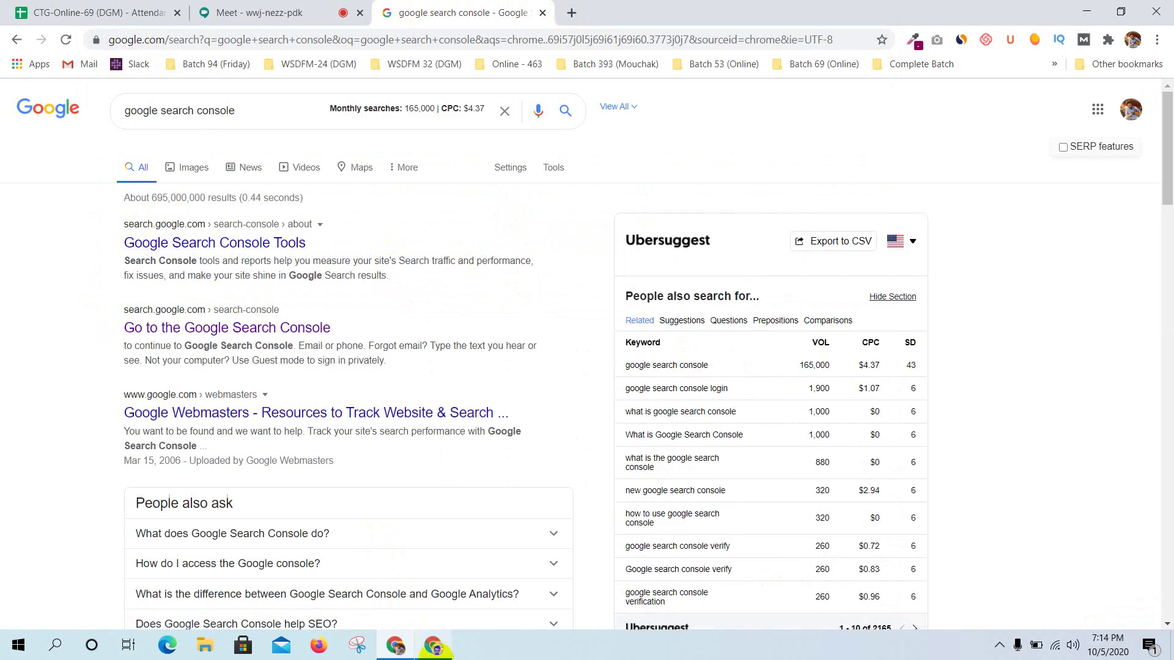
Switch to the Google Meet call and admit the participant waiting to join
{"action": "left_click", "coordinate": [432, 645]}
{"action": "left_click", "coordinate": [433, 646]}
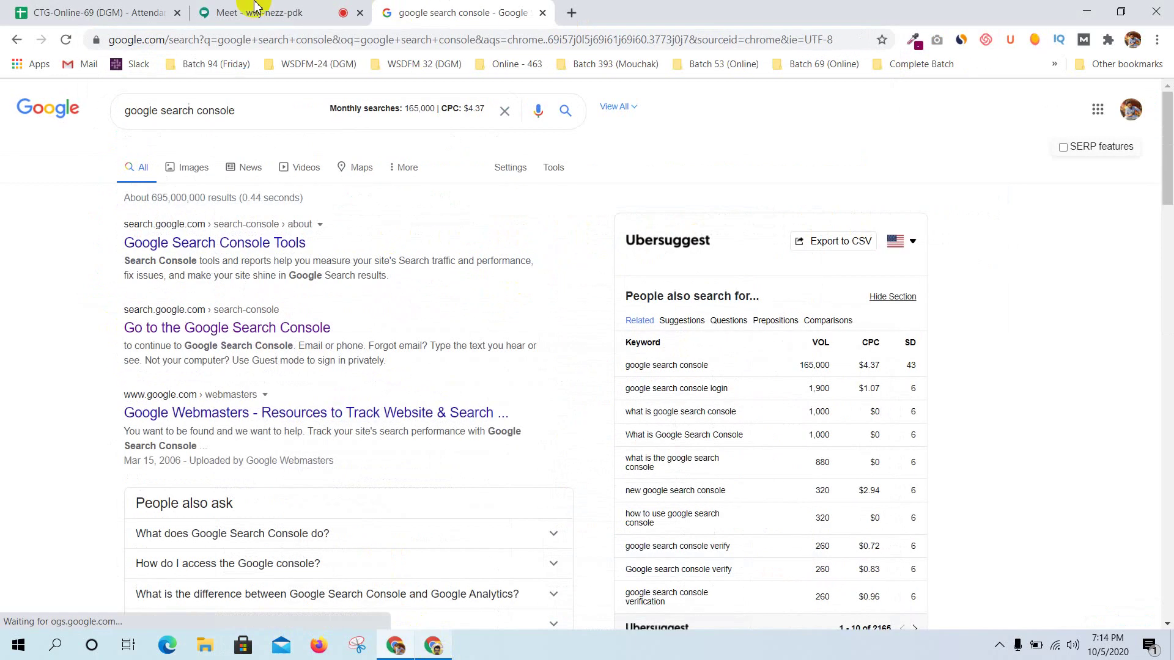
{"action": "left_click", "coordinate": [249, 12]}
{"action": "left_click", "coordinate": [721, 396]}
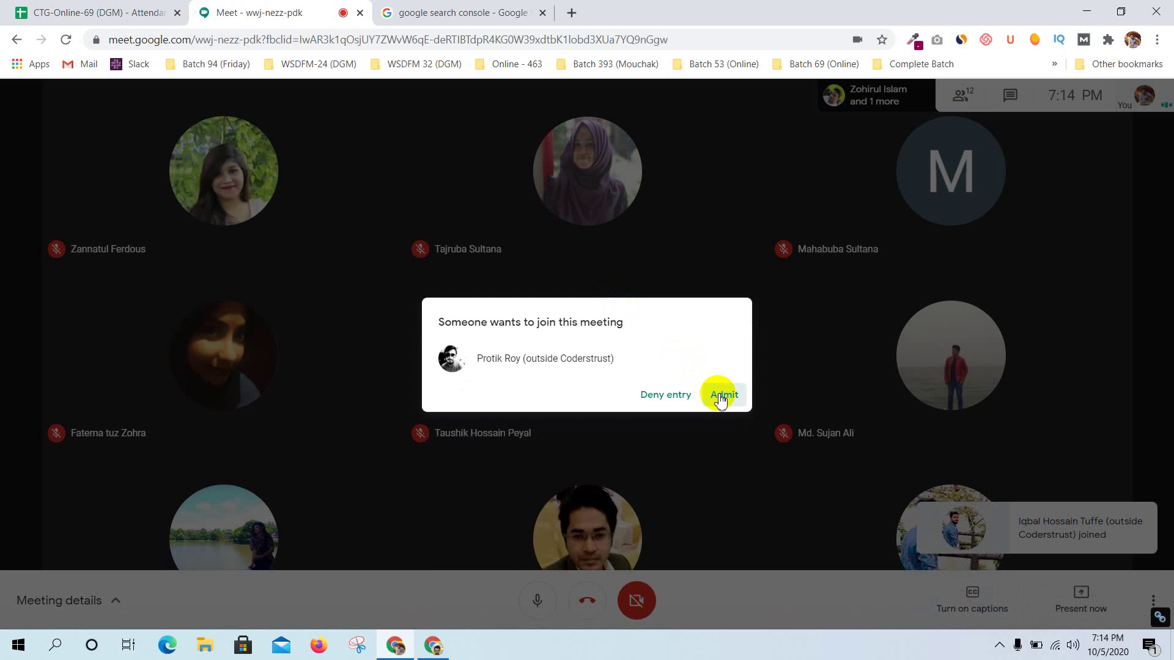
Search Google for "google analytics" in a new browser tab
{"action": "left_click", "coordinate": [511, 11]}
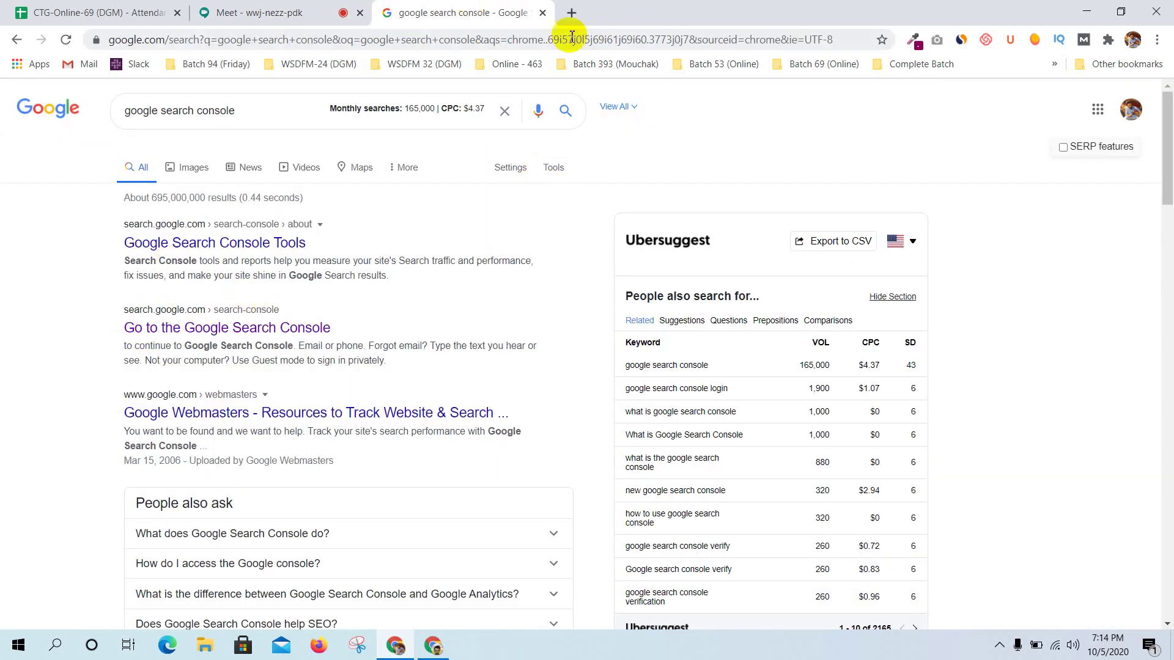
{"action": "left_click", "coordinate": [571, 12]}
{"action": "type", "text": "google ana"}
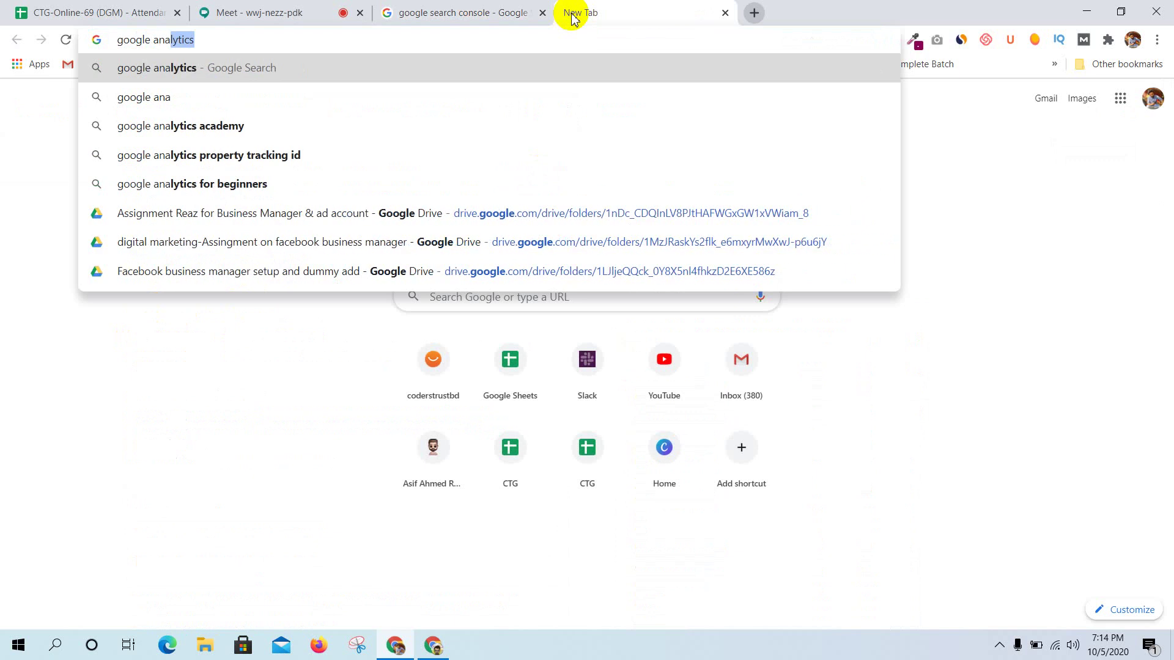
{"action": "key", "text": "Return"}
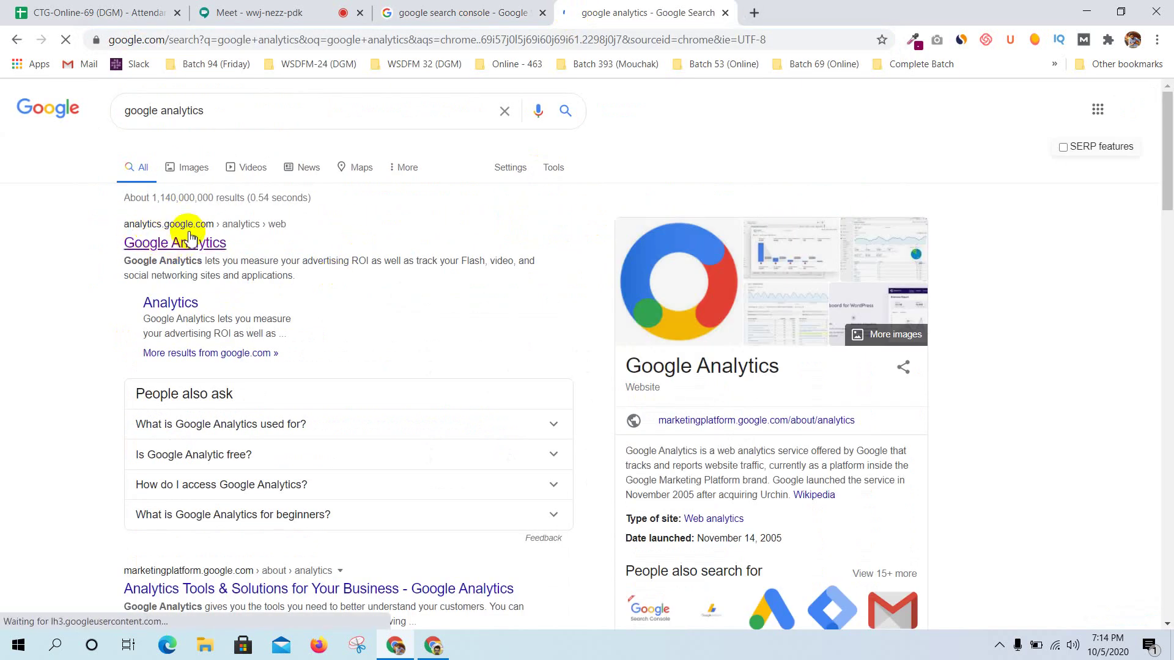
Compare the Google results for "google search console" with those for "google analytics"
{"action": "left_click", "coordinate": [492, 7]}
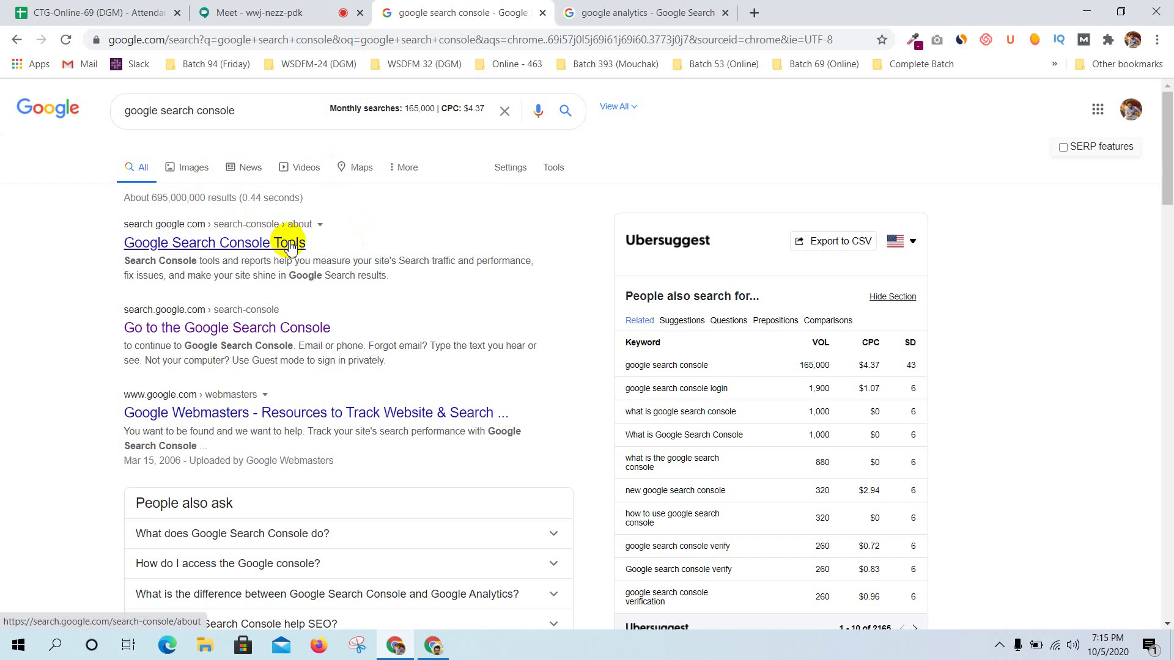
{"action": "left_click", "coordinate": [605, 12]}
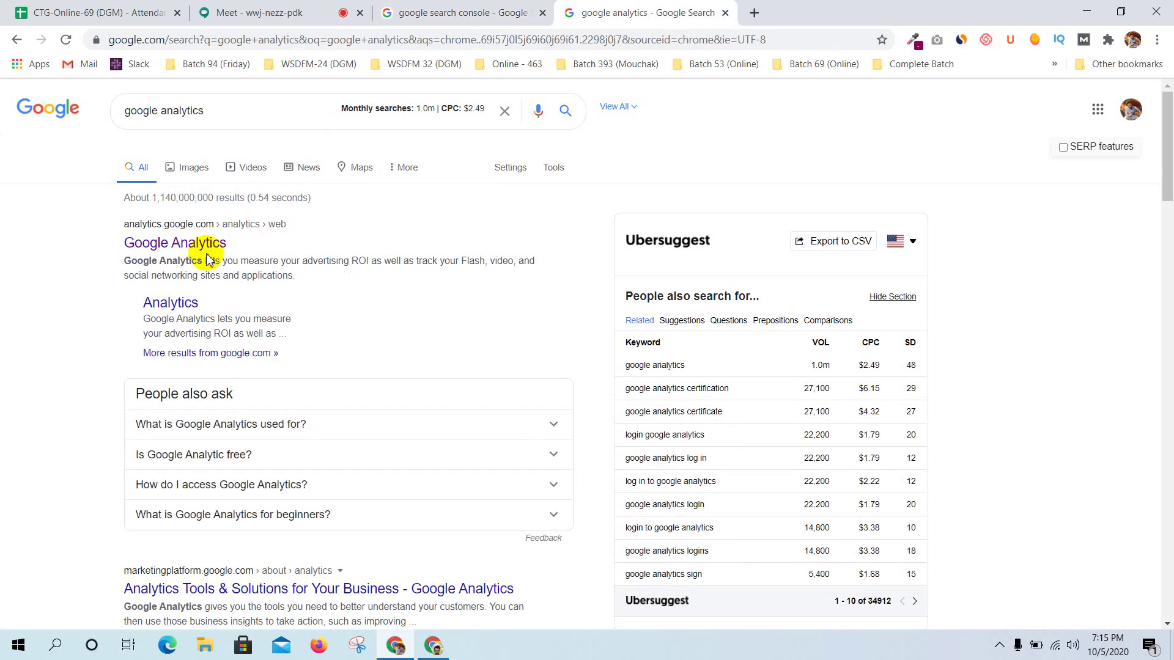
{"action": "left_click", "coordinate": [402, 13]}
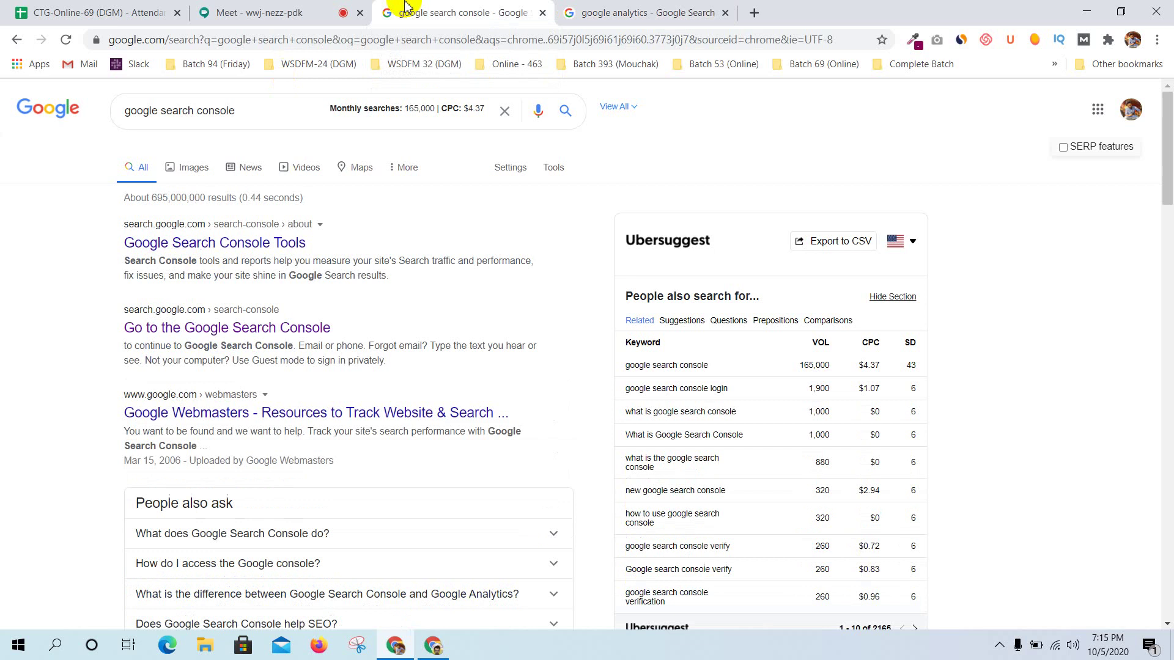
Check the Meet call's chat and present the entire screen to everyone, leaving the chat and sharing notice hidden
{"action": "left_click", "coordinate": [309, 12]}
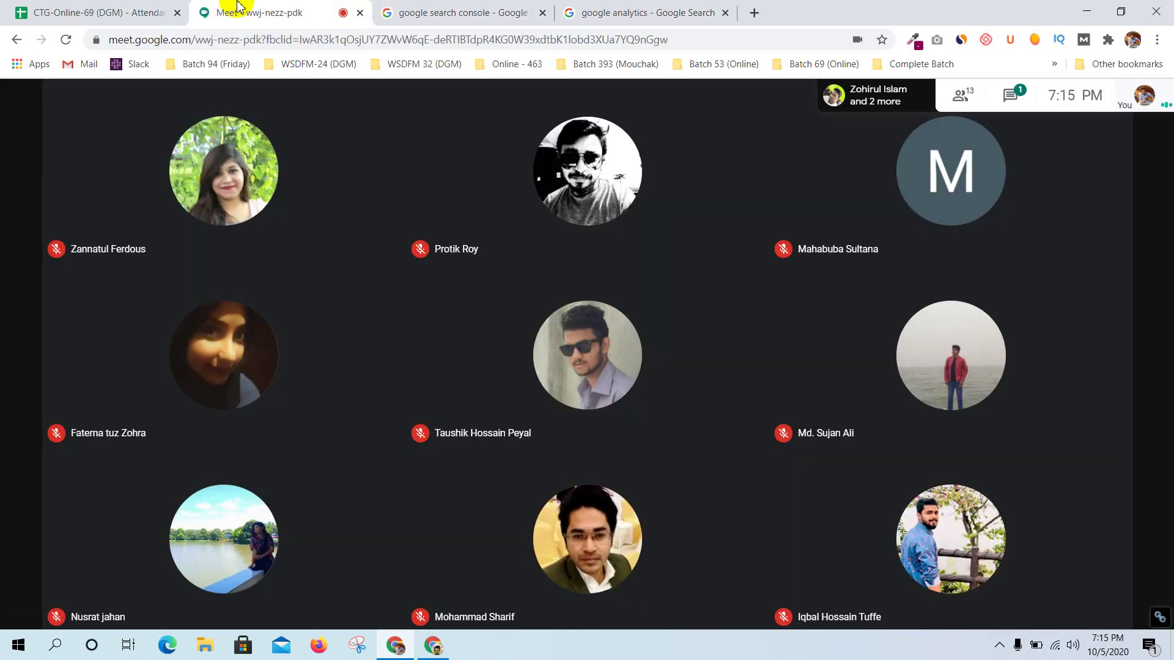
{"action": "left_click", "coordinate": [1009, 97]}
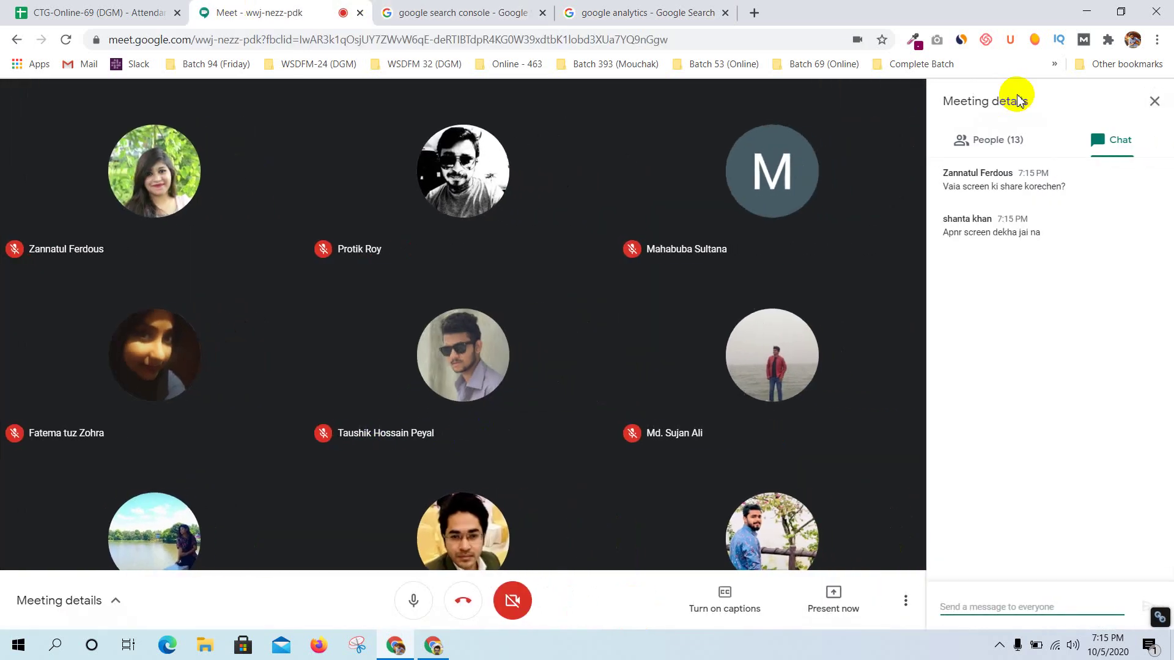
{"action": "left_click", "coordinate": [831, 612]}
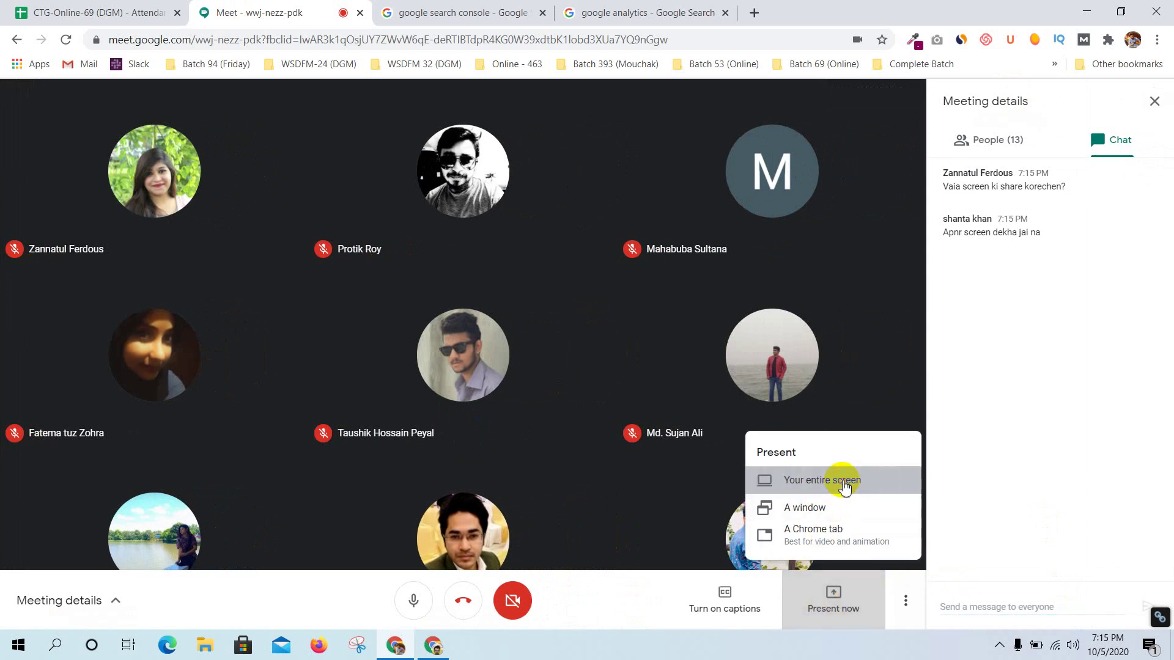
{"action": "left_click", "coordinate": [842, 481]}
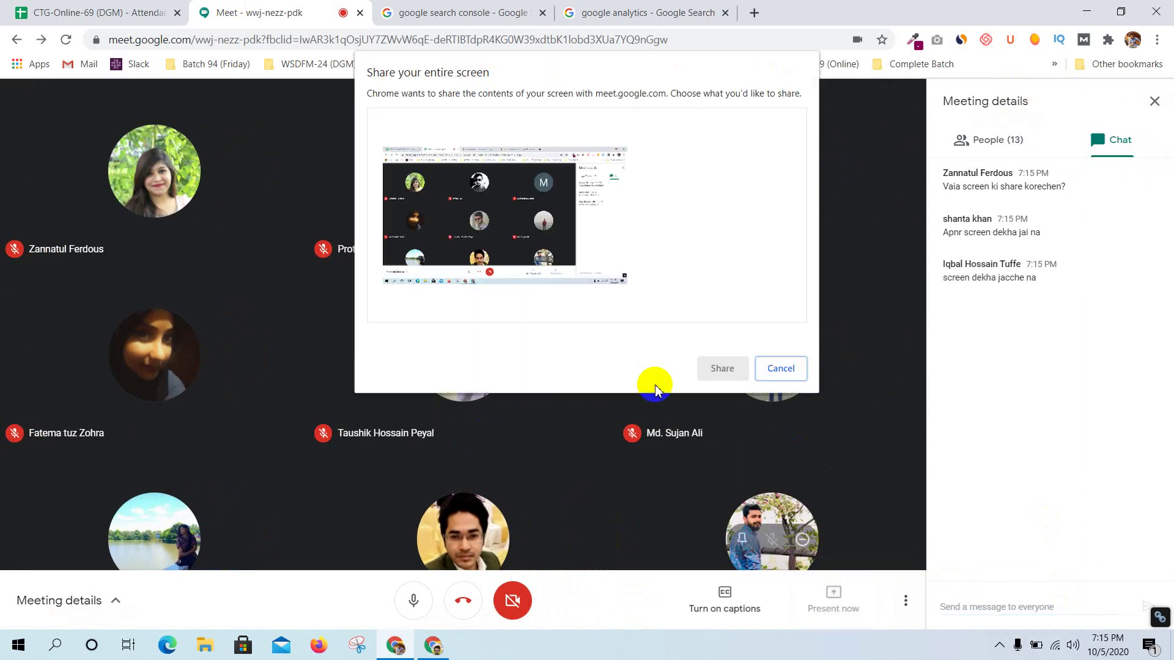
{"action": "left_click", "coordinate": [581, 273]}
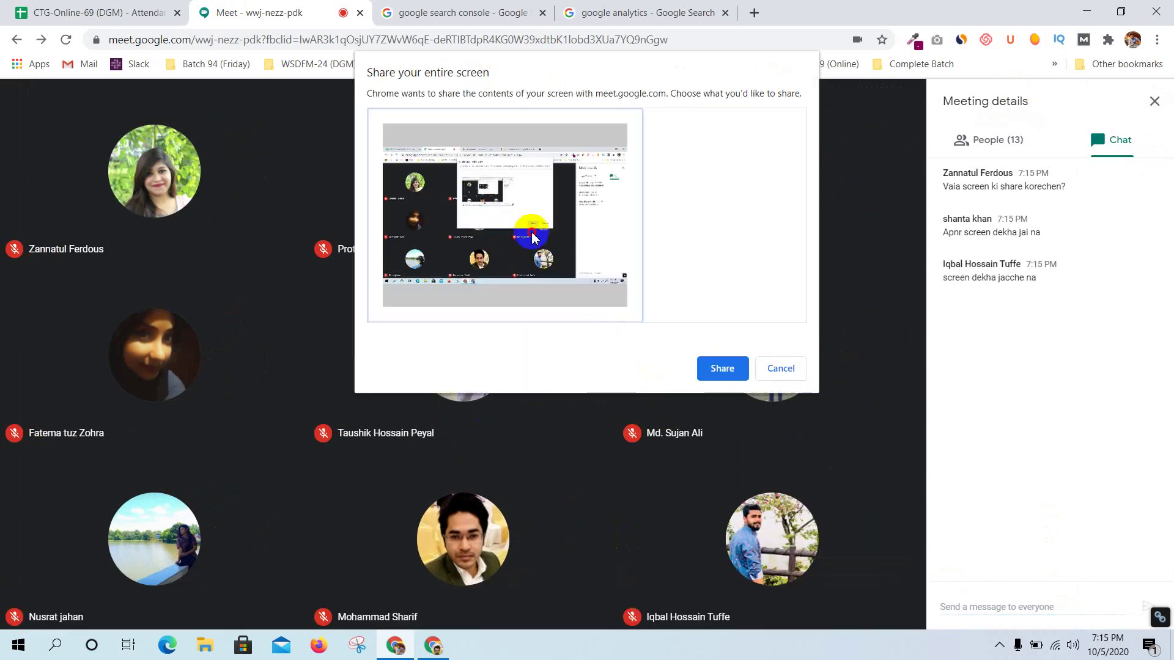
{"action": "left_click", "coordinate": [722, 368]}
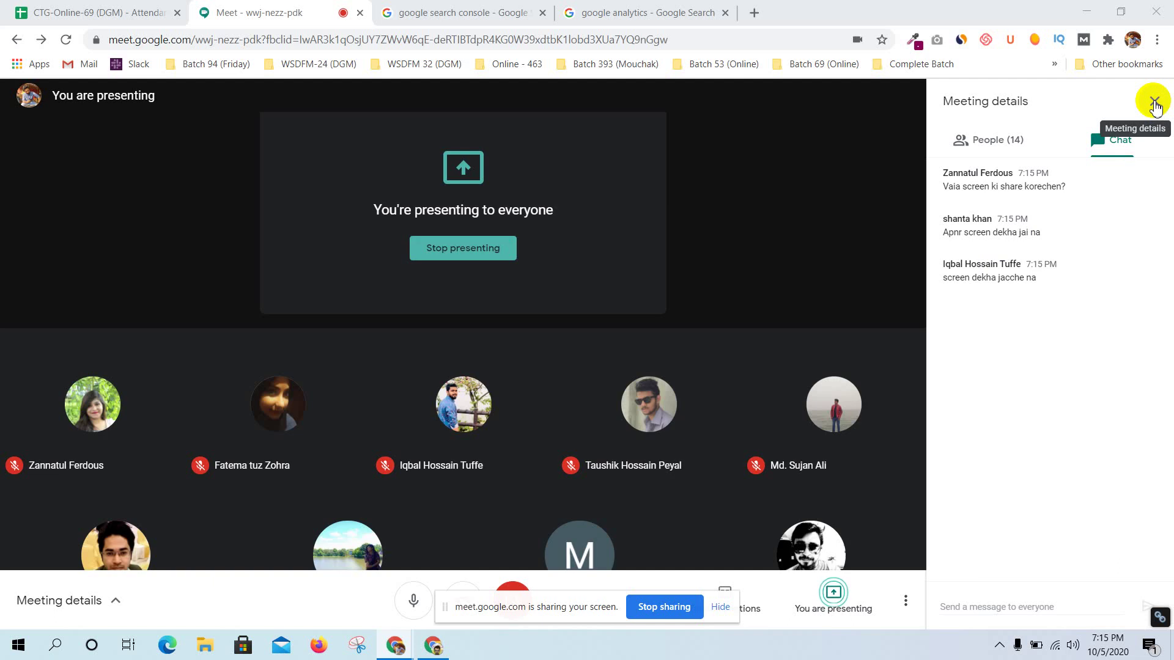
{"action": "left_click", "coordinate": [1155, 104]}
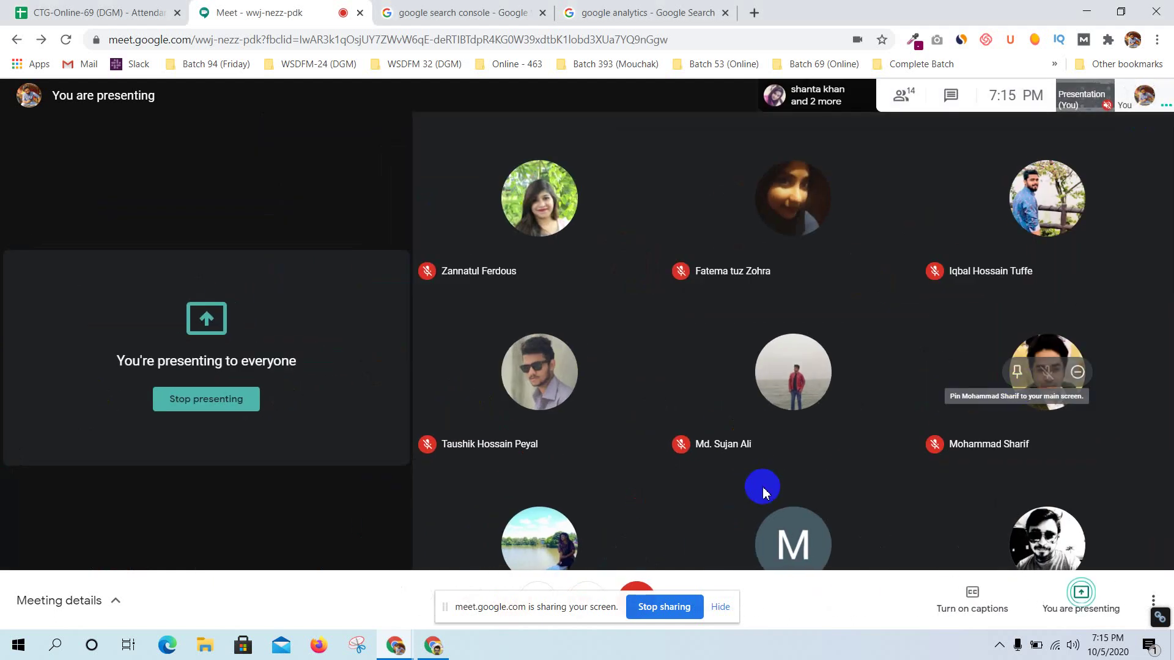
{"action": "left_click", "coordinate": [714, 608]}
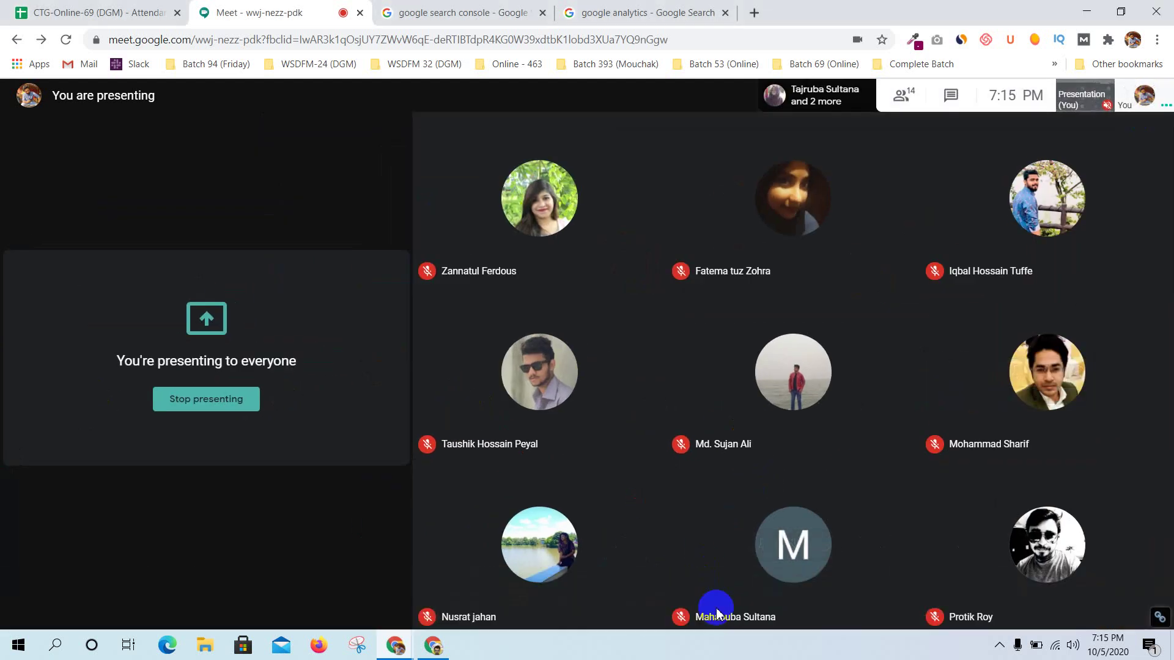
Show the "google search console" and "google analytics" search results to the meeting in turn
{"action": "left_click", "coordinate": [455, 5]}
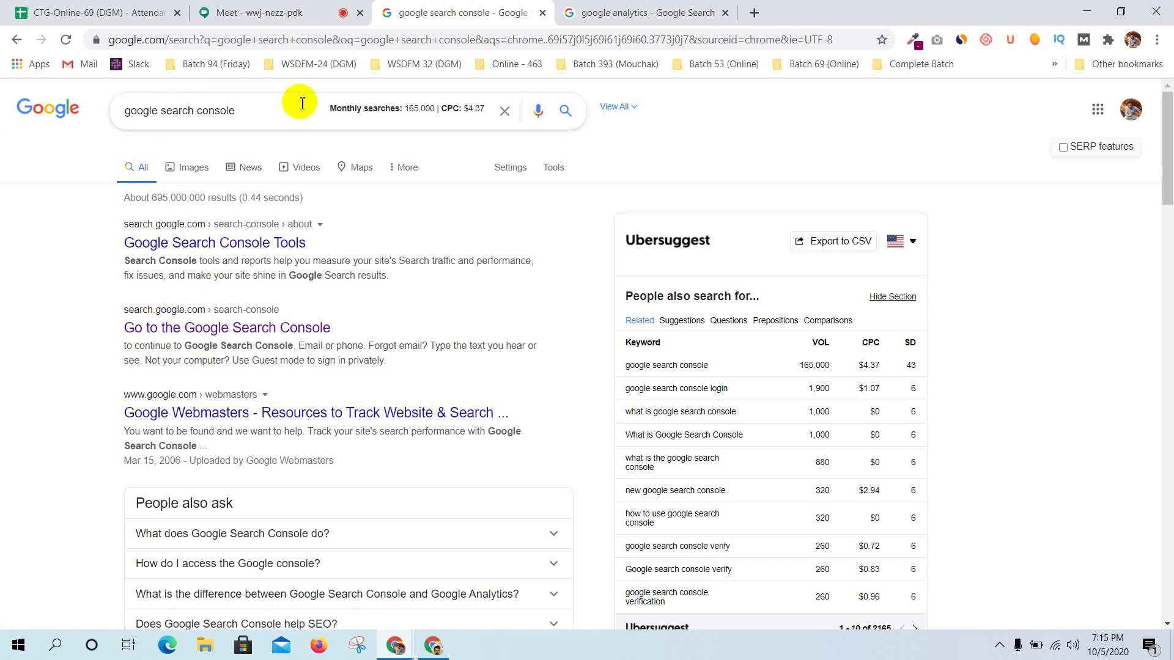
{"action": "left_click", "coordinate": [620, 6]}
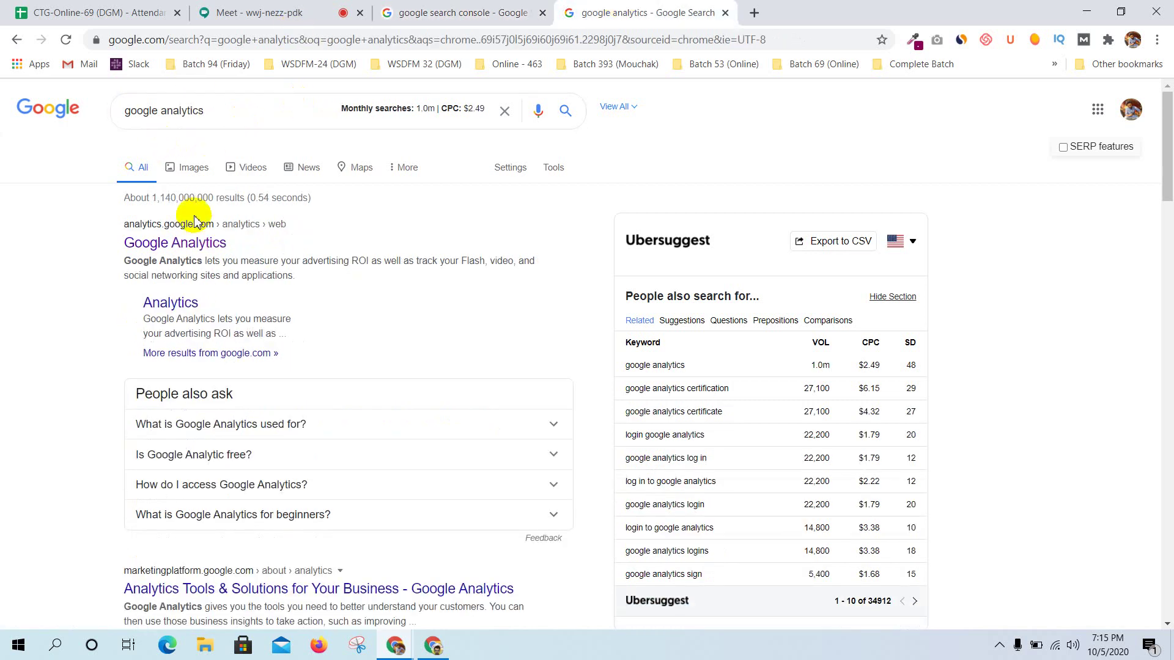
{"action": "left_click", "coordinate": [483, 12]}
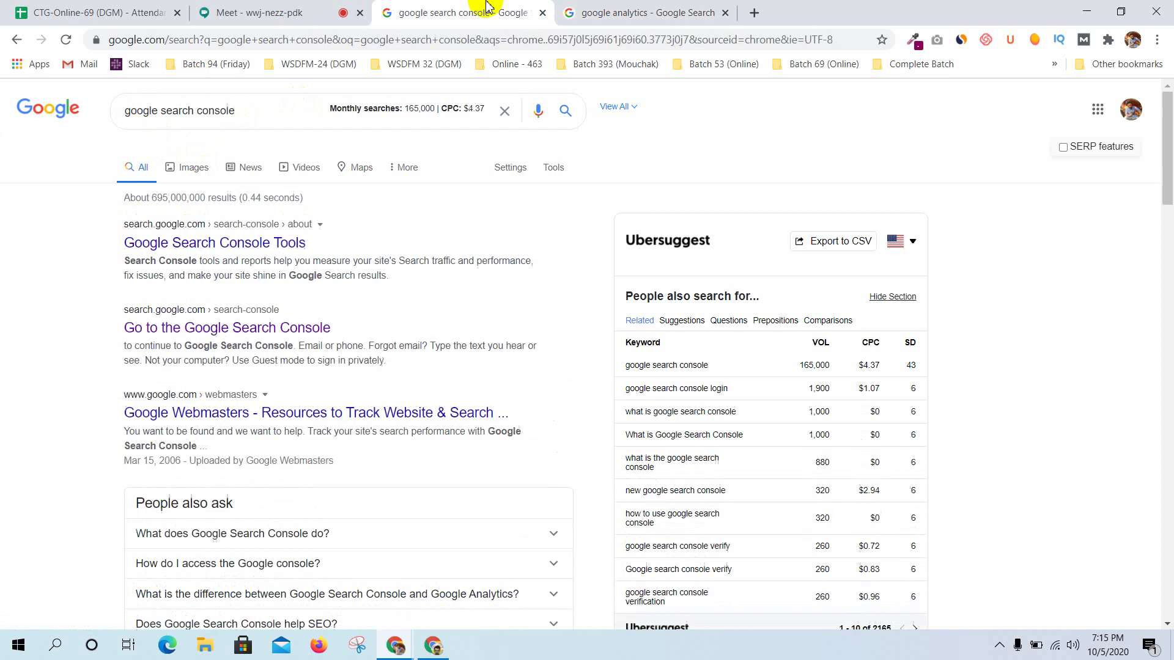
Switch to the other Chrome window and look through its Google results for "google search console"
{"action": "left_click", "coordinate": [269, 12]}
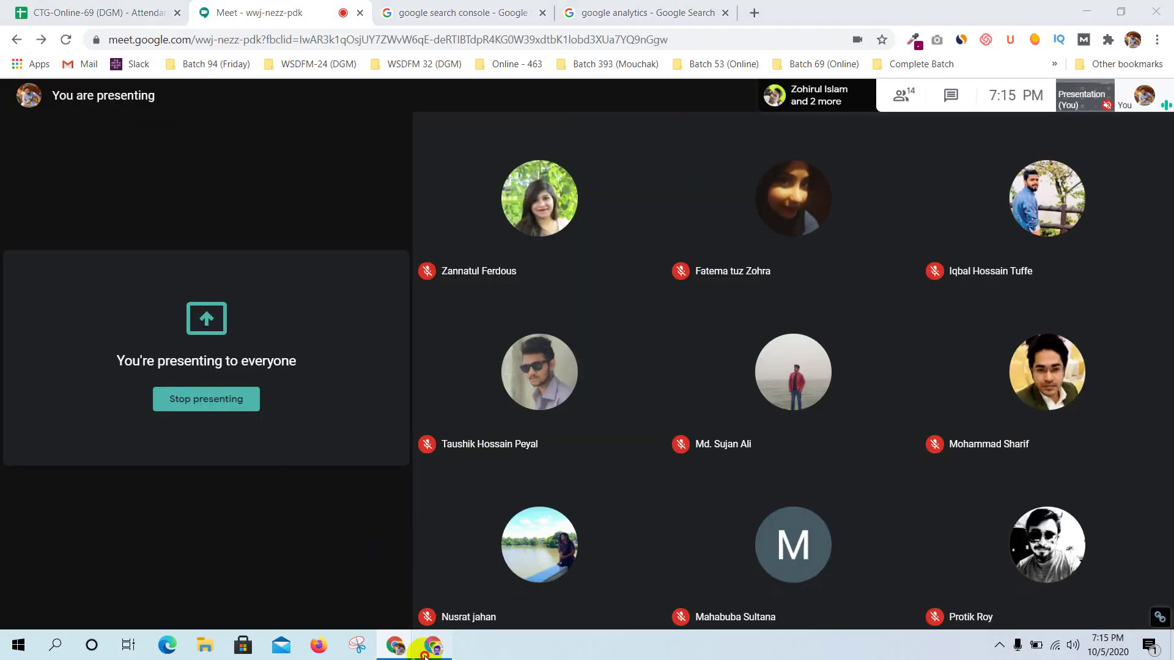
{"action": "left_click", "coordinate": [433, 645]}
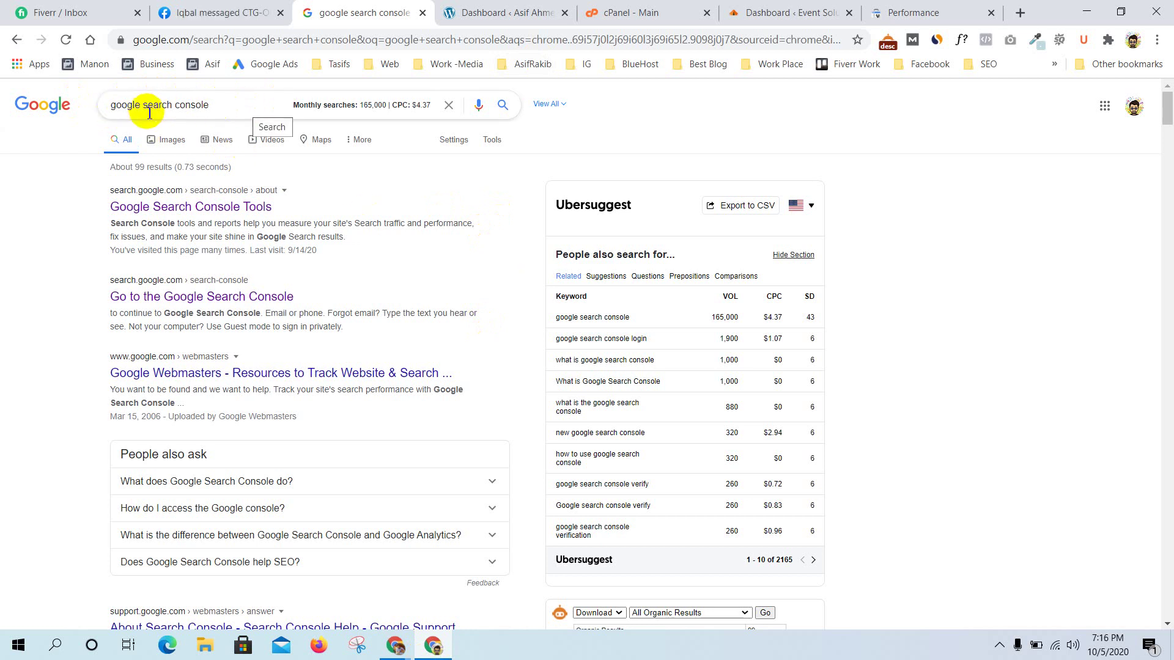
{"action": "scroll", "coordinate": [257, 311], "scroll_direction": "down", "scroll_amount": 7}
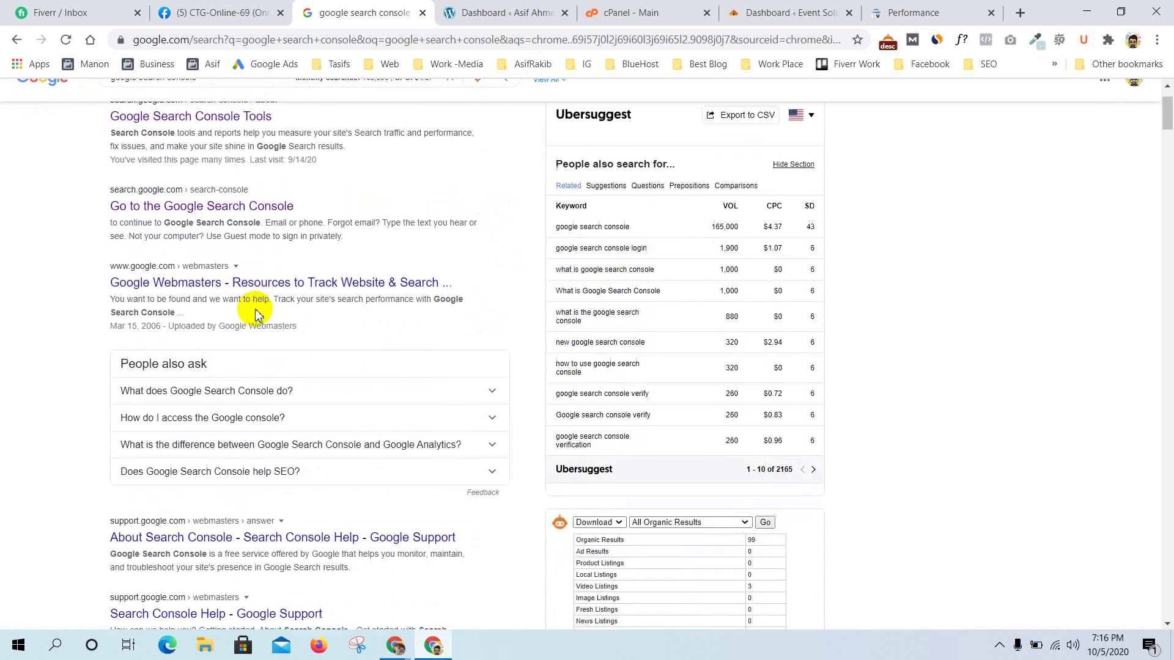
{"action": "scroll", "coordinate": [258, 311], "scroll_direction": "down", "scroll_amount": 2}
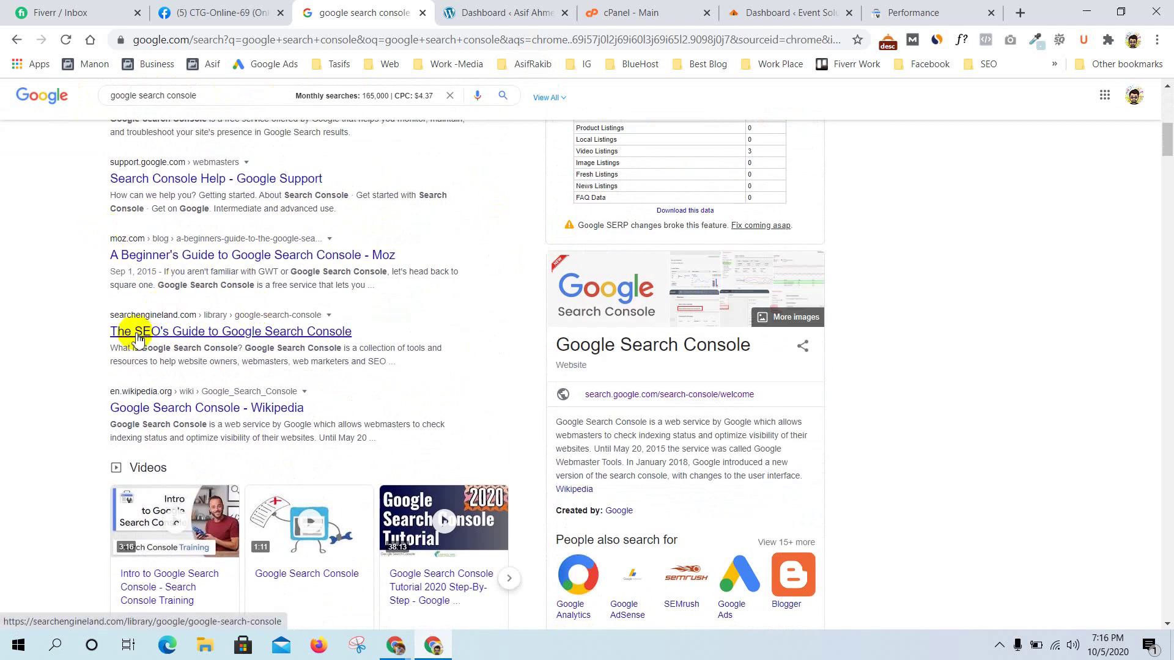
{"action": "scroll", "coordinate": [255, 403], "scroll_direction": "down", "scroll_amount": 8}
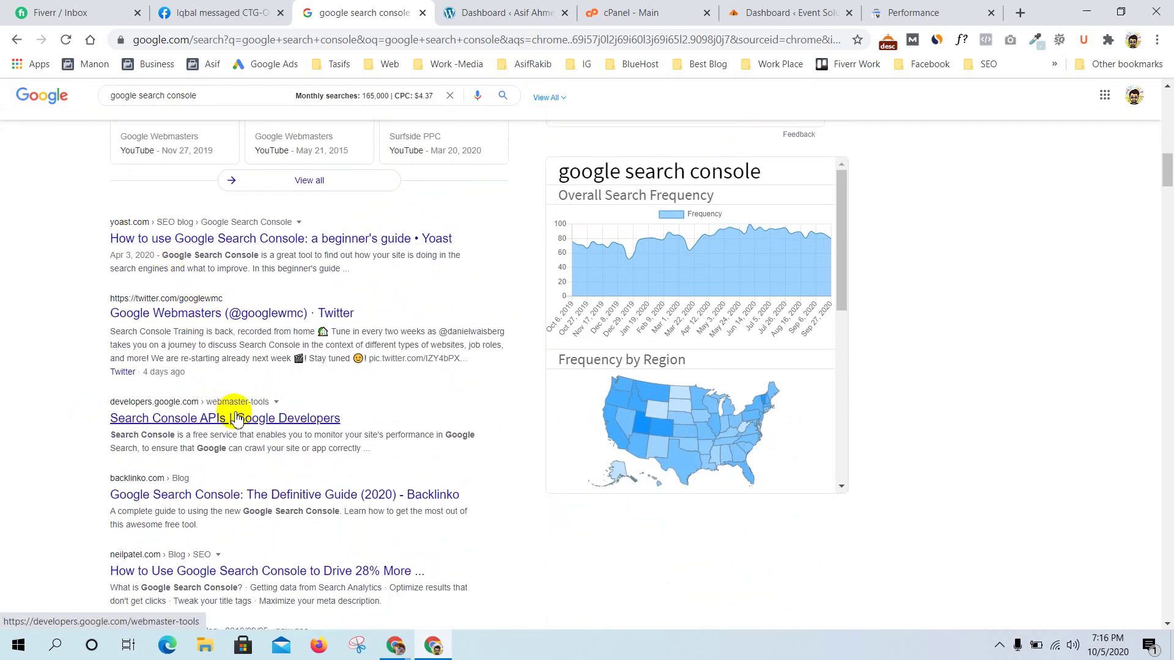
{"action": "scroll", "coordinate": [237, 418], "scroll_direction": "down", "scroll_amount": 3}
{"action": "scroll", "coordinate": [237, 416], "scroll_direction": "up", "scroll_amount": 11}
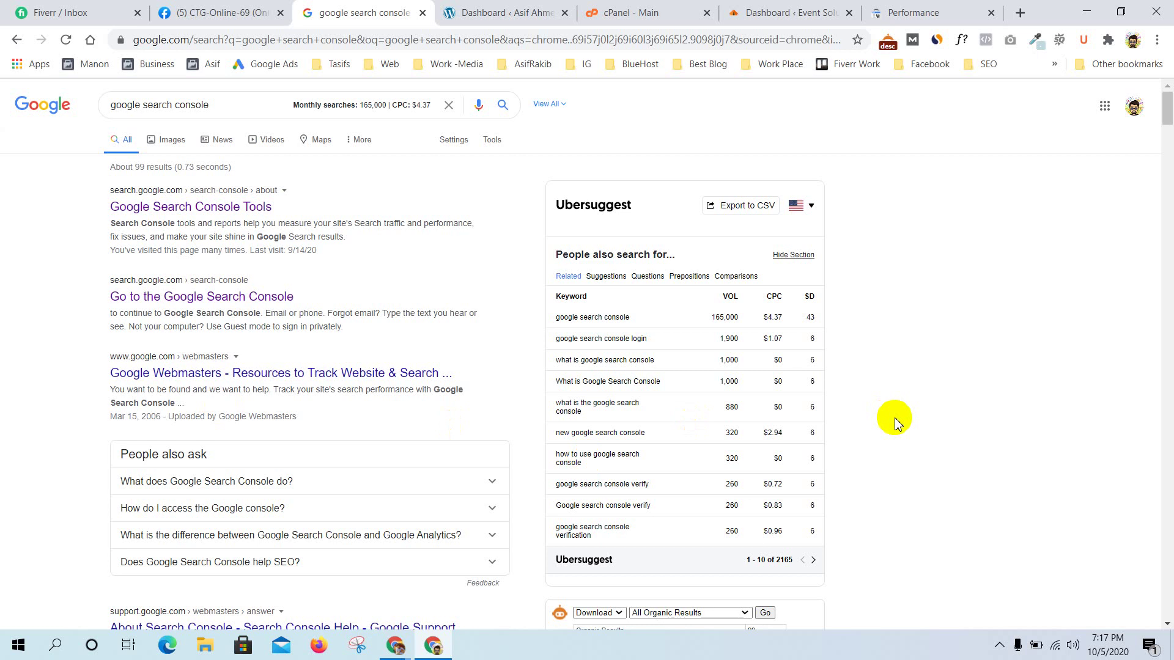
{"action": "scroll", "coordinate": [895, 421], "scroll_direction": "down", "scroll_amount": 9}
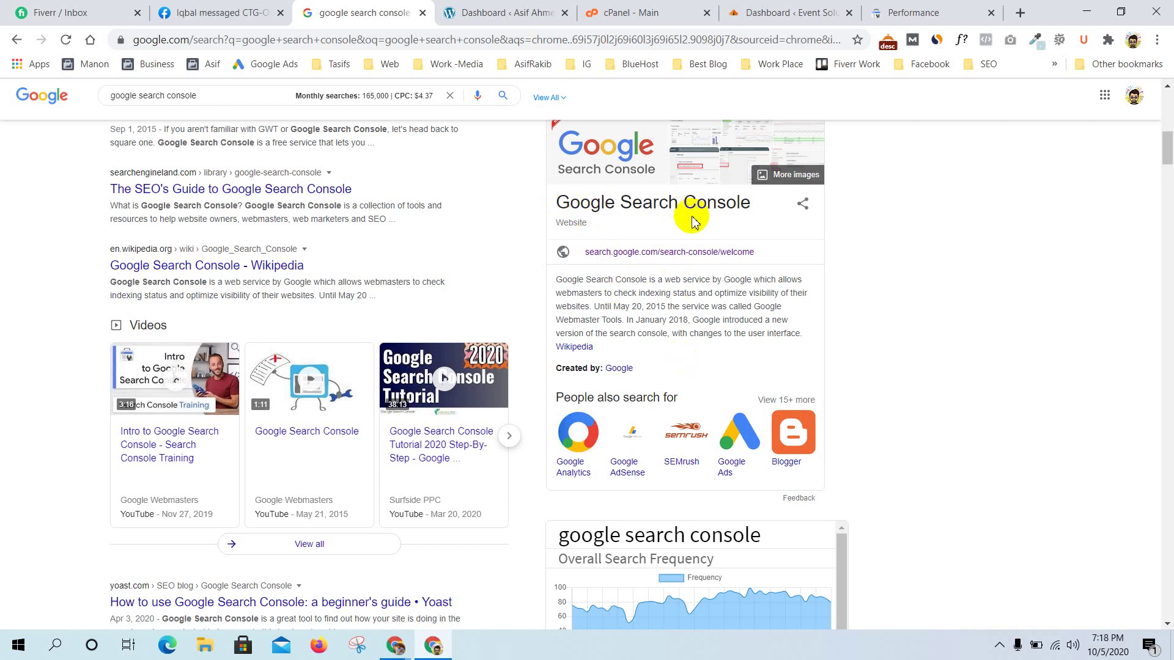
Admit the two participants waiting to join the Meet call and return to the Search Console results window
{"action": "mouse_move", "coordinate": [394, 645]}
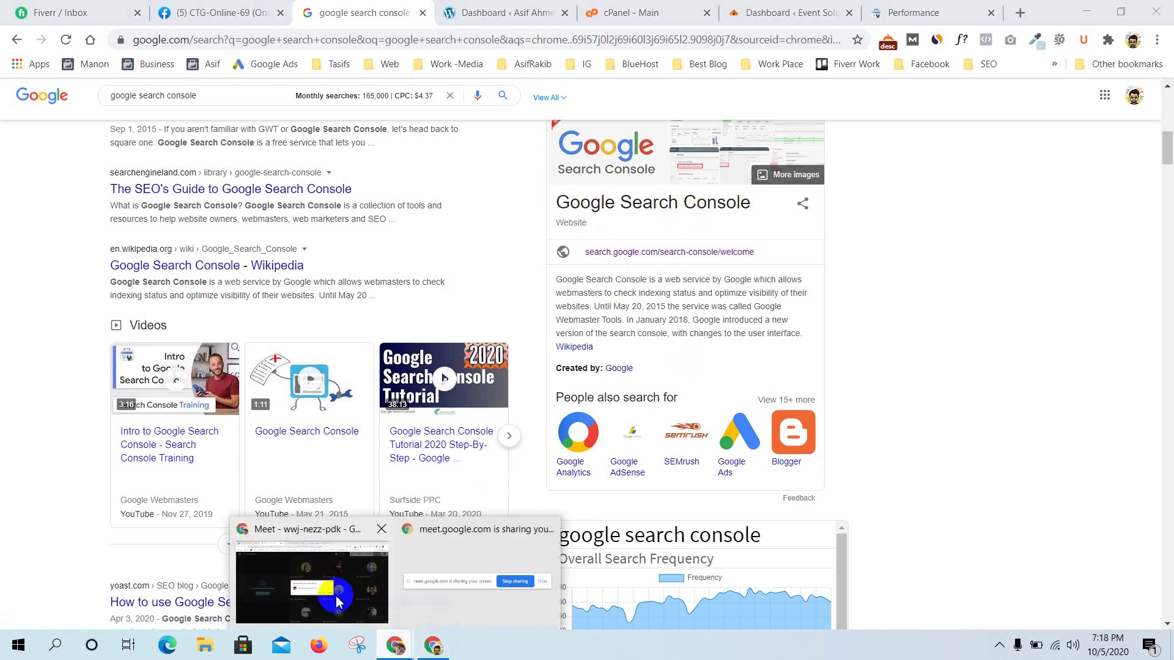
{"action": "left_click", "coordinate": [338, 603]}
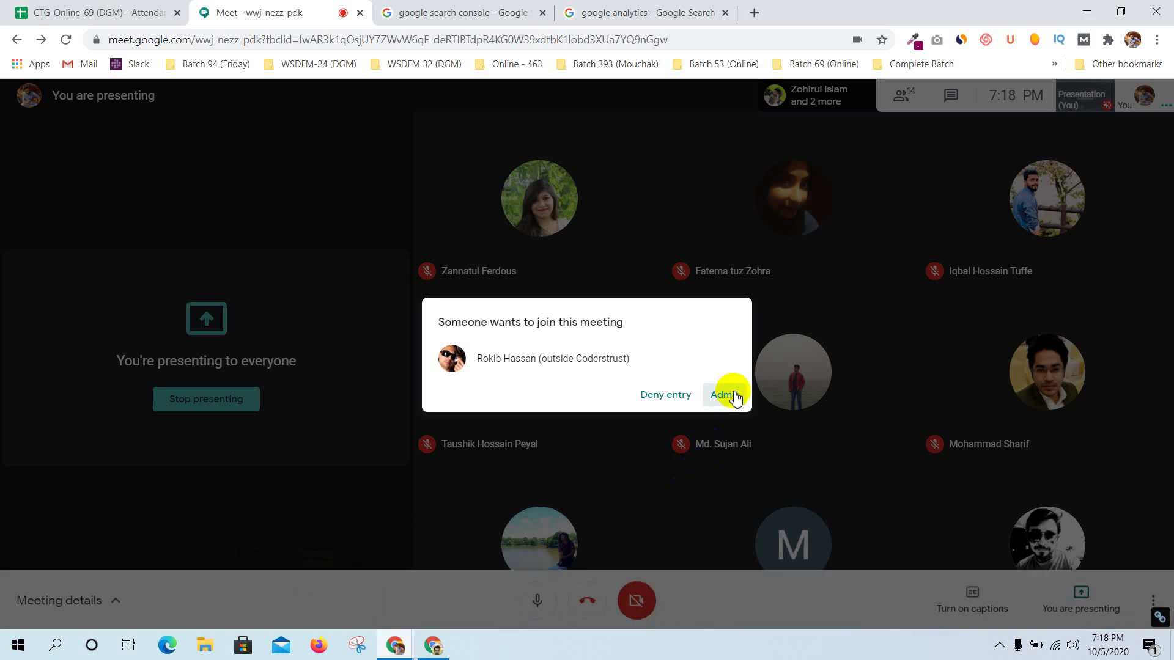
{"action": "left_click", "coordinate": [734, 395]}
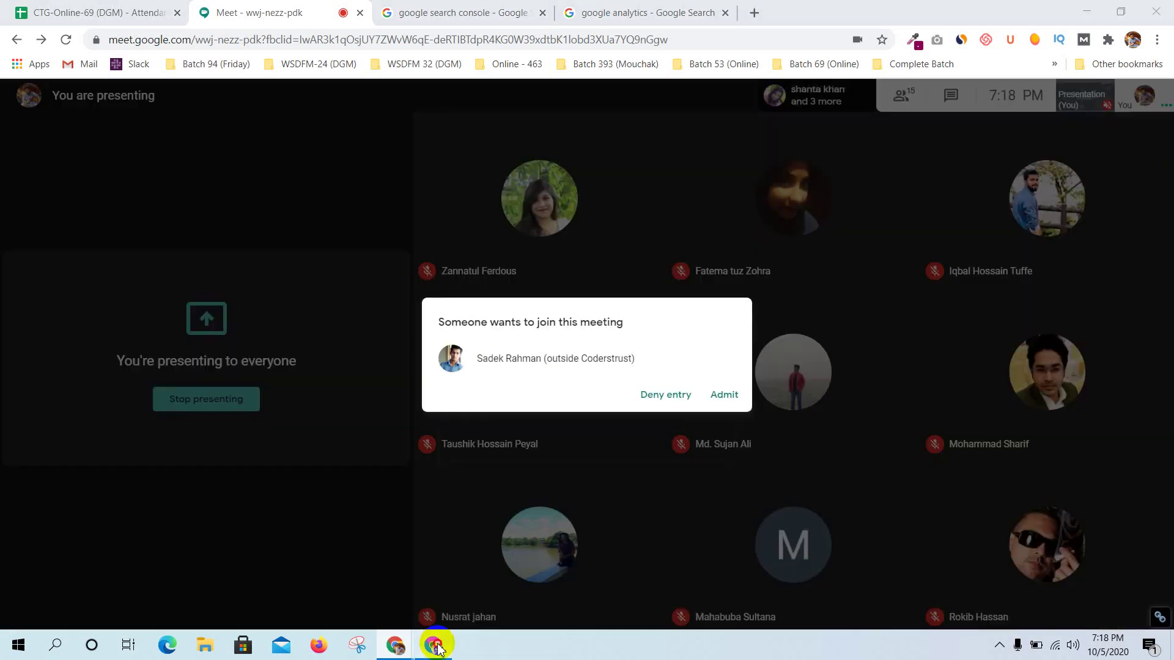
{"action": "left_click", "coordinate": [434, 646]}
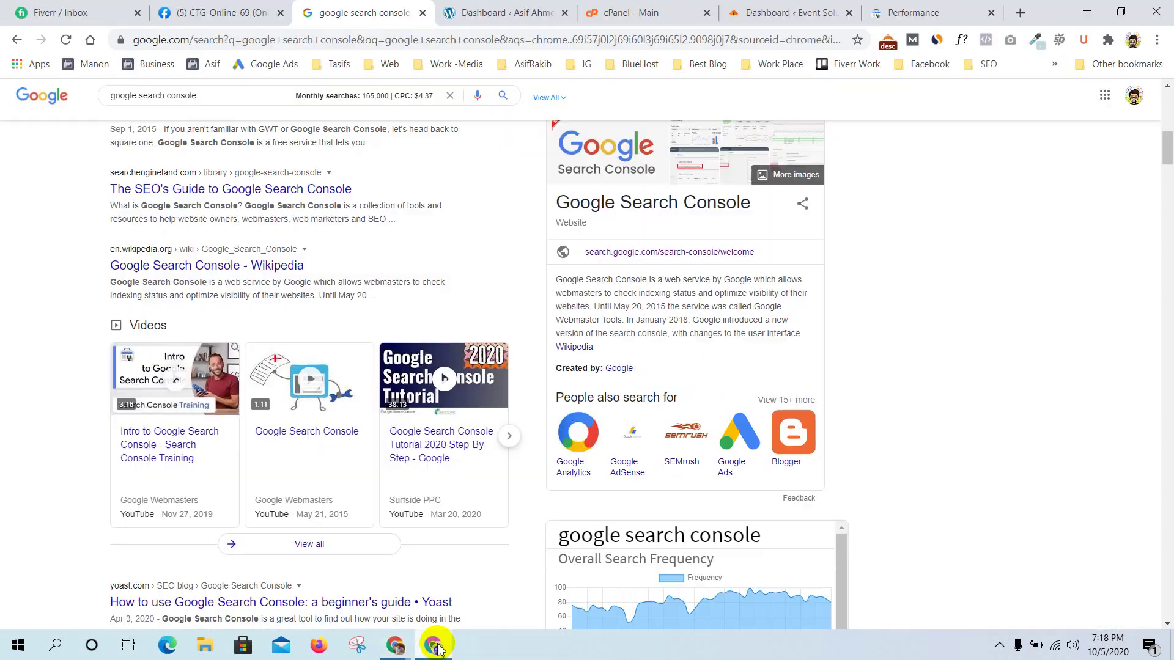
{"action": "left_click", "coordinate": [436, 647]}
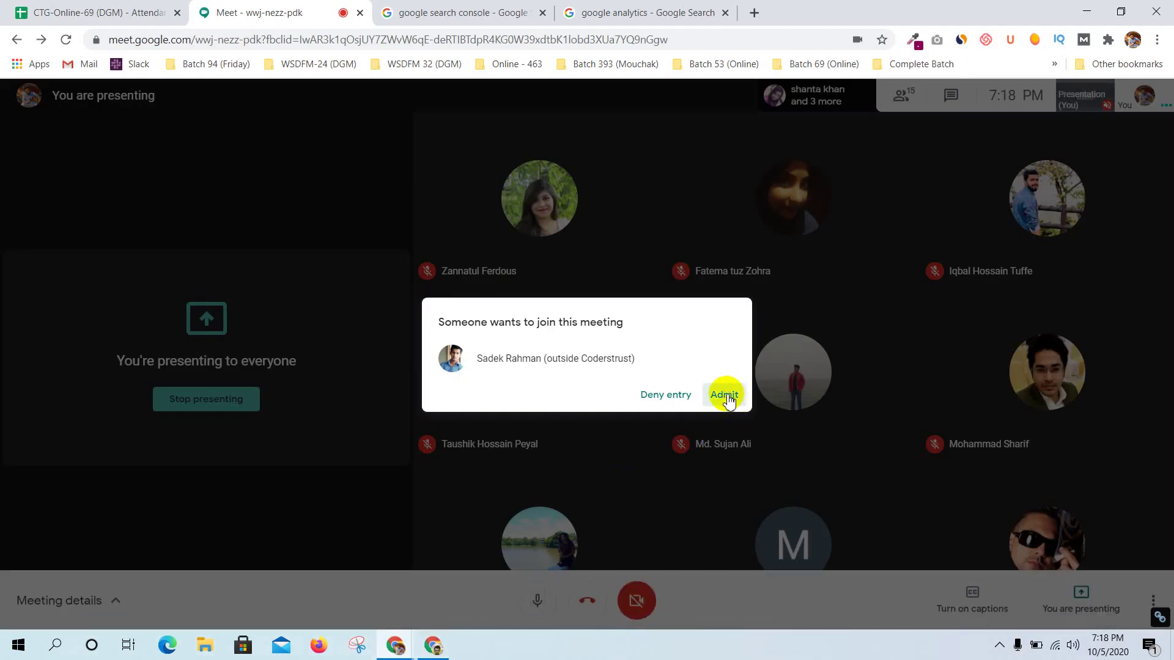
{"action": "left_click", "coordinate": [725, 395]}
{"action": "left_click", "coordinate": [442, 647]}
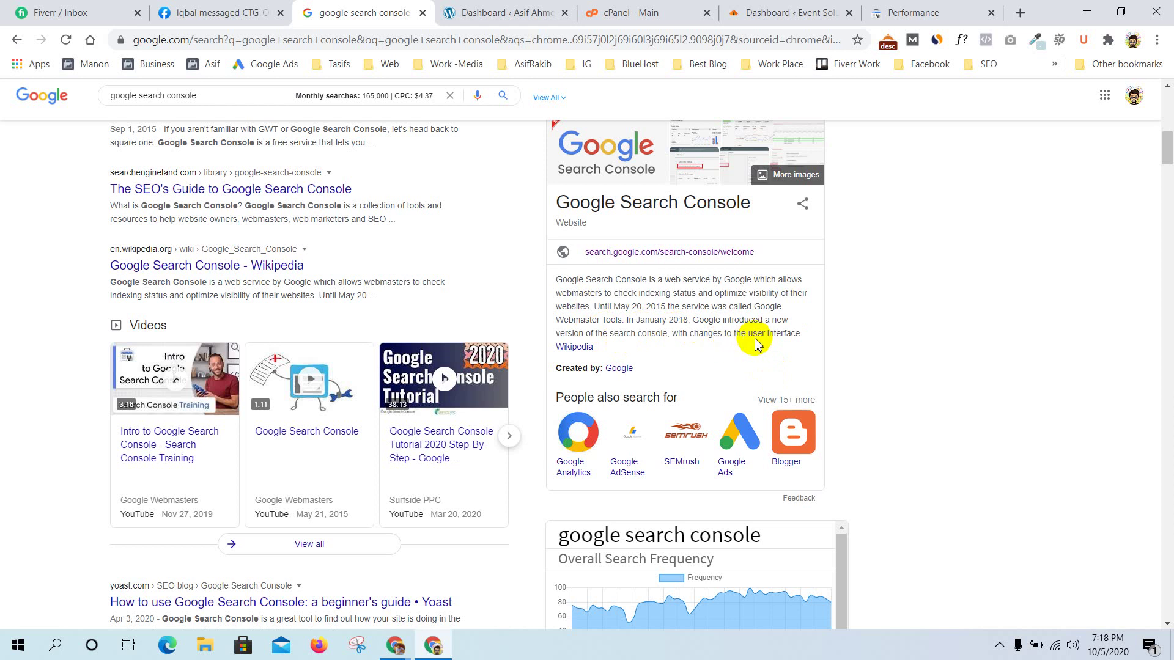
Show the image results for "google search console" and preview the Search Engine Watch complete overview screenshot
{"action": "scroll", "coordinate": [789, 345], "scroll_direction": "up", "scroll_amount": 10}
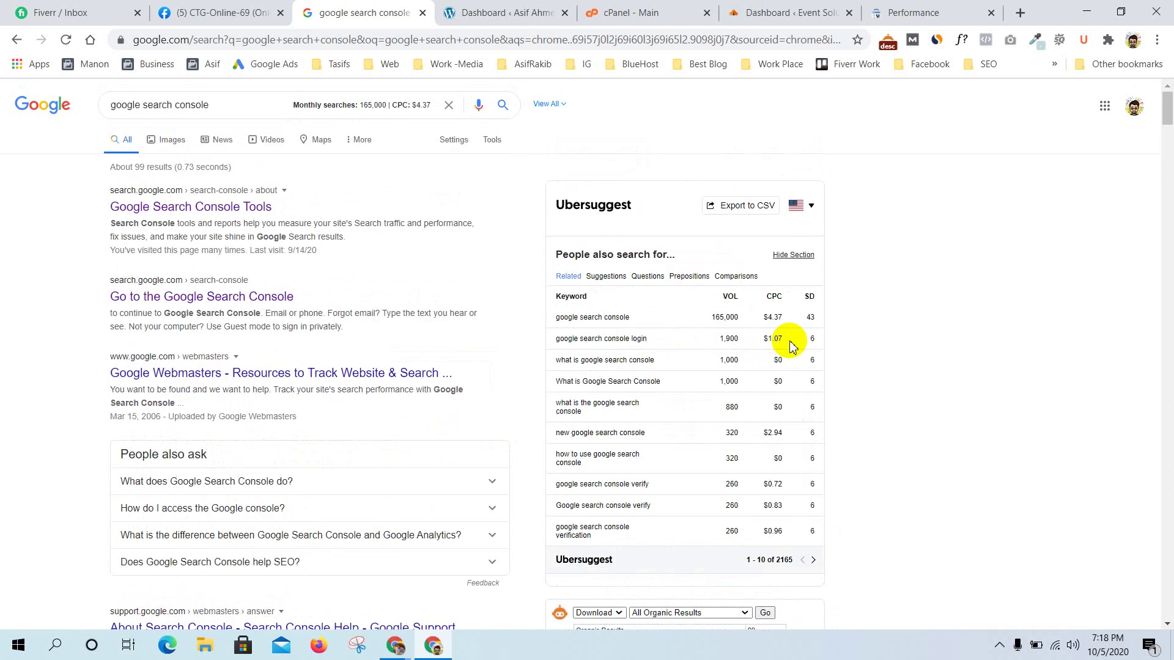
{"action": "left_click", "coordinate": [165, 144]}
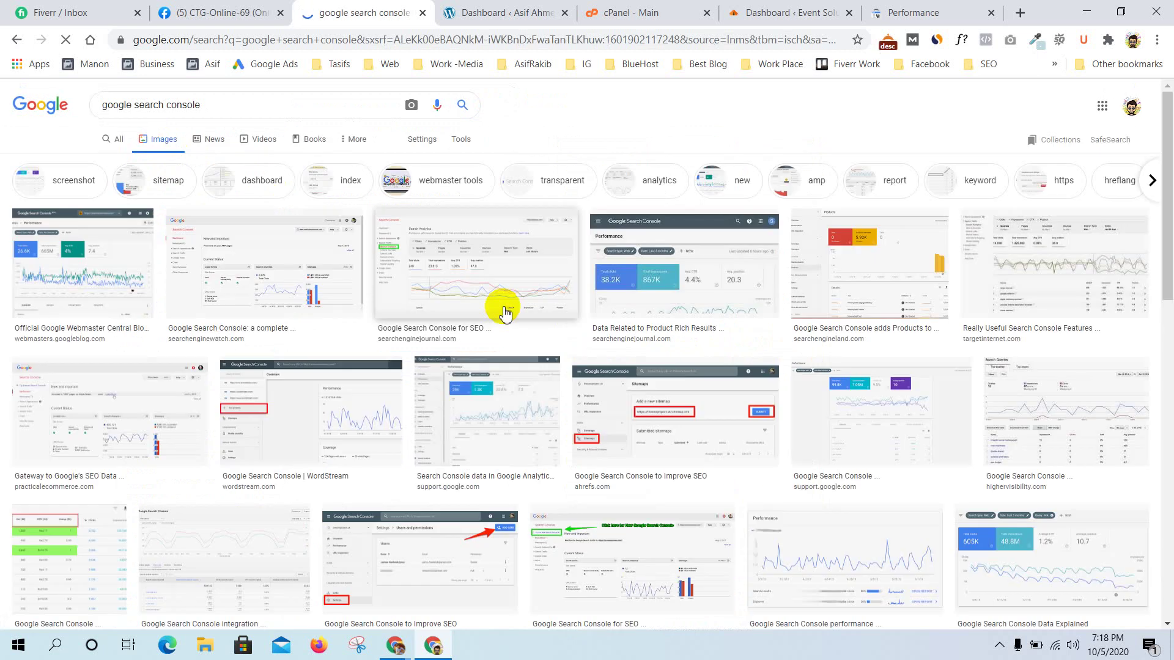
{"action": "left_click", "coordinate": [233, 275]}
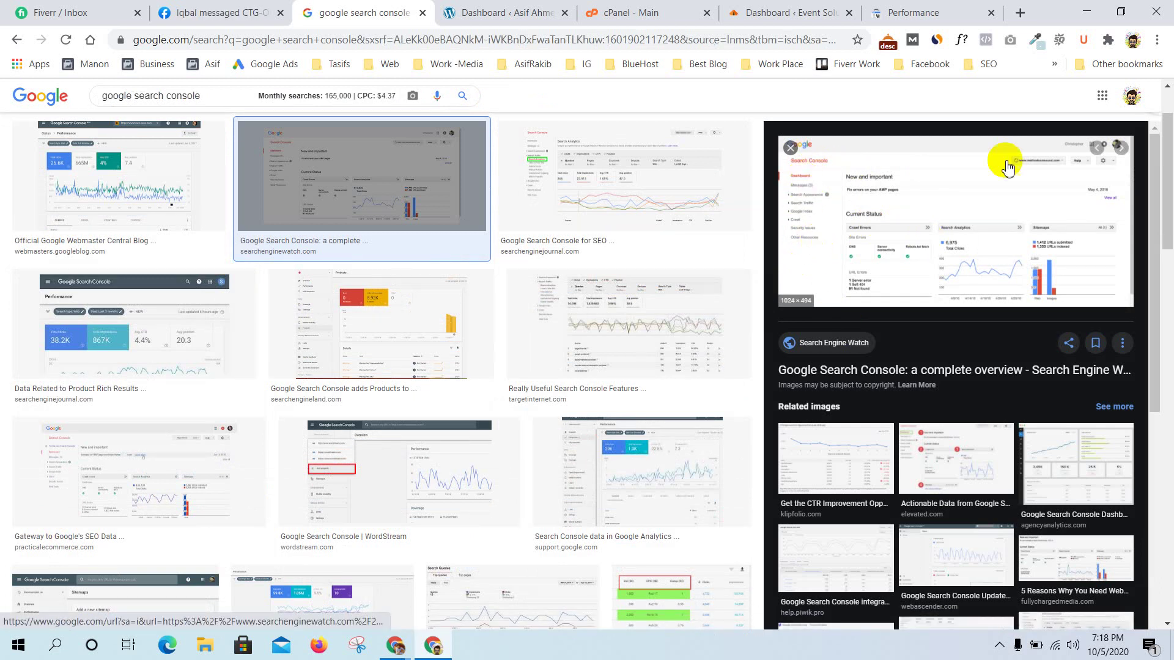
Preview the Search Engine Journal and Google Webmaster Blog screenshots of Search Console in the image results, closing each preview
{"action": "left_click", "coordinate": [790, 149]}
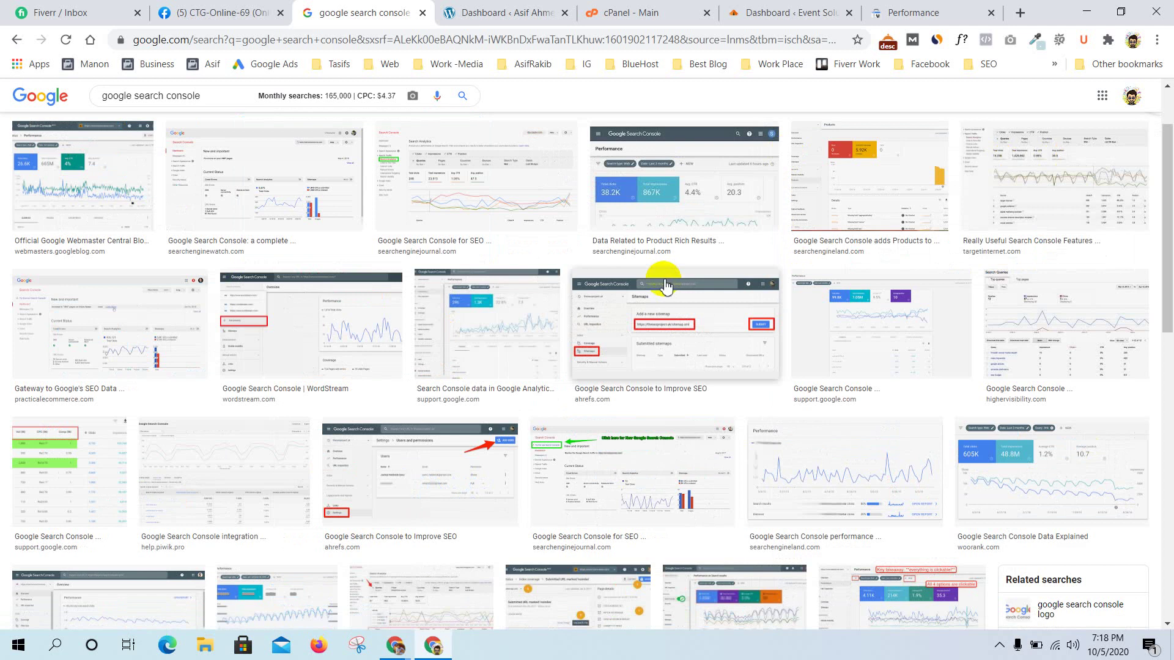
{"action": "left_click", "coordinate": [499, 177]}
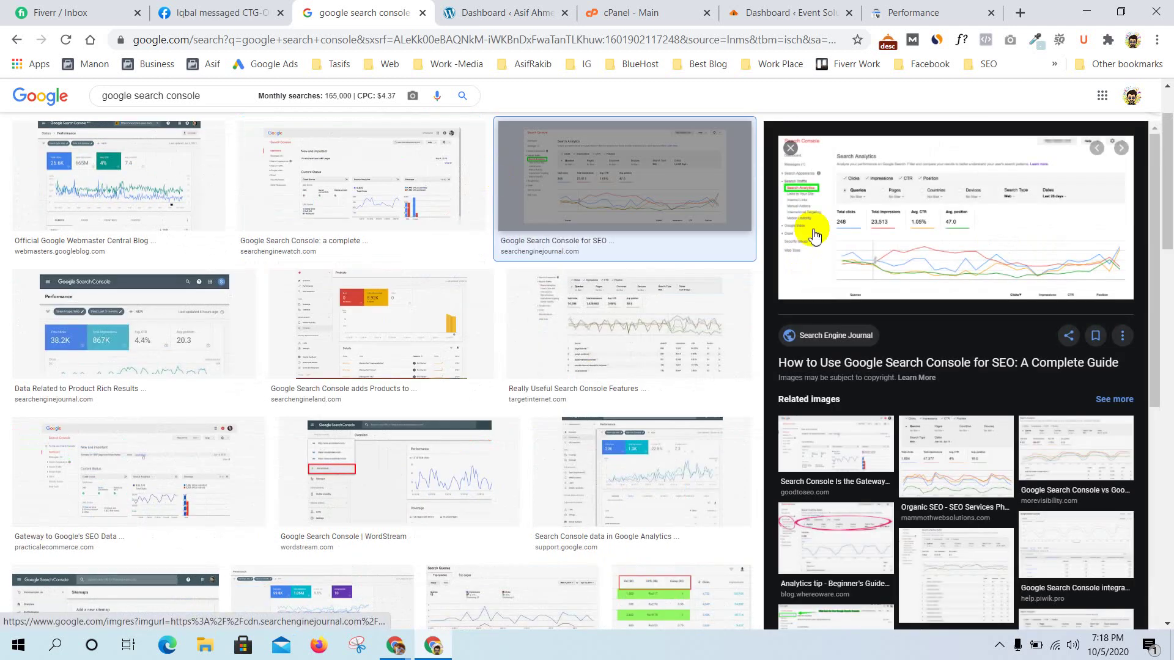
{"action": "left_click", "coordinate": [790, 153]}
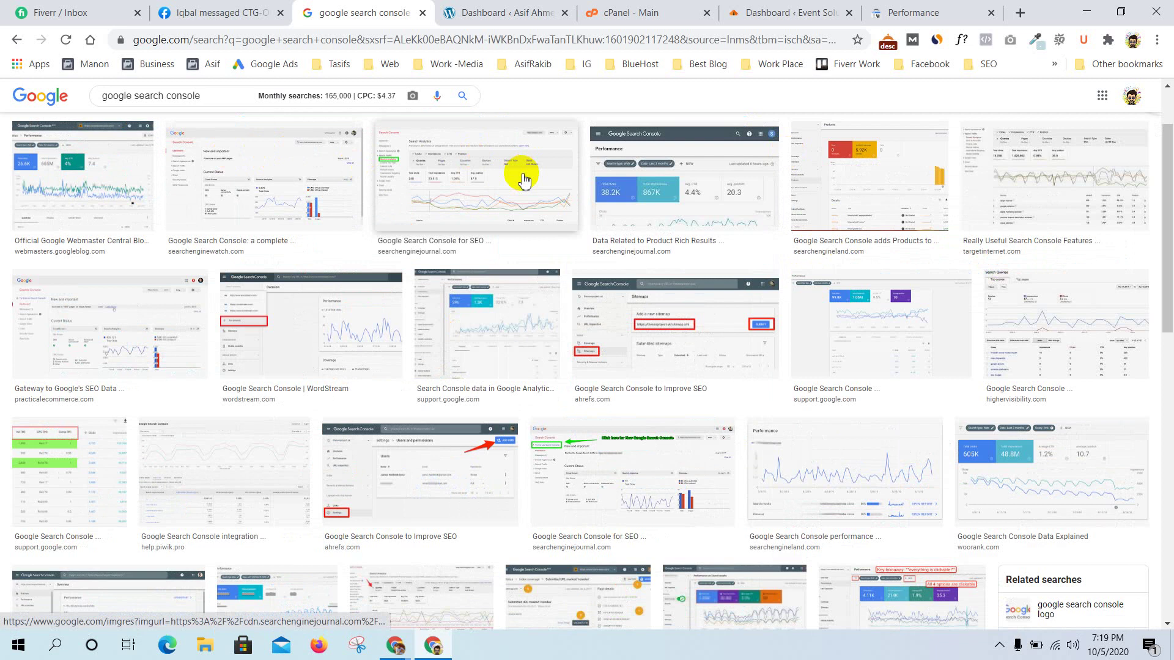
{"action": "left_click", "coordinate": [138, 196]}
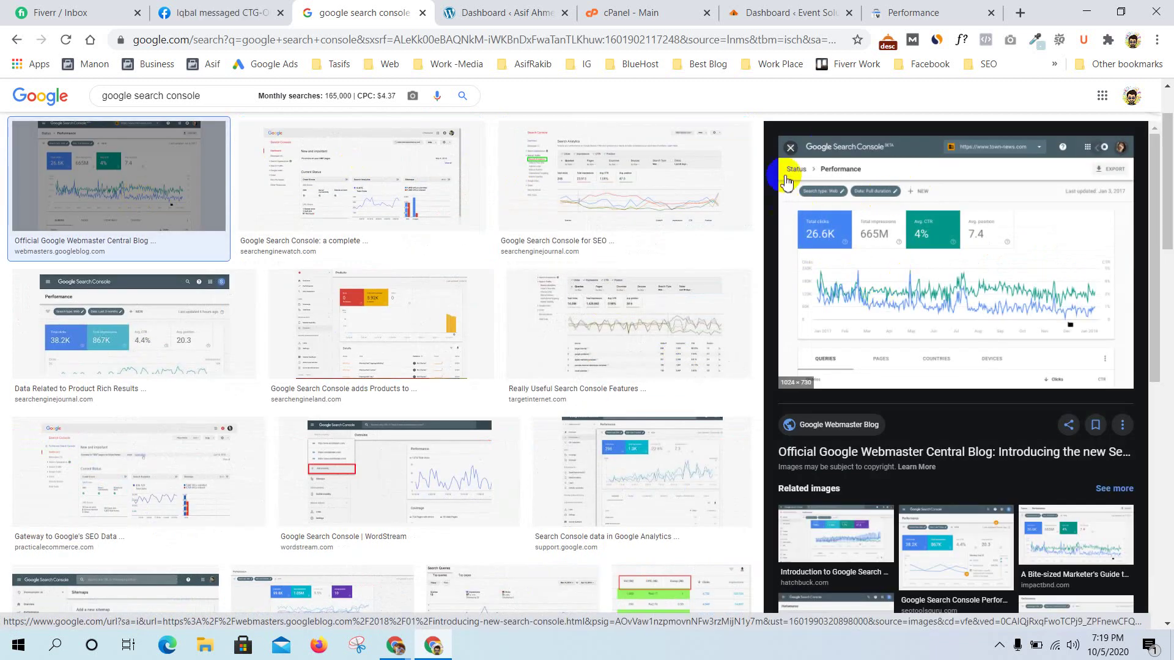
{"action": "left_click", "coordinate": [790, 148]}
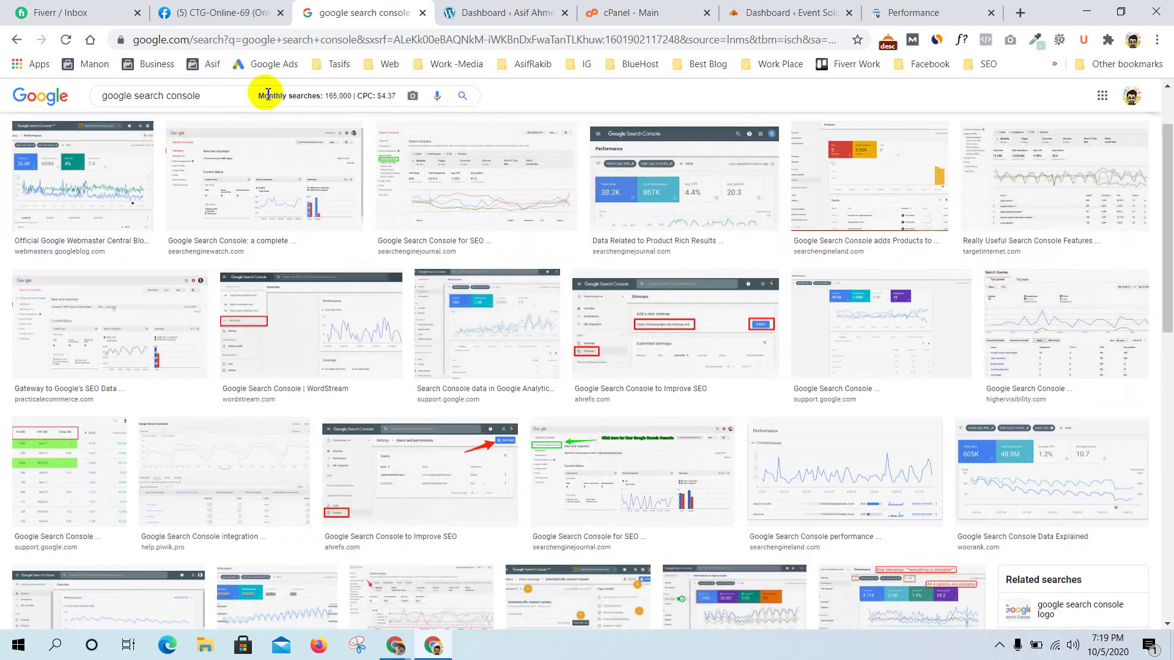
Return to the web results for "google search console", look through them and open the Search Console welcome page
{"action": "scroll", "coordinate": [244, 245], "scroll_direction": "up", "scroll_amount": 2}
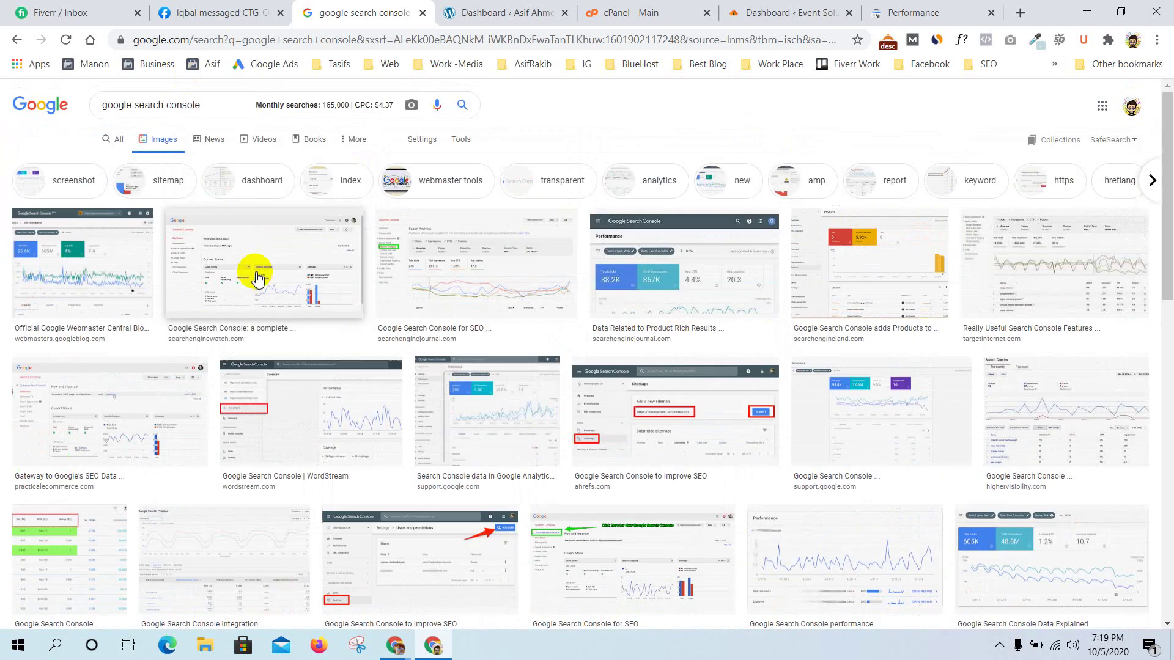
{"action": "left_click", "coordinate": [119, 142]}
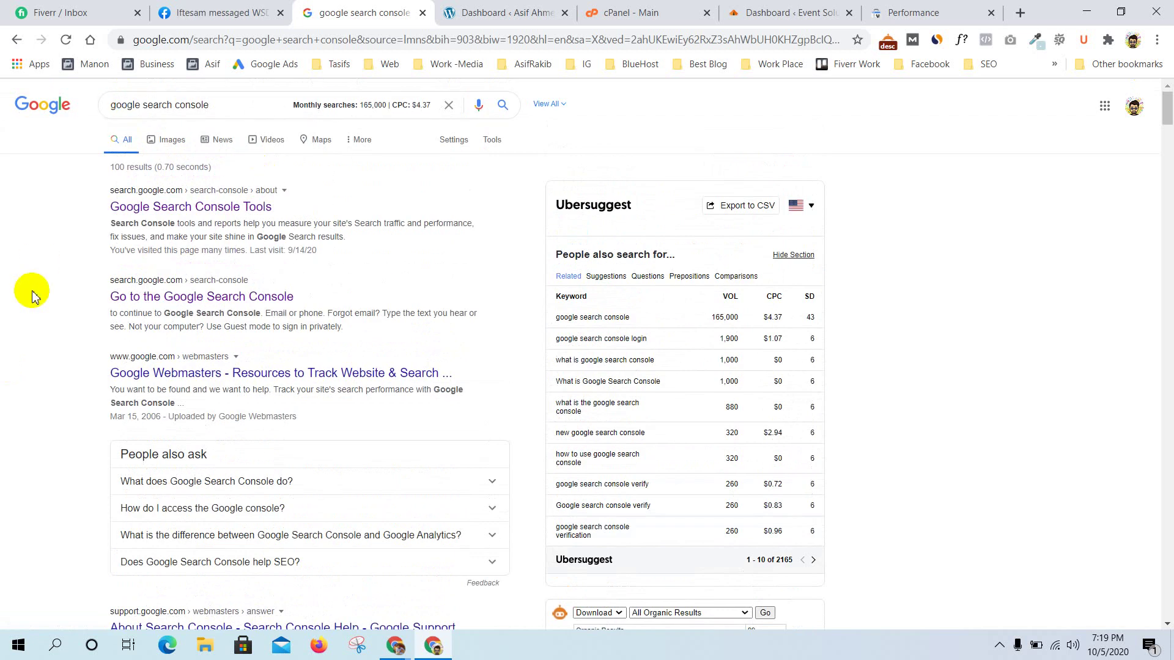
{"action": "scroll", "coordinate": [32, 293], "scroll_direction": "down", "scroll_amount": 5}
{"action": "scroll", "coordinate": [31, 293], "scroll_direction": "down", "scroll_amount": 7}
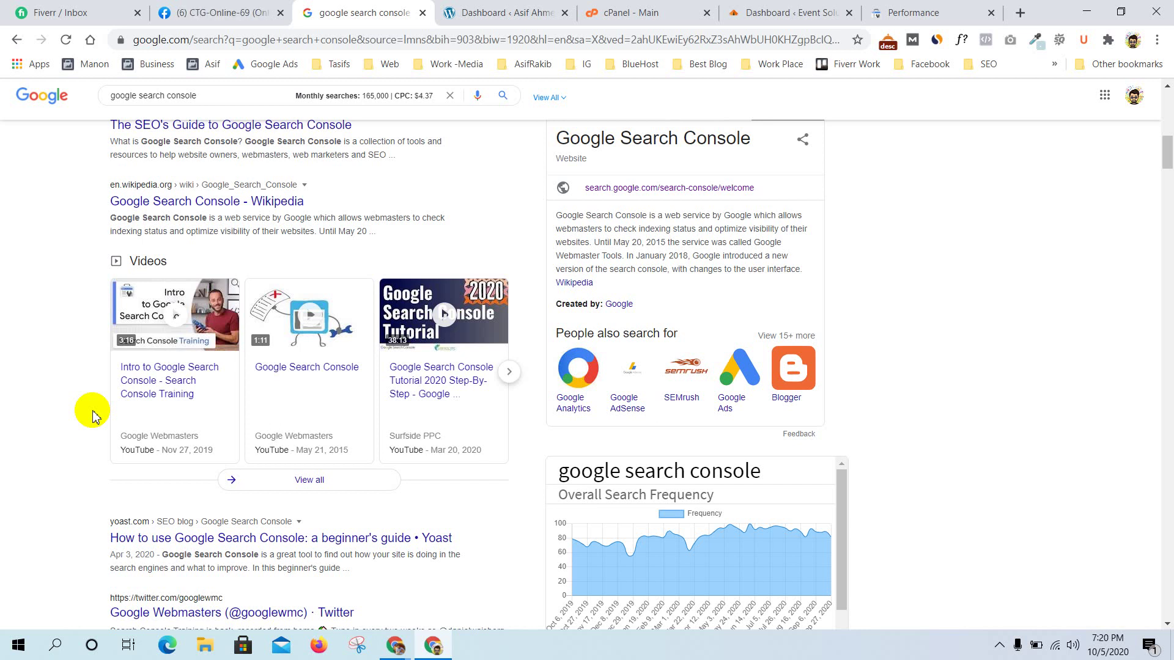
{"action": "scroll", "coordinate": [92, 416], "scroll_direction": "up", "scroll_amount": 10}
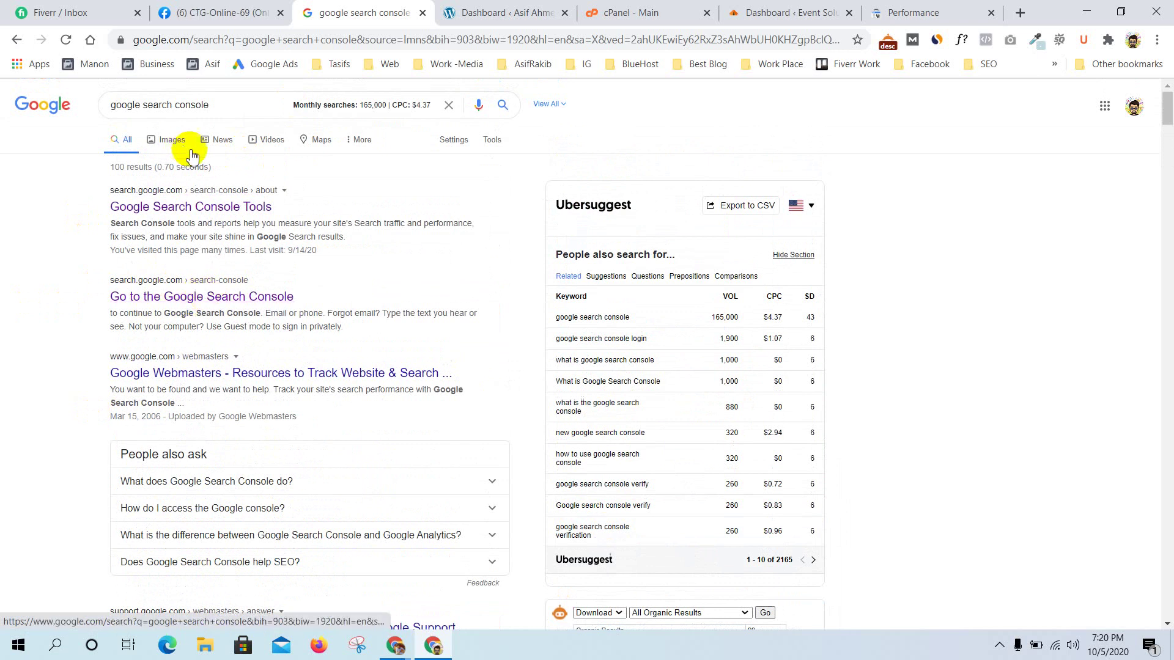
{"action": "left_click", "coordinate": [187, 303]}
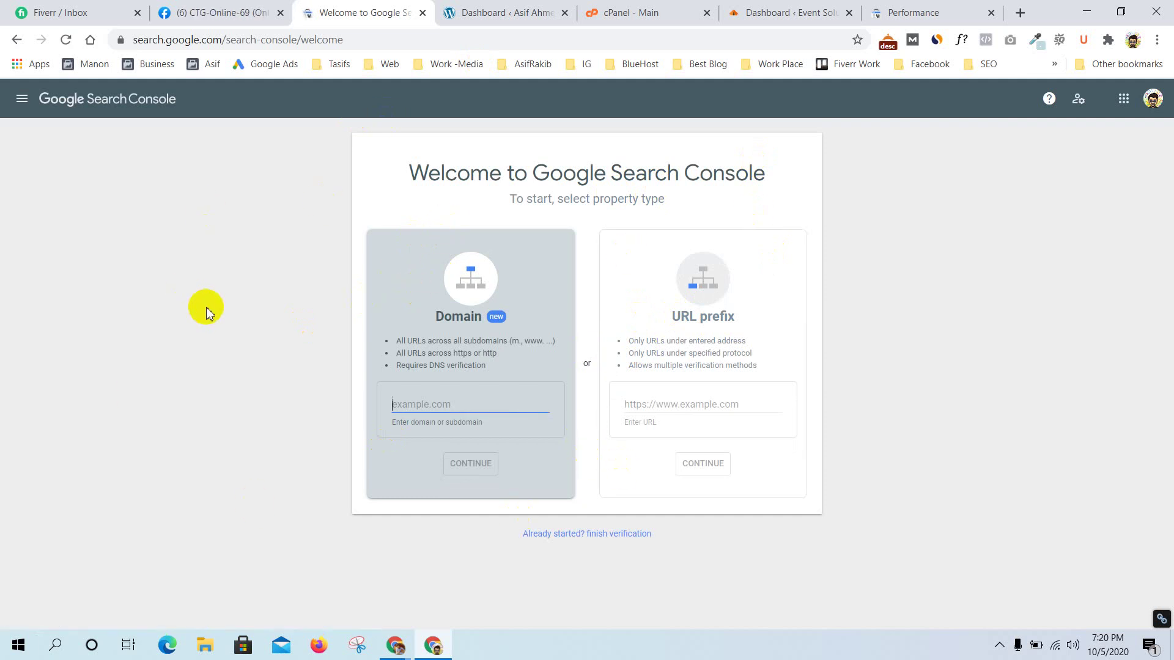
Admit the participant waiting to join the Meet call and return to the Search Console window
{"action": "mouse_move", "coordinate": [395, 645]}
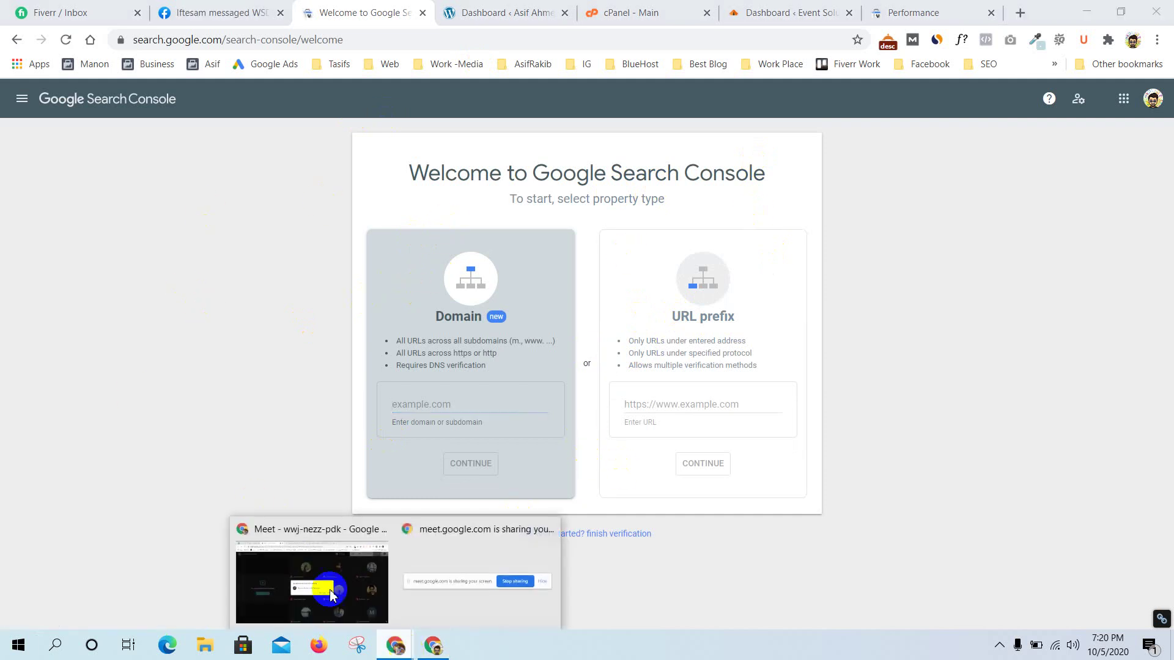
{"action": "left_click", "coordinate": [313, 581]}
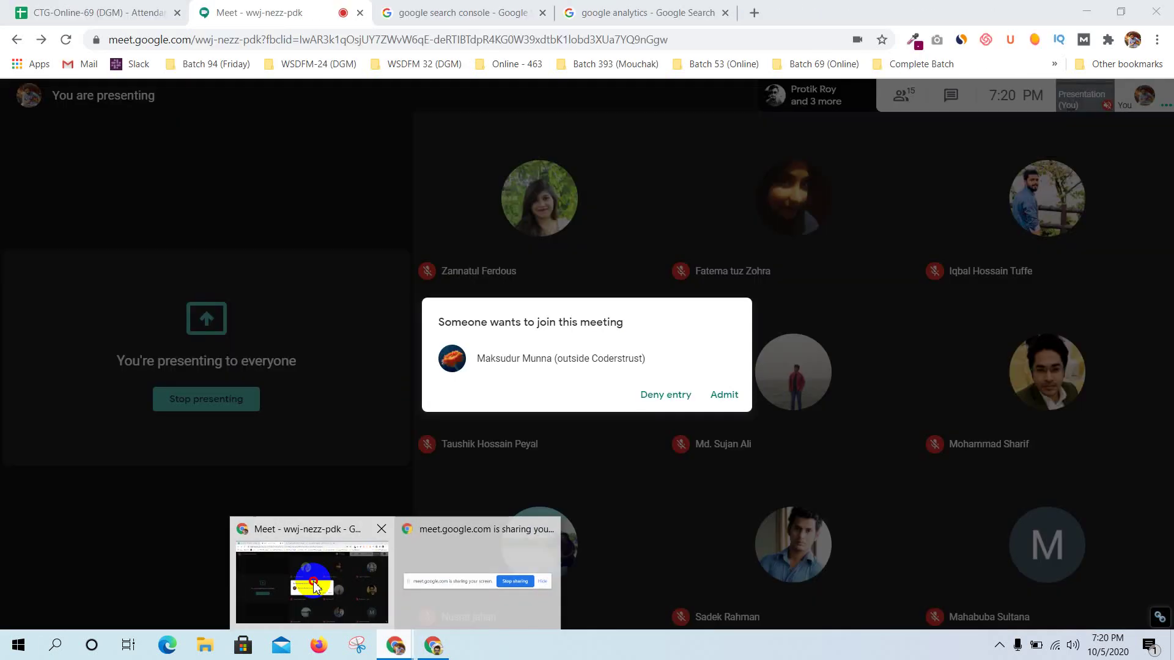
{"action": "left_click", "coordinate": [727, 395]}
{"action": "left_click", "coordinate": [436, 646]}
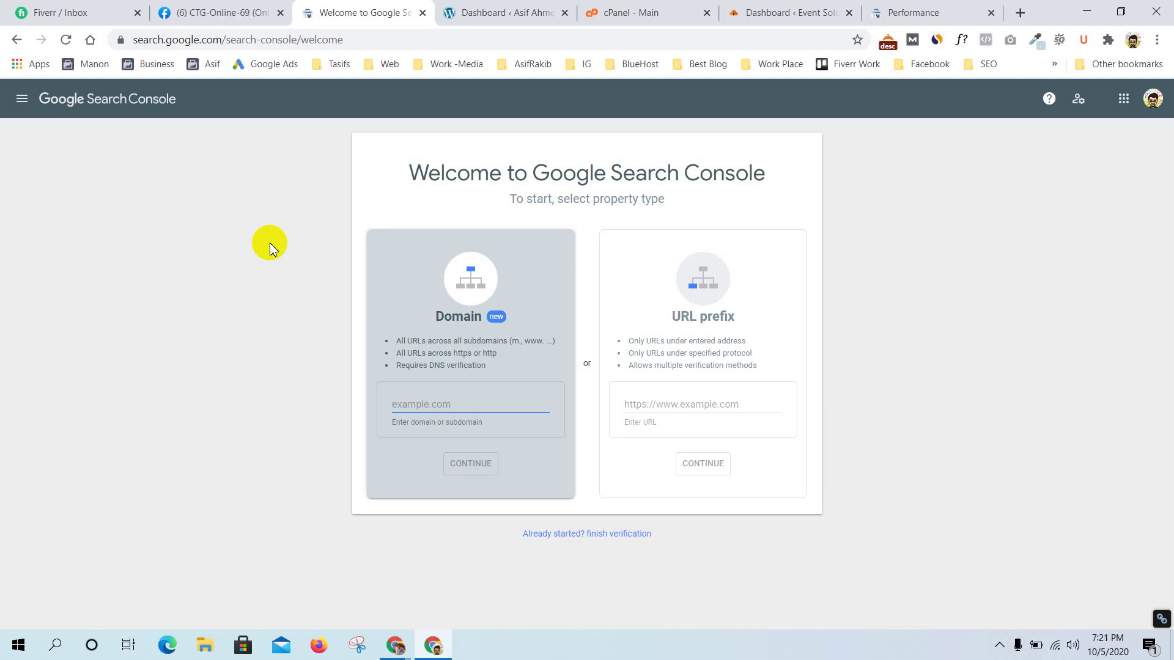
Show the signed-in Google accounts, then expand the Search Console navigation and view the list of available properties
{"action": "left_click", "coordinate": [1156, 102]}
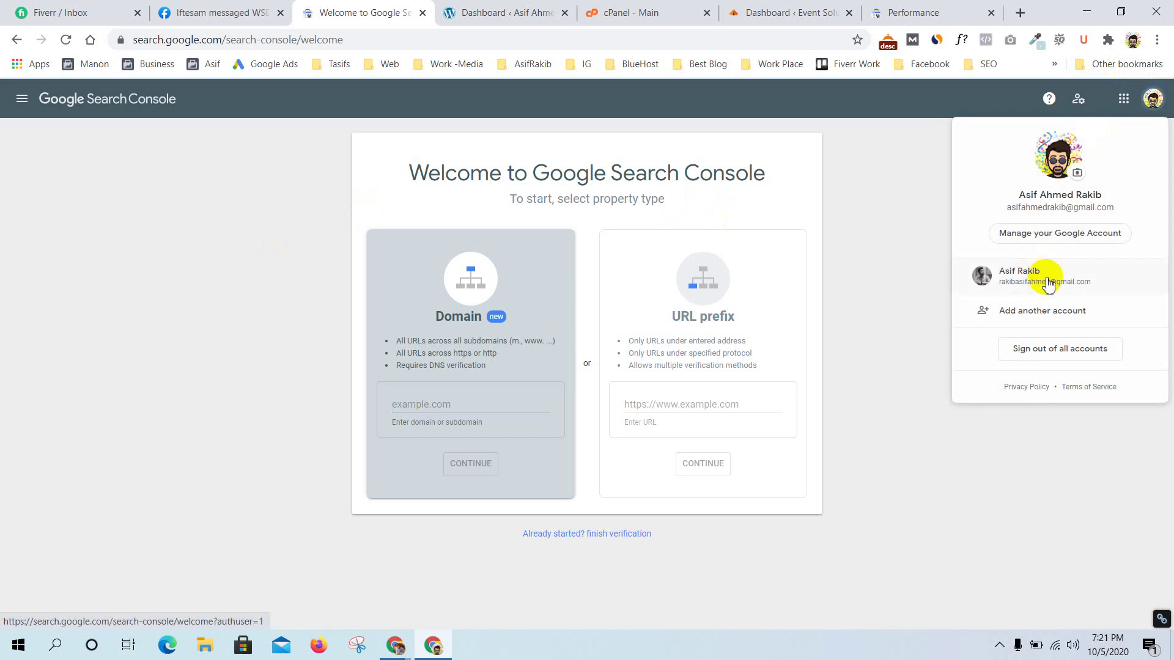
{"action": "left_click", "coordinate": [901, 296]}
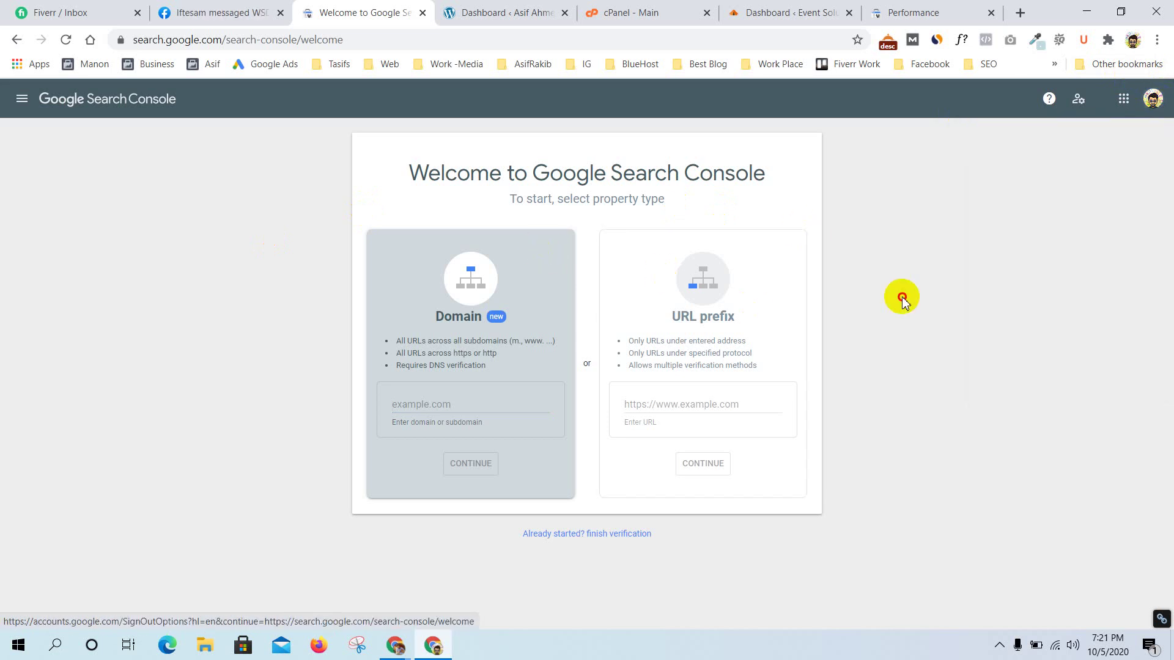
{"action": "left_click", "coordinate": [22, 99]}
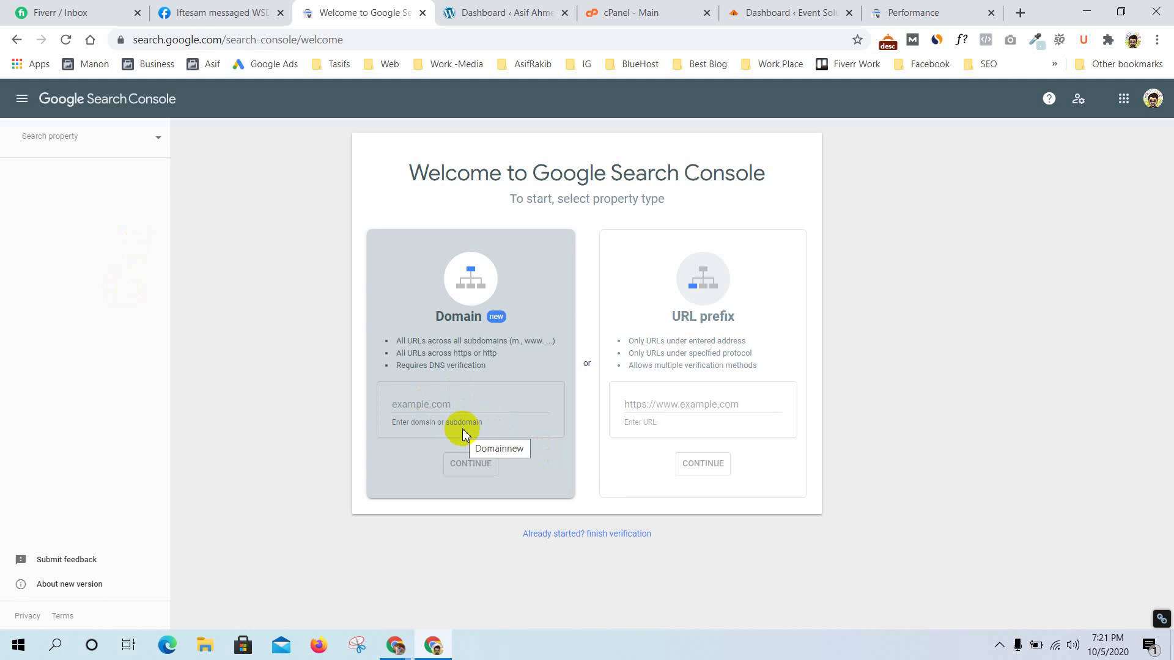
{"action": "left_click", "coordinate": [127, 138]}
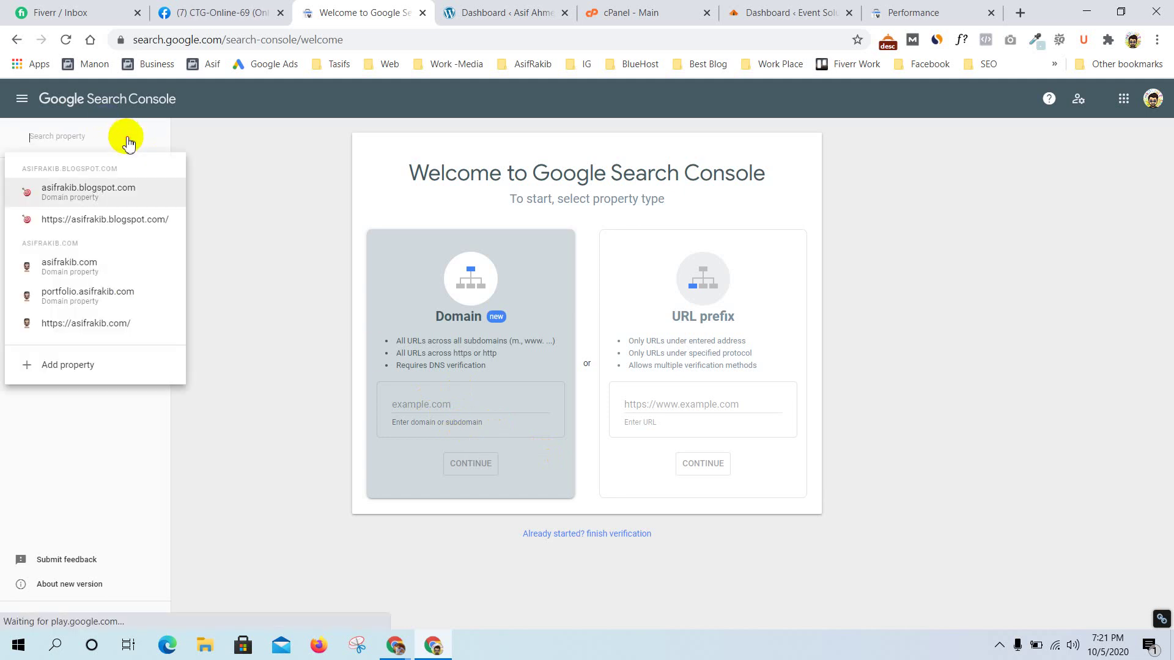
{"action": "left_click", "coordinate": [215, 240]}
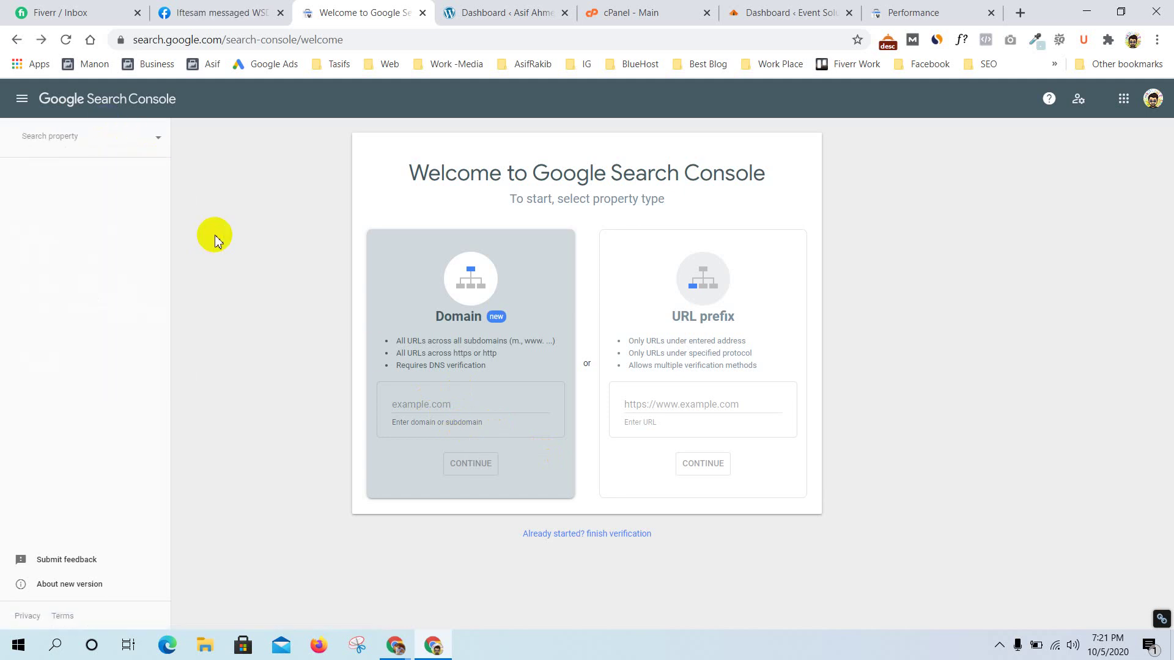
{"action": "left_click", "coordinate": [999, 647]}
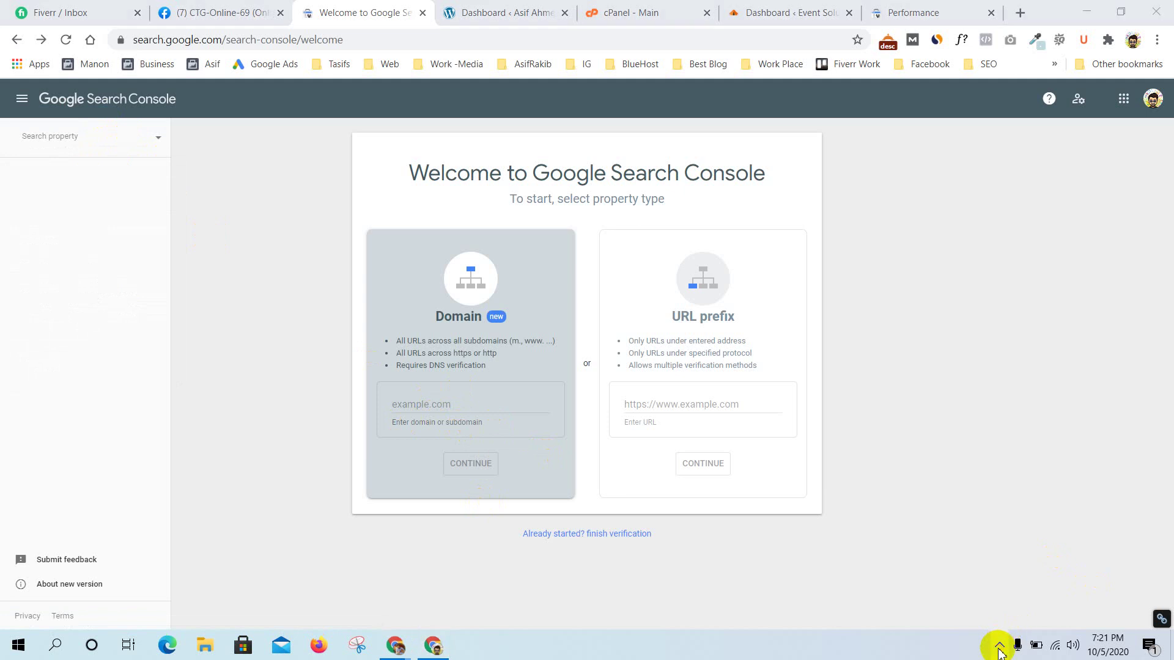
{"action": "left_click", "coordinate": [1000, 647]}
{"action": "left_click", "coordinate": [734, 599]}
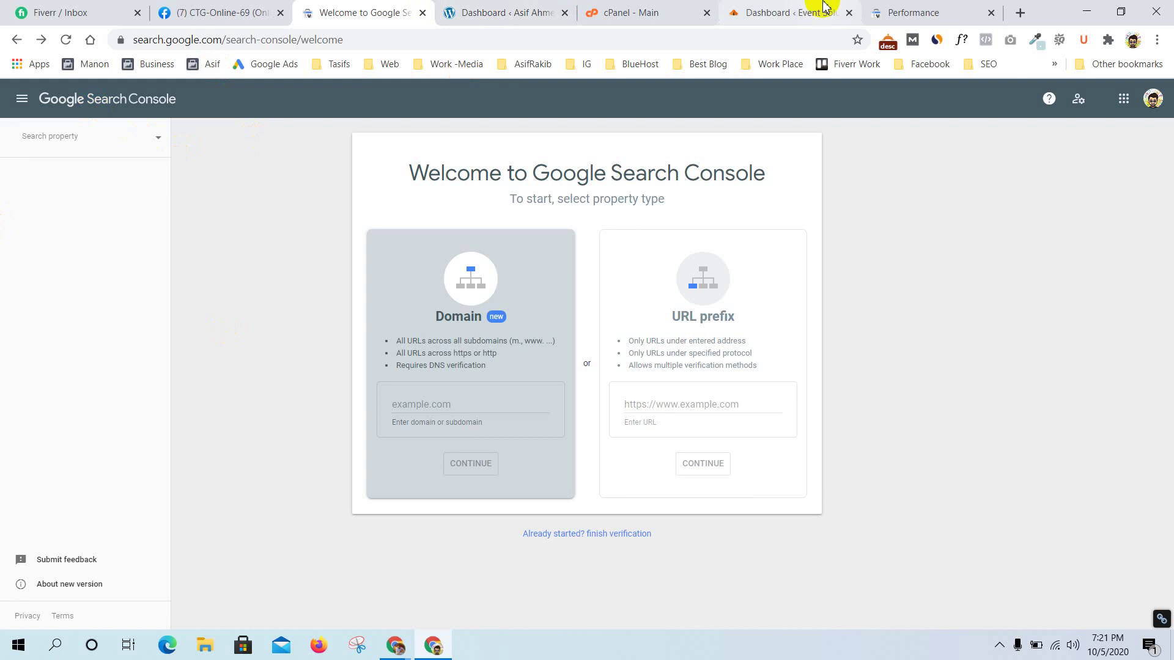
Show the Performance report of the blogspot property, including its metrics chart and query table
{"action": "left_click", "coordinate": [946, 8]}
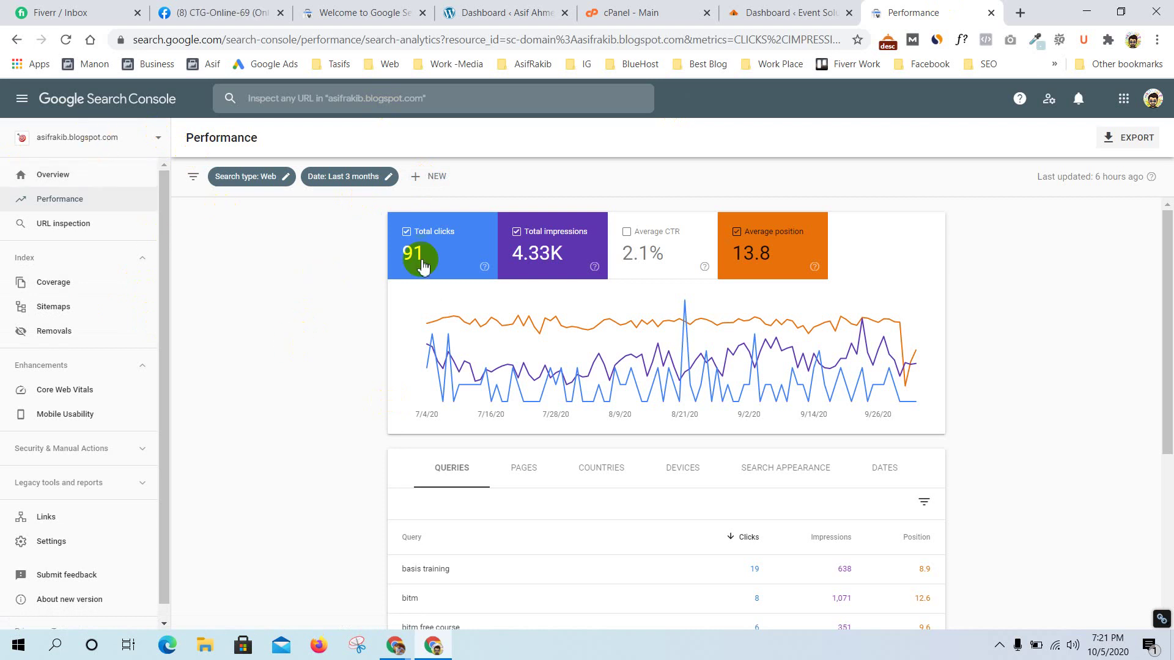
{"action": "scroll", "coordinate": [327, 505], "scroll_direction": "down", "scroll_amount": 5}
{"action": "scroll", "coordinate": [327, 505], "scroll_direction": "up", "scroll_amount": 5}
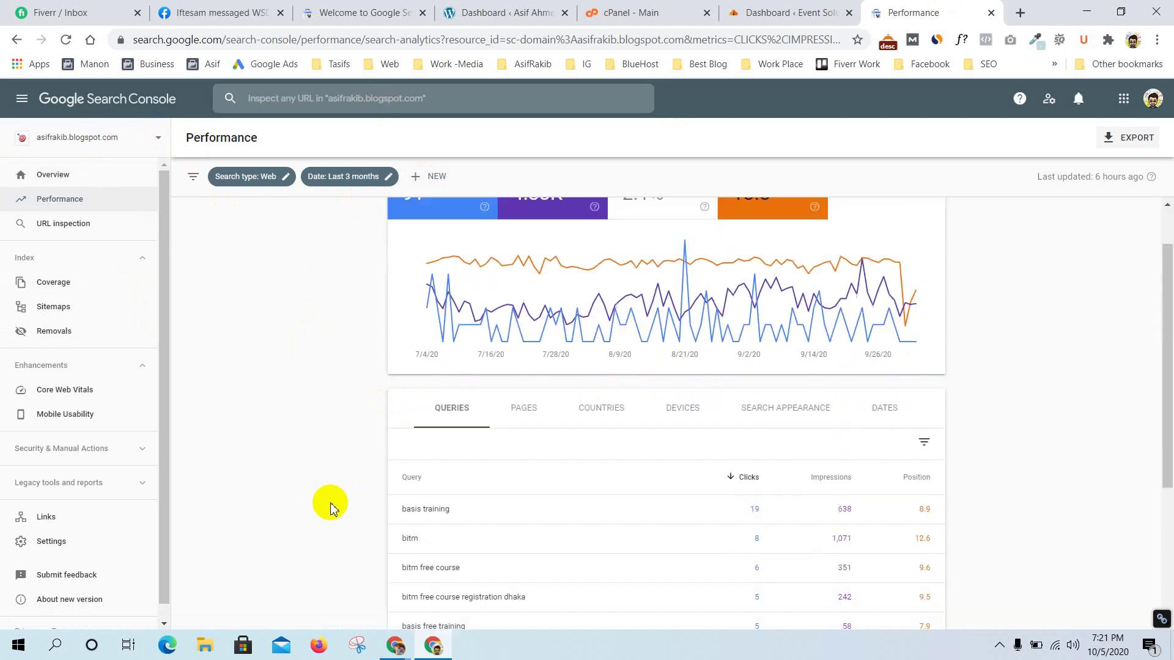
Show the URL inspection field and the Overview page of the blogspot property
{"action": "left_click", "coordinate": [77, 228]}
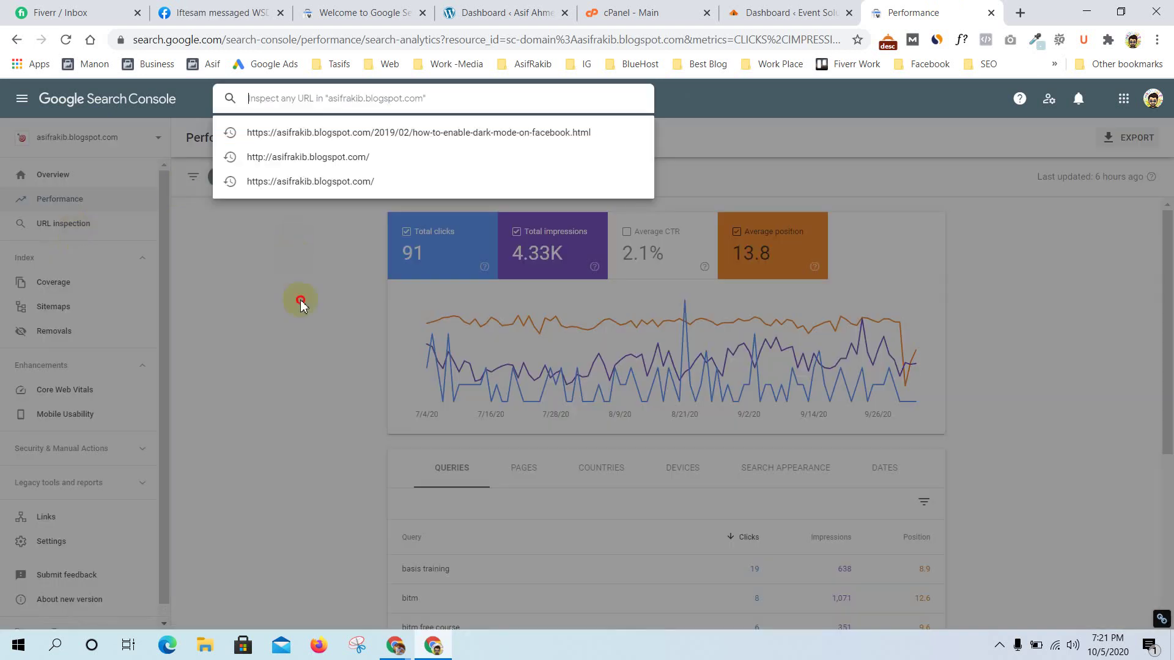
{"action": "left_click", "coordinate": [300, 305]}
{"action": "left_click", "coordinate": [50, 177]}
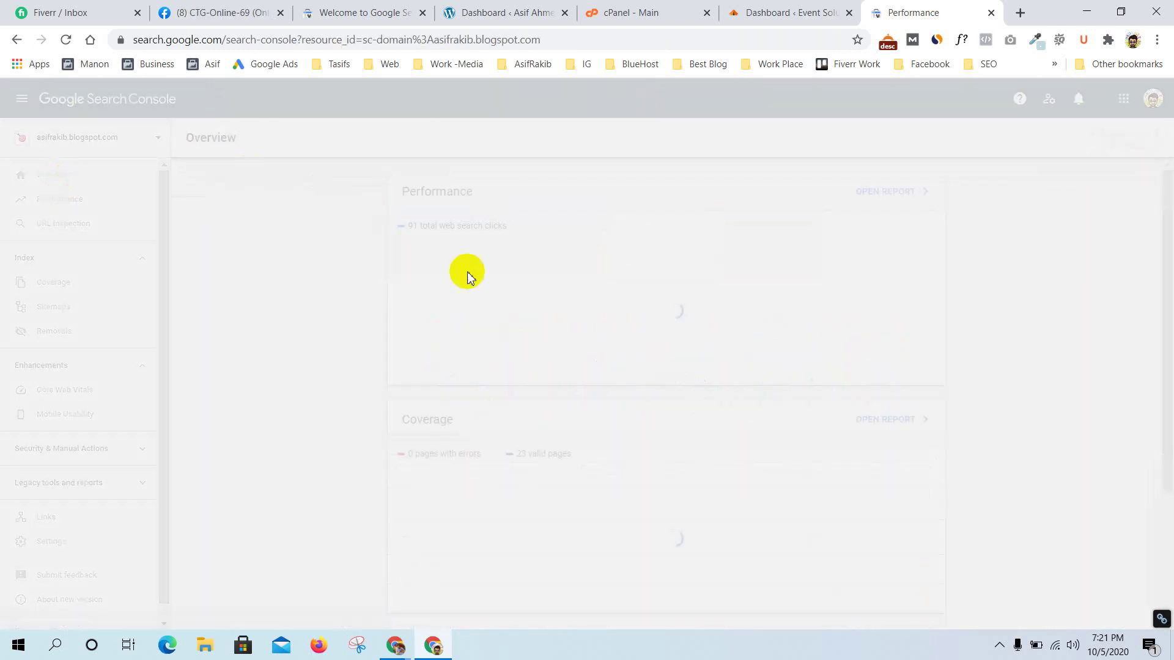
{"action": "scroll", "coordinate": [324, 420], "scroll_direction": "down", "scroll_amount": 2}
{"action": "scroll", "coordinate": [325, 420], "scroll_direction": "up", "scroll_amount": 2}
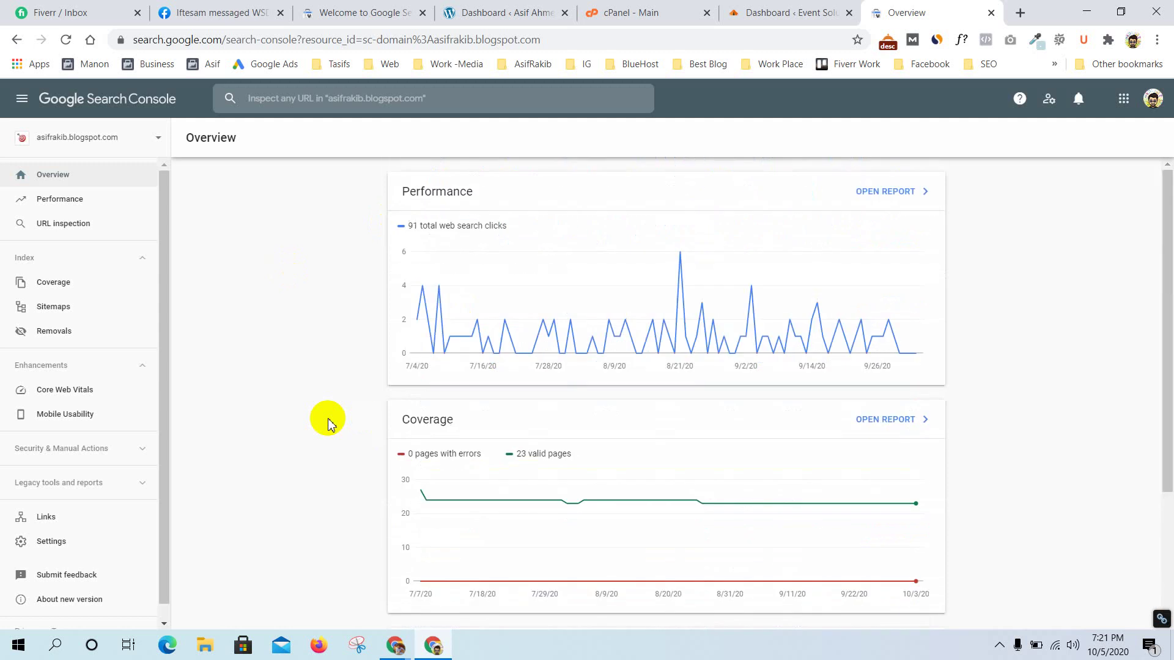
Show the Coverage, Sitemaps, Removals, Core Web Vitals and Mobile Usability reports in turn
{"action": "left_click", "coordinate": [84, 285]}
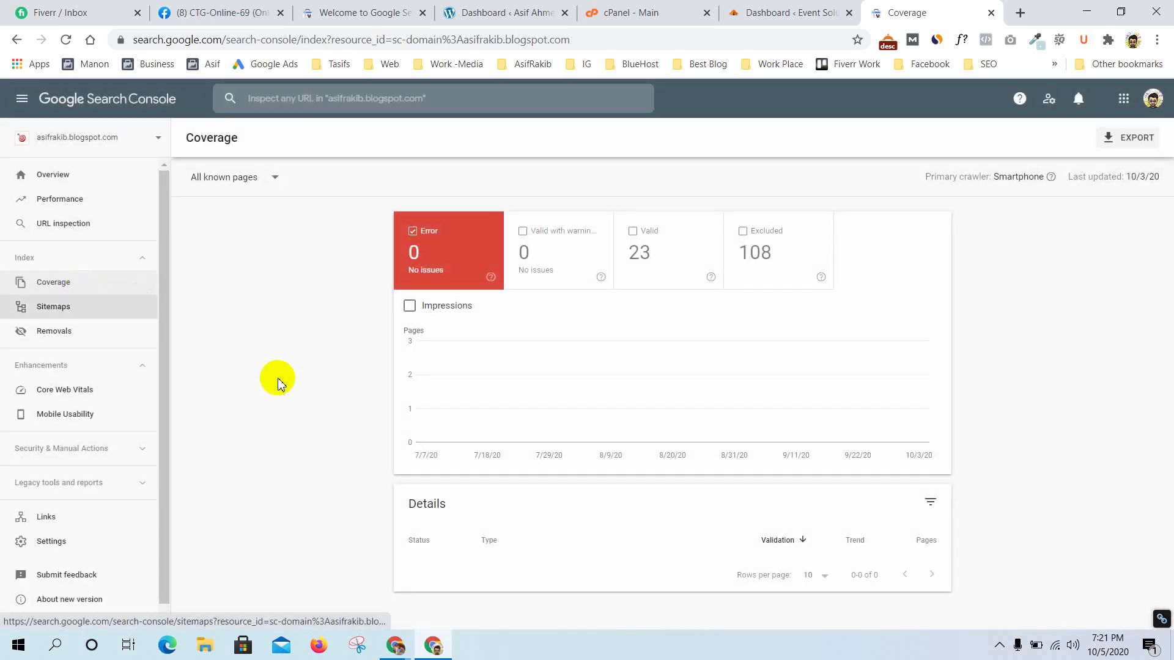
{"action": "left_click", "coordinate": [67, 315]}
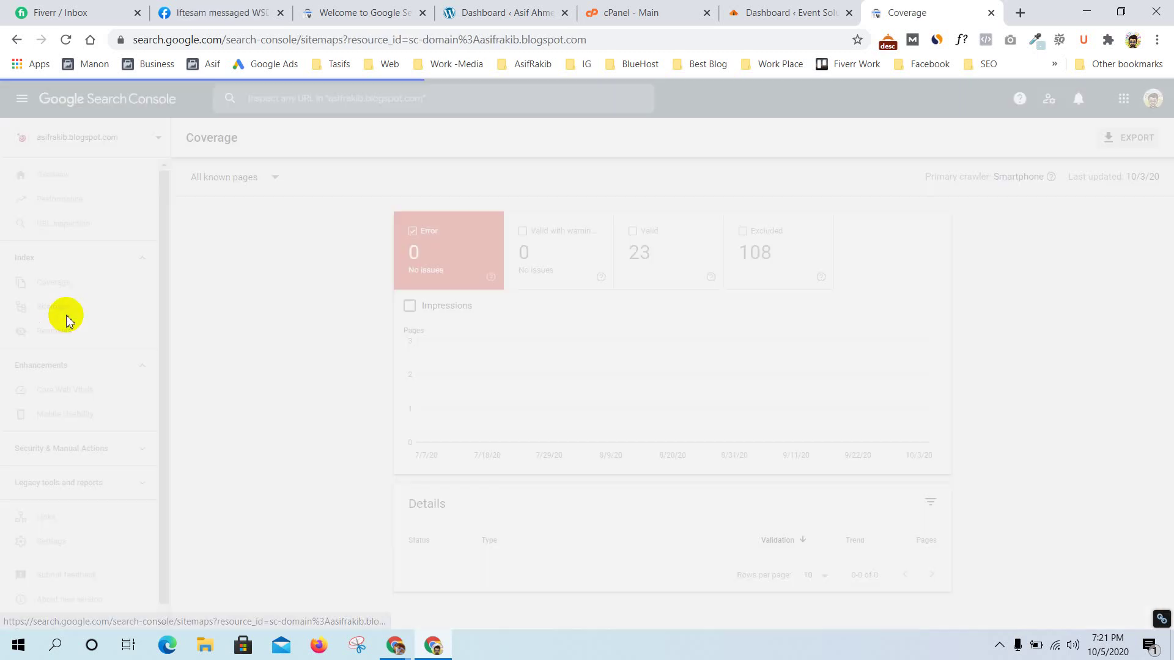
{"action": "left_click", "coordinate": [79, 333]}
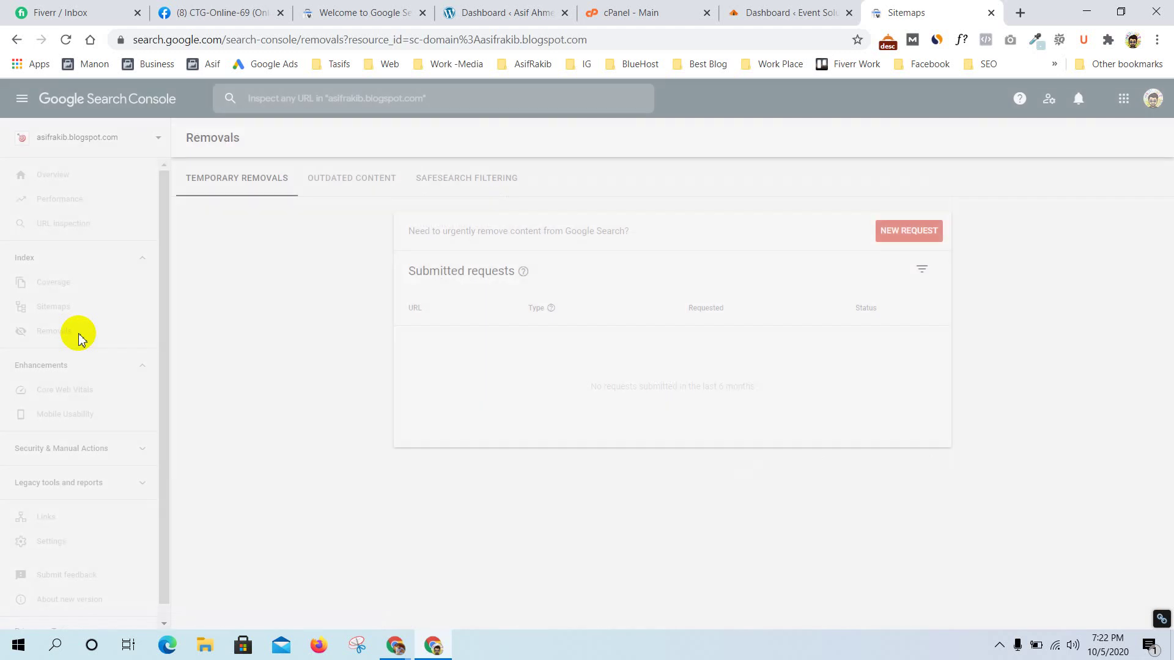
{"action": "left_click", "coordinate": [85, 392]}
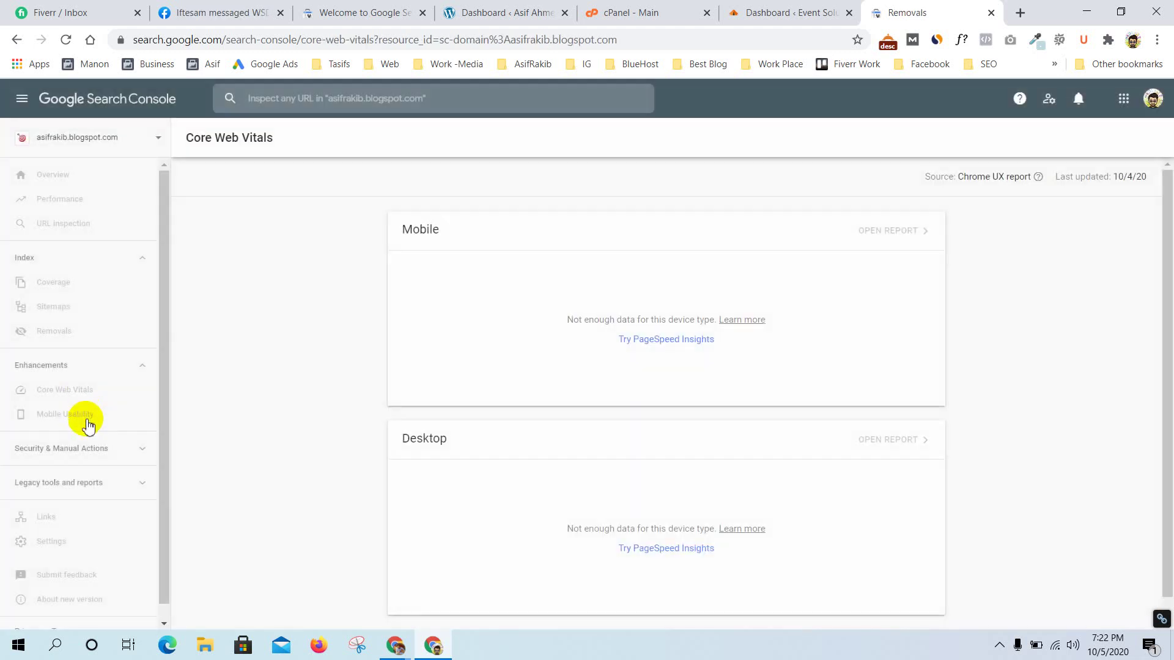
{"action": "left_click", "coordinate": [86, 424]}
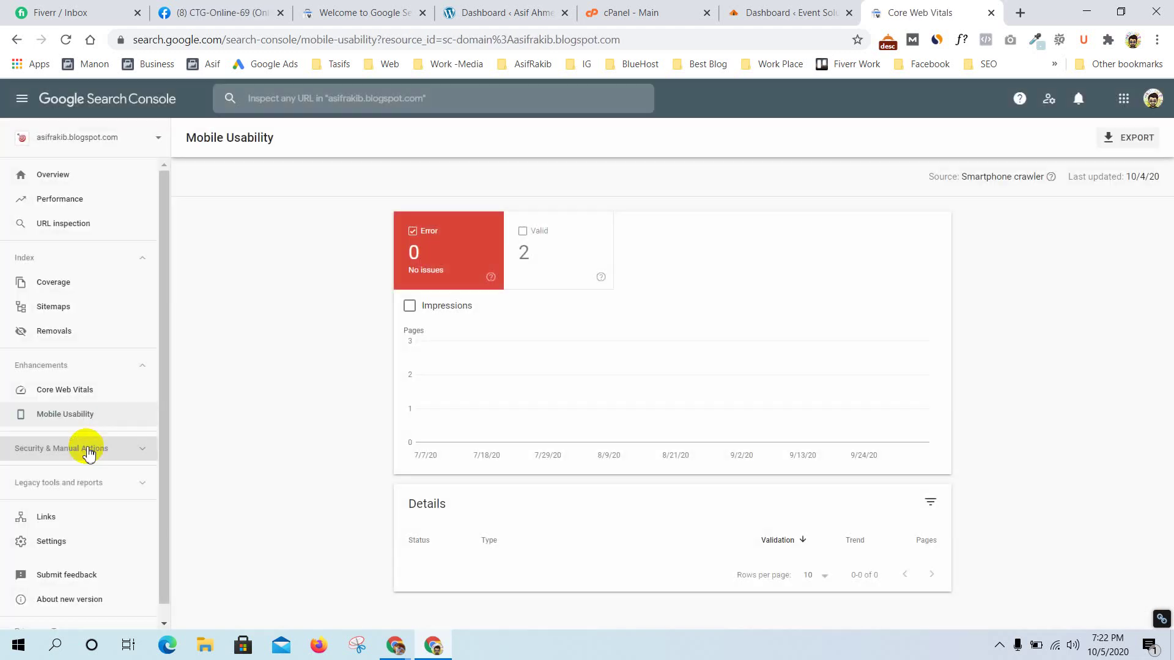
Expand the Security & Manual Actions and Legacy tools and reports groups to show their entries
{"action": "left_click", "coordinate": [89, 453]}
{"action": "scroll", "coordinate": [86, 464], "scroll_direction": "down", "scroll_amount": 1}
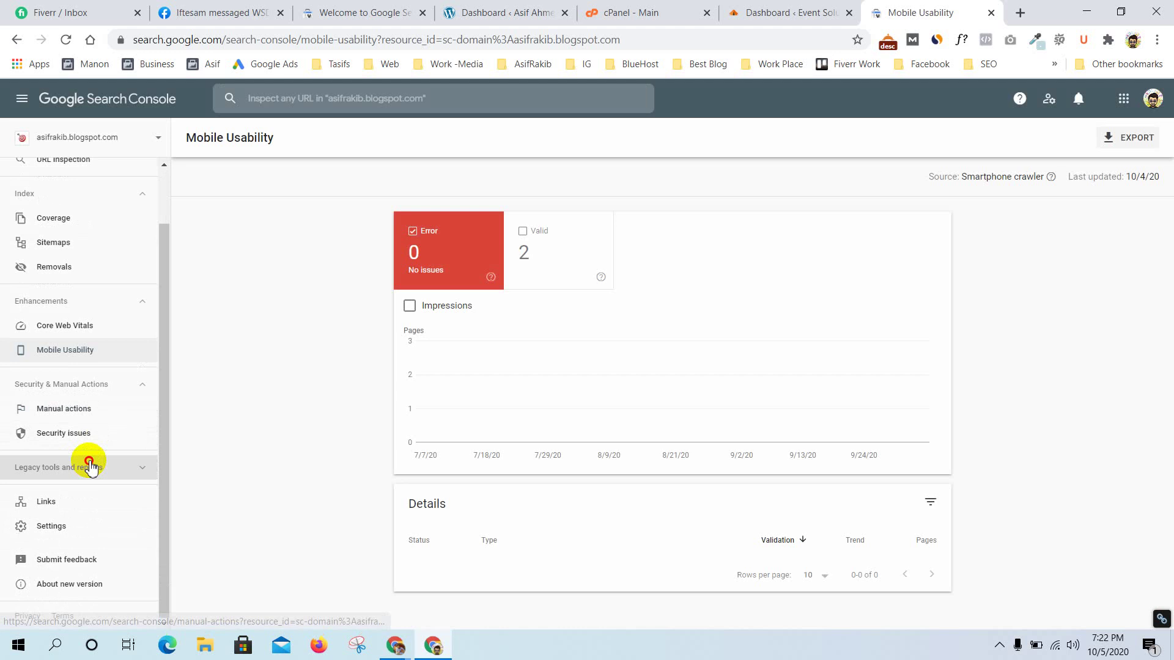
{"action": "left_click", "coordinate": [90, 467]}
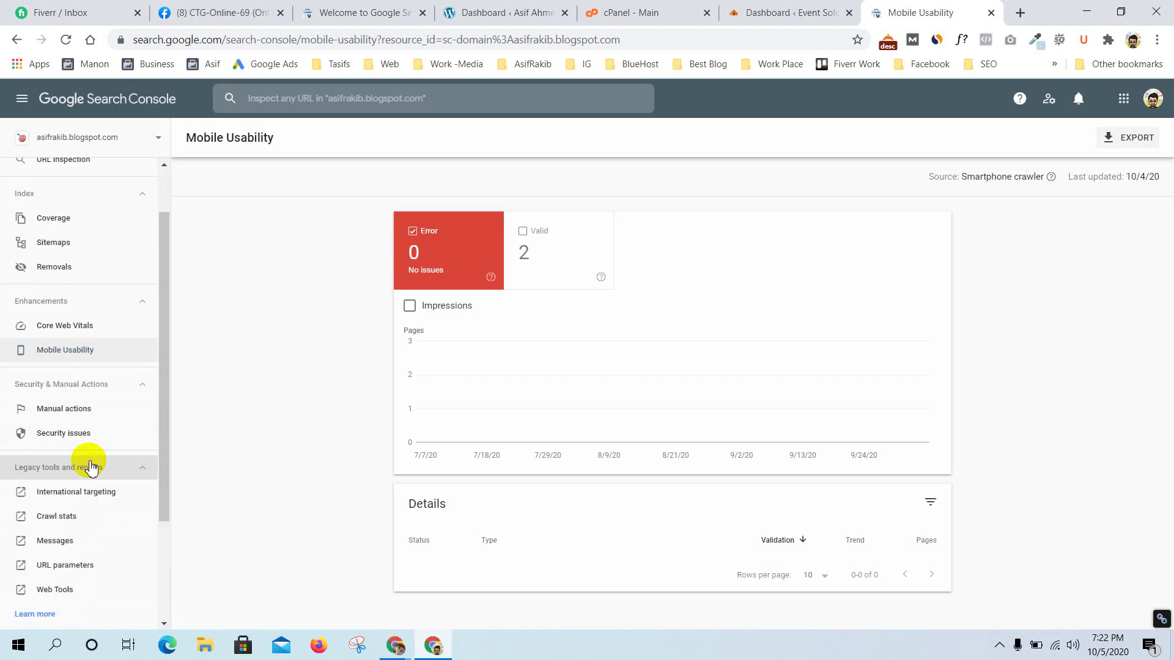
{"action": "scroll", "coordinate": [90, 467], "scroll_direction": "up", "scroll_amount": 3}
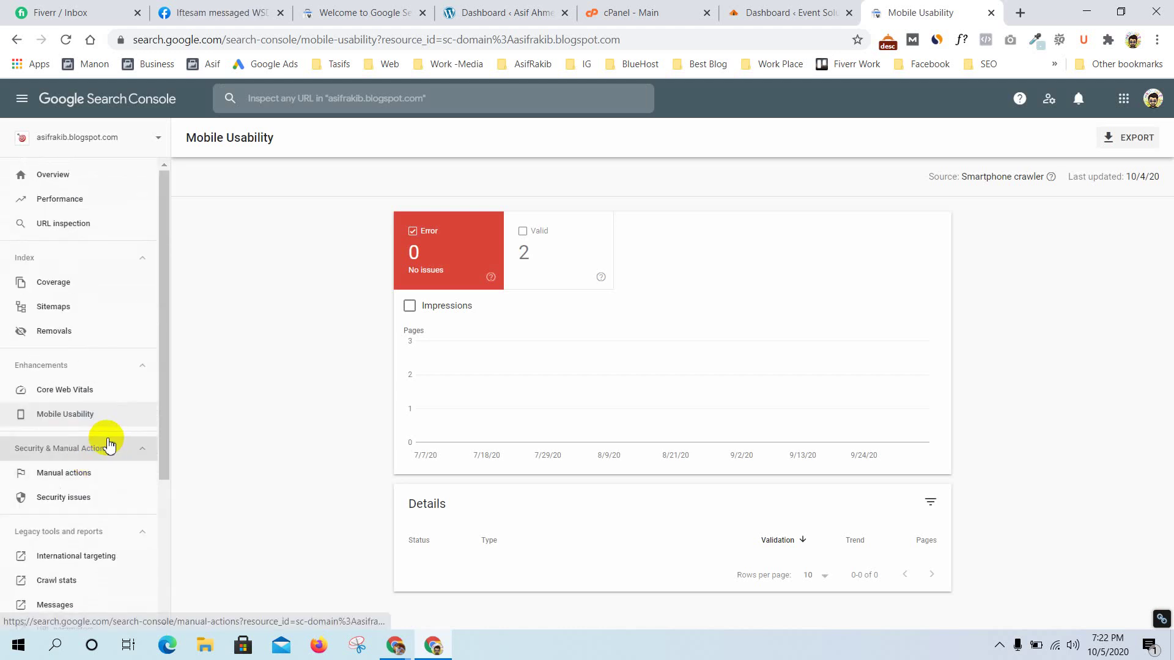
Collapse the Legacy tools and reports, Security & Manual Actions and Enhancements groups
{"action": "left_click", "coordinate": [94, 532]}
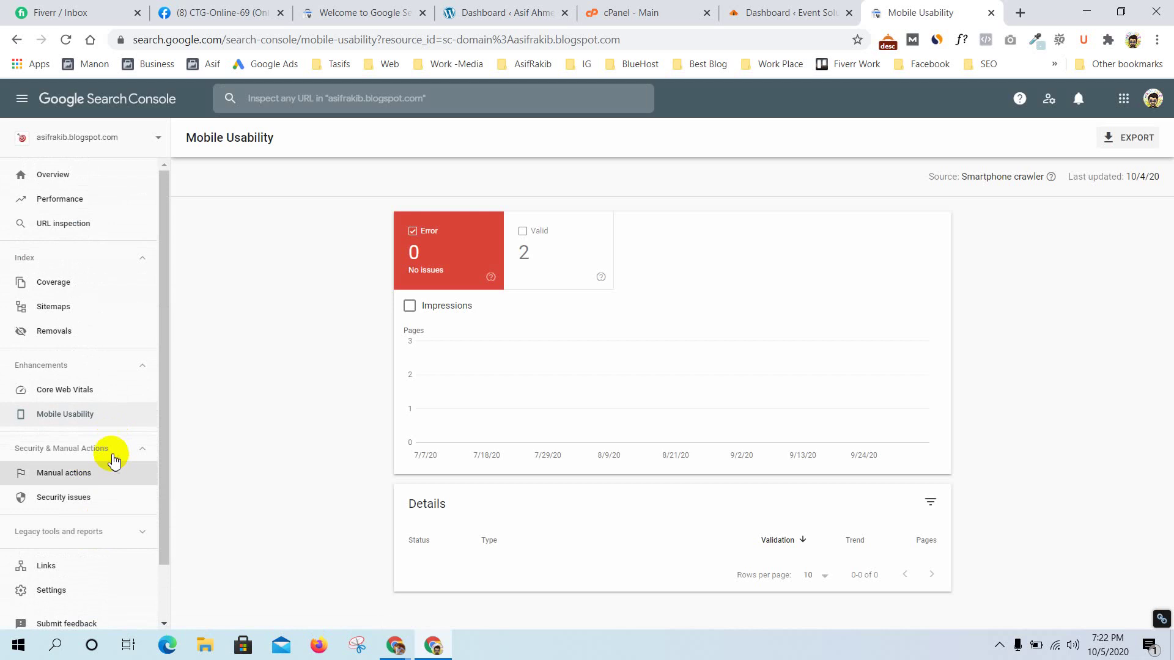
{"action": "left_click", "coordinate": [110, 450]}
{"action": "left_click", "coordinate": [120, 366]}
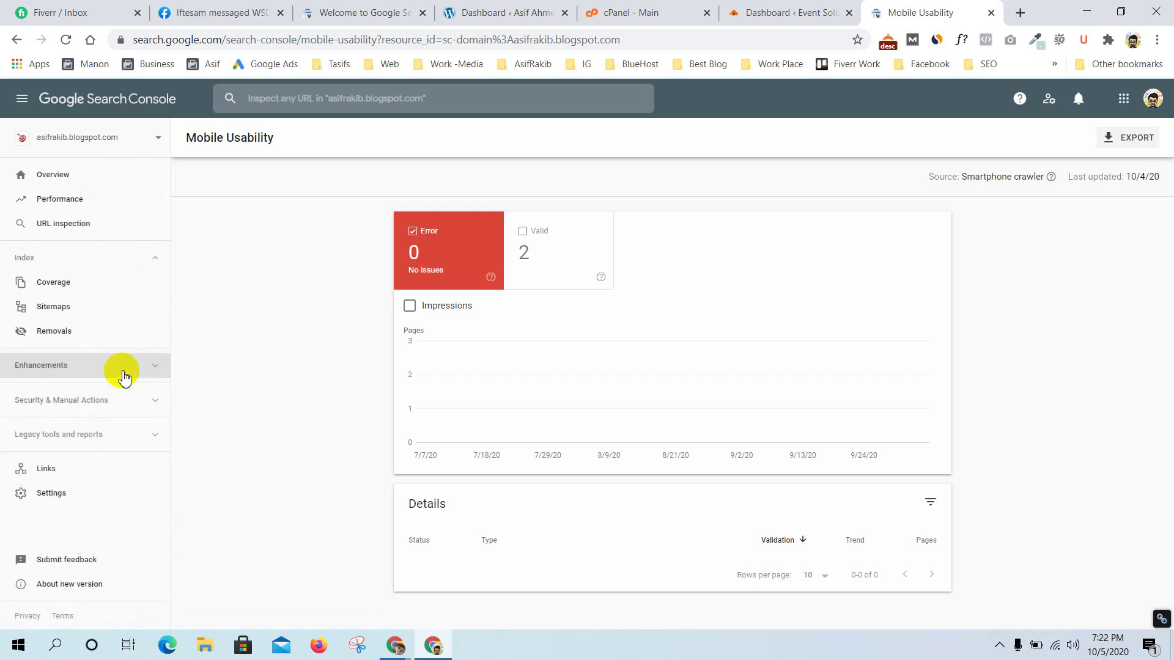
Collapse the Index group and return to the property type welcome page, selecting the Domain entry field
{"action": "left_click", "coordinate": [127, 259]}
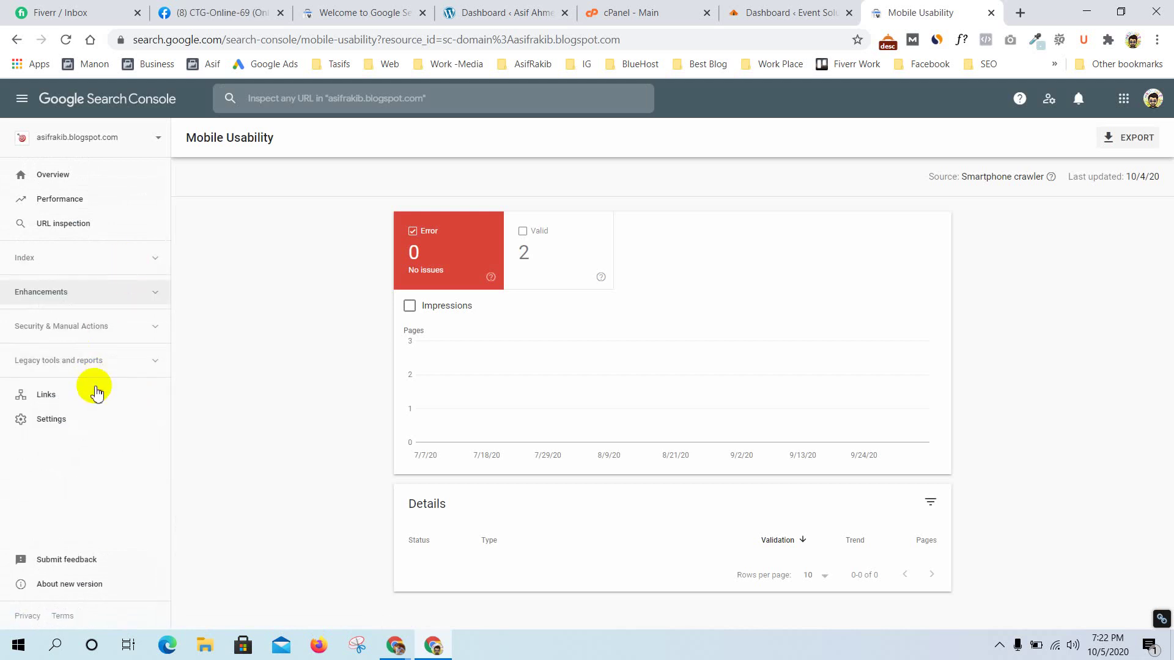
{"action": "left_click", "coordinate": [133, 362]}
{"action": "left_click", "coordinate": [135, 364]}
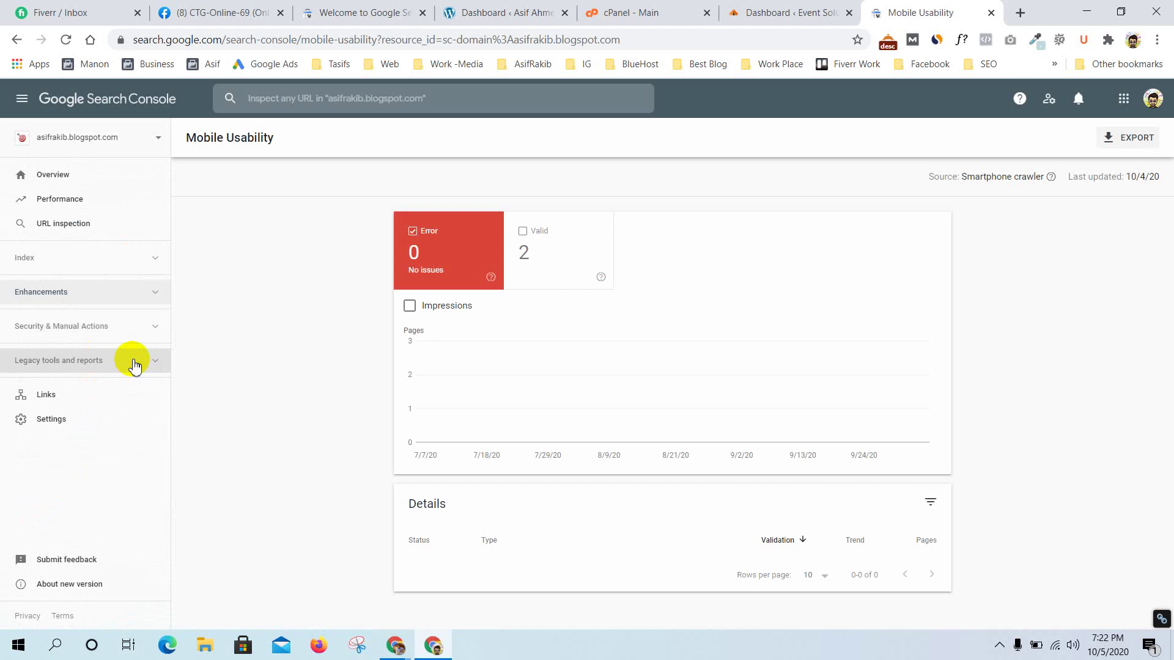
{"action": "left_click", "coordinate": [351, 11]}
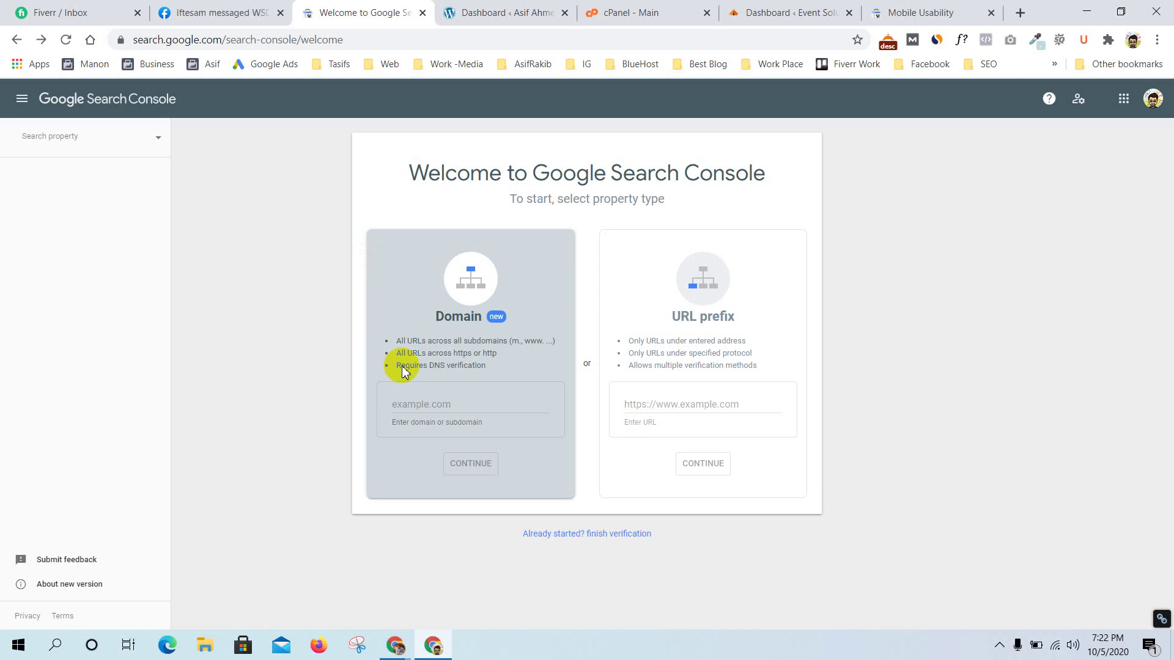
{"action": "left_click", "coordinate": [448, 405]}
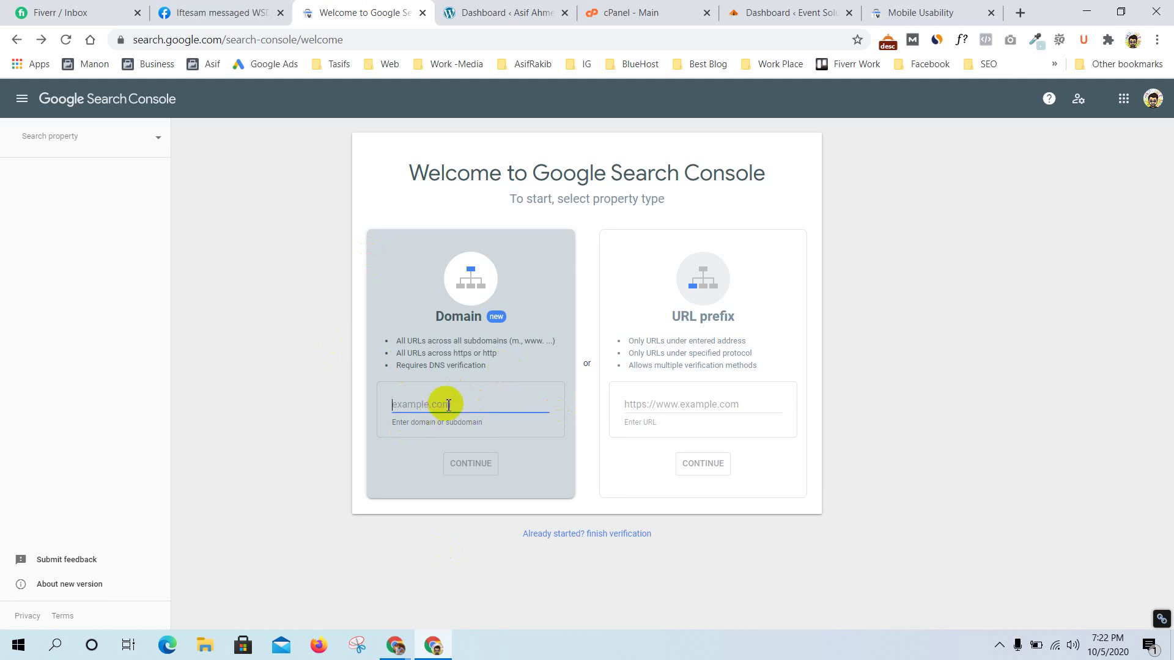
In the WordPress site's Reading settings, disable "Discourage search engines from indexing this site" and save the changes
{"action": "left_click", "coordinate": [502, 11]}
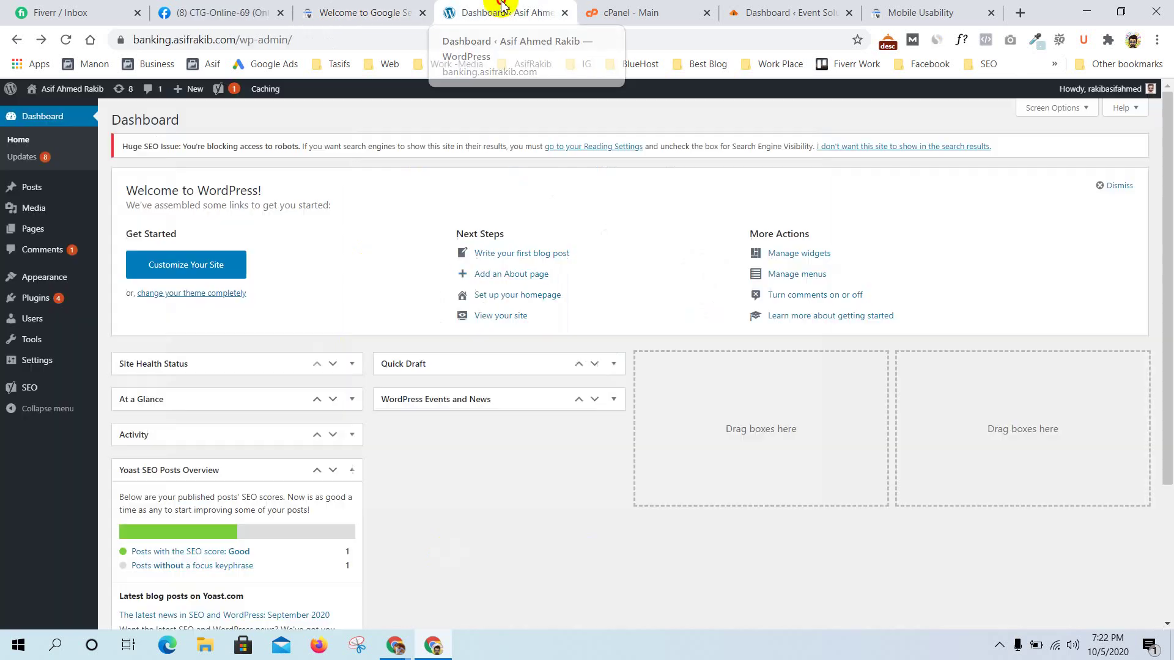
{"action": "mouse_move", "coordinate": [42, 372]}
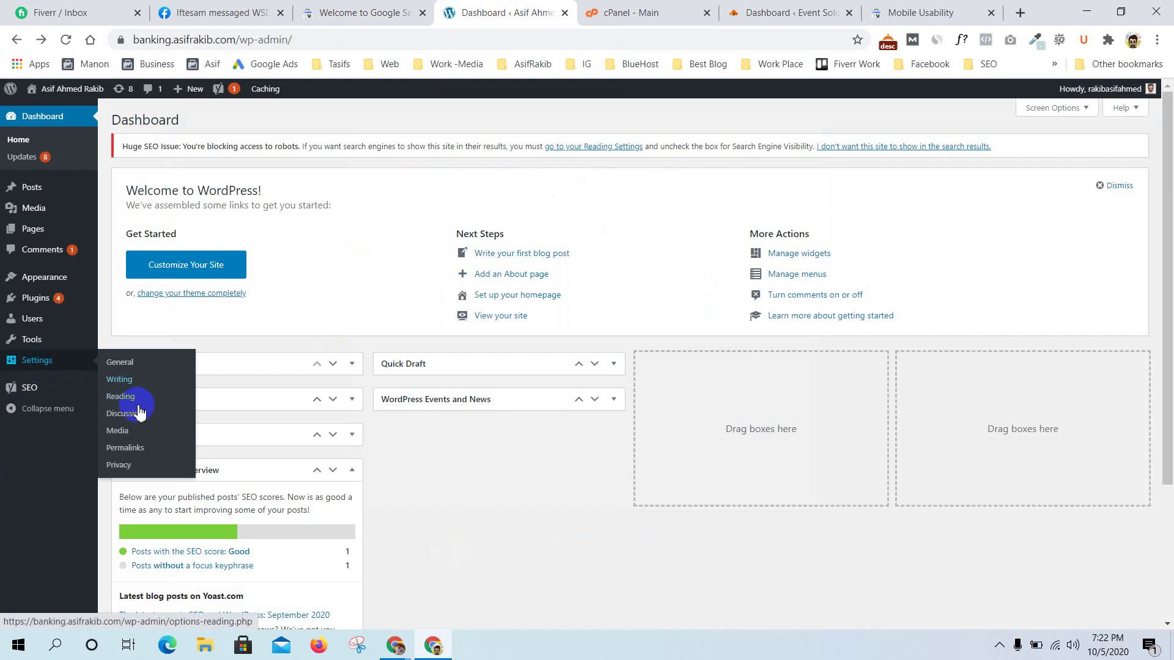
{"action": "left_click", "coordinate": [122, 396]}
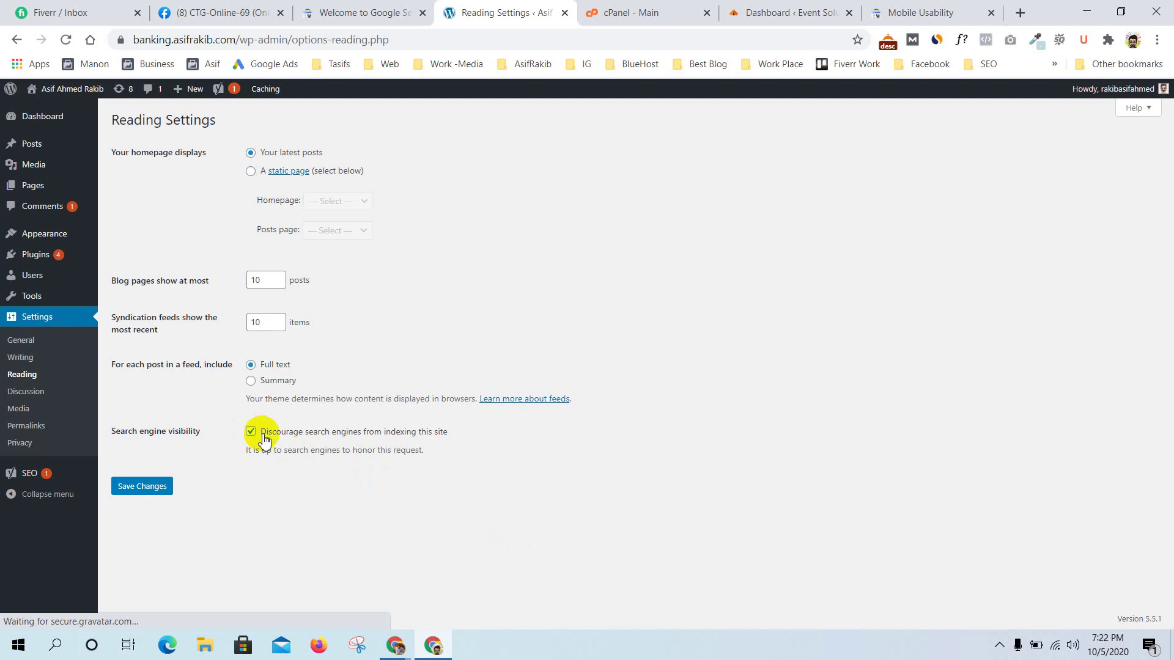
{"action": "left_click", "coordinate": [253, 434]}
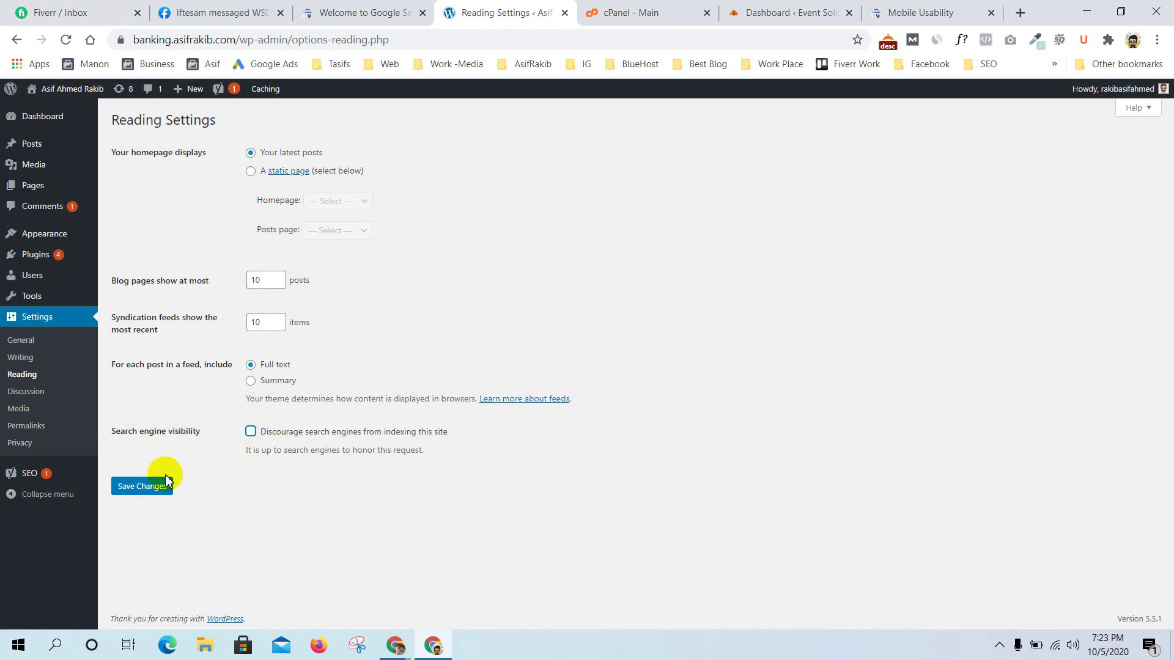
{"action": "left_click", "coordinate": [142, 489]}
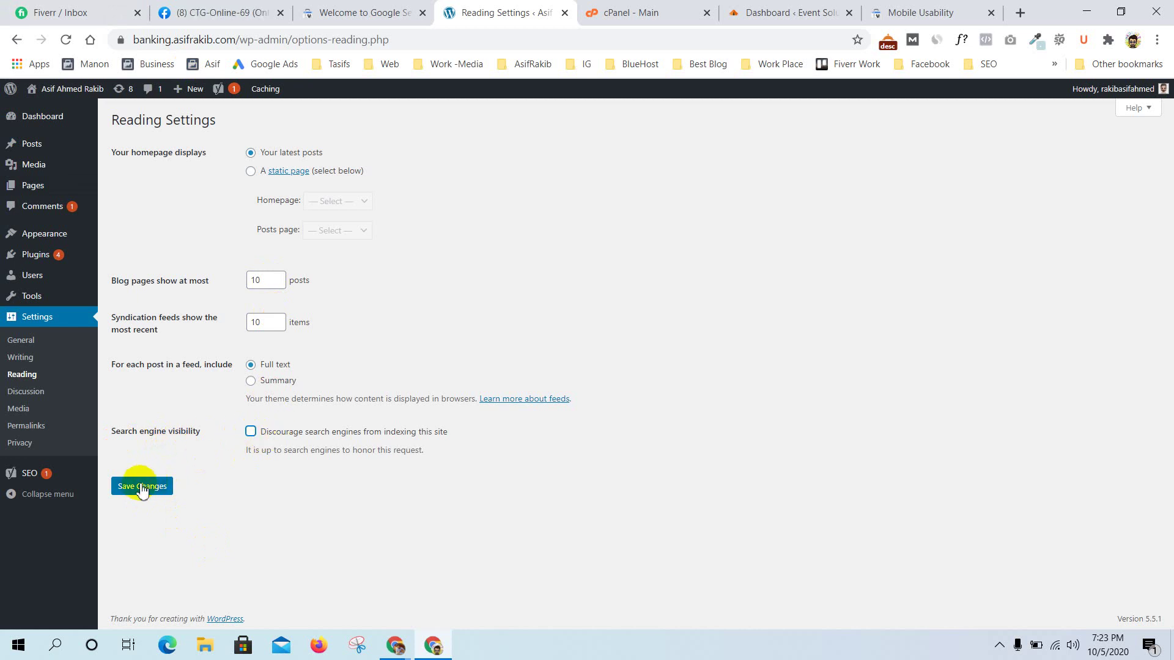
Create a robots.txt file for the site with the Yoast SEO file editor
{"action": "left_click", "coordinate": [71, 258]}
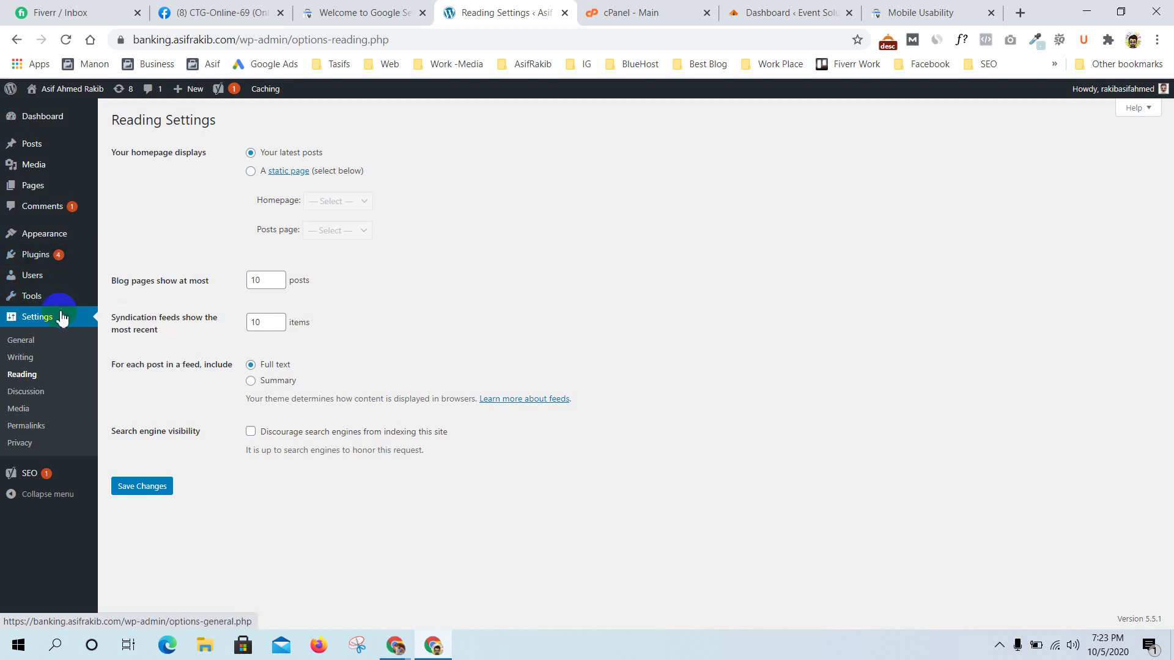
{"action": "mouse_move", "coordinate": [24, 480]}
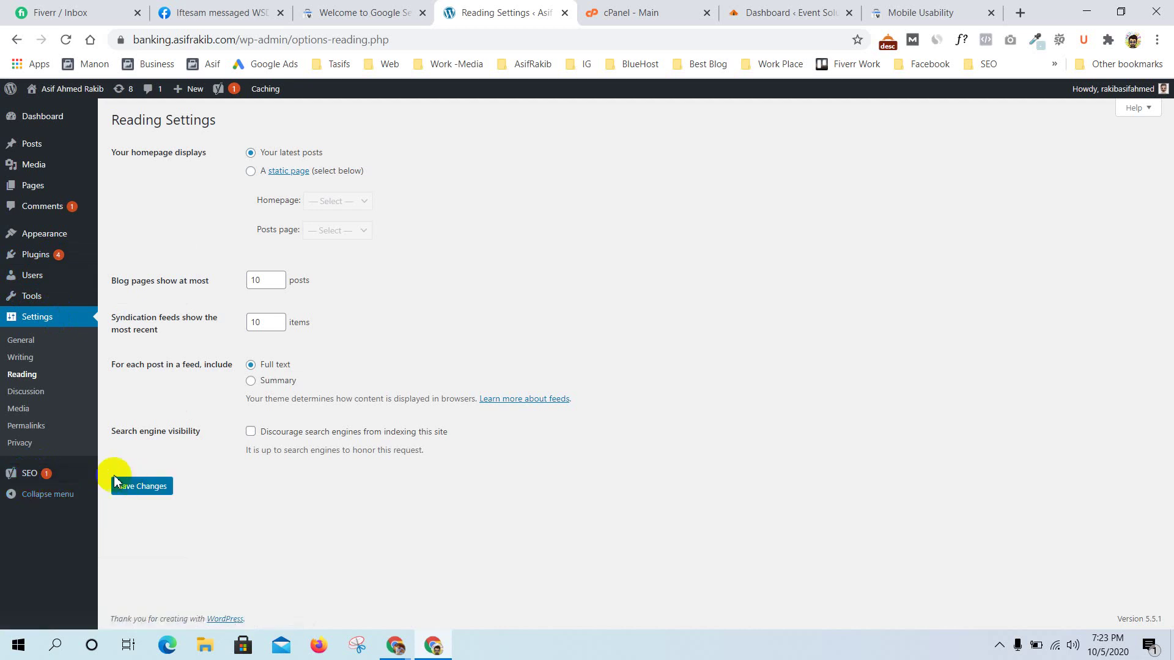
{"action": "left_click", "coordinate": [49, 477]}
{"action": "left_click", "coordinate": [115, 527]}
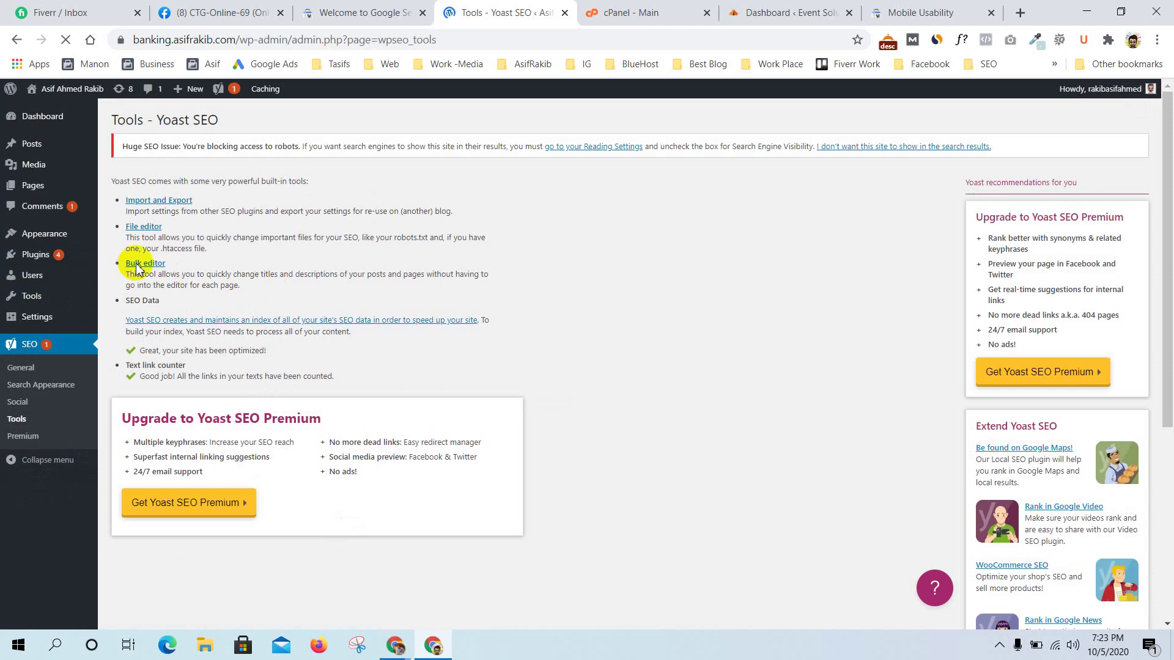
{"action": "left_click", "coordinate": [147, 229]}
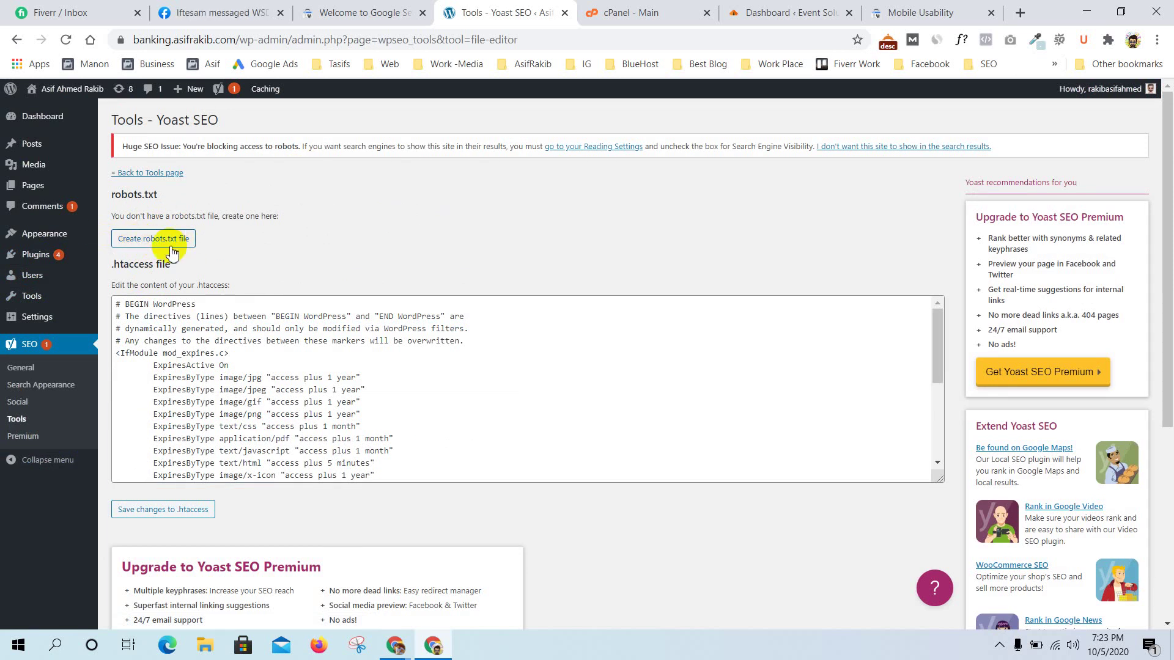
{"action": "left_click", "coordinate": [162, 241]}
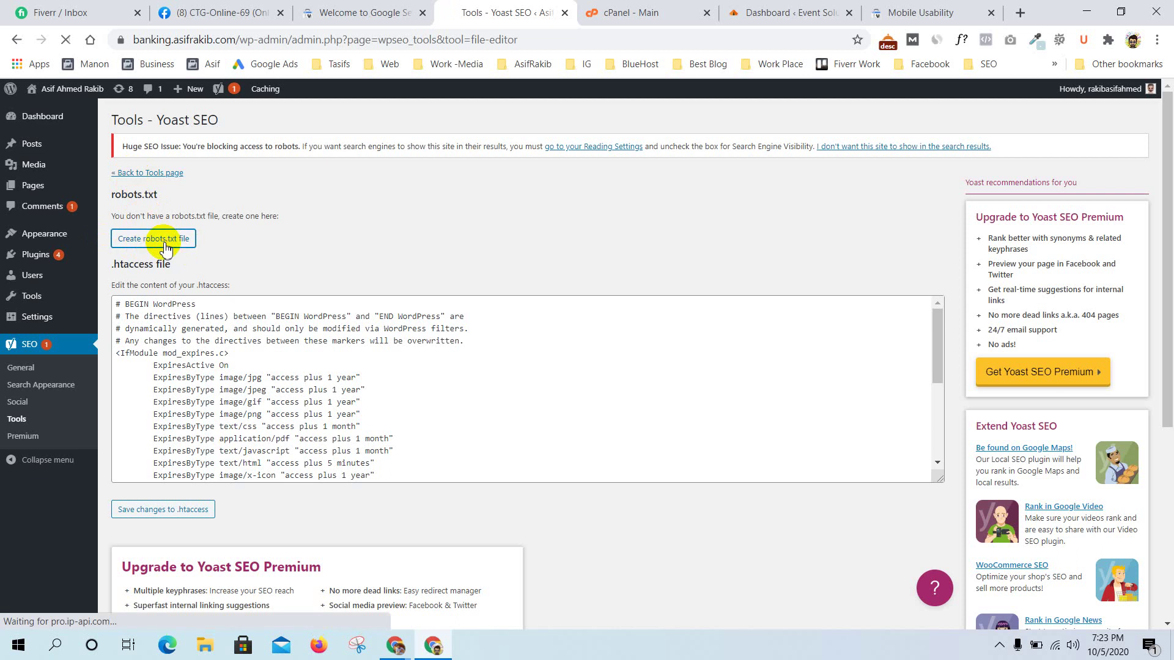
Switch to the Google Meet window, admit the waiting participant, and return to the WordPress window
{"action": "mouse_move", "coordinate": [395, 646]}
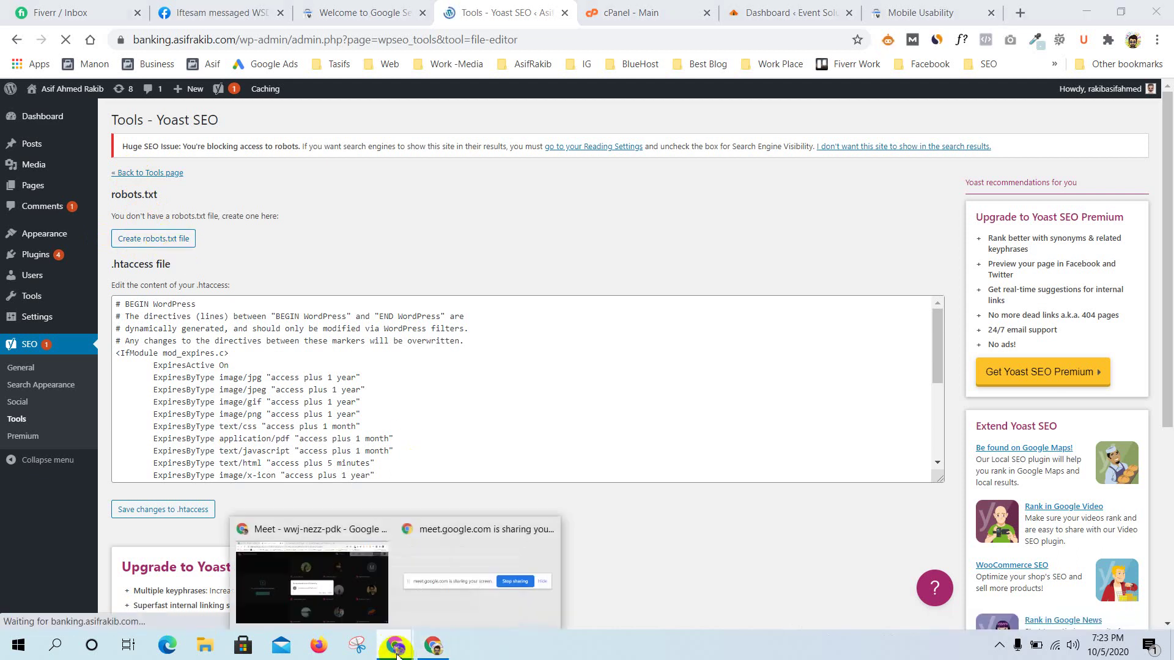
{"action": "left_click", "coordinate": [360, 613]}
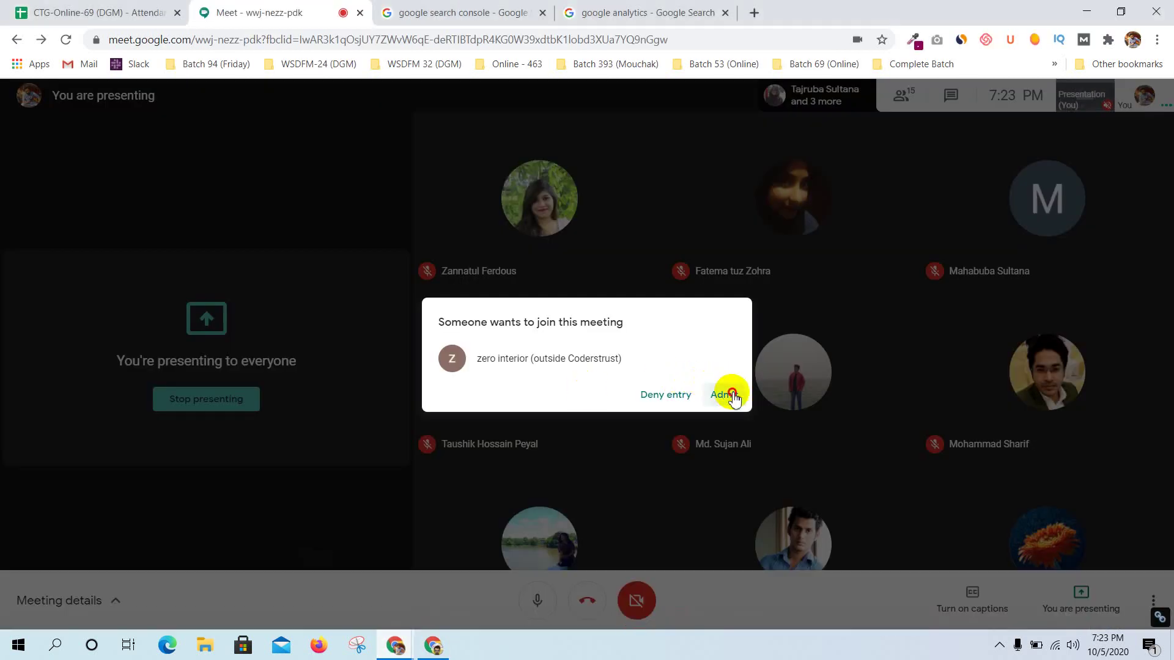
{"action": "left_click", "coordinate": [731, 394]}
{"action": "left_click", "coordinate": [433, 642]}
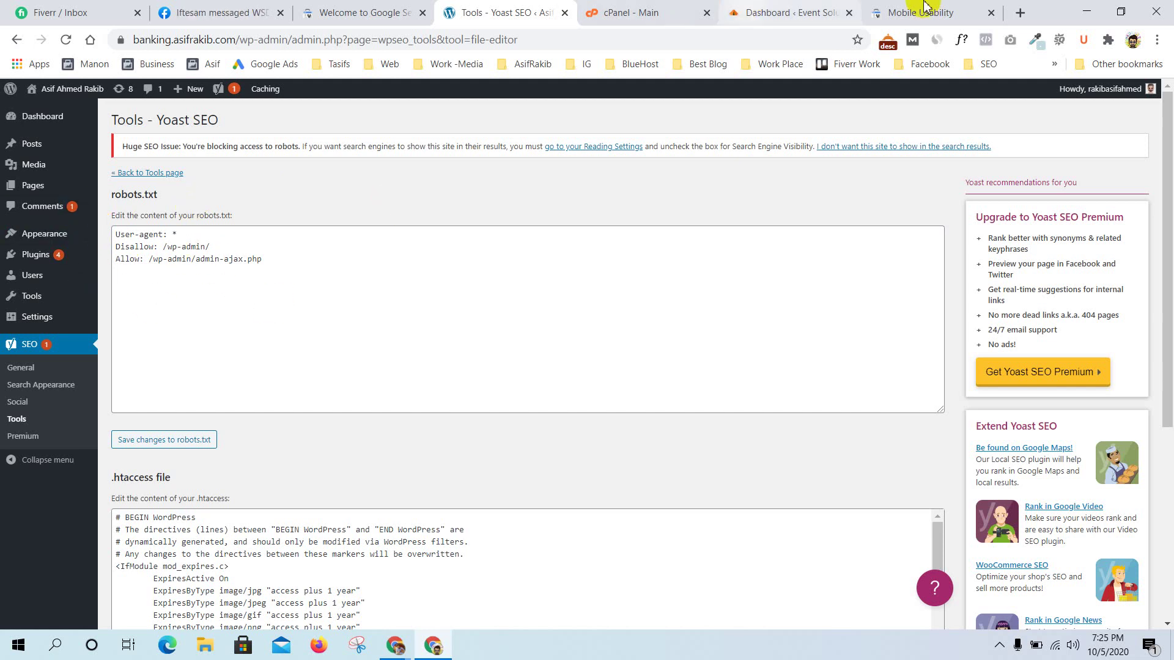
Search Google for "robots txt allow code" in a new tab and open Neil Patel's guide to creating the perfect robots.txt file
{"action": "left_click", "coordinate": [1021, 13]}
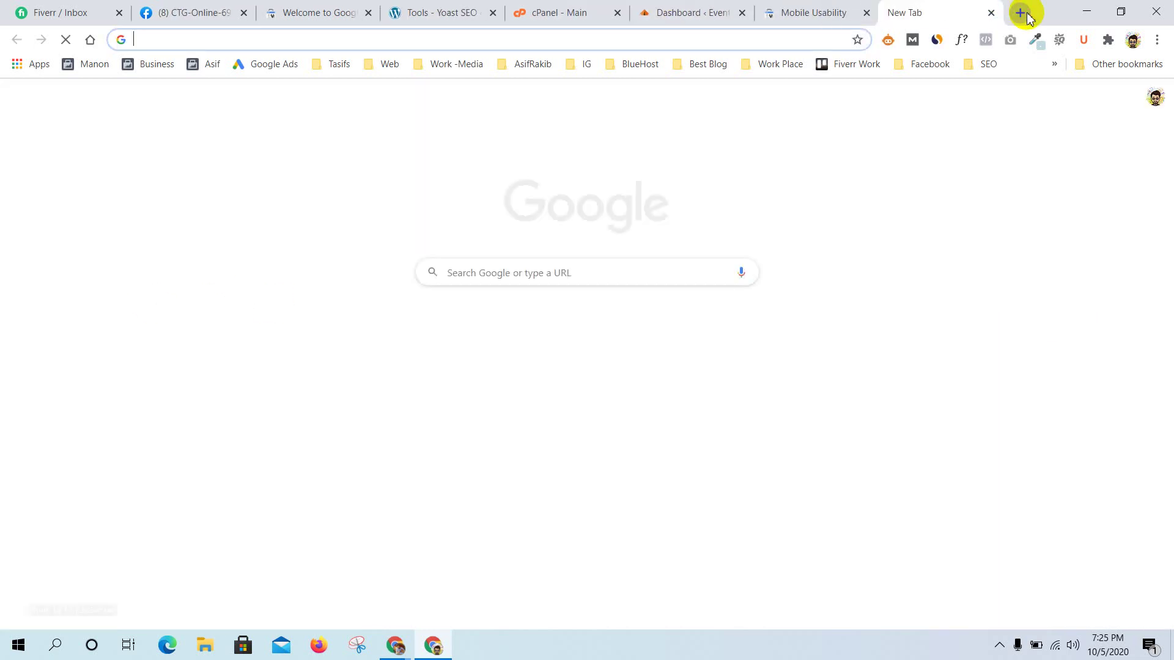
{"action": "type", "text": "robots"}
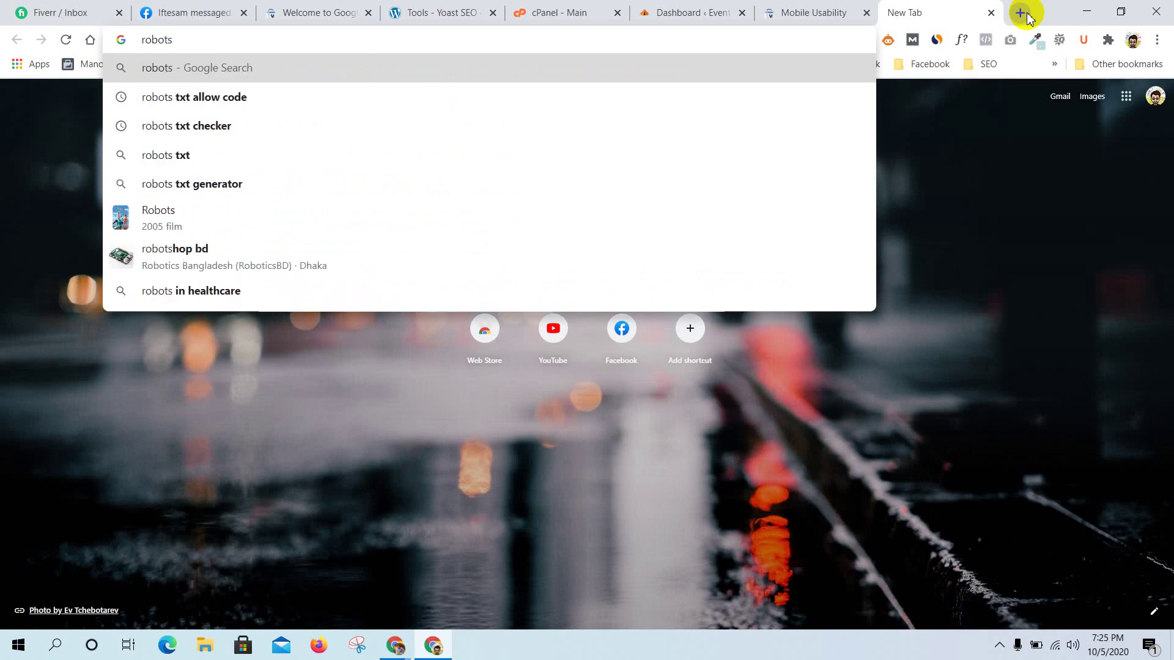
{"action": "key", "text": "Down"}
{"action": "key", "text": "Return"}
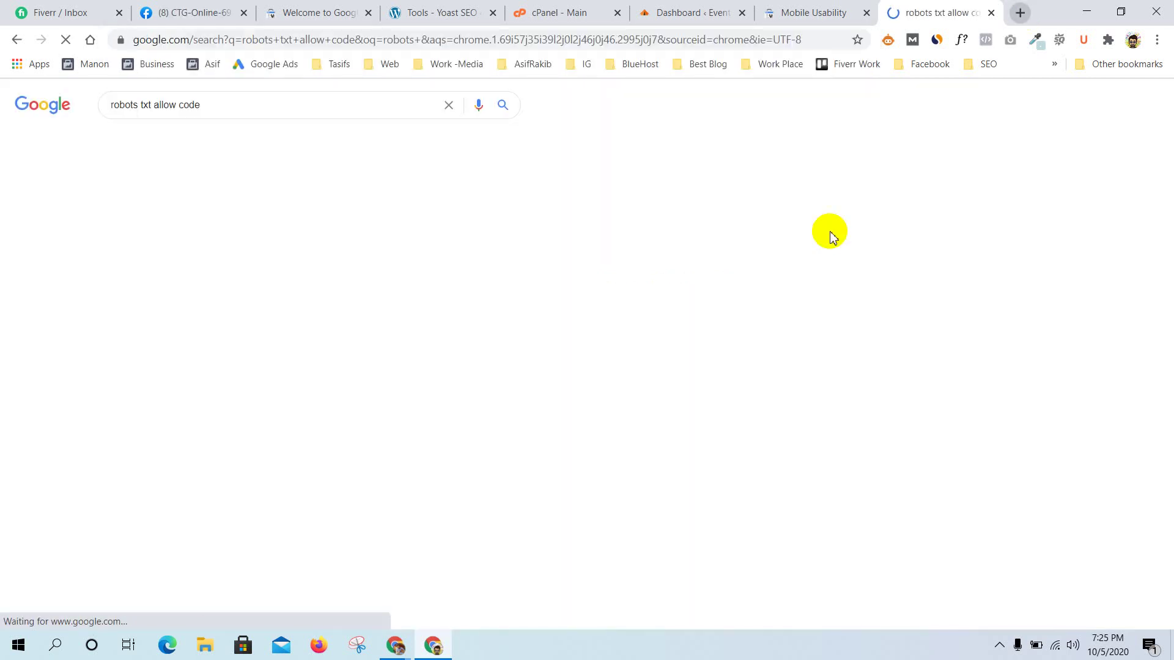
{"action": "scroll", "coordinate": [298, 295], "scroll_direction": "down", "scroll_amount": 3}
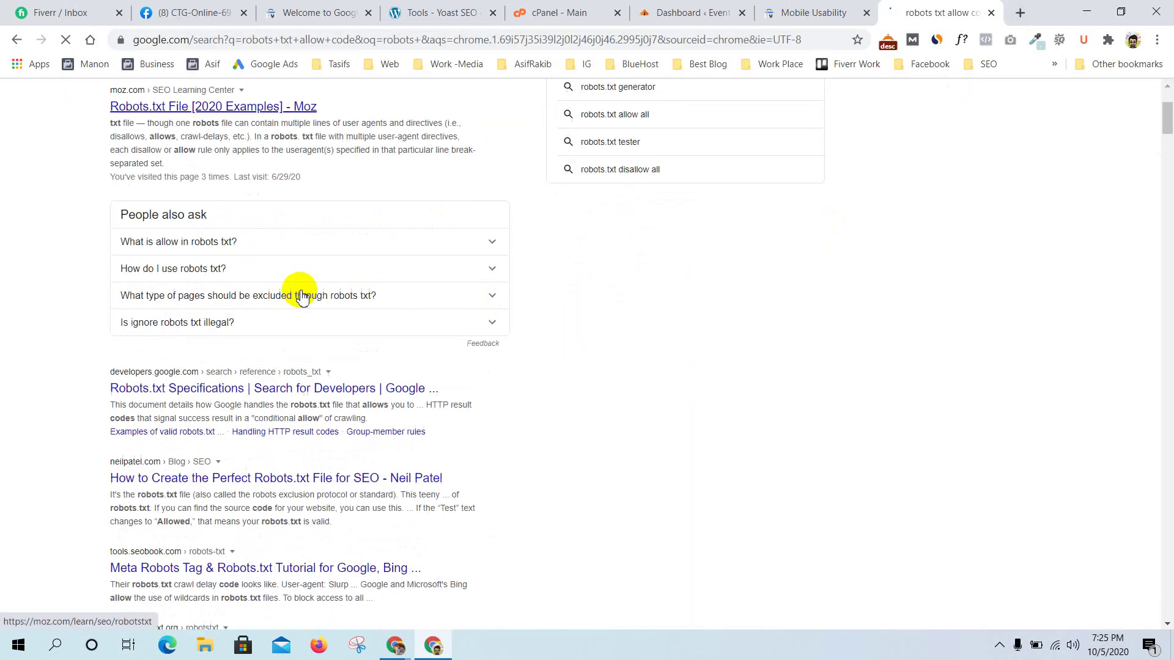
{"action": "scroll", "coordinate": [301, 296], "scroll_direction": "down", "scroll_amount": 7}
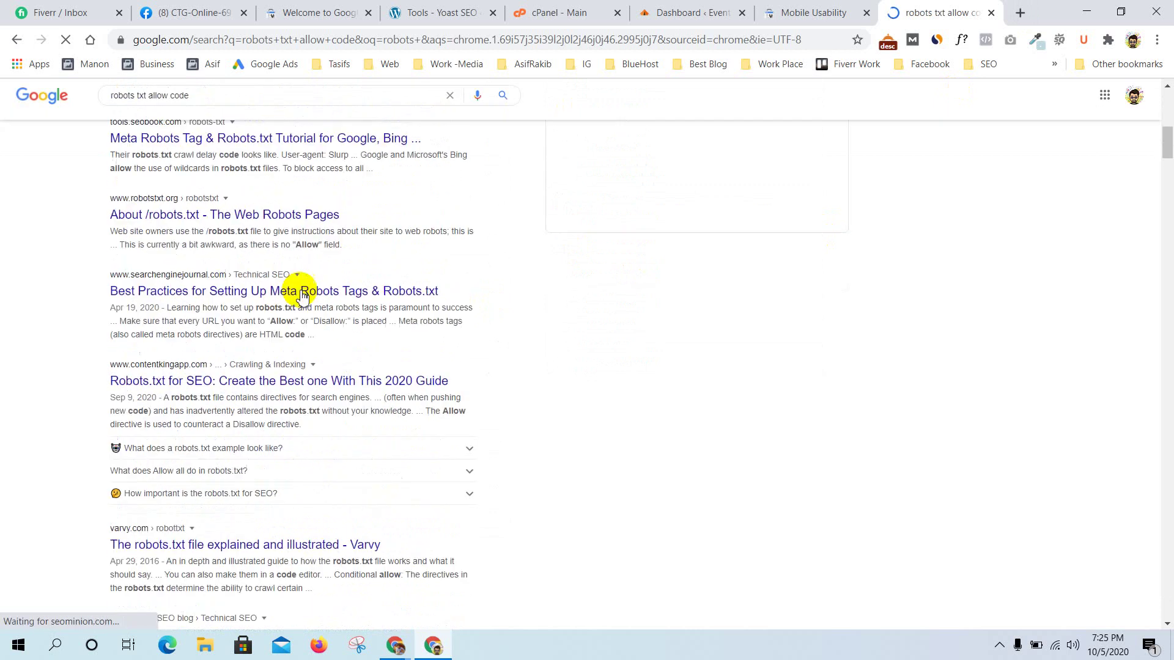
{"action": "scroll", "coordinate": [301, 297], "scroll_direction": "down", "scroll_amount": 10}
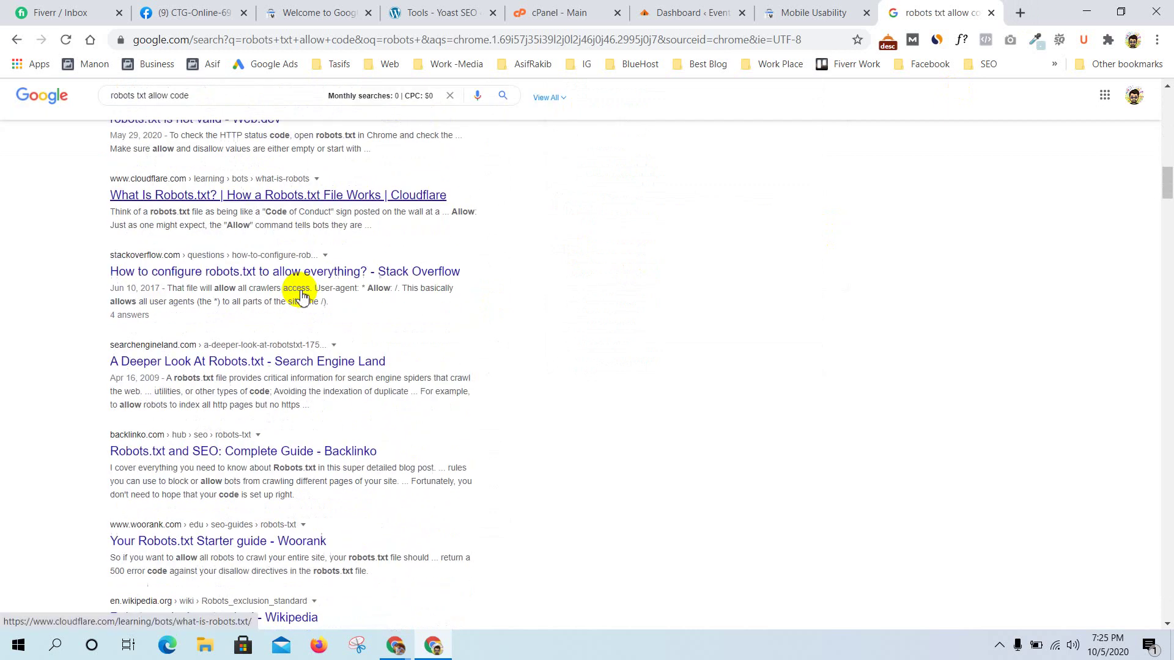
{"action": "scroll", "coordinate": [301, 297], "scroll_direction": "up", "scroll_amount": 10}
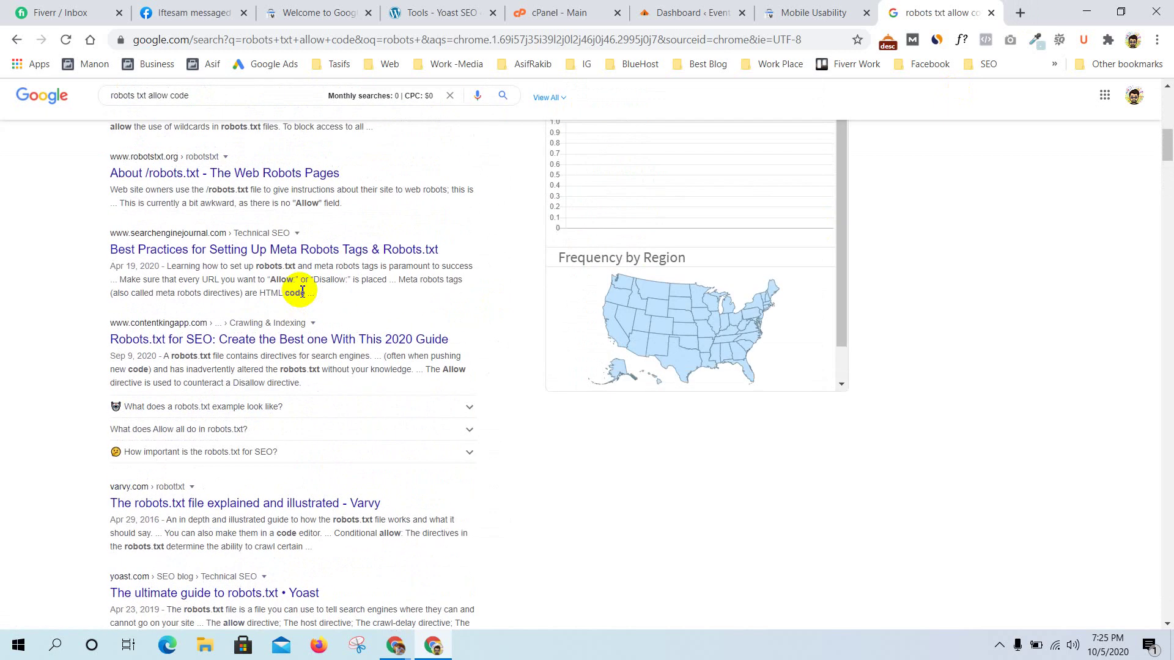
{"action": "scroll", "coordinate": [302, 292], "scroll_direction": "up", "scroll_amount": 7}
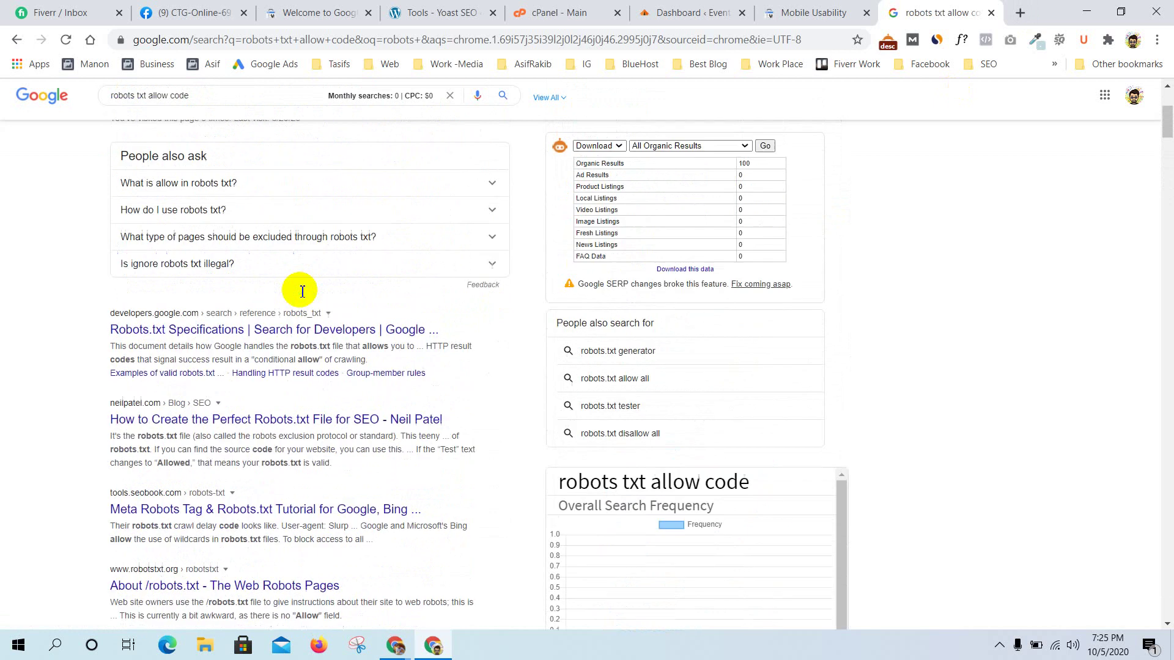
{"action": "left_click", "coordinate": [258, 434]}
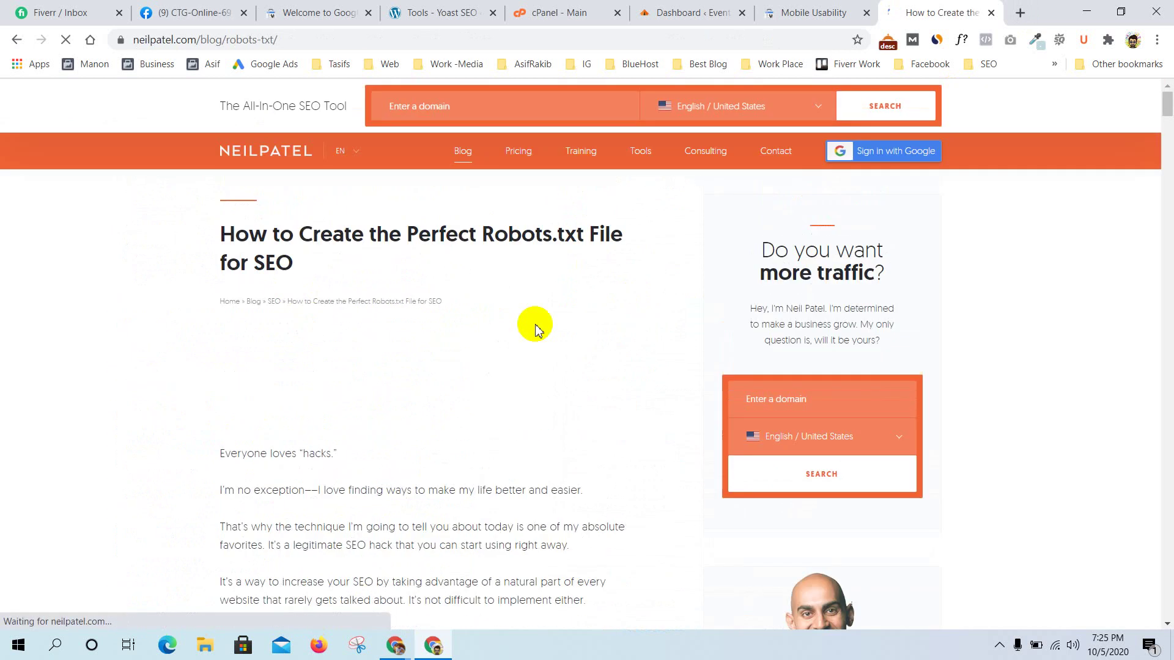
Skim the opening sections of the robots.txt guide and dismiss its notification request and SEO traffic questionnaire
{"action": "scroll", "coordinate": [535, 328], "scroll_direction": "down", "scroll_amount": 10}
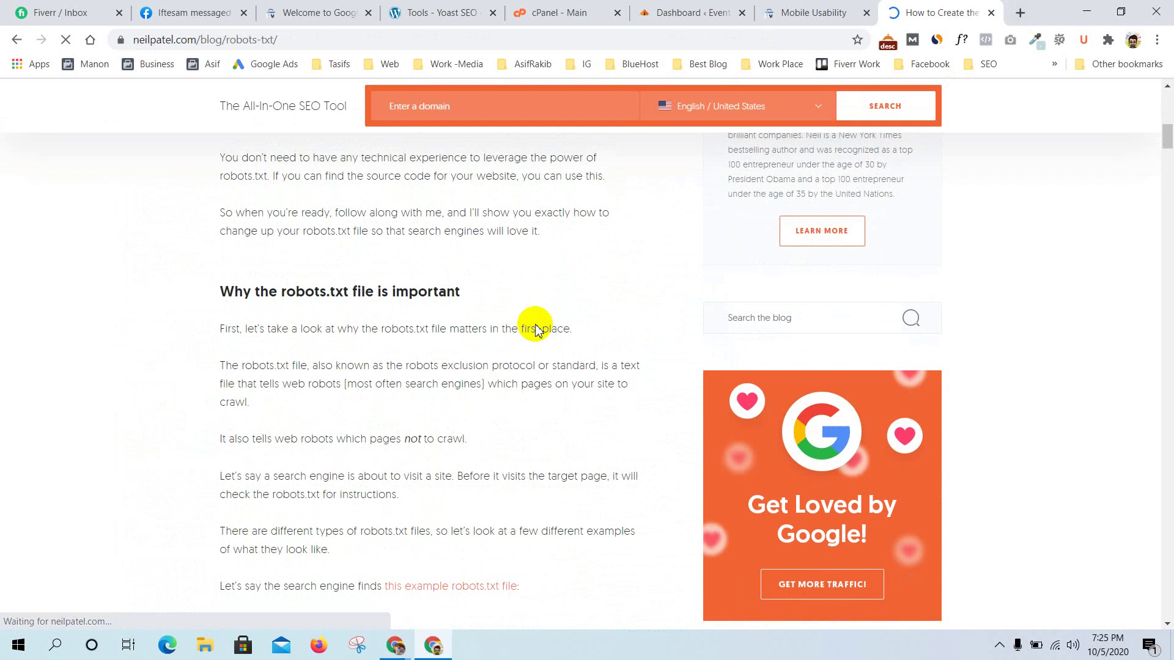
{"action": "scroll", "coordinate": [602, 335], "scroll_direction": "down", "scroll_amount": 8}
{"action": "scroll", "coordinate": [578, 303], "scroll_direction": "up", "scroll_amount": 5}
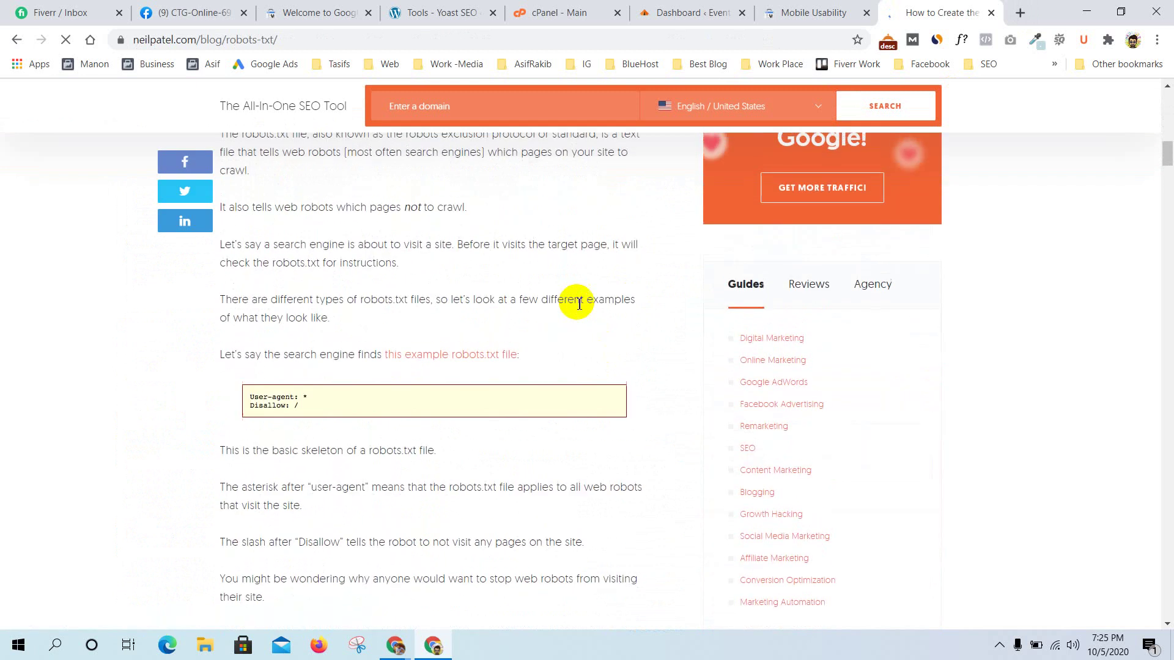
{"action": "scroll", "coordinate": [578, 304], "scroll_direction": "up", "scroll_amount": 7}
{"action": "scroll", "coordinate": [578, 303], "scroll_direction": "down", "scroll_amount": 3}
{"action": "scroll", "coordinate": [580, 308], "scroll_direction": "up", "scroll_amount": 2}
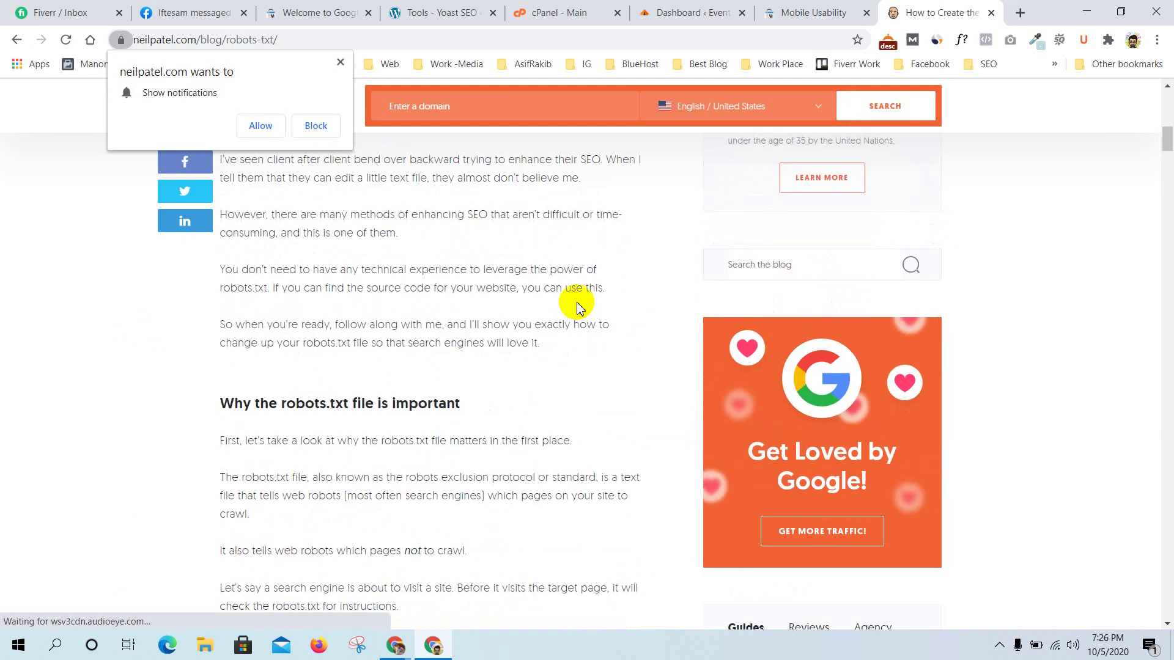
{"action": "left_click", "coordinate": [339, 62]}
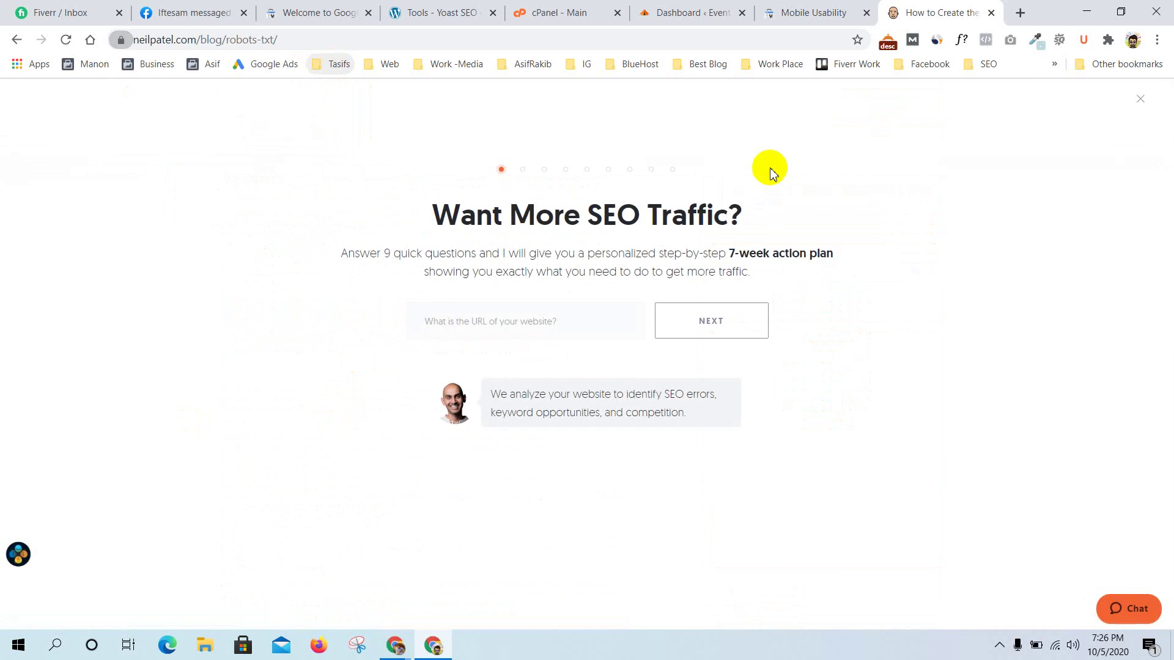
{"action": "left_click", "coordinate": [1141, 101]}
Examine the guide's example robots.txt code and its sections on crawl budget, SEO optimization and nofollow directives
{"action": "scroll", "coordinate": [431, 321], "scroll_direction": "down", "scroll_amount": 2}
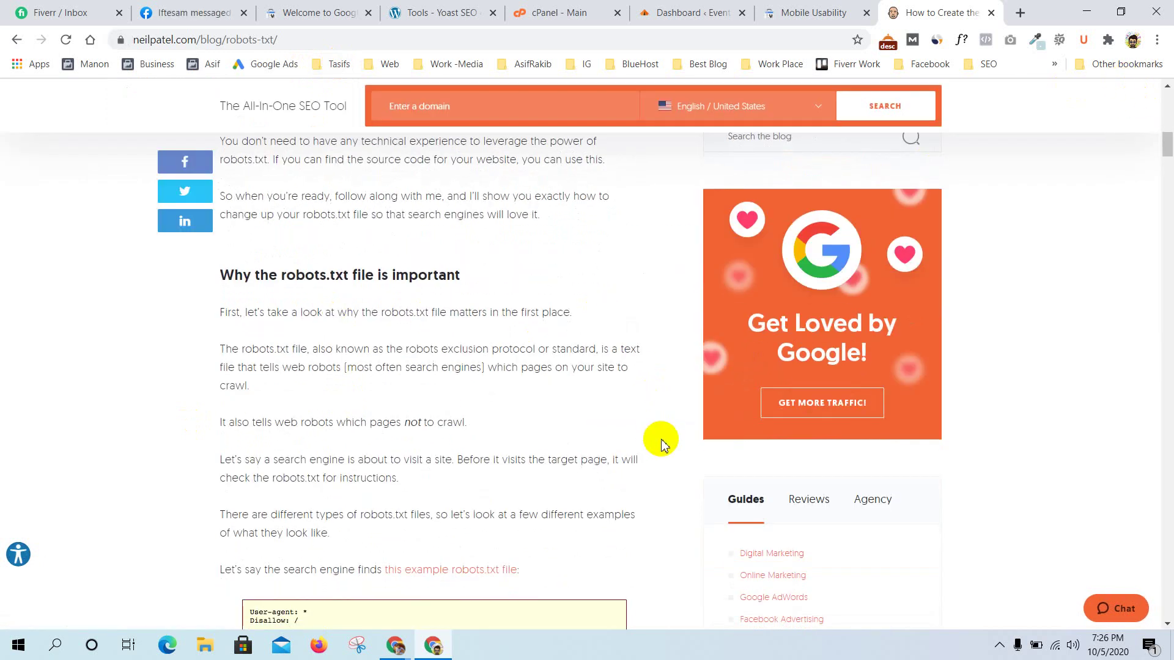
{"action": "scroll", "coordinate": [673, 453], "scroll_direction": "down", "scroll_amount": 4}
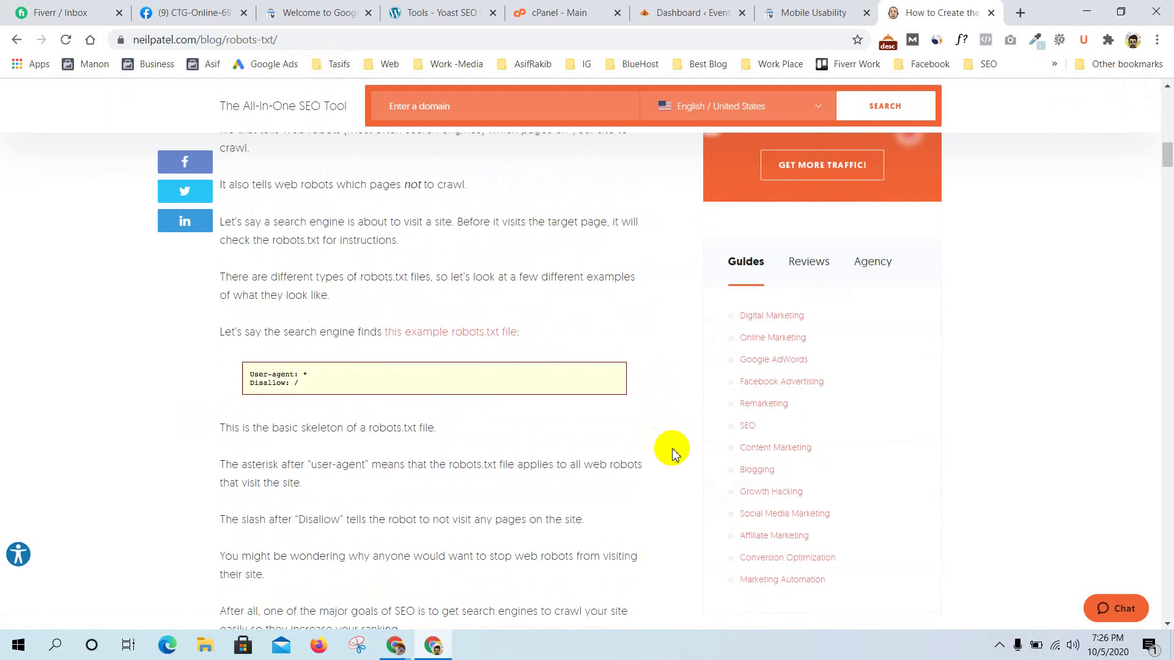
{"action": "scroll", "coordinate": [622, 424], "scroll_direction": "down", "scroll_amount": 10}
{"action": "scroll", "coordinate": [627, 427], "scroll_direction": "down", "scroll_amount": 20}
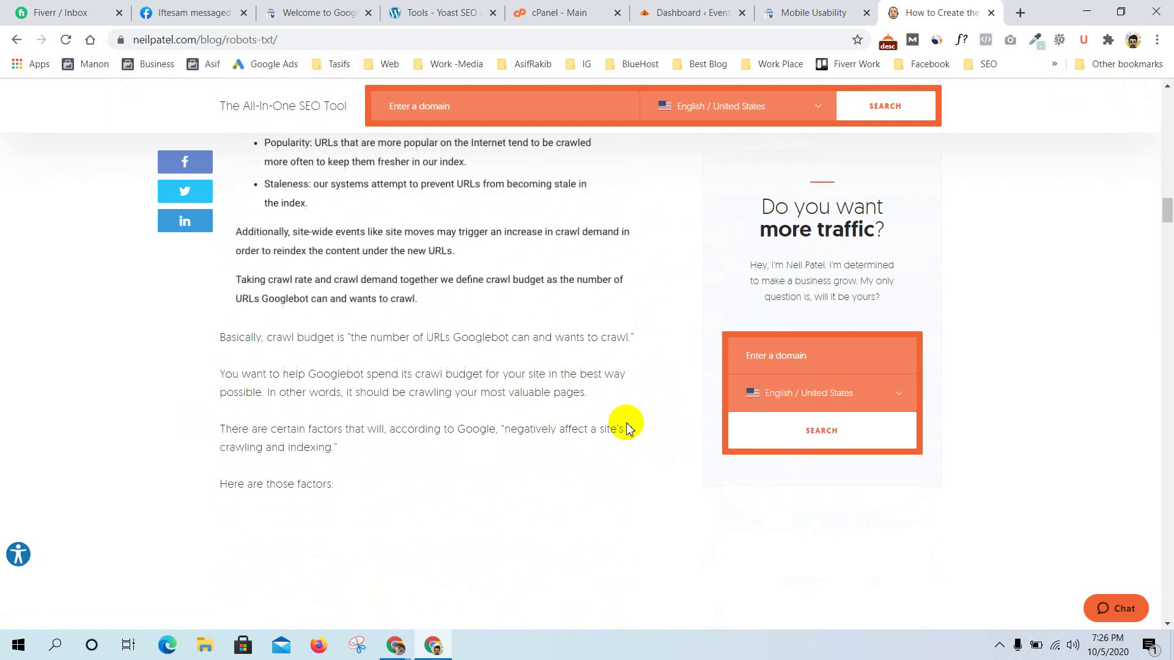
{"action": "scroll", "coordinate": [626, 426], "scroll_direction": "down", "scroll_amount": 15}
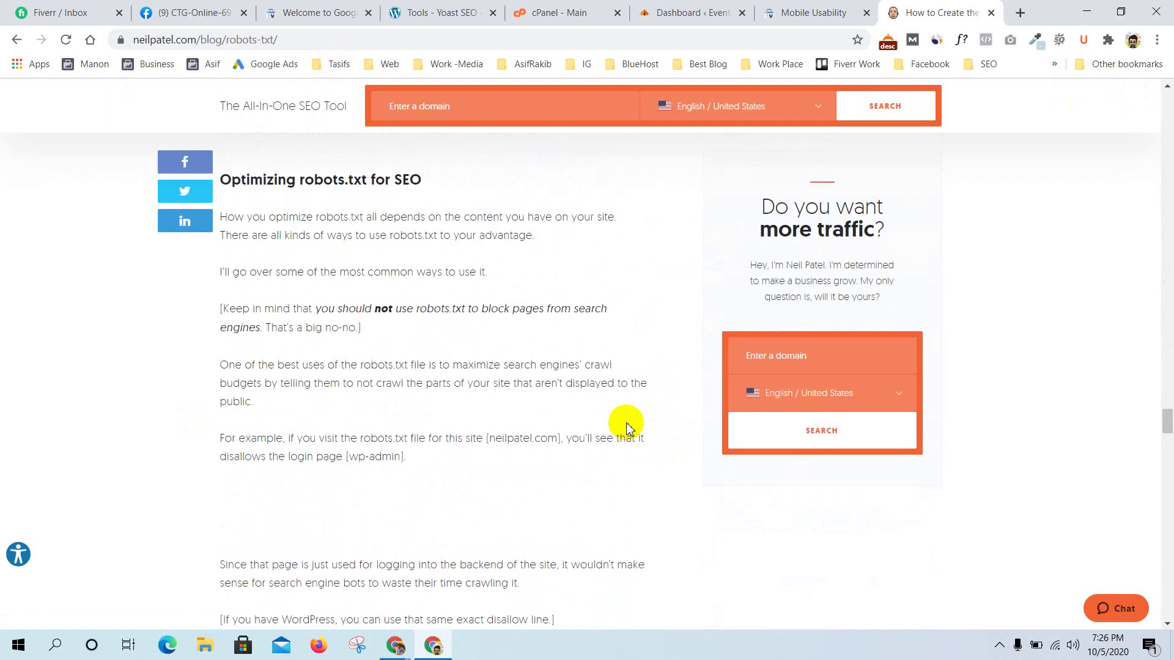
{"action": "scroll", "coordinate": [626, 427], "scroll_direction": "down", "scroll_amount": 20}
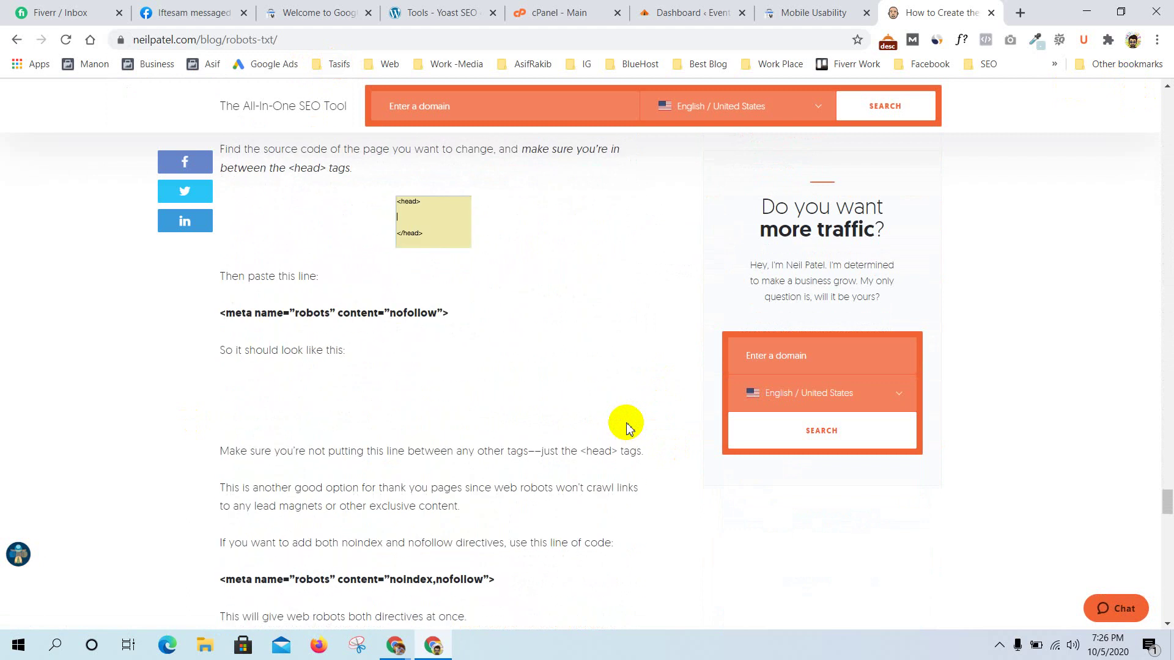
Leave the robots.txt guide and load Neil Patel's own robots.txt file at neilpatel.com/robots.txt
{"action": "scroll", "coordinate": [626, 427], "scroll_direction": "down", "scroll_amount": 20}
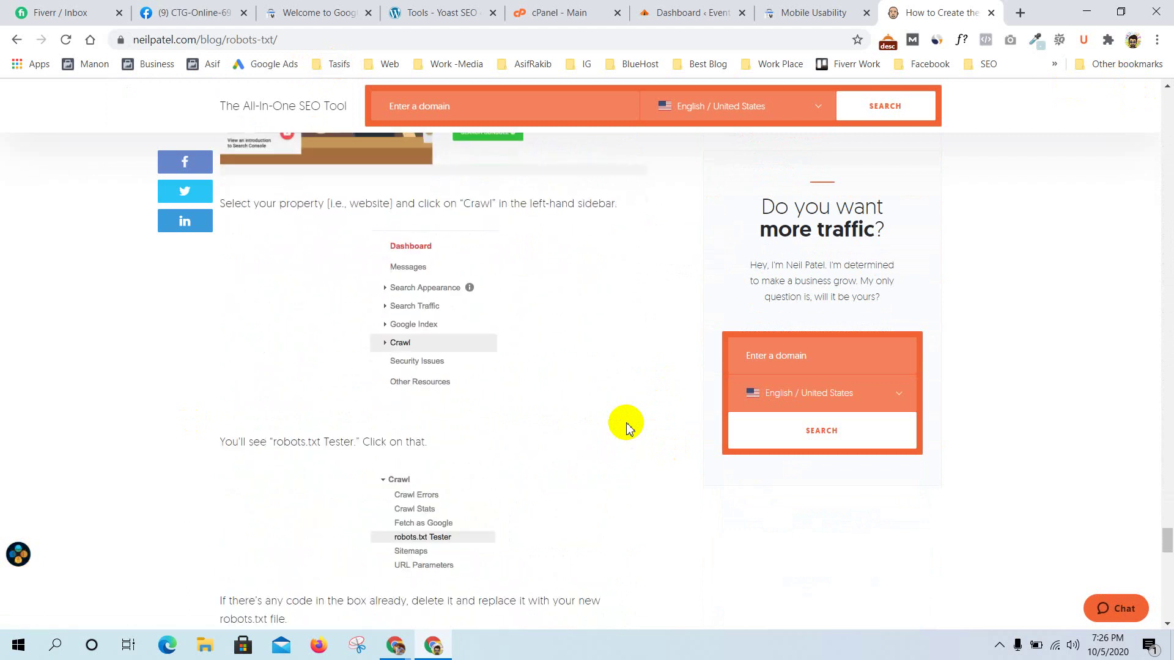
{"action": "scroll", "coordinate": [627, 426], "scroll_direction": "up", "scroll_amount": 20}
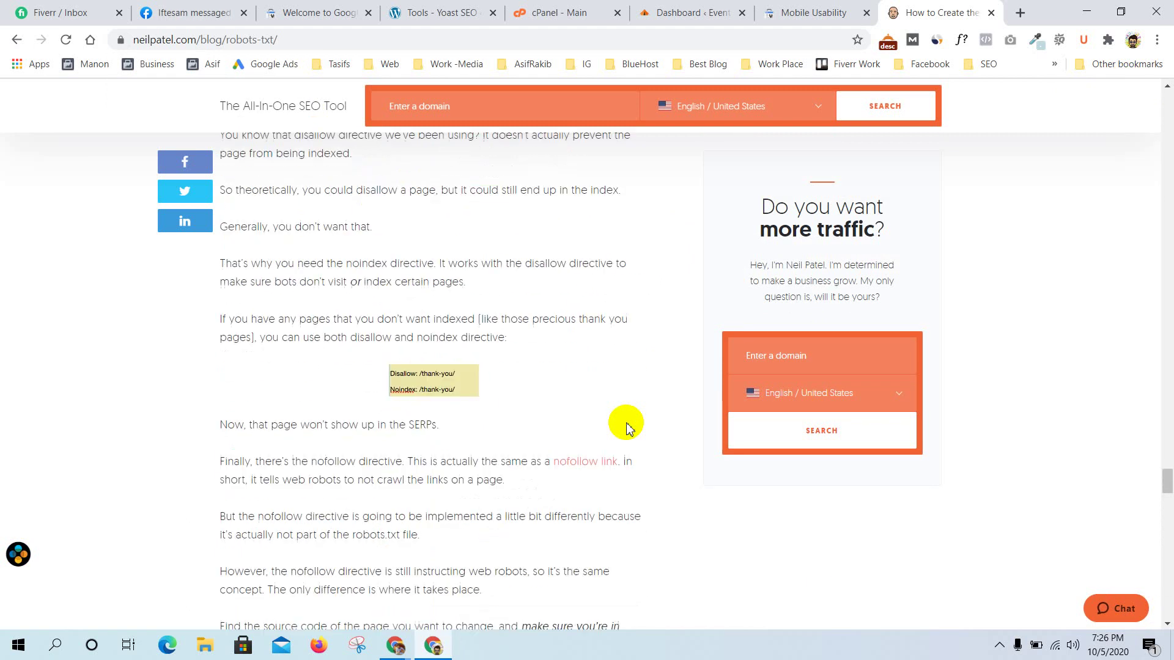
{"action": "scroll", "coordinate": [626, 426], "scroll_direction": "up", "scroll_amount": 20}
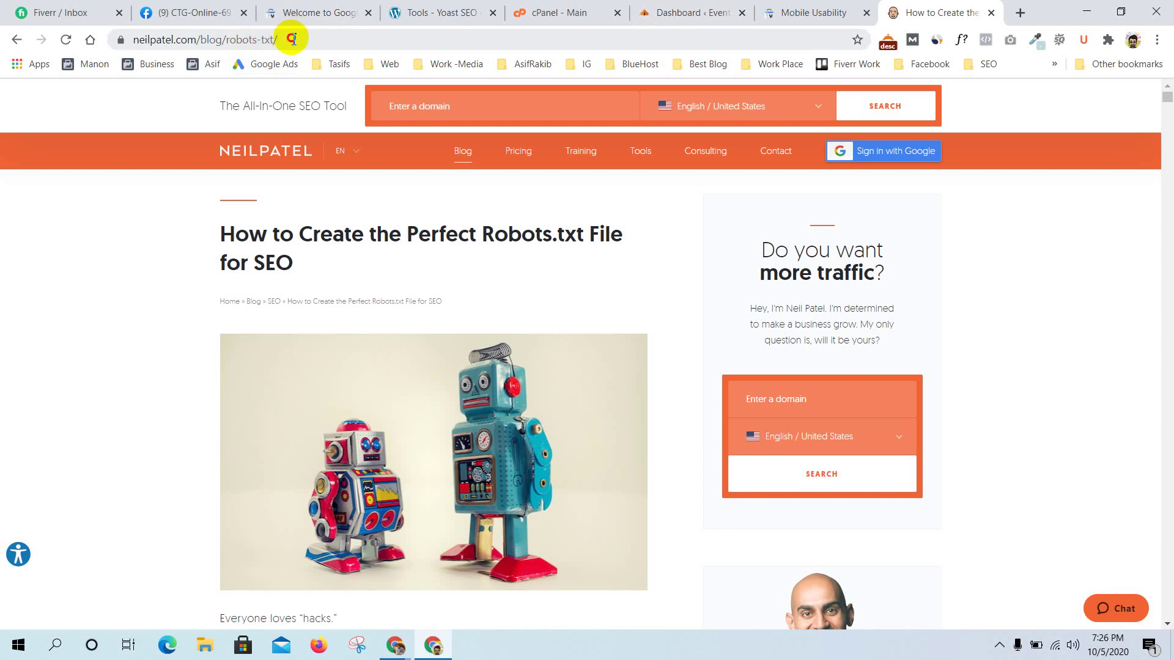
{"action": "left_click_drag", "start_coordinate": [293, 35], "coordinate": [201, 44]}
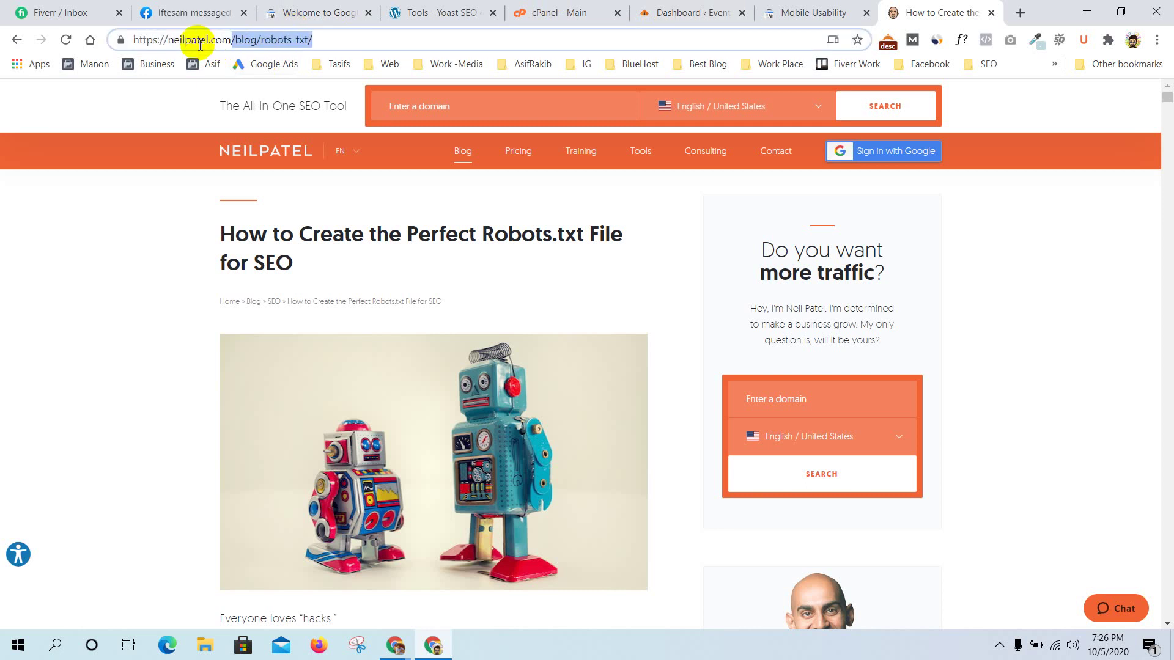
{"action": "key", "text": "BackSpace"}
{"action": "type", "text": "/r"}
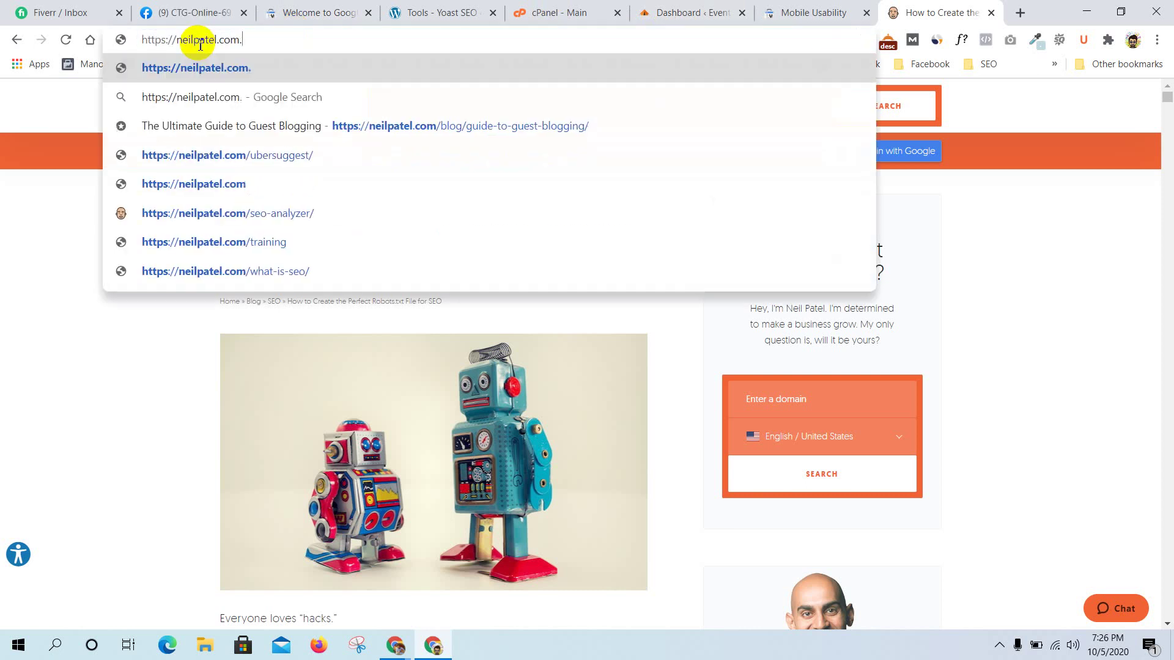
{"action": "type", "text": "obost"}
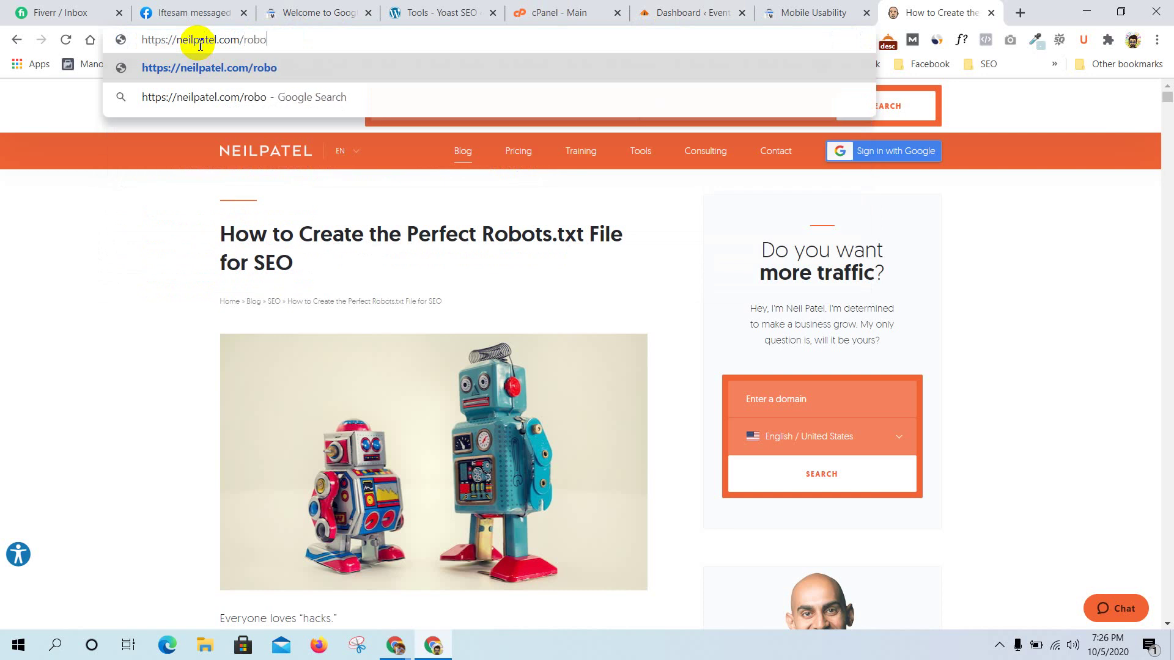
{"action": "key", "text": "BackSpace"}
{"action": "key", "text": "BackSpace"}
{"action": "type", "text": "ts.txt"}
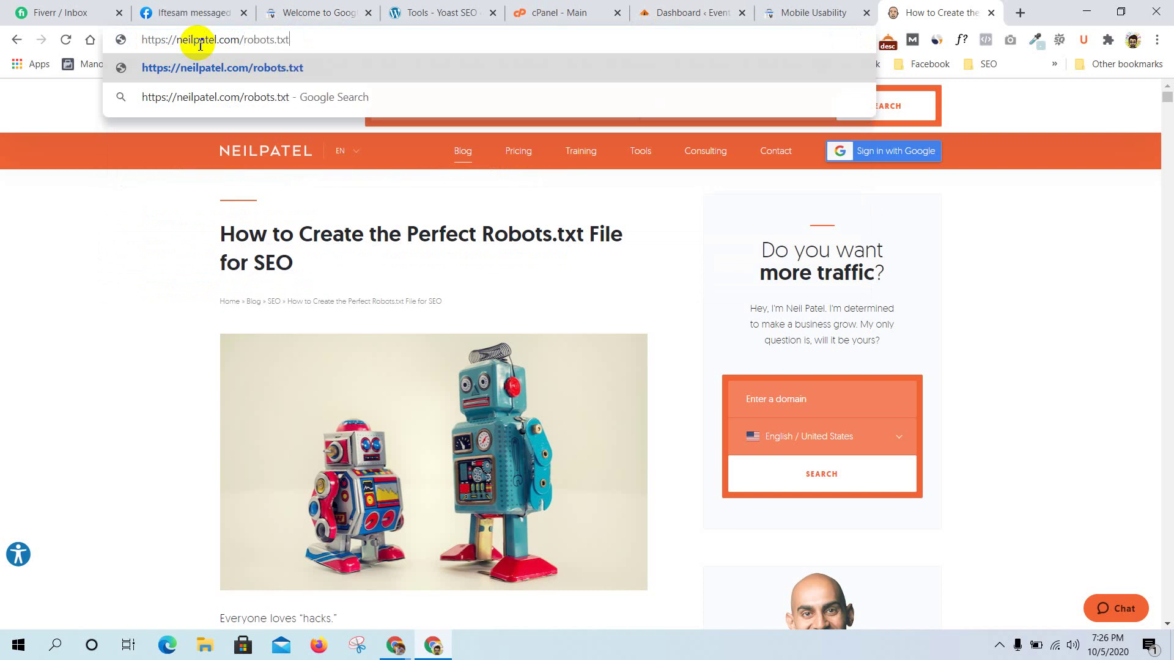
{"action": "key", "text": "Return"}
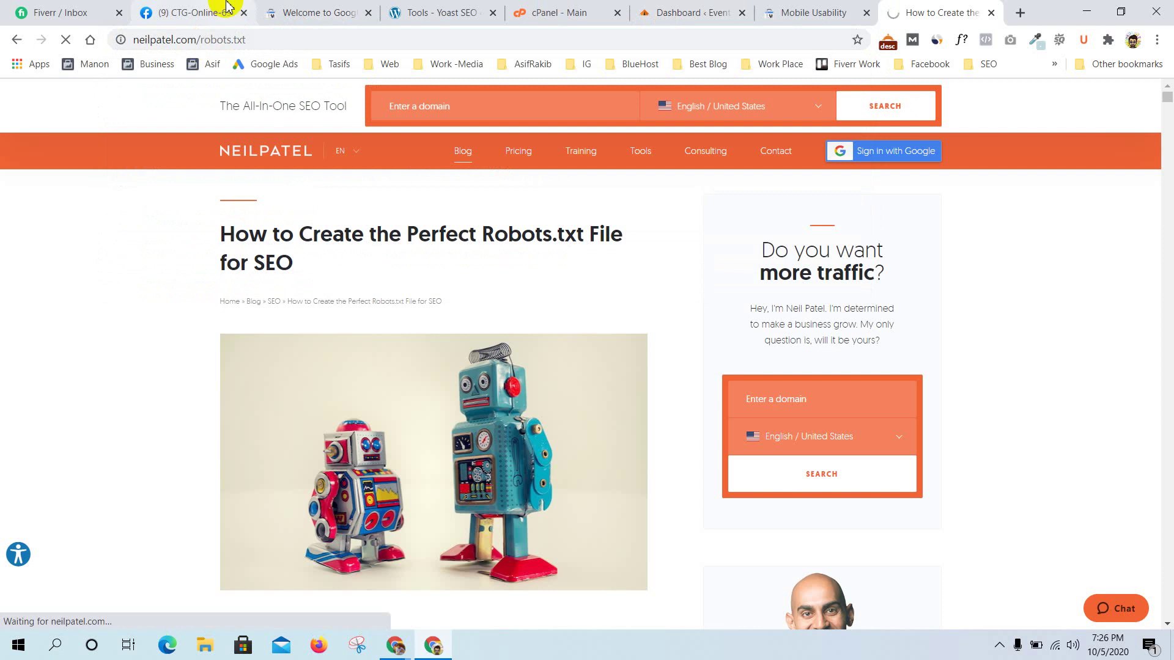
Admit the waiting participant in the Google Meet window and return to highlight the directives in Neil Patel's robots.txt file
{"action": "left_click", "coordinate": [432, 644]}
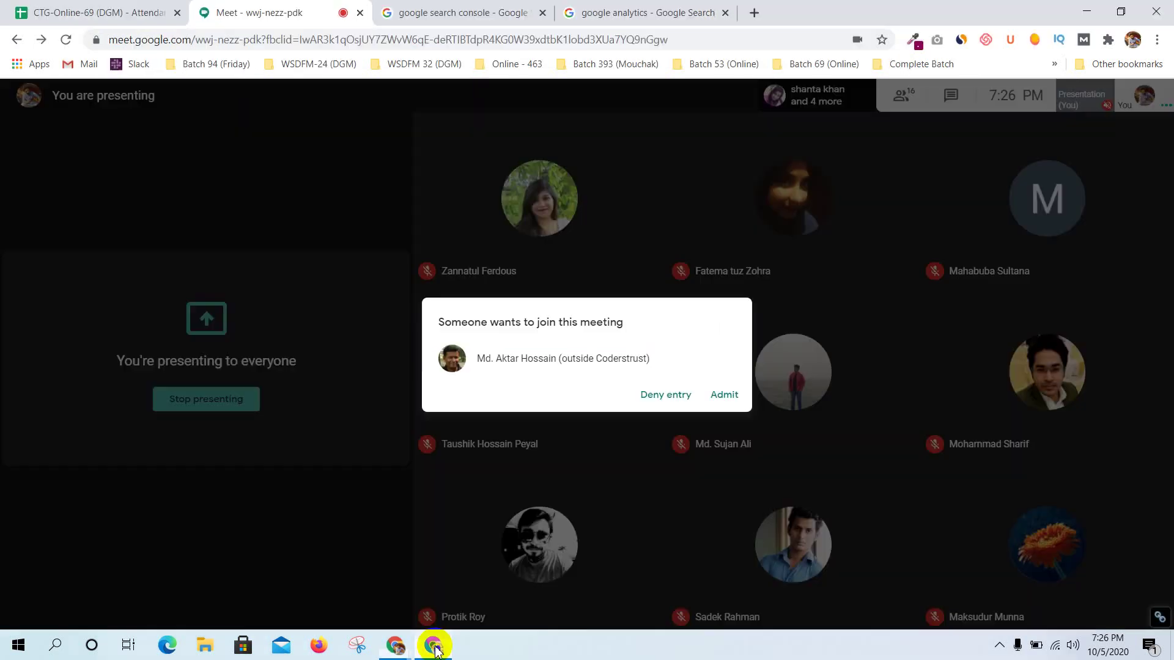
{"action": "left_click", "coordinate": [725, 395]}
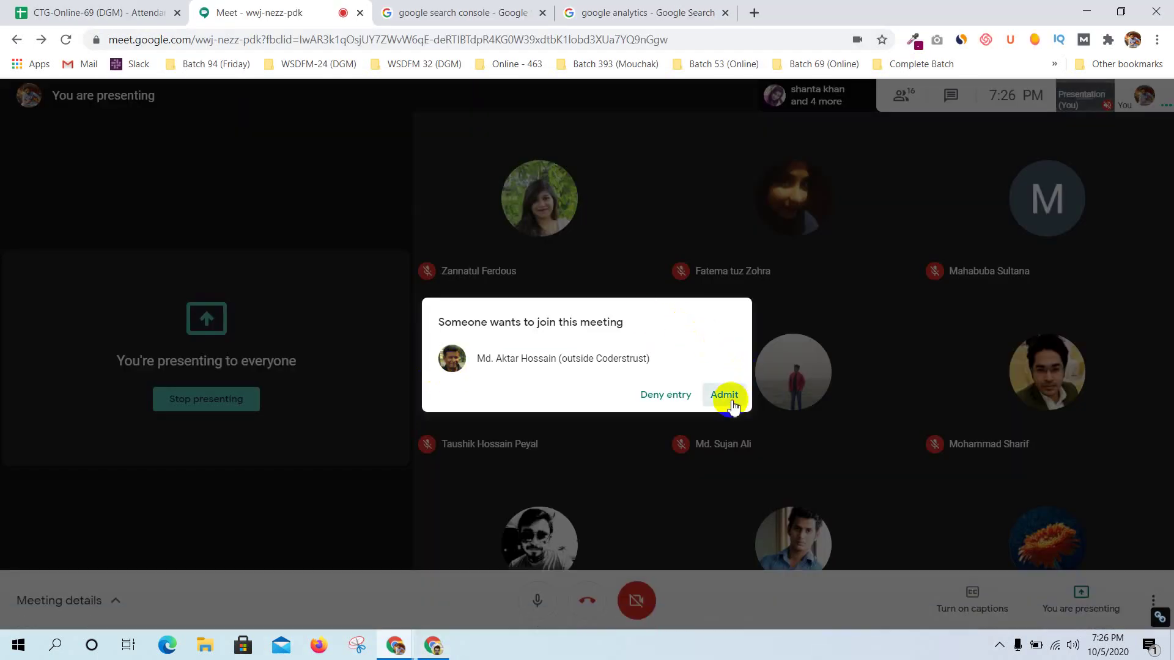
{"action": "left_click", "coordinate": [441, 645]}
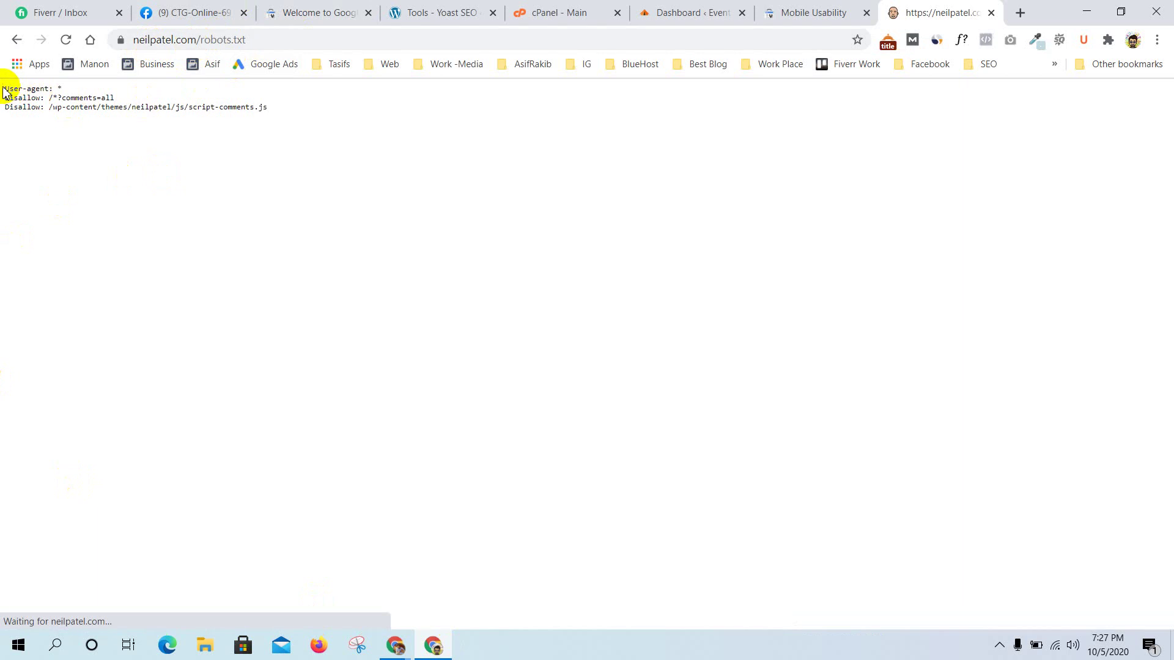
{"action": "left_click_drag", "start_coordinate": [6, 88], "coordinate": [374, 183]}
{"action": "left_click", "coordinate": [374, 182]}
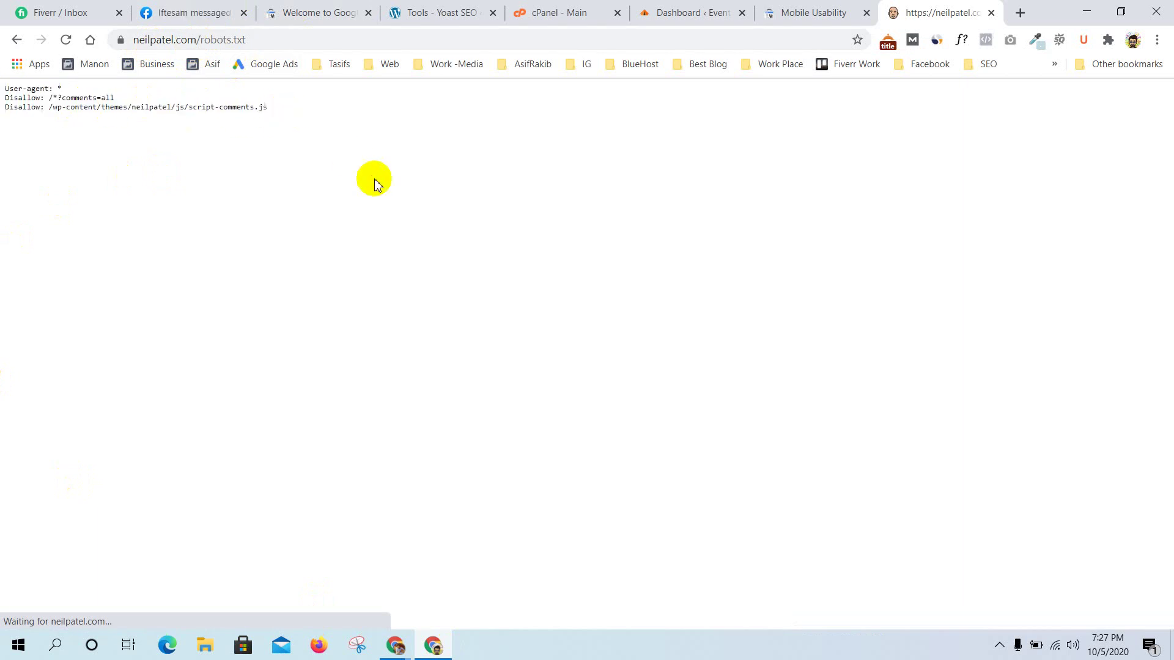
Open moz.com/robots.txt in a new tab and highlight its Allow and Disallow rules
{"action": "left_click", "coordinate": [1020, 14]}
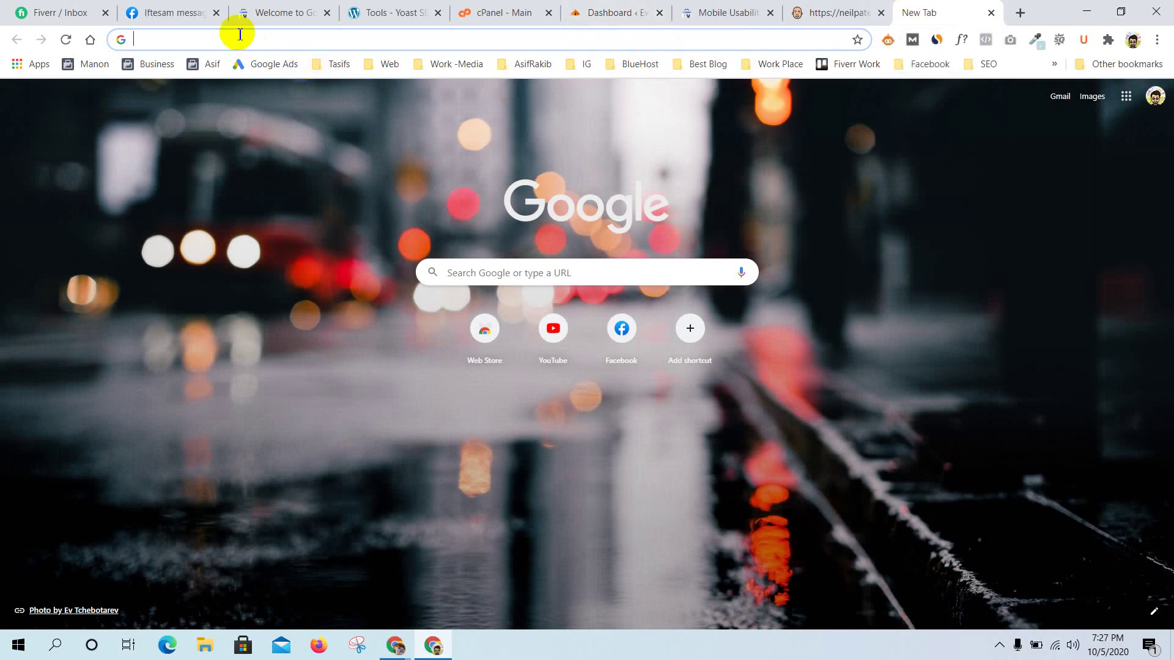
{"action": "type", "text": "m"}
{"action": "key", "text": "BackSpace"}
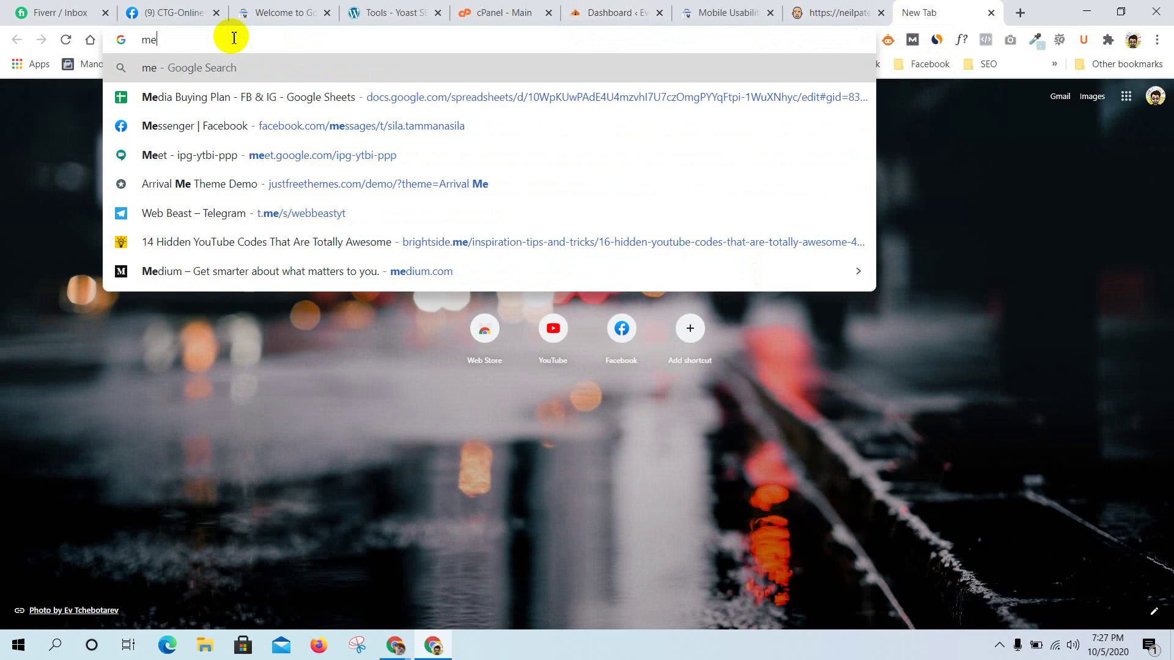
{"action": "key", "text": "BackSpace"}
{"action": "type", "text": "oz.com/"}
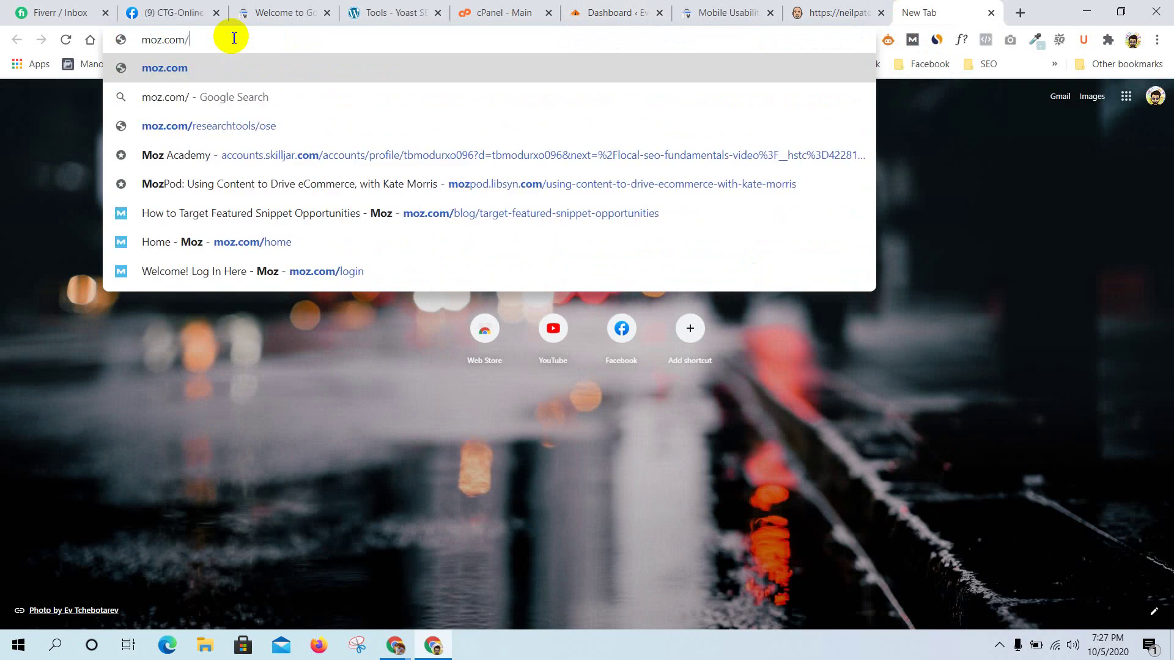
{"action": "type", "text": "robots"}
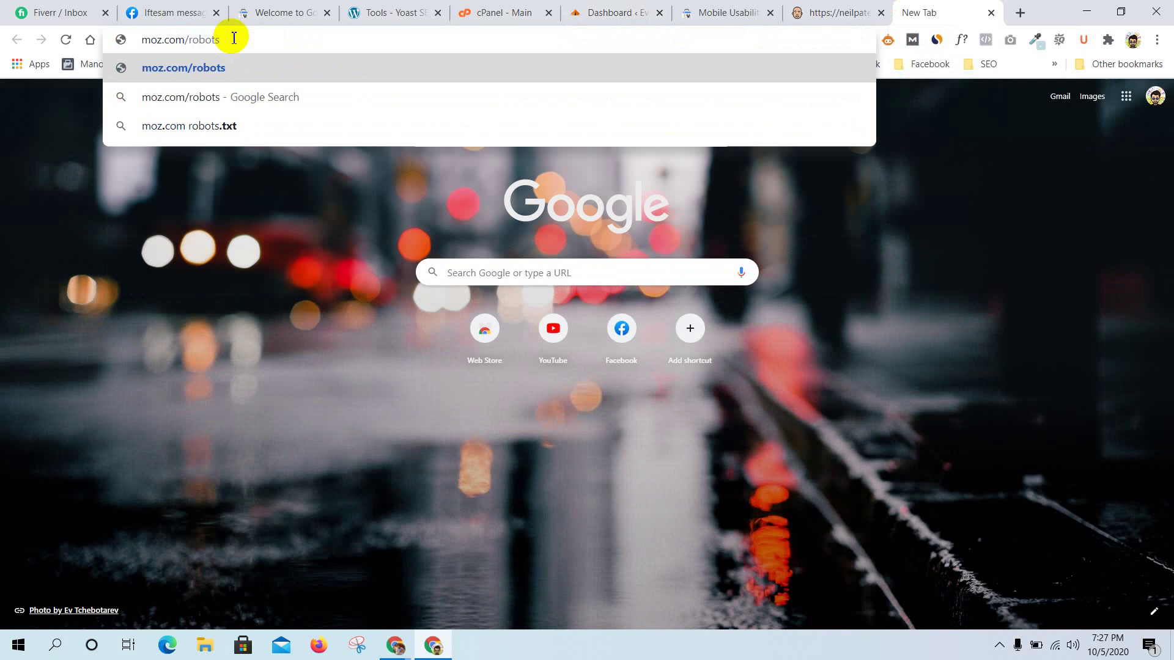
{"action": "type", "text": ".txt"}
{"action": "key", "text": "Return"}
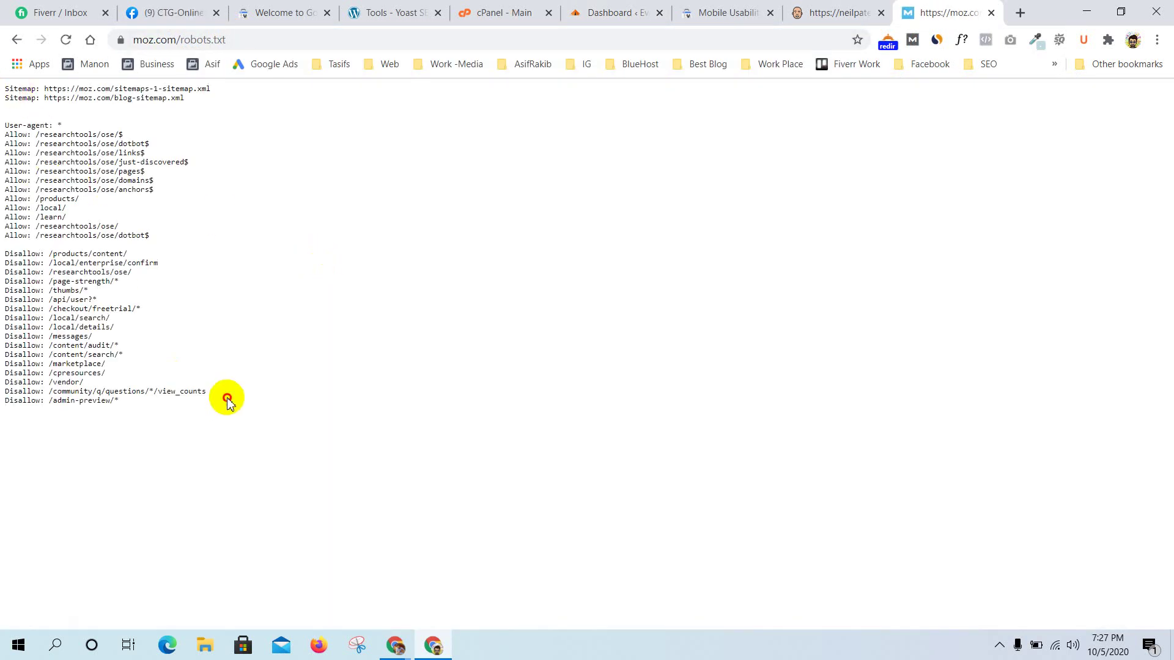
{"action": "left_click_drag", "start_coordinate": [227, 399], "coordinate": [15, 129]}
{"action": "left_click", "coordinate": [359, 260]}
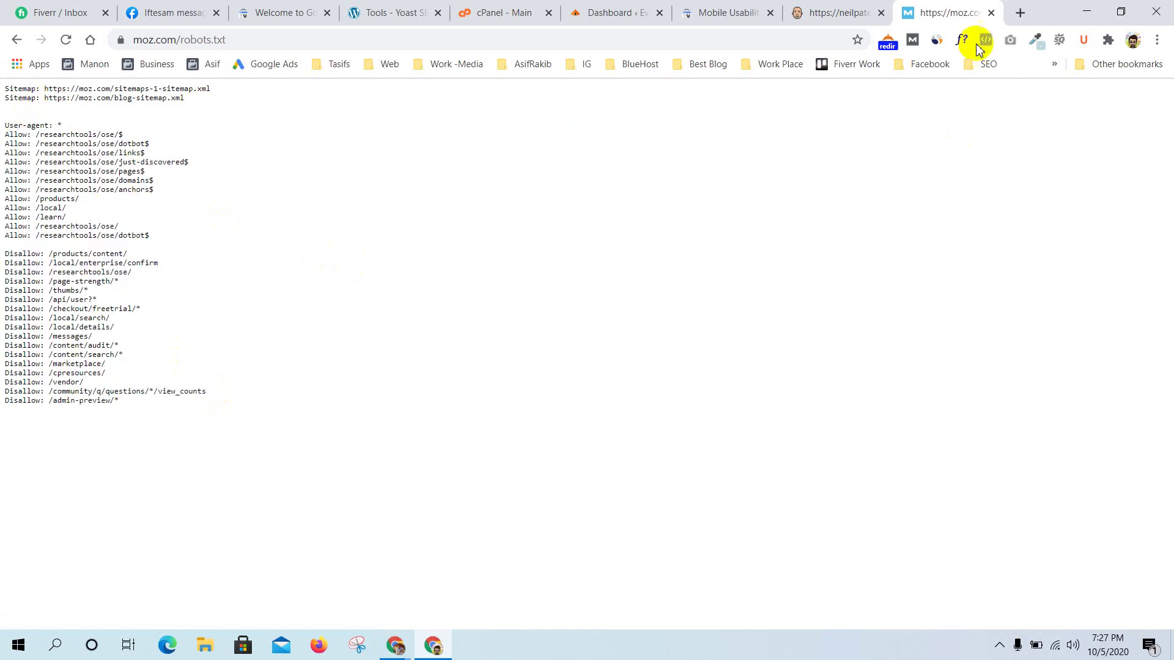
Revisit Neil Patel's robots.txt file and the Search Console report, and return to the Yoast SEO file editor
{"action": "left_click", "coordinate": [843, 8]}
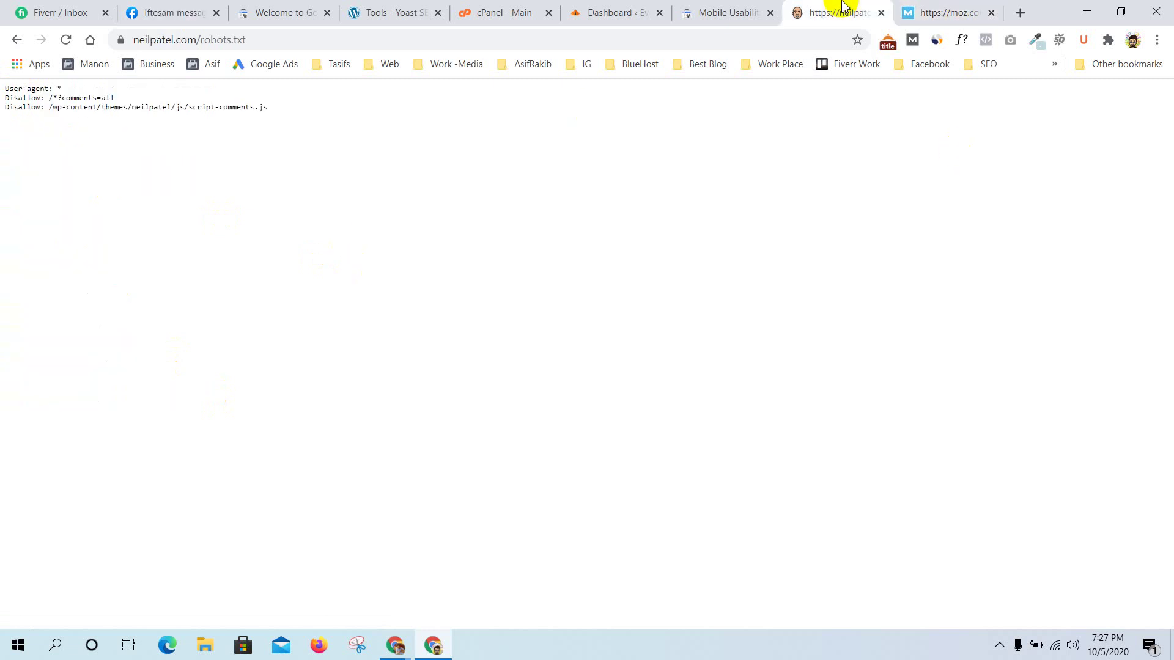
{"action": "left_click", "coordinate": [761, 8]}
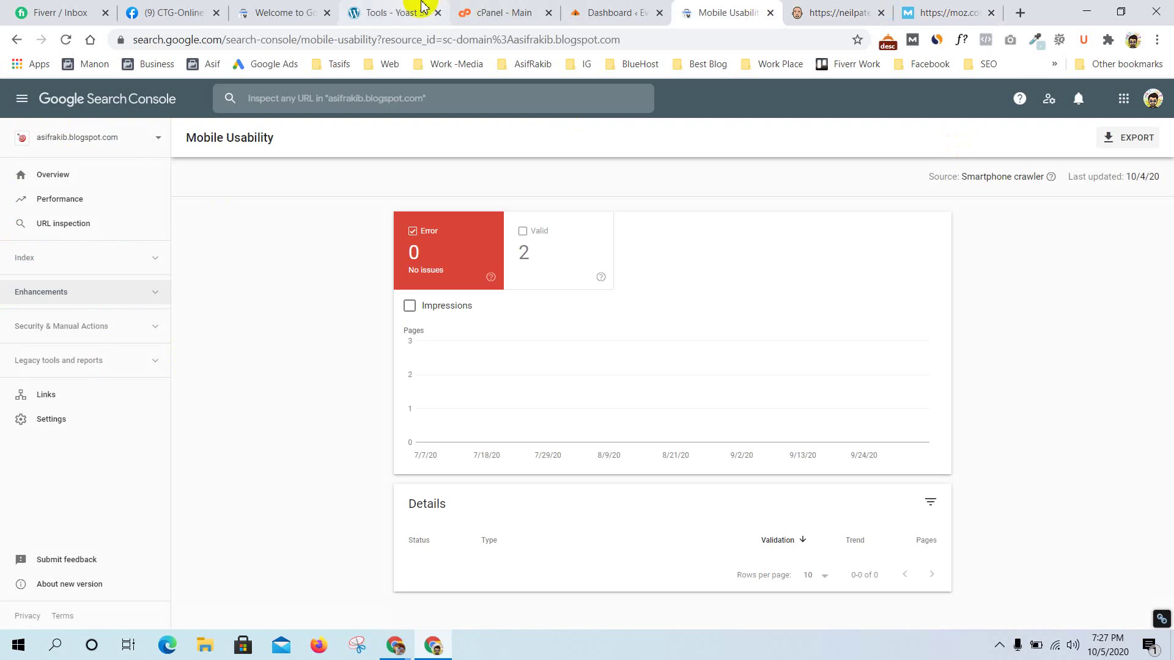
{"action": "left_click", "coordinate": [380, 11]}
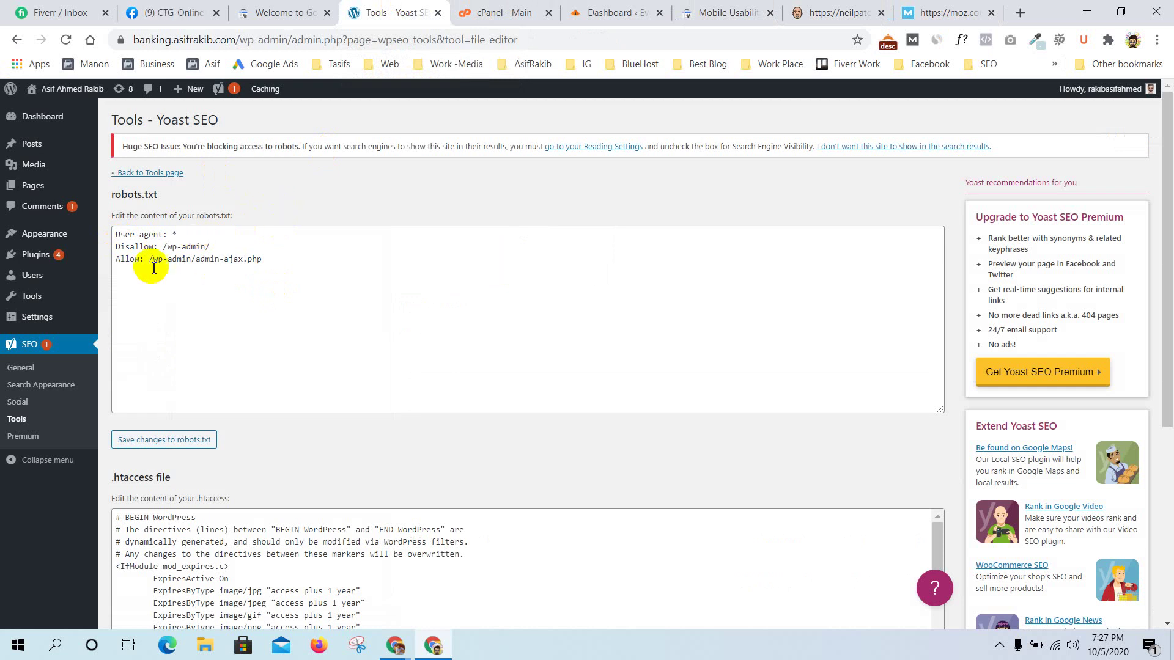
Copy the entire robots.txt content in the Yoast SEO editor, clear the field and paste the content back
{"action": "left_click", "coordinate": [245, 263]}
{"action": "triple_click", "coordinate": [247, 264]}
{"action": "key", "text": "ctrl+a"}
{"action": "key", "text": "ctrl+c"}
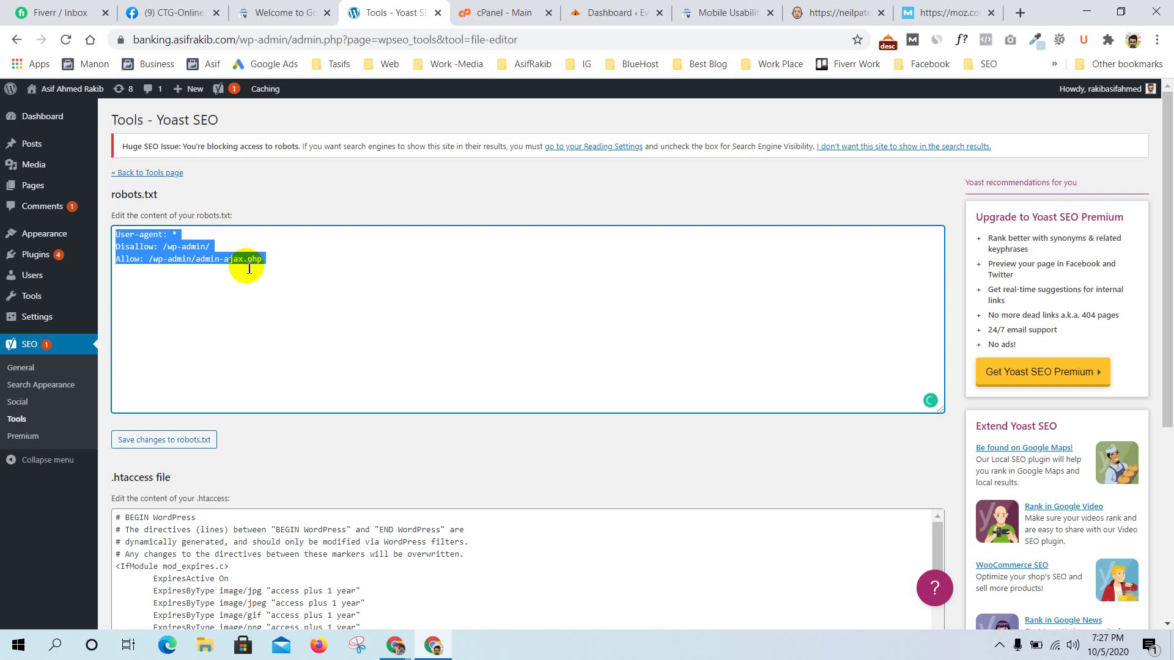
{"action": "key", "text": "BackSpace"}
{"action": "key", "text": "ctrl+v"}
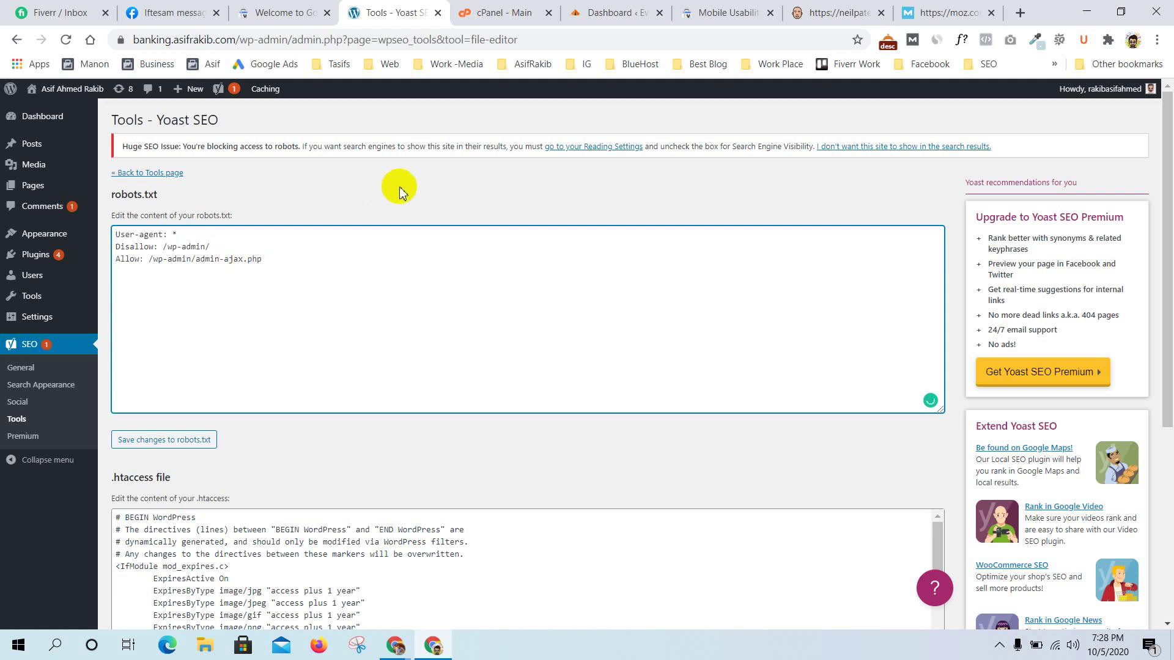
{"action": "left_click", "coordinate": [400, 186]}
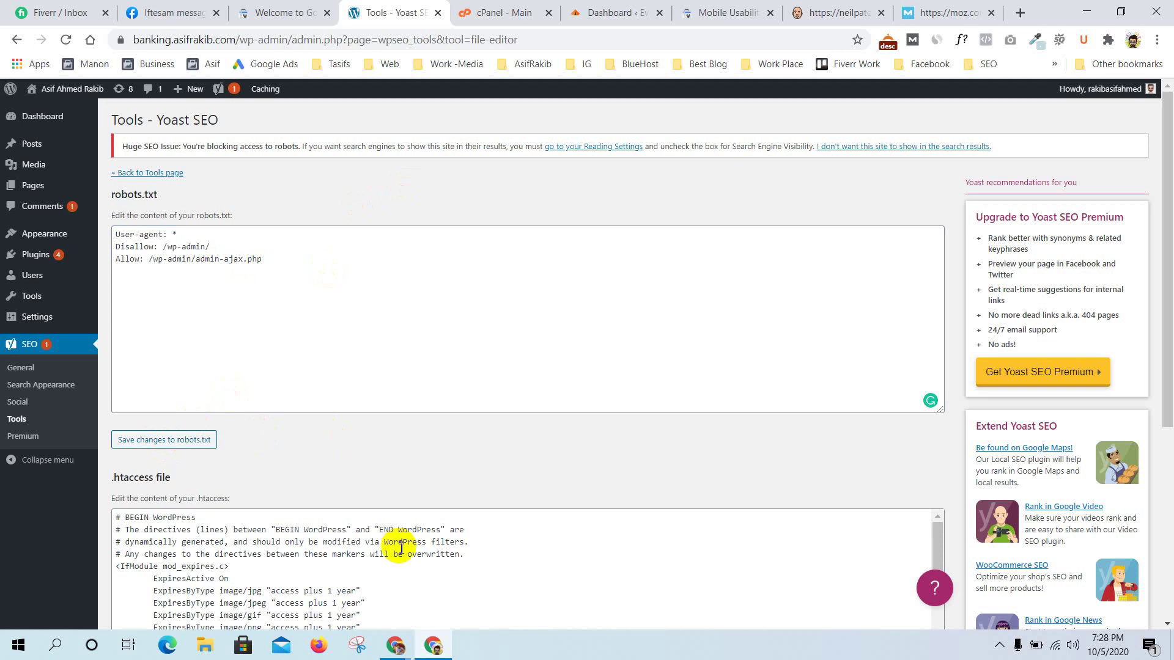
Switch to the Google Meet window, admit the person asking to join, and return to the WordPress window
{"action": "left_click", "coordinate": [395, 646]}
{"action": "left_click", "coordinate": [345, 598]}
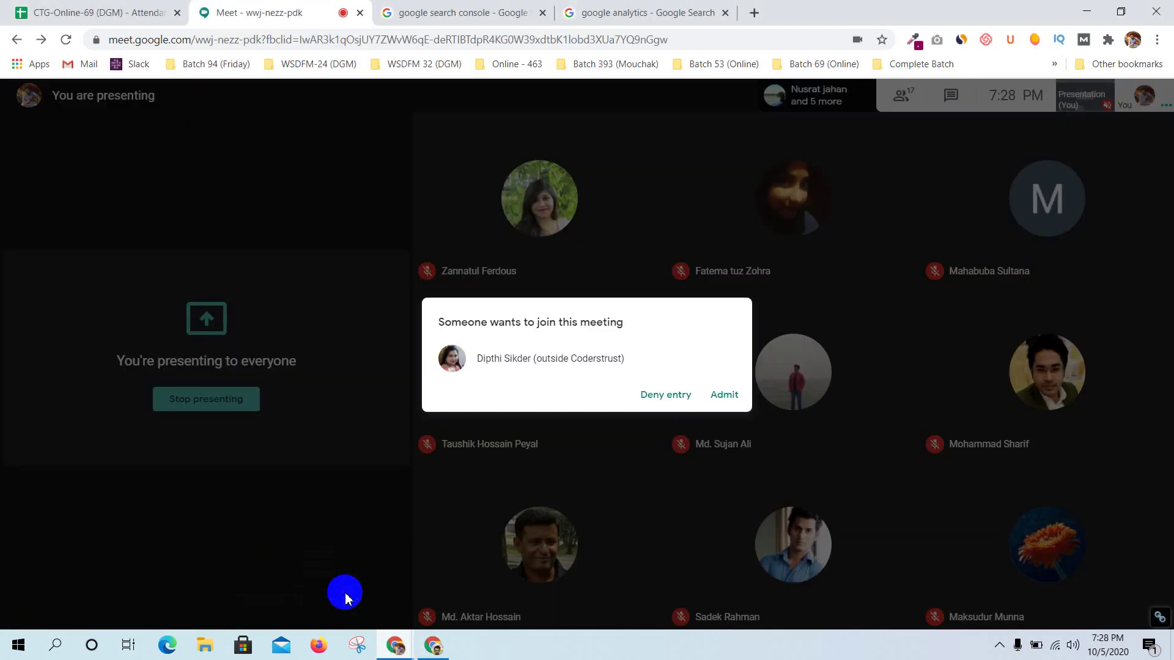
{"action": "left_click", "coordinate": [721, 396]}
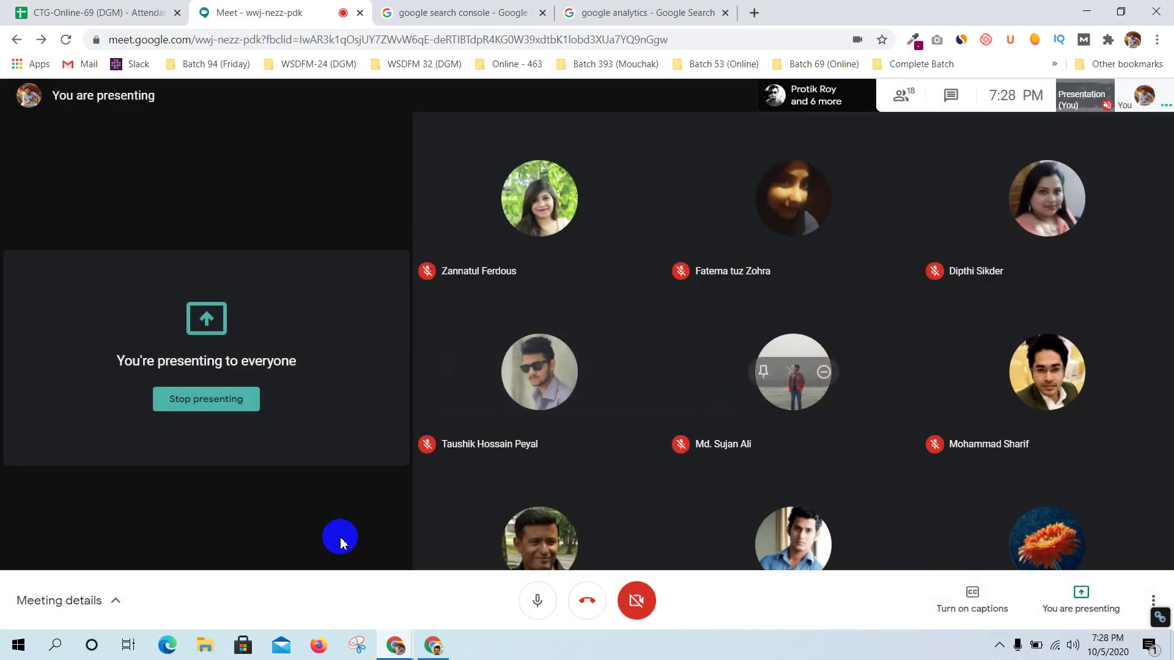
{"action": "left_click", "coordinate": [435, 645]}
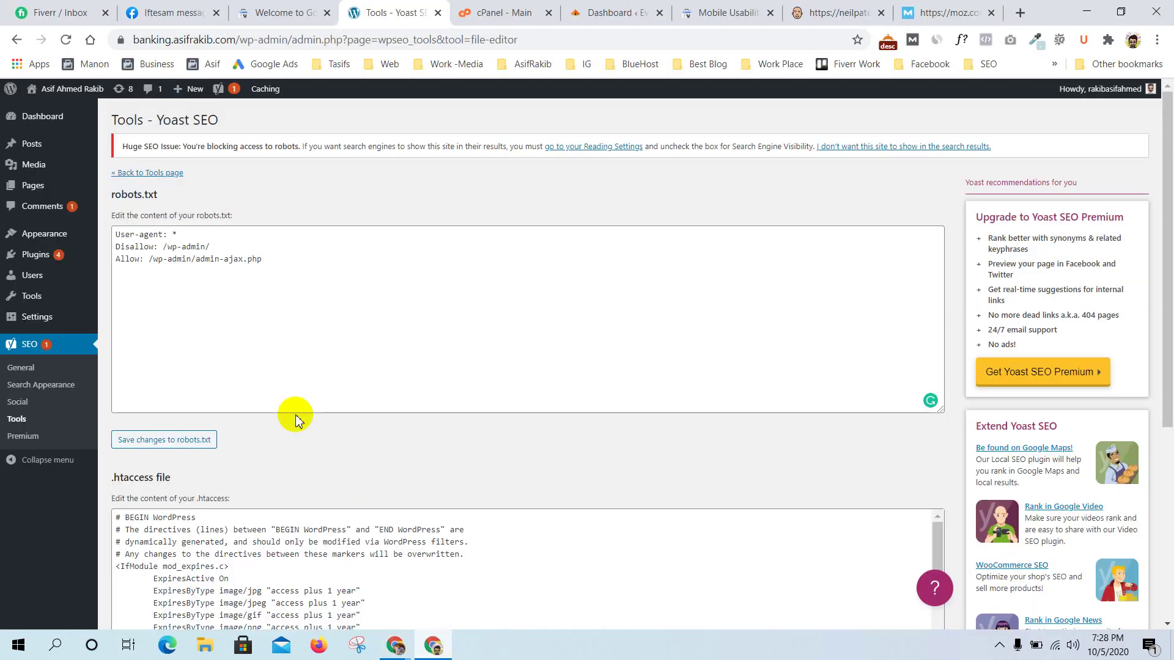
Switch from the Yoast SEO file editor to the eventsolutionsbd.com cPanel main page
{"action": "mouse_move", "coordinate": [53, 313]}
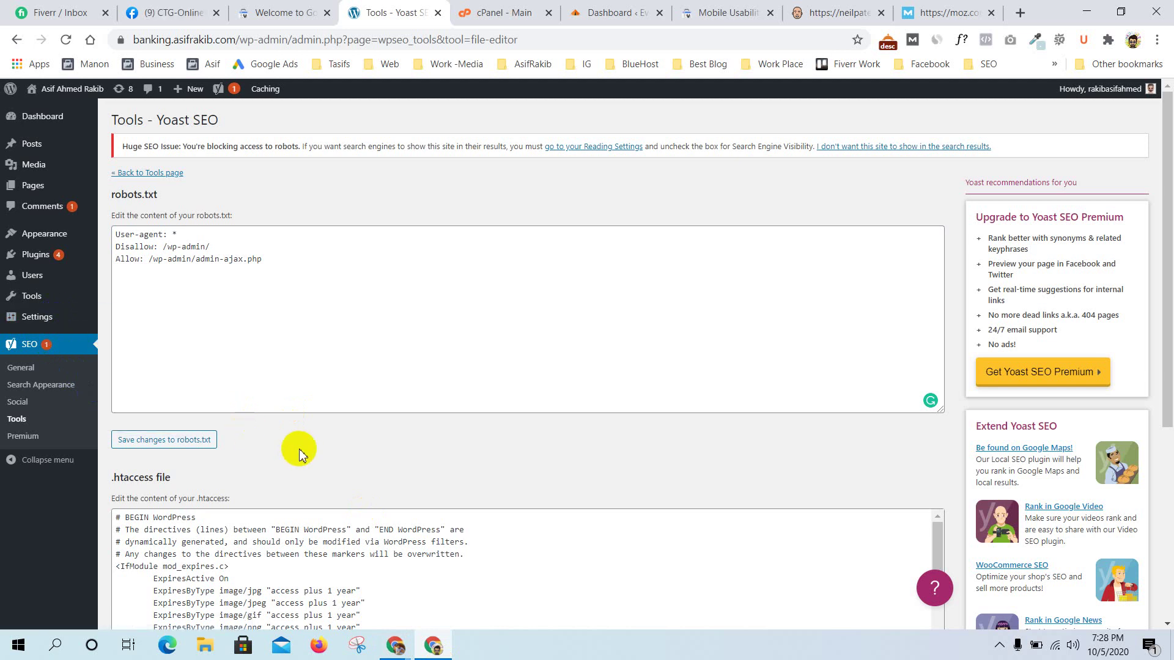
{"action": "left_click", "coordinate": [32, 356]}
{"action": "left_click", "coordinate": [529, 8]}
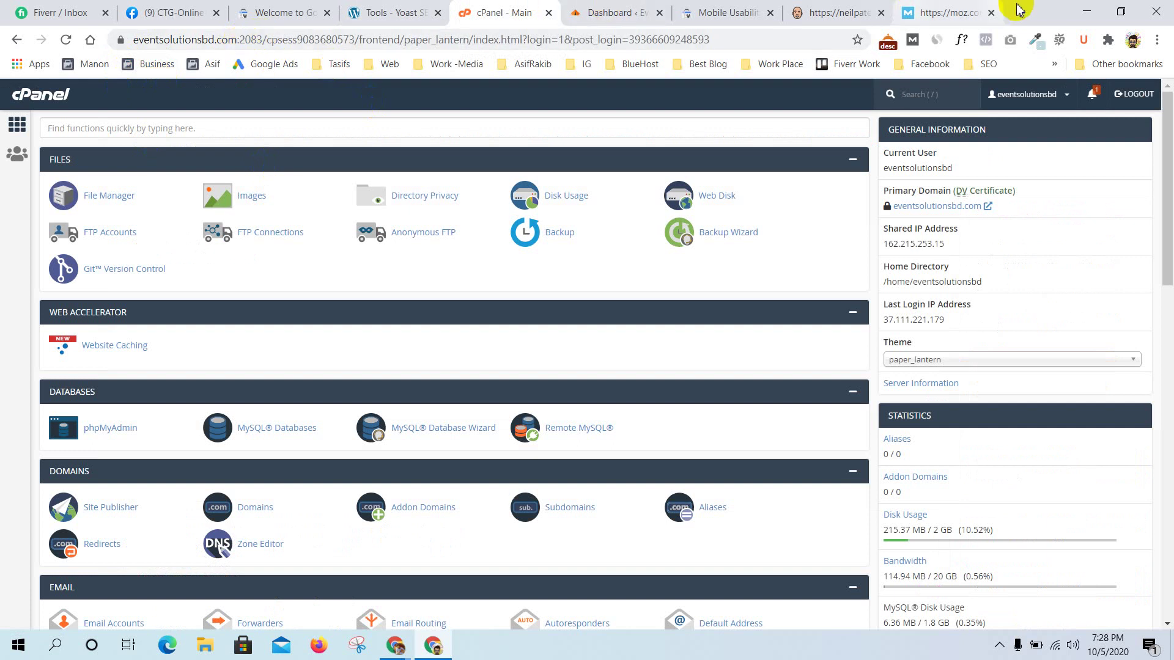
Write out the cPanel address eventsolutionsbd.com/cpanel in the Moz tab without loading it, and return to the open cPanel main page
{"action": "left_click", "coordinate": [923, 12]}
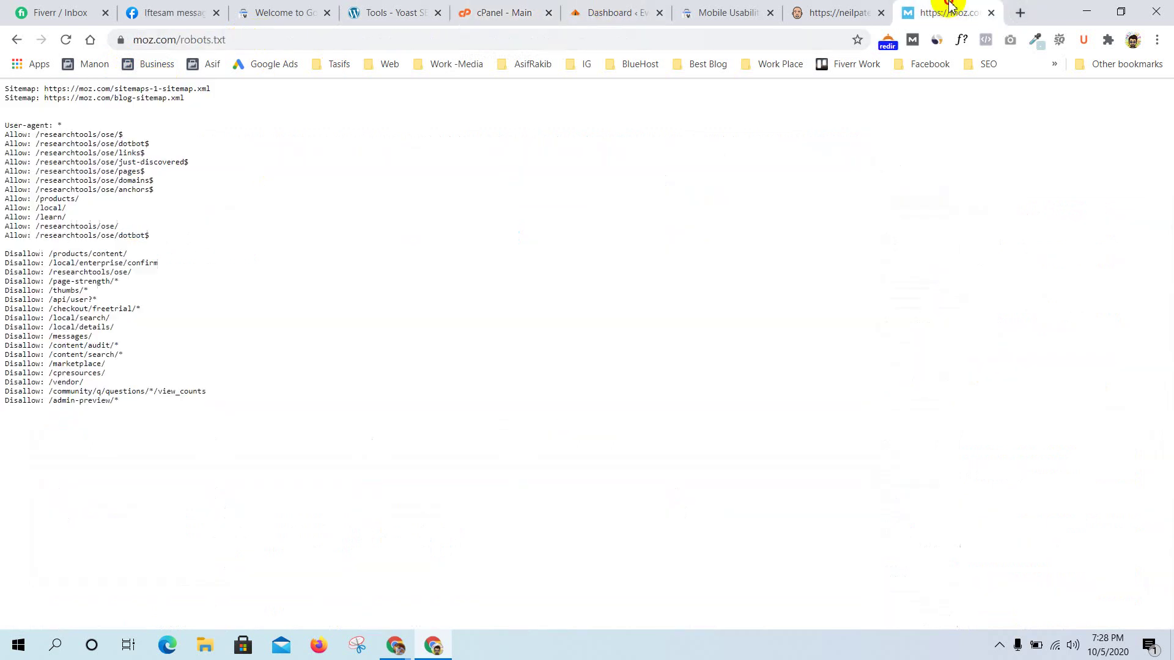
{"action": "left_click", "coordinate": [425, 44]}
{"action": "type", "text": "eve"}
{"action": "key", "text": "End"}
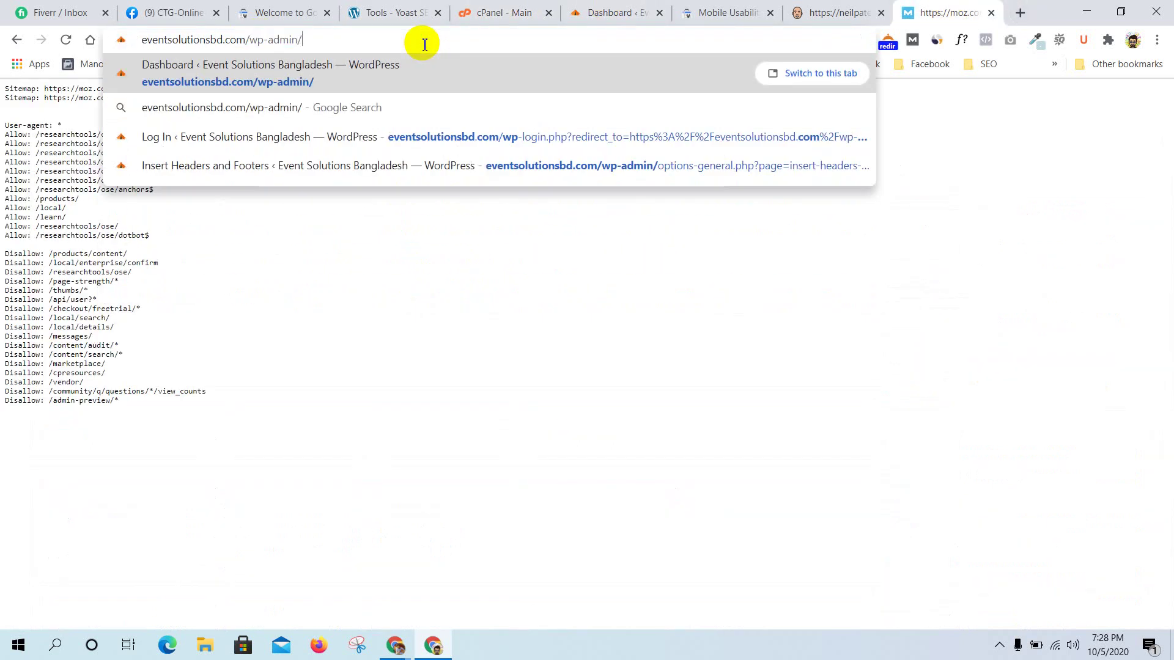
{"action": "key", "text": "BackSpace"}
{"action": "key", "text": "BackSpace"}
{"action": "key", "text": "BackSpace"}
{"action": "key", "text": "BackSpace"}
{"action": "key", "text": "BackSpace"}
{"action": "key", "text": "BackSpace"}
{"action": "key", "text": "BackSpace"}
{"action": "key", "text": "BackSpace"}
{"action": "key", "text": "BackSpace"}
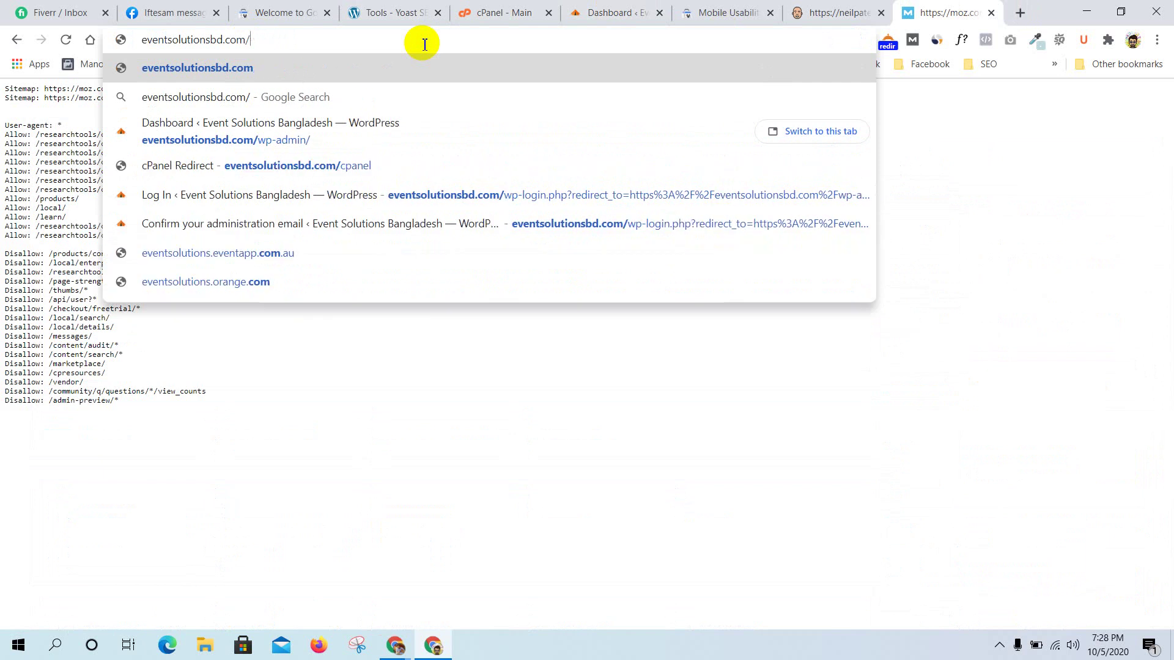
{"action": "type", "text": "cpane"}
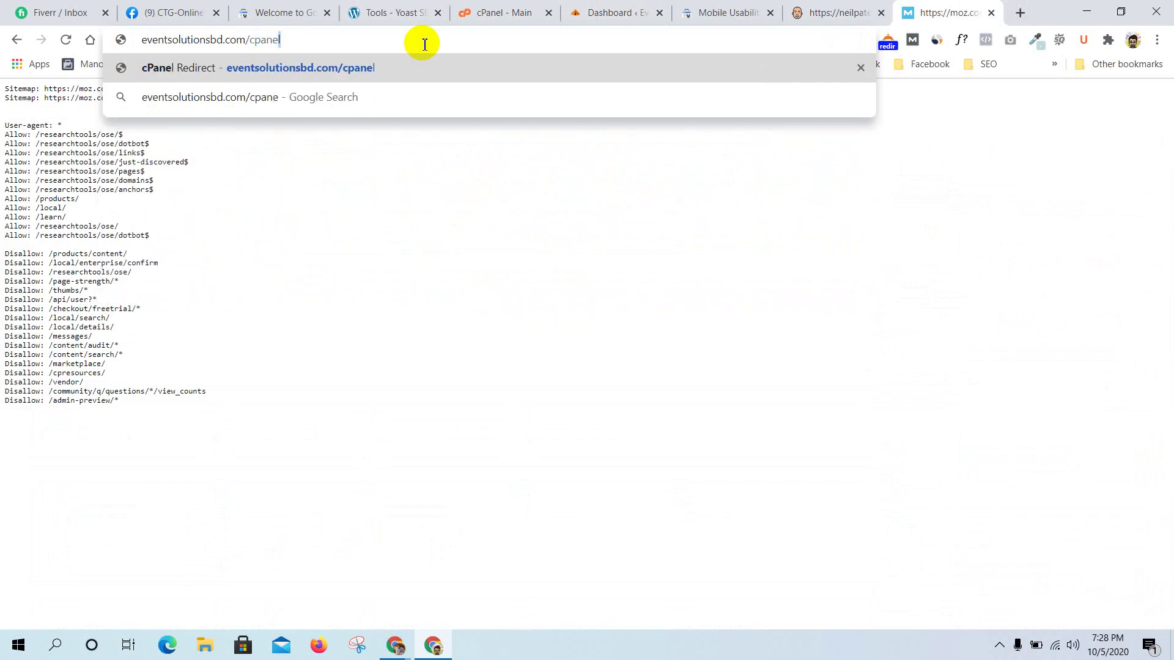
{"action": "type", "text": "l"}
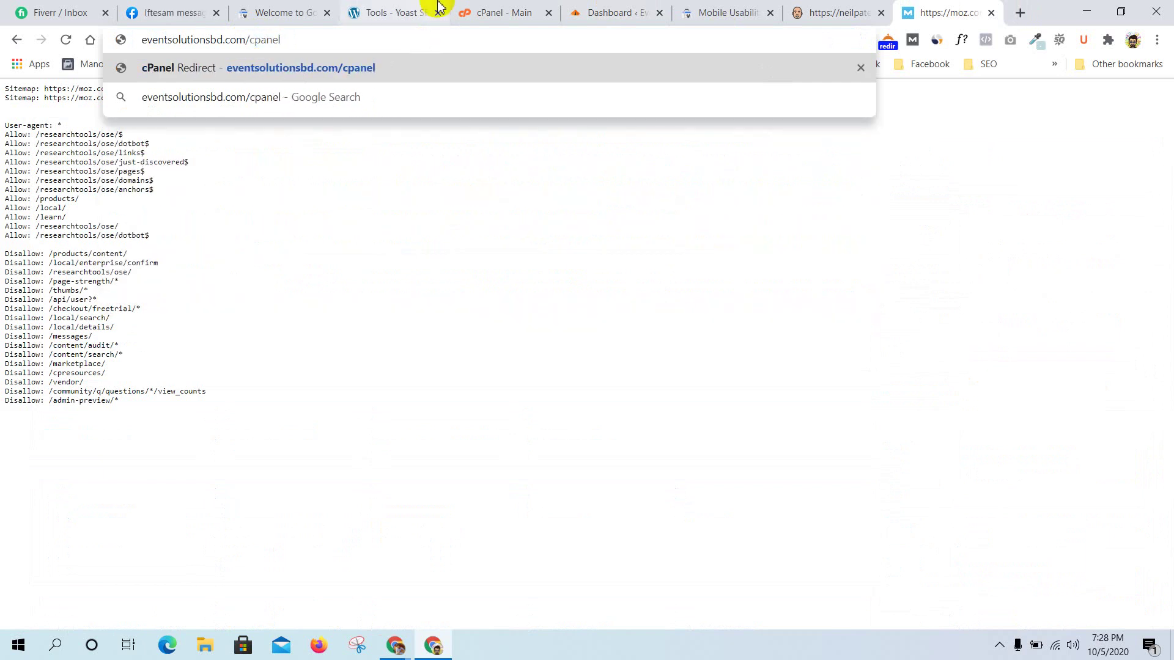
{"action": "left_click", "coordinate": [398, 13]}
{"action": "left_click", "coordinate": [501, 12]}
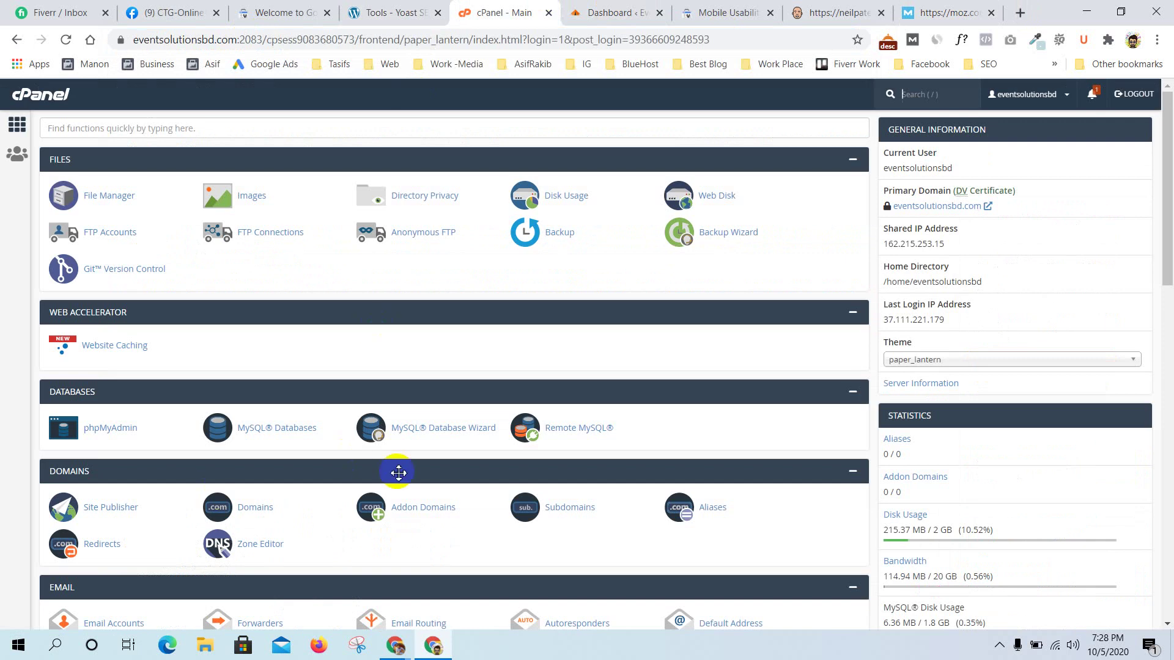
Bring up the Search Console welcome page and reorder its tab to follow the cPanel tab
{"action": "left_click", "coordinate": [711, 10]}
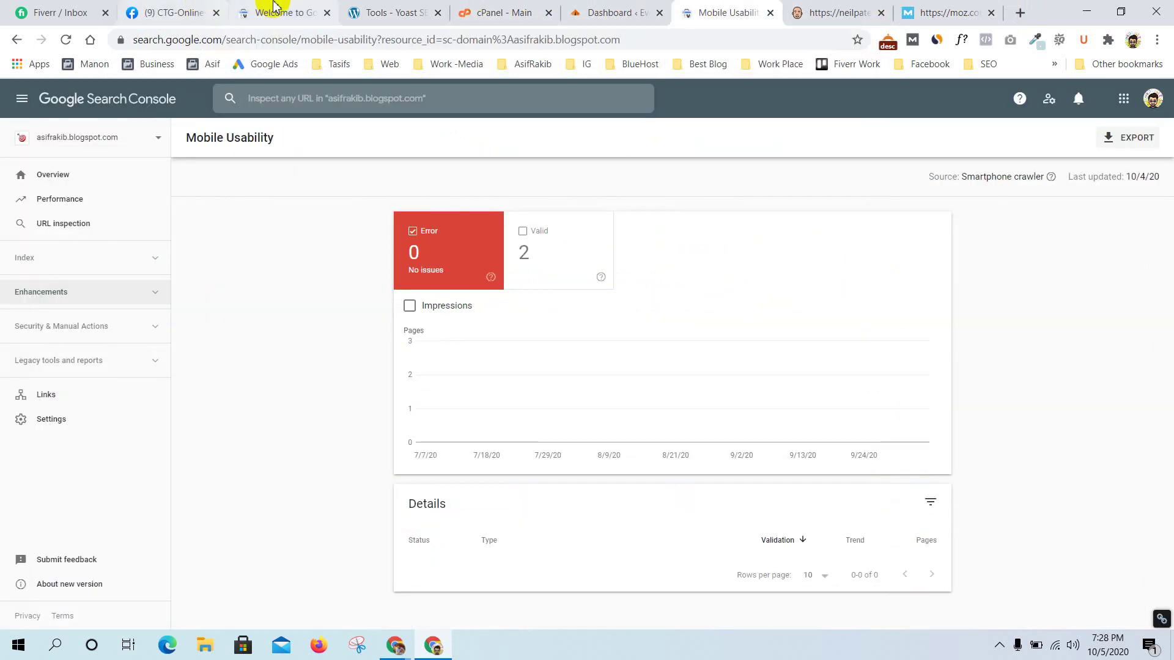
{"action": "left_click_drag", "start_coordinate": [264, 9], "coordinate": [480, 8]}
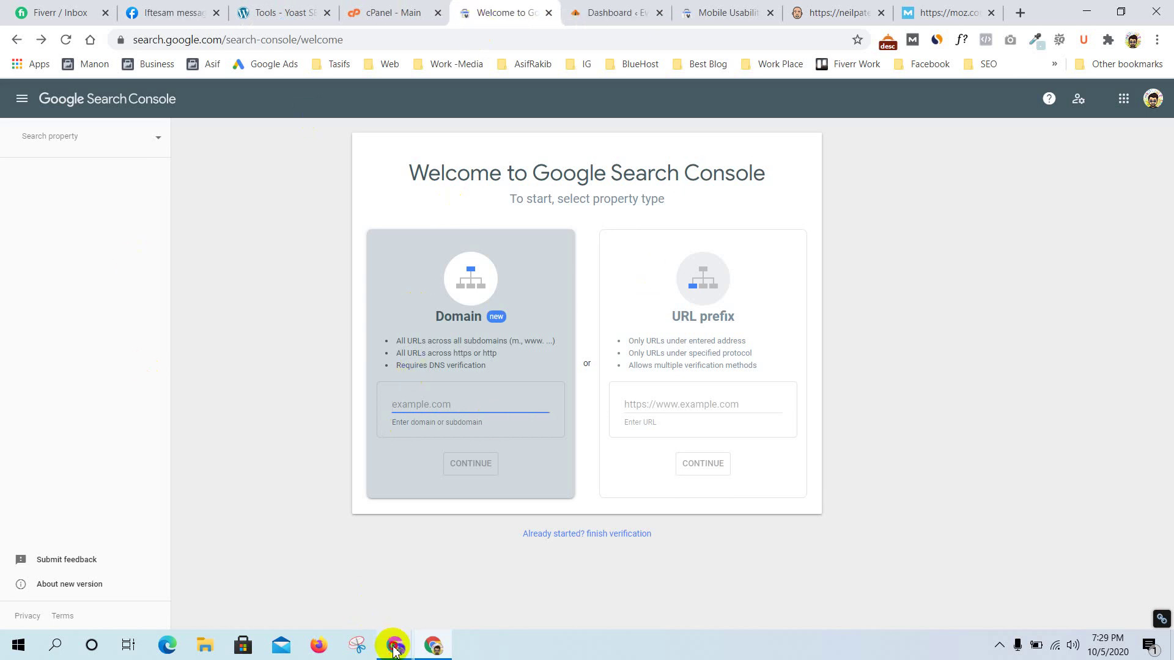
Switch to the Google Meet window, admit the person asking to join, and return to the Search Console window
{"action": "mouse_move", "coordinate": [395, 643]}
{"action": "left_click", "coordinate": [313, 569]}
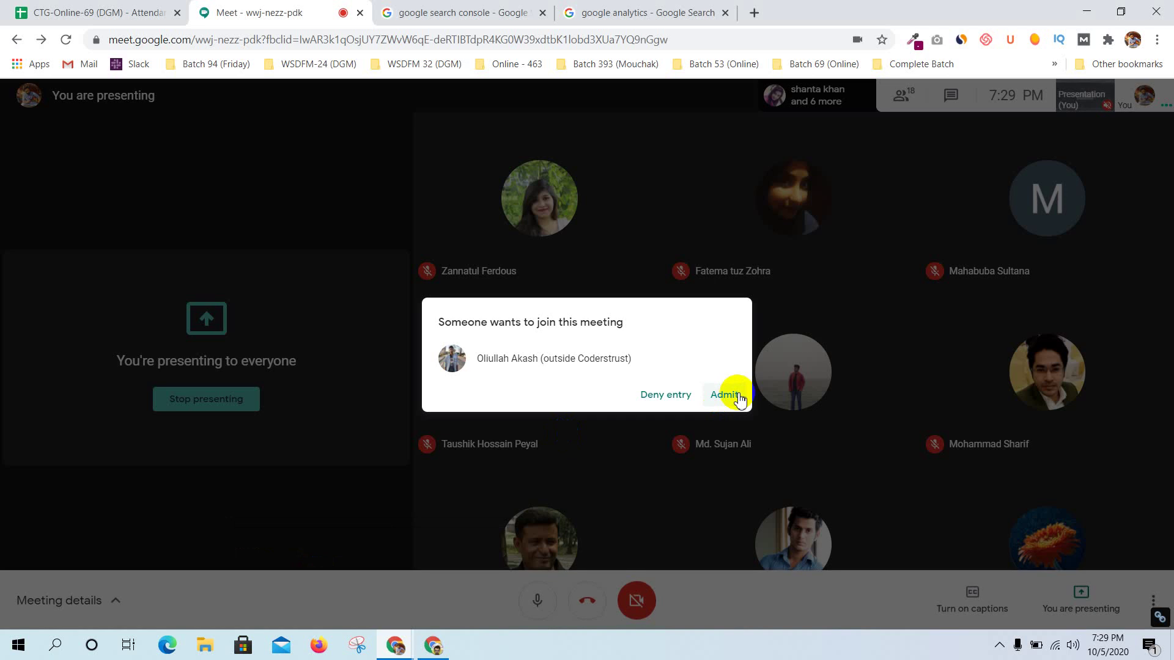
{"action": "left_click", "coordinate": [724, 396]}
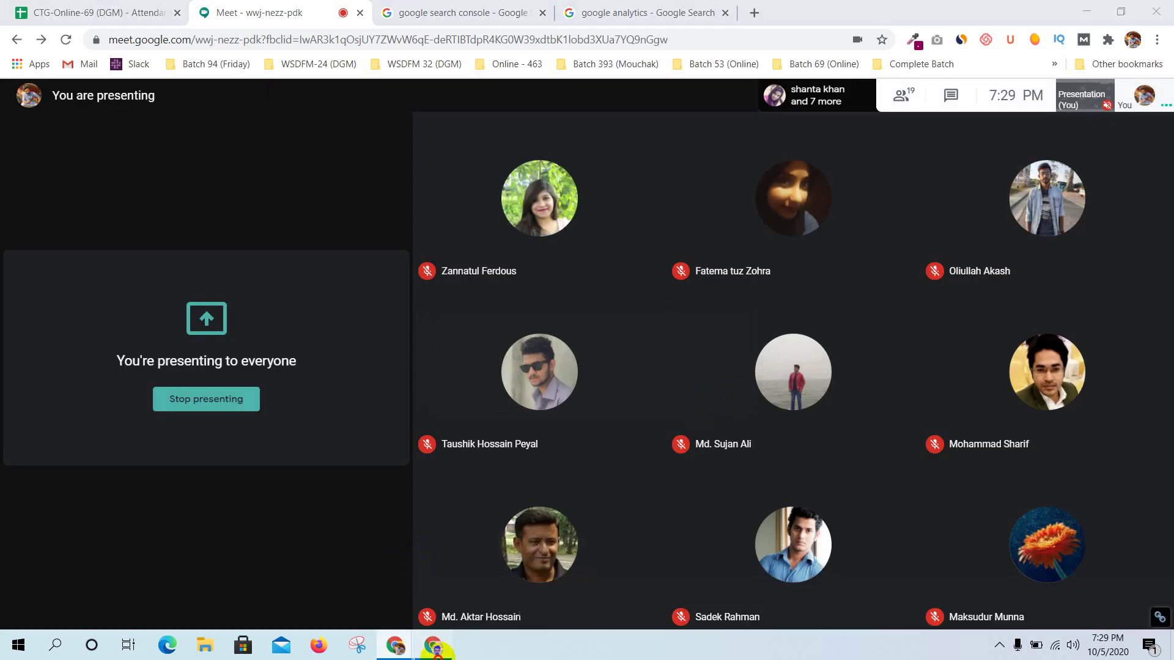
{"action": "left_click", "coordinate": [434, 643]}
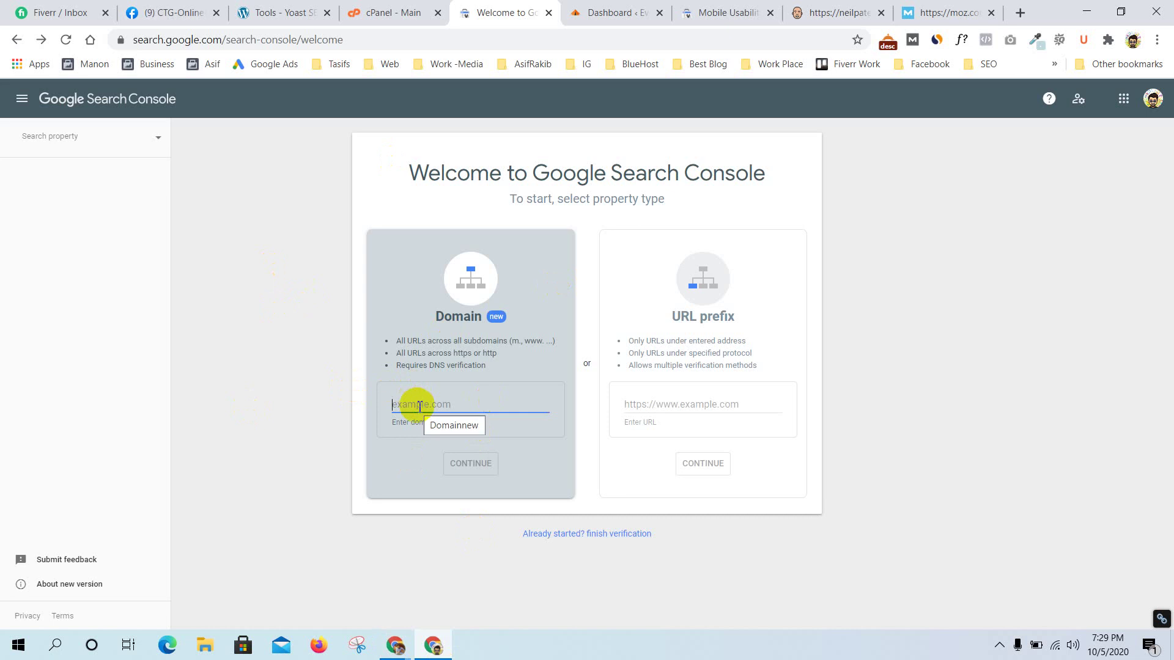
Enter asifrakib.com as an example in the Domain property field and clear the field
{"action": "type", "text": "as"}
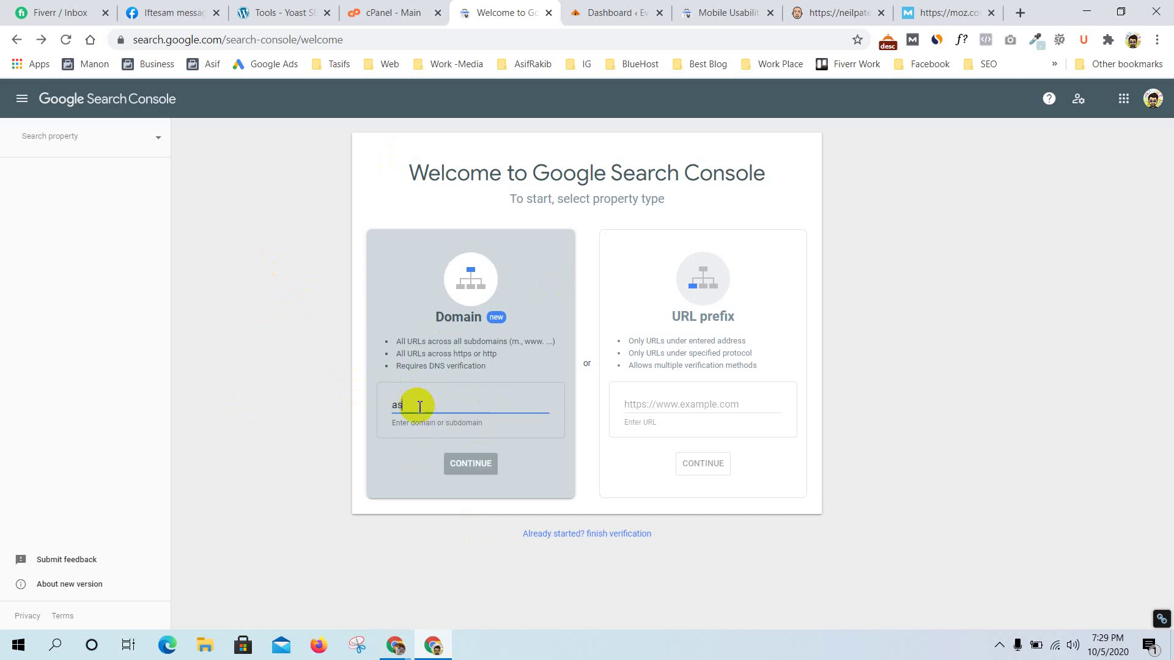
{"action": "type", "text": "ifrakib.com"}
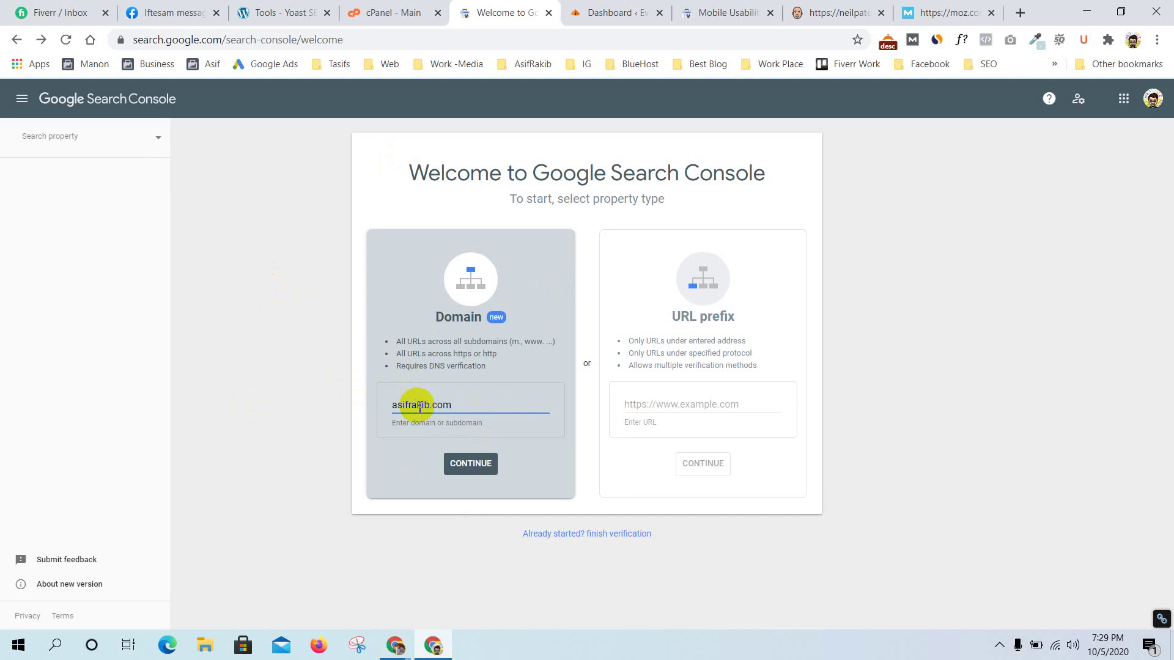
{"action": "key", "text": "ctrl+a"}
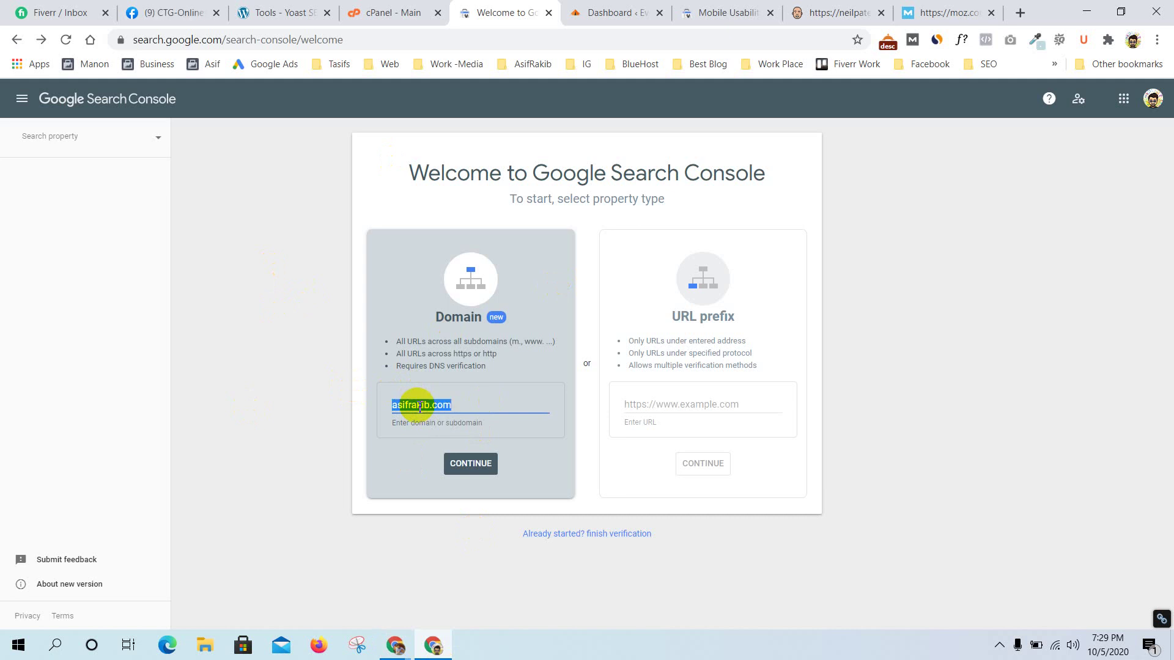
{"action": "key", "text": "BackSpace"}
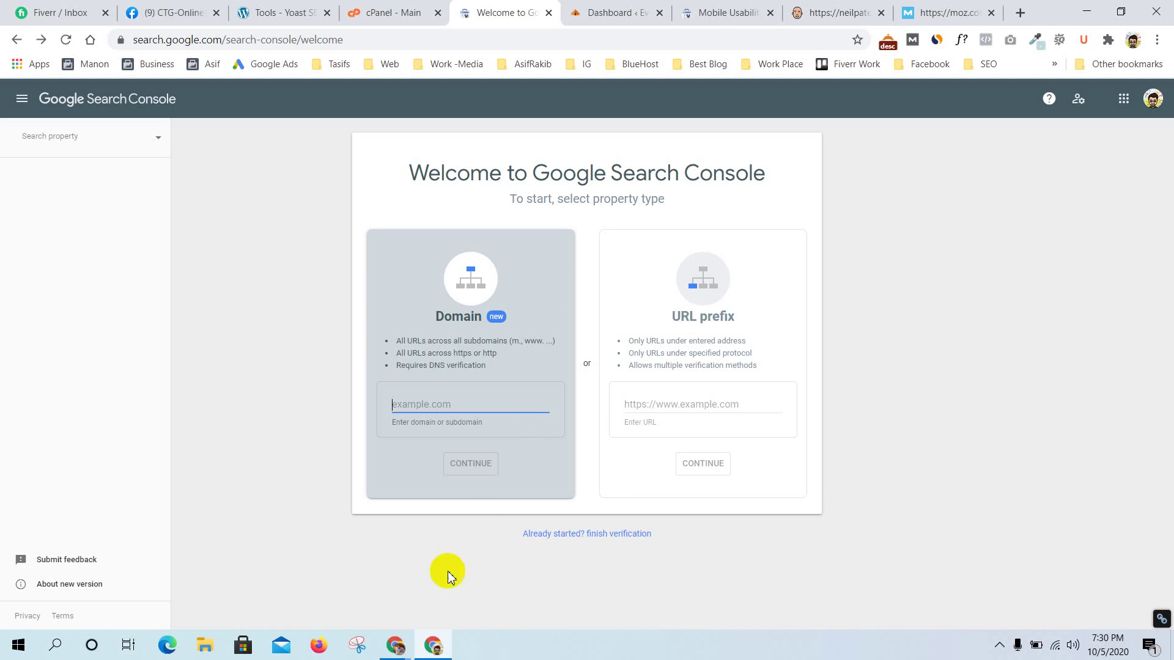
Admit the next person waiting to join the Google Meet class and go back to Search Console
{"action": "mouse_move", "coordinate": [394, 645]}
{"action": "left_click", "coordinate": [321, 590]}
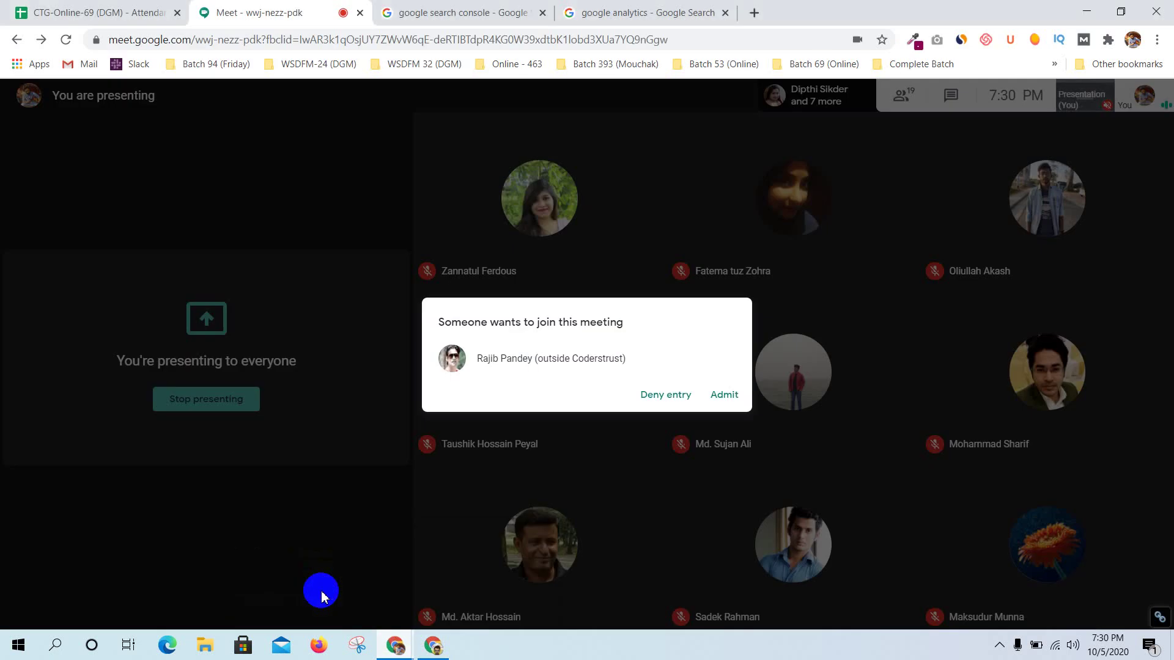
{"action": "left_click", "coordinate": [722, 396]}
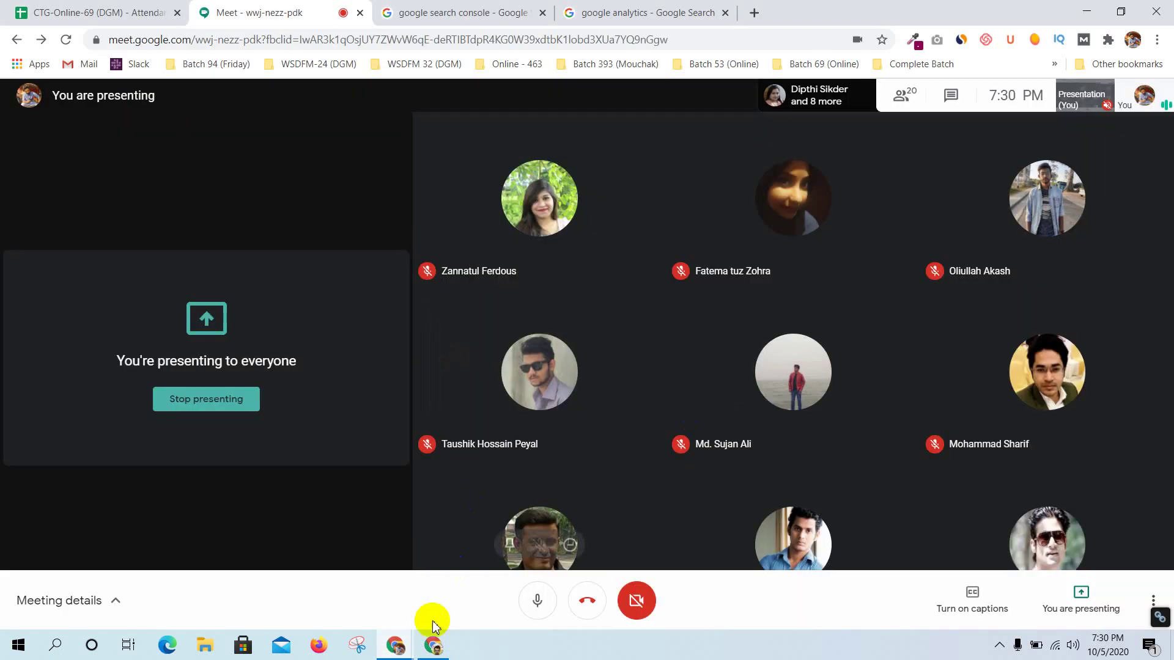
{"action": "left_click", "coordinate": [433, 645]}
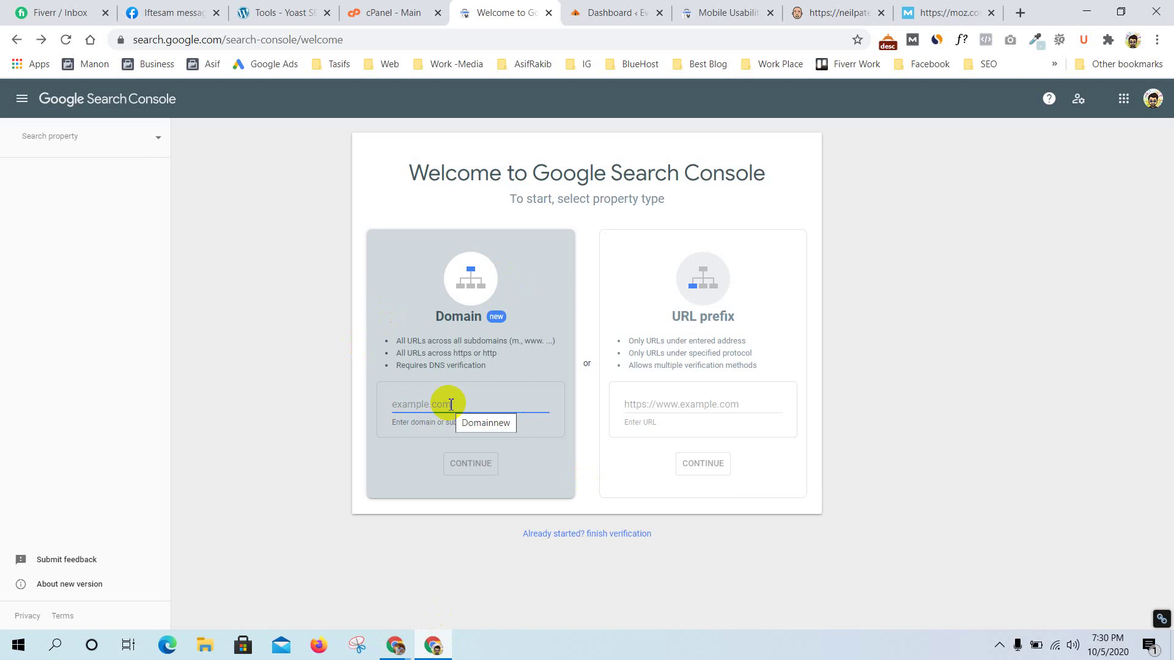
Enter eventsolutionsbd.com in the Domain property field, copying the domain from the WordPress dashboard's address along the way
{"action": "type", "text": "eventso"}
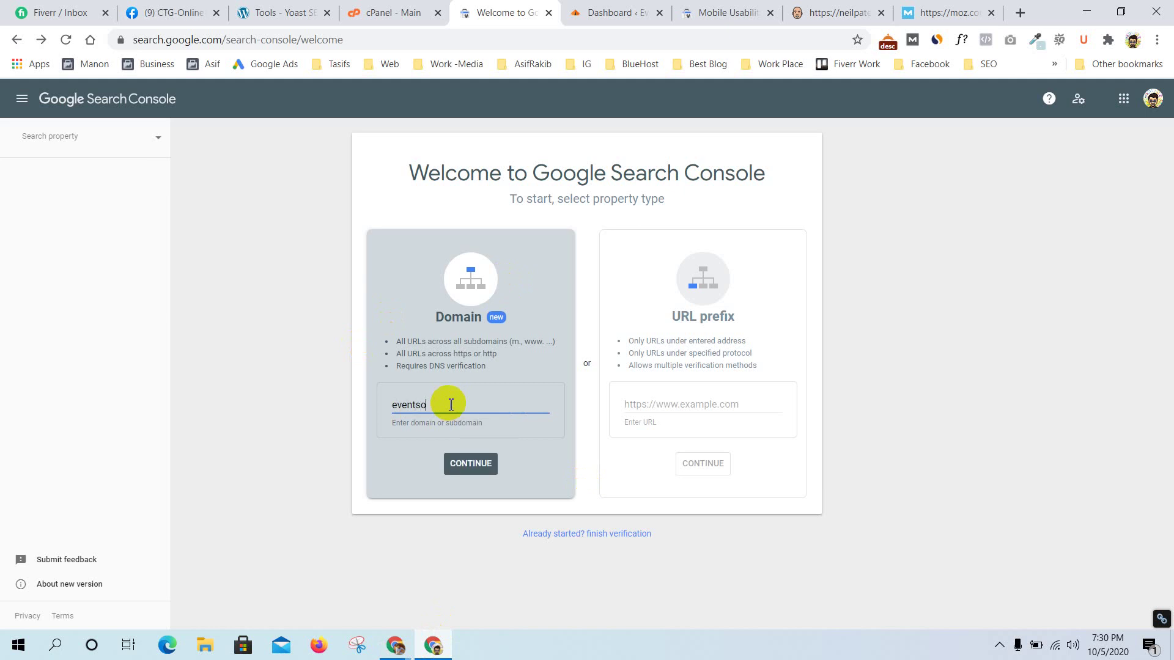
{"action": "type", "text": "lutions"}
{"action": "left_click", "coordinate": [609, 11]}
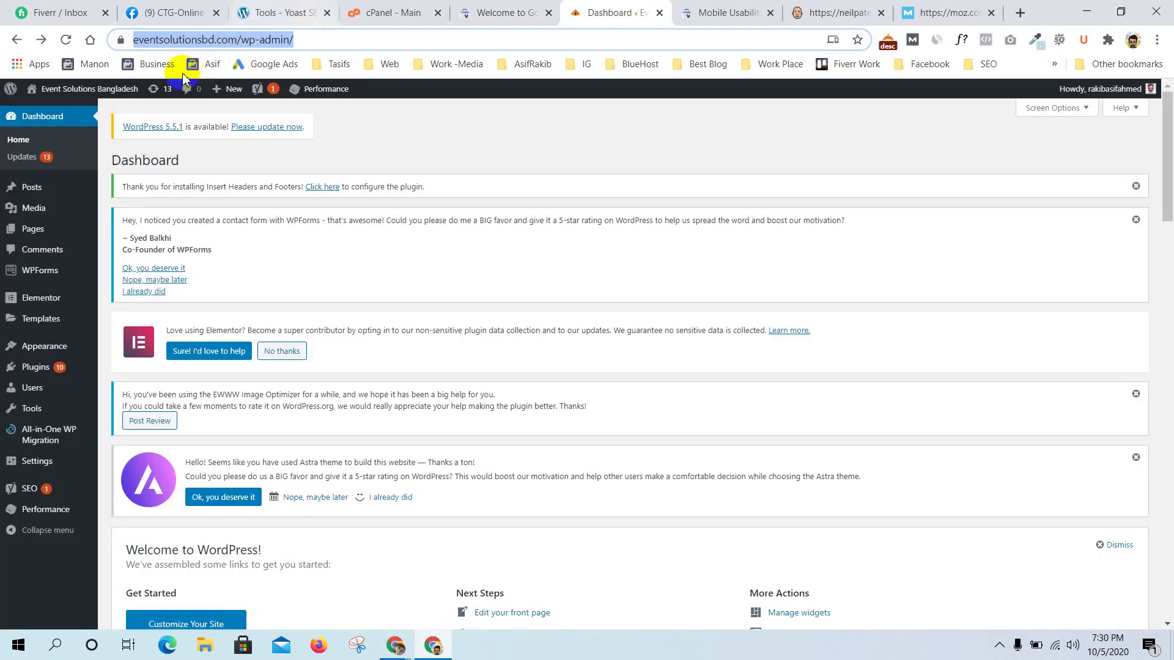
{"action": "double_click", "coordinate": [191, 34]}
{"action": "left_click_drag", "start_coordinate": [190, 35], "coordinate": [189, 30]}
{"action": "left_click", "coordinate": [190, 33]}
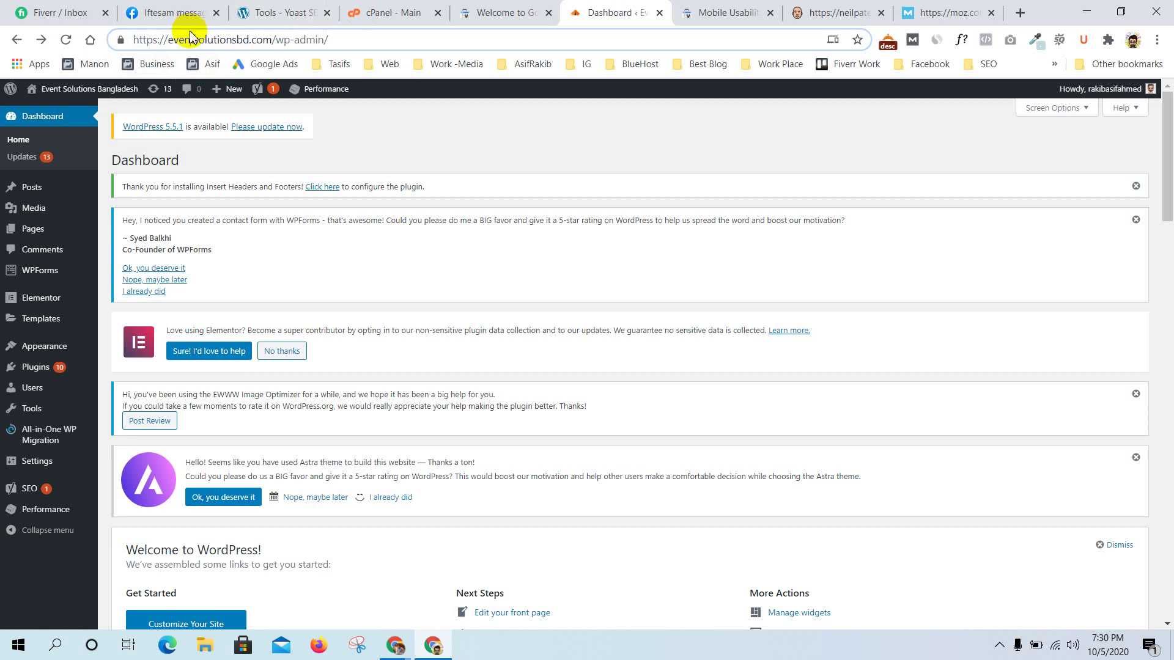
{"action": "key", "text": "shift+Right"}
{"action": "key", "text": "shift+Right"}
{"action": "key", "text": "shift+Right"}
{"action": "key", "text": "shift+Right"}
{"action": "key", "text": "shift+Right"}
{"action": "key", "text": "shift+Right"}
{"action": "key", "text": "shift+Right"}
{"action": "key", "text": "shift+Right"}
{"action": "key", "text": "shift+Right"}
{"action": "key", "text": "shift+Right"}
{"action": "key", "text": "shift+Right"}
{"action": "key", "text": "shift+Right"}
{"action": "key", "text": "shift+Right"}
{"action": "key", "text": "shift+Right"}
{"action": "key", "text": "shift+Right"}
{"action": "key", "text": "shift+Right"}
{"action": "key", "text": "shift+Right"}
{"action": "key", "text": "shift+Right"}
{"action": "key", "text": "shift+Right"}
{"action": "key", "text": "ctrl+c"}
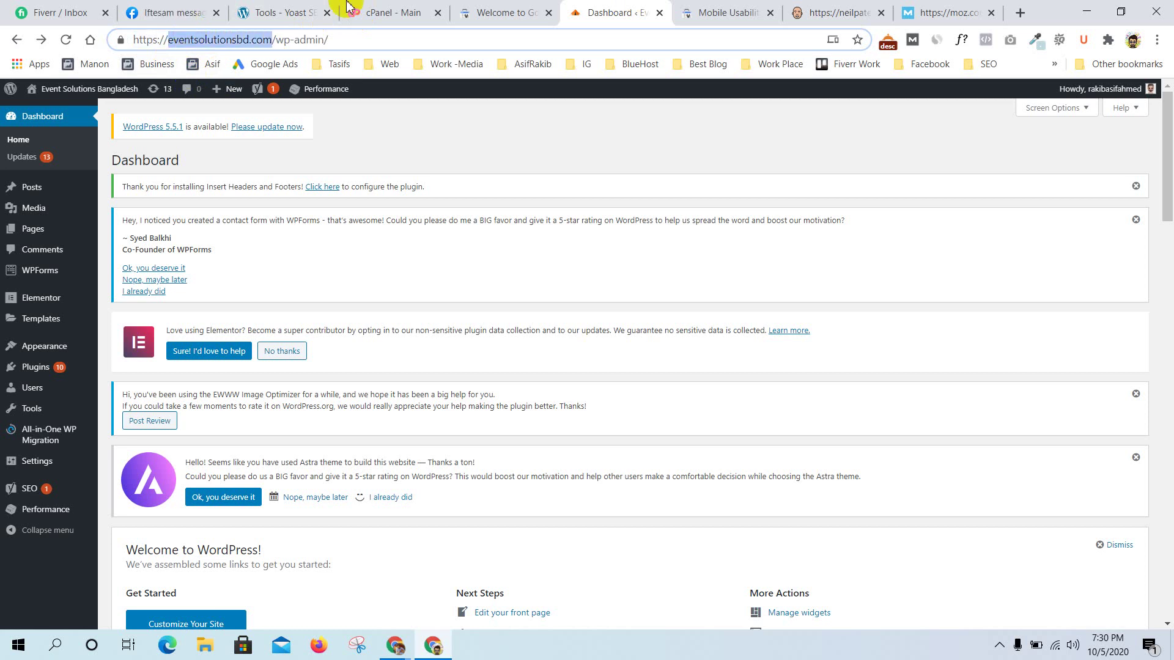
{"action": "left_click", "coordinate": [474, 12]}
{"action": "type", "text": "bd.com"}
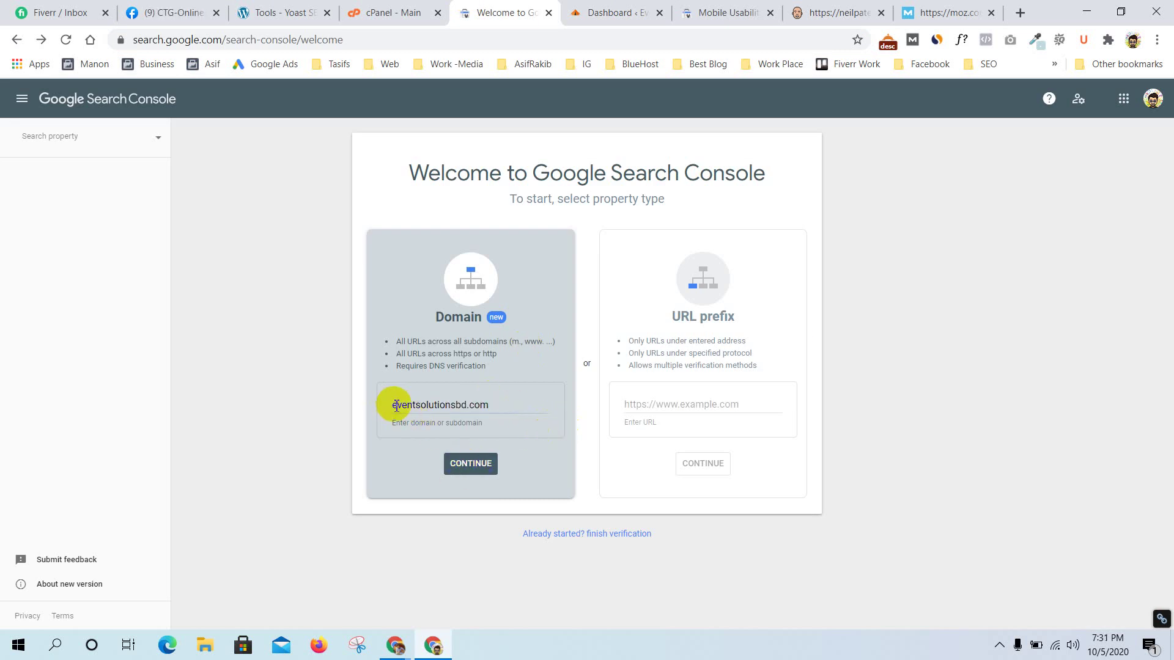
{"action": "left_click", "coordinate": [397, 406]}
{"action": "type", "text": "www."}
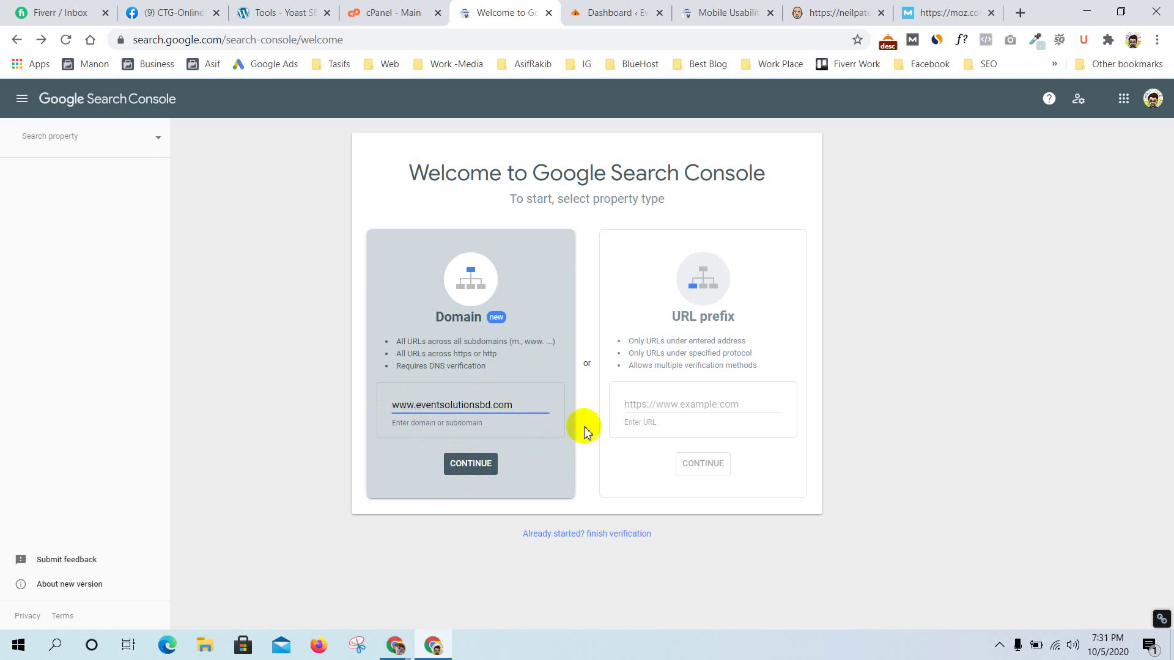
{"action": "left_click", "coordinate": [563, 431]}
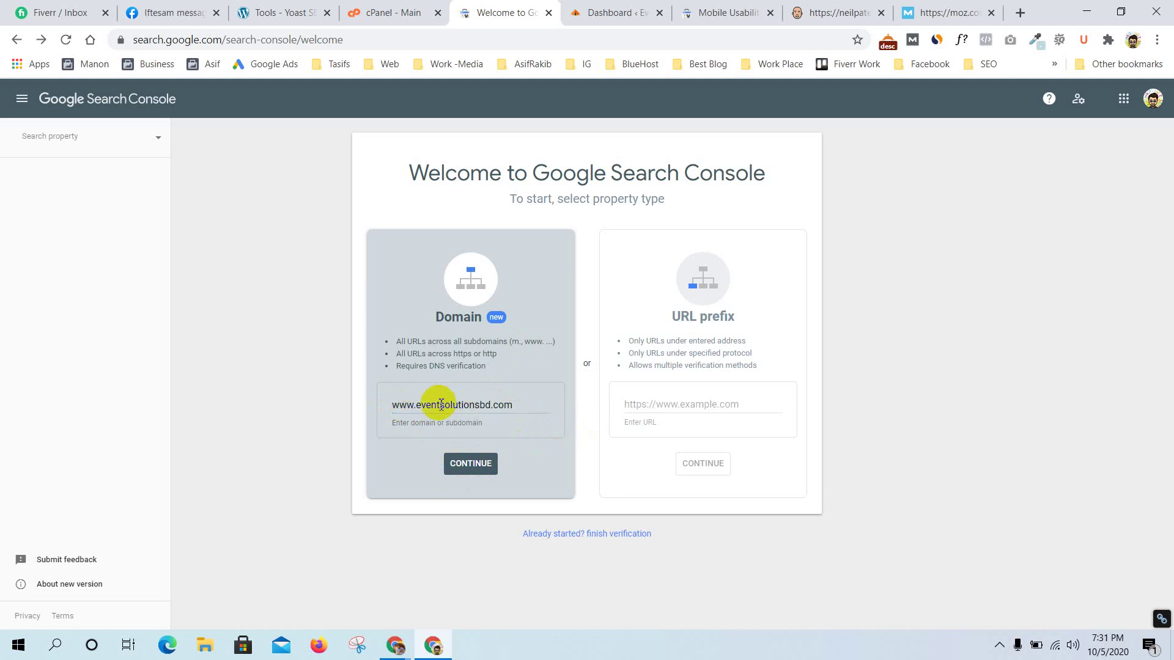
{"action": "left_click", "coordinate": [394, 408]}
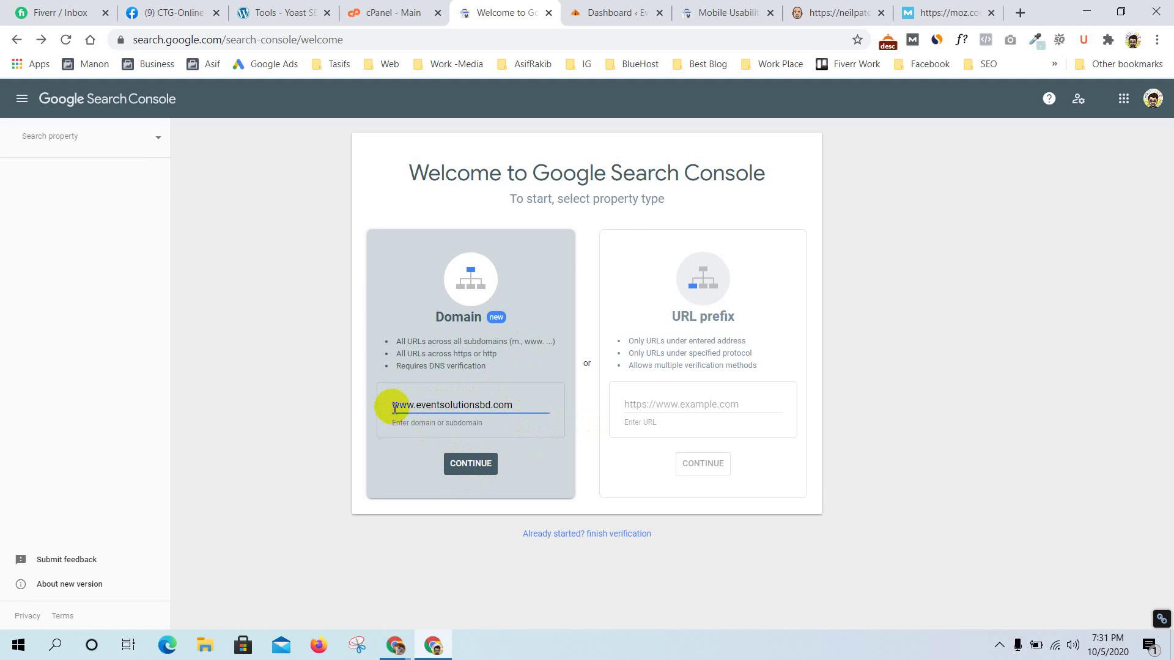
{"action": "type", "text": "htt"}
{"action": "key", "text": "ctrl+a"}
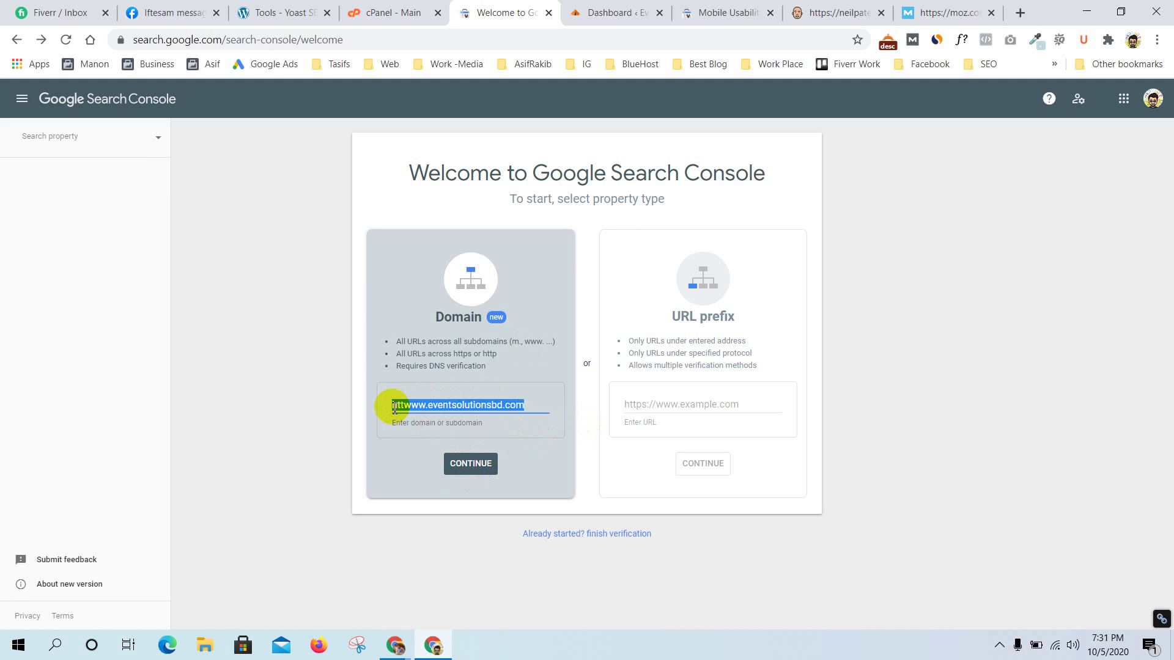
{"action": "type", "text": "www"}
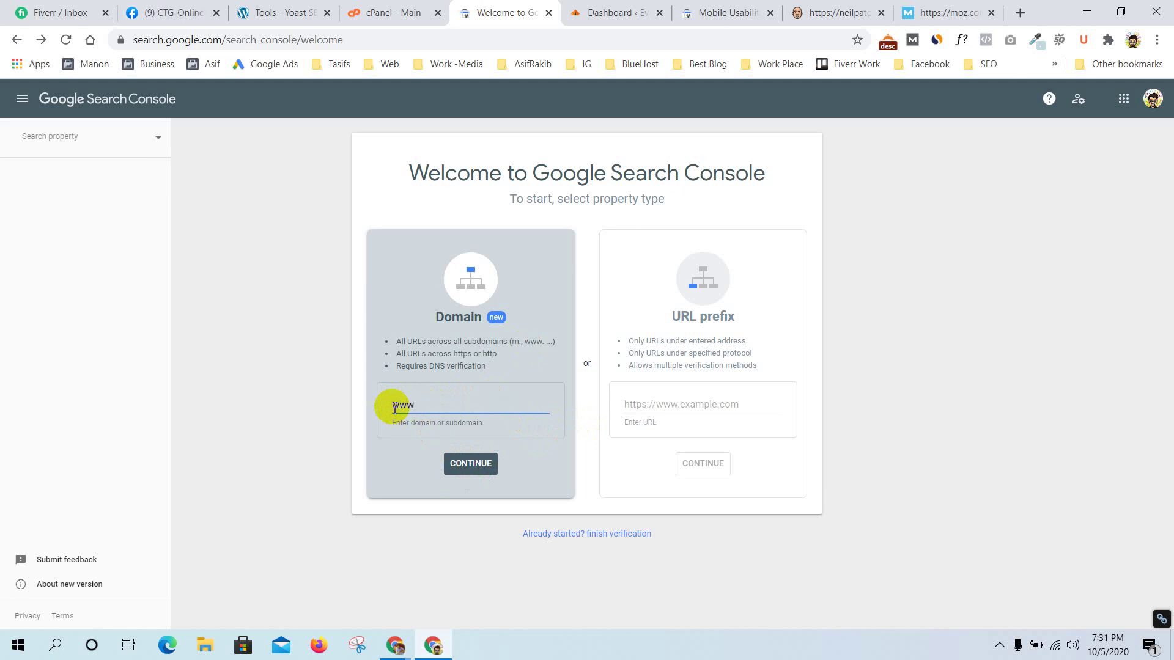
{"action": "key", "text": "BackSpace"}
{"action": "key", "text": "BackSpace"}
{"action": "key", "text": "BackSpace"}
{"action": "type", "text": "e"}
{"action": "type", "text": "//"}
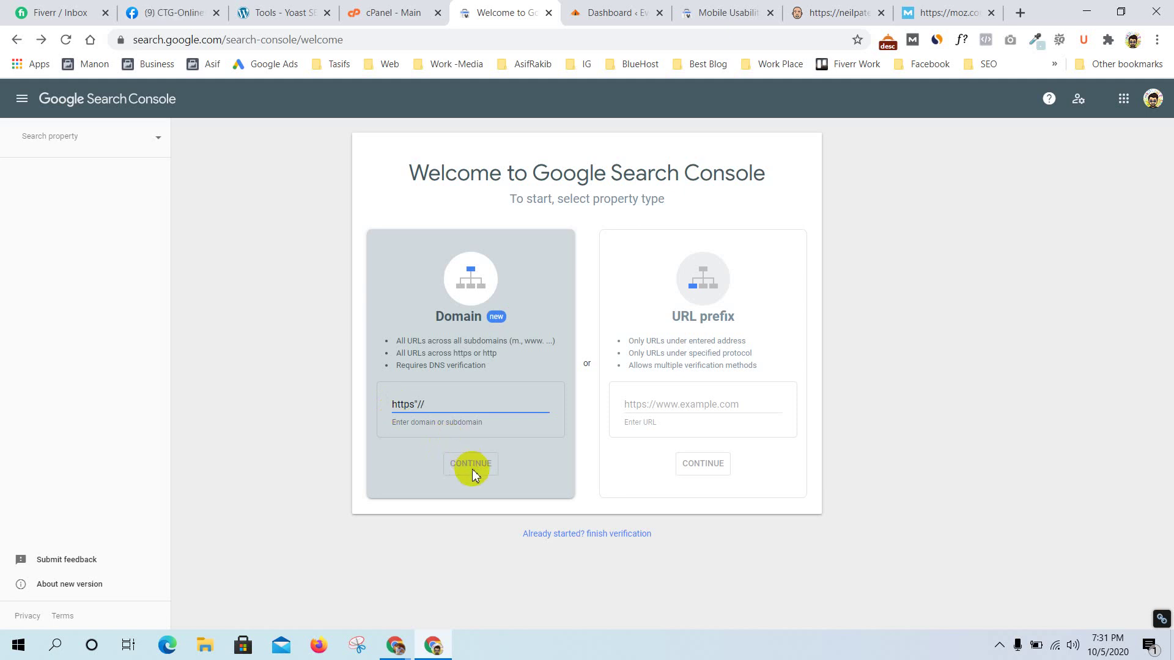
{"action": "type", "text": "www"}
{"action": "key", "text": "BackSpace"}
{"action": "key", "text": "BackSpace"}
{"action": "key", "text": "BackSpace"}
{"action": "key", "text": "BackSpace"}
{"action": "key", "text": "BackSpace"}
{"action": "key", "text": "BackSpace"}
{"action": "key", "text": "BackSpace"}
{"action": "type", "text": ":/"}
{"action": "left_click", "coordinate": [472, 469]}
{"action": "type", "text": "/"}
{"action": "key", "text": "BackSpace"}
{"action": "key", "text": "BackSpace"}
{"action": "key", "text": "BackSpace"}
{"action": "key", "text": "BackSpace"}
{"action": "key", "text": "BackSpace"}
{"action": "key", "text": "BackSpace"}
{"action": "key", "text": "BackSpace"}
{"action": "key", "text": "BackSpace"}
{"action": "key", "text": "BackSpace"}
{"action": "type", "text": "www."}
{"action": "key", "text": "ctrl+v"}
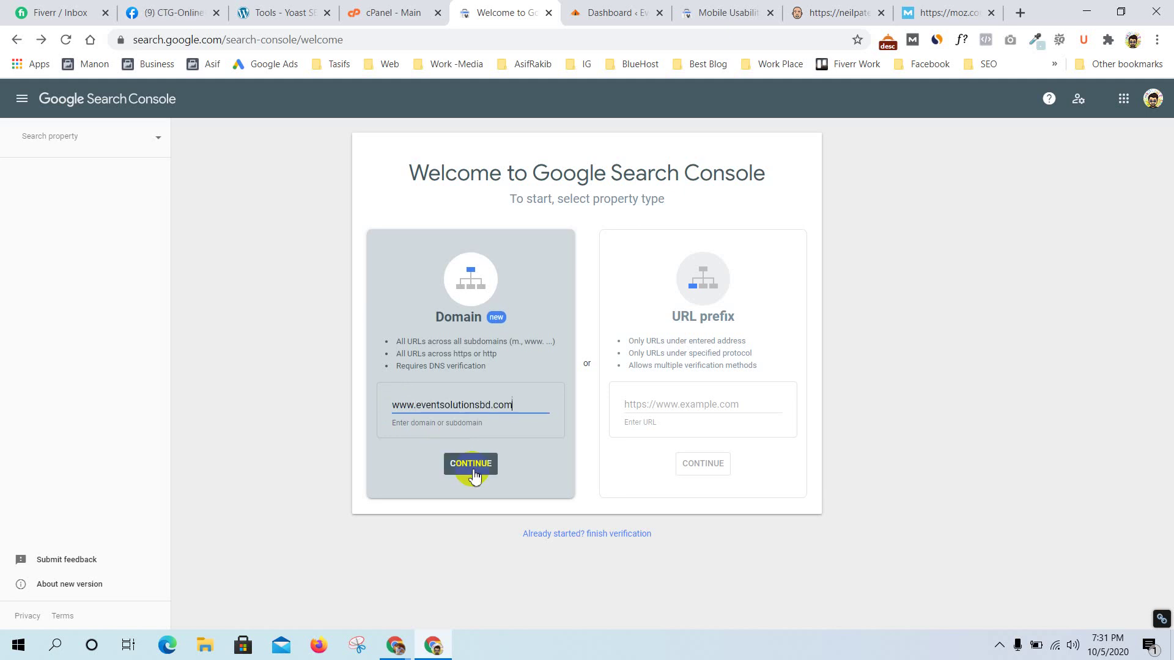
{"action": "left_click", "coordinate": [541, 451]}
{"action": "left_click_drag", "start_coordinate": [417, 407], "coordinate": [336, 401]}
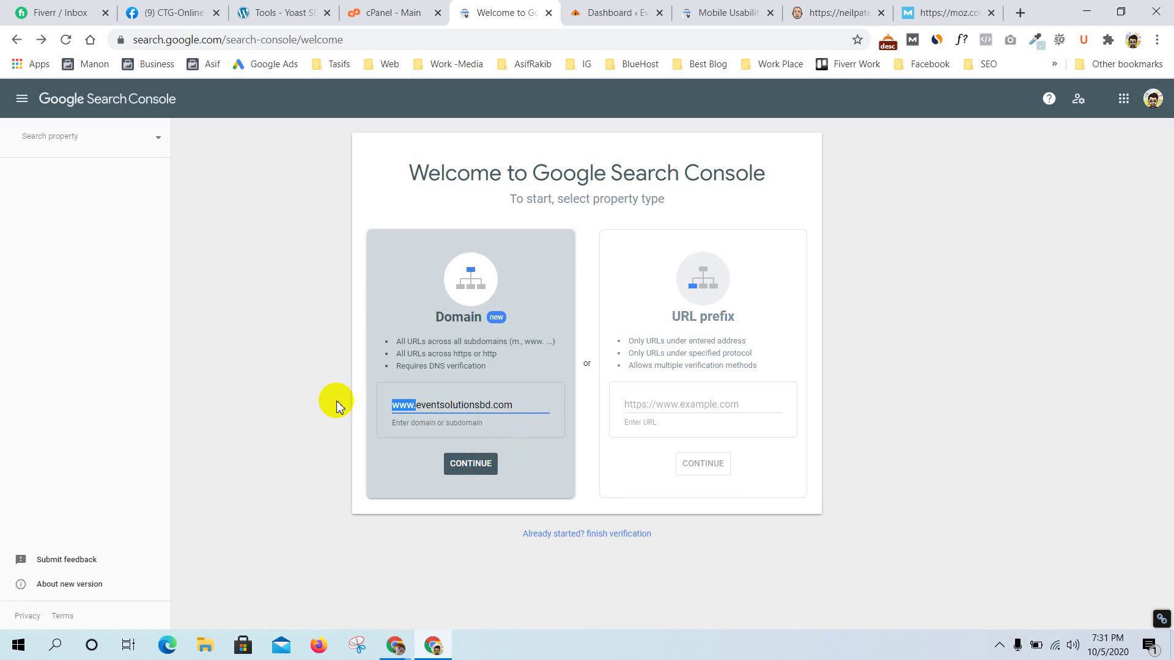
{"action": "key", "text": "BackSpace"}
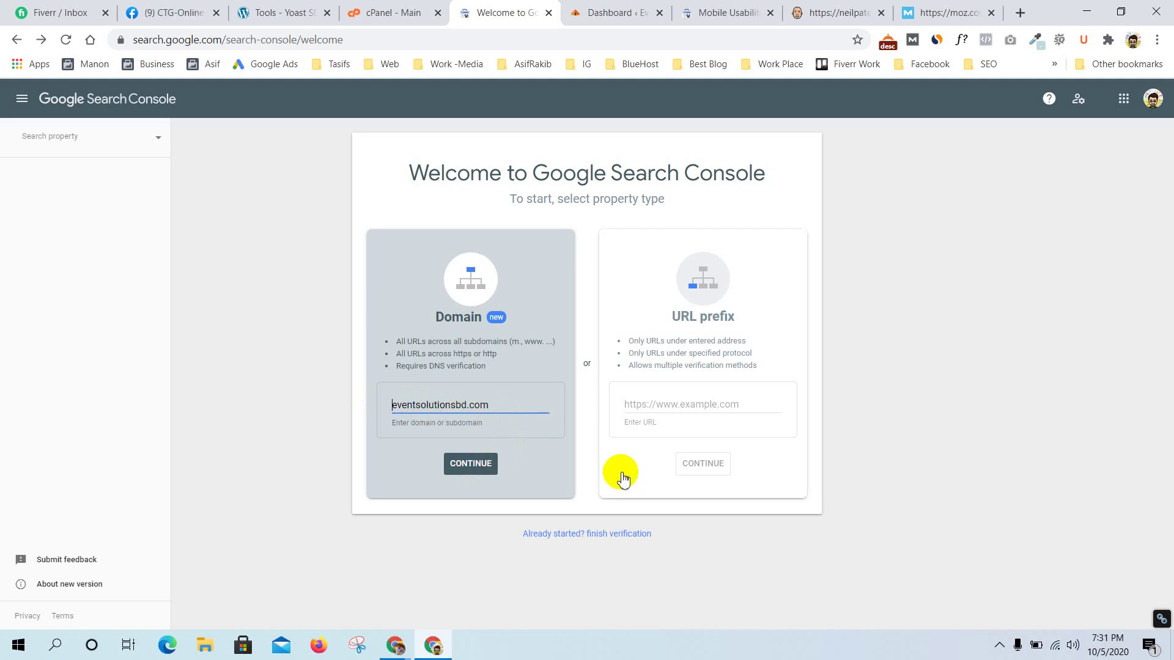
Continue with the eventsolutionsbd.com domain property and copy the TXT verification record for the DNS configuration
{"action": "left_click", "coordinate": [546, 490]}
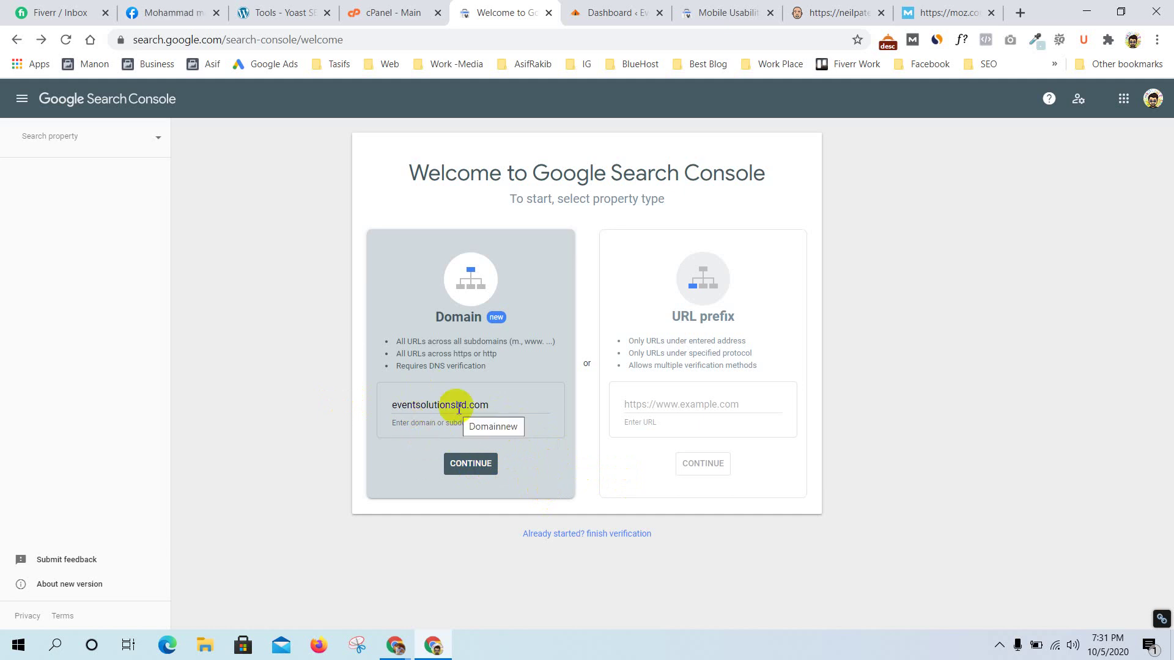
{"action": "left_click", "coordinate": [463, 460]}
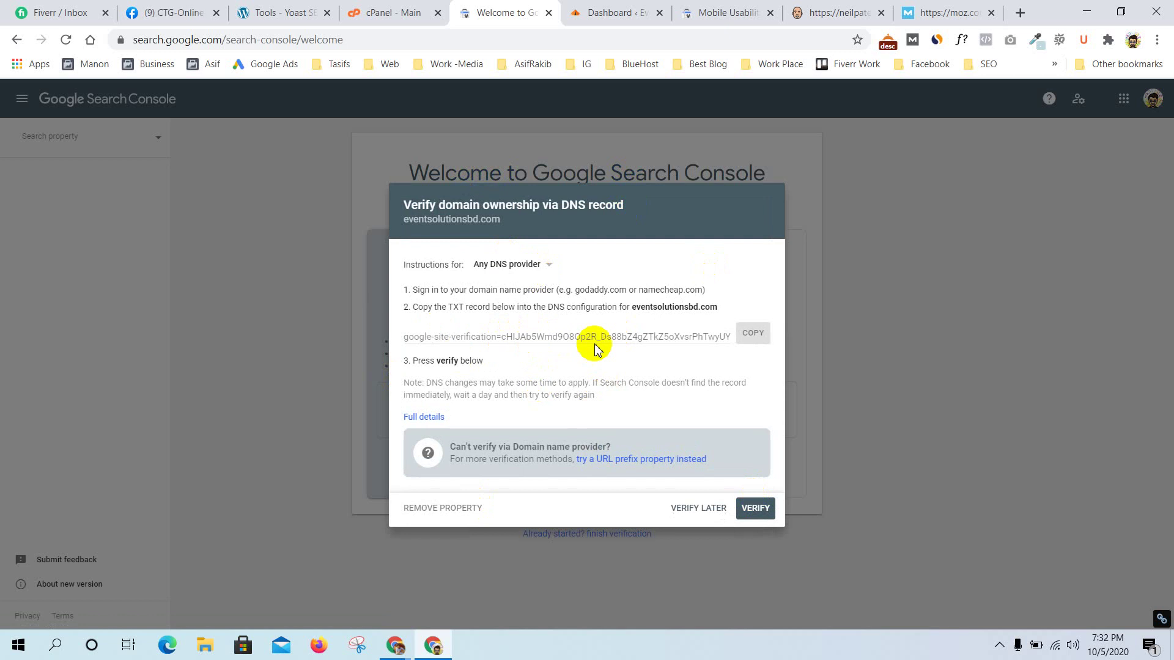
{"action": "left_click", "coordinate": [755, 335]}
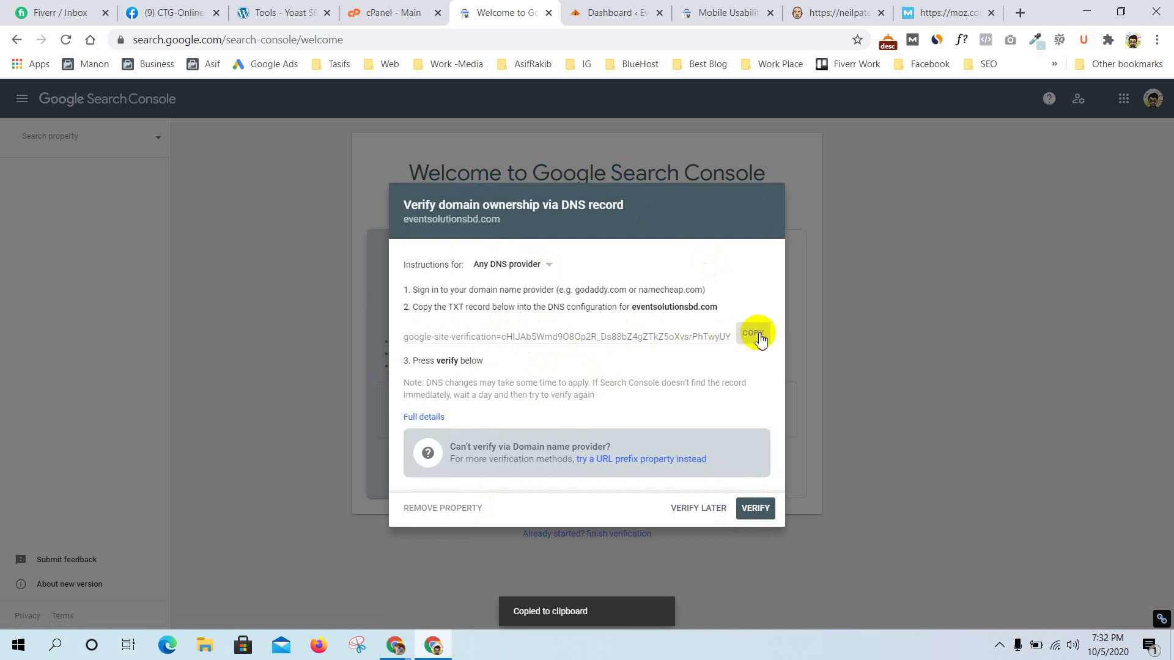
Switch to cPanel, open the Zone Editor and bring up the zone records of eventsolutionsbd.com for managing
{"action": "left_click", "coordinate": [396, 10]}
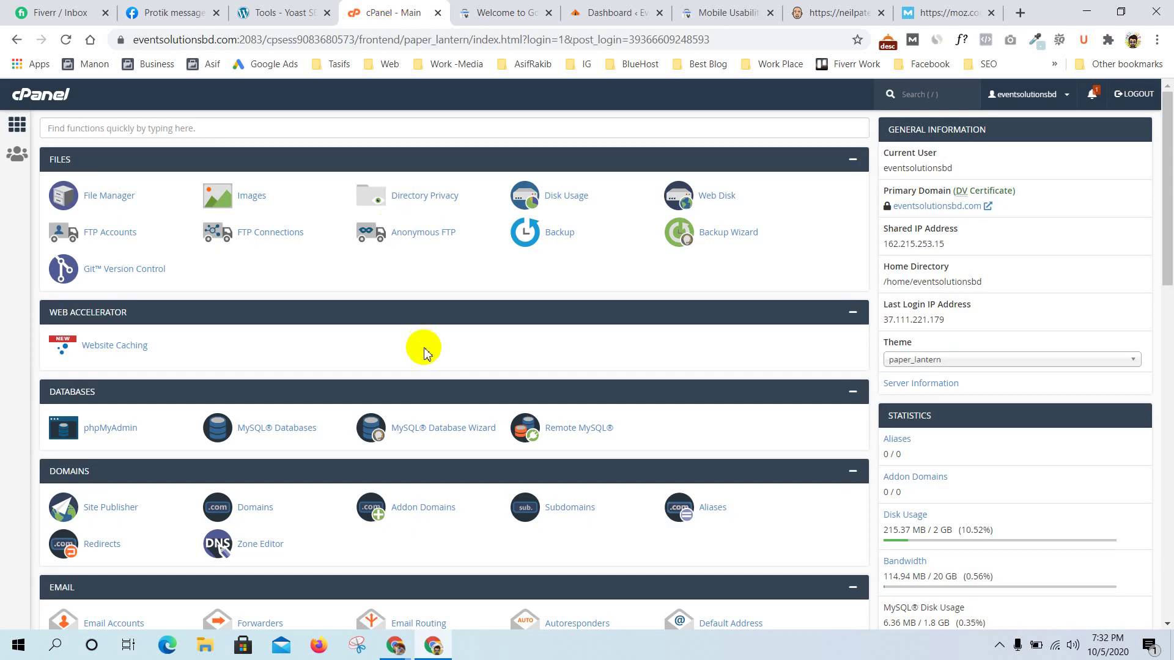
{"action": "scroll", "coordinate": [426, 354], "scroll_direction": "down", "scroll_amount": 1}
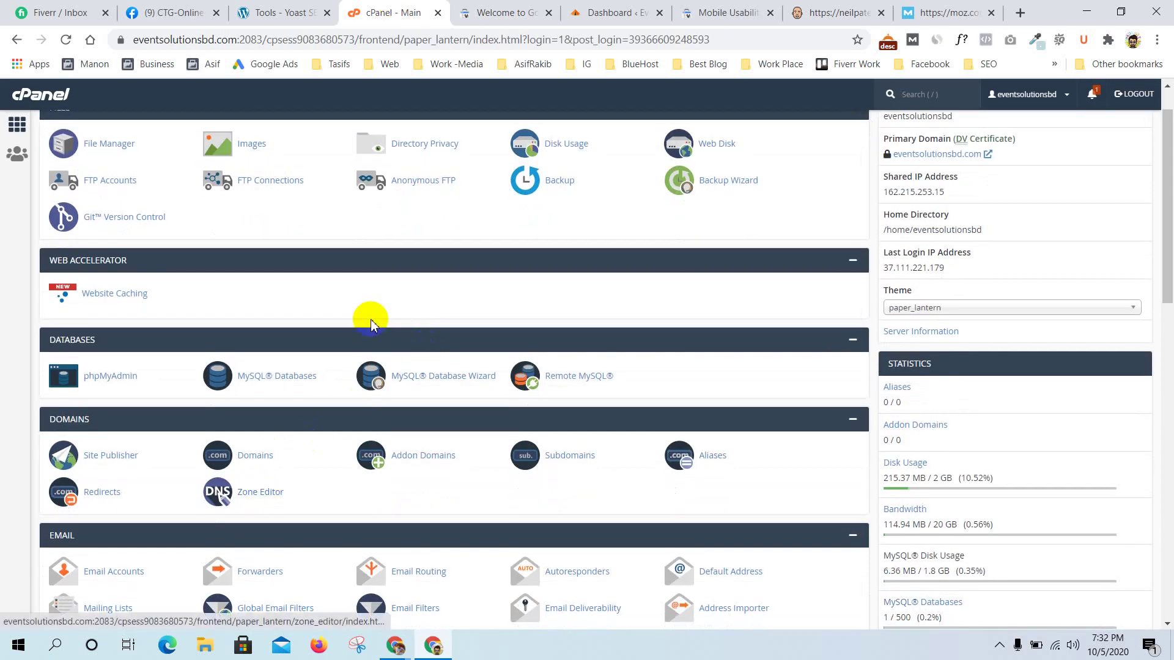
{"action": "scroll", "coordinate": [371, 325], "scroll_direction": "up", "scroll_amount": 1}
{"action": "scroll", "coordinate": [288, 214], "scroll_direction": "down", "scroll_amount": 3}
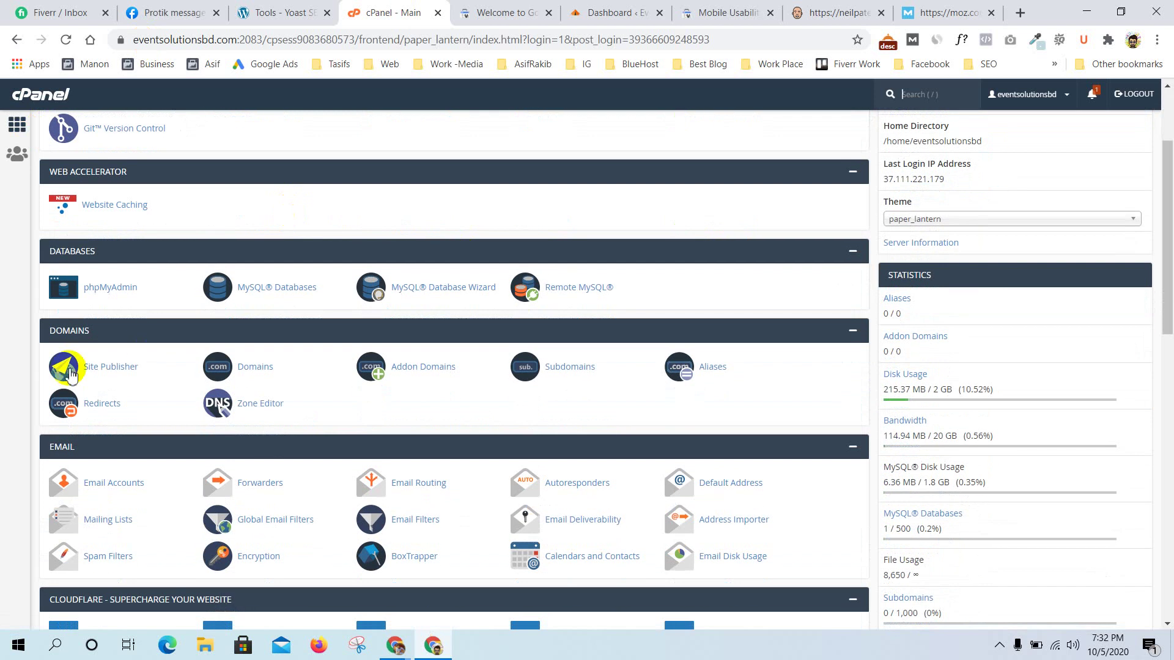
{"action": "left_click", "coordinate": [263, 411]}
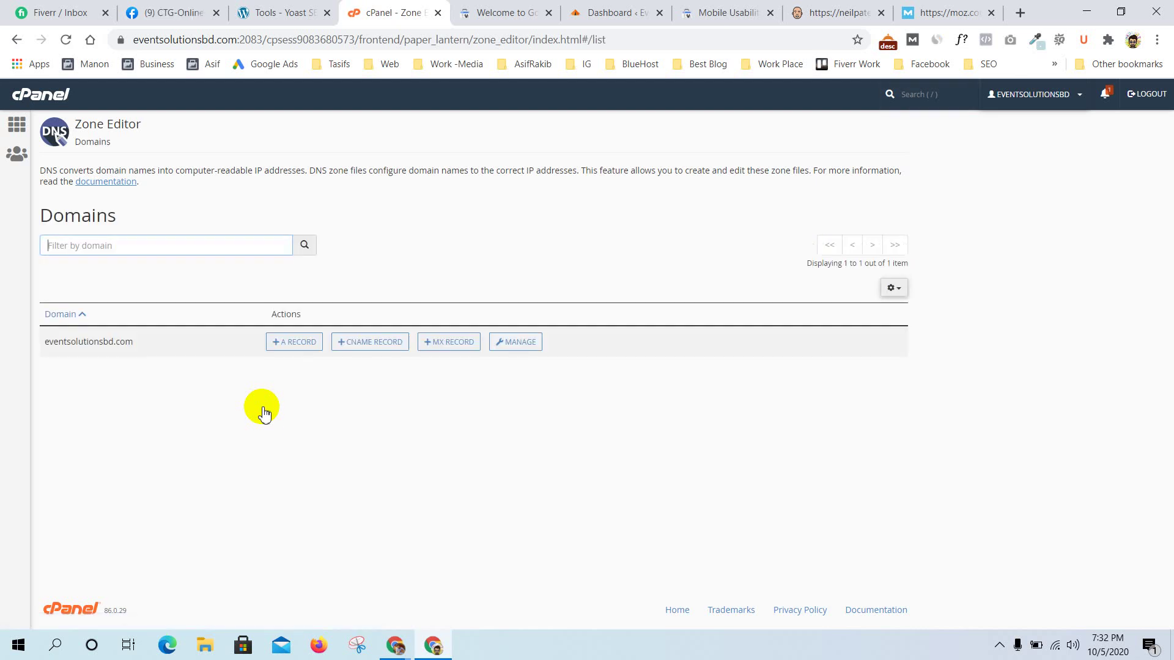
{"action": "left_click", "coordinate": [519, 346]}
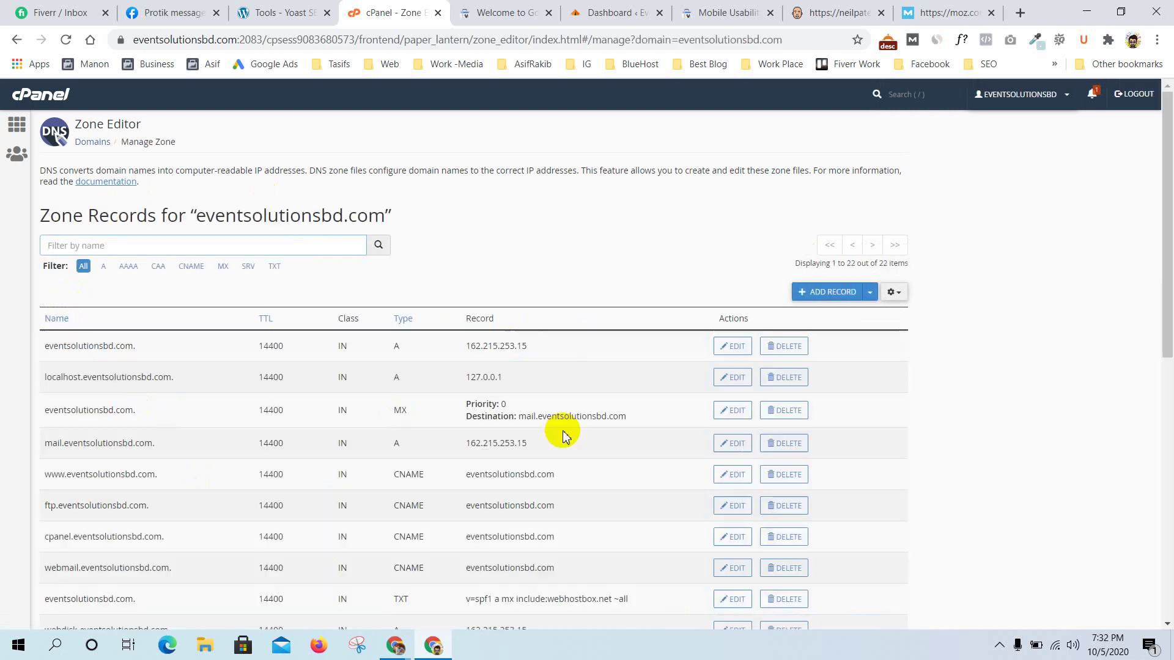
{"action": "scroll", "coordinate": [563, 433], "scroll_direction": "down", "scroll_amount": 3}
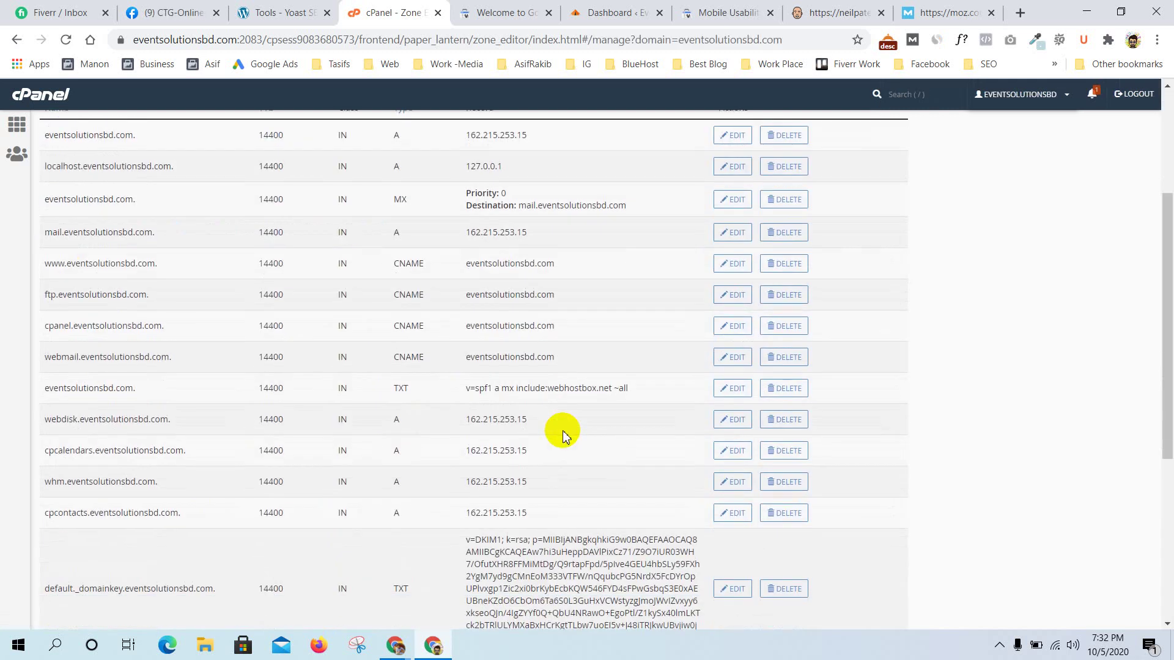
Filter the zone records to TXT and start a new record named eventsolutionsbd.com. with the type TXT
{"action": "scroll", "coordinate": [563, 433], "scroll_direction": "up", "scroll_amount": 3}
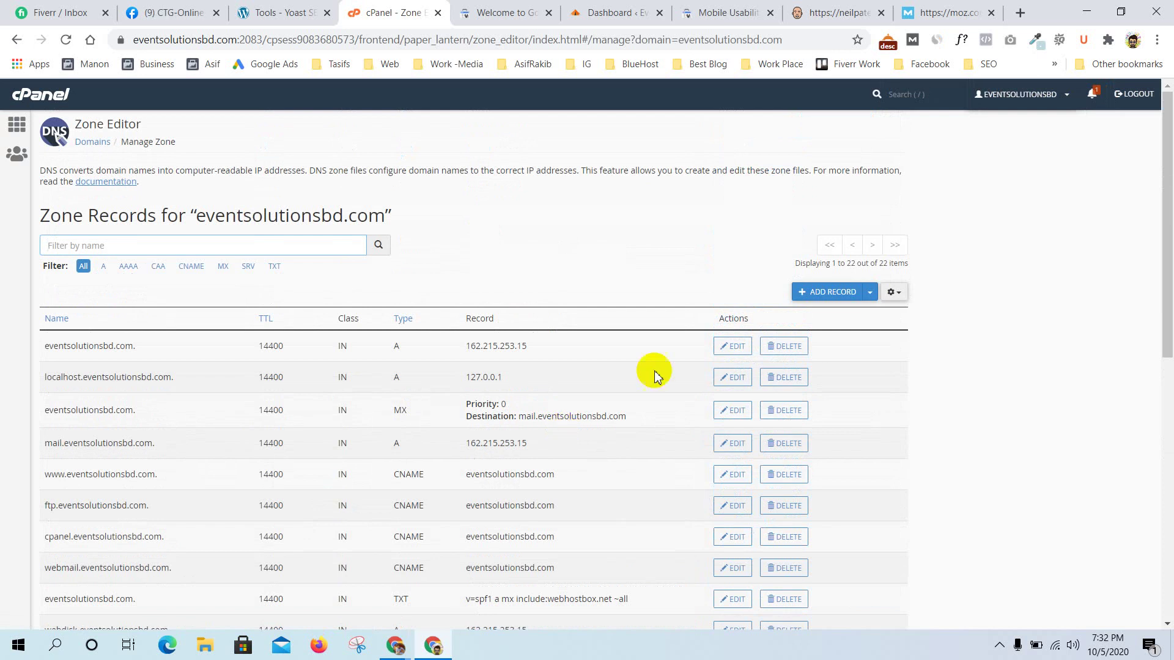
{"action": "left_click", "coordinate": [274, 266]}
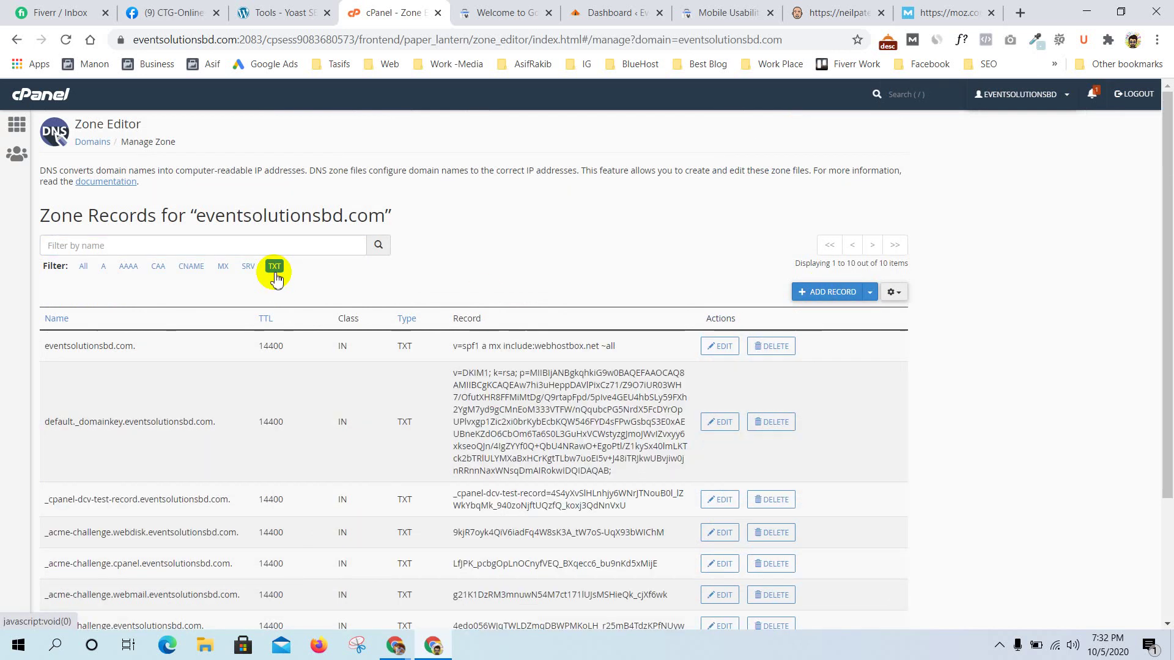
{"action": "left_click", "coordinate": [829, 292]}
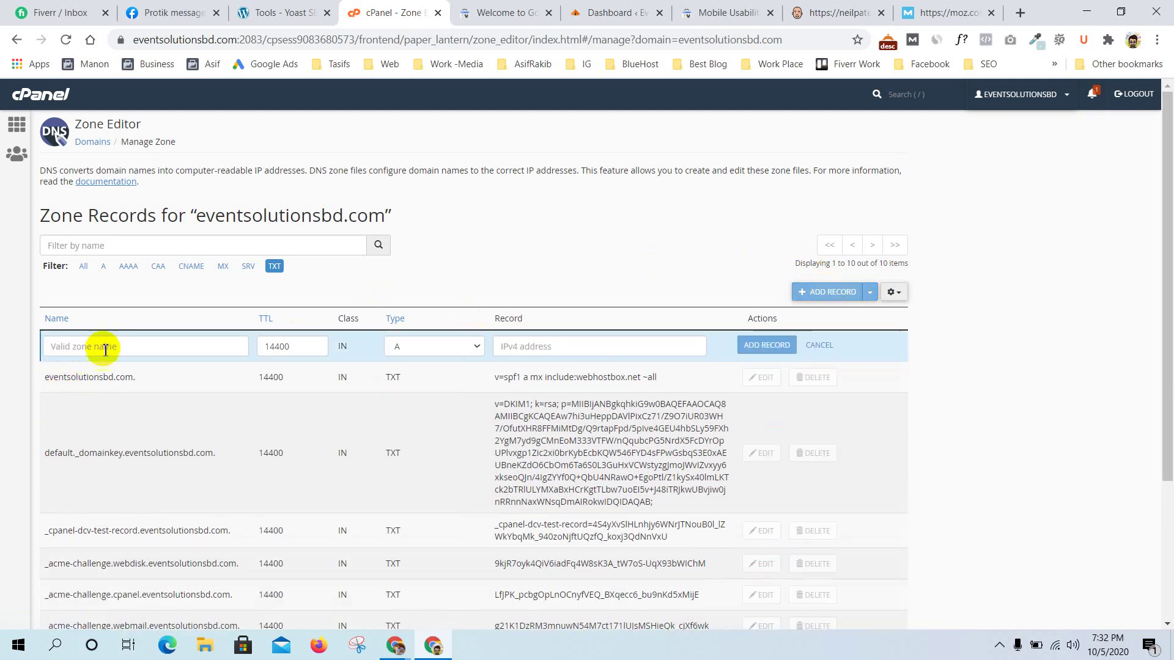
{"action": "left_click", "coordinate": [78, 348]}
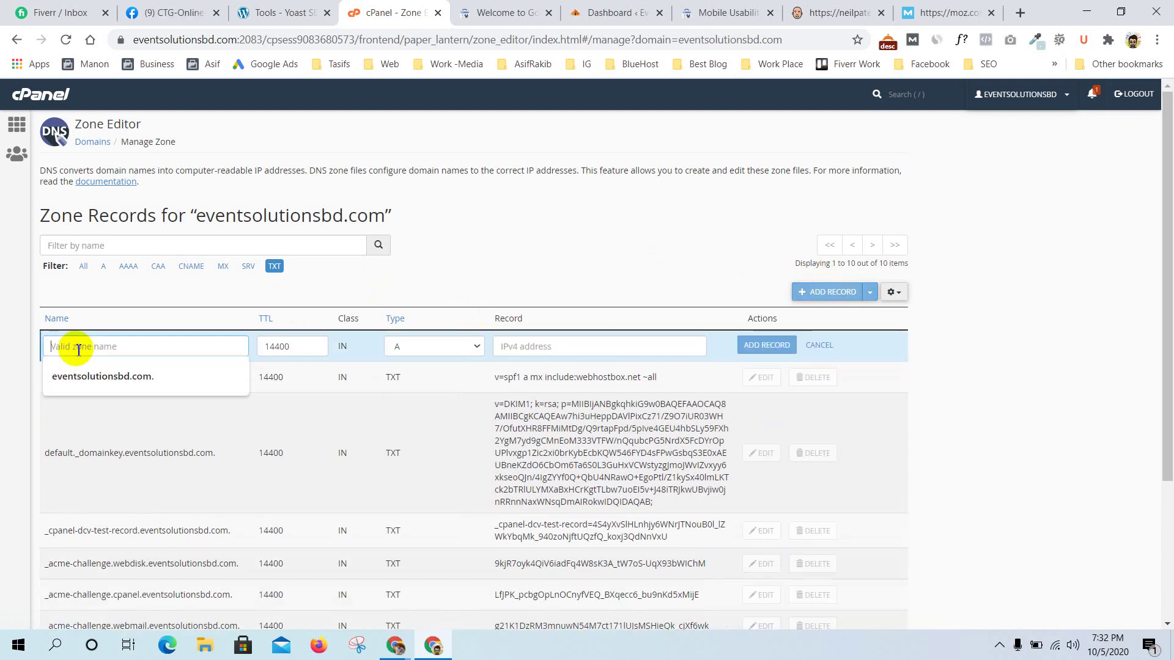
{"action": "left_click", "coordinate": [103, 379]}
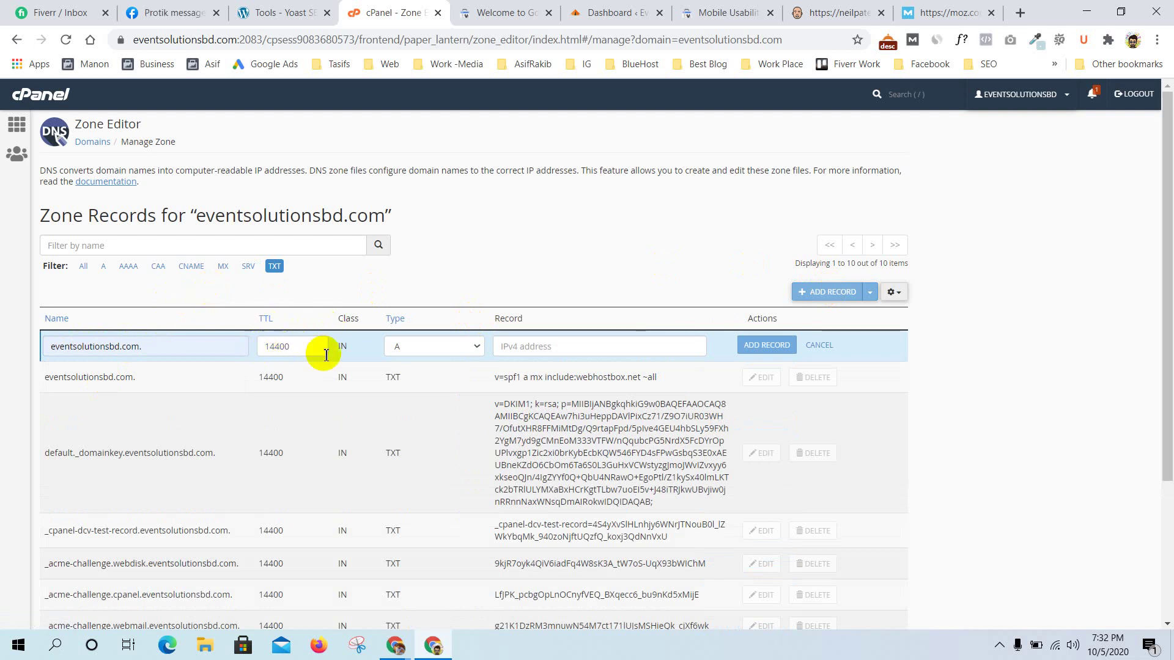
{"action": "left_click", "coordinate": [435, 349]}
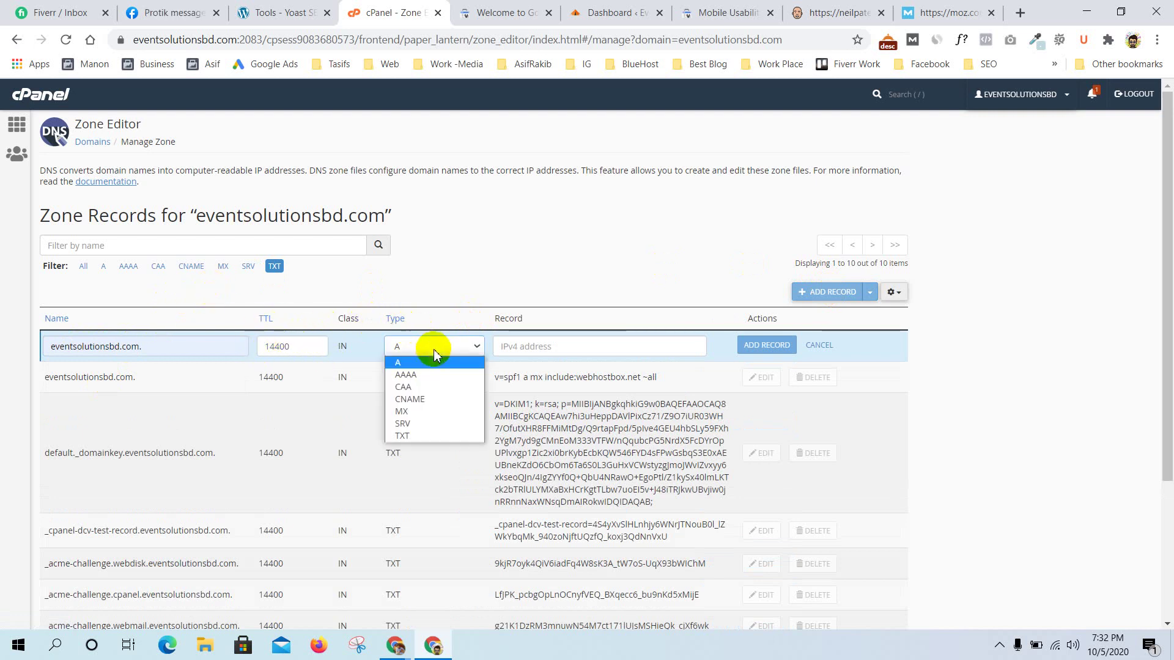
{"action": "left_click", "coordinate": [424, 437]}
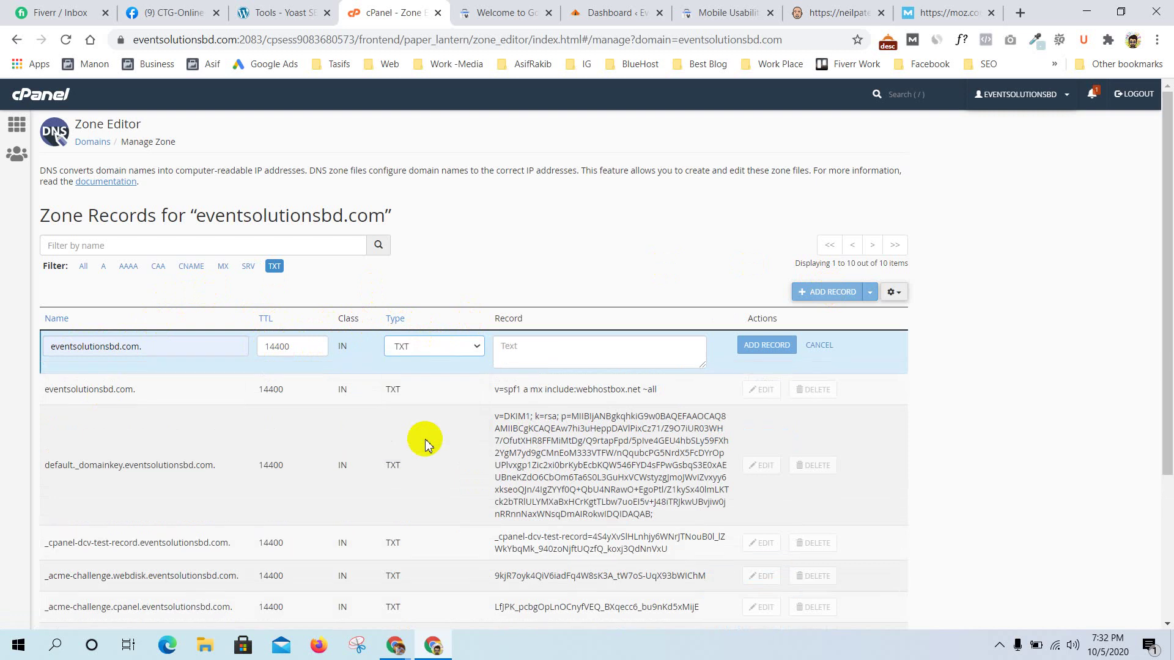
Copy the site verification value again from Search Console and paste it into the new TXT record's text in cPanel
{"action": "left_click", "coordinate": [540, 347]}
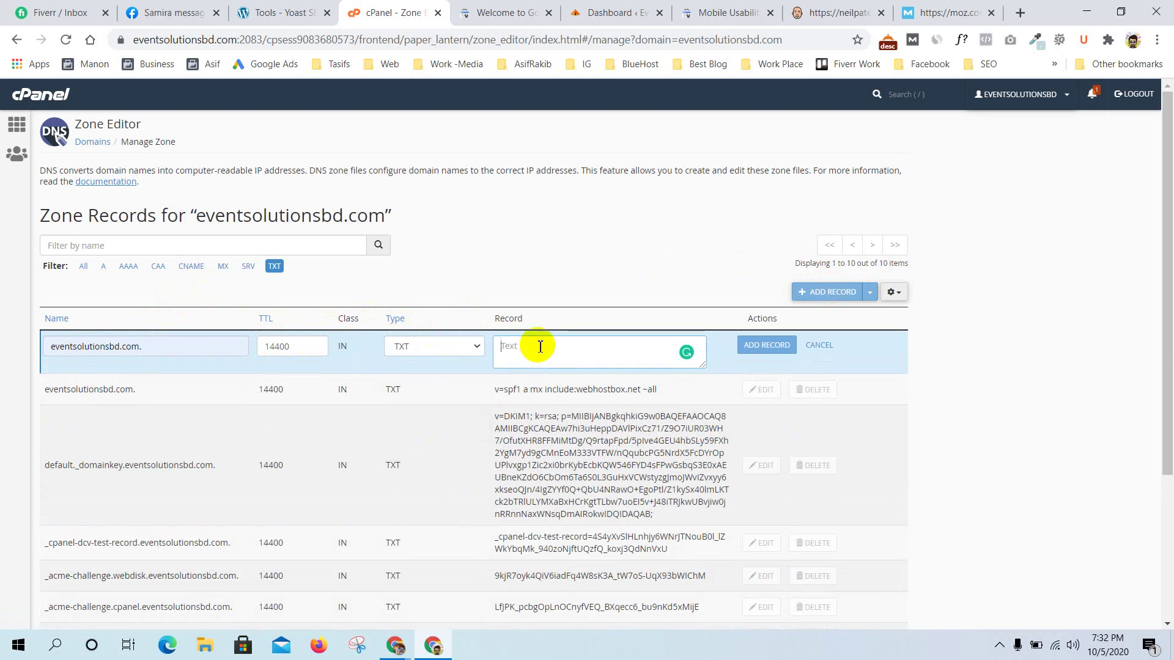
{"action": "key", "text": "ctrl+v"}
{"action": "left_click", "coordinate": [523, 7]}
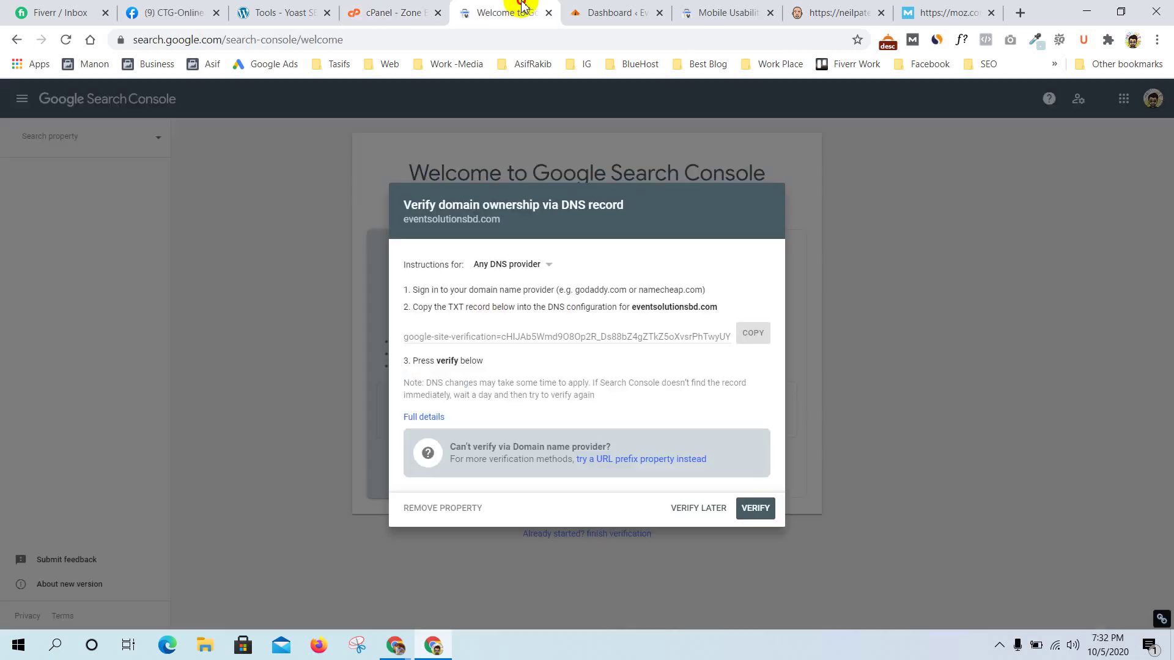
{"action": "left_click", "coordinate": [743, 335]}
{"action": "left_click", "coordinate": [394, 11]}
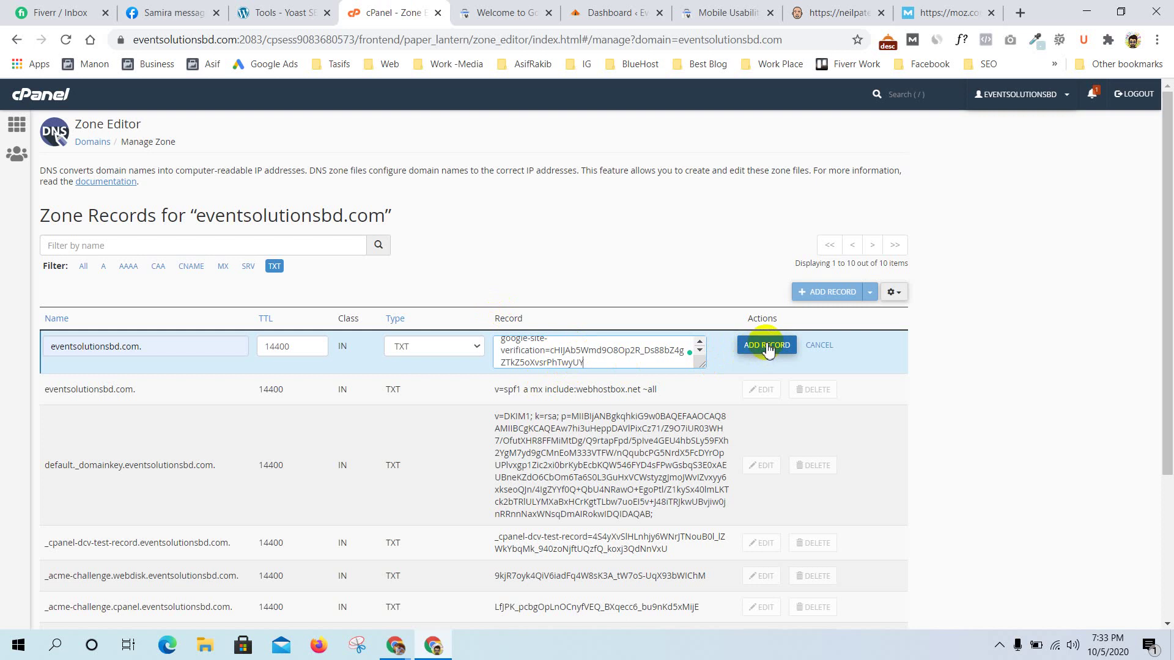
Review the DNS verification dialog in Search Console alongside the unsaved TXT record in cPanel
{"action": "left_click", "coordinate": [501, 12]}
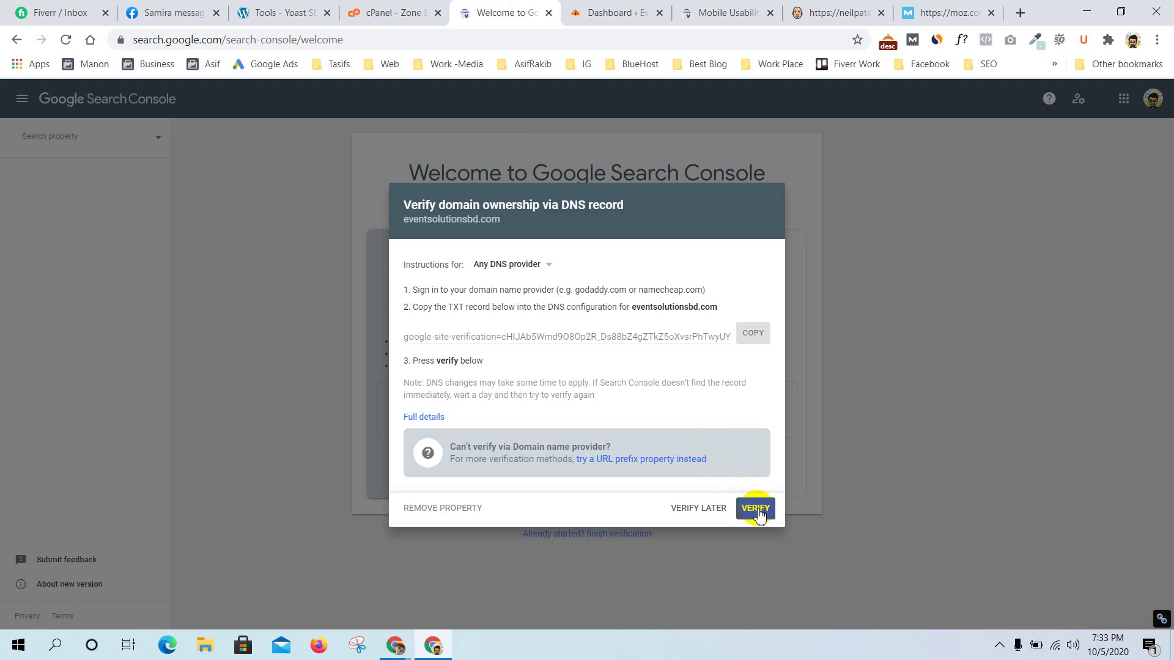
{"action": "left_click", "coordinate": [404, 10]}
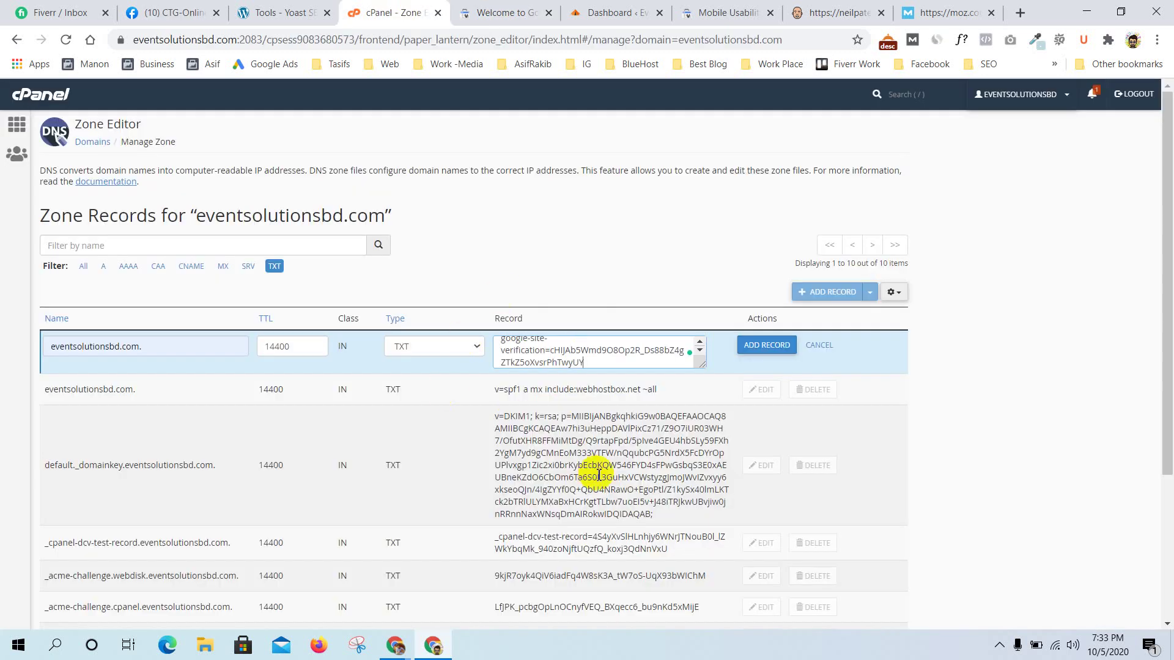
{"action": "left_click", "coordinate": [480, 11]}
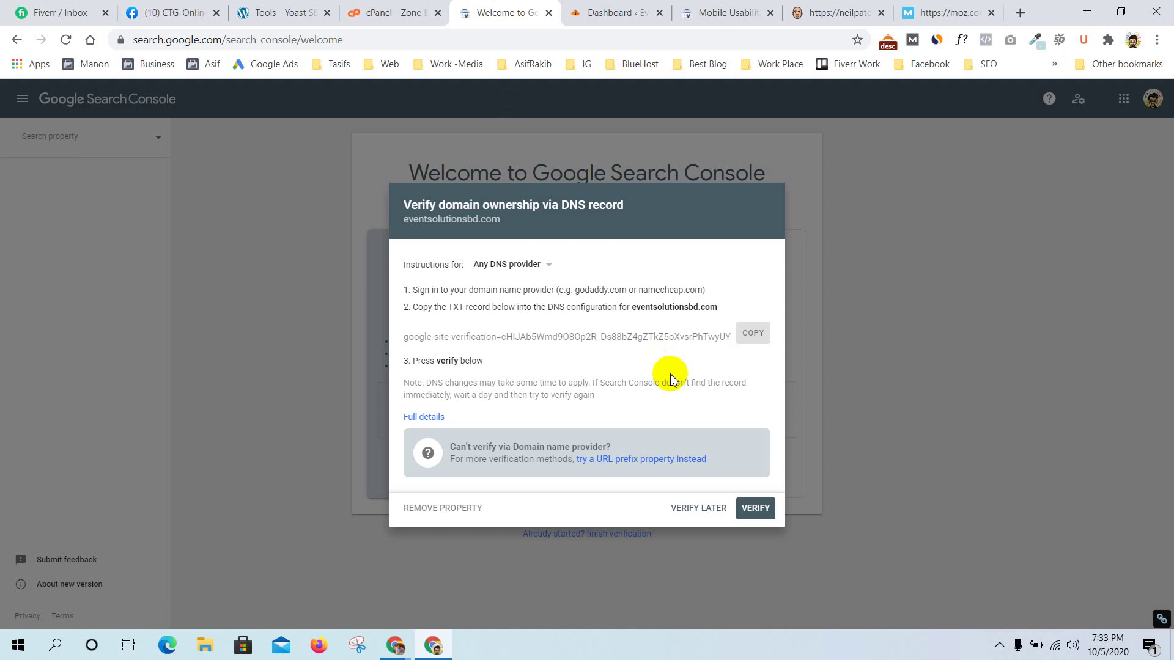
{"action": "left_click", "coordinate": [404, 11]}
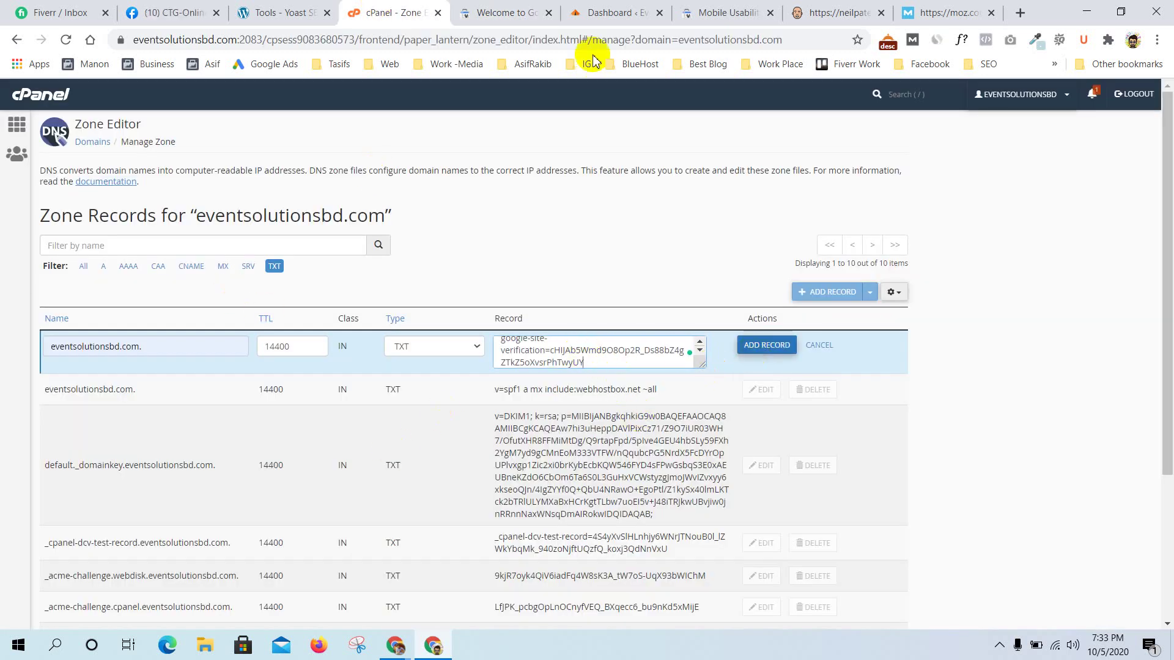
Return to Search Console and remove the unverified eventsolutionsbd.com property from the account
{"action": "left_click", "coordinate": [513, 8]}
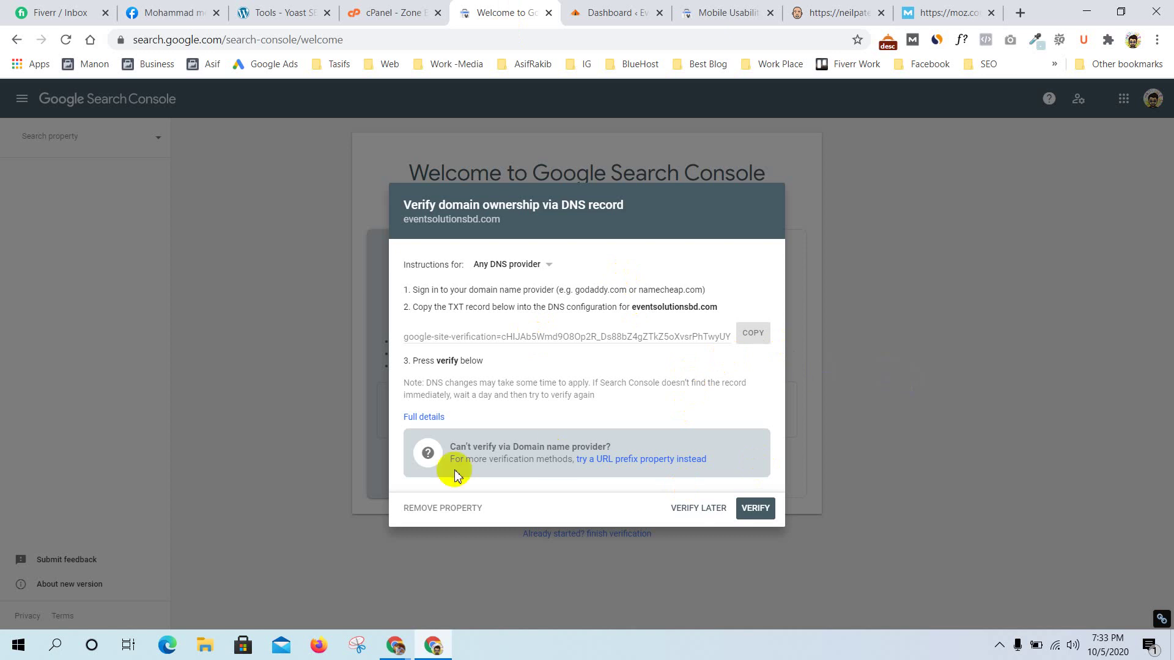
{"action": "left_click", "coordinate": [431, 510]}
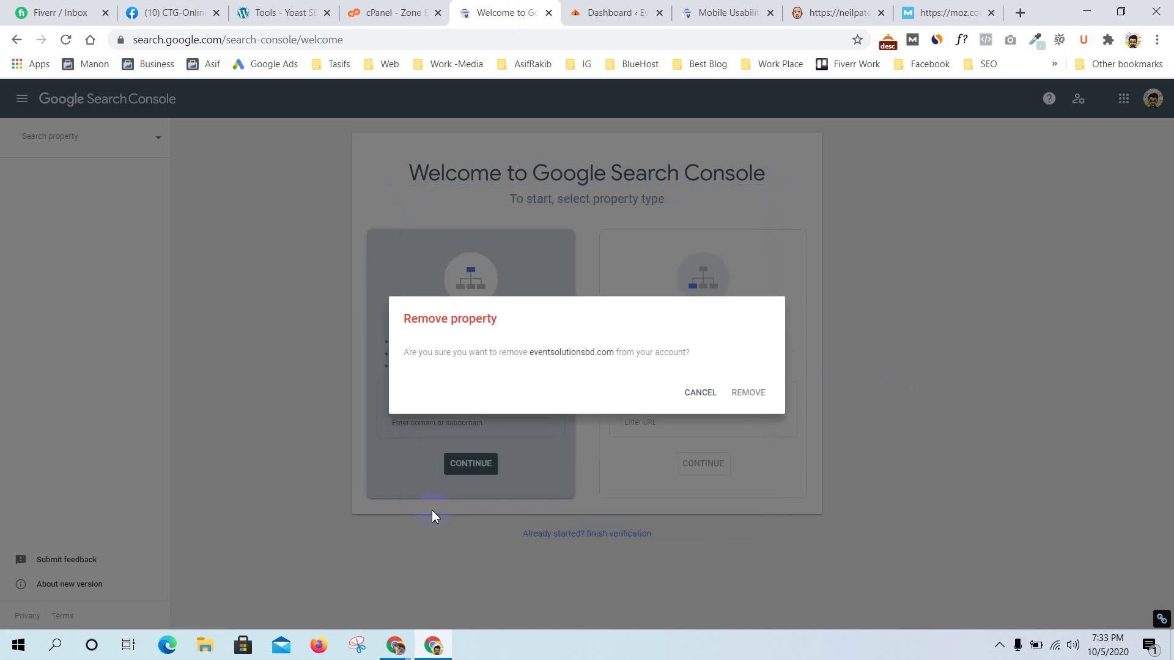
{"action": "left_click", "coordinate": [750, 393]}
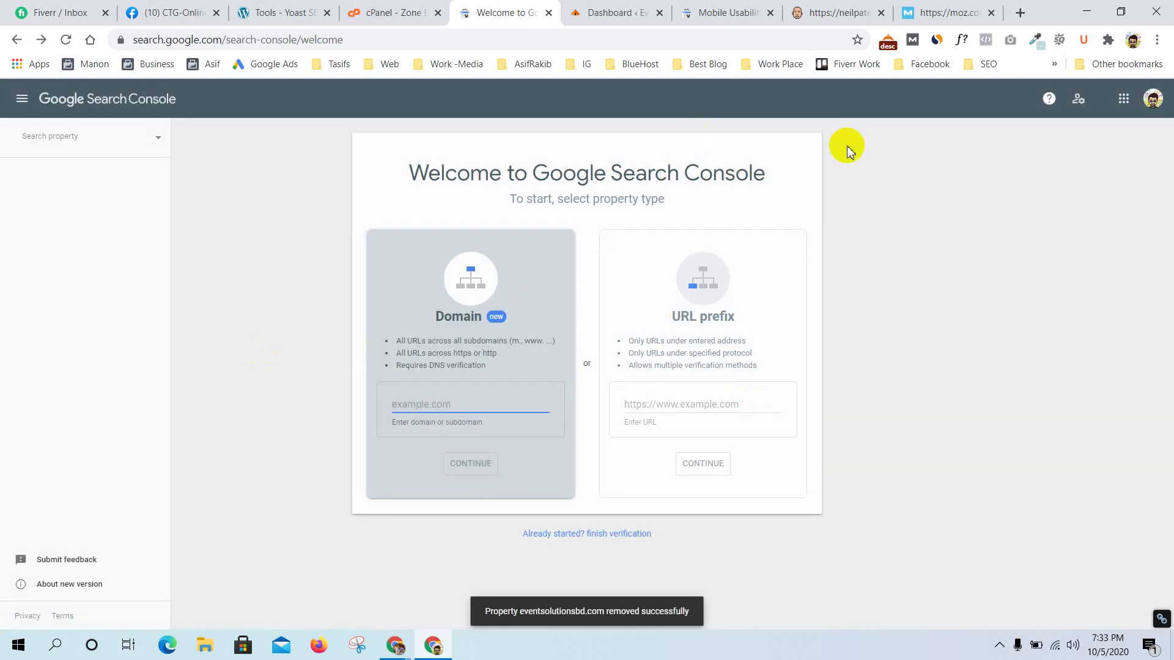
{"action": "left_click", "coordinate": [1033, 242]}
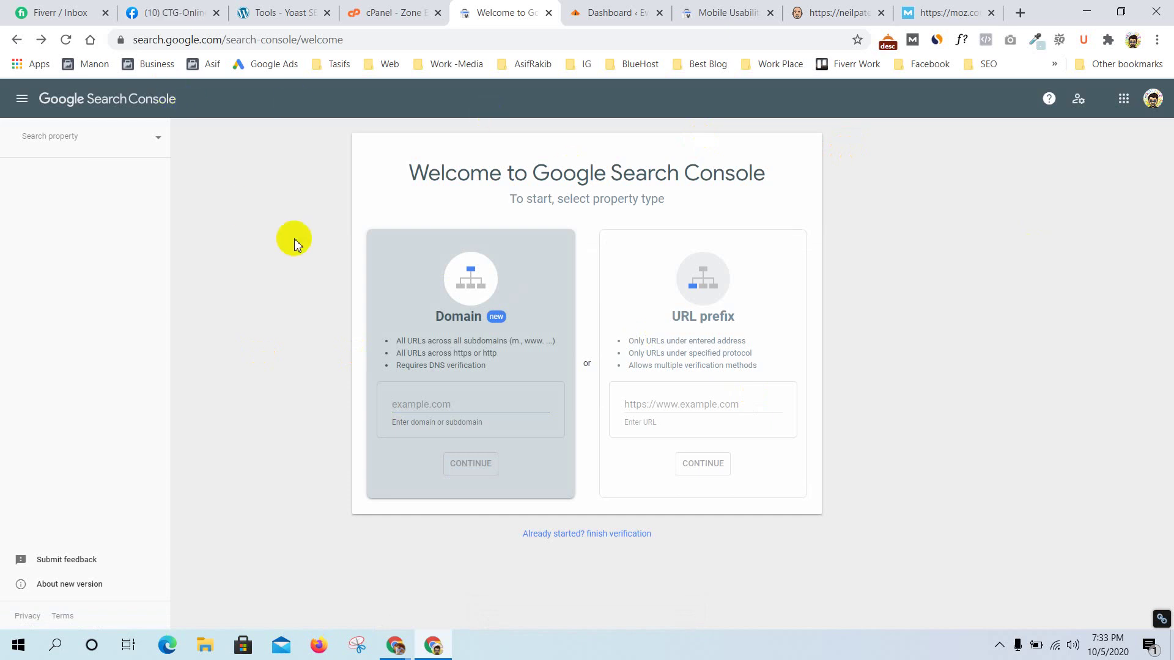
Open the blogspot.com domain property in Search Console and look over the list of available properties
{"action": "left_click", "coordinate": [100, 138]}
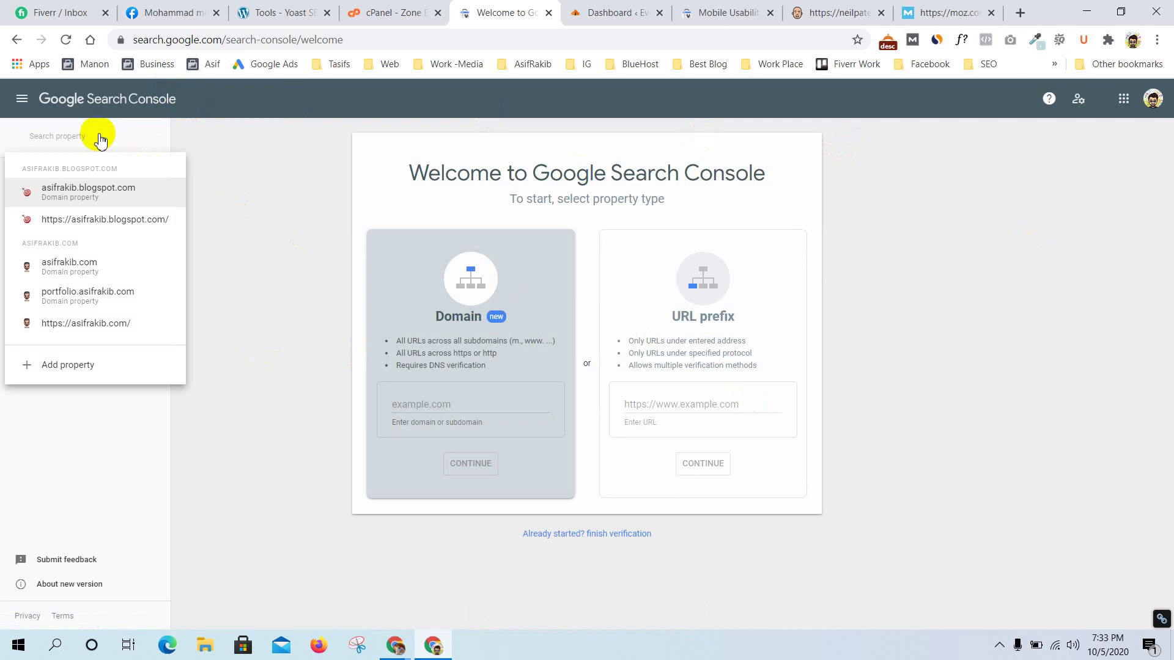
{"action": "left_click", "coordinate": [96, 185]}
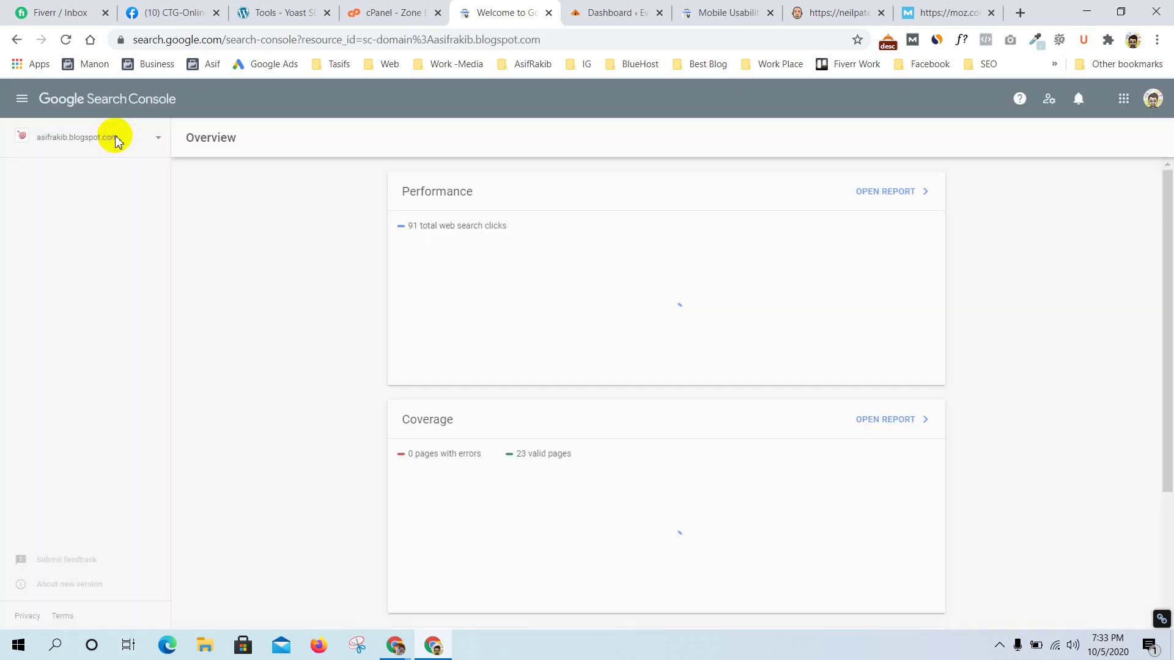
{"action": "left_click", "coordinate": [116, 138]}
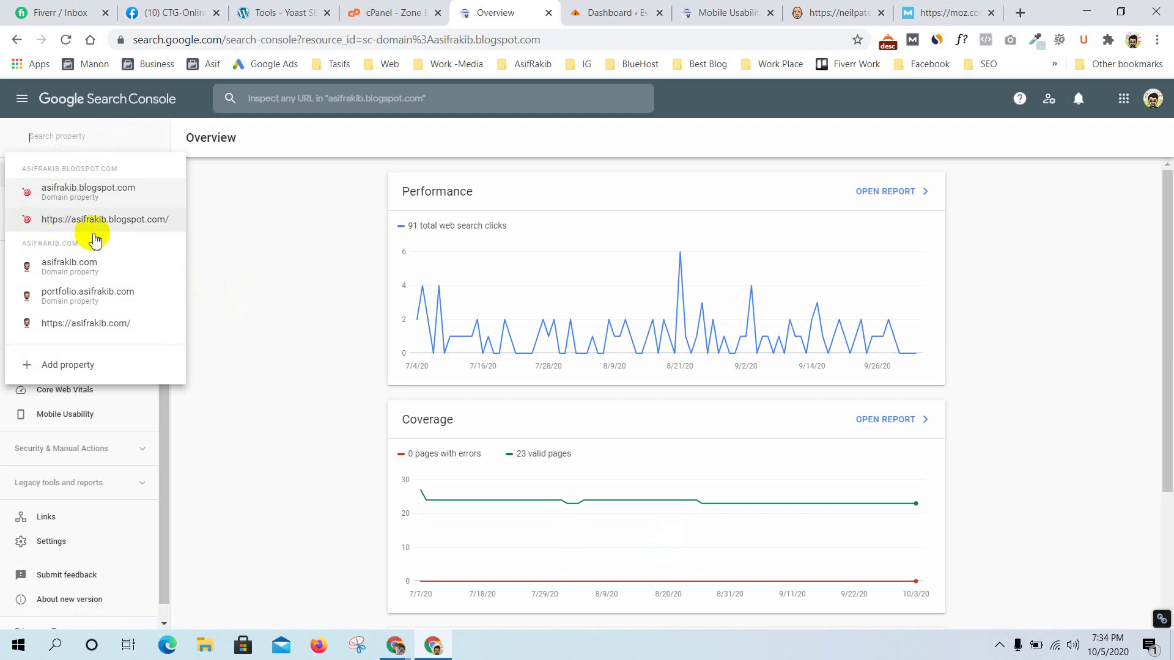
{"action": "left_click", "coordinate": [232, 341]}
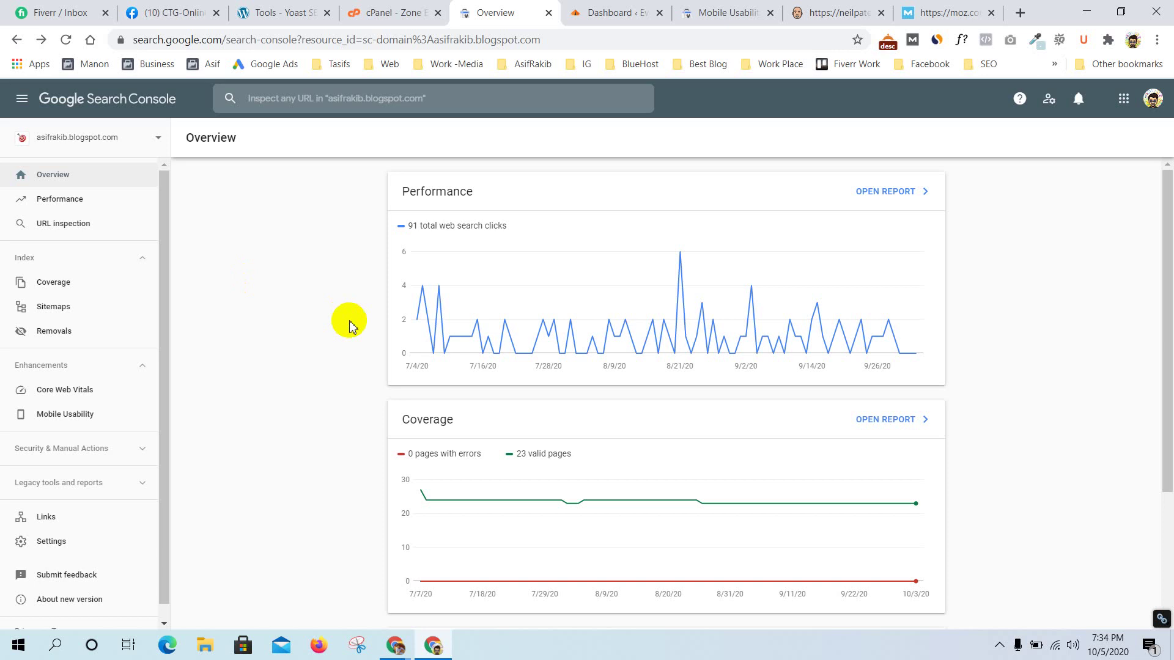
{"action": "left_click", "coordinate": [389, 12]}
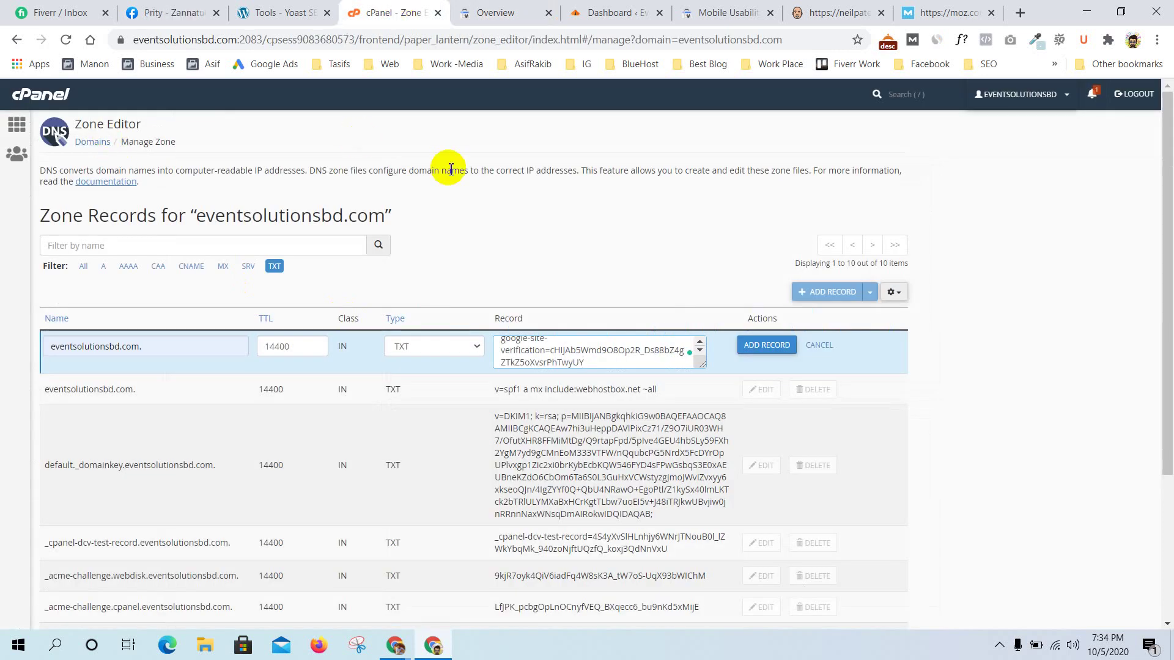
{"action": "left_click", "coordinate": [477, 6]}
{"action": "left_click", "coordinate": [364, 7]}
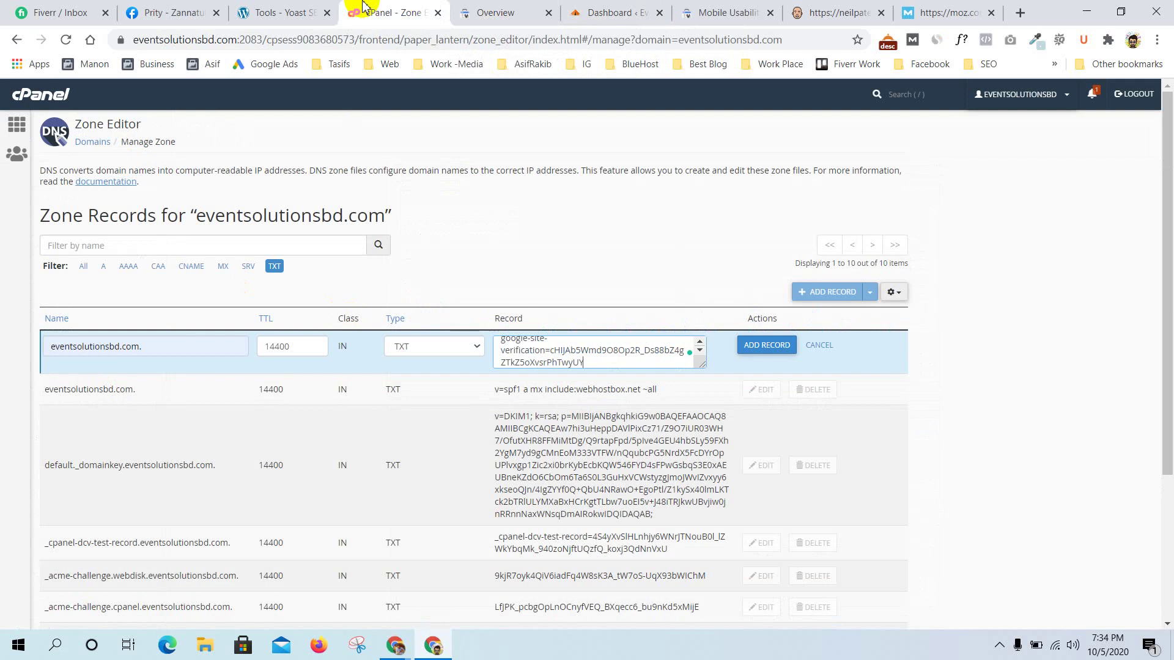
{"action": "left_click", "coordinate": [468, 7]}
{"action": "left_click", "coordinate": [376, 12]}
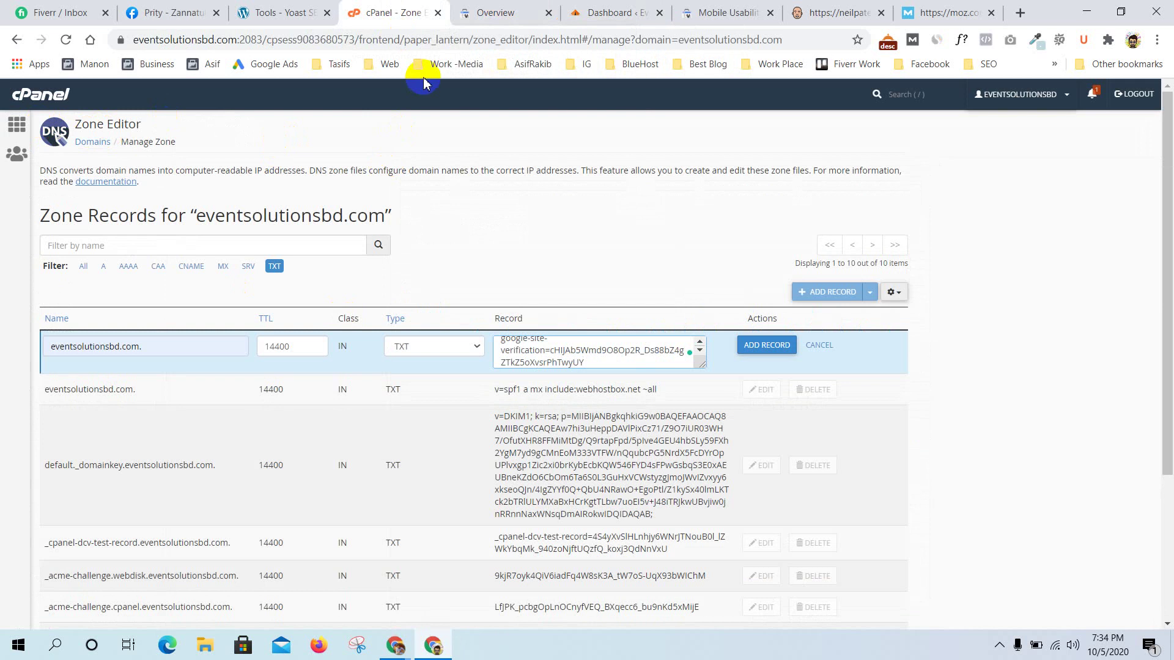
{"action": "left_click", "coordinate": [523, 11]}
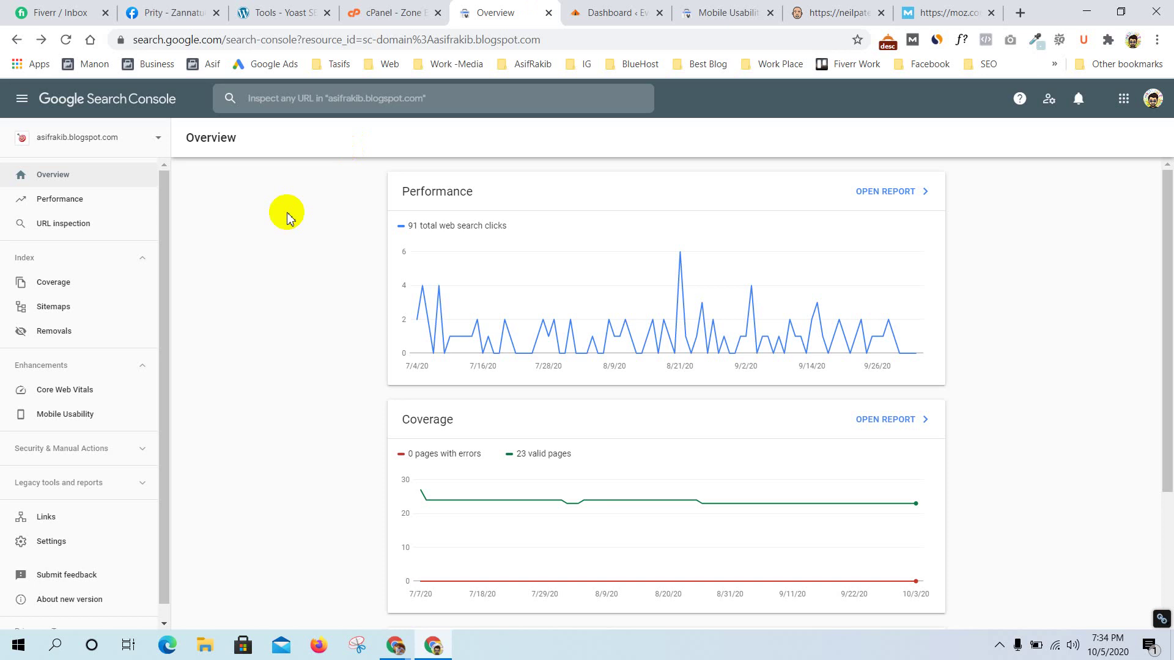
{"action": "left_click", "coordinate": [407, 7]}
{"action": "left_click", "coordinate": [484, 12]}
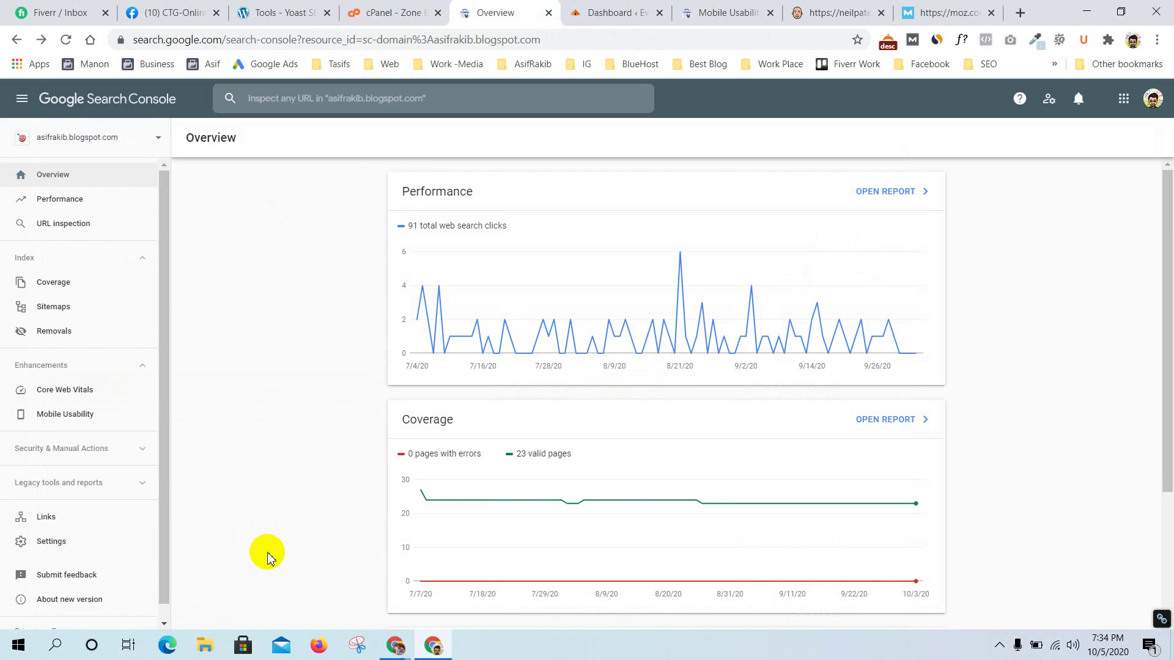
Switch to Google Meet, admit the waiting participant and open the meeting chat
{"action": "mouse_move", "coordinate": [389, 653]}
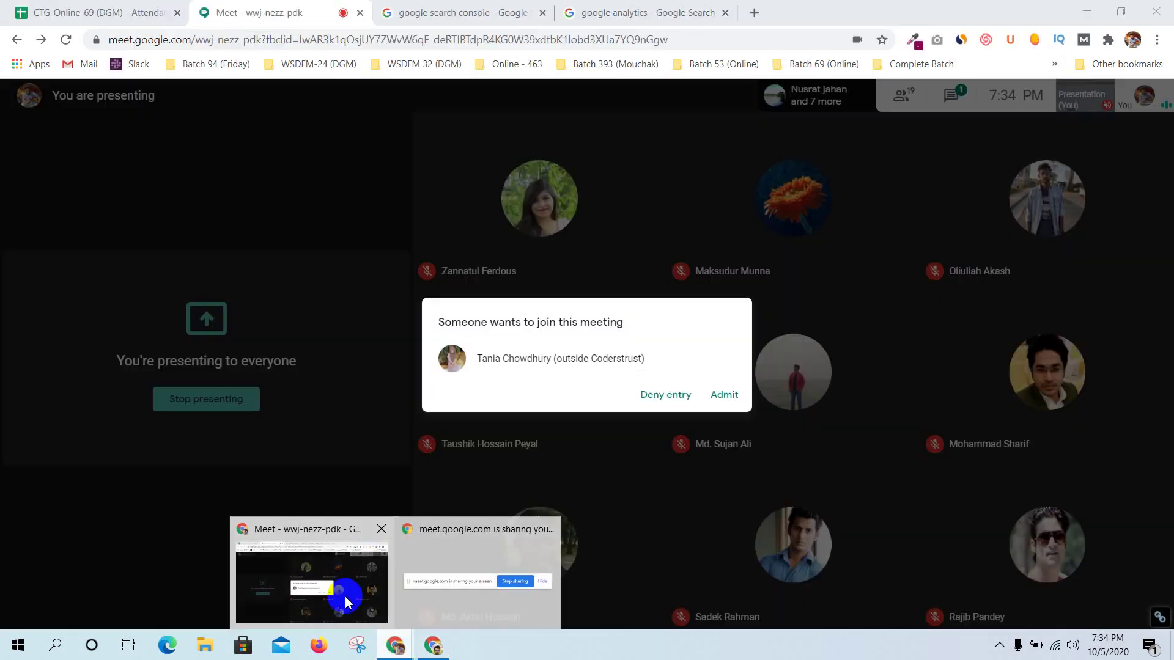
{"action": "left_click", "coordinate": [340, 600]}
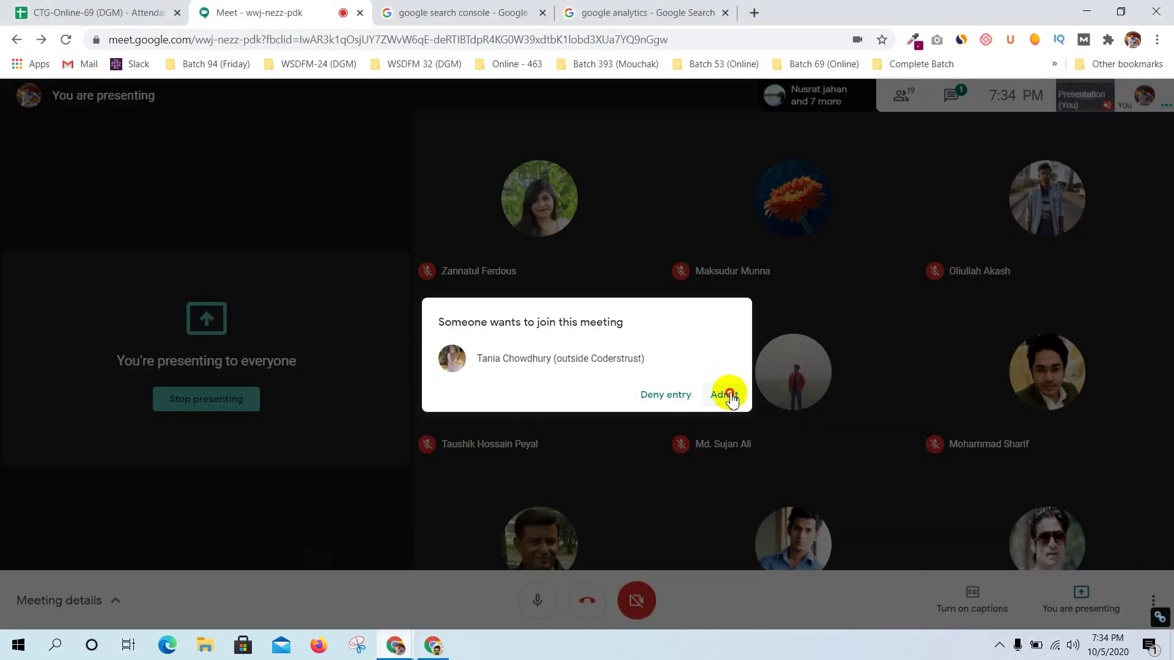
{"action": "left_click", "coordinate": [726, 394]}
{"action": "left_click", "coordinate": [950, 97]}
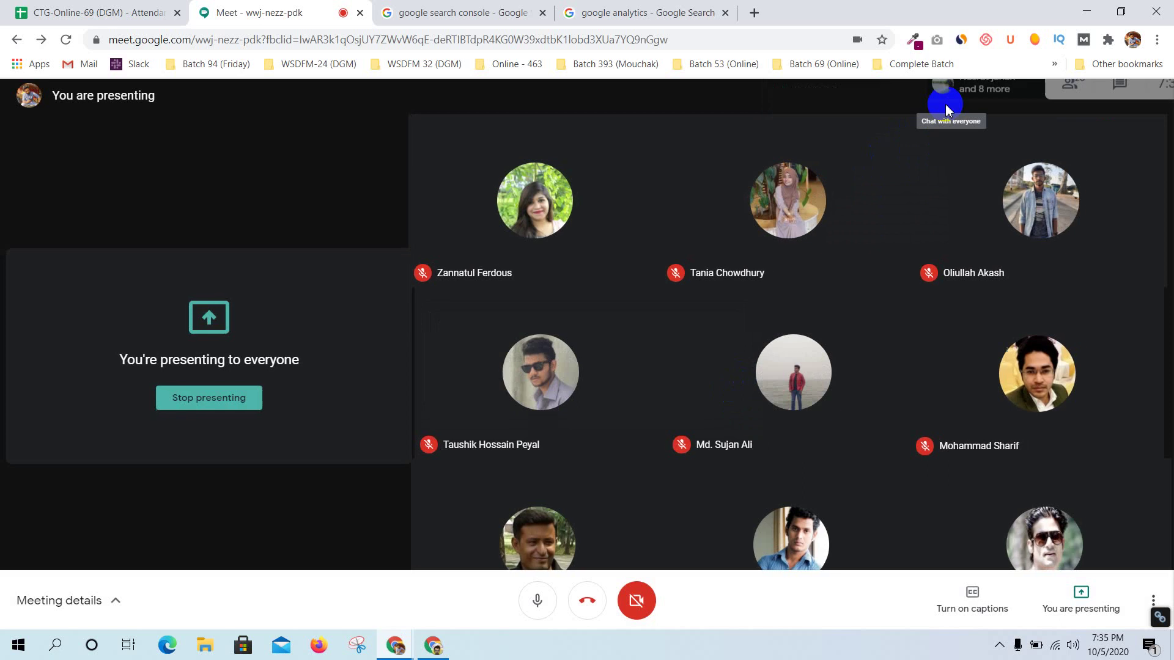
{"action": "mouse_move", "coordinate": [783, 438]}
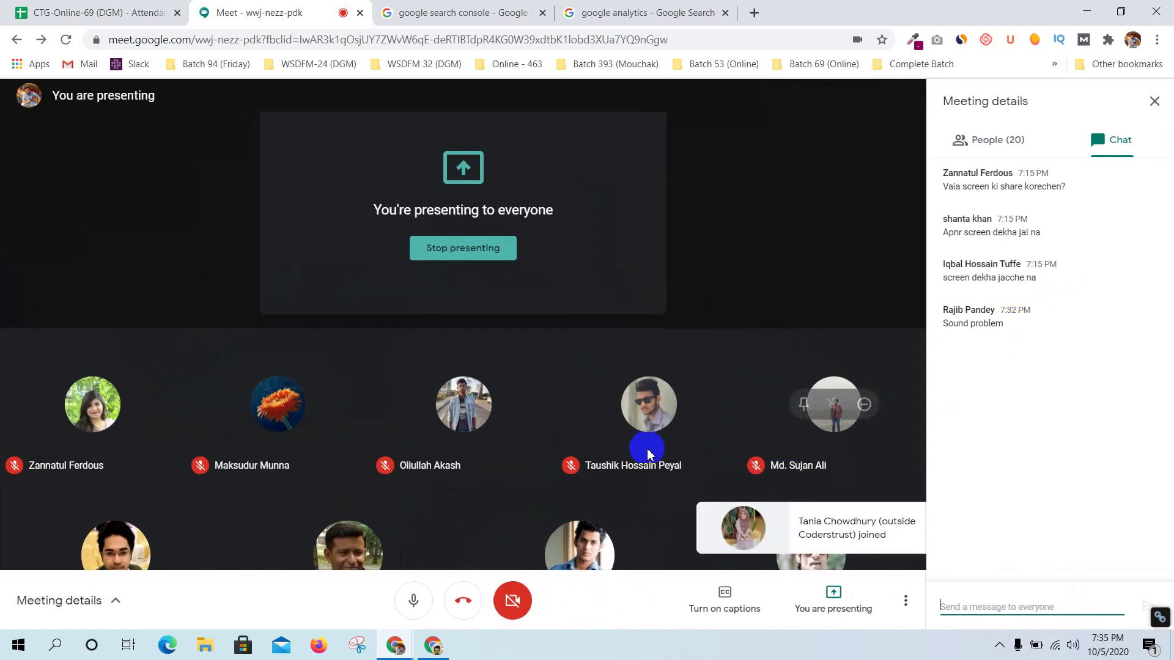
Return to Search Console, review the blogspot property's Overview and Performance reports, and bring up URL inspection
{"action": "left_click", "coordinate": [432, 645]}
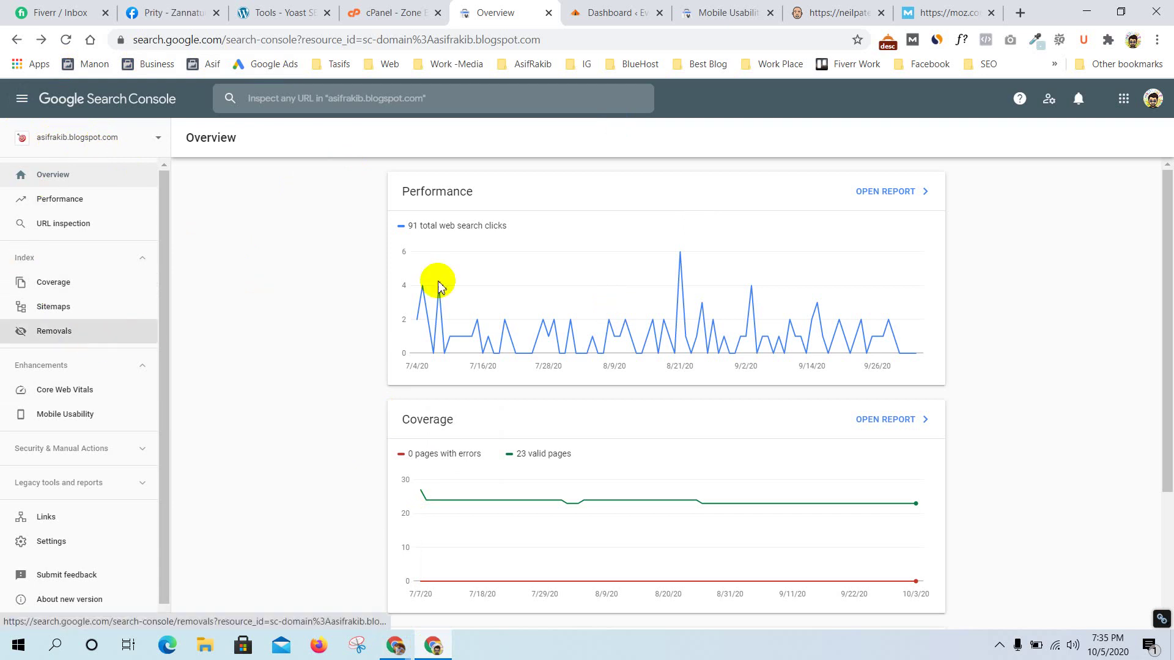
{"action": "scroll", "coordinate": [471, 396], "scroll_direction": "down", "scroll_amount": 3}
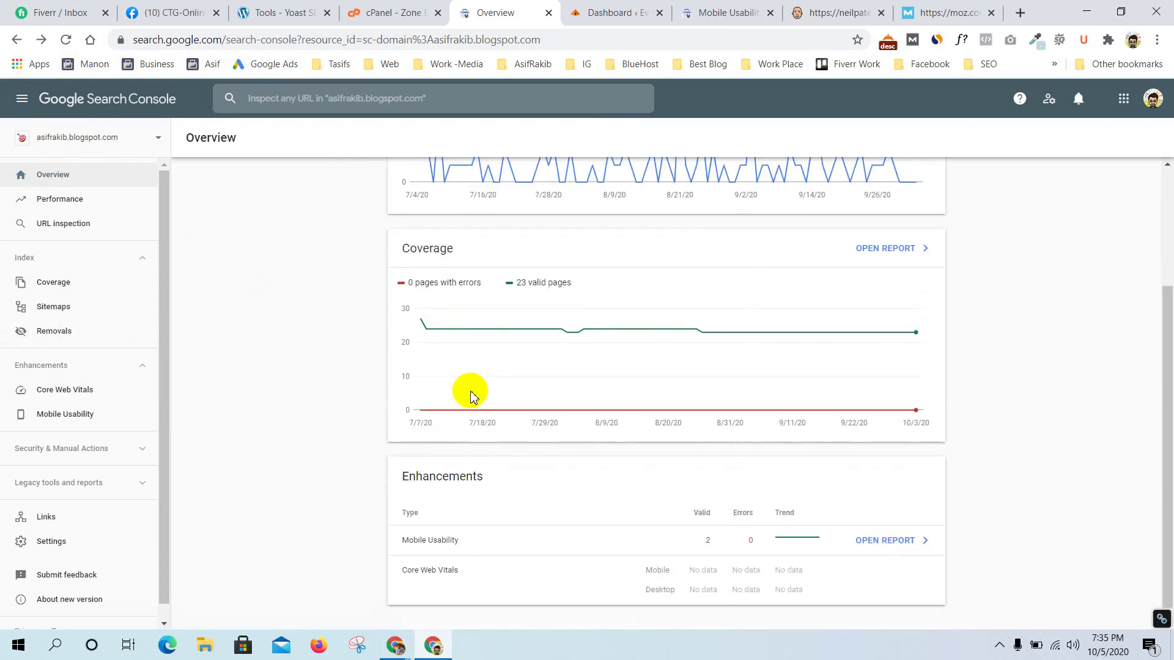
{"action": "left_click", "coordinate": [75, 208]}
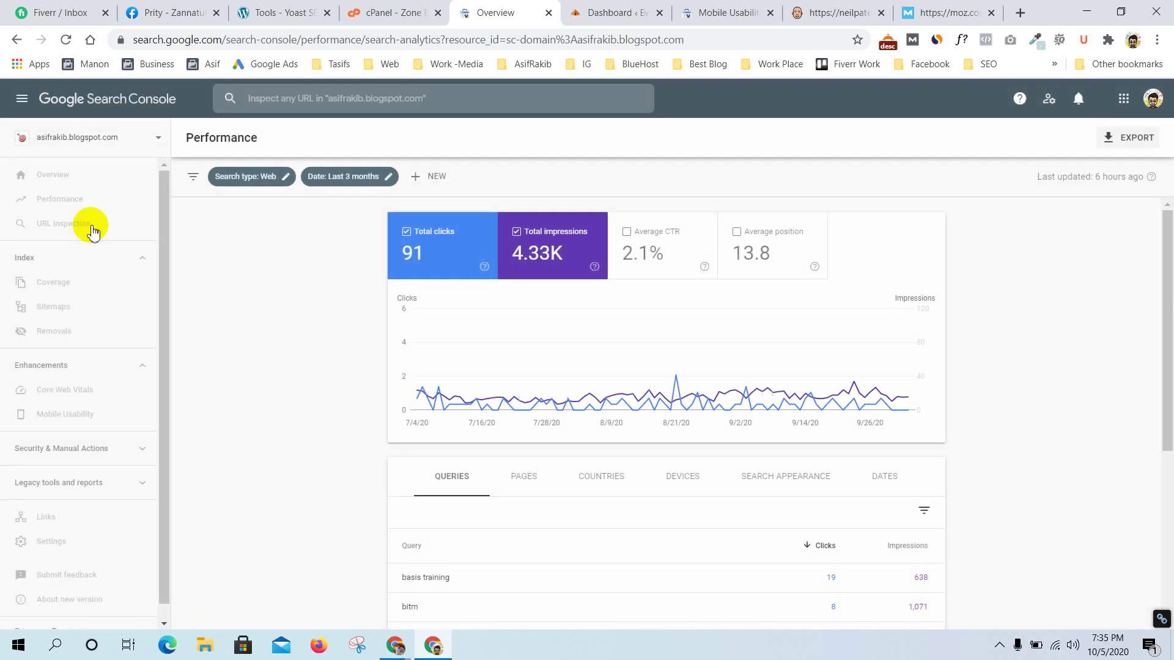
{"action": "left_click", "coordinate": [91, 225]}
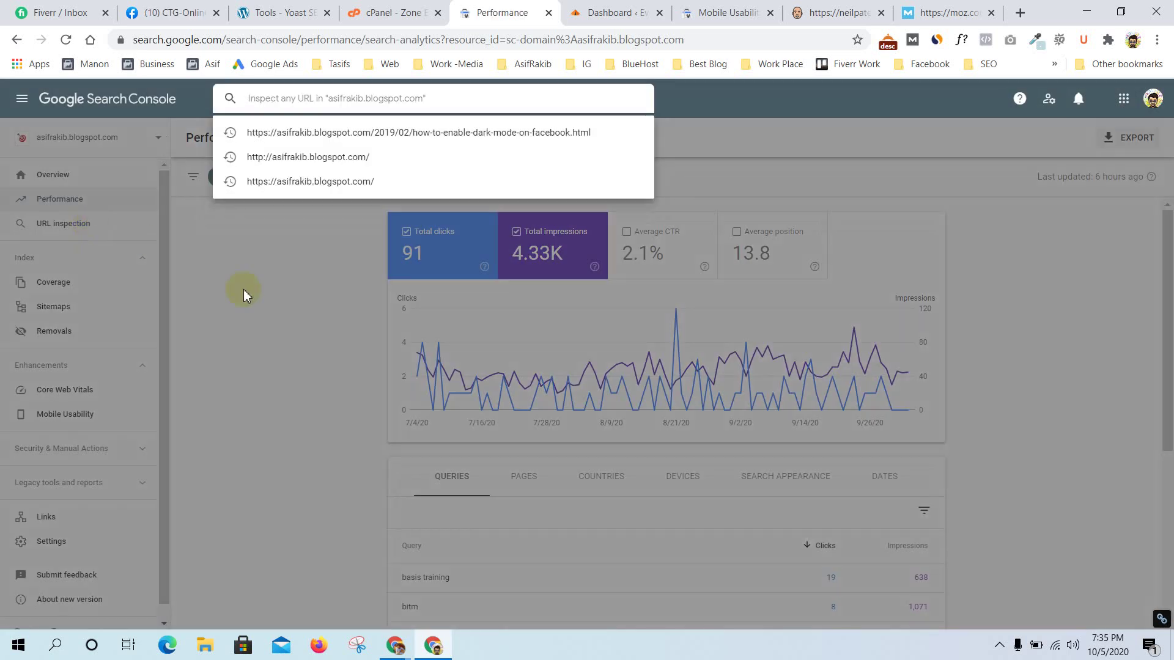
Inspect the https version of the blogspot homepage URL and the http version of the same URL
{"action": "left_click", "coordinate": [242, 287]}
{"action": "left_click", "coordinate": [69, 173]}
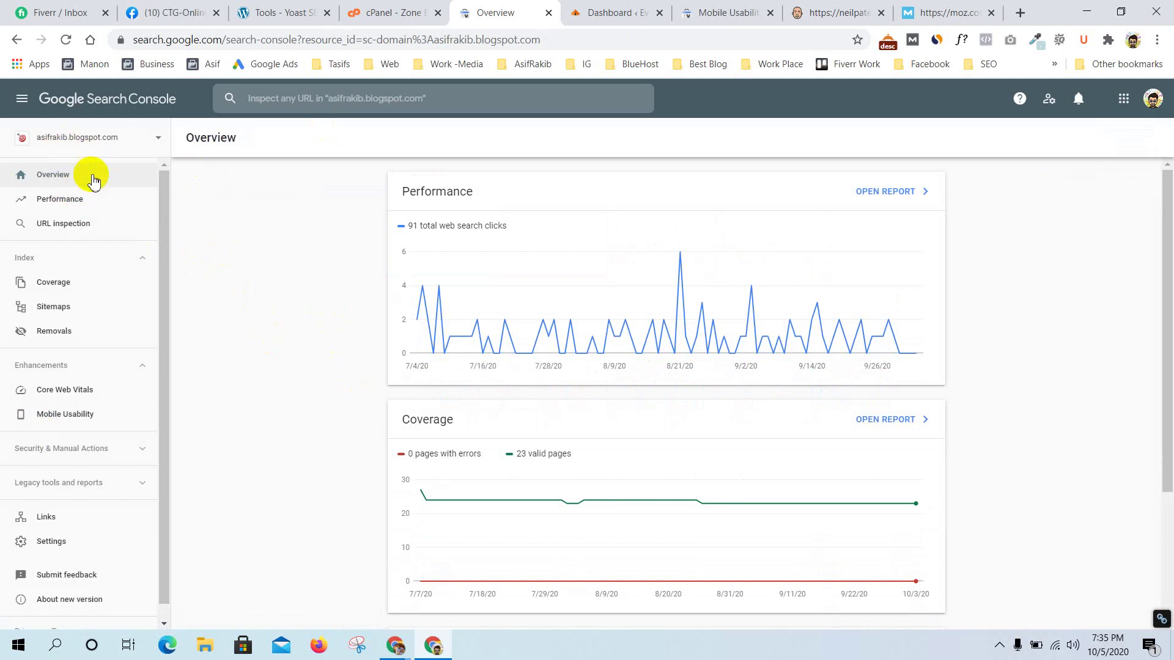
{"action": "left_click", "coordinate": [78, 224]}
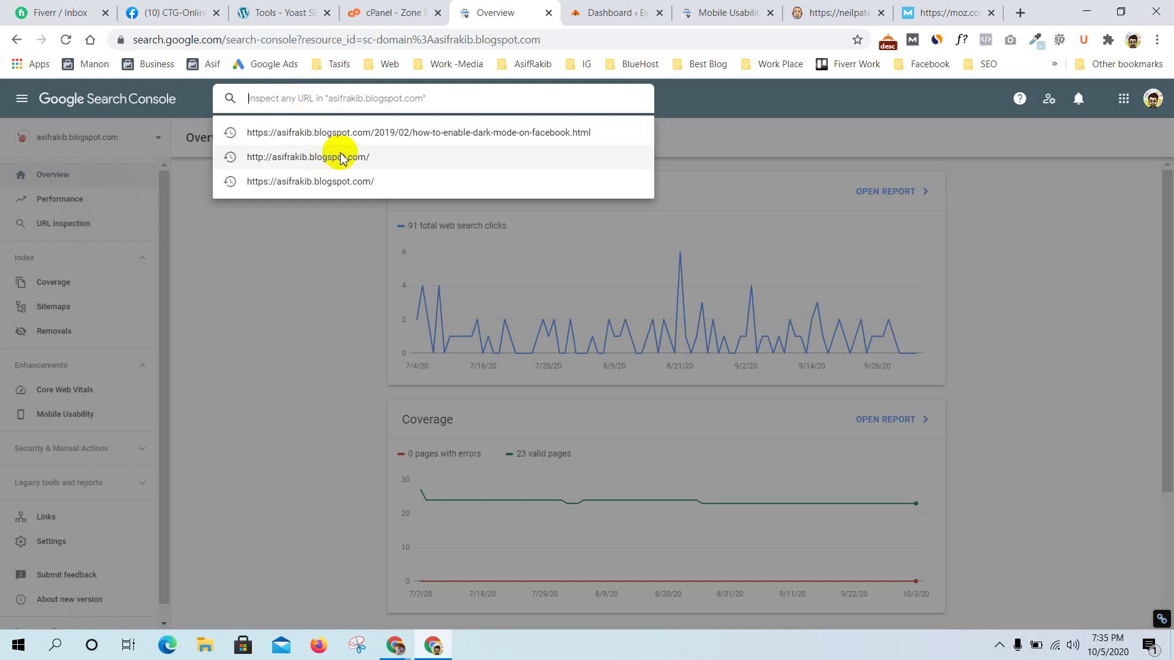
{"action": "left_click", "coordinate": [340, 182]}
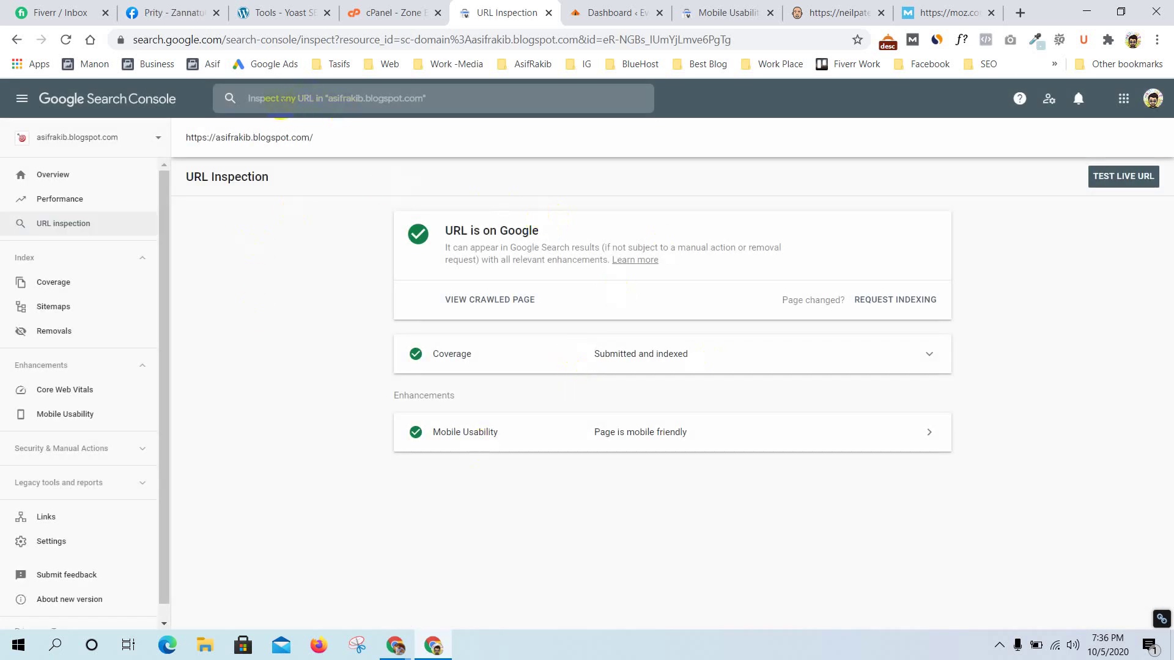
{"action": "left_click", "coordinate": [280, 100]}
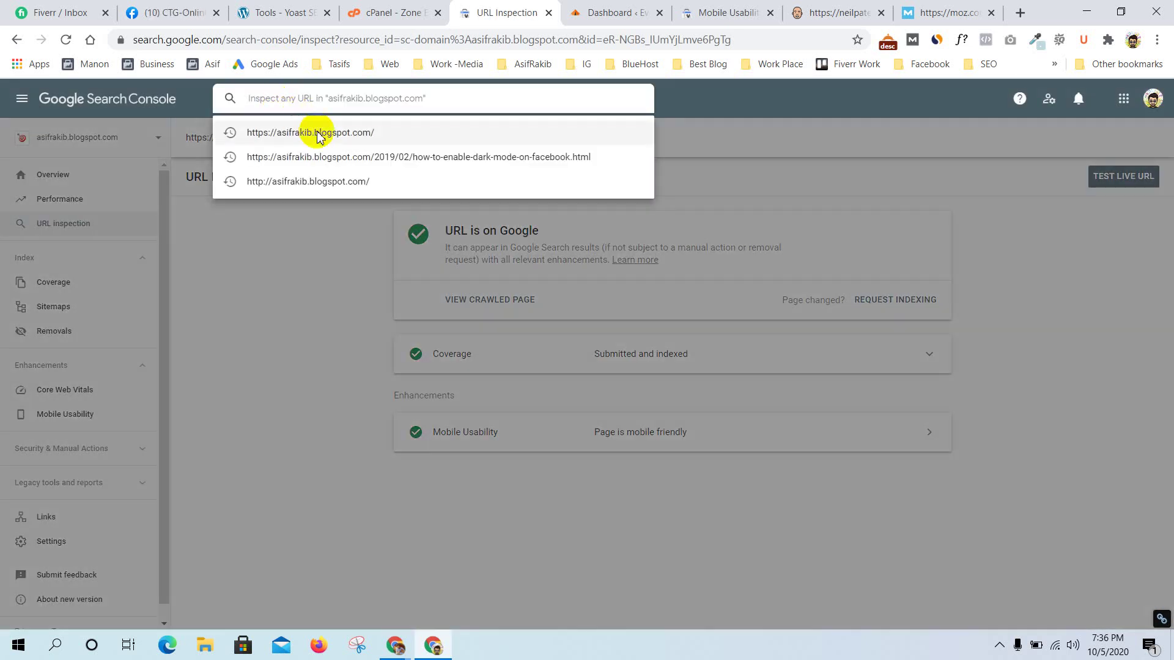
{"action": "left_click", "coordinate": [331, 183]}
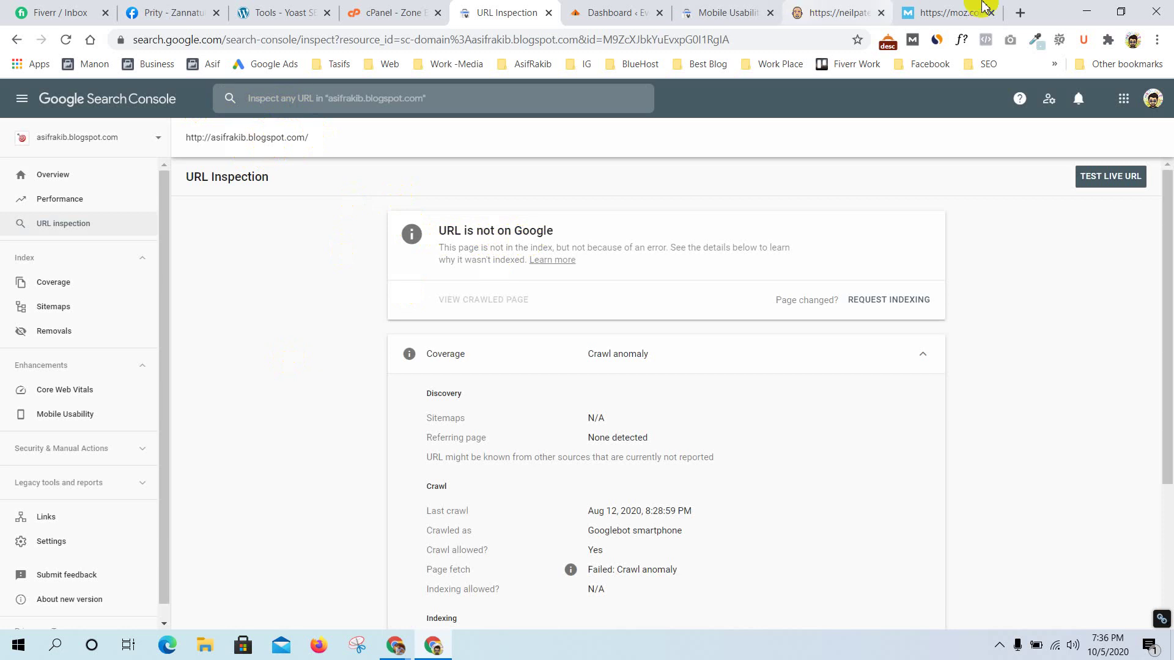
Run a Google site: search for the blogspot domain in a new tab and look through its indexed pages
{"action": "left_click", "coordinate": [1020, 13]}
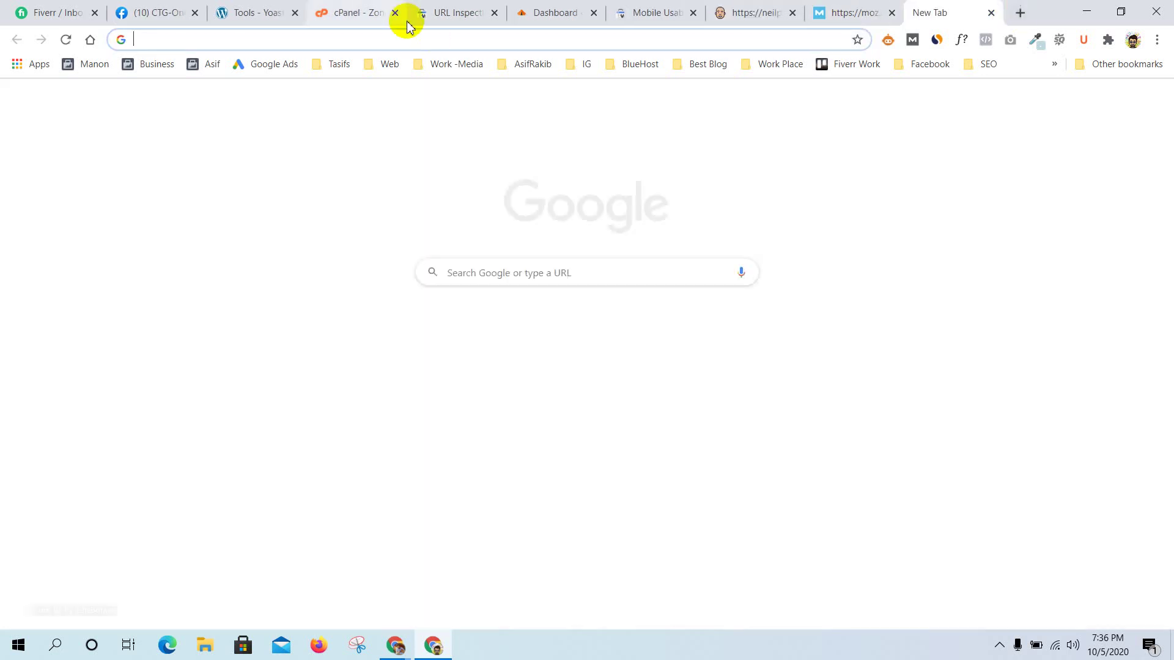
{"action": "type", "text": "site:"}
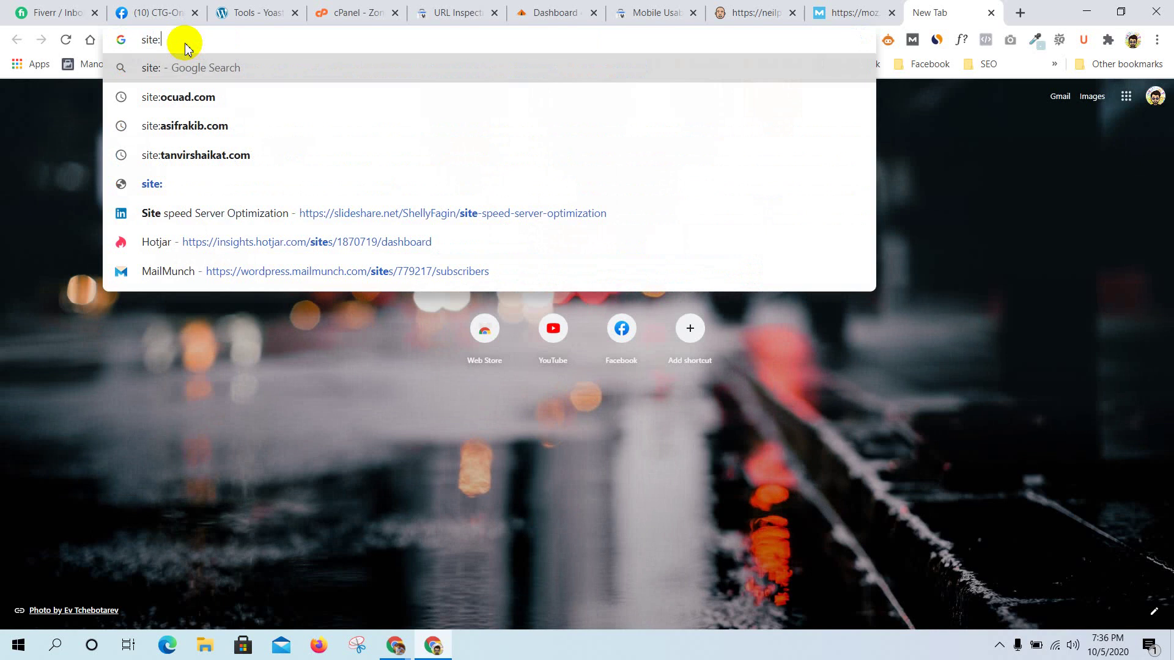
{"action": "type", "text": "asifrak"}
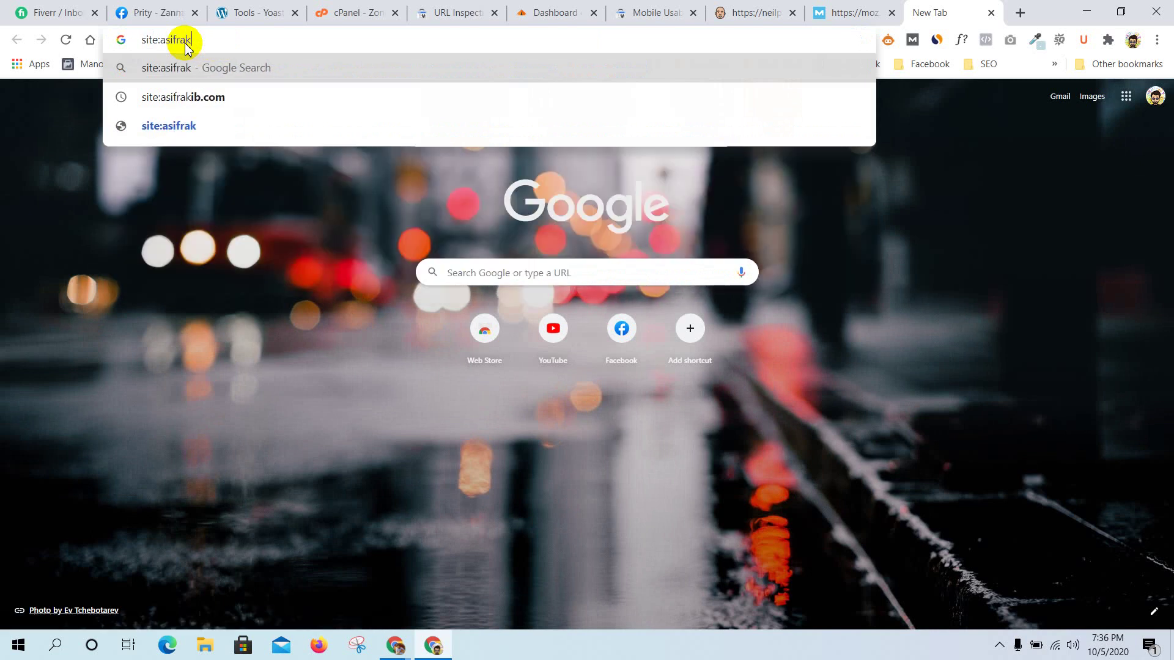
{"action": "type", "text": "ib.blog"}
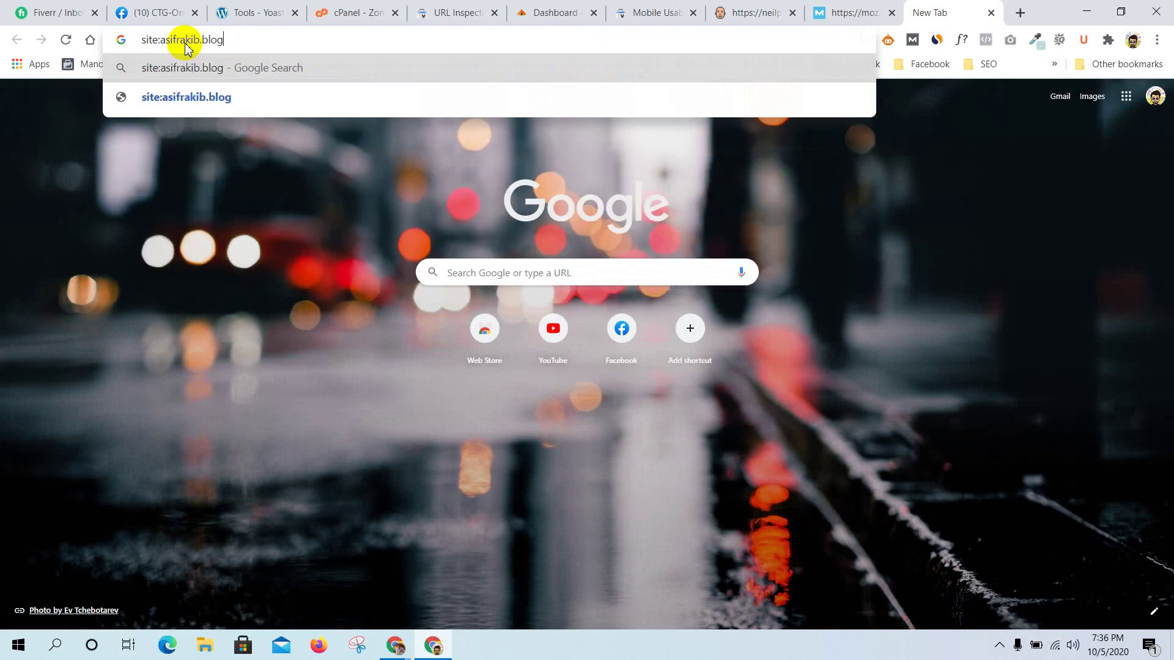
{"action": "type", "text": "spot.com"}
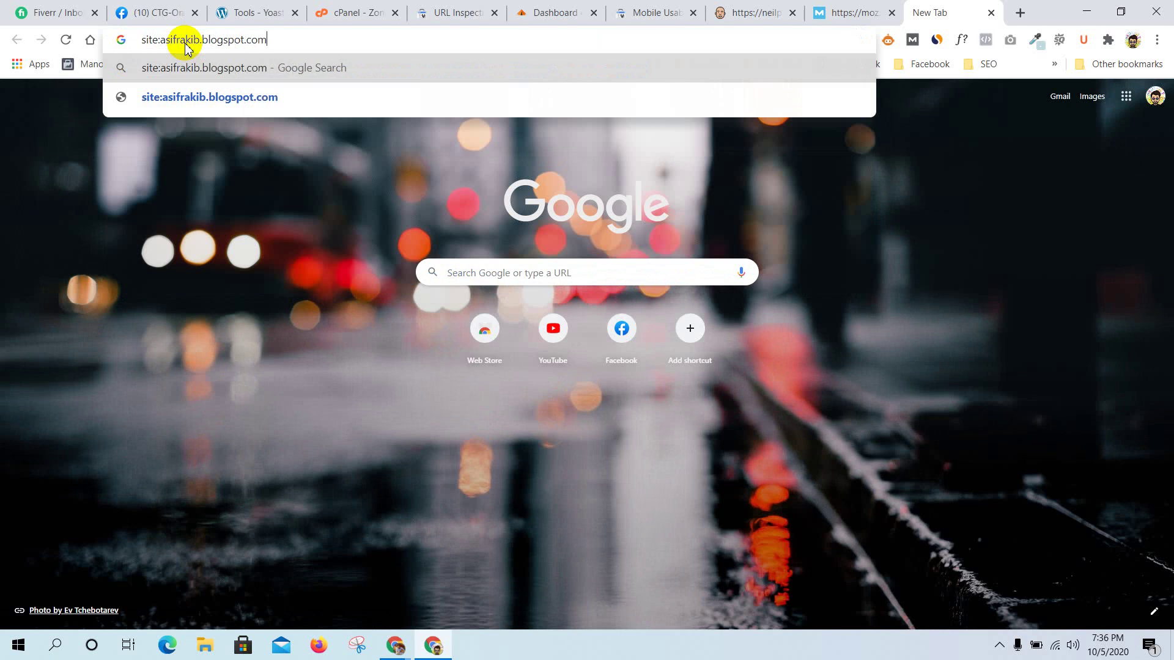
{"action": "key", "text": "Return"}
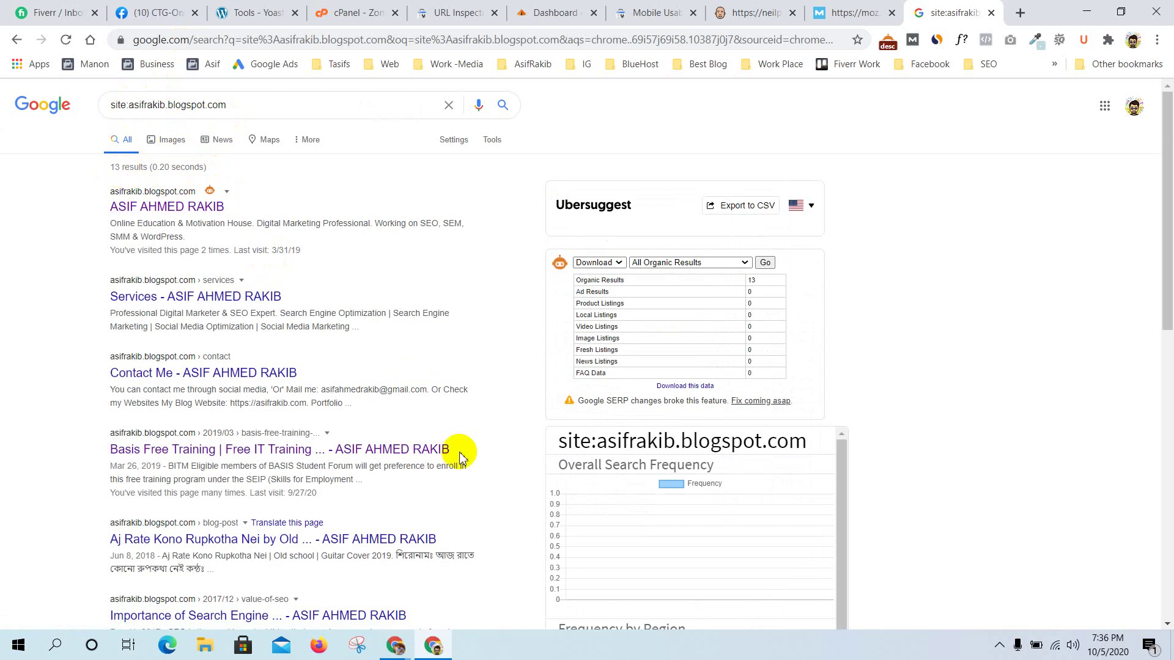
{"action": "scroll", "coordinate": [459, 453], "scroll_direction": "down", "scroll_amount": 10}
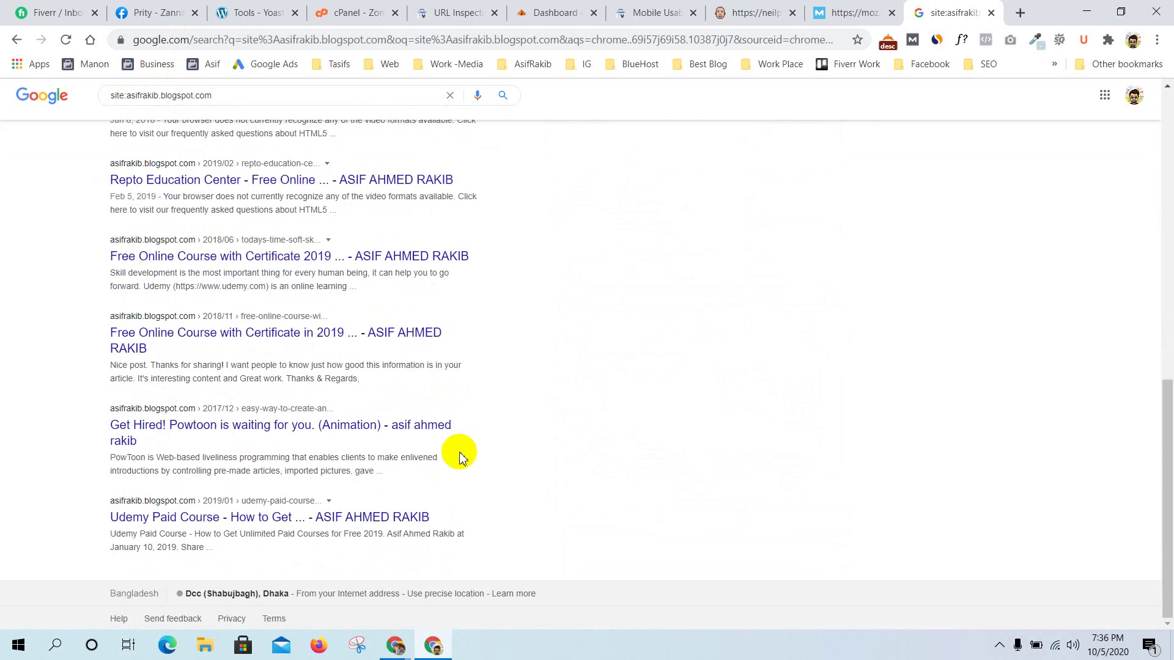
{"action": "scroll", "coordinate": [460, 455], "scroll_direction": "up", "scroll_amount": 10}
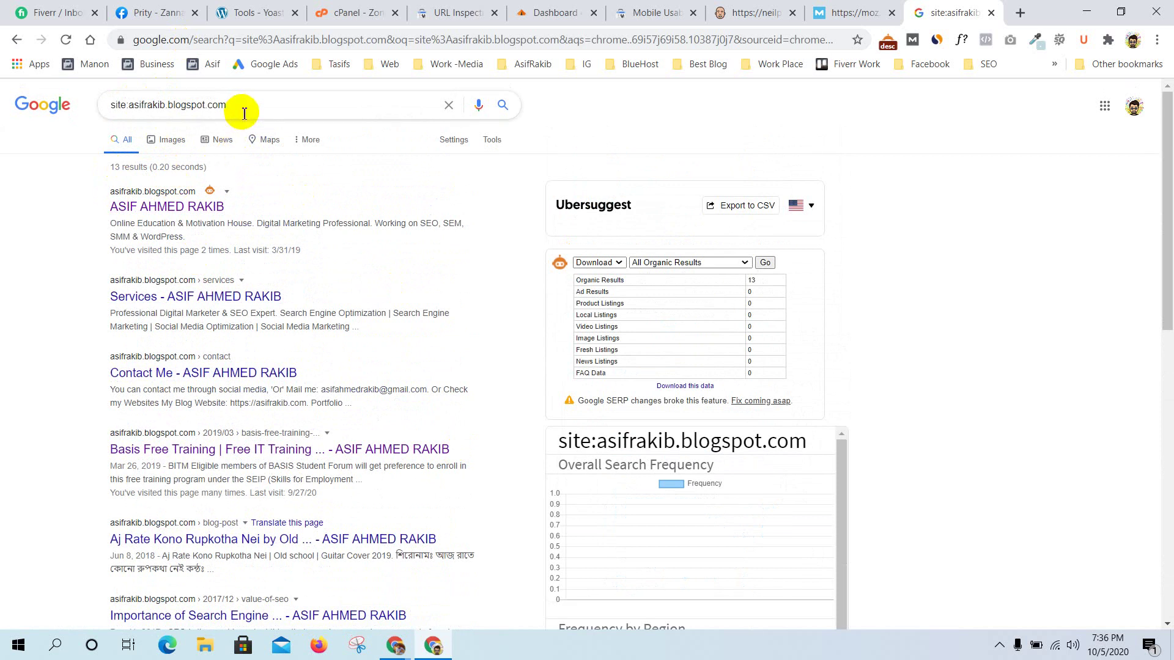
Copy the eventsolutionsbd.com domain from the cPanel address and search Google for site:eventsolutionsbd.com
{"action": "left_click", "coordinate": [351, 13]}
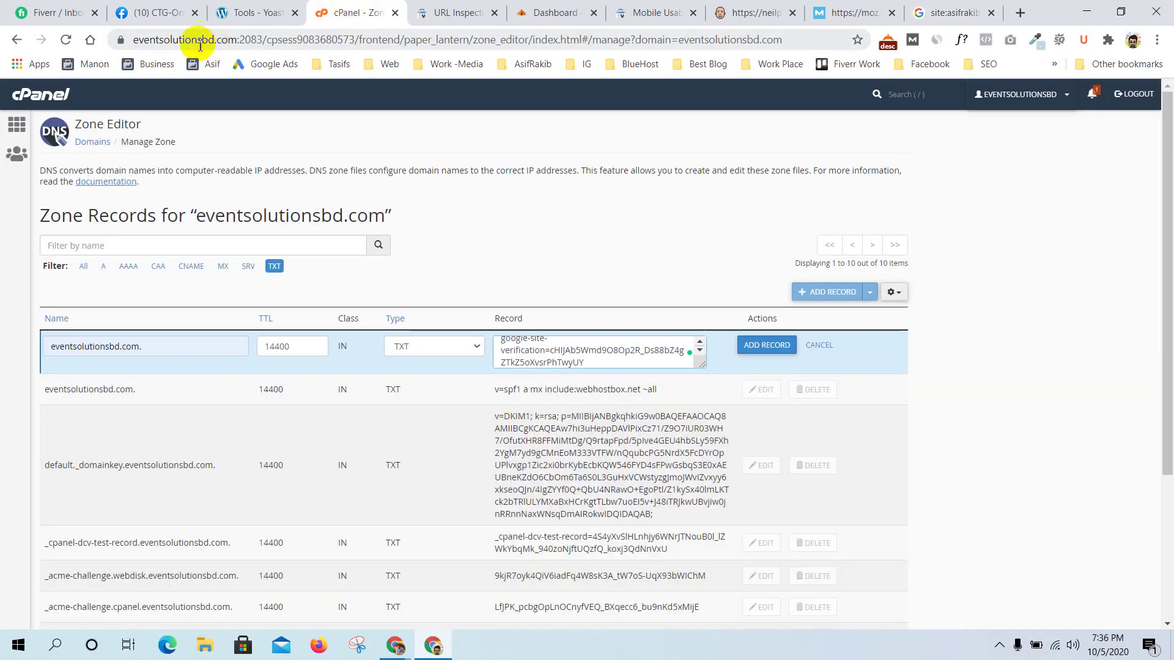
{"action": "left_click_drag", "start_coordinate": [237, 40], "coordinate": [136, 47]}
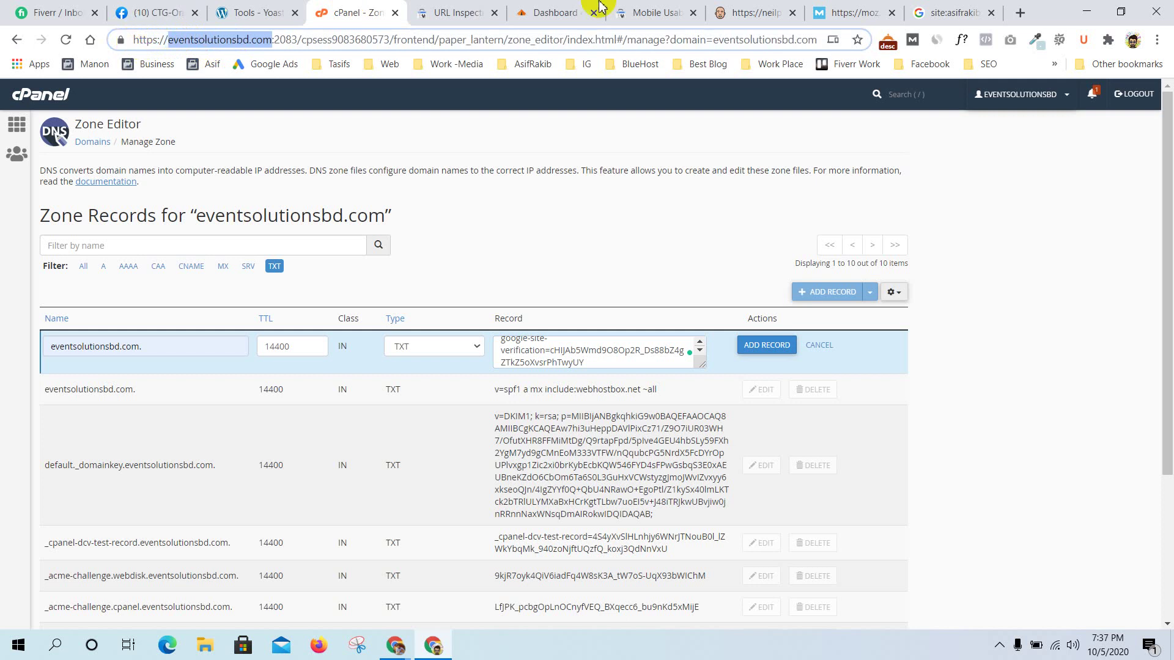
{"action": "left_click", "coordinate": [953, 12]}
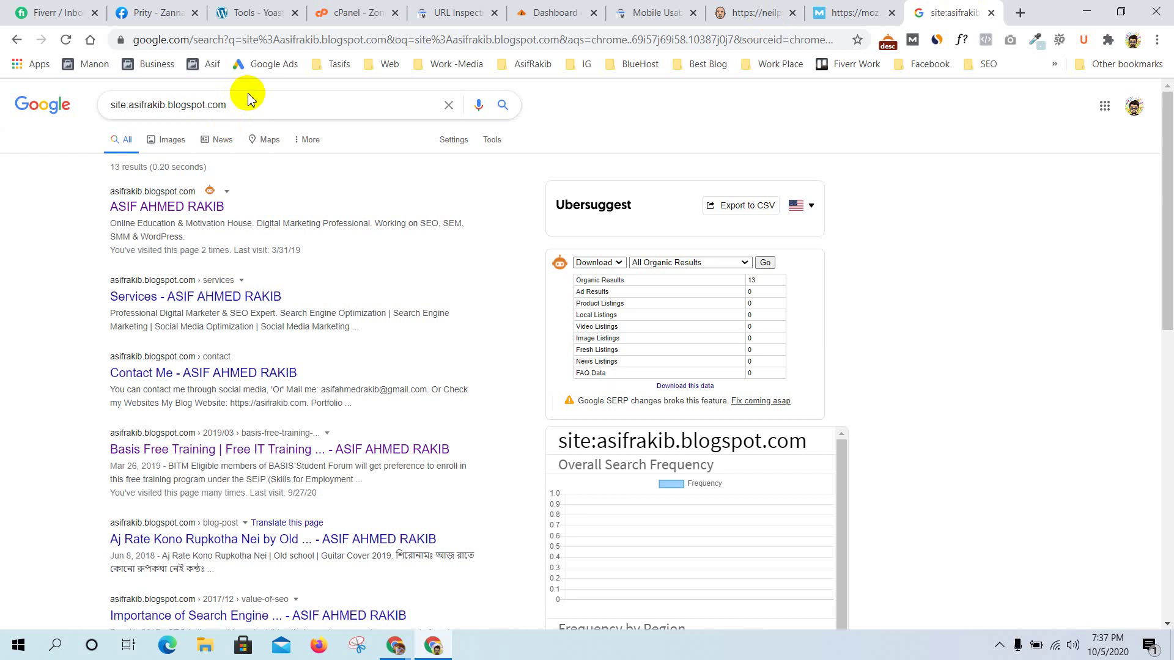
{"action": "left_click_drag", "start_coordinate": [229, 106], "coordinate": [132, 110]}
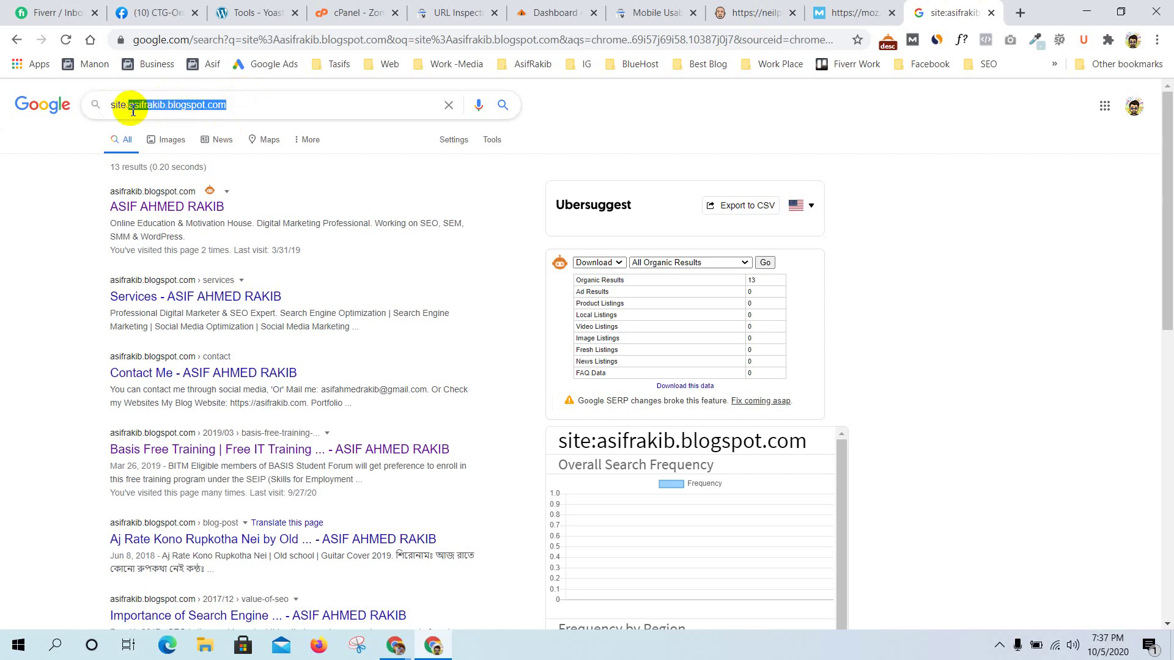
{"action": "type", "text": "eventsolutionsbd.com"}
{"action": "key", "text": "Return"}
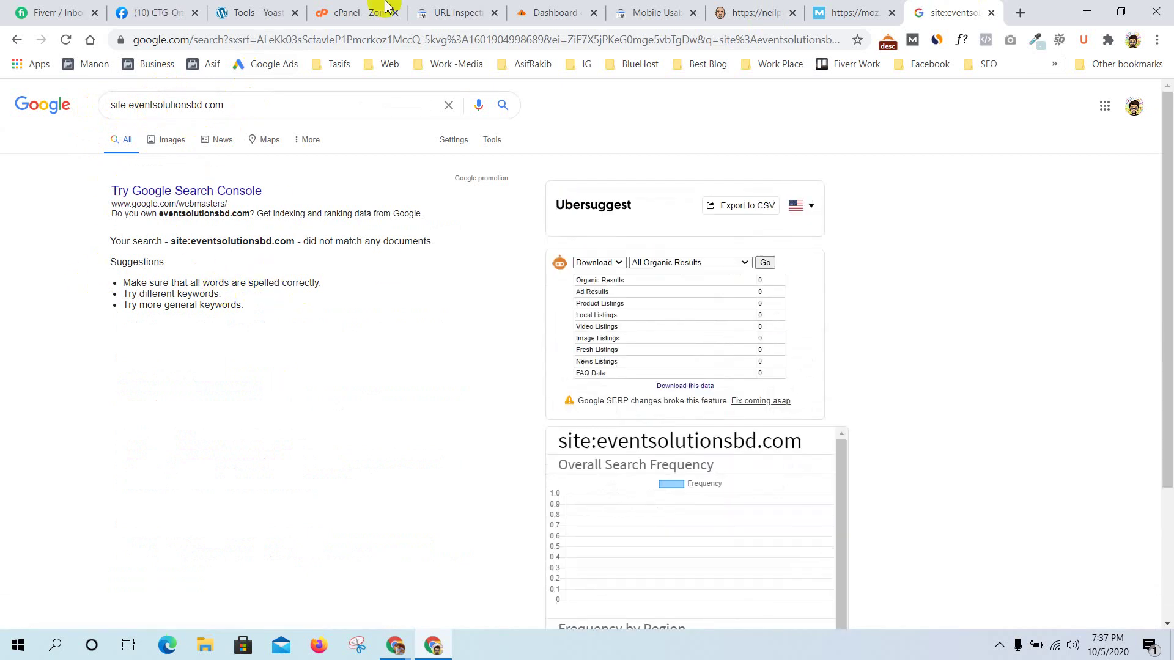
Return to Search Console, request indexing for the http blogspot homepage and close the confirmation
{"action": "left_click", "coordinate": [472, 8]}
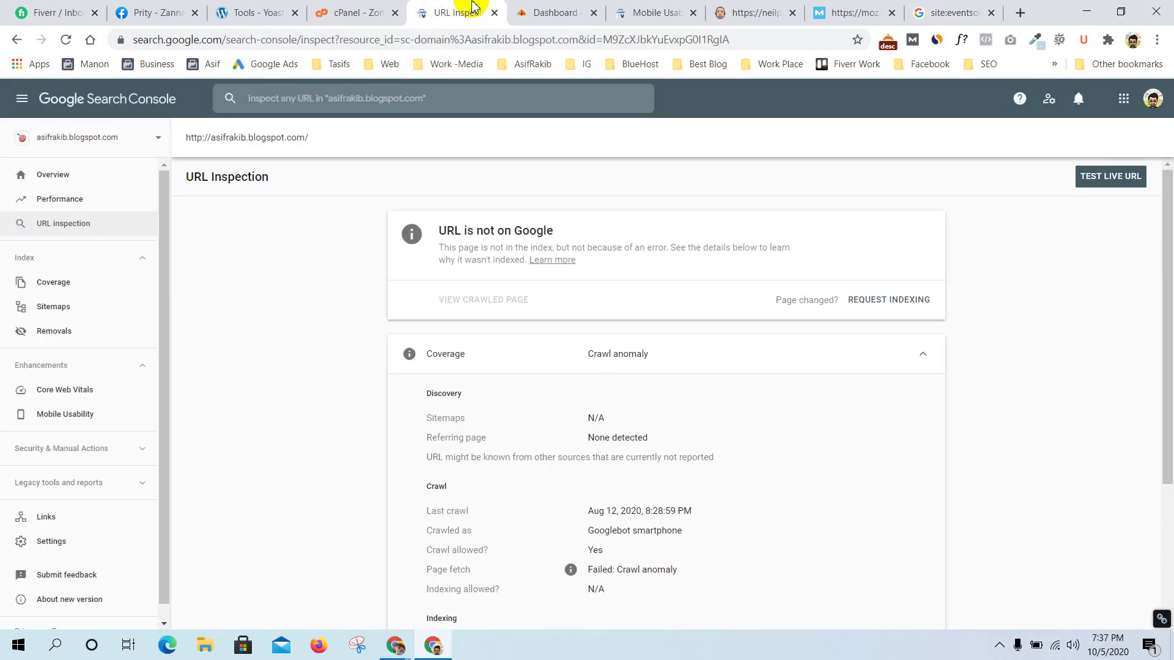
{"action": "left_click", "coordinate": [883, 302]}
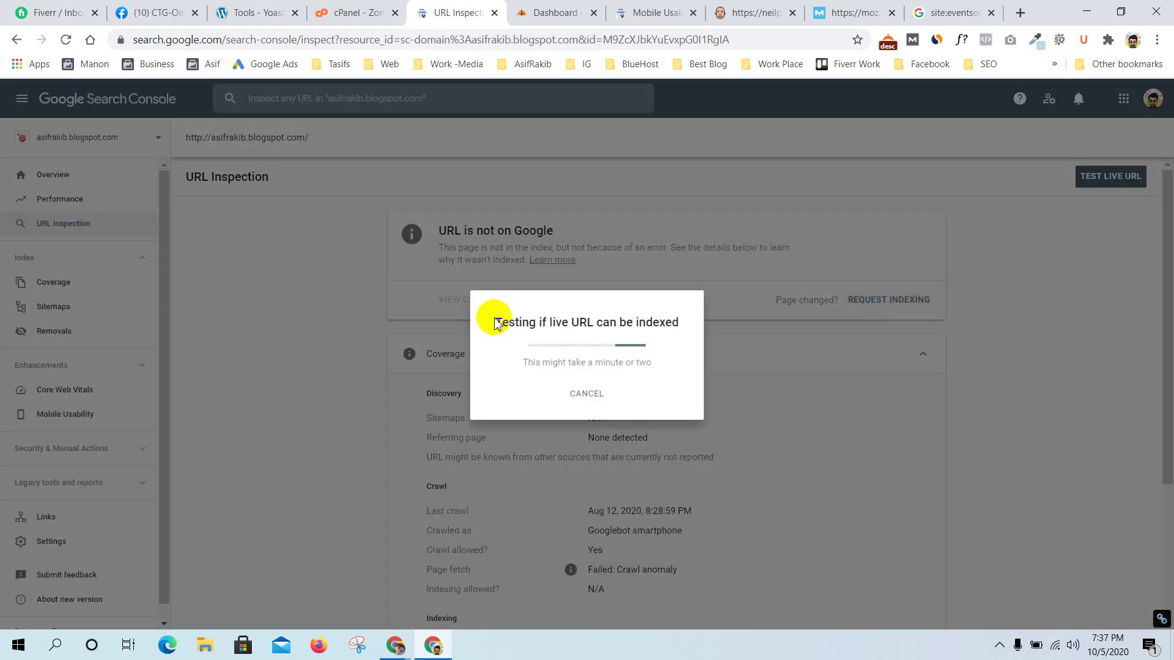
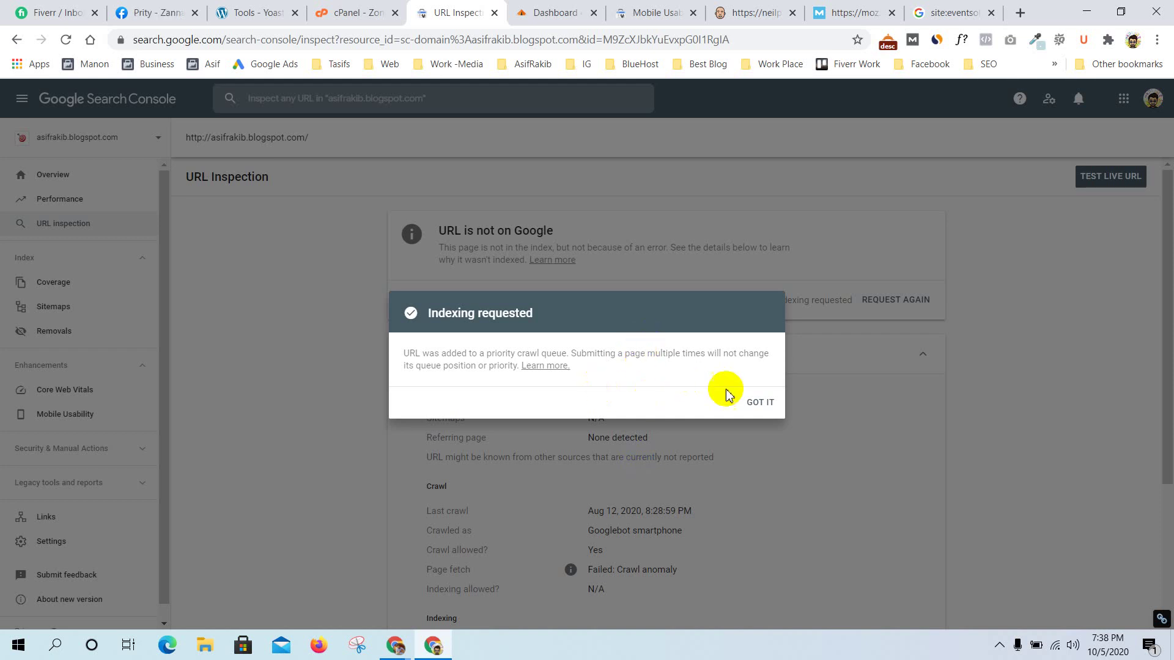
{"action": "left_click", "coordinate": [761, 404]}
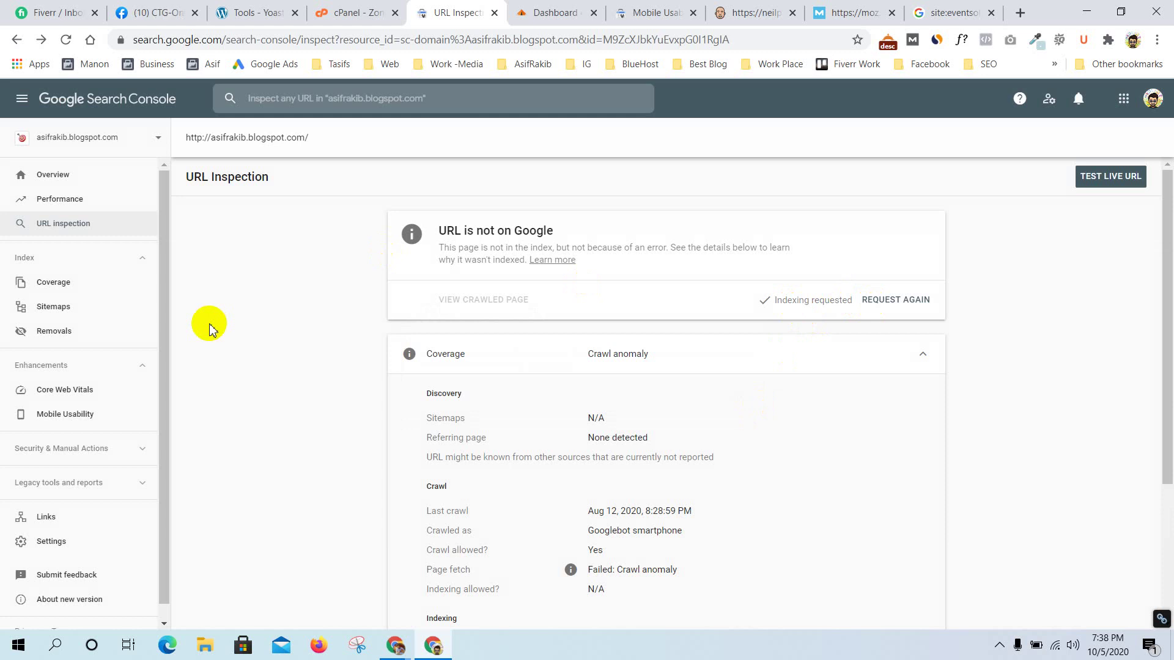
{"action": "left_click", "coordinate": [99, 223]}
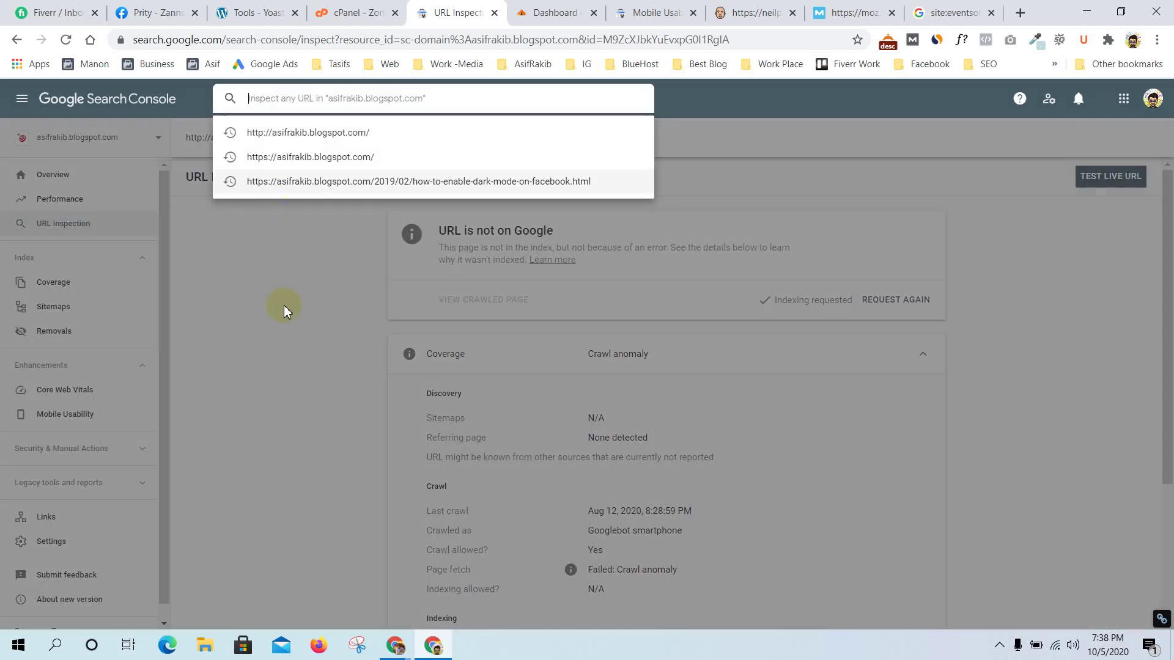
{"action": "left_click", "coordinate": [284, 306]}
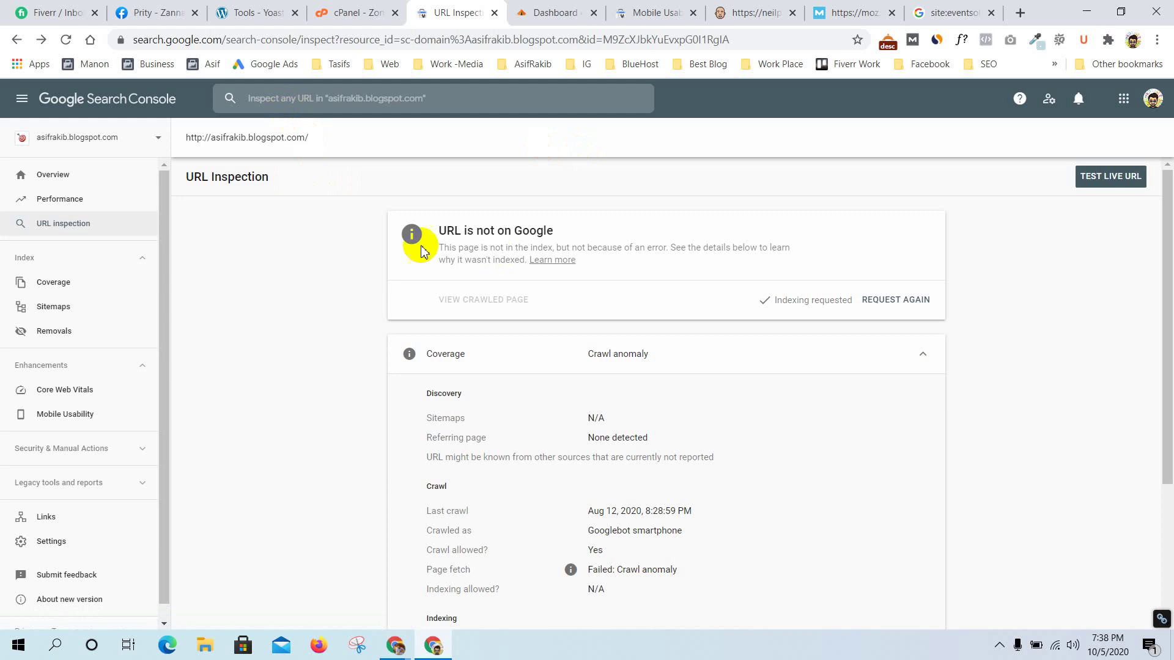
{"action": "left_click_drag", "start_coordinate": [633, 313], "coordinate": [472, 210]}
{"action": "left_click", "coordinate": [637, 254]}
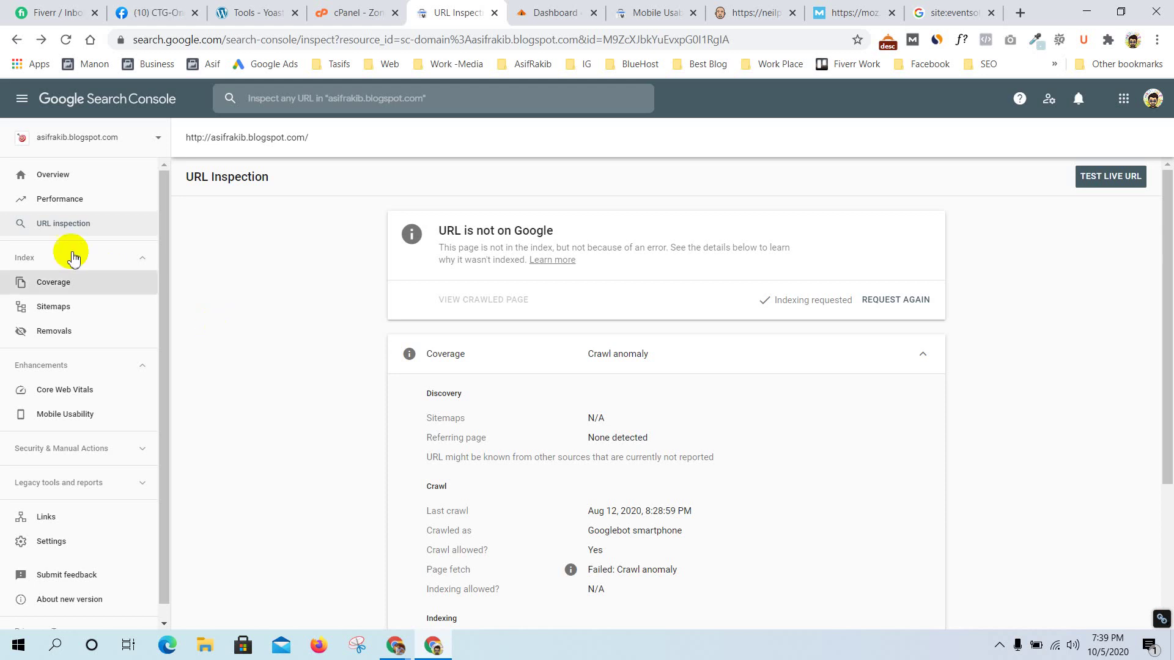
View the blogspot property's Sitemaps report, and switch to the eventsolutionsbd.com WordPress dashboard to open Yoast SEO's General feature settings
{"action": "left_click", "coordinate": [59, 309]}
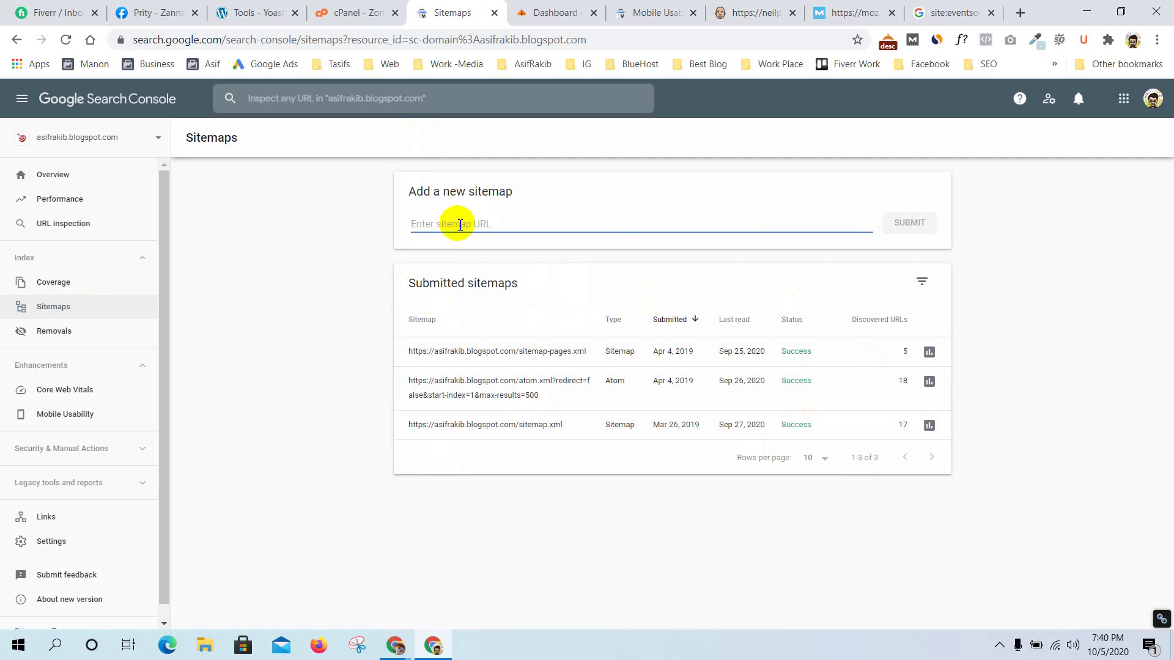
{"action": "left_click", "coordinate": [521, 12]}
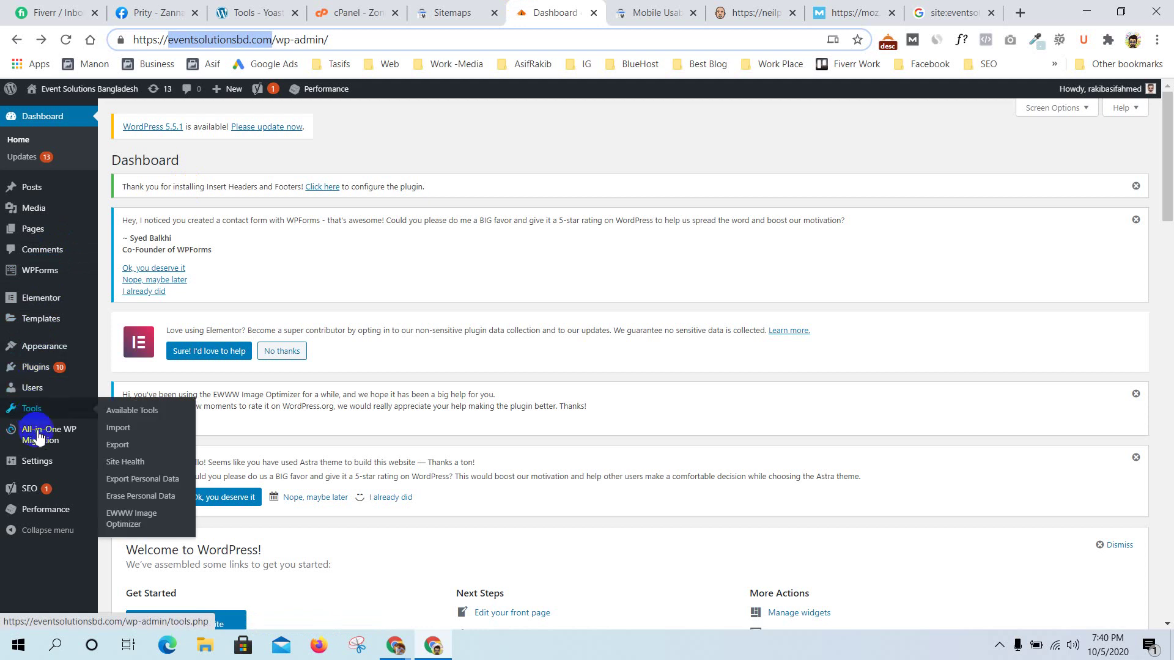
{"action": "mouse_move", "coordinate": [39, 495]}
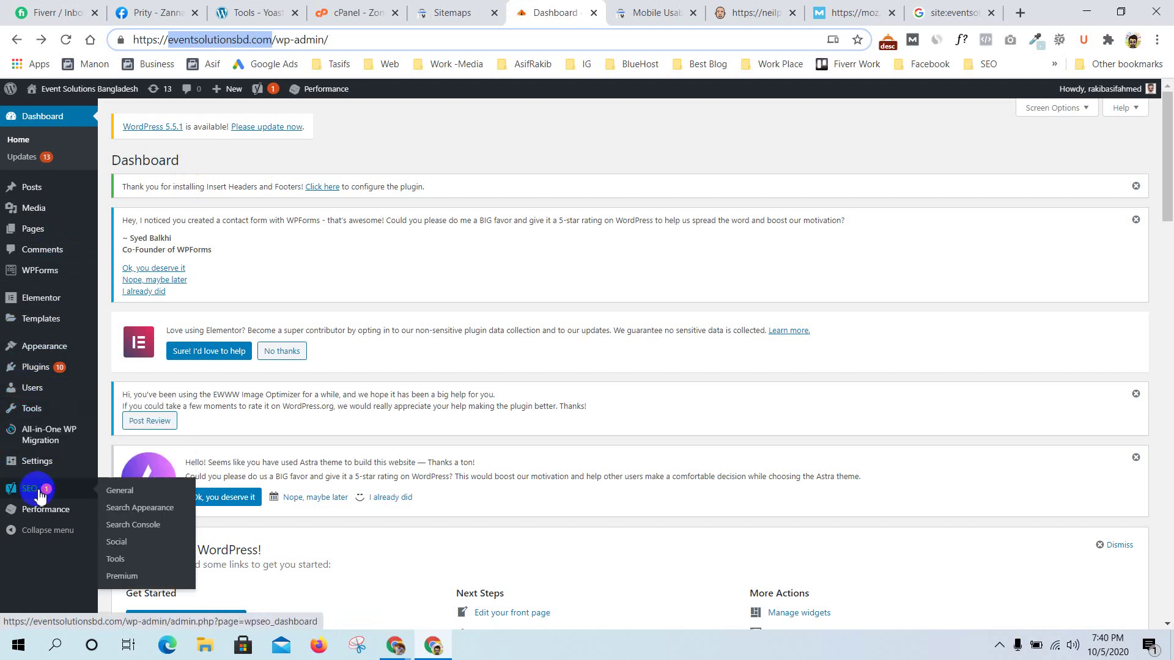
{"action": "left_click", "coordinate": [130, 493]}
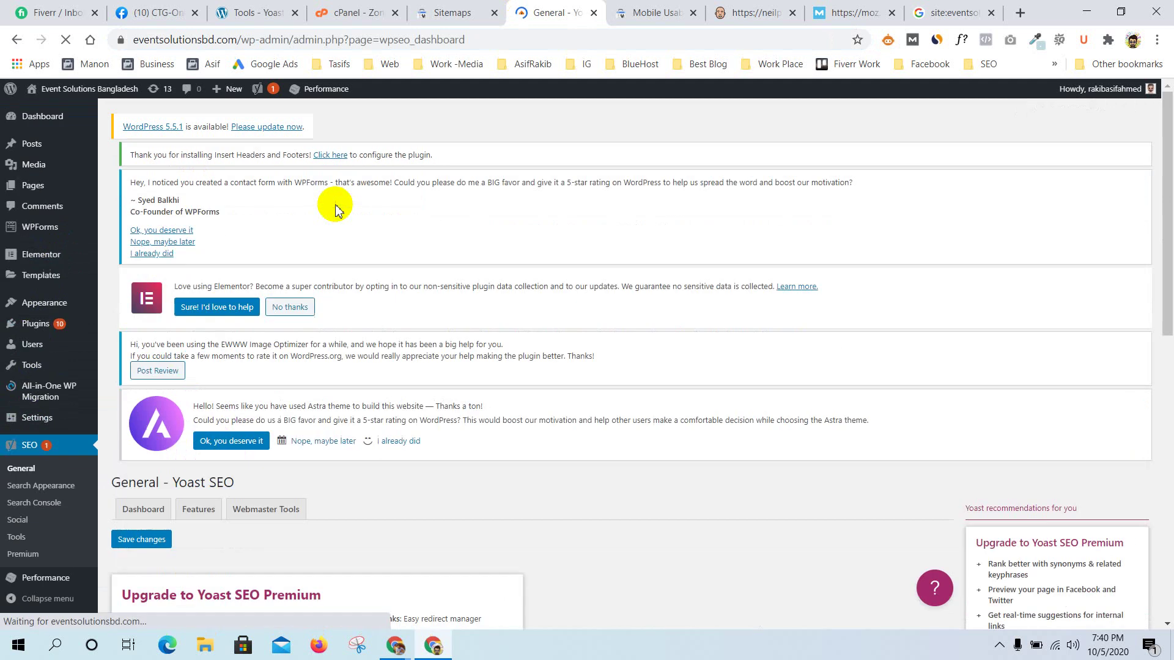
{"action": "scroll", "coordinate": [471, 317], "scroll_direction": "down", "scroll_amount": 4}
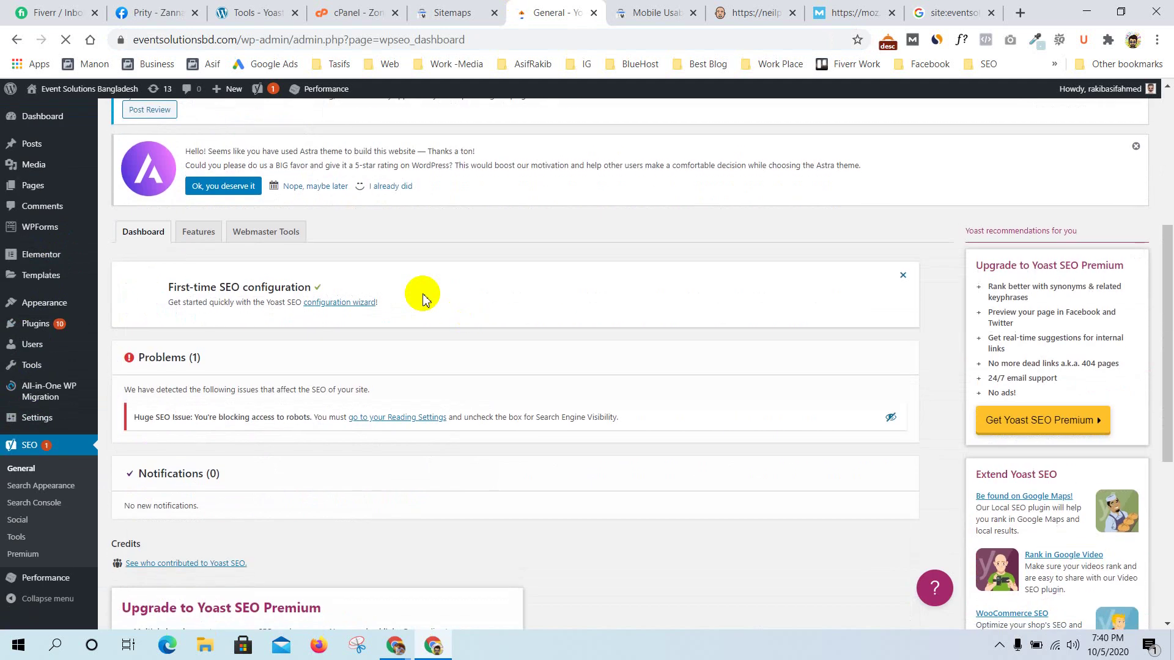
{"action": "left_click", "coordinate": [198, 238]}
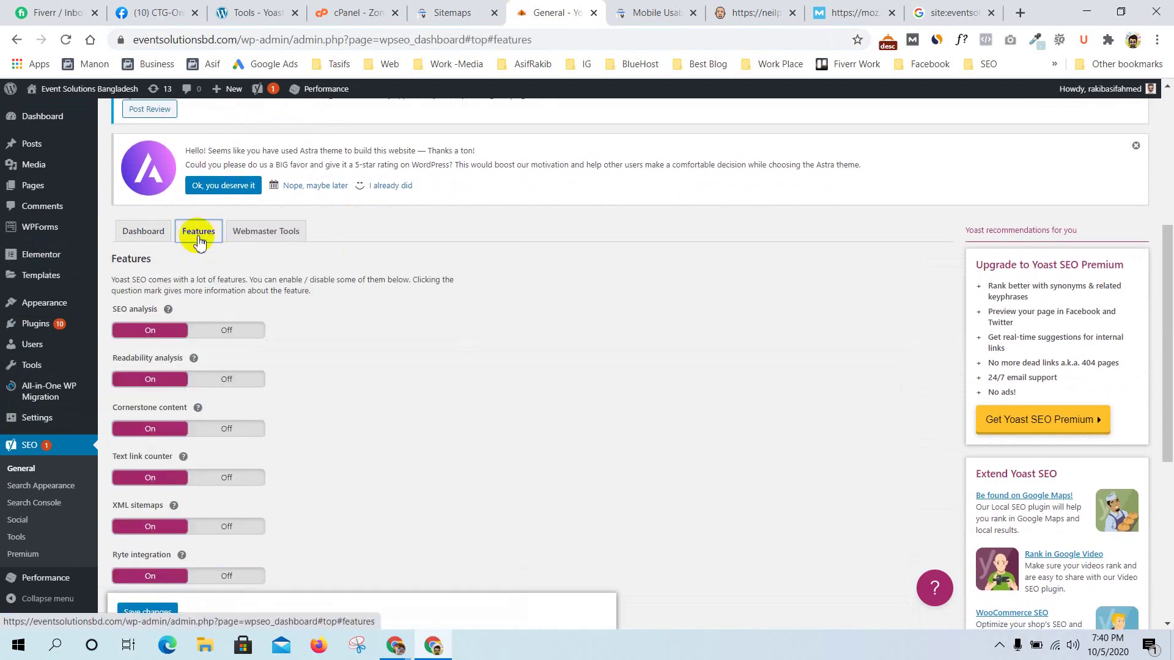
Look through the Yoast SEO feature toggles and expand the help text for XML sitemaps
{"action": "scroll", "coordinate": [444, 345], "scroll_direction": "down", "scroll_amount": 3}
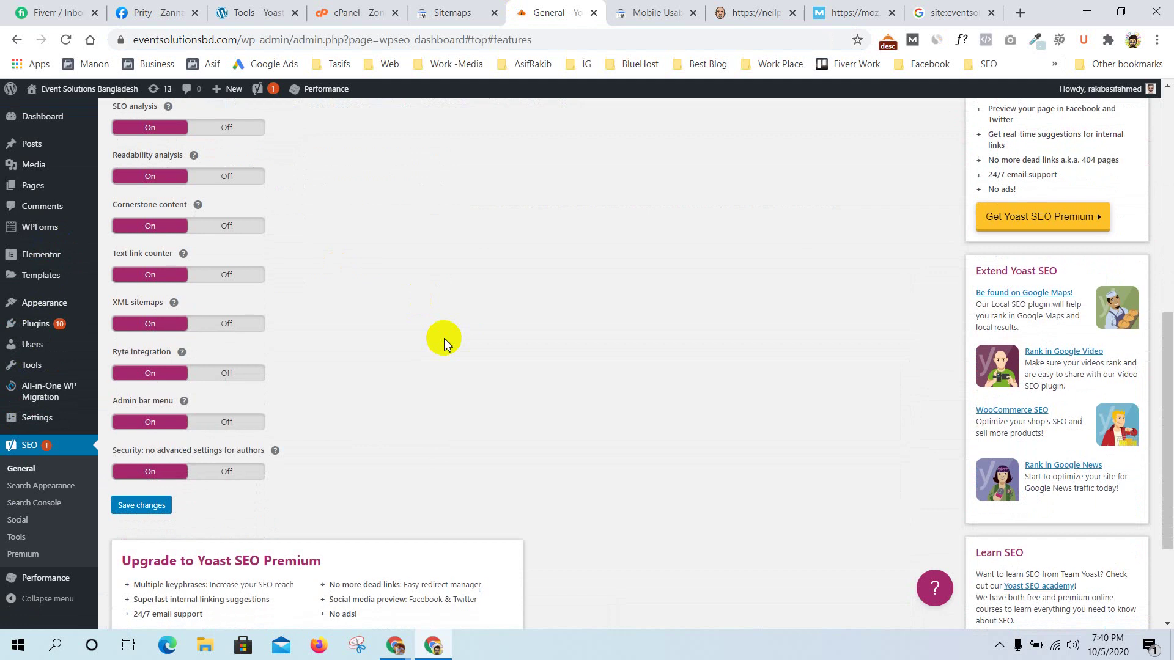
{"action": "scroll", "coordinate": [445, 344], "scroll_direction": "up", "scroll_amount": 2}
{"action": "scroll", "coordinate": [445, 344], "scroll_direction": "down", "scroll_amount": 3}
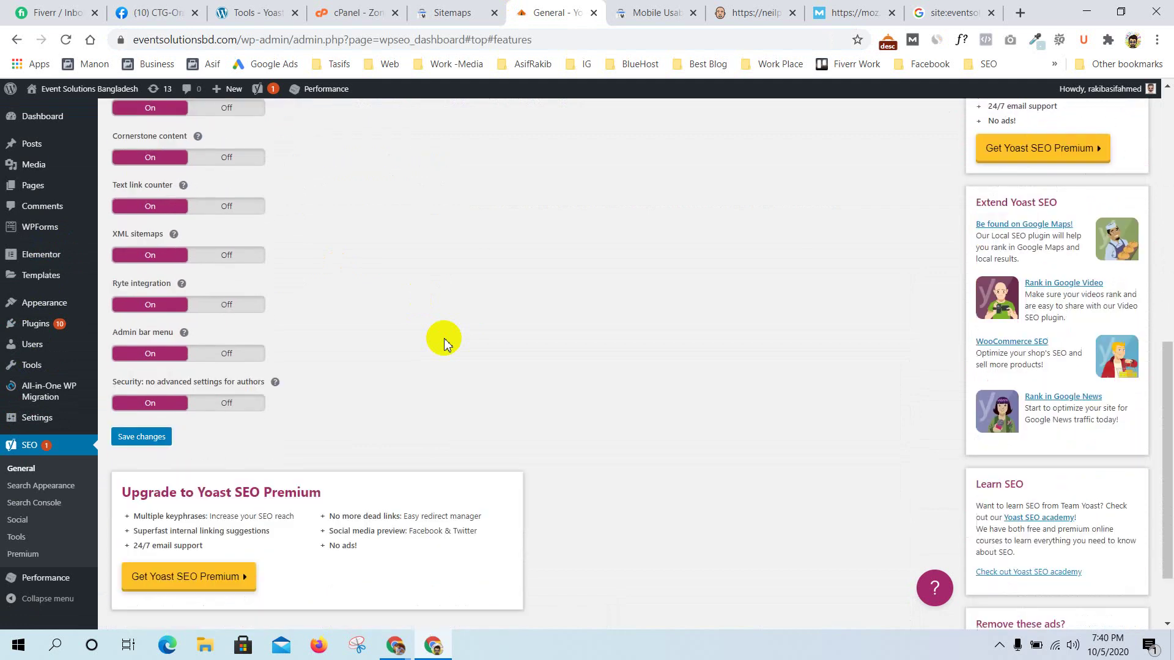
{"action": "scroll", "coordinate": [445, 345], "scroll_direction": "up", "scroll_amount": 4}
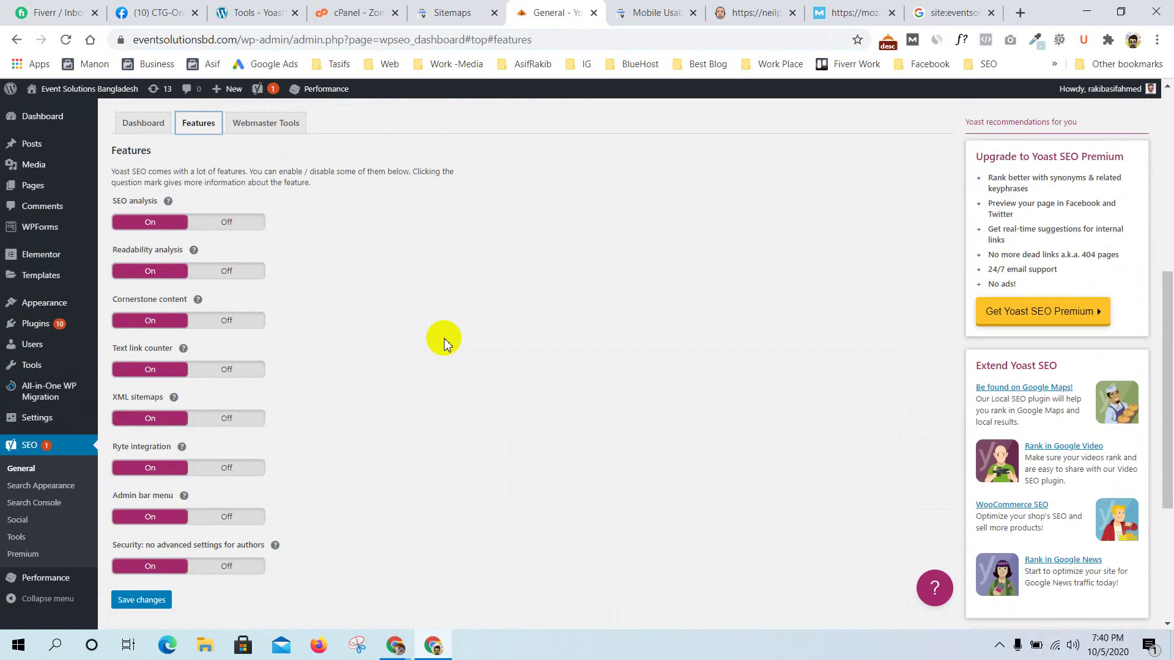
{"action": "left_click", "coordinate": [176, 399]}
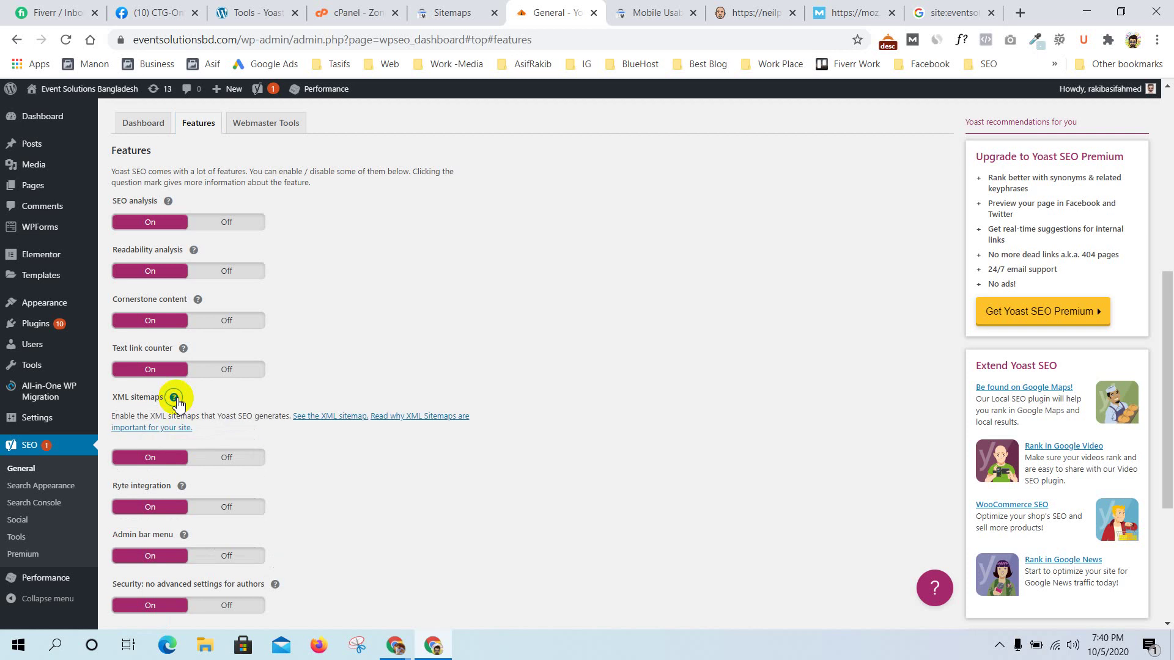
Open the XML sitemap index generated by Yoast SEO and enlarge the page text
{"action": "left_click", "coordinate": [325, 421]}
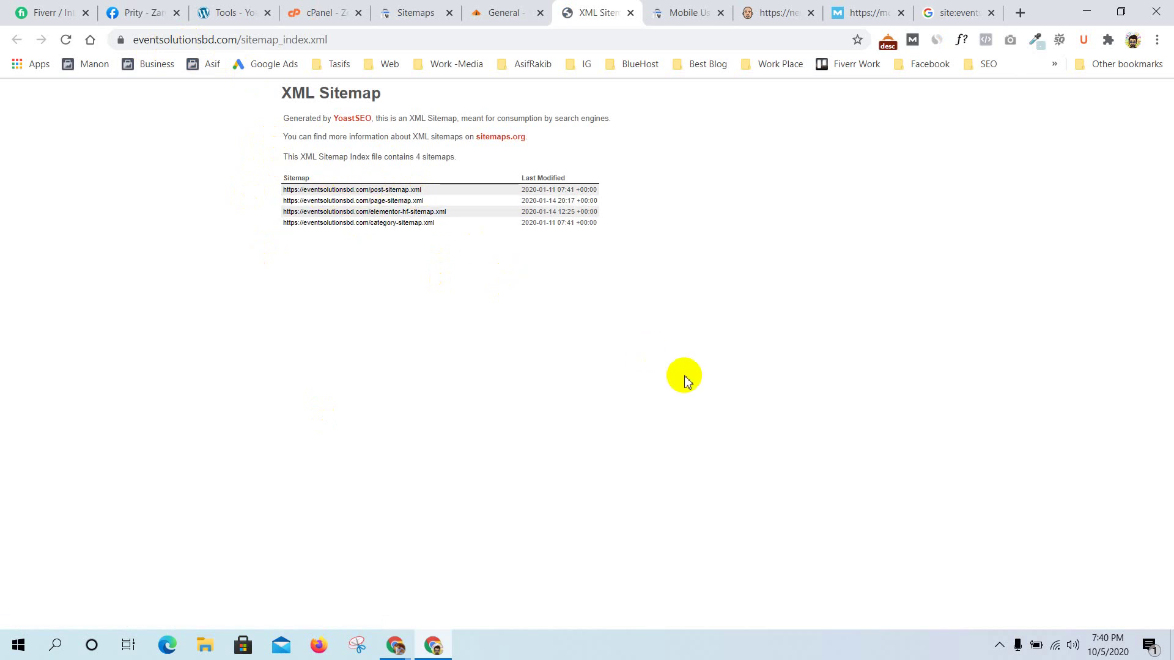
{"action": "key", "text": "ctrl+plus"}
{"action": "key", "text": "ctrl+plus"}
{"action": "key", "text": "ctrl+plus"}
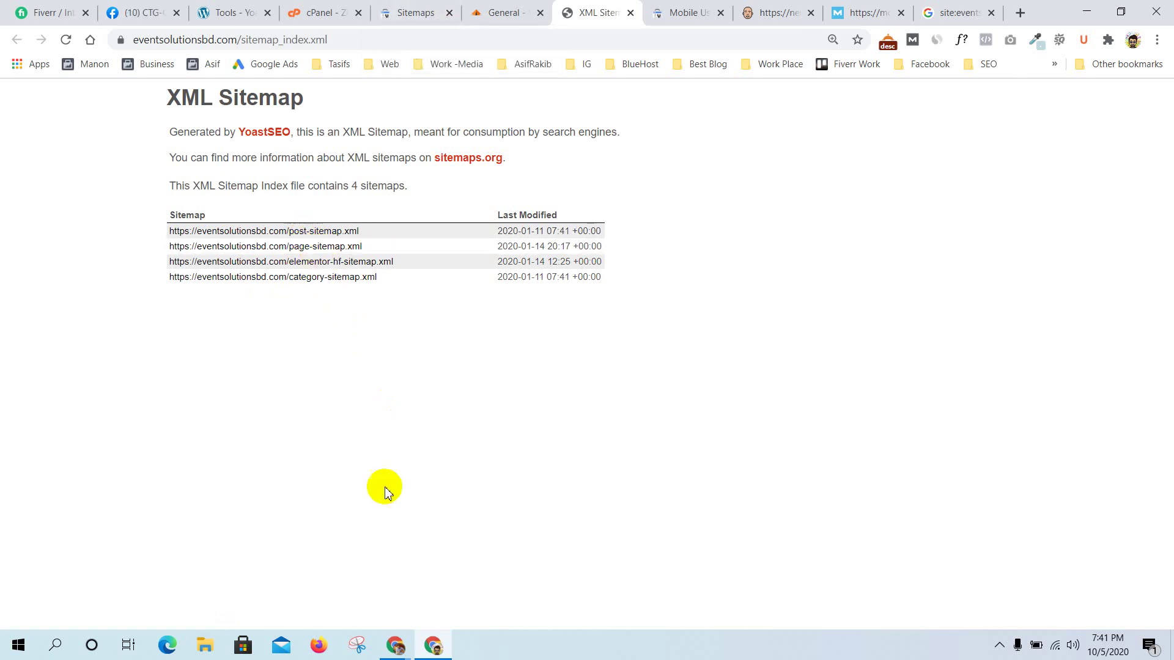
Switch to the Google Meet window, admit the waiting participant, close the meeting details, and return to the XML sitemap page
{"action": "left_click", "coordinate": [394, 646]}
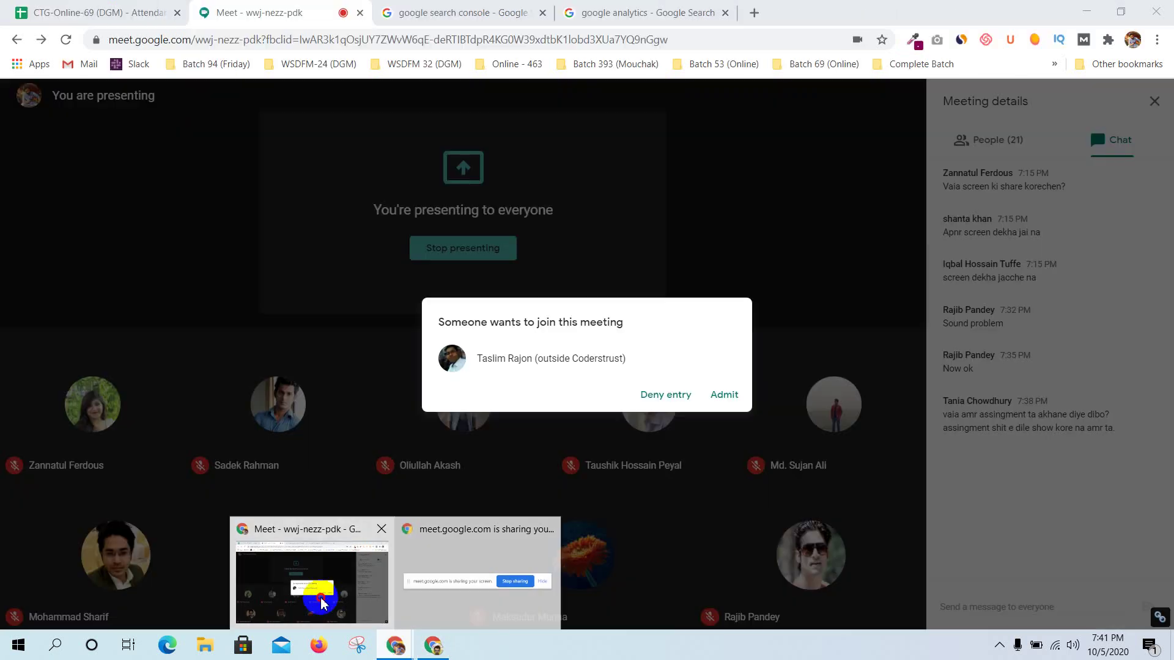
{"action": "left_click", "coordinate": [724, 395]}
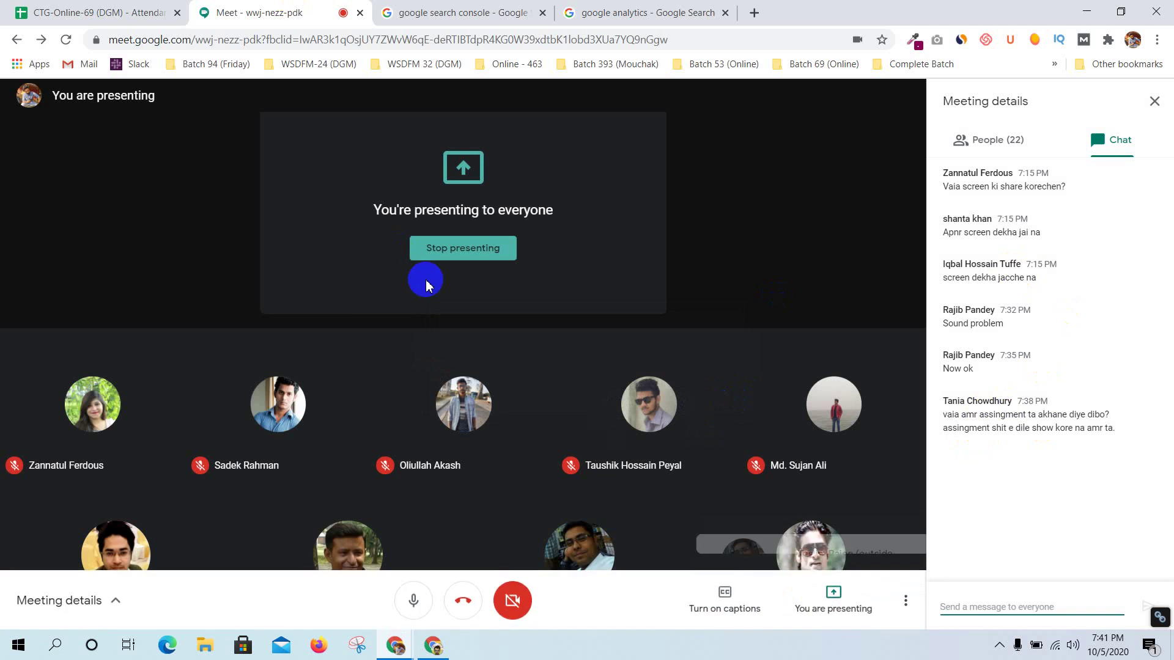
{"action": "mouse_move", "coordinate": [660, 456]}
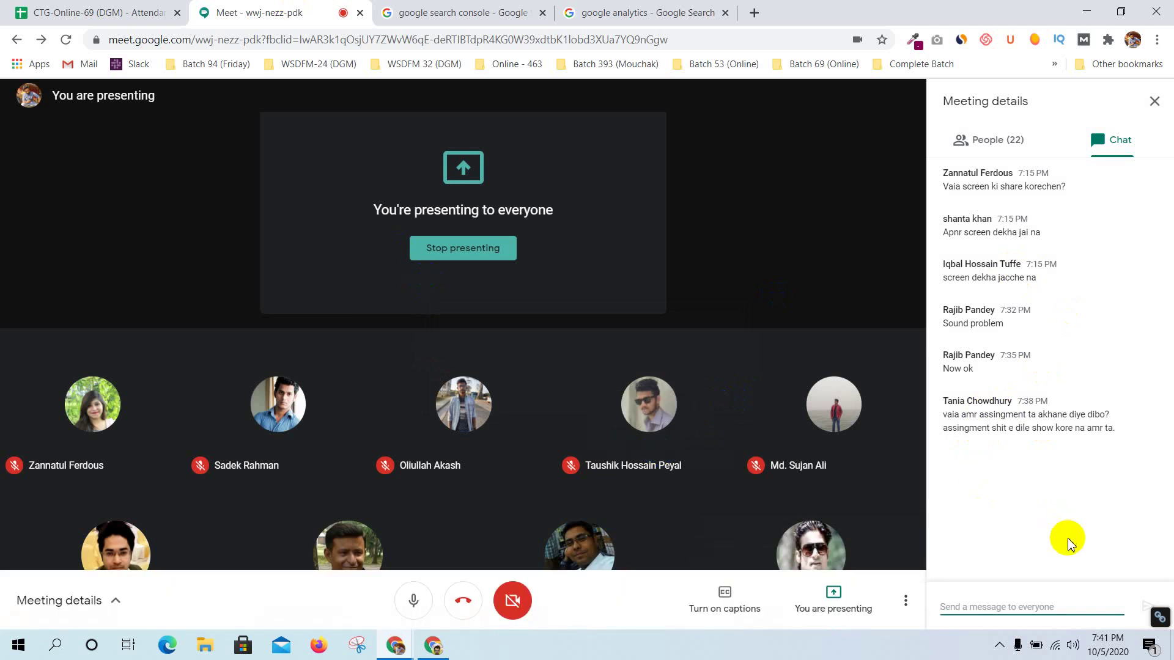
{"action": "left_click", "coordinate": [1154, 101]}
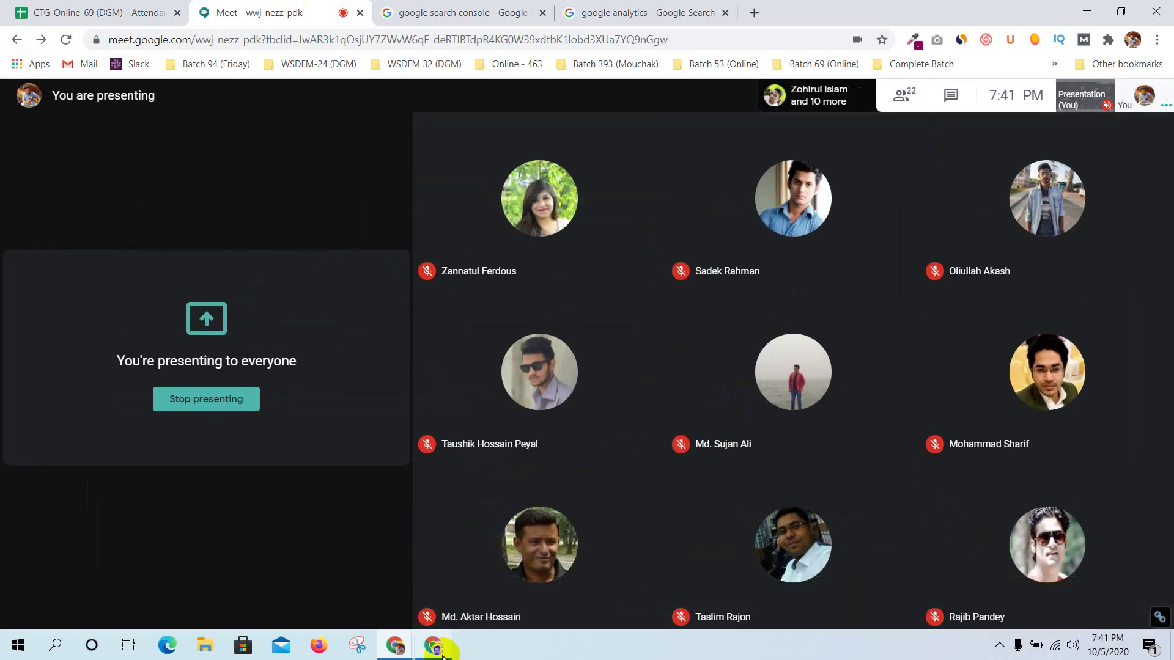
{"action": "left_click", "coordinate": [436, 651]}
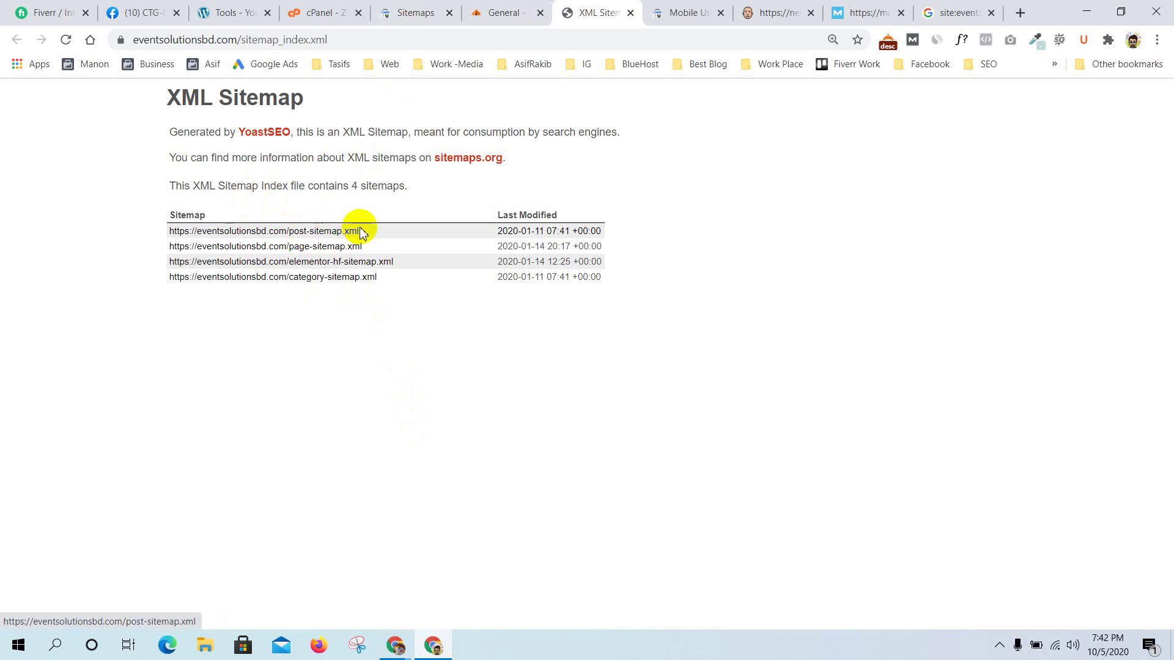
Copy the post-sitemap.xml address, enter it as a new sitemap in Search Console's Sitemaps report, and clear it without submitting
{"action": "left_click_drag", "start_coordinate": [362, 230], "coordinate": [175, 240]}
{"action": "key", "text": "ctrl+c"}
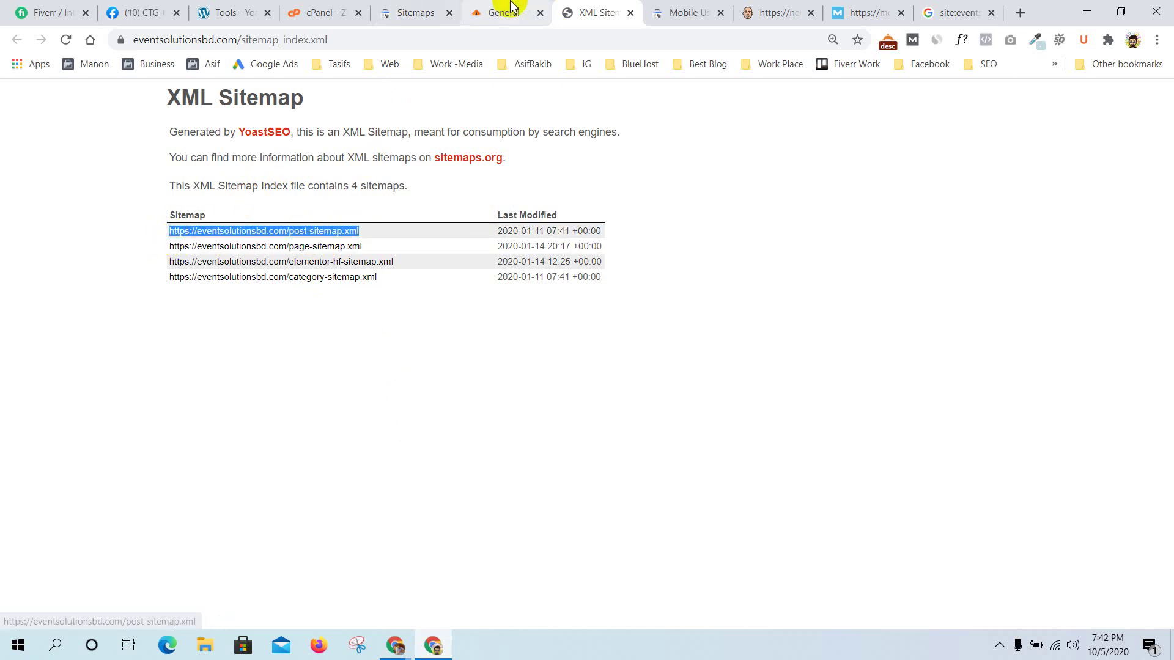
{"action": "left_click", "coordinate": [400, 11]}
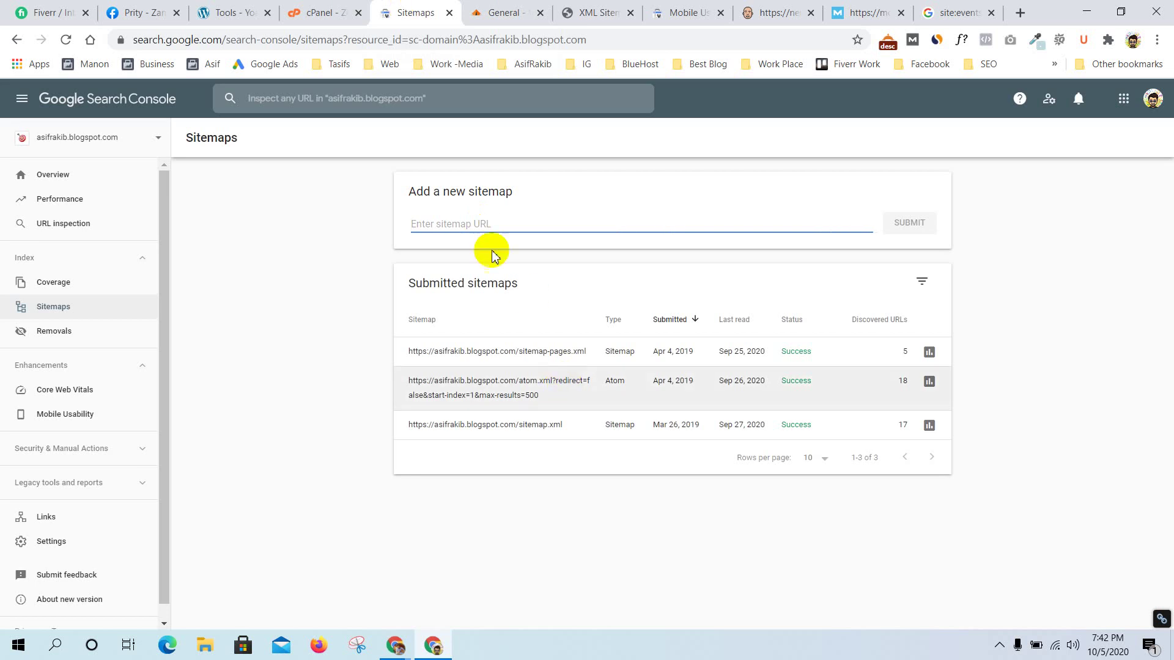
{"action": "key", "text": "ctrl+v"}
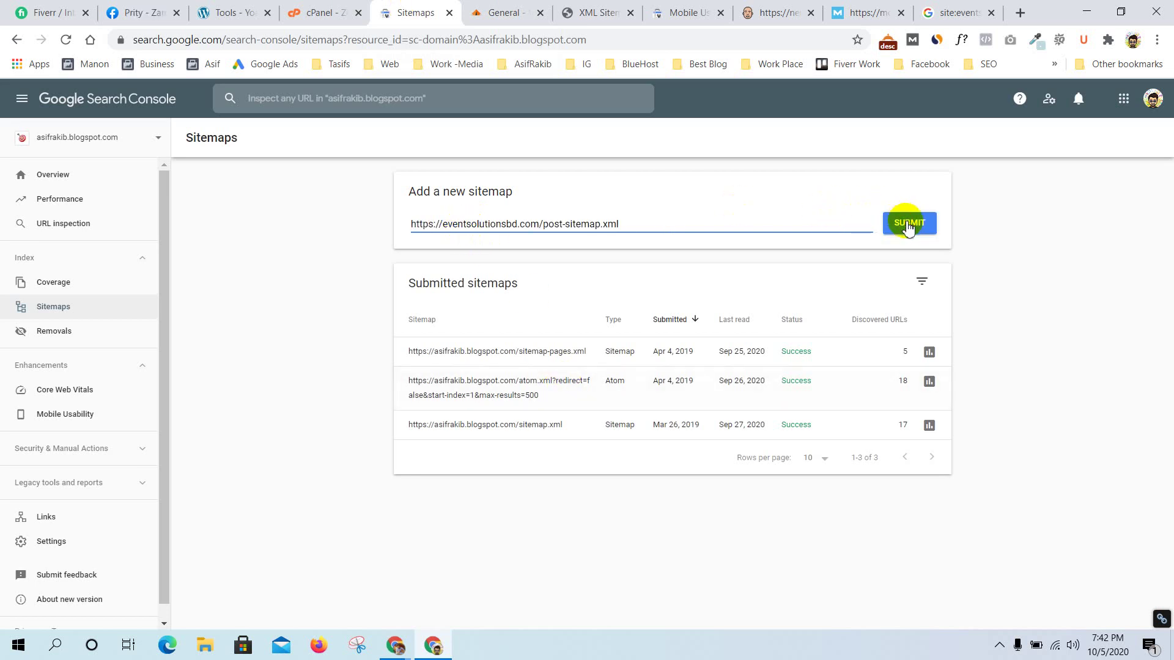
{"action": "triple_click", "coordinate": [655, 222]}
{"action": "key", "text": "BackSpace"}
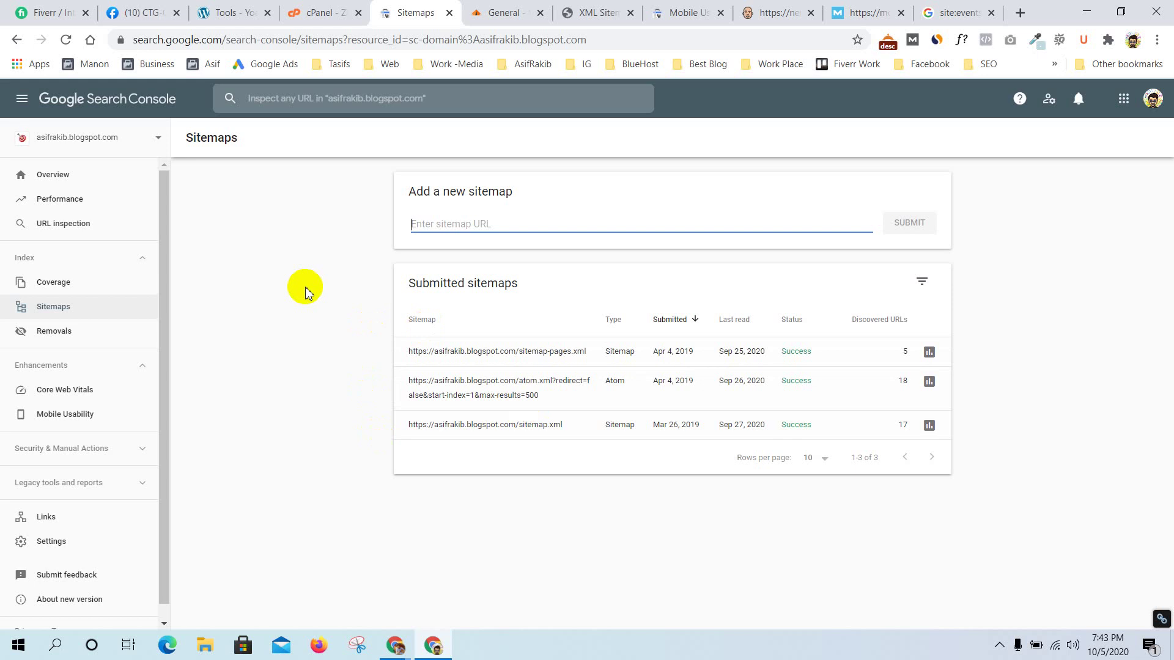
Open the blogspot property's Overview and expand the Security & Manual Actions and Legacy tools and reports sections
{"action": "left_click", "coordinate": [79, 179]}
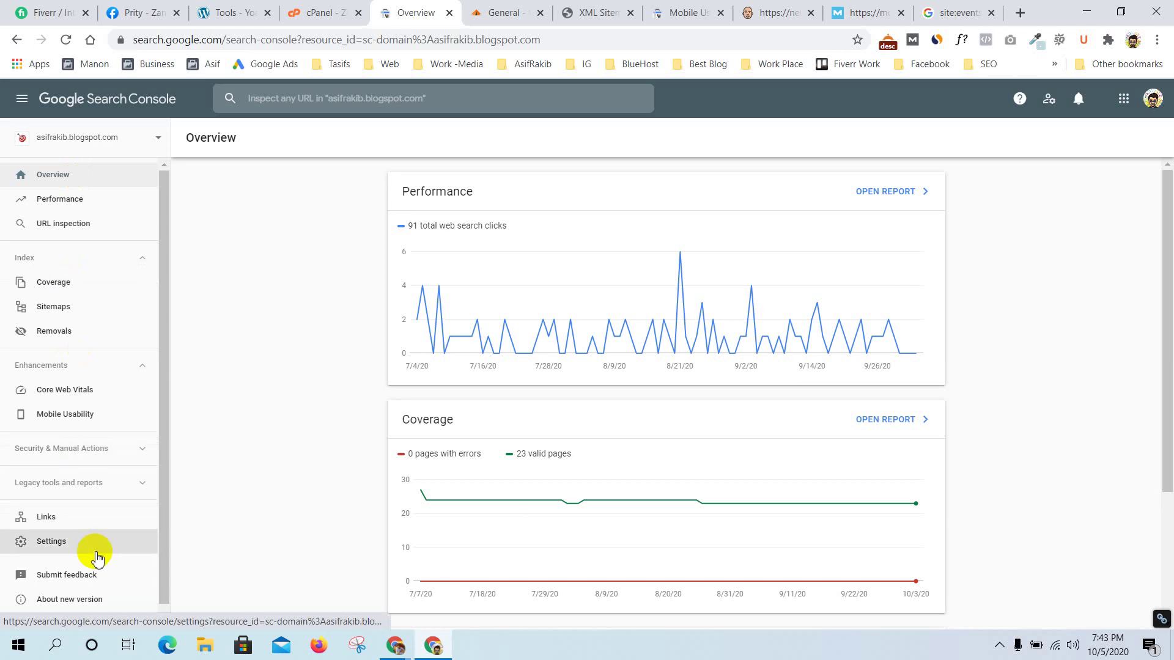
{"action": "left_click", "coordinate": [133, 451]}
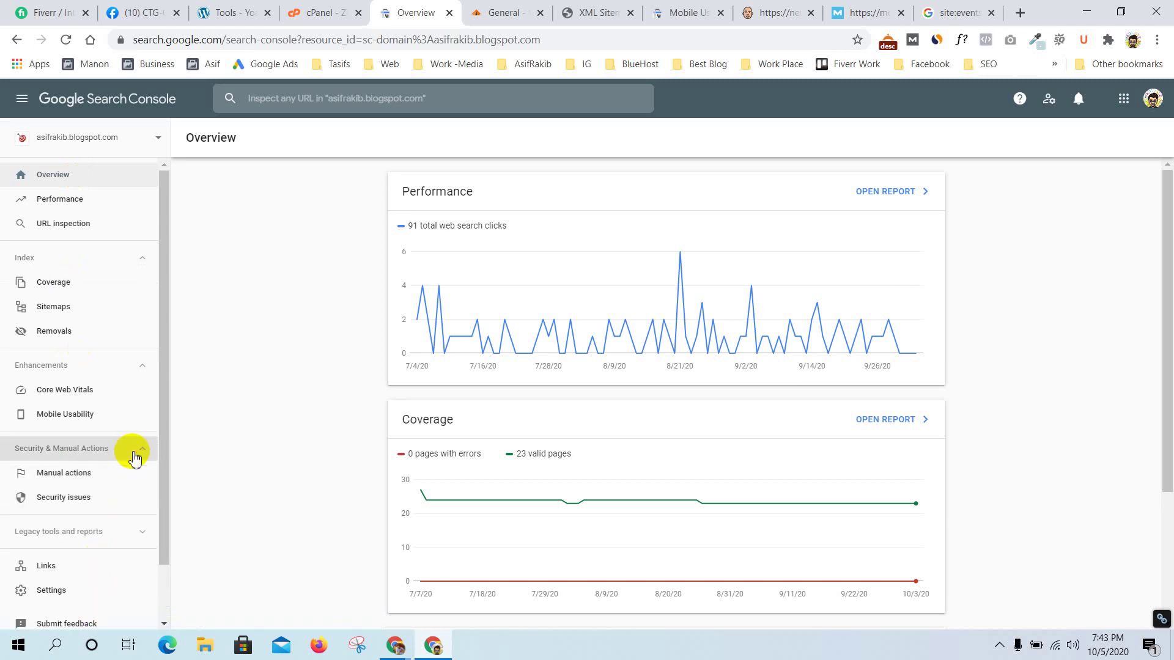
{"action": "scroll", "coordinate": [131, 451], "scroll_direction": "down", "scroll_amount": 1}
{"action": "left_click", "coordinate": [127, 474]}
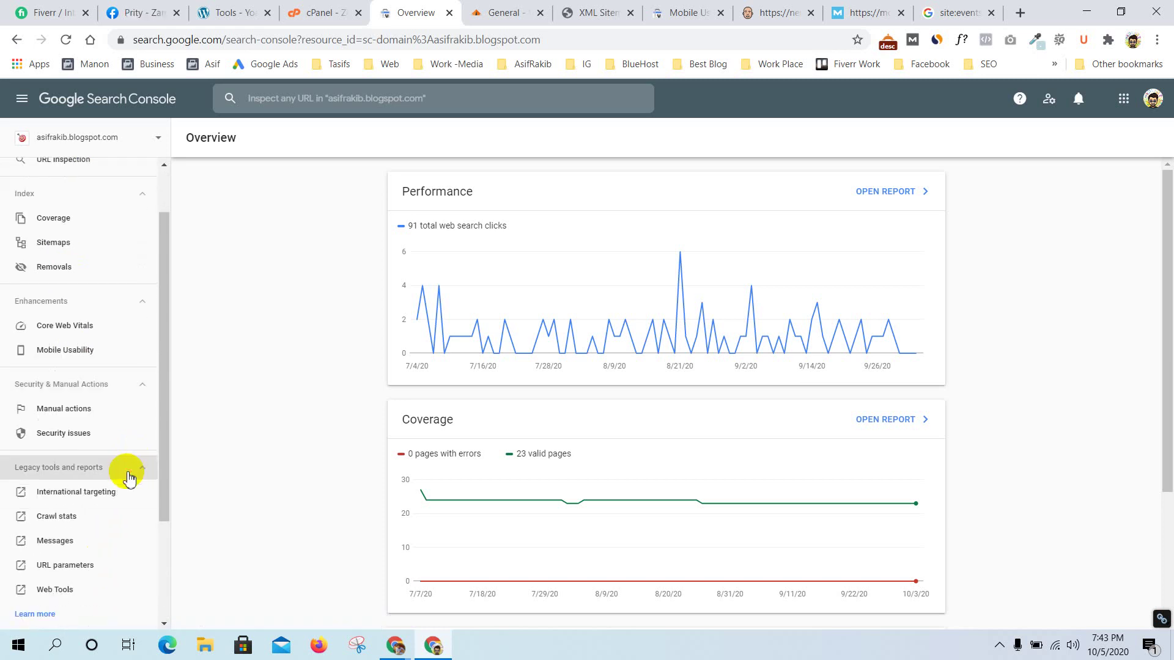
{"action": "scroll", "coordinate": [123, 480], "scroll_direction": "down", "scroll_amount": 2}
{"action": "scroll", "coordinate": [116, 483], "scroll_direction": "up", "scroll_amount": 3}
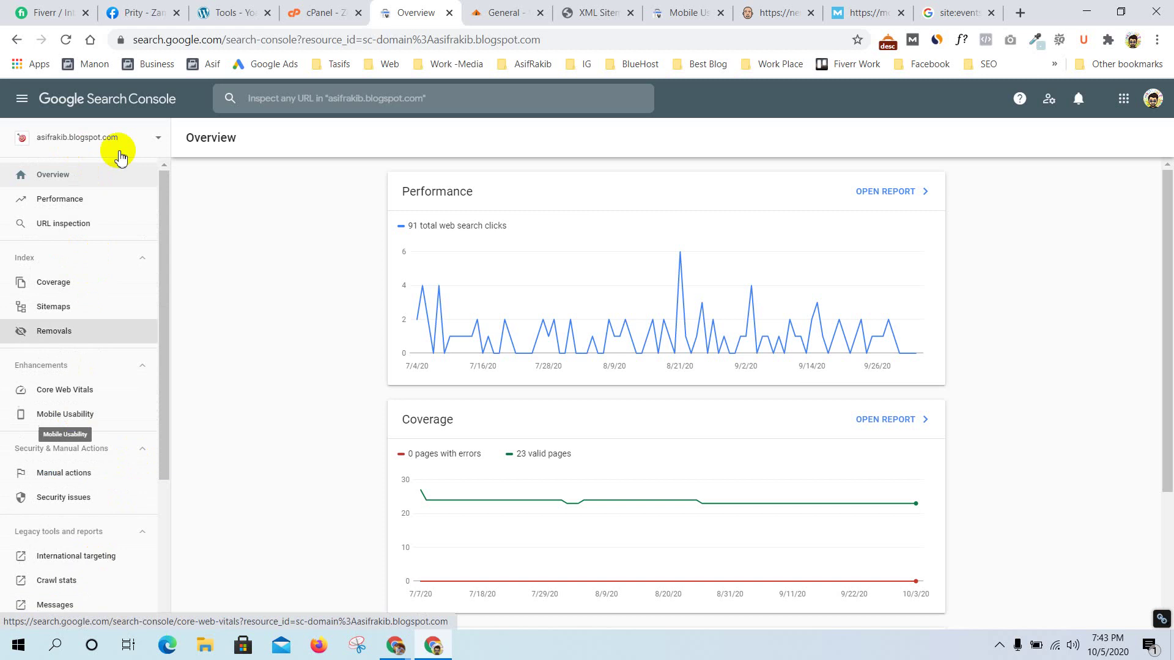
Review the Performance, Coverage and Enhancements summaries on the property's Overview
{"action": "left_click", "coordinate": [85, 178]}
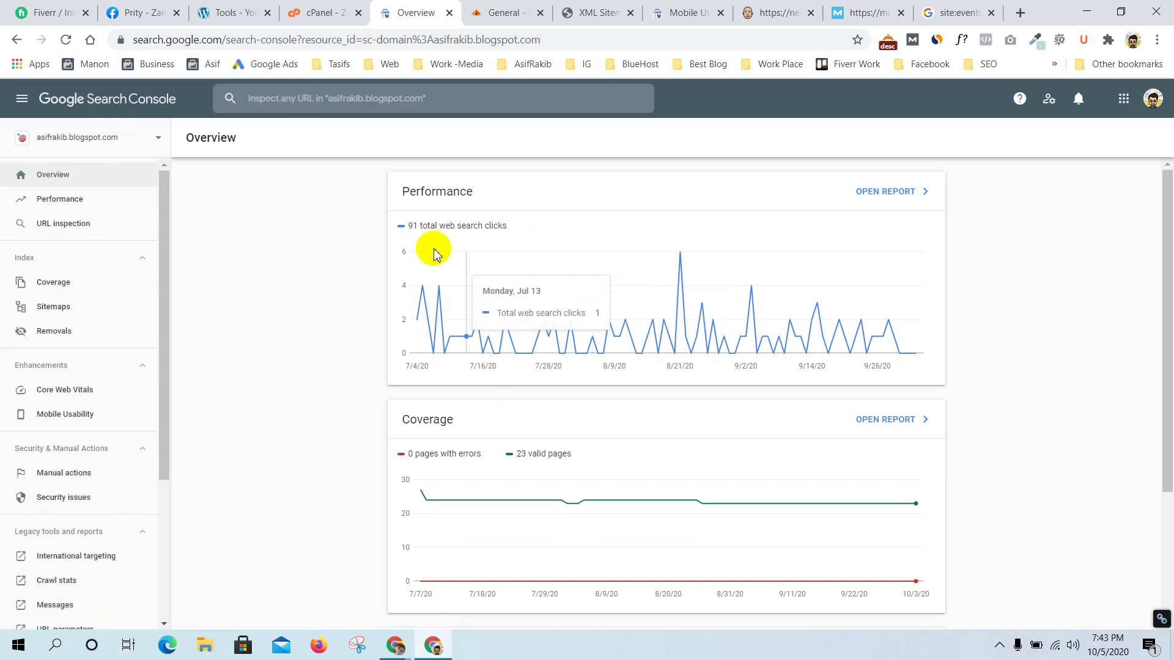
{"action": "scroll", "coordinate": [355, 404], "scroll_direction": "down", "scroll_amount": 2}
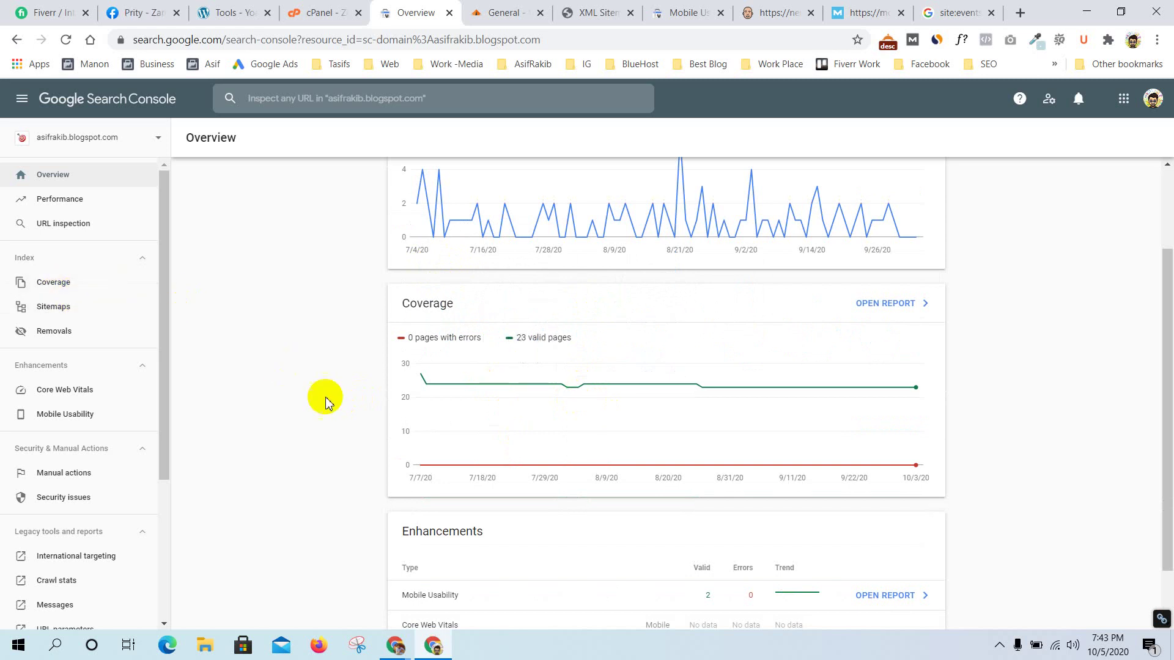
{"action": "scroll", "coordinate": [322, 398], "scroll_direction": "down", "scroll_amount": 1}
{"action": "scroll", "coordinate": [243, 374], "scroll_direction": "up", "scroll_amount": 3}
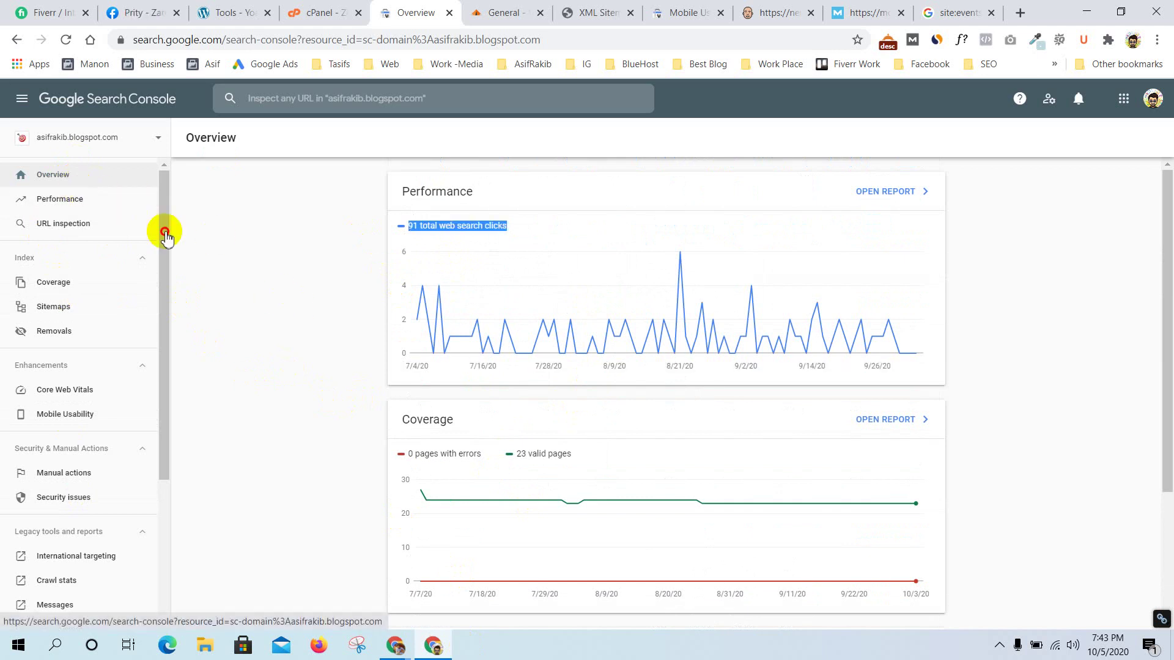
Open the Performance report, add average position to the chart, and set the date range to the last 16 months
{"action": "left_click", "coordinate": [83, 200]}
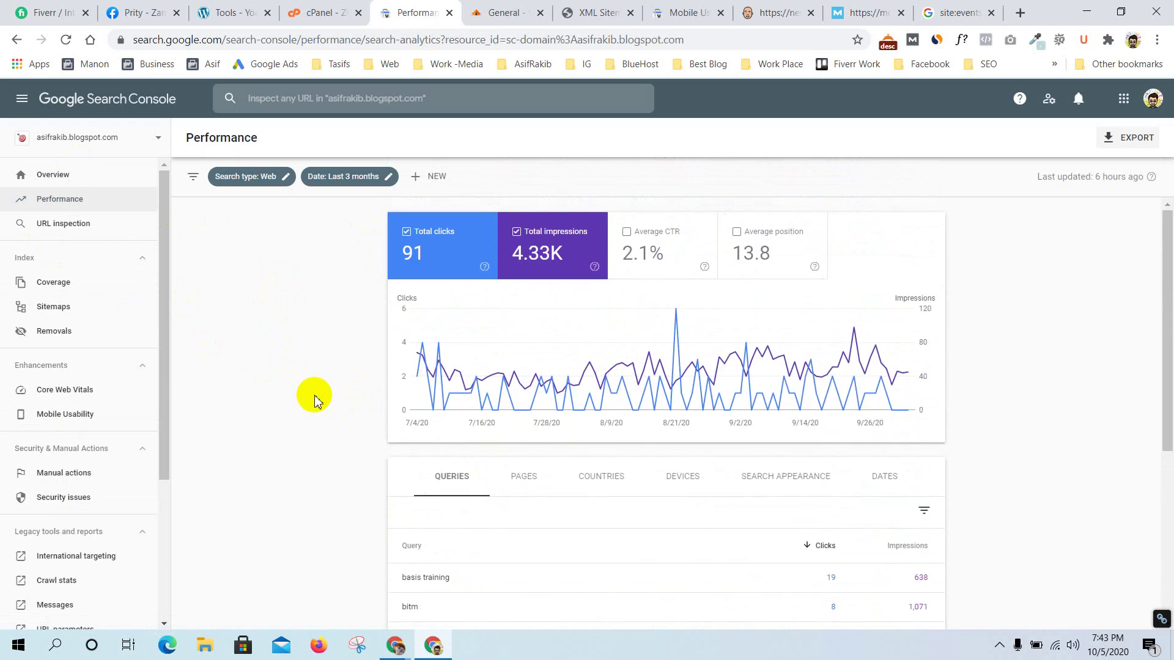
{"action": "left_click", "coordinate": [758, 250]}
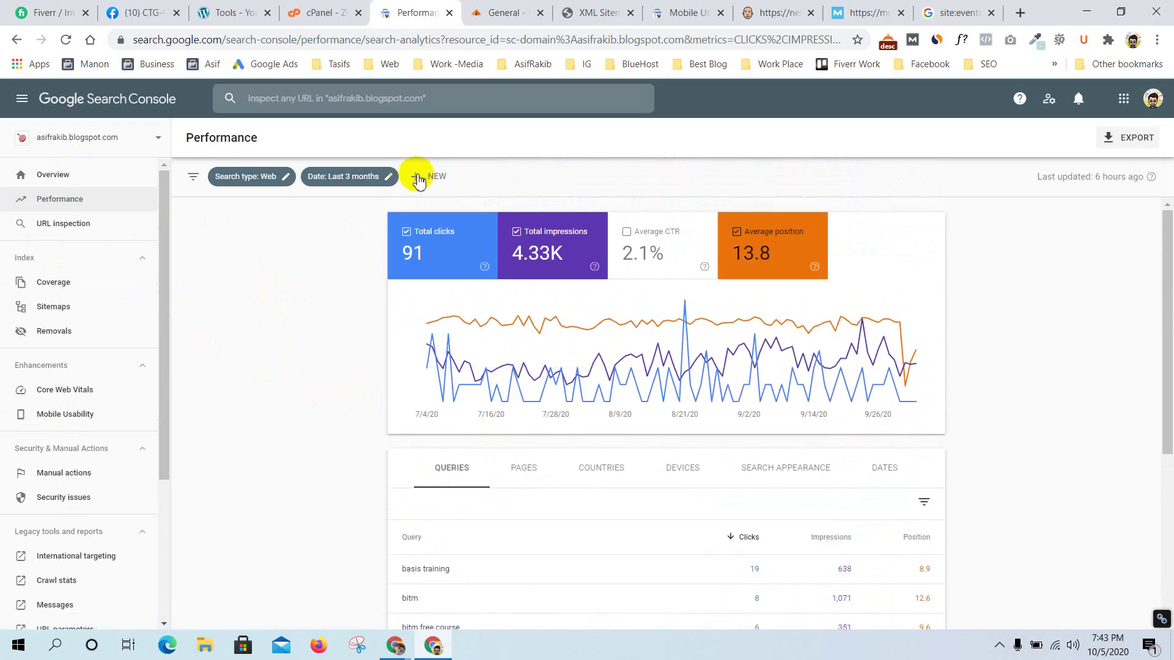
{"action": "left_click", "coordinate": [387, 177]}
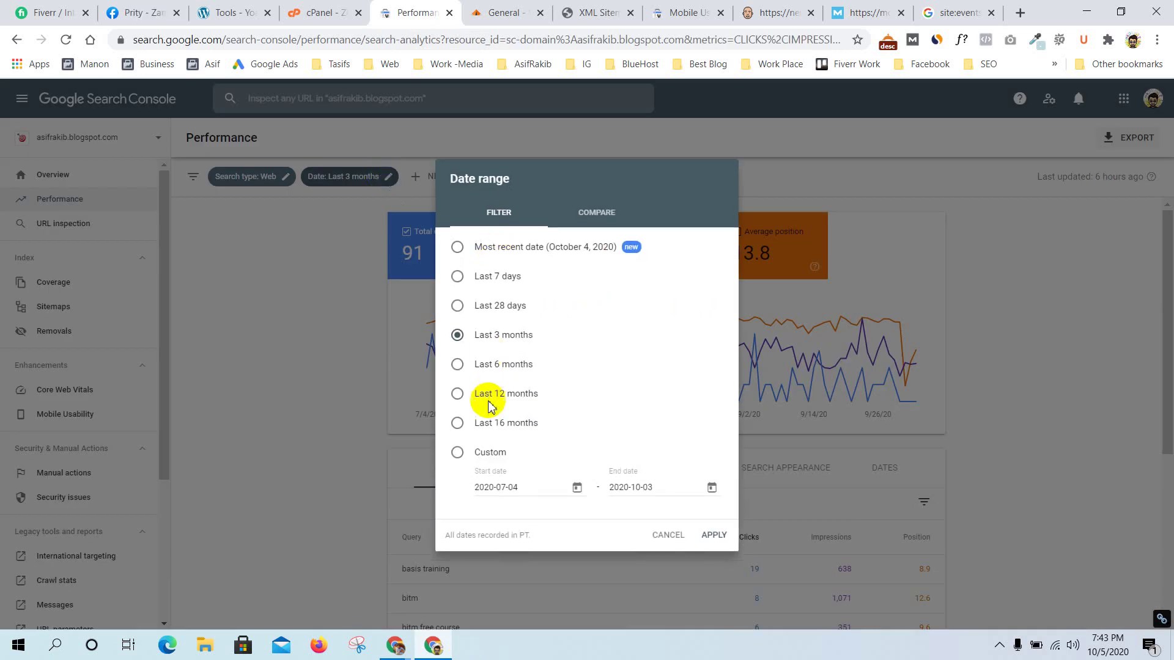
{"action": "left_click", "coordinate": [489, 424]}
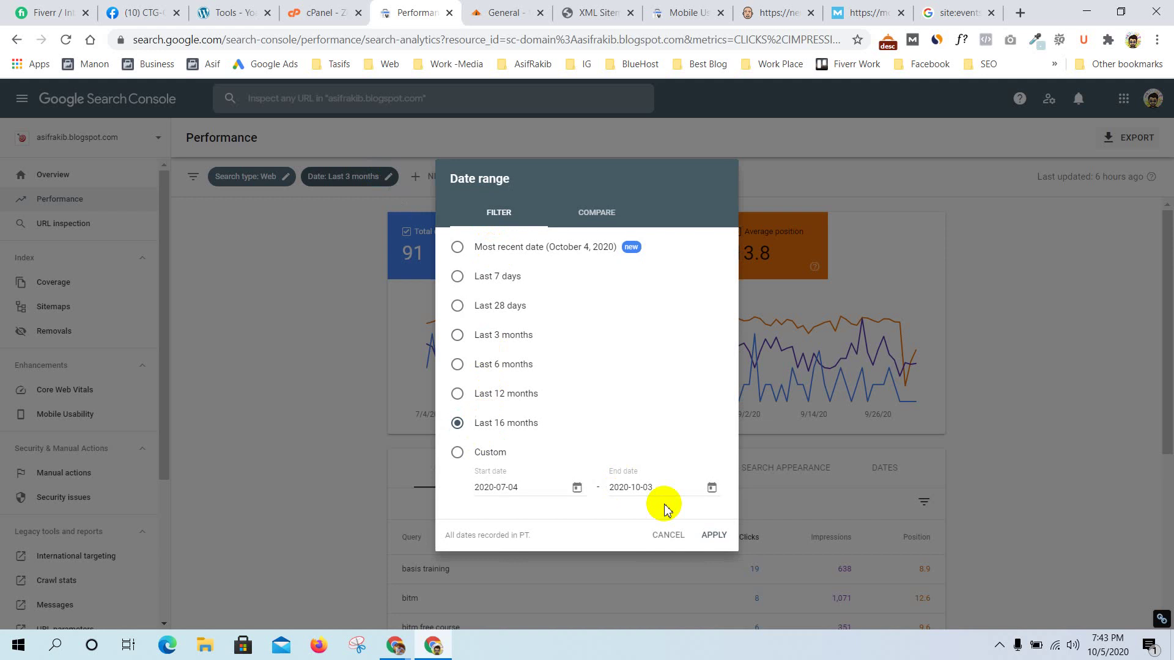
{"action": "left_click", "coordinate": [714, 535]}
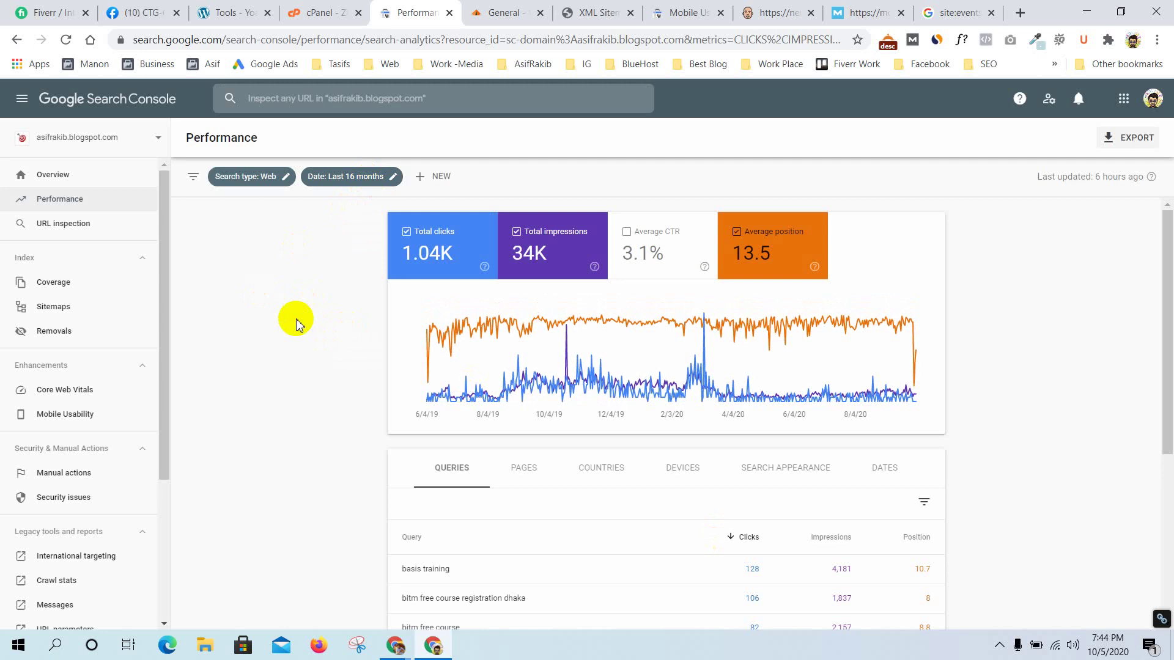
{"action": "mouse_move", "coordinate": [430, 383]}
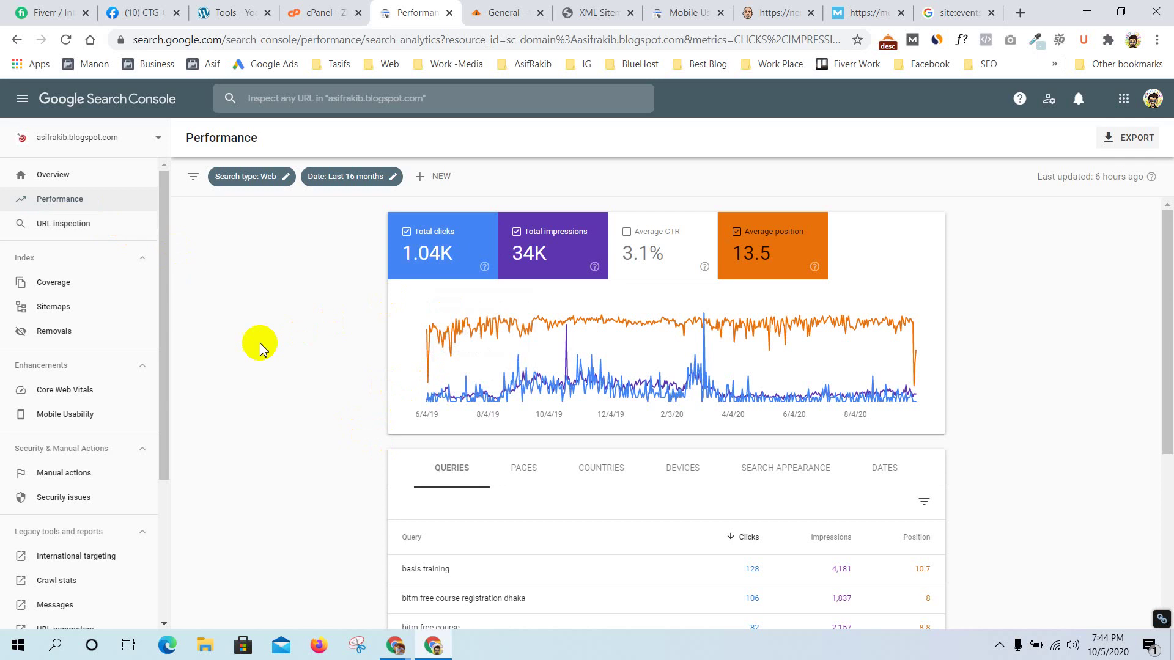
{"action": "mouse_move", "coordinate": [426, 257]}
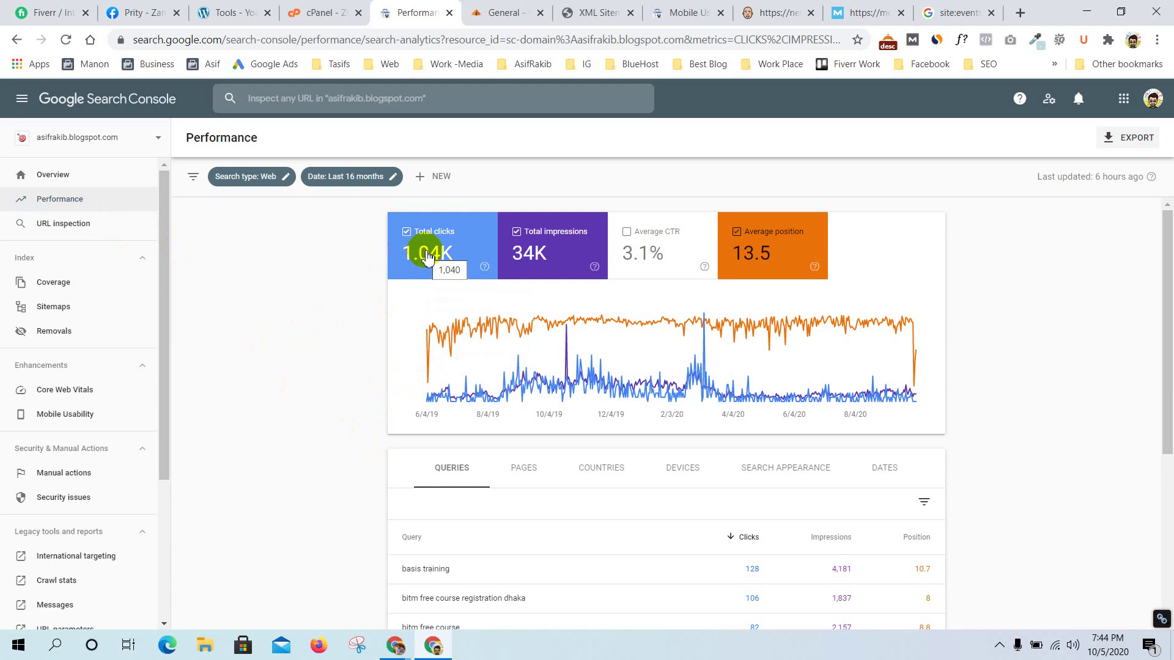
{"action": "mouse_move", "coordinate": [581, 255]}
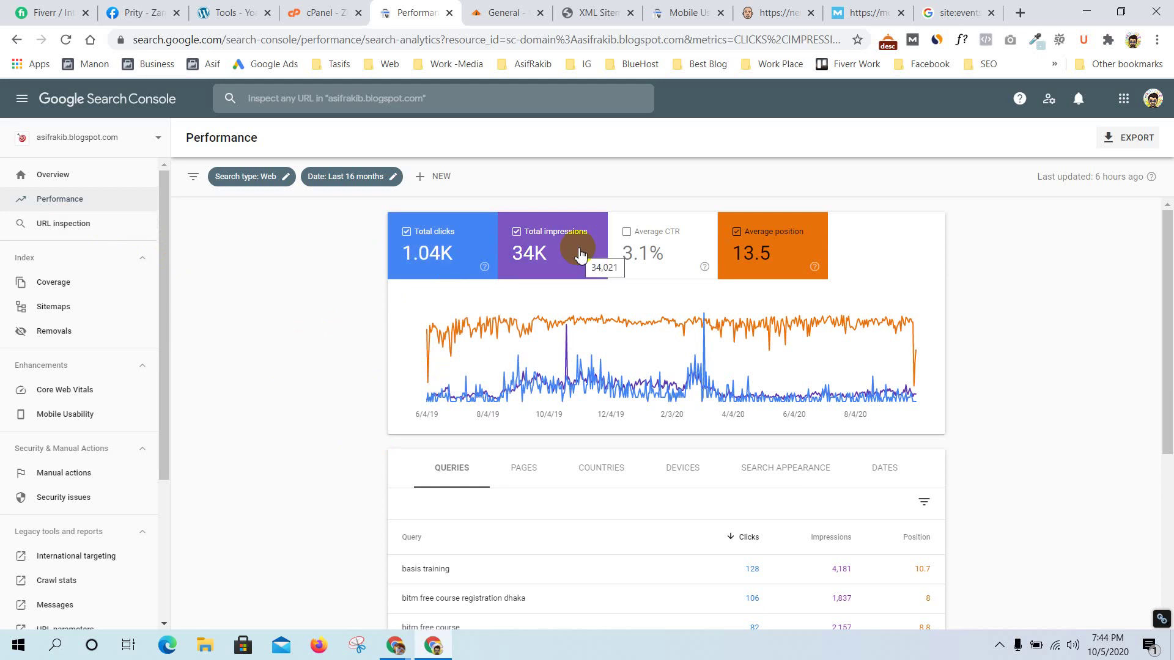
Switch to the Google results page and select the existing site:eventsolutionsbd.com query
{"action": "left_click", "coordinate": [957, 12]}
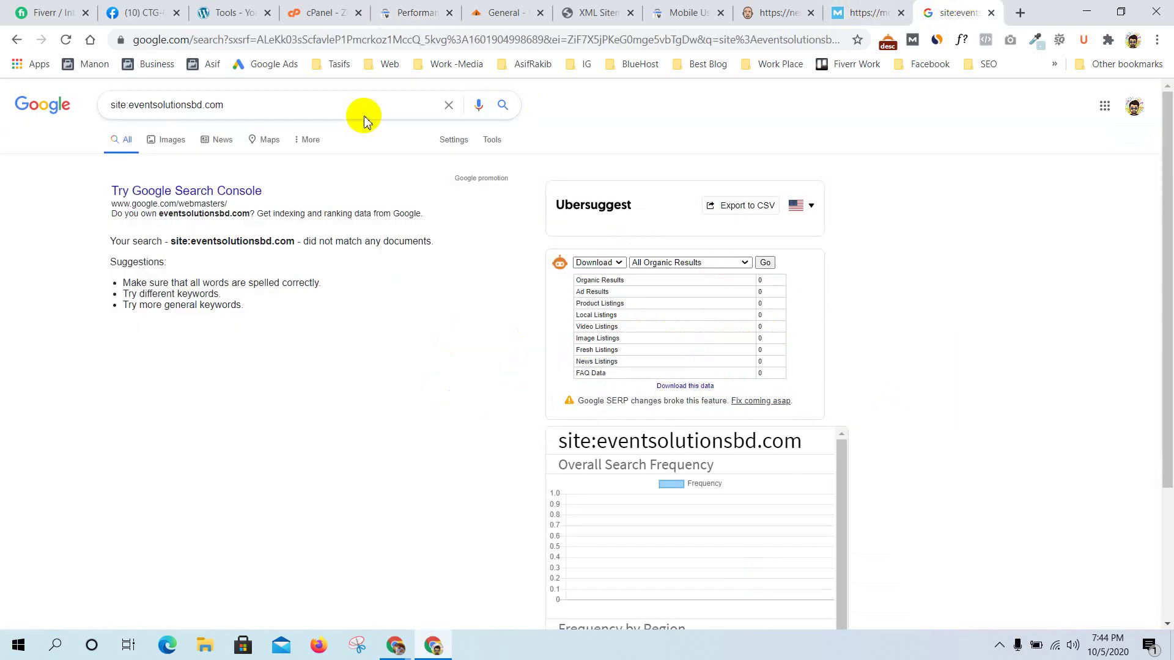
{"action": "triple_click", "coordinate": [242, 102]}
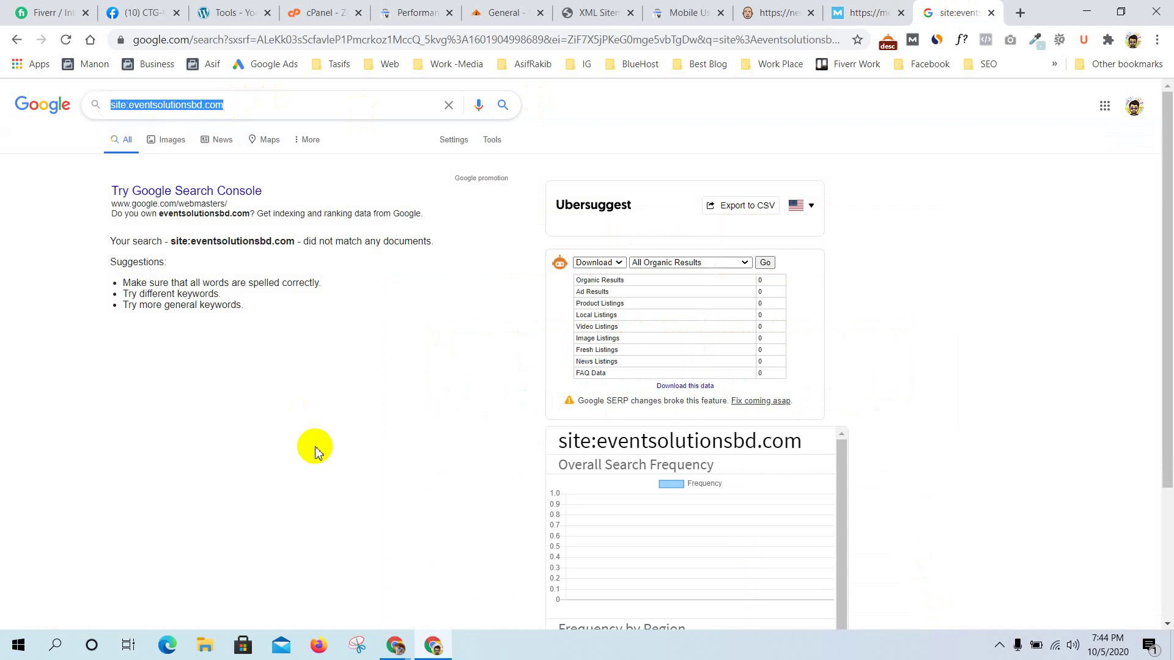
Switch to the Search Console Performance report and examine the blog's total clicks, impressions, average position, chart and top queries
{"action": "scroll", "coordinate": [315, 452], "scroll_direction": "down", "scroll_amount": 3}
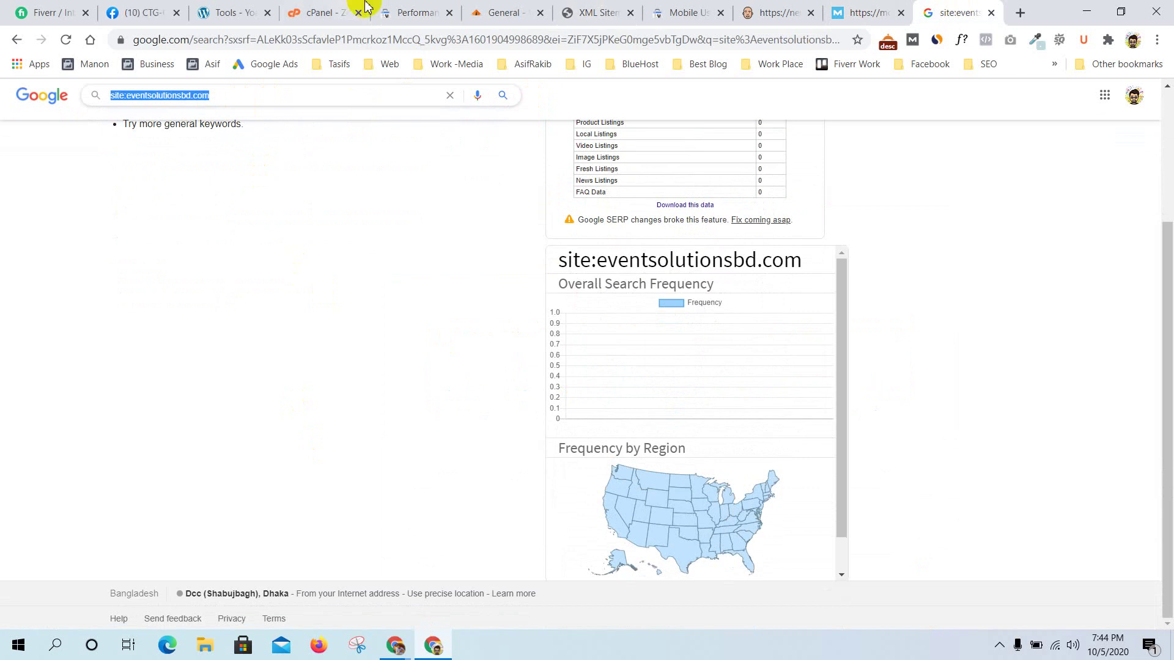
{"action": "left_click", "coordinate": [407, 12]}
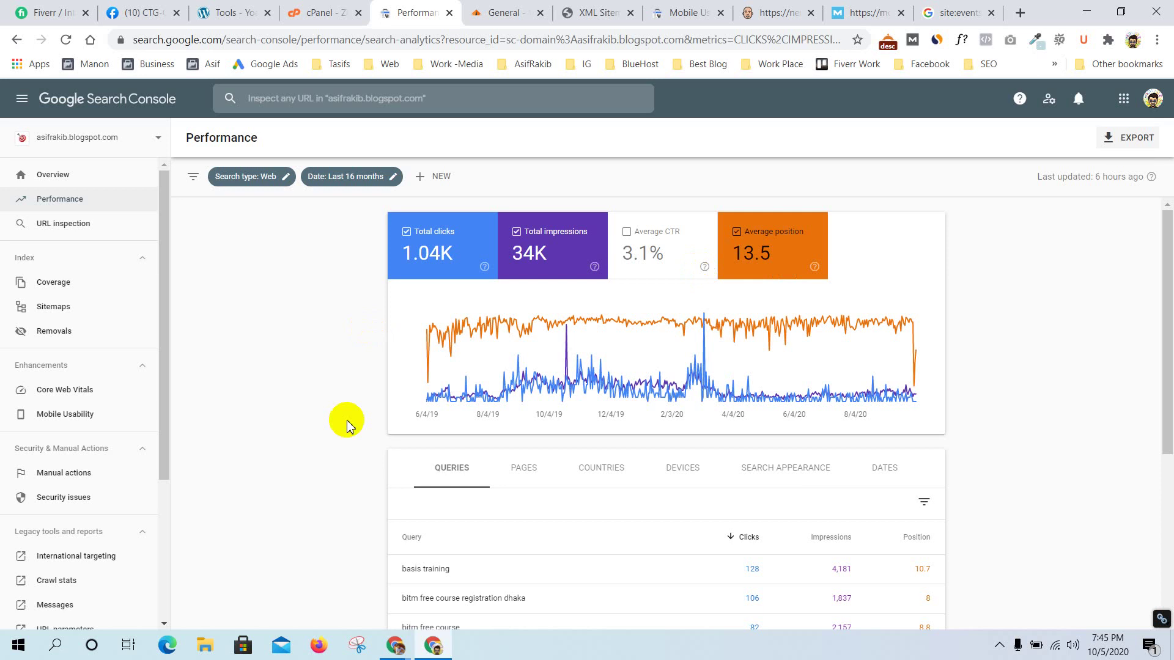
{"action": "scroll", "coordinate": [344, 422], "scroll_direction": "down", "scroll_amount": 4}
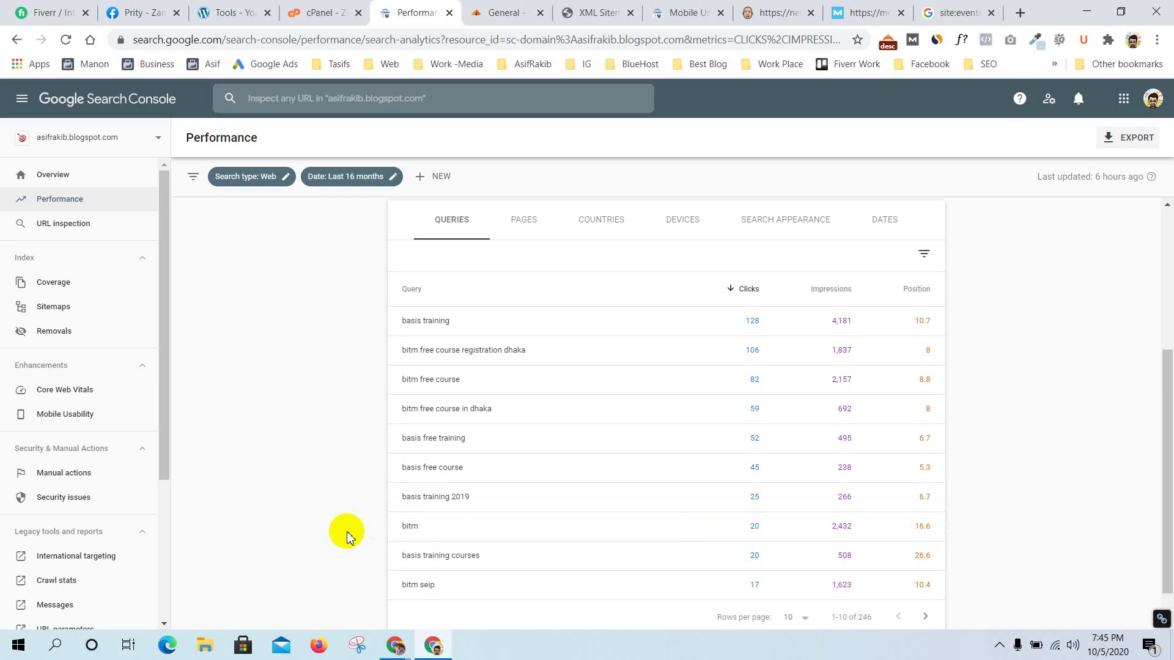
{"action": "scroll", "coordinate": [519, 597], "scroll_direction": "up", "scroll_amount": 4}
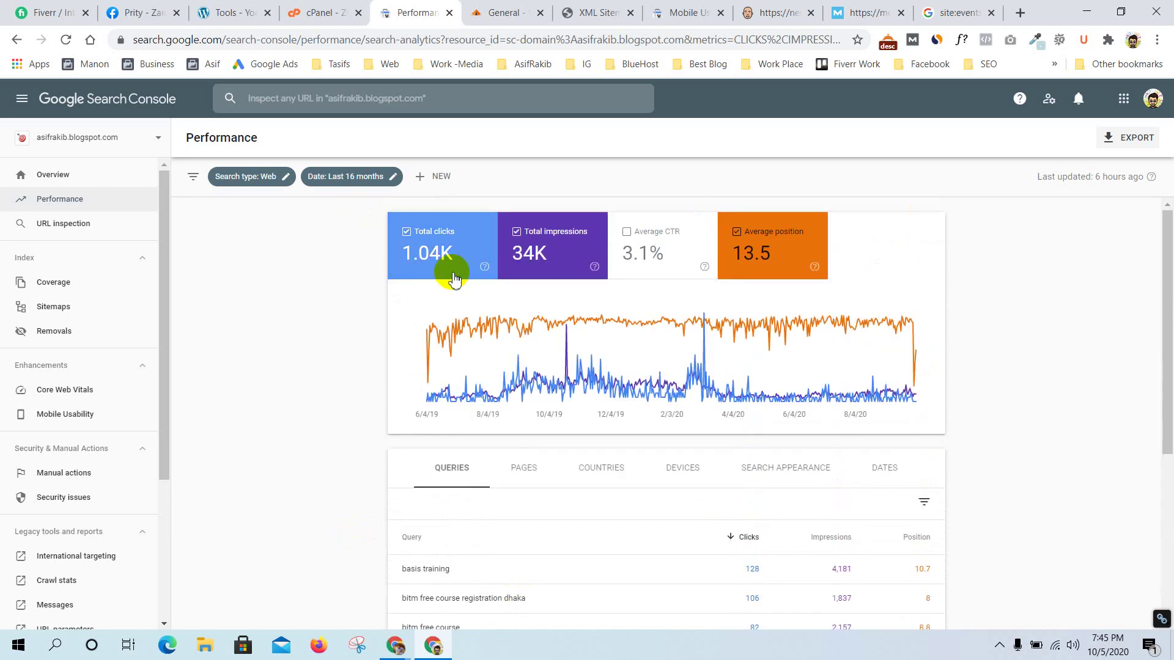
{"action": "mouse_move", "coordinate": [439, 262]}
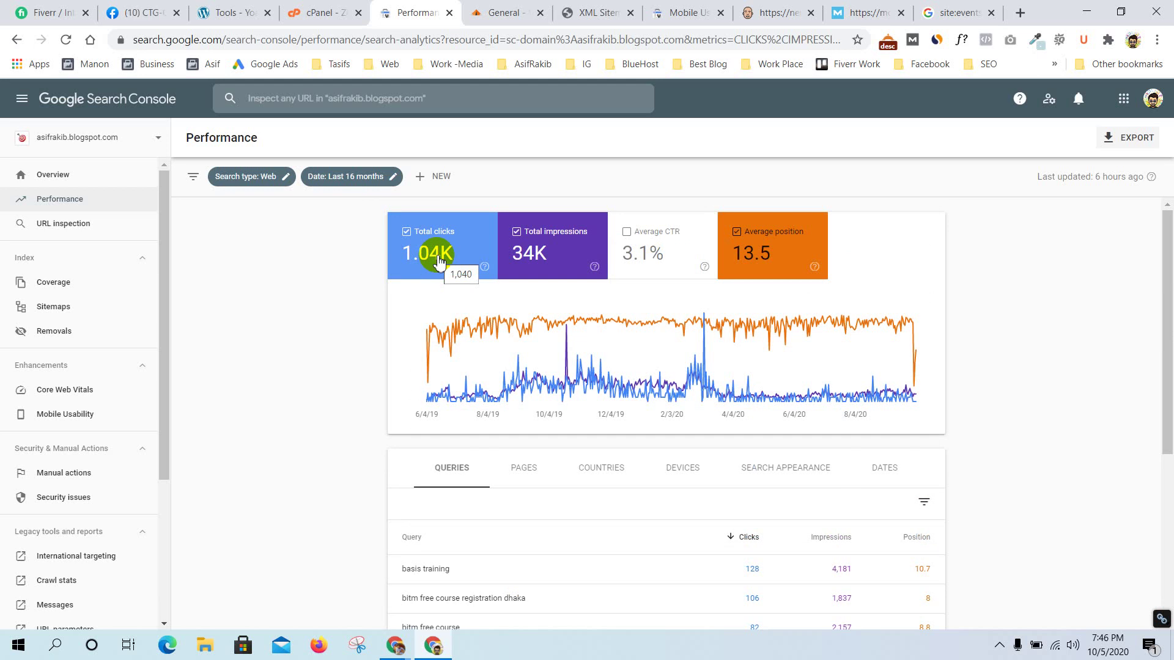
{"action": "scroll", "coordinate": [388, 357], "scroll_direction": "down", "scroll_amount": 5}
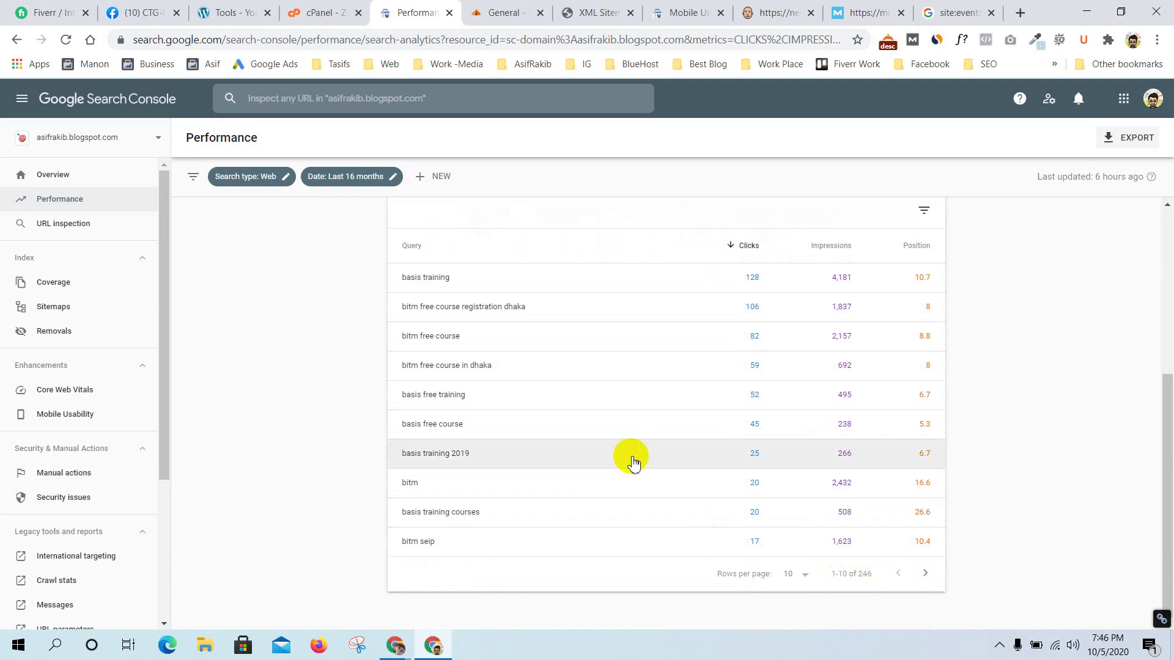
{"action": "scroll", "coordinate": [633, 463], "scroll_direction": "up", "scroll_amount": 3}
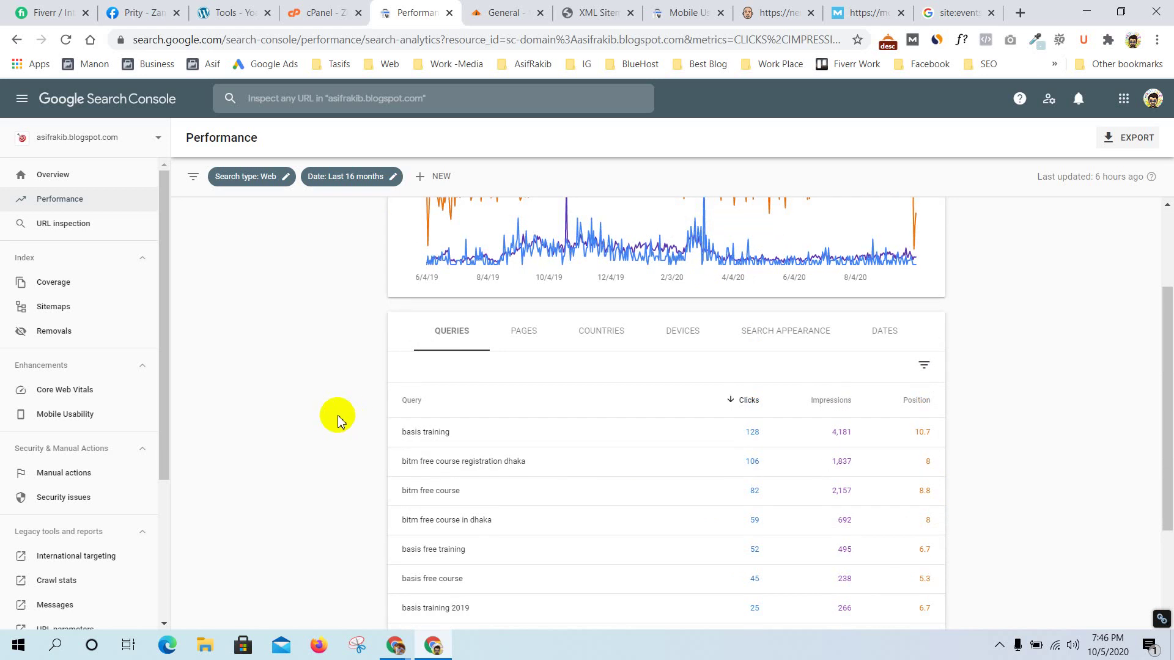
{"action": "scroll", "coordinate": [341, 422], "scroll_direction": "up", "scroll_amount": 2}
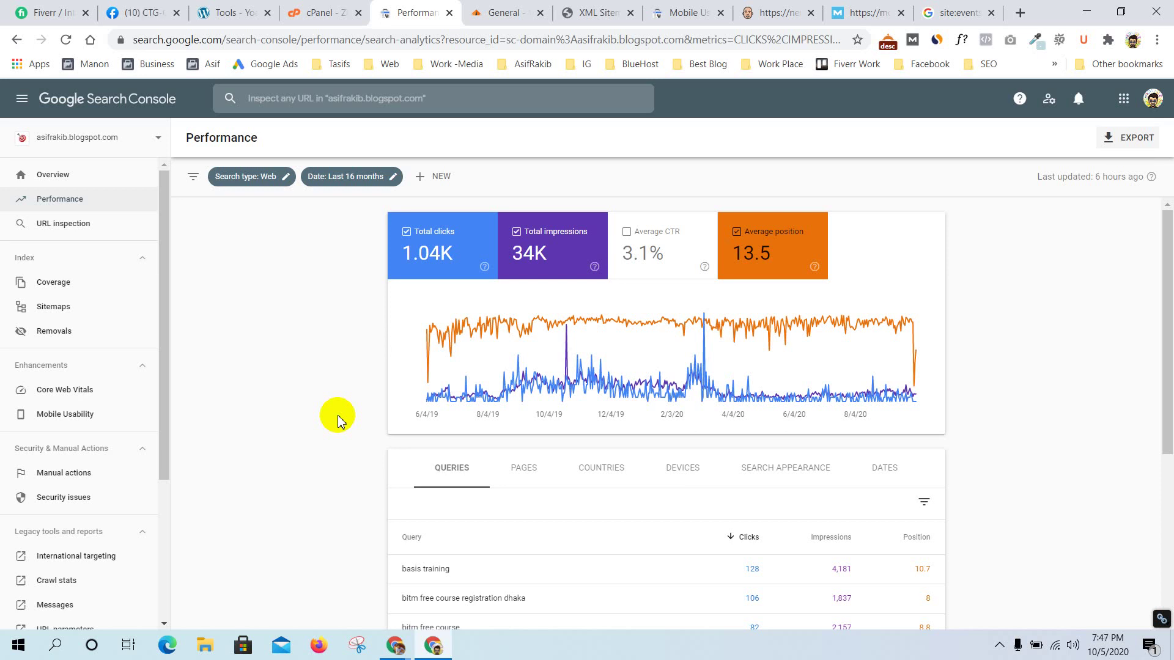
Break the Performance report down by pages and review the clicks, impressions and position of each blog URL
{"action": "scroll", "coordinate": [302, 449], "scroll_direction": "down", "scroll_amount": 2}
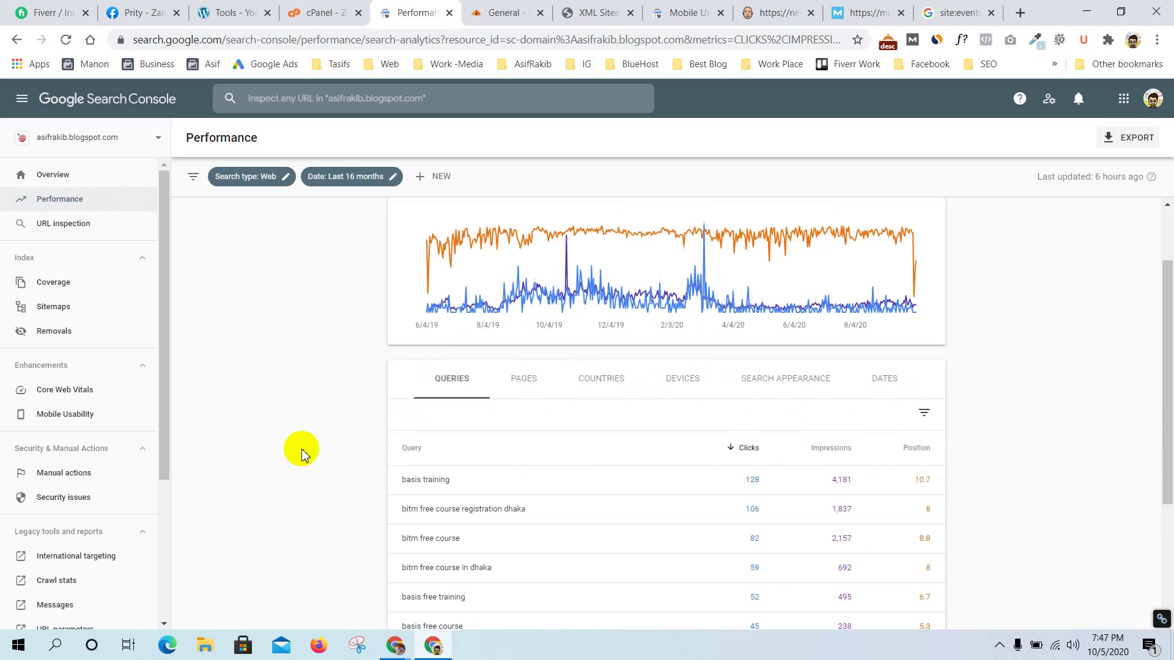
{"action": "scroll", "coordinate": [303, 451], "scroll_direction": "down", "scroll_amount": 3}
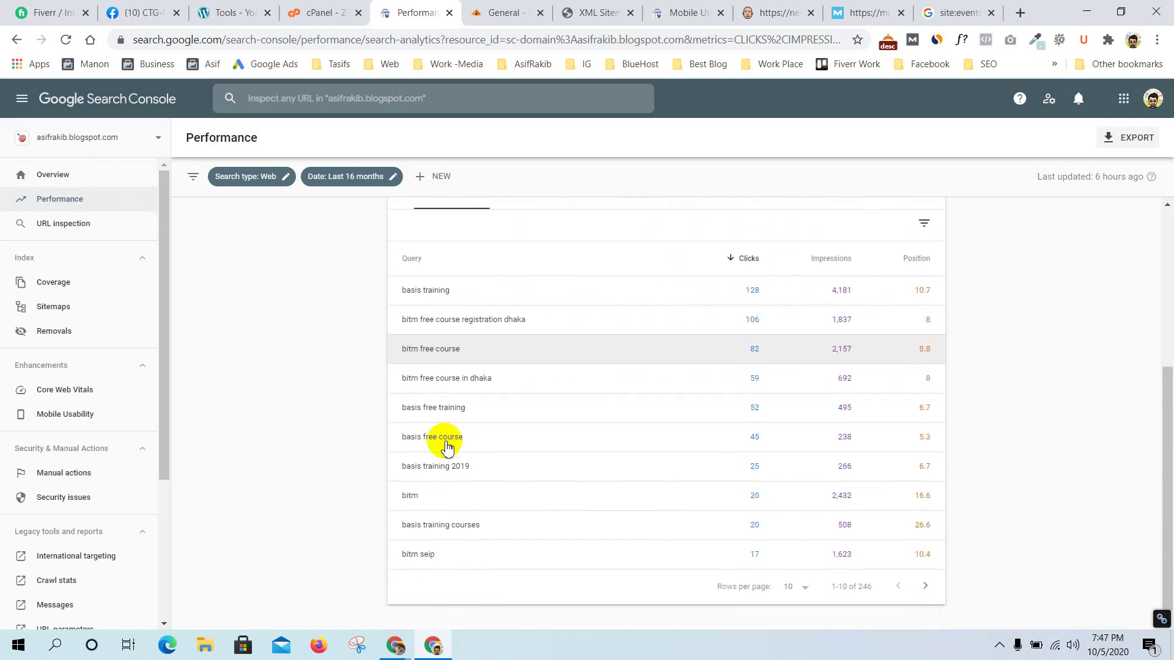
{"action": "scroll", "coordinate": [447, 447], "scroll_direction": "up", "scroll_amount": 1}
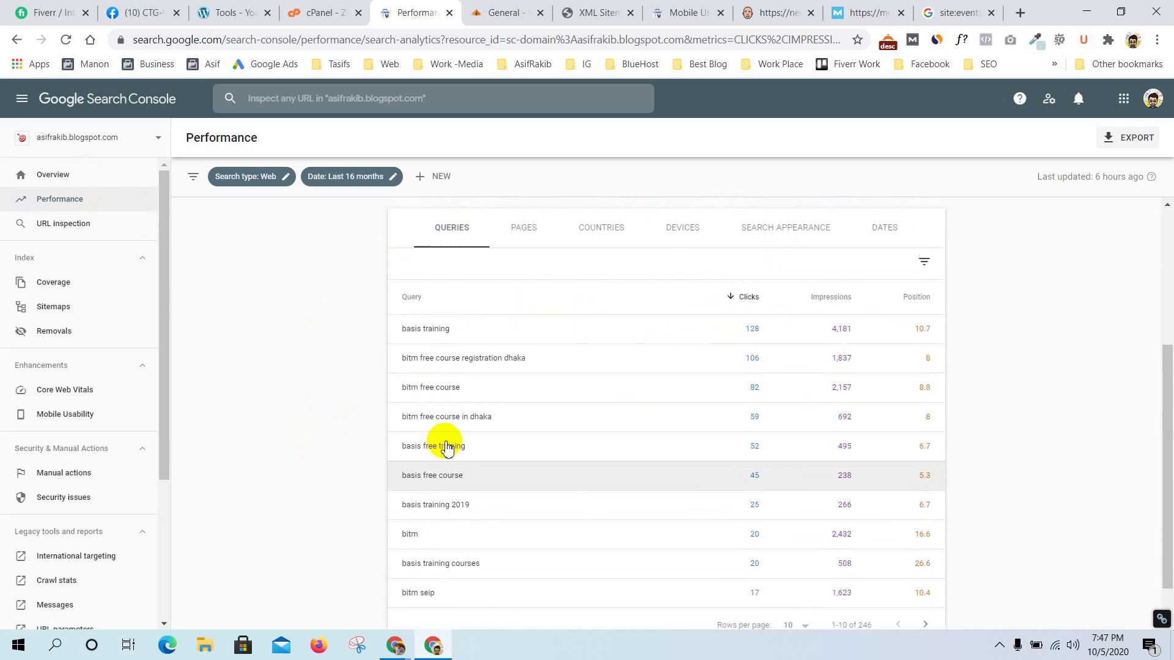
{"action": "left_click", "coordinate": [522, 226]}
{"action": "scroll", "coordinate": [223, 398], "scroll_direction": "down", "scroll_amount": 3}
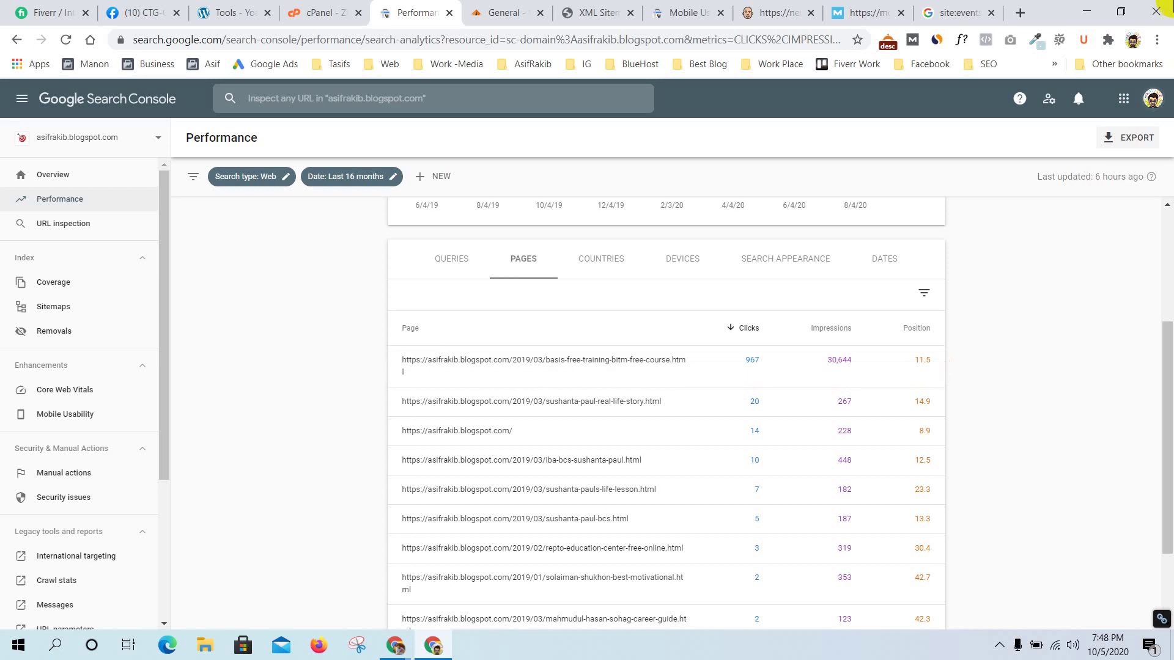
Search Google for "basis free course" and examine the organic results for the blog's ranking
{"action": "left_click", "coordinate": [946, 6]}
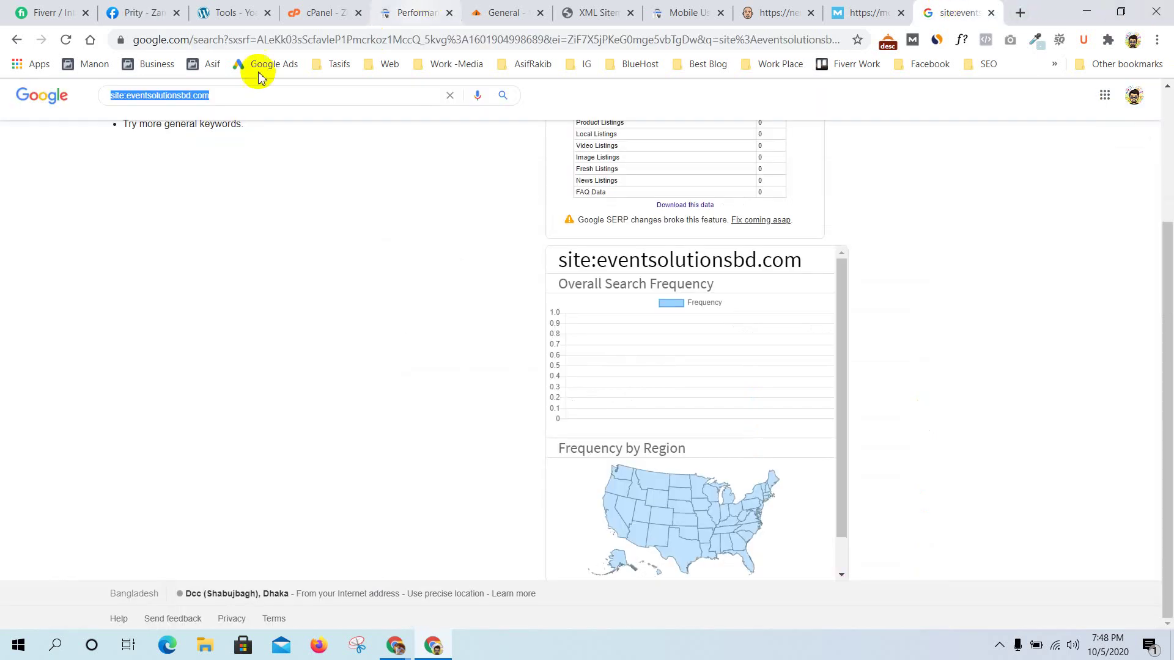
{"action": "type", "text": "basis"}
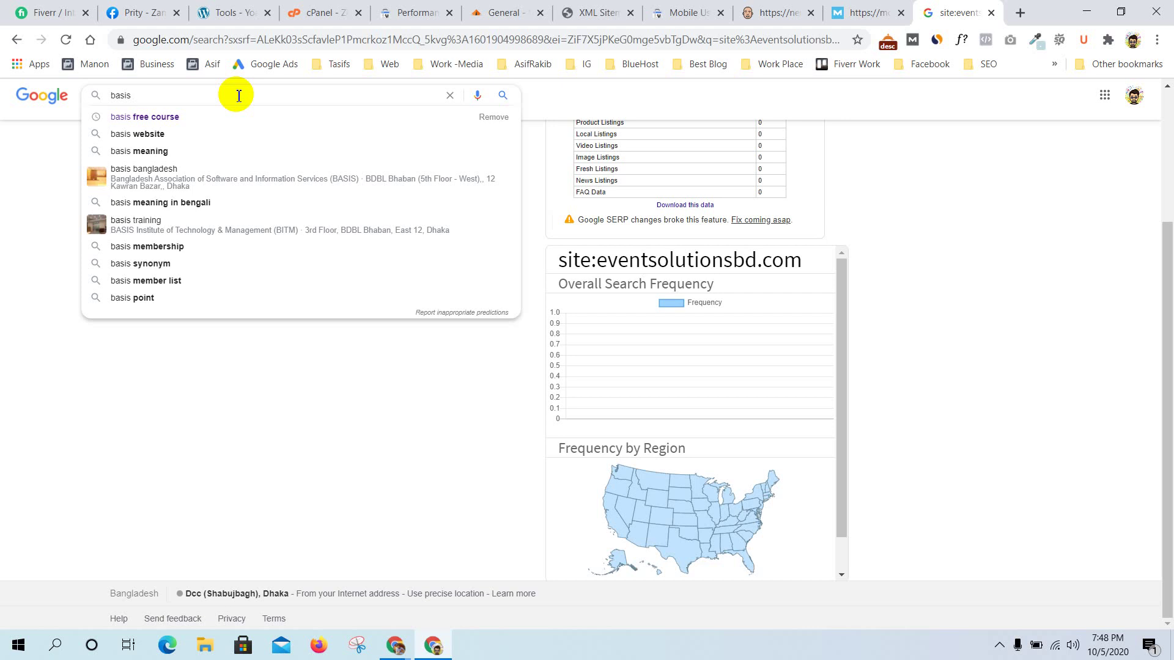
{"action": "key", "text": "Down"}
{"action": "key", "text": "Return"}
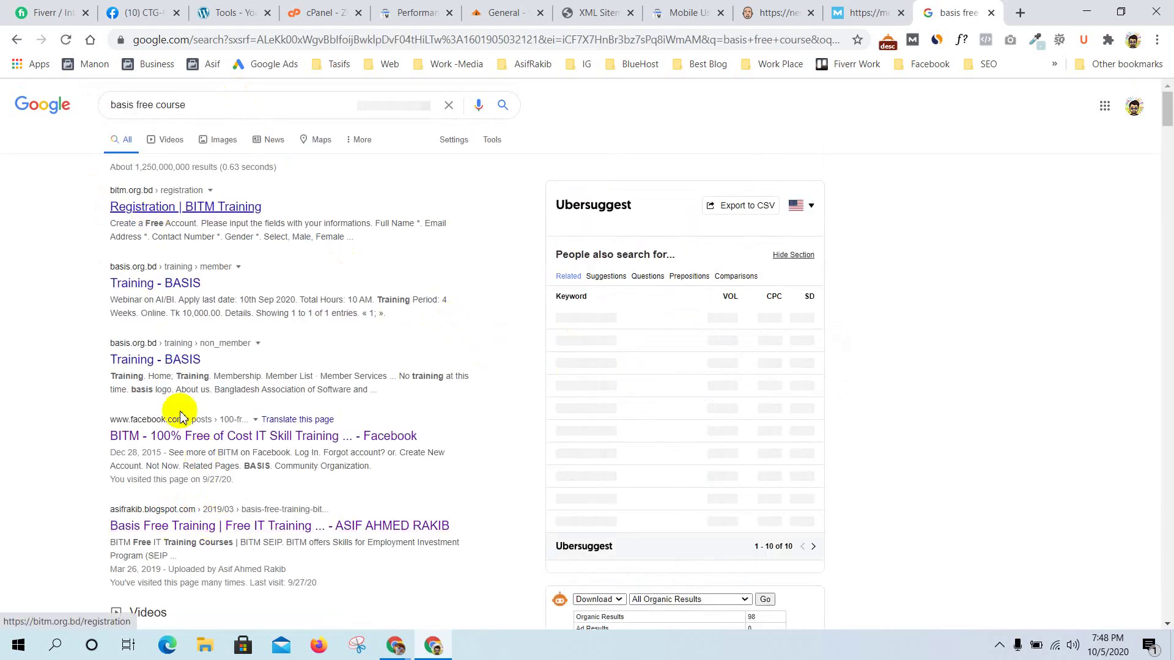
{"action": "scroll", "coordinate": [112, 435], "scroll_direction": "down", "scroll_amount": 2}
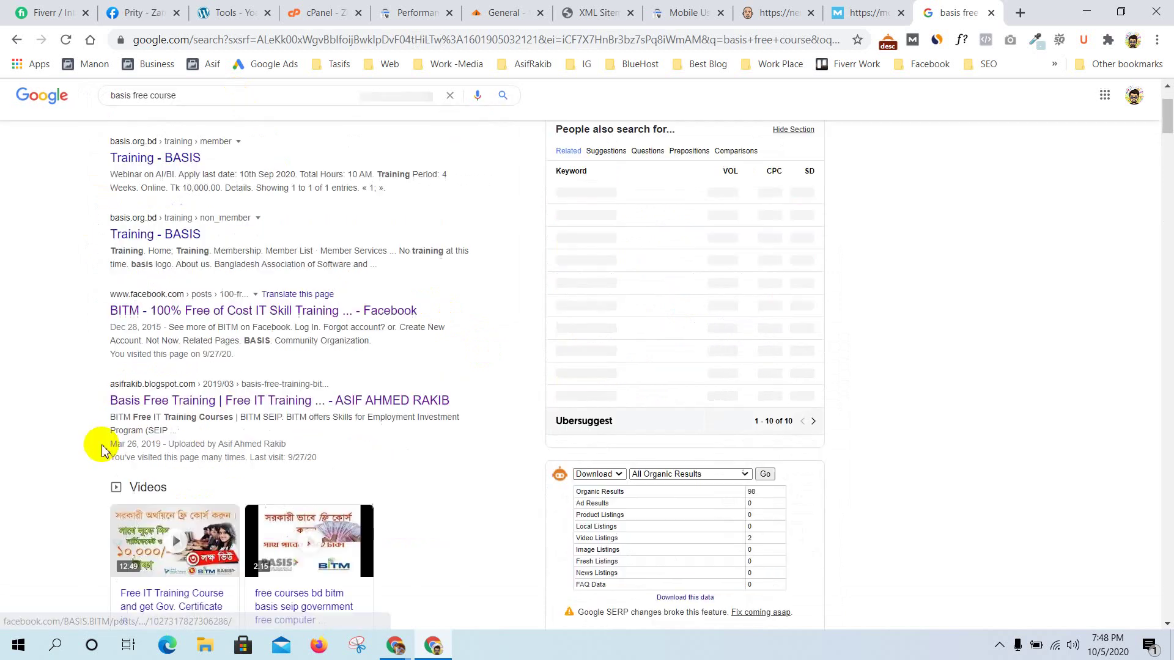
{"action": "scroll", "coordinate": [159, 450], "scroll_direction": "down", "scroll_amount": 7}
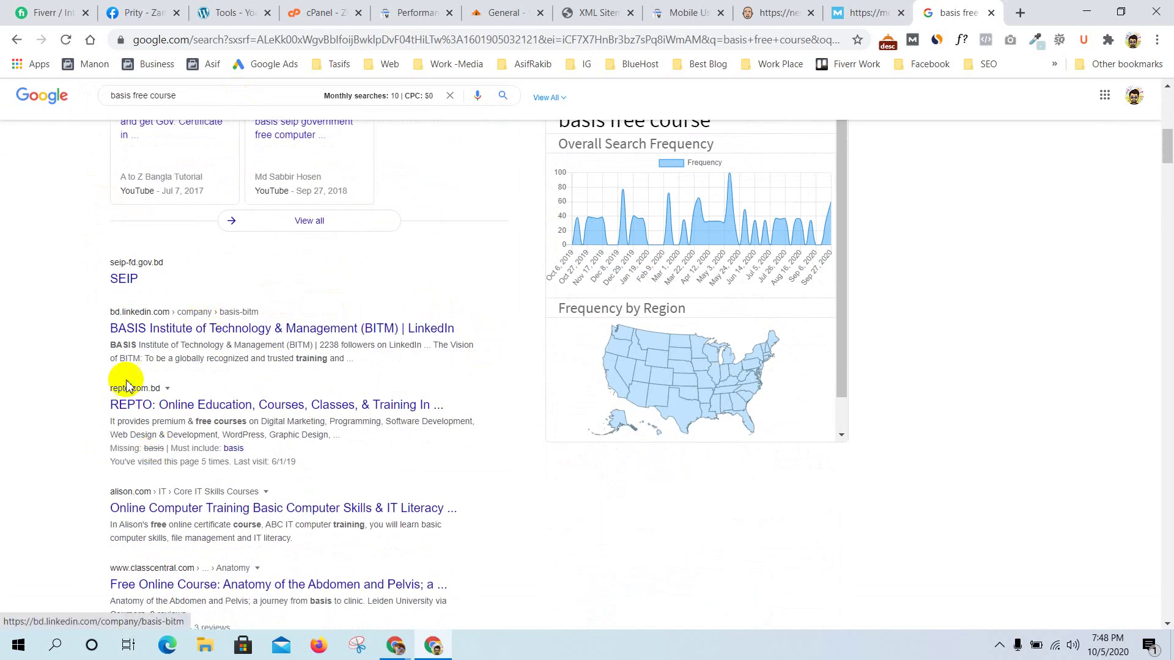
{"action": "scroll", "coordinate": [43, 441], "scroll_direction": "down", "scroll_amount": 2}
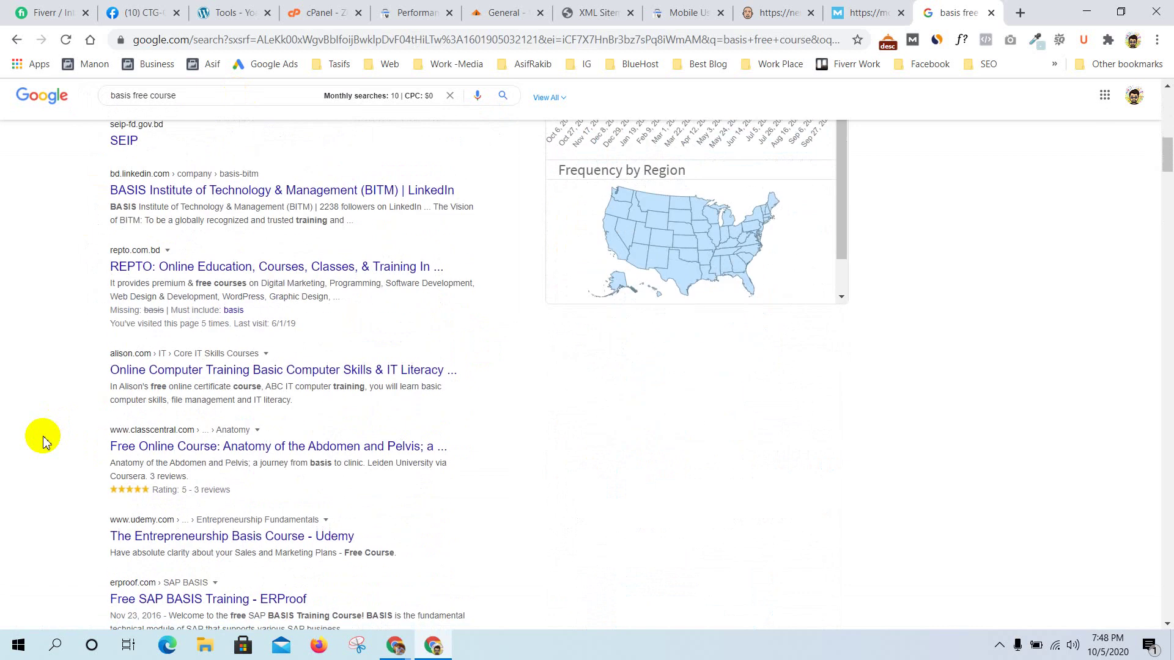
{"action": "scroll", "coordinate": [42, 441], "scroll_direction": "down", "scroll_amount": 3}
{"action": "scroll", "coordinate": [42, 442], "scroll_direction": "down", "scroll_amount": 2}
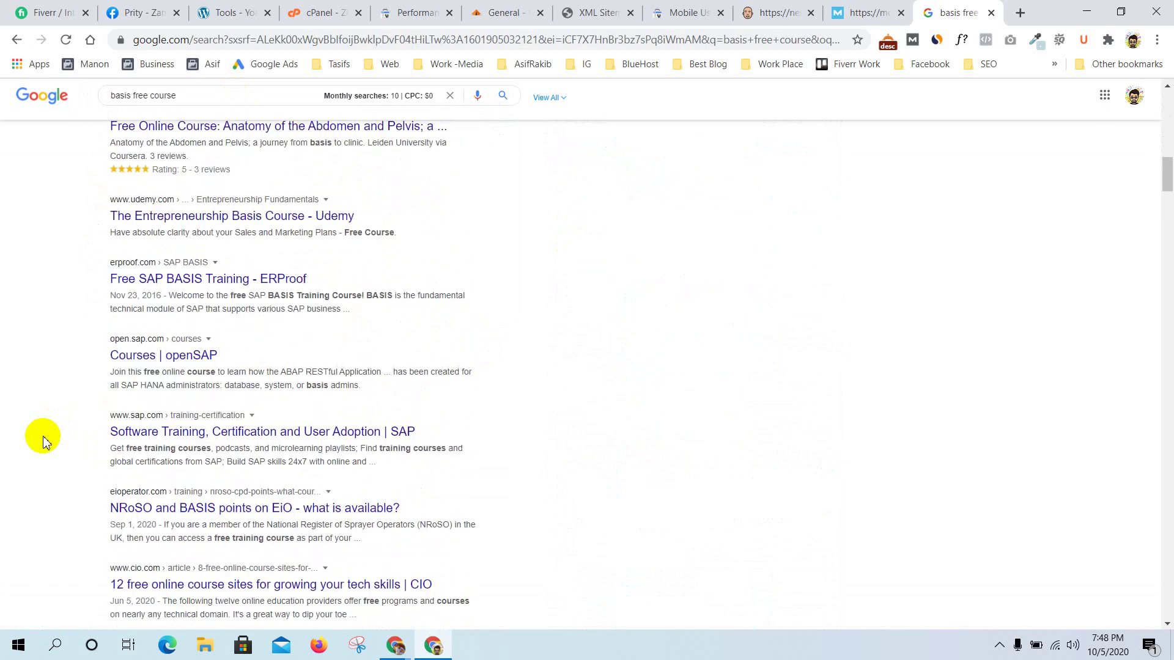
Change the Google search to "bitm free course", using the suggested spelling
{"action": "key", "text": "Home"}
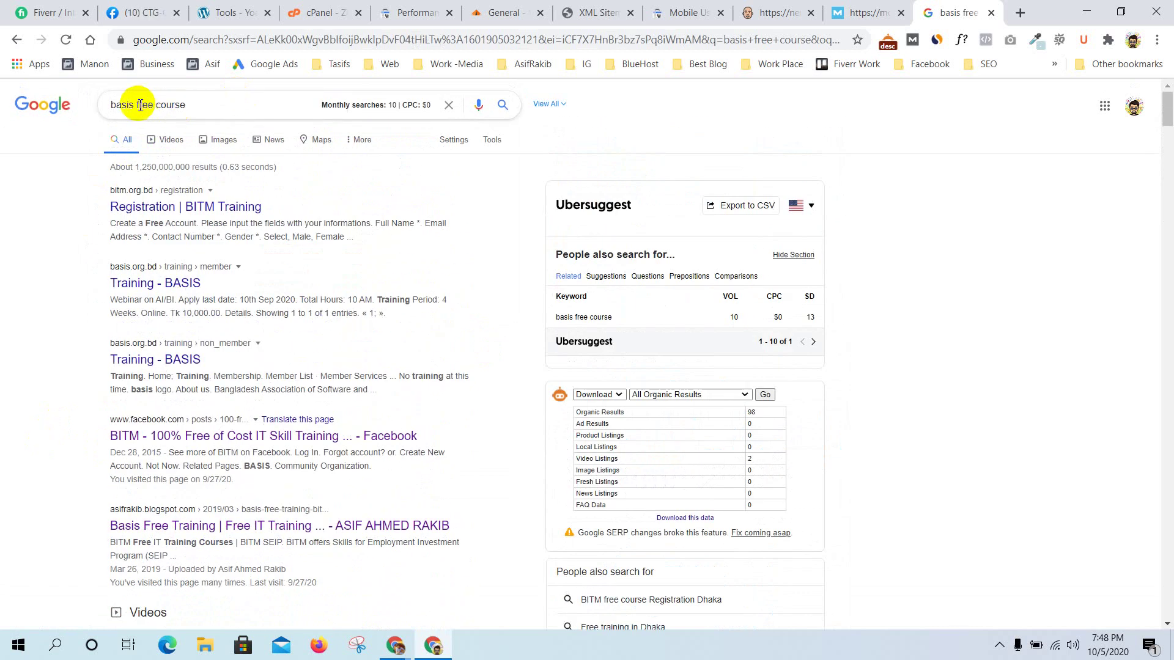
{"action": "double_click", "coordinate": [126, 107]}
{"action": "type", "text": "bitm"}
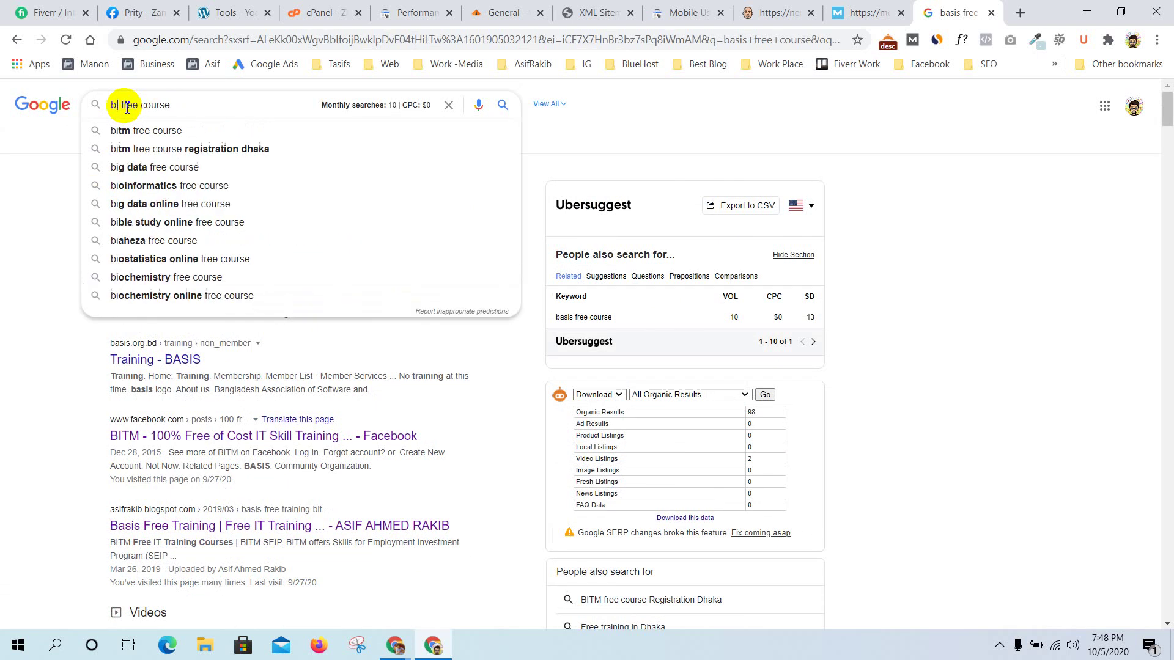
{"action": "key", "text": "Return"}
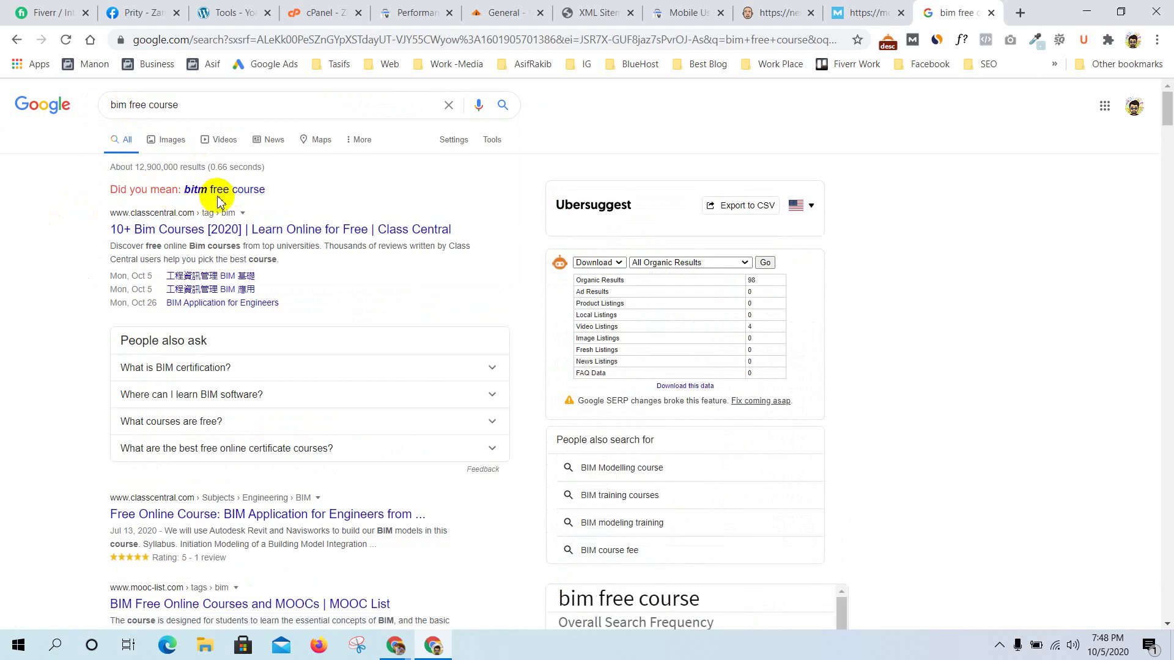
{"action": "left_click", "coordinate": [239, 194]}
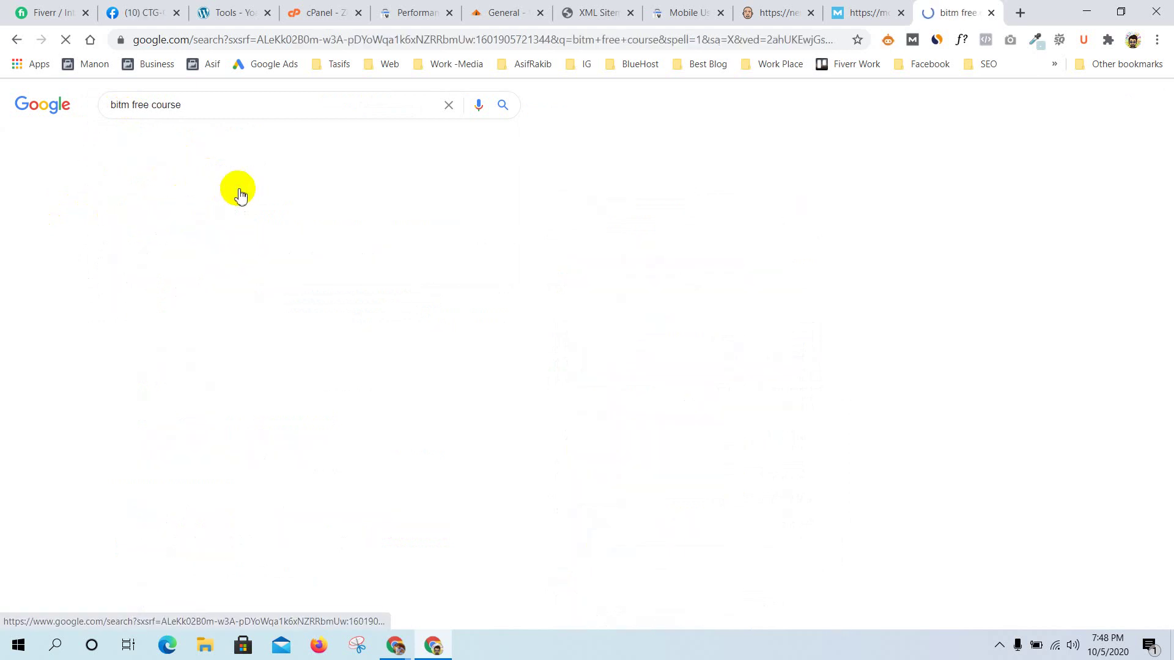
Find the LinkedIn article "BITM | Government Free Training Courses in BD" among the results and open it in a new tab
{"action": "scroll", "coordinate": [39, 314], "scroll_direction": "down", "scroll_amount": 5}
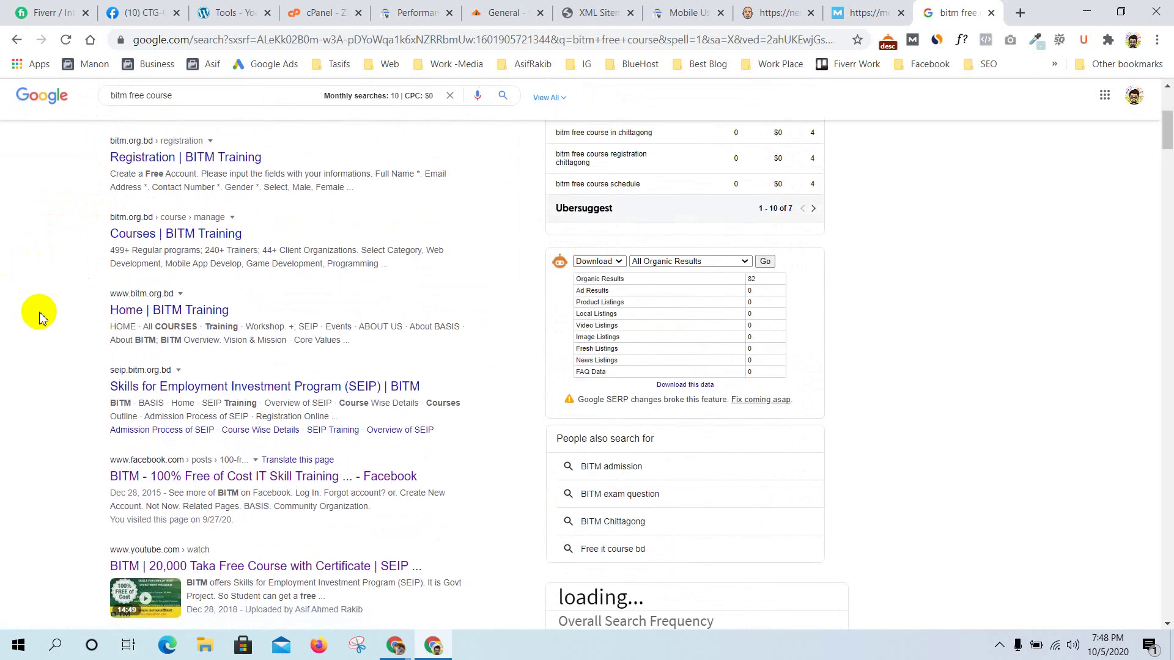
{"action": "scroll", "coordinate": [38, 315], "scroll_direction": "down", "scroll_amount": 3}
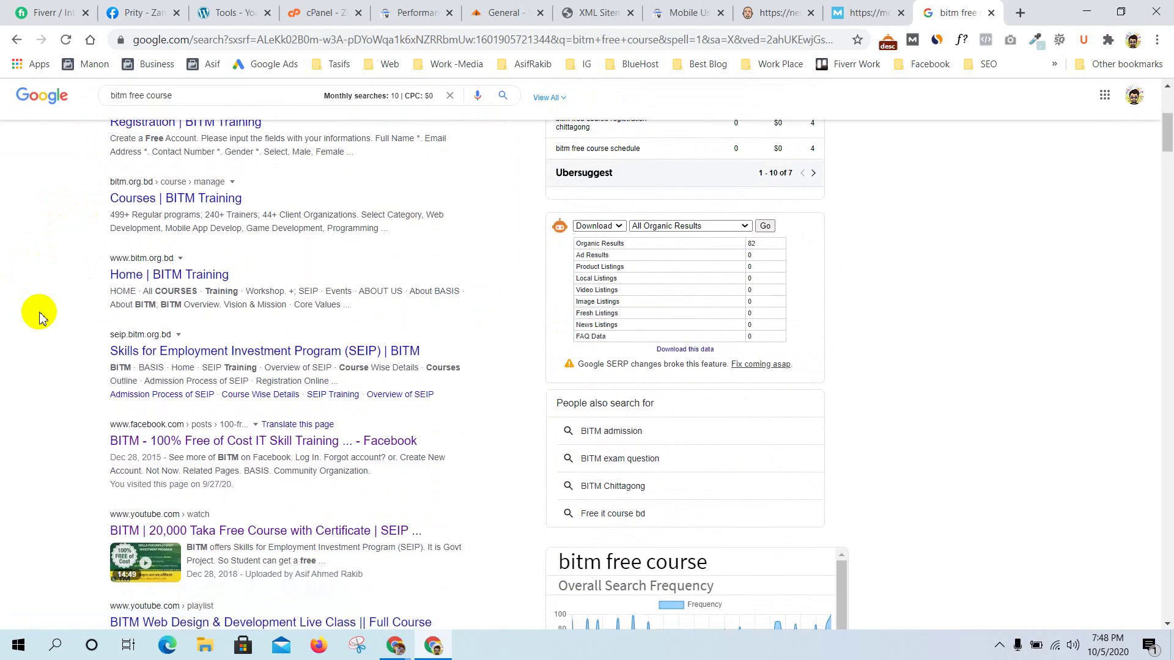
{"action": "scroll", "coordinate": [39, 315], "scroll_direction": "down", "scroll_amount": 2}
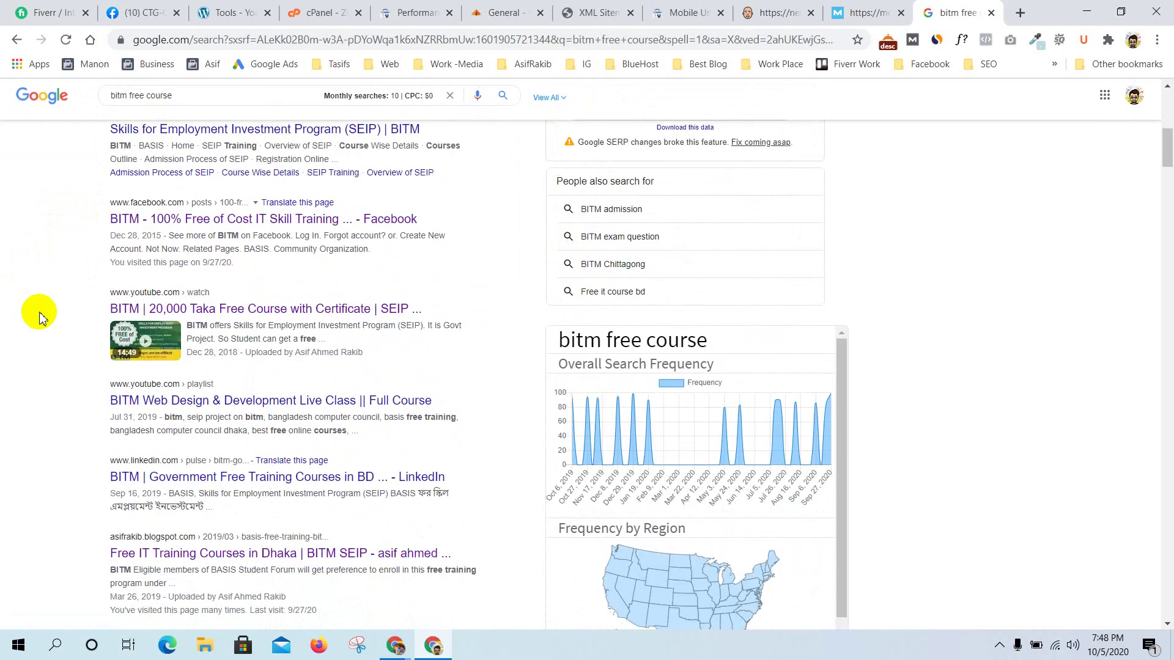
{"action": "scroll", "coordinate": [38, 315], "scroll_direction": "down", "scroll_amount": 1}
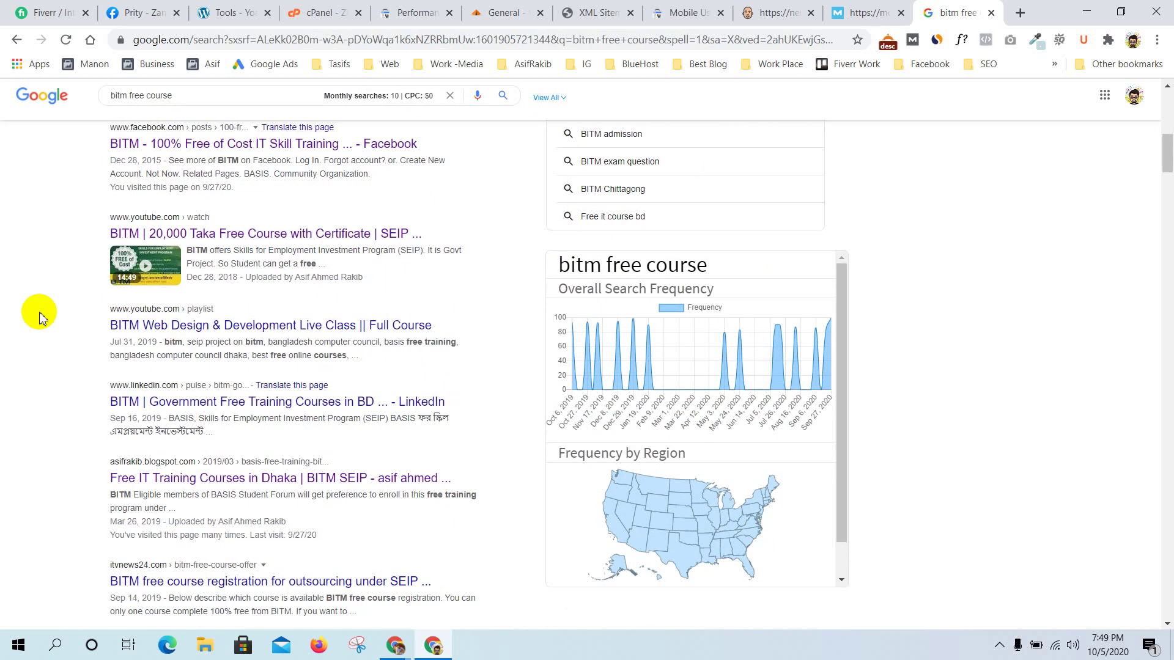
{"action": "scroll", "coordinate": [39, 315], "scroll_direction": "down", "scroll_amount": 1}
{"action": "right_click", "coordinate": [239, 384]}
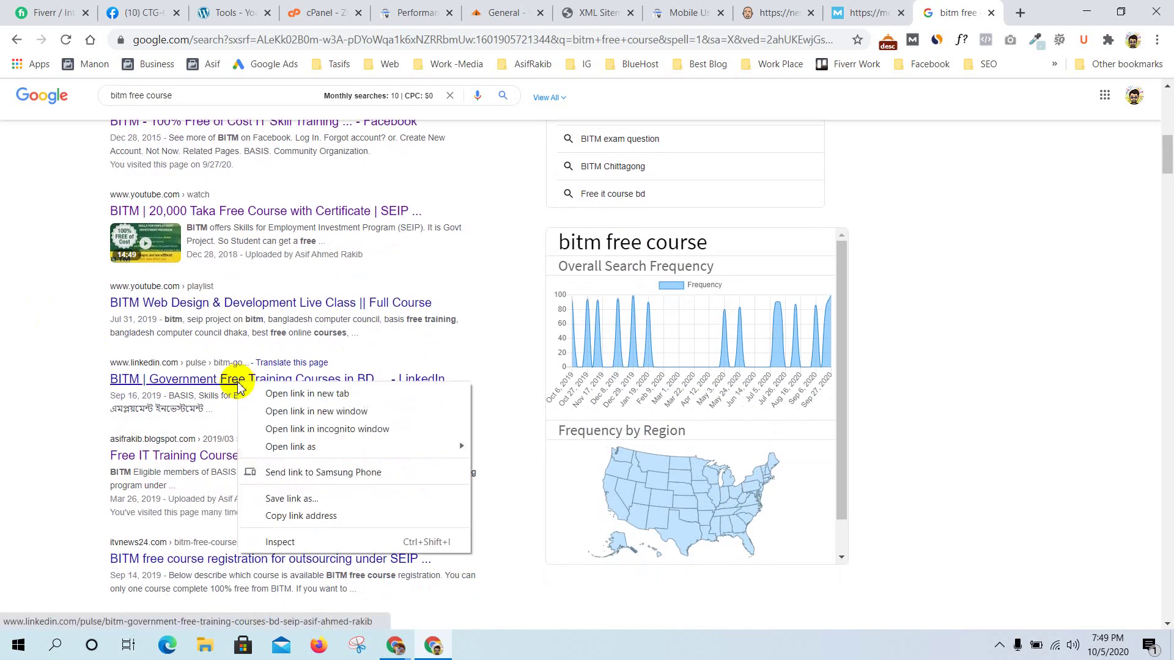
{"action": "left_click", "coordinate": [251, 394]}
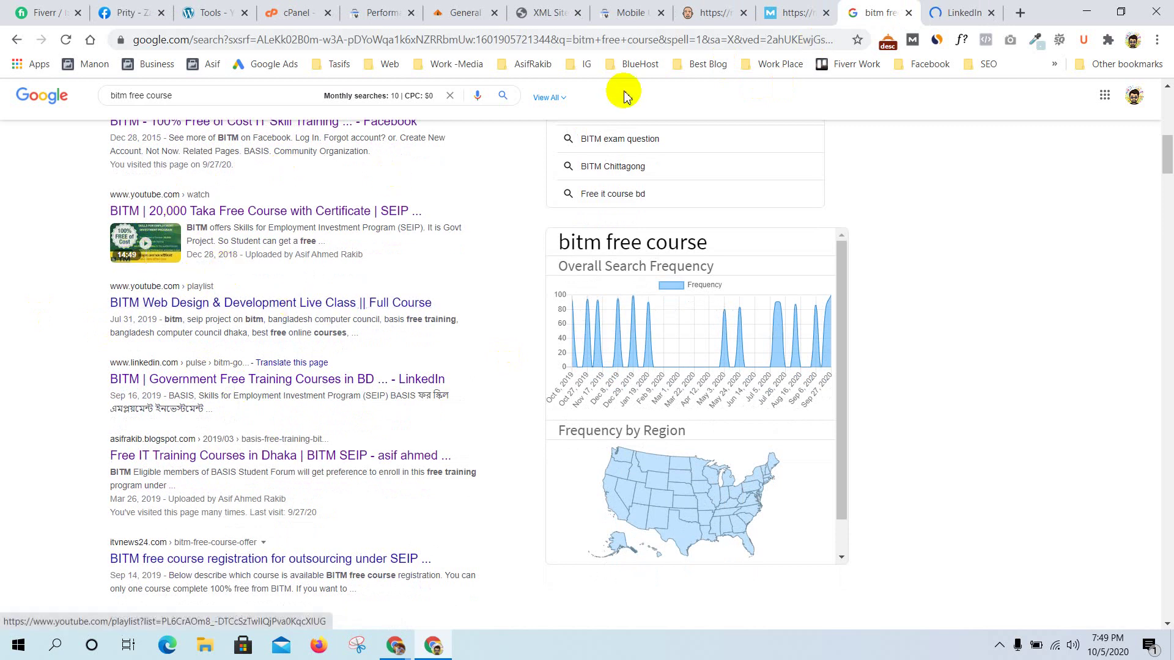
{"action": "left_click", "coordinate": [969, 13]}
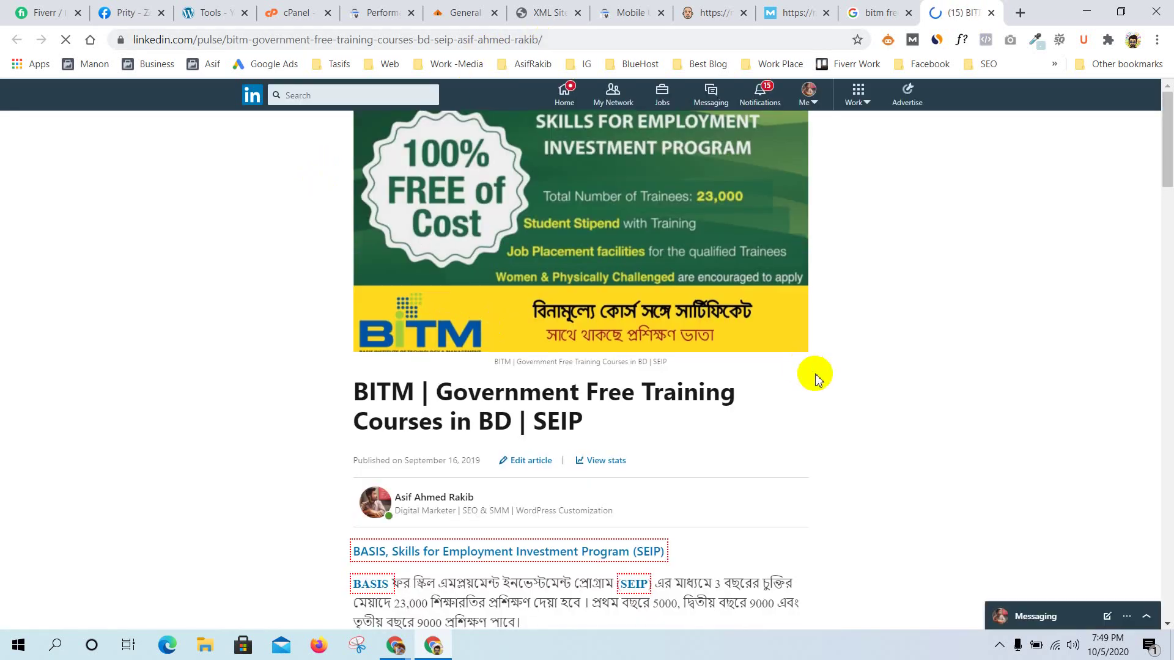
Look through the whole LinkedIn article, including its references and author section, and return to the "bitm free course" search results
{"action": "scroll", "coordinate": [816, 373], "scroll_direction": "down", "scroll_amount": 5}
{"action": "scroll", "coordinate": [816, 373], "scroll_direction": "down", "scroll_amount": 20}
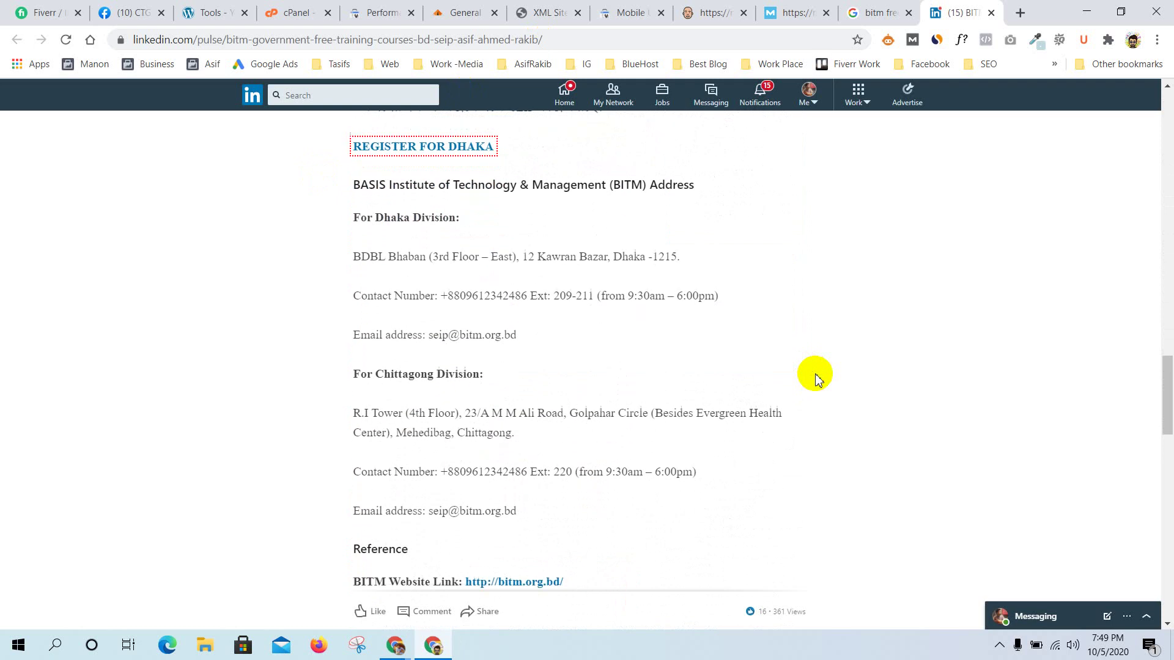
{"action": "scroll", "coordinate": [816, 373], "scroll_direction": "down", "scroll_amount": 5}
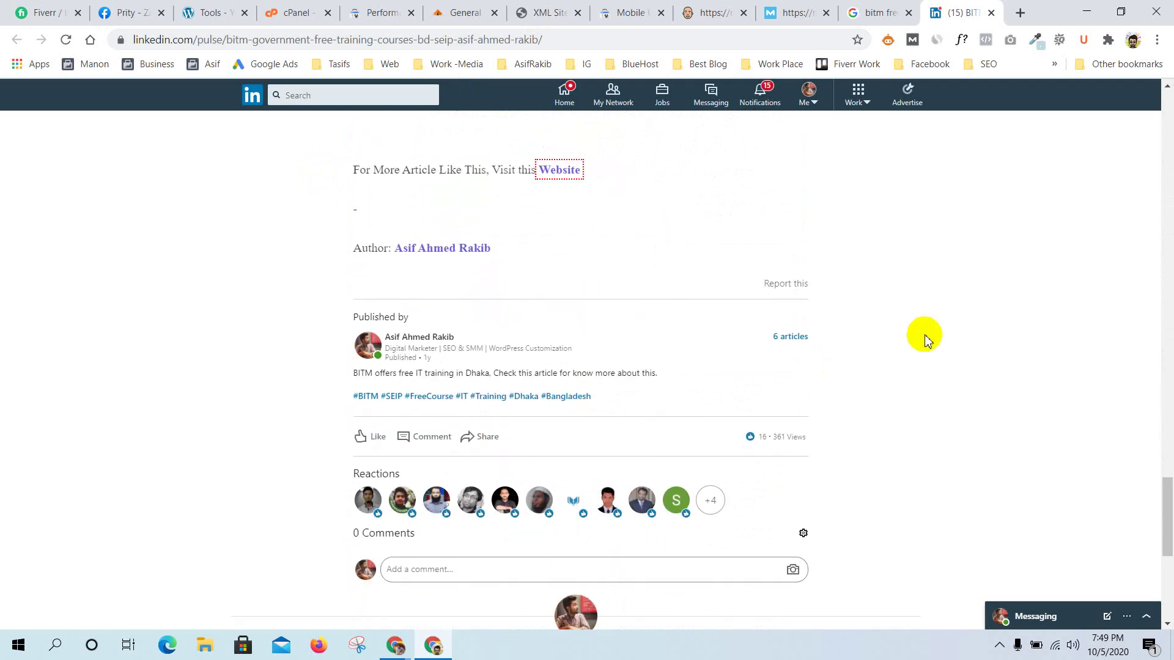
{"action": "scroll", "coordinate": [924, 340], "scroll_direction": "up", "scroll_amount": 20}
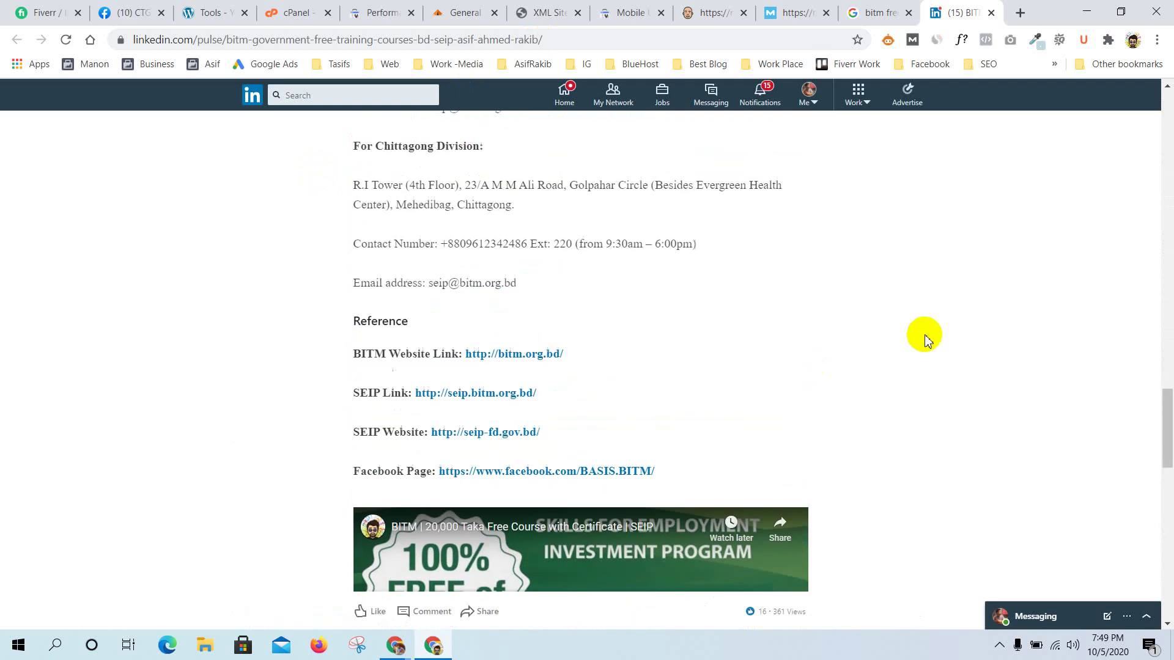
{"action": "scroll", "coordinate": [925, 340], "scroll_direction": "up", "scroll_amount": 6}
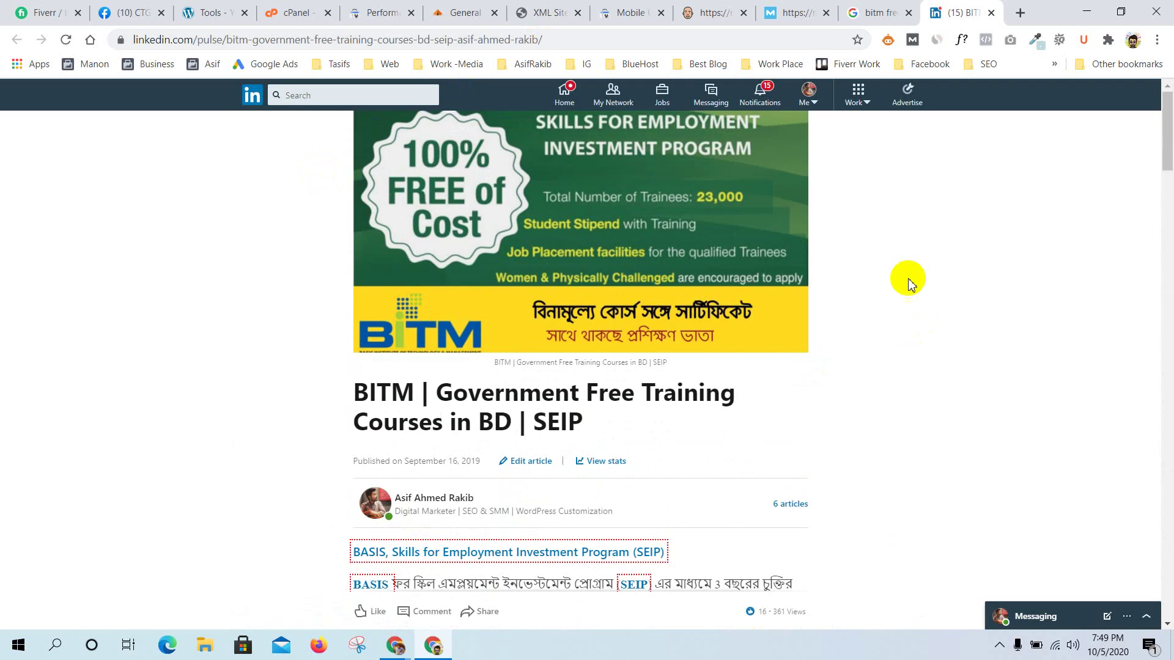
{"action": "left_click", "coordinate": [865, 7]}
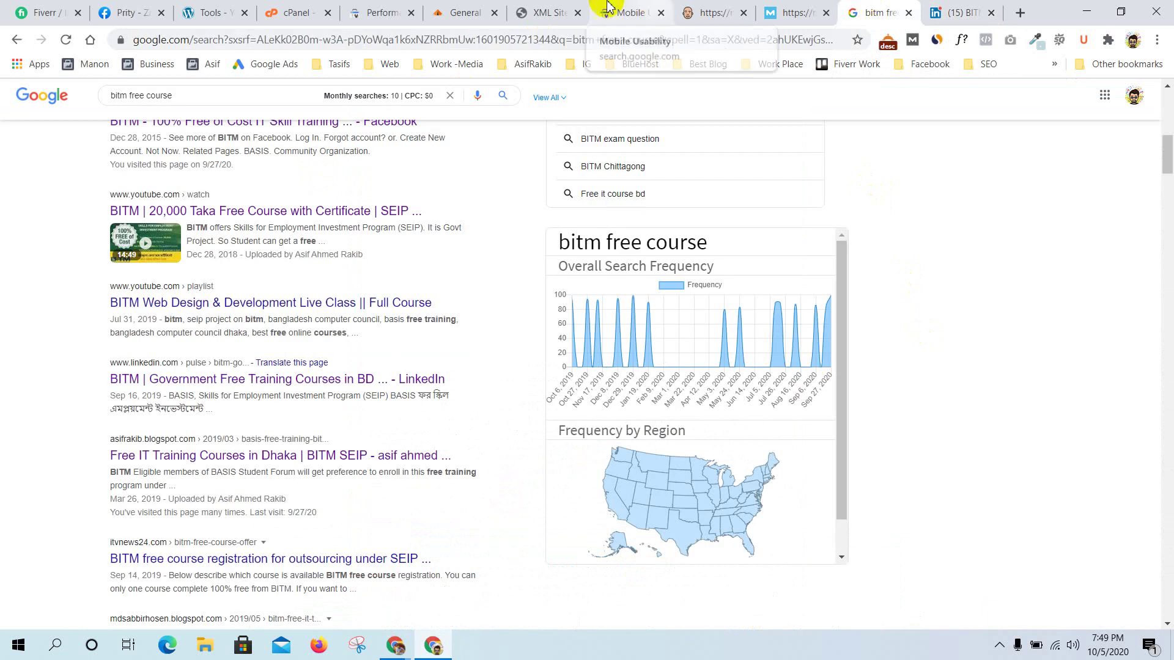
Return to the Search Console performance report for asifrakib.blogspot.com and review its pages breakdown
{"action": "left_click", "coordinate": [563, 8]}
{"action": "left_click", "coordinate": [459, 7]}
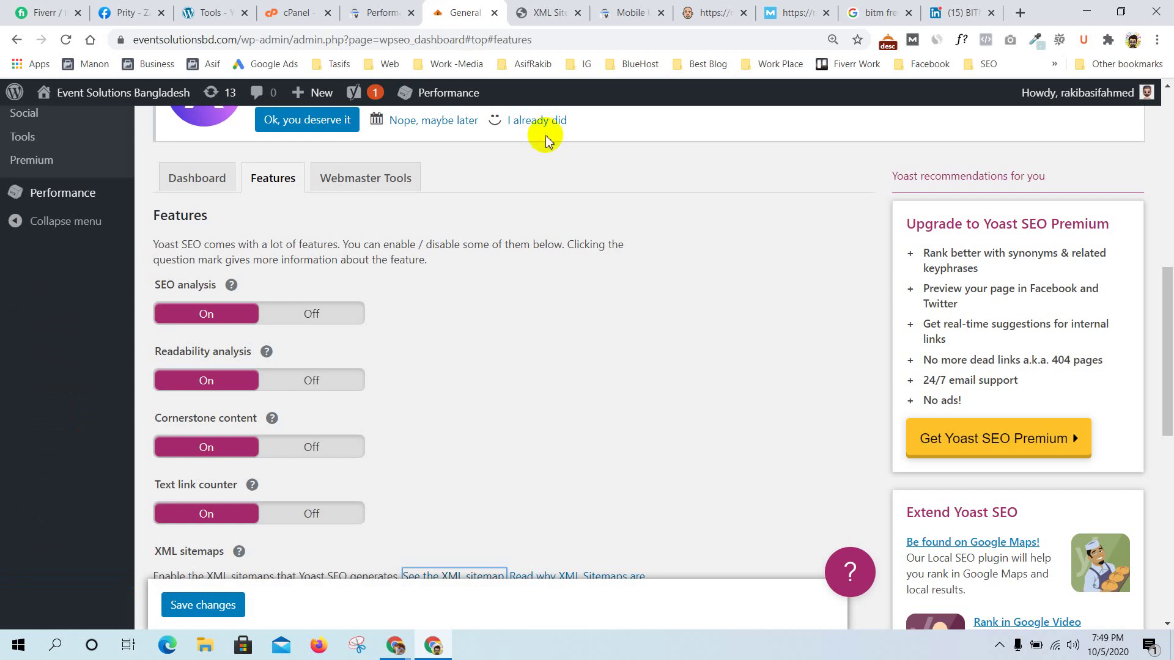
{"action": "key", "text": "ctrl+minus"}
{"action": "key", "text": "ctrl+minus"}
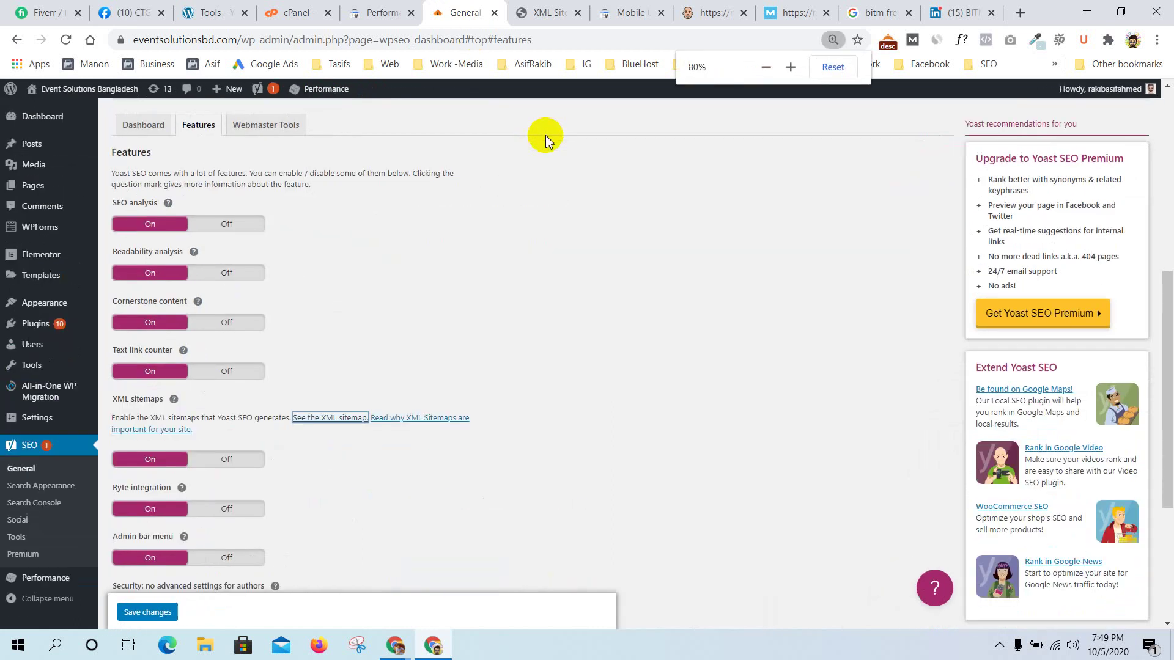
{"action": "left_click", "coordinate": [380, 12]}
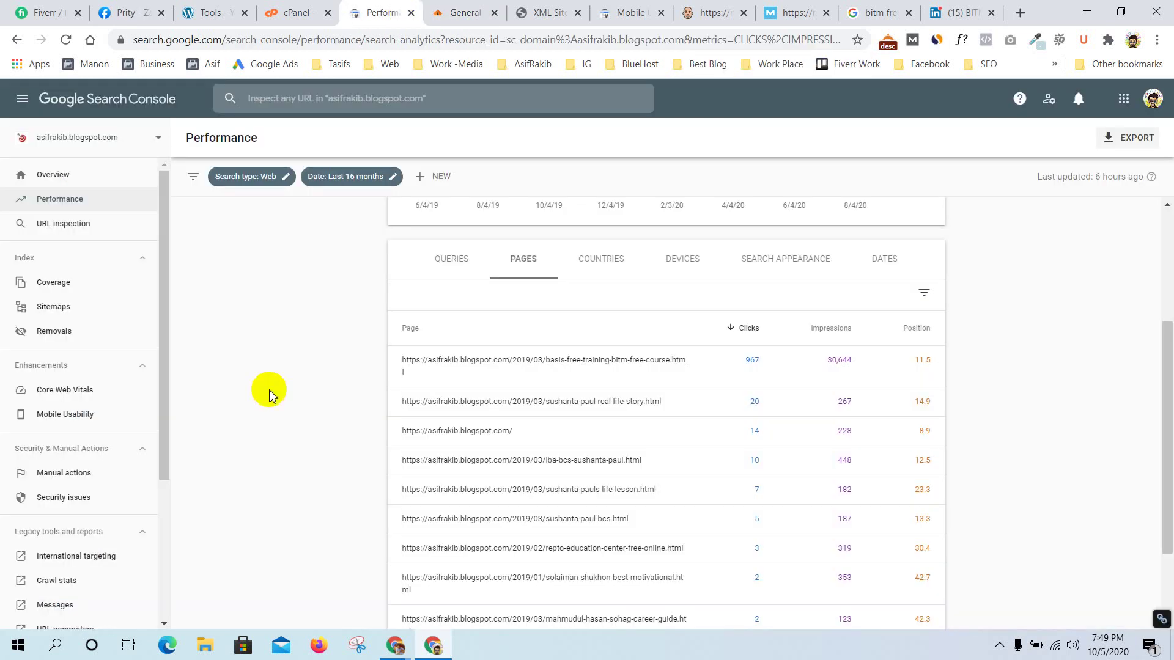
{"action": "scroll", "coordinate": [269, 394], "scroll_direction": "up", "scroll_amount": 4}
{"action": "scroll", "coordinate": [268, 388], "scroll_direction": "down", "scroll_amount": 4}
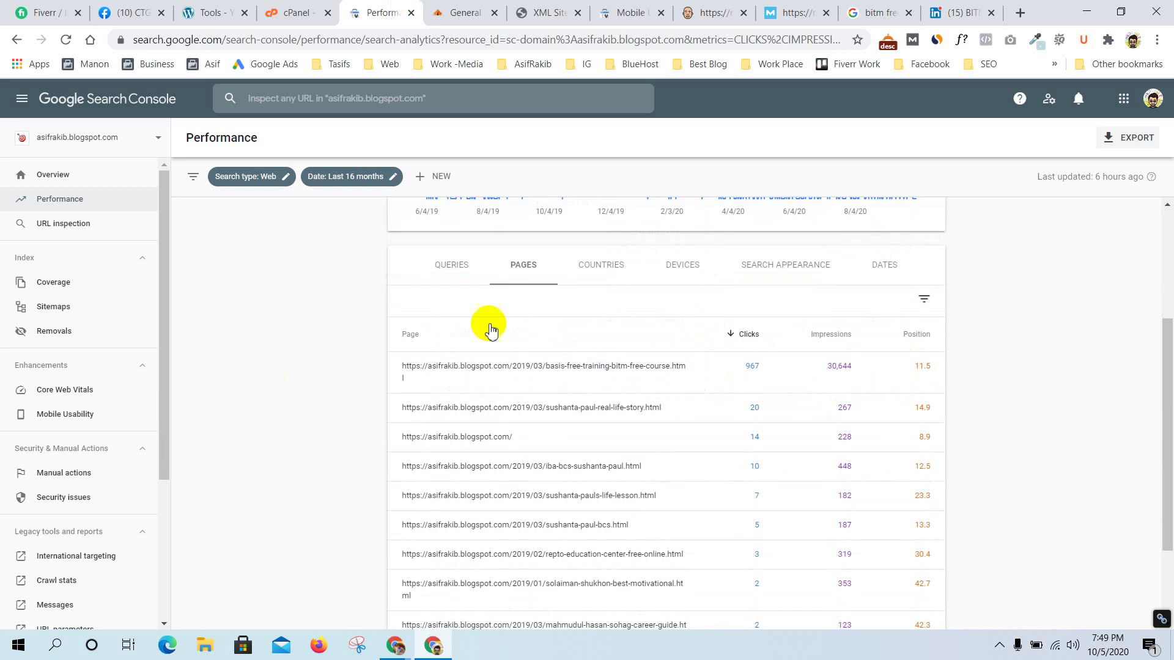
Examine the blog's search performance broken down by country and by device
{"action": "left_click", "coordinate": [587, 261]}
{"action": "scroll", "coordinate": [585, 255], "scroll_direction": "up", "scroll_amount": 4}
{"action": "scroll", "coordinate": [702, 440], "scroll_direction": "down", "scroll_amount": 4}
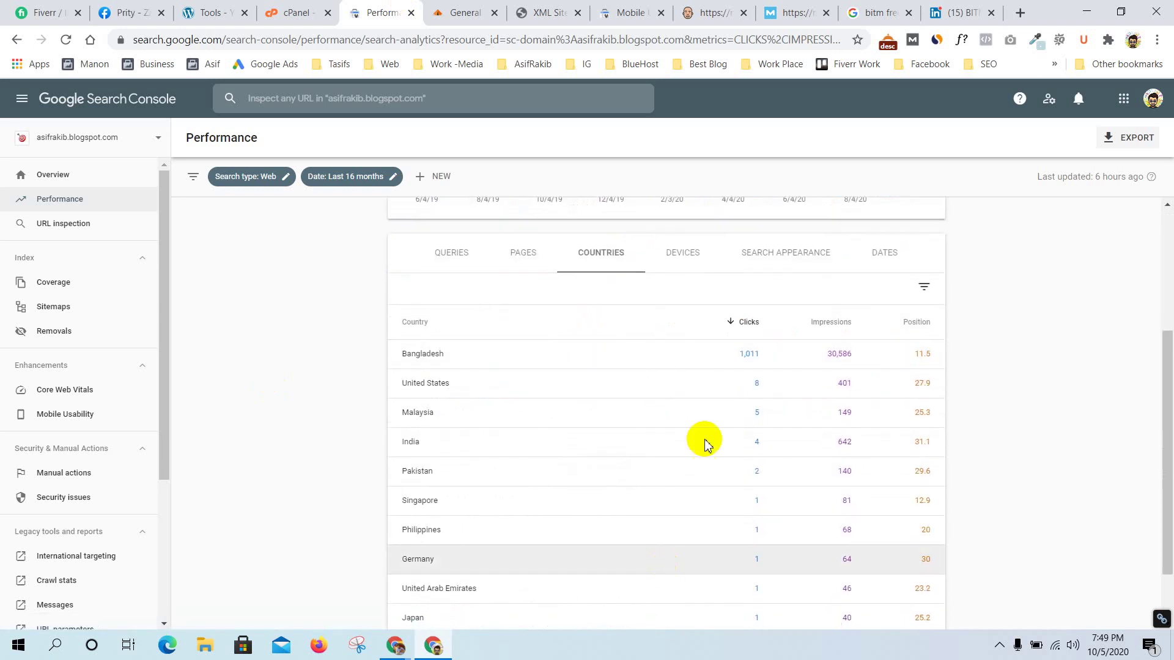
{"action": "left_click", "coordinate": [684, 250]}
{"action": "scroll", "coordinate": [736, 466], "scroll_direction": "down", "scroll_amount": 2}
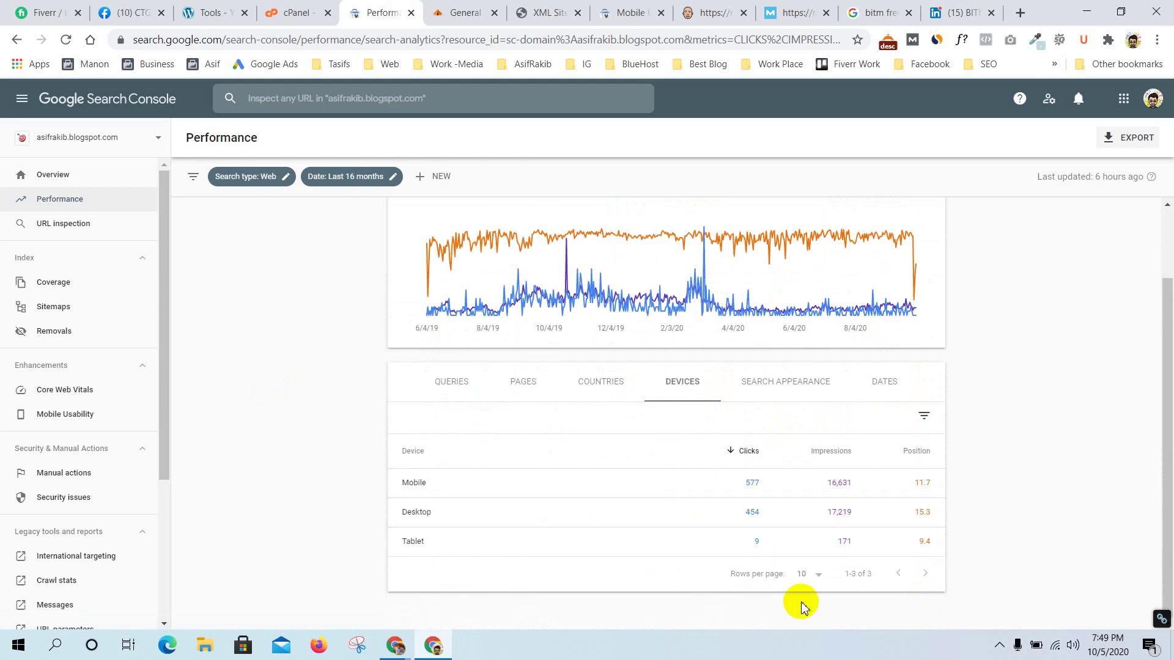
Examine the performance breakdowns by search appearance and by date, including the chart above them
{"action": "left_click", "coordinate": [778, 382]}
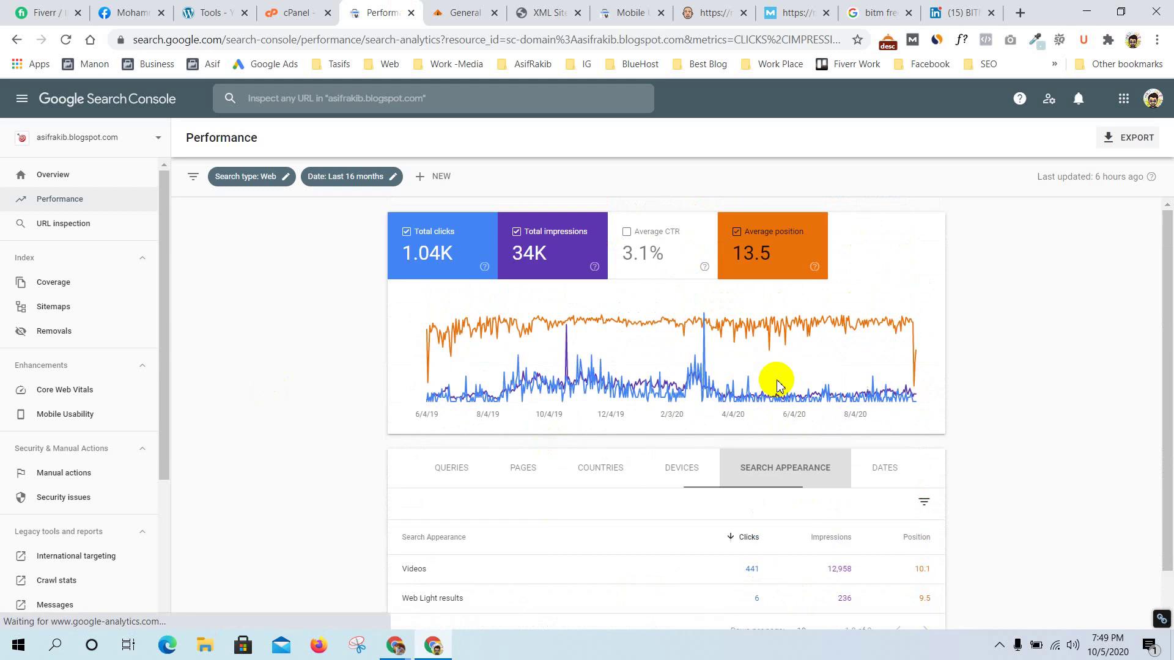
{"action": "scroll", "coordinate": [1049, 382], "scroll_direction": "down", "scroll_amount": 1}
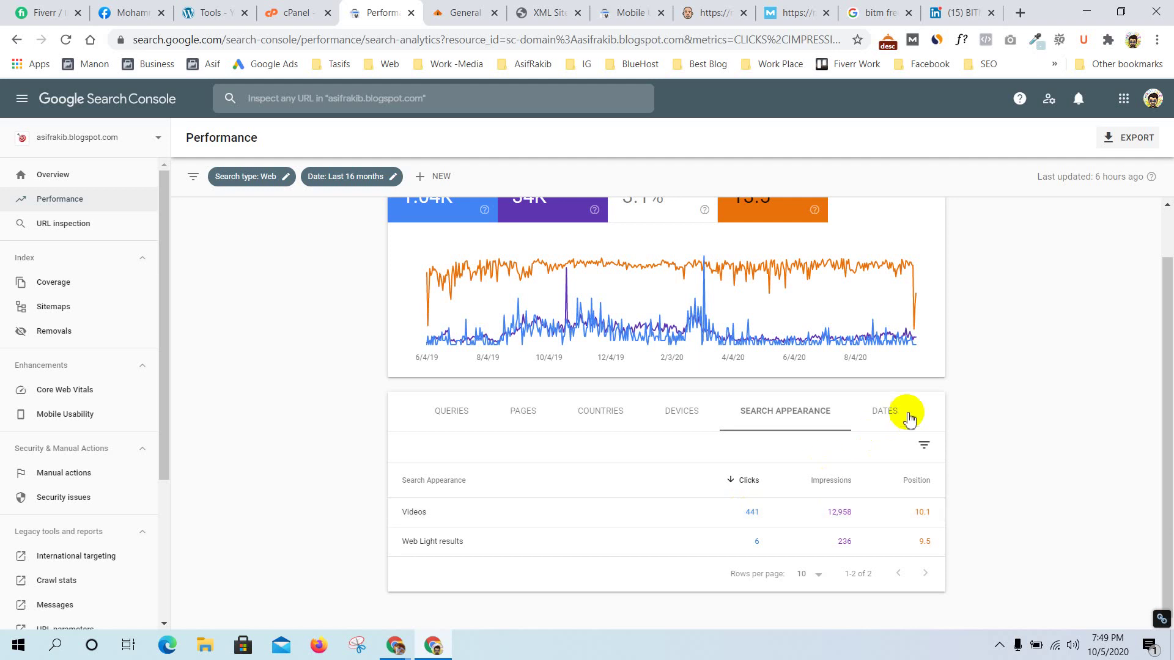
{"action": "left_click", "coordinate": [890, 411]}
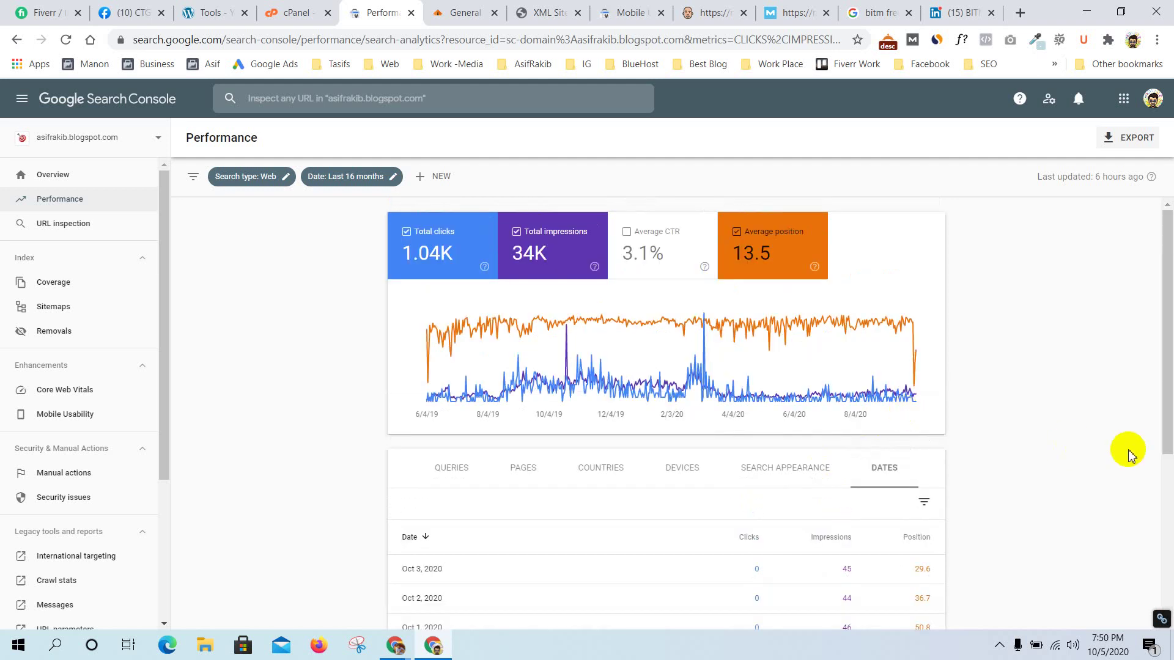
{"action": "scroll", "coordinate": [1128, 450], "scroll_direction": "down", "scroll_amount": 5}
{"action": "scroll", "coordinate": [1128, 450], "scroll_direction": "up", "scroll_amount": 5}
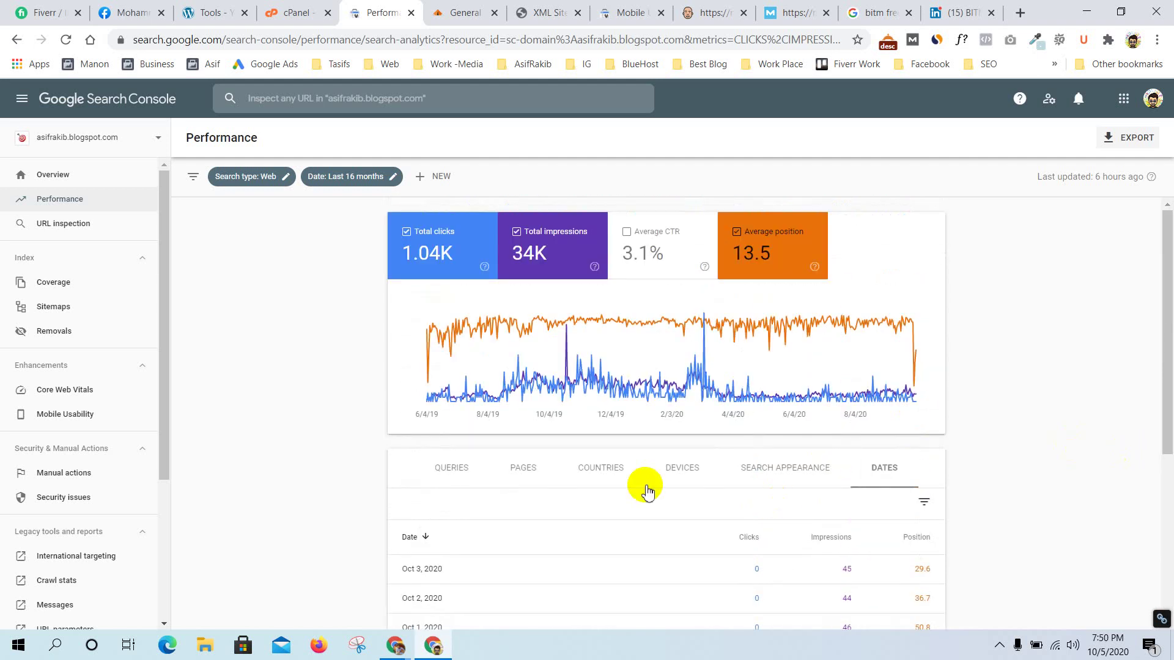
Show the queries breakdown again, and open the URL inspection field to view its recent URLs before dismissing it
{"action": "left_click", "coordinate": [451, 474]}
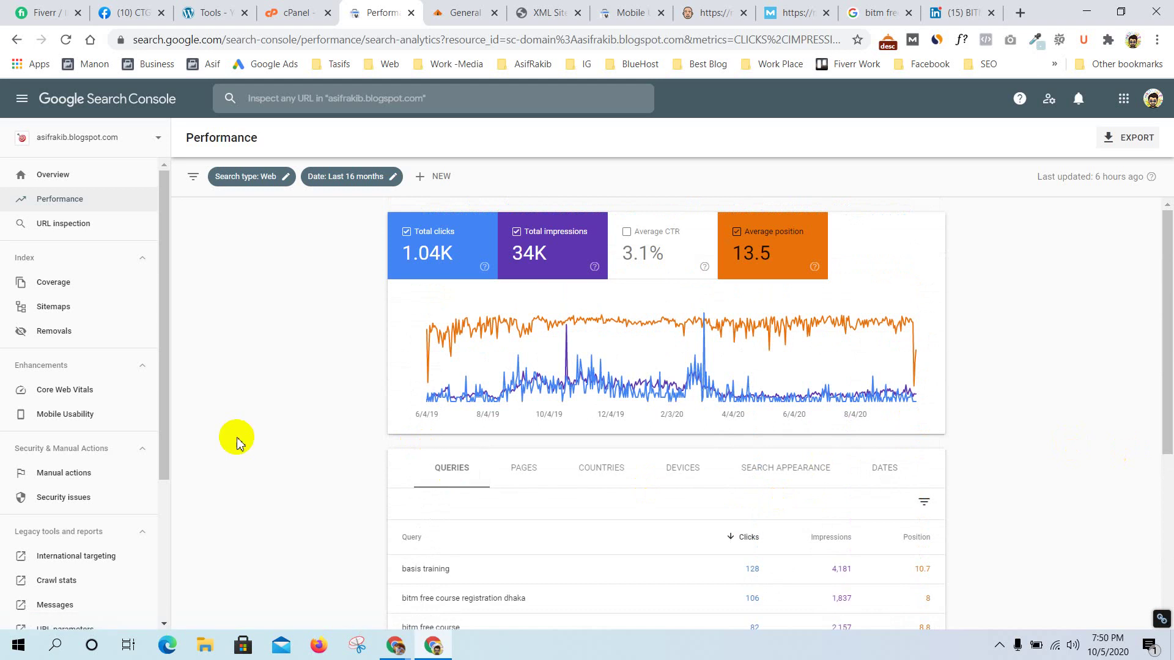
{"action": "left_click", "coordinate": [67, 224]}
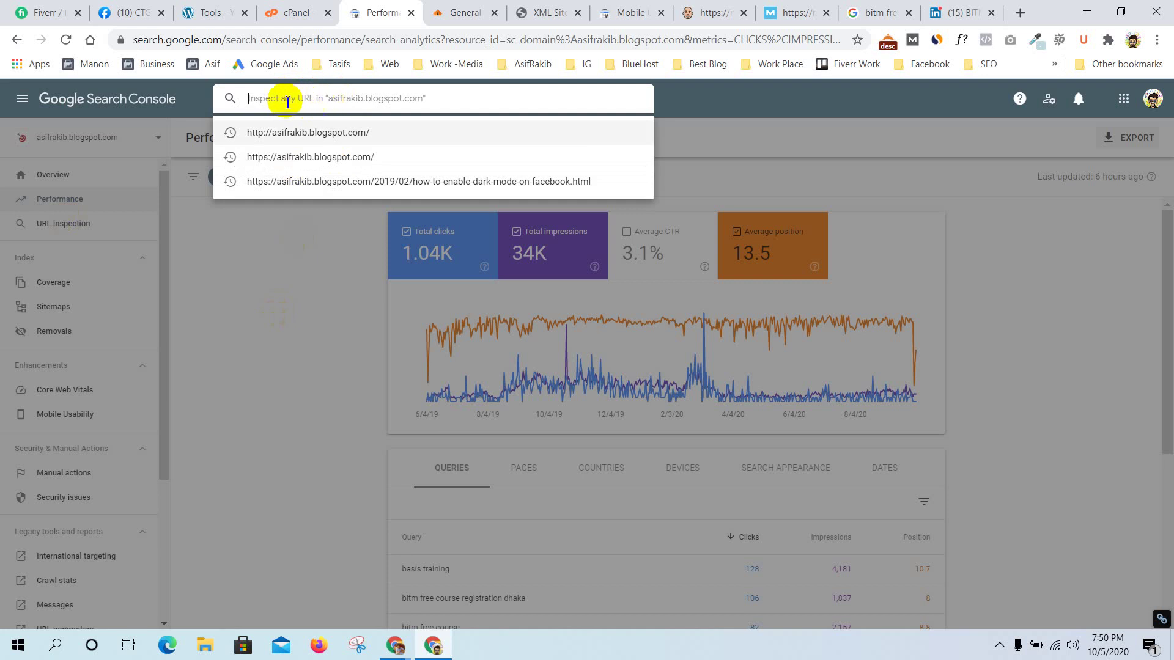
{"action": "left_click", "coordinate": [257, 339]}
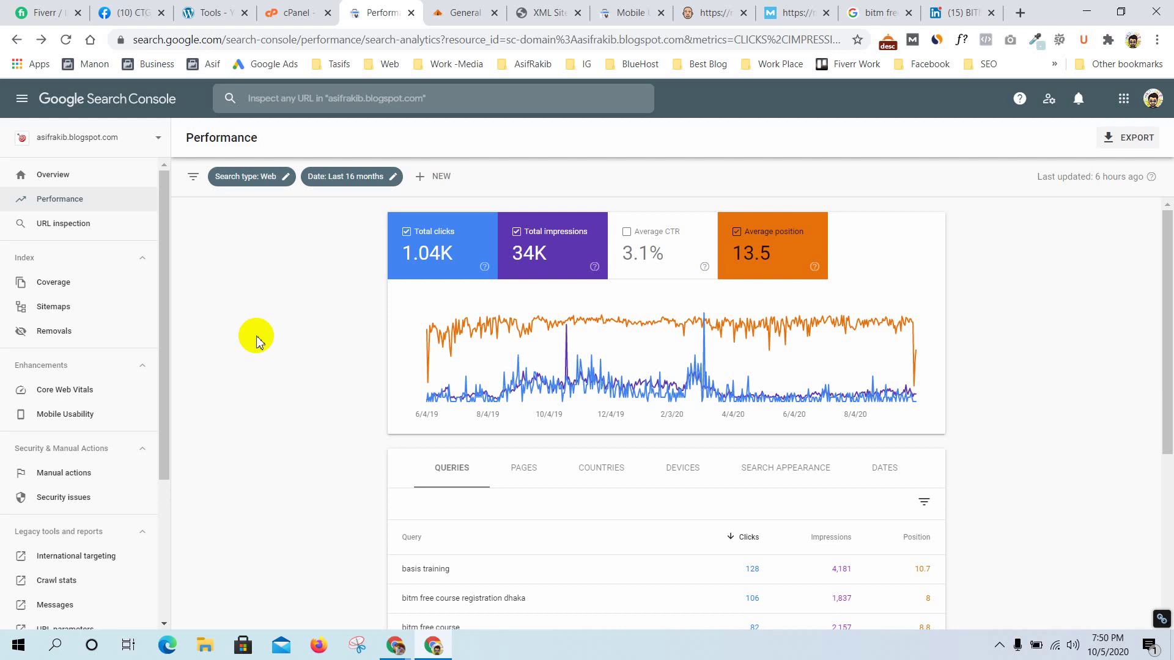
Review the index Coverage report for all known pages and the list of submitted sitemaps
{"action": "left_click", "coordinate": [59, 283]}
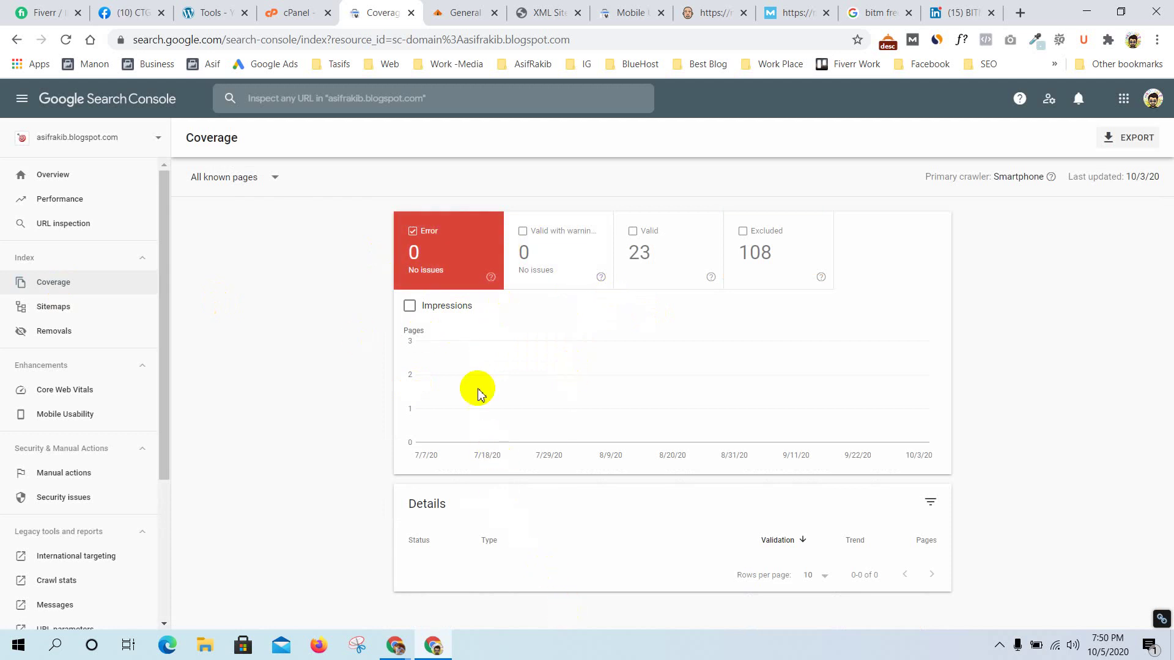
{"action": "double_click", "coordinate": [550, 200]}
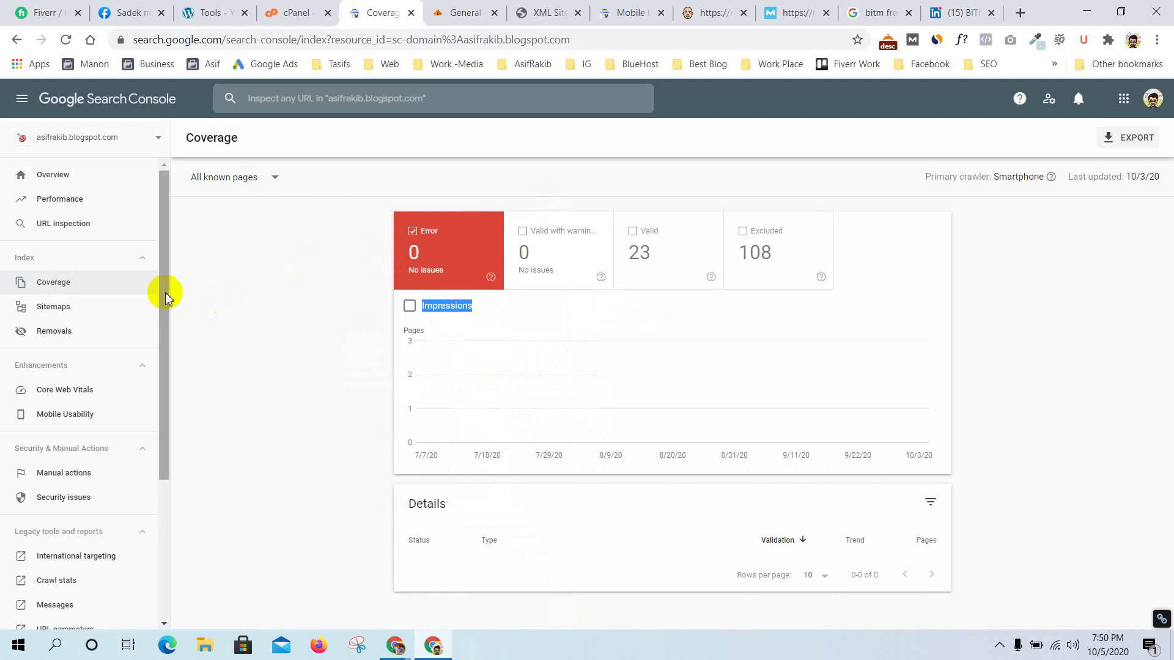
{"action": "left_click", "coordinate": [75, 309]}
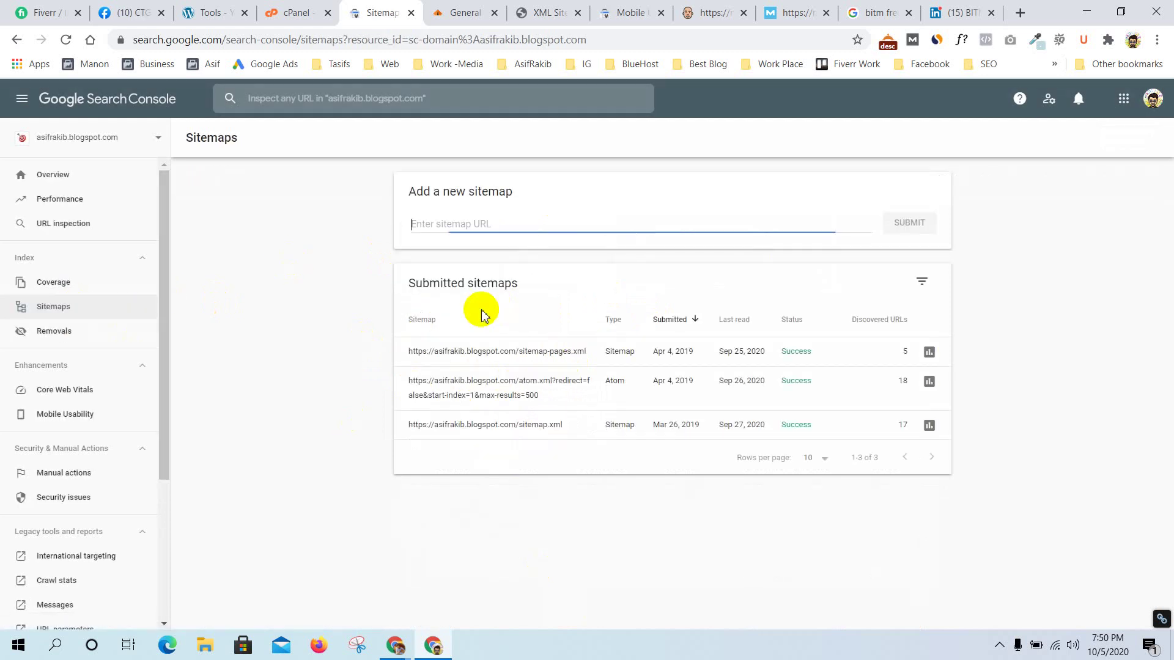
In the Removals report, view a new request's options for temporarily removing a URL and clearing a cached URL, and cancel it
{"action": "left_click", "coordinate": [74, 335]}
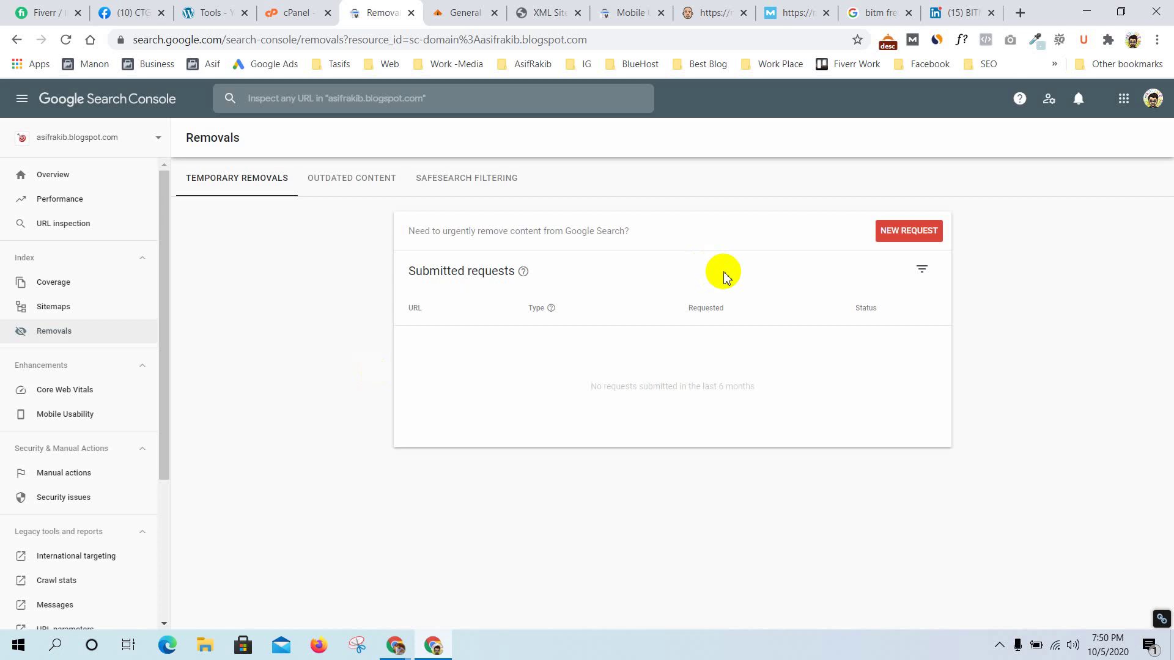
{"action": "left_click", "coordinate": [906, 231]}
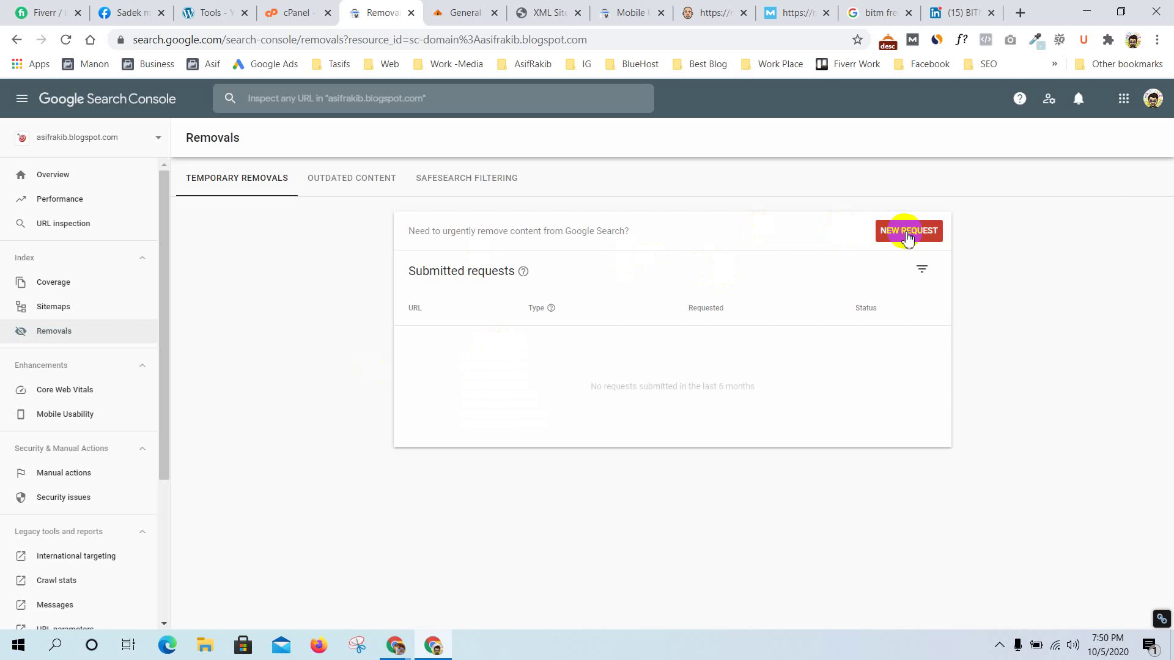
{"action": "left_click", "coordinate": [471, 352]}
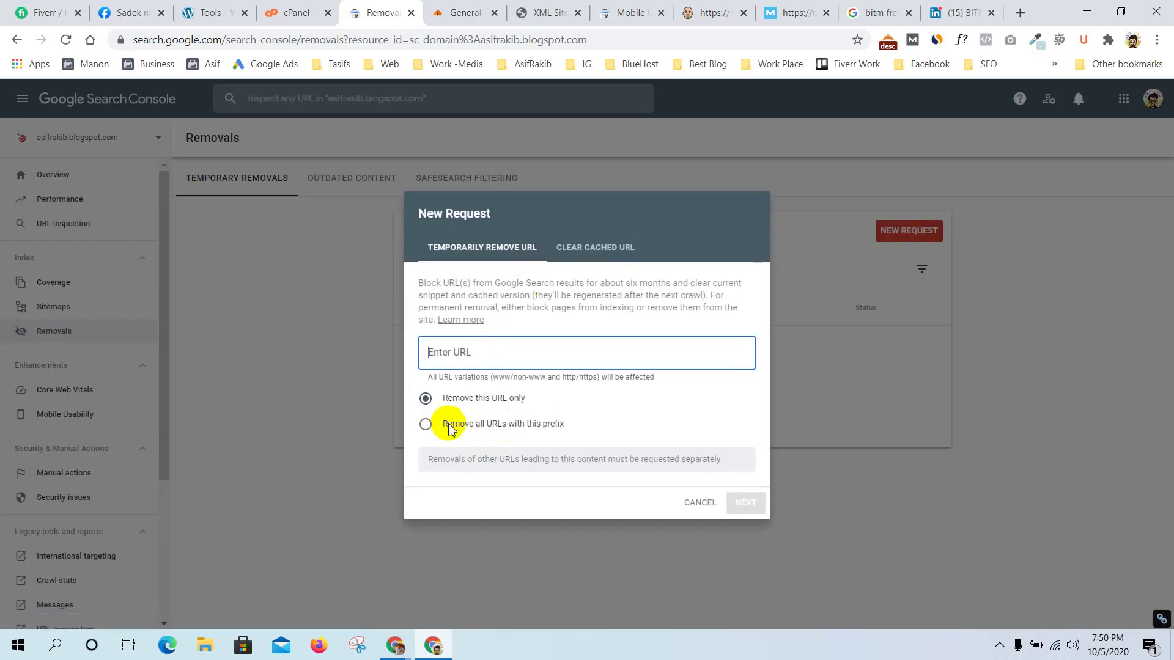
{"action": "left_click", "coordinate": [744, 504]}
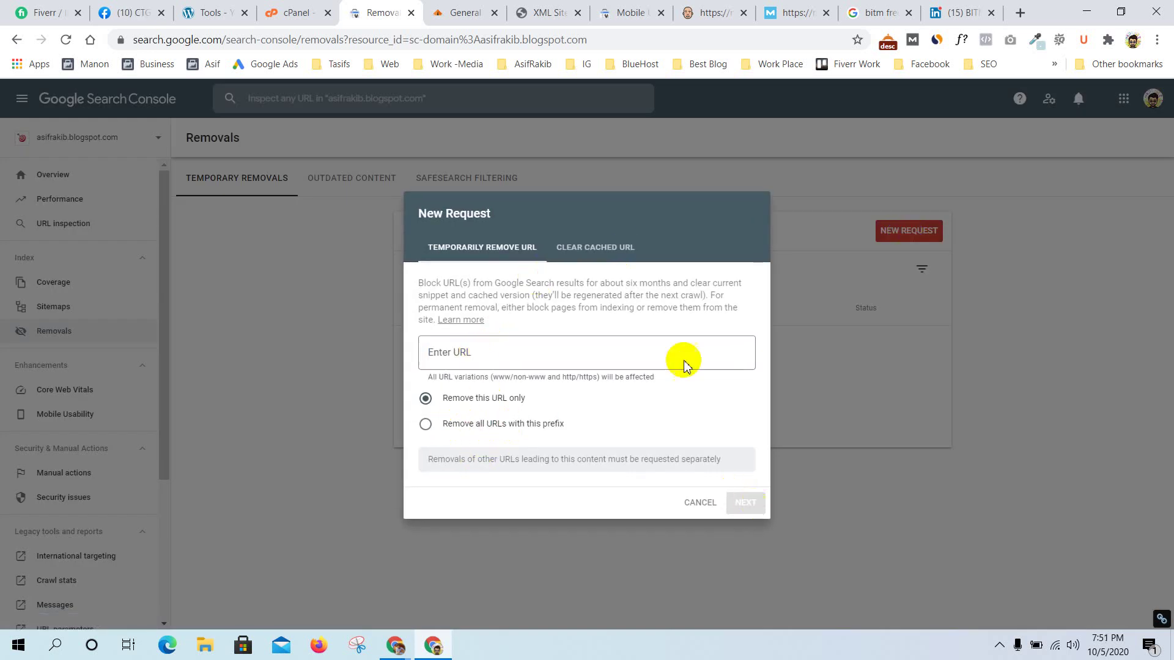
{"action": "left_click", "coordinate": [590, 250]}
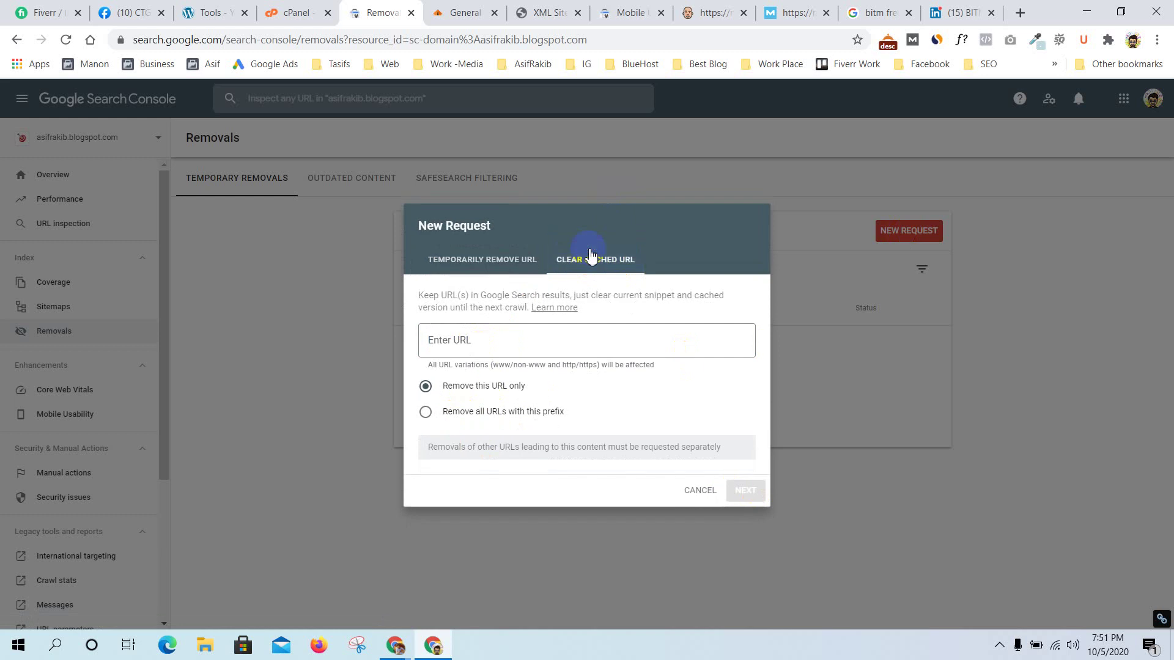
{"action": "left_click", "coordinate": [698, 491]}
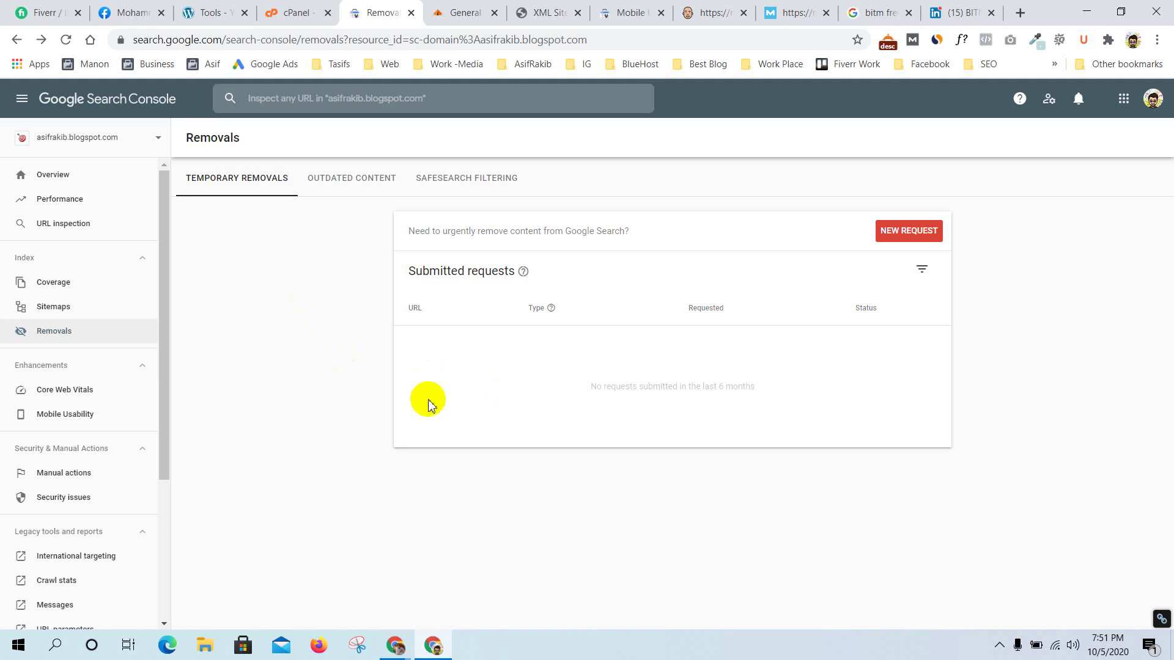
Check the outdated content and SafeSearch filtering sections of the Removals report, and return to temporary removals
{"action": "left_click", "coordinate": [365, 199]}
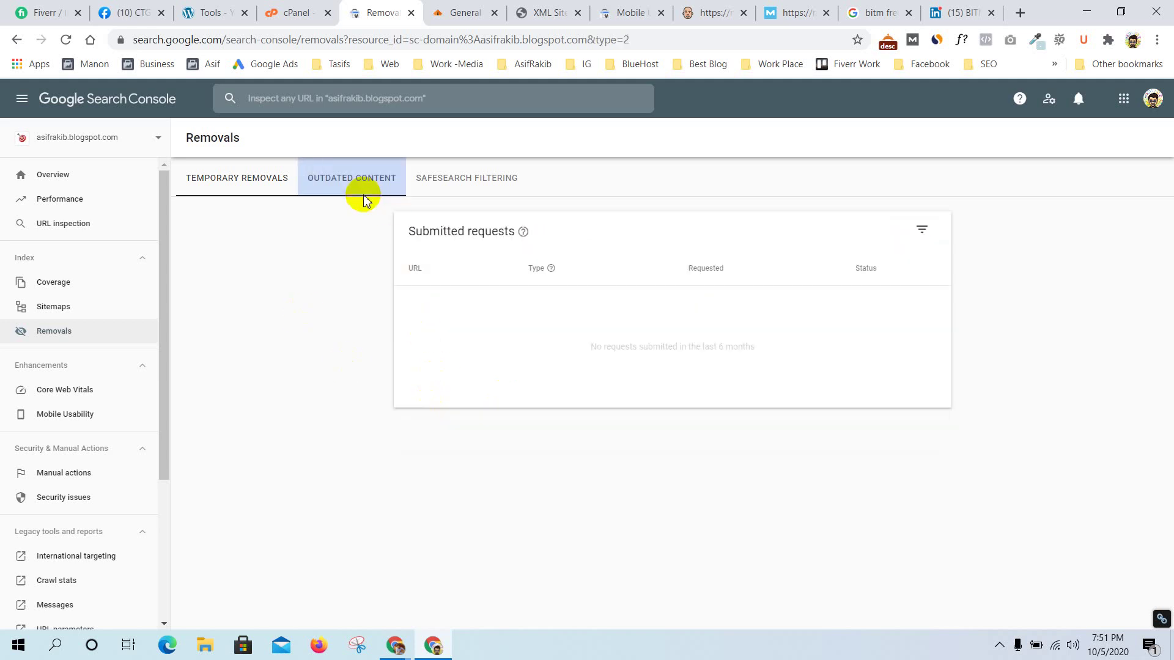
{"action": "left_click", "coordinate": [447, 163]}
{"action": "left_click", "coordinate": [256, 169]}
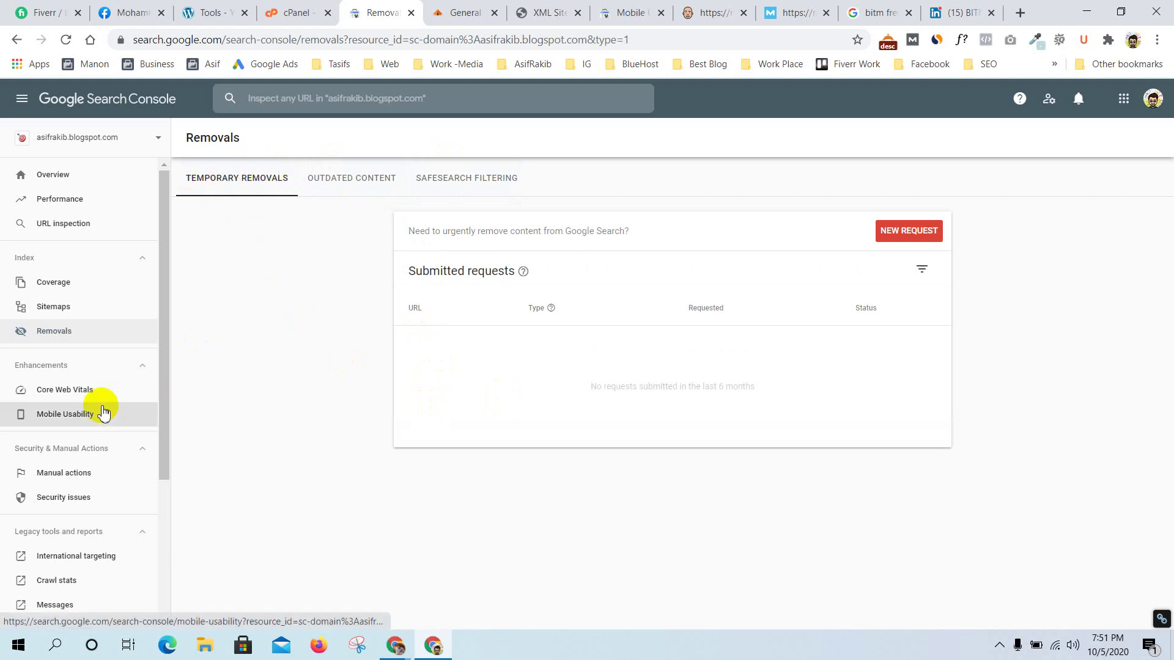
From the Core Web Vitals report, start a mobile PageSpeed Insights analysis of the blog and return to the report
{"action": "scroll", "coordinate": [100, 407], "scroll_direction": "down", "scroll_amount": 1}
{"action": "left_click", "coordinate": [77, 331]}
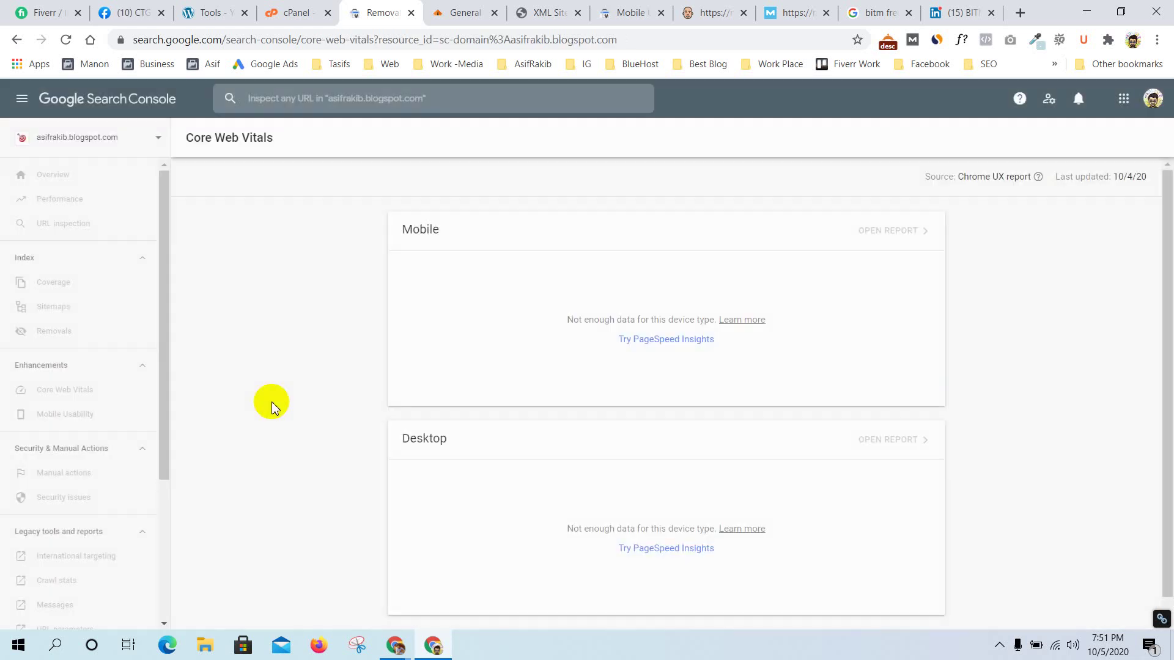
{"action": "left_click", "coordinate": [671, 340]}
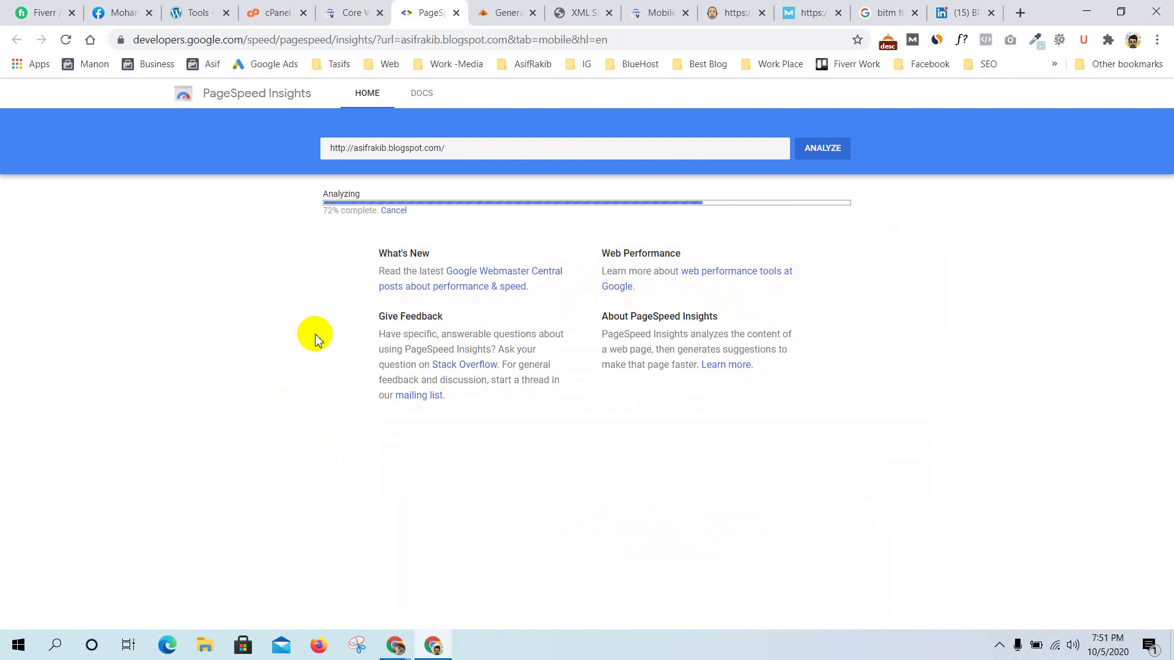
{"action": "left_click", "coordinate": [380, 7]}
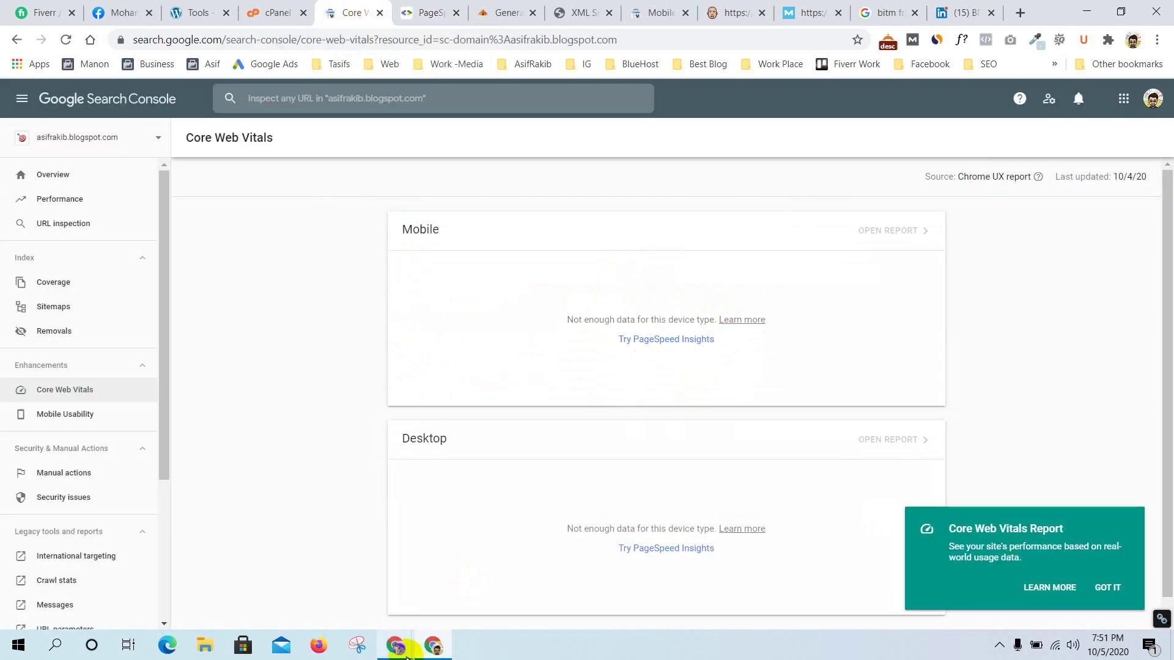
Switch to the Google Meet call, admit the waiting participant, and read the meeting chat before closing it
{"action": "mouse_move", "coordinate": [395, 647]}
{"action": "left_click", "coordinate": [340, 571]}
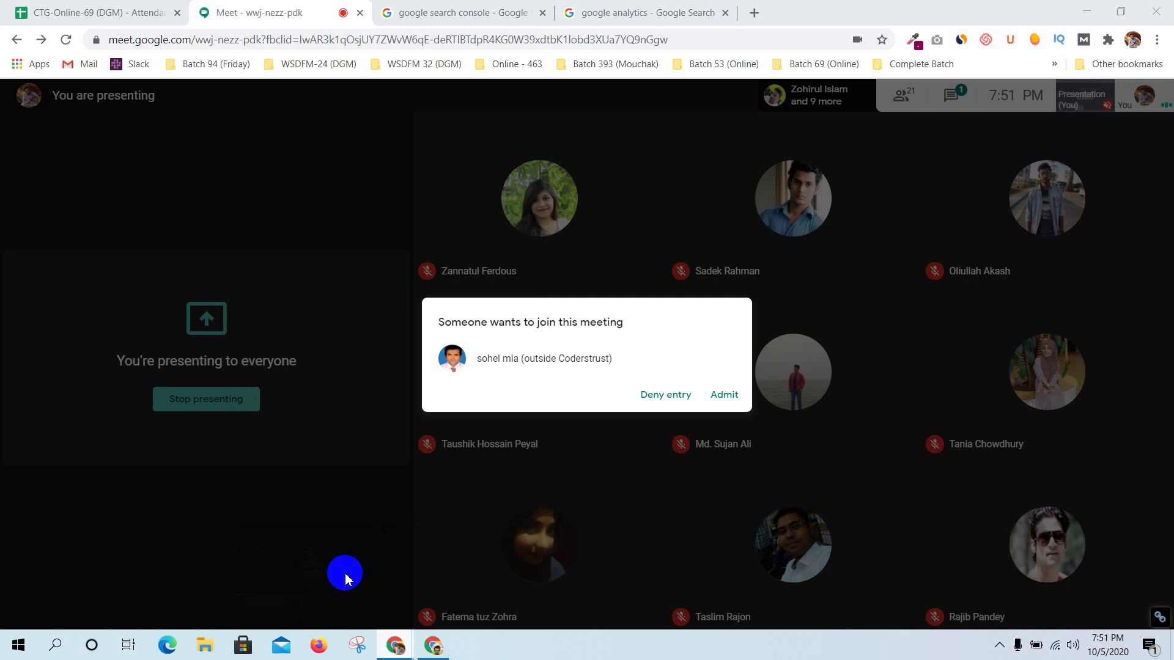
{"action": "left_click", "coordinate": [724, 393]}
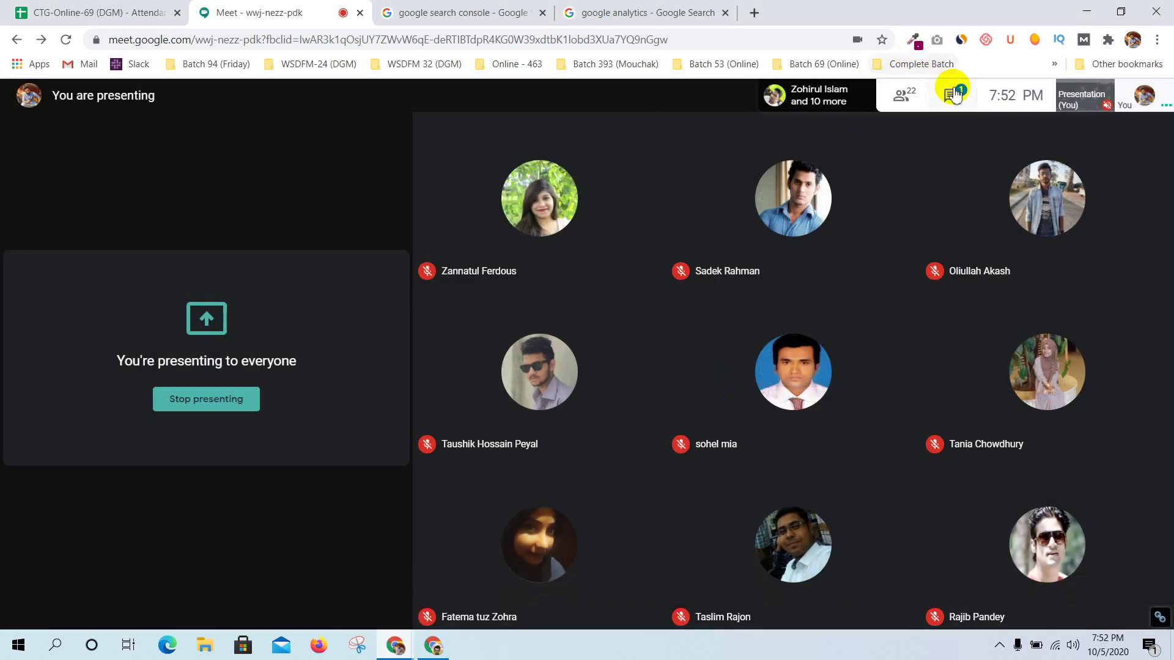
{"action": "left_click", "coordinate": [952, 93]}
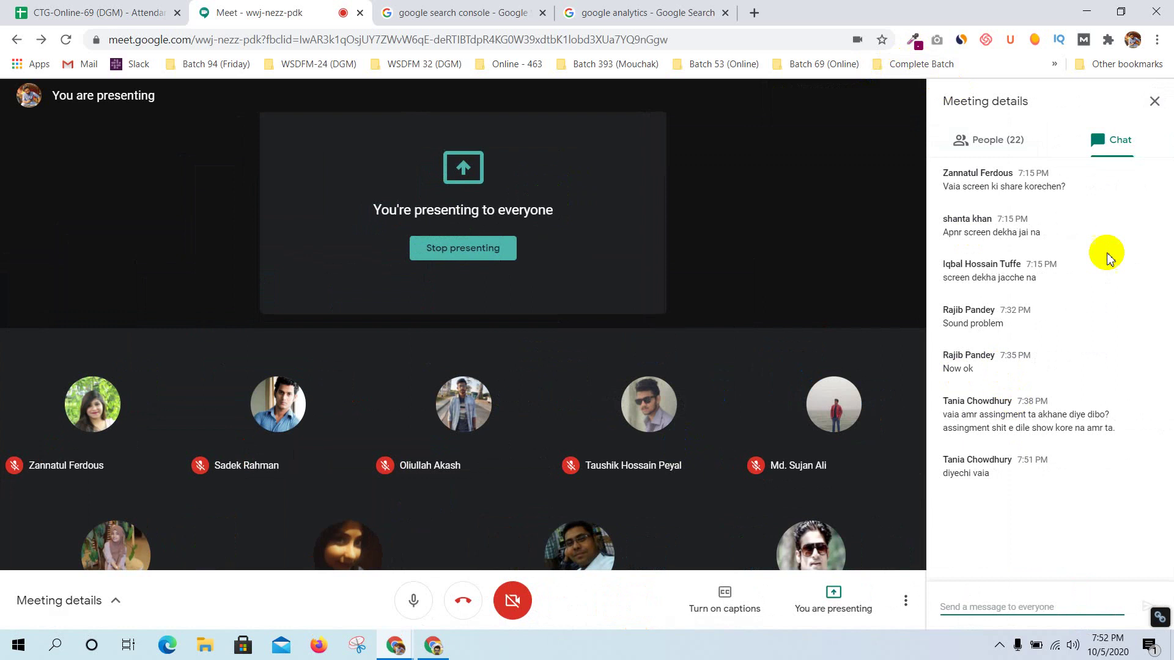
{"action": "left_click", "coordinate": [1155, 101]}
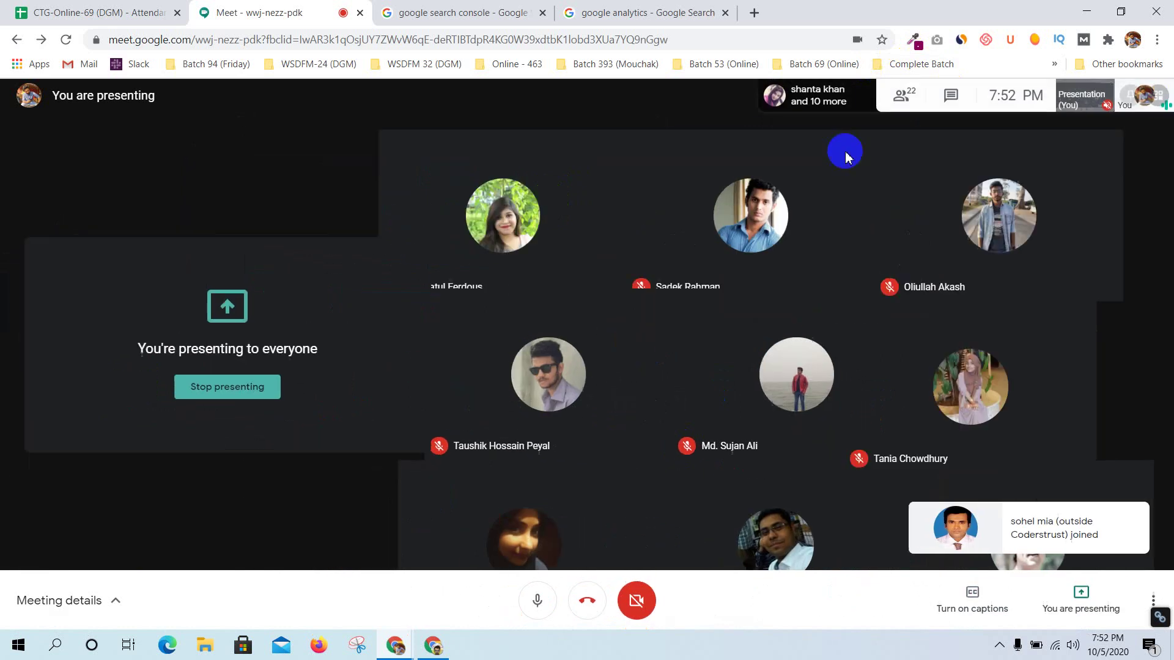
Return to Search Console, dismiss the Core Web Vitals notice, and review the blog's mobile results in PageSpeed Insights
{"action": "left_click", "coordinate": [438, 646]}
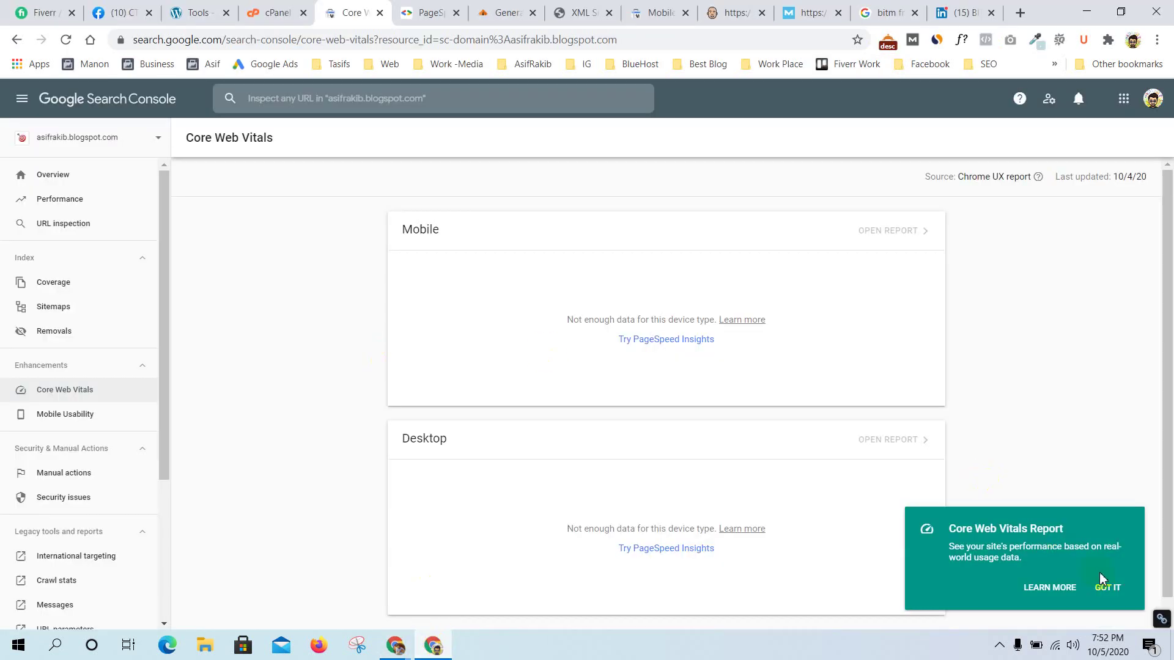
{"action": "left_click", "coordinate": [1109, 588]}
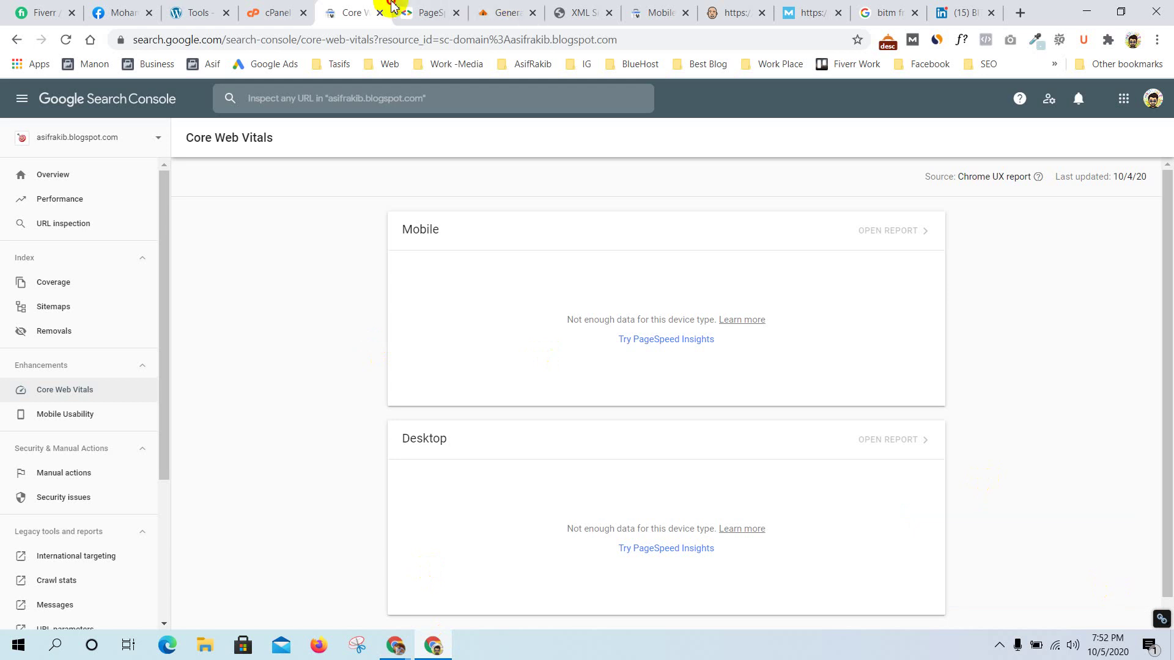
{"action": "left_click", "coordinate": [428, 12]}
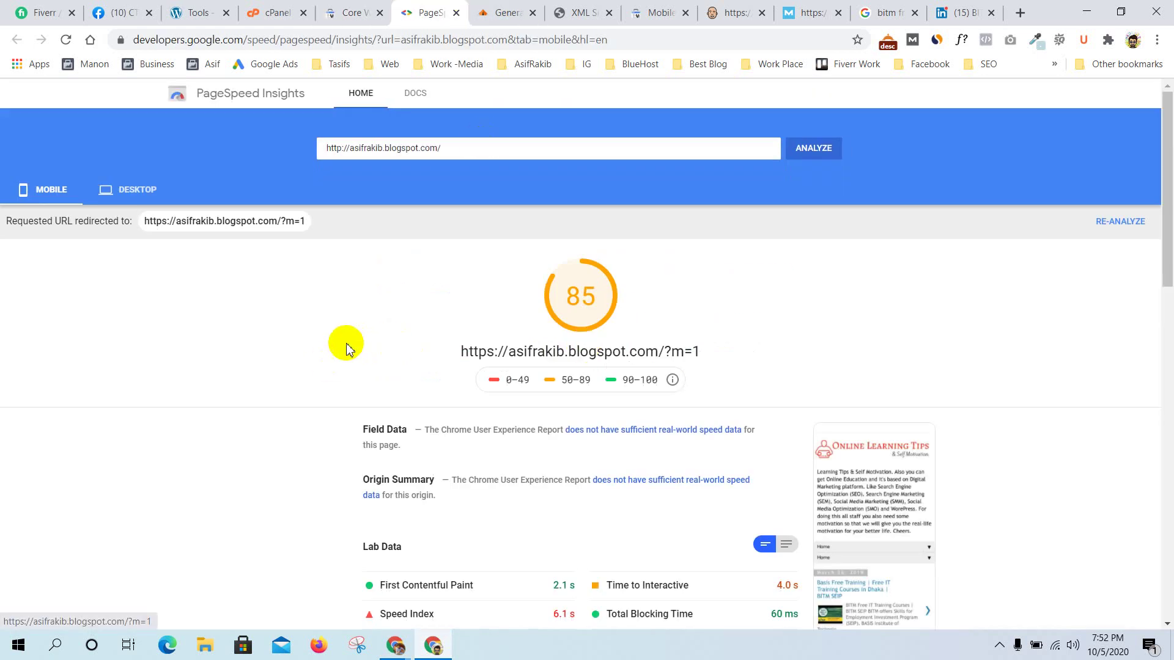
{"action": "scroll", "coordinate": [196, 330], "scroll_direction": "down", "scroll_amount": 3}
{"action": "scroll", "coordinate": [196, 330], "scroll_direction": "up", "scroll_amount": 2}
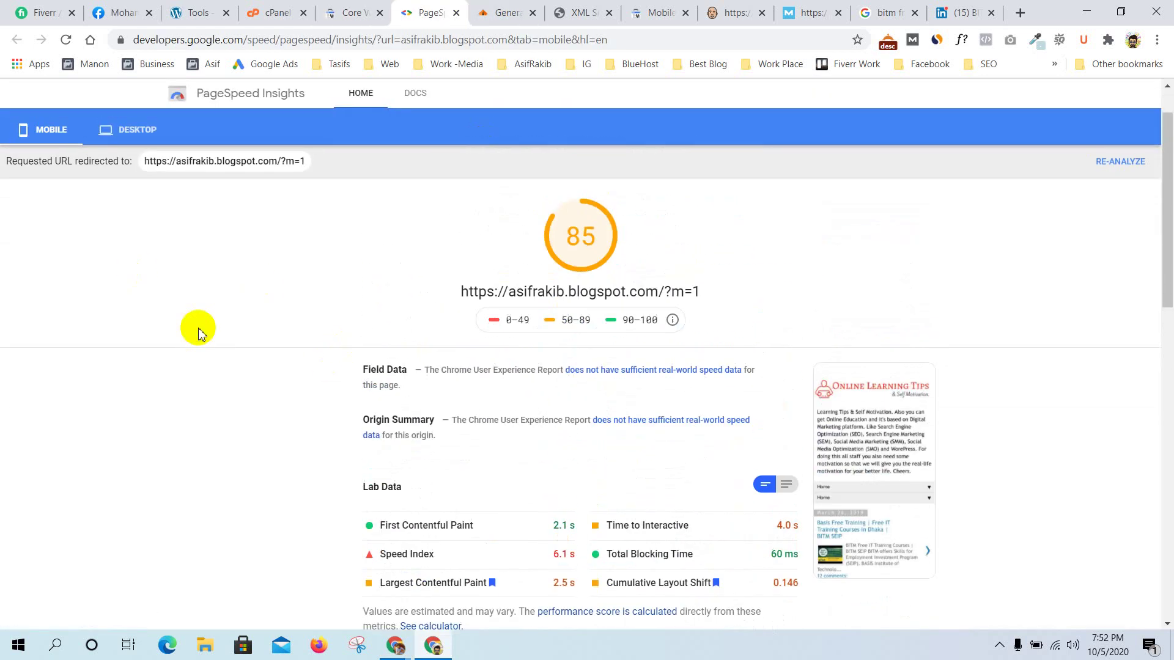
Review the blog's desktop speed results in PageSpeed Insights, and return to the Core Web Vitals report in Search Console
{"action": "scroll", "coordinate": [193, 343], "scroll_direction": "up", "scroll_amount": 1}
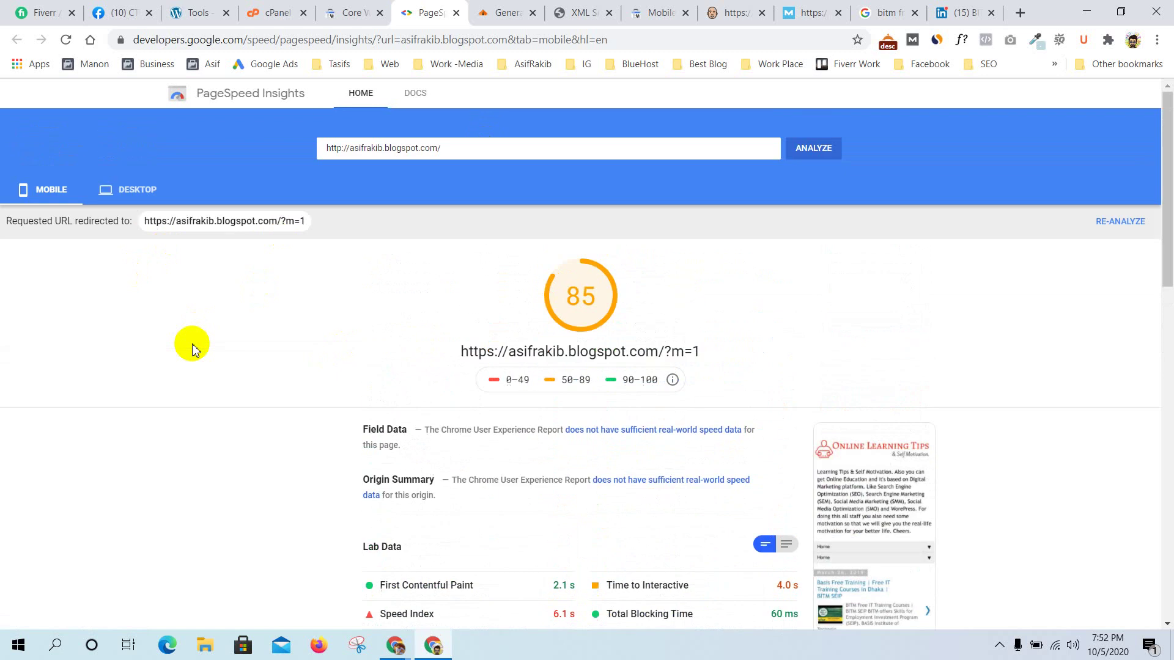
{"action": "left_click", "coordinate": [137, 190]}
{"action": "scroll", "coordinate": [390, 373], "scroll_direction": "down", "scroll_amount": 5}
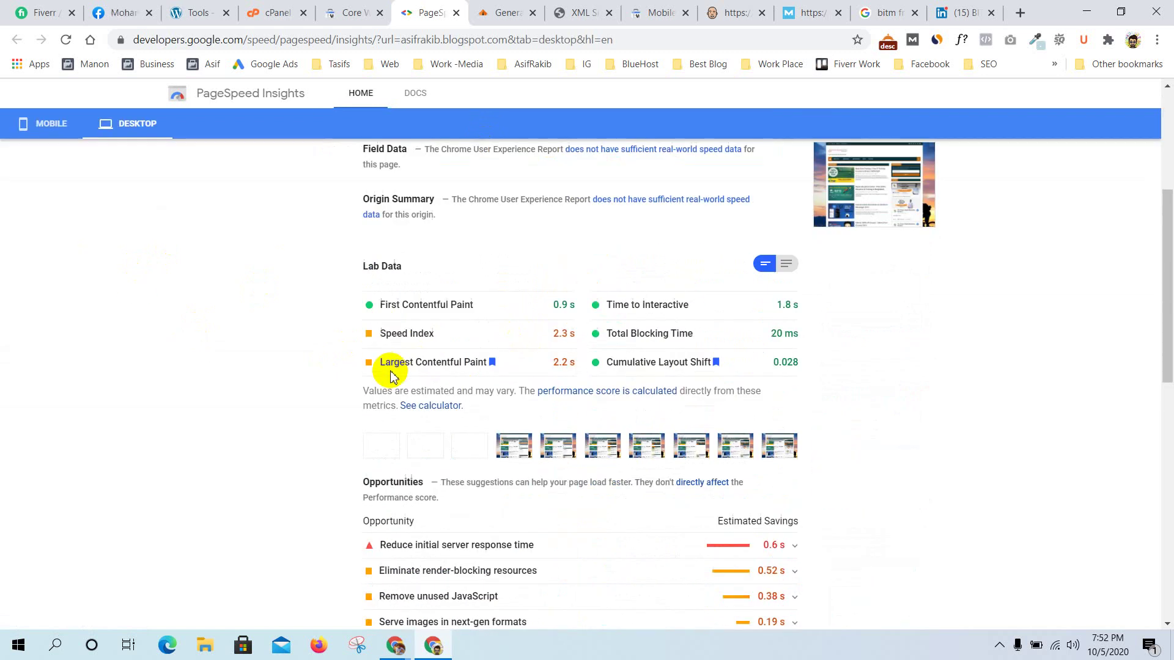
{"action": "scroll", "coordinate": [390, 374], "scroll_direction": "down", "scroll_amount": 5}
{"action": "scroll", "coordinate": [390, 374], "scroll_direction": "up", "scroll_amount": 6}
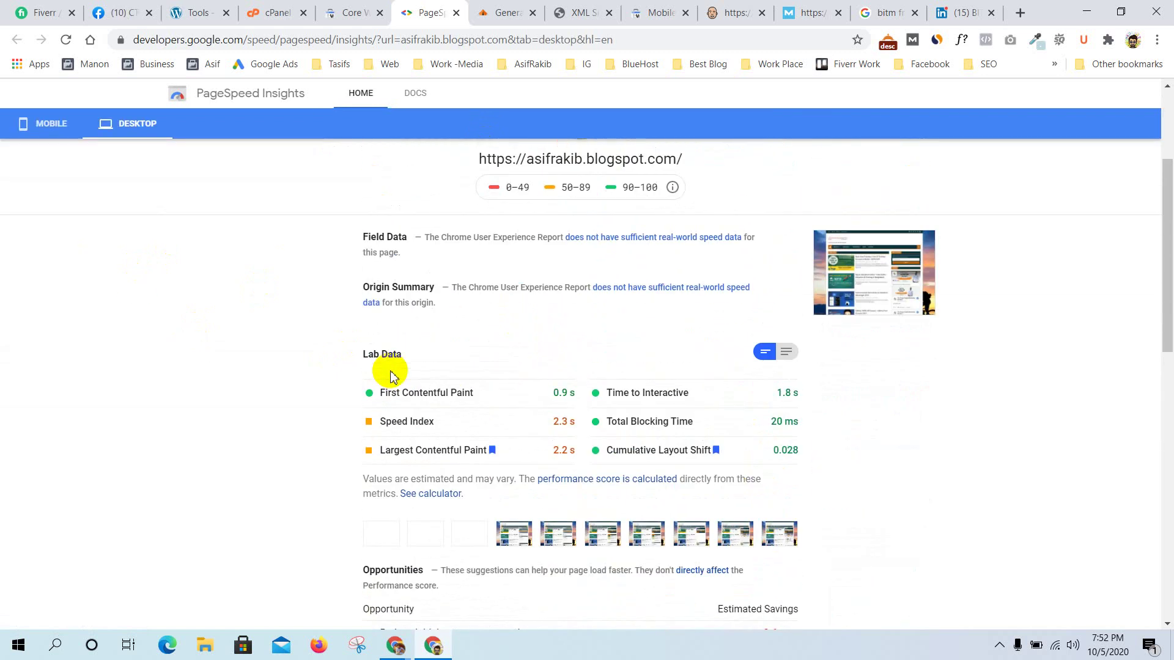
{"action": "scroll", "coordinate": [390, 374], "scroll_direction": "up", "scroll_amount": 4}
{"action": "left_click", "coordinate": [340, 8]}
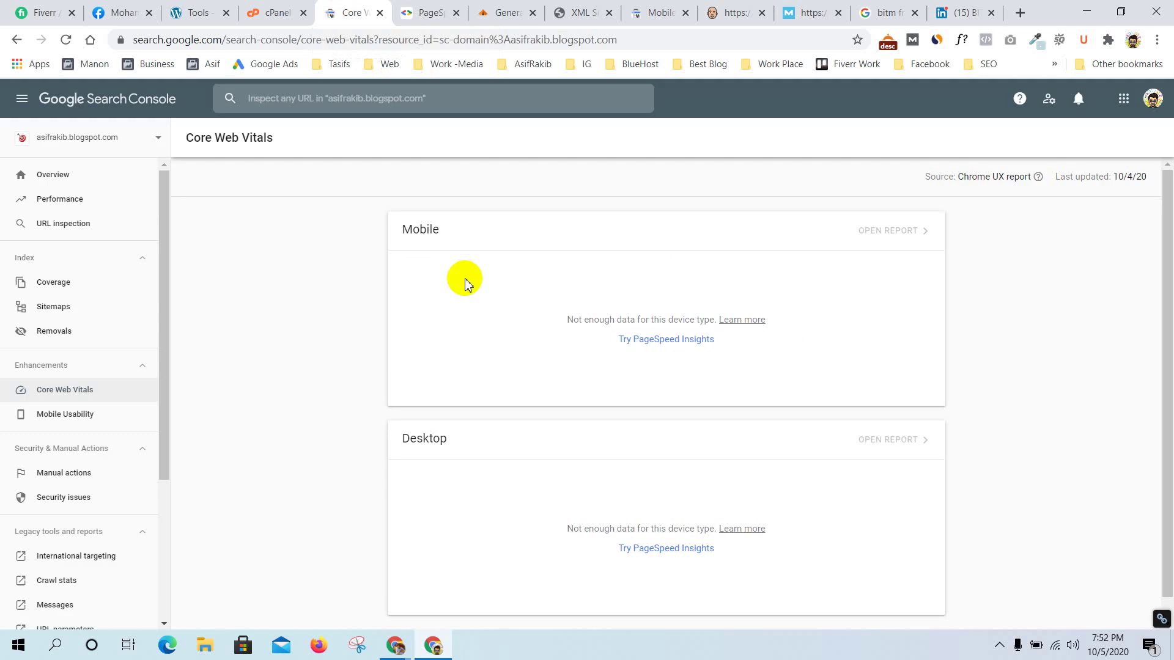
{"action": "scroll", "coordinate": [465, 278], "scroll_direction": "down", "scroll_amount": 1}
{"action": "scroll", "coordinate": [465, 278], "scroll_direction": "up", "scroll_amount": 1}
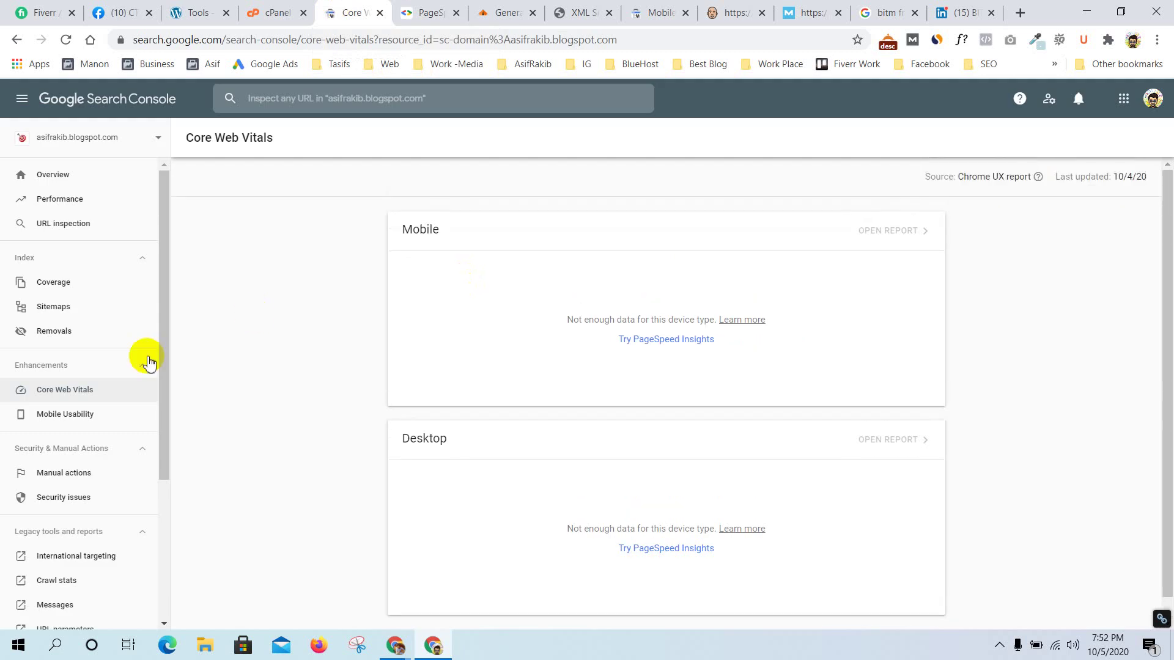
In the Mobile Usability report, compare the chart with valid and error pages shown separately and together
{"action": "left_click", "coordinate": [84, 424]}
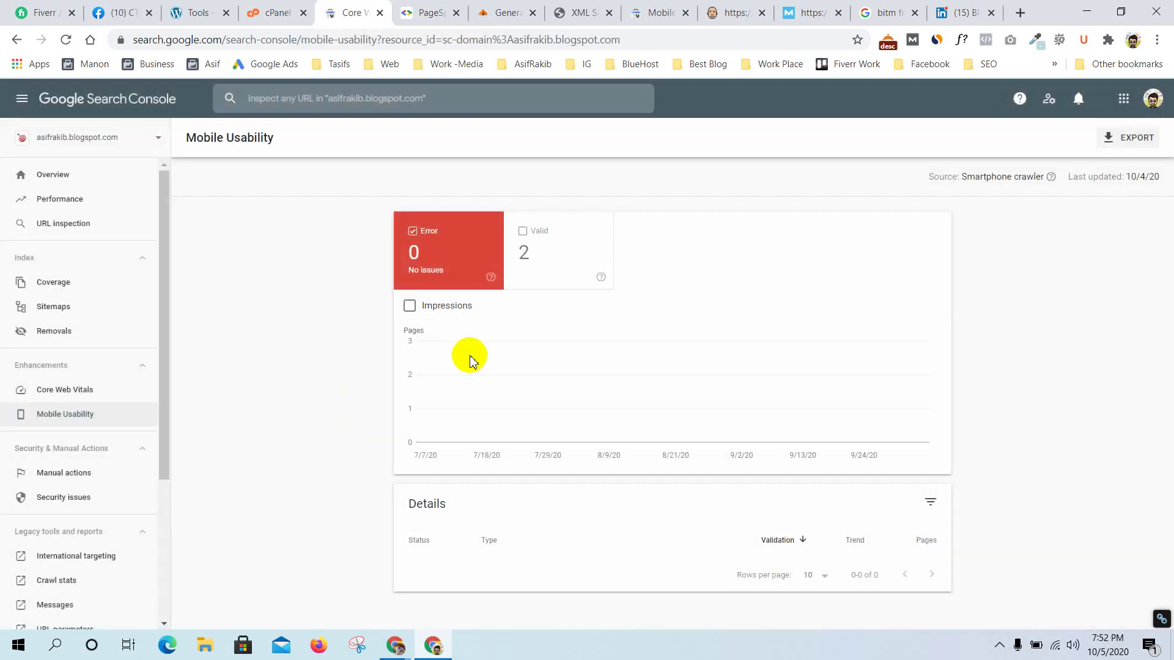
{"action": "left_click", "coordinate": [586, 244]}
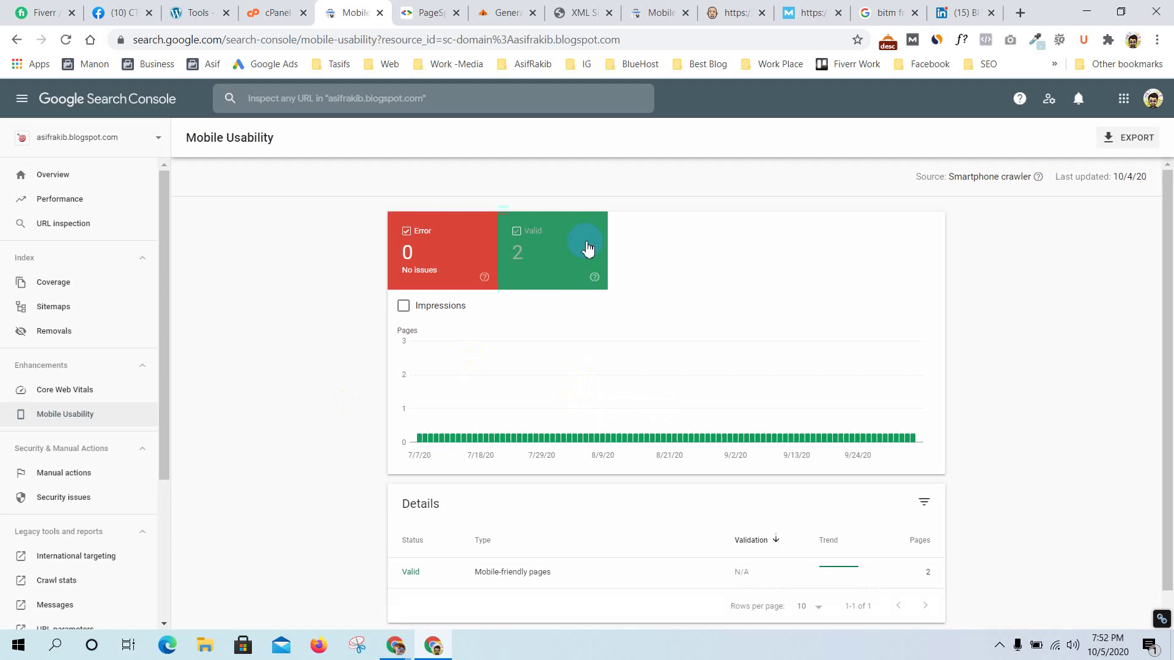
{"action": "left_click", "coordinate": [432, 240]}
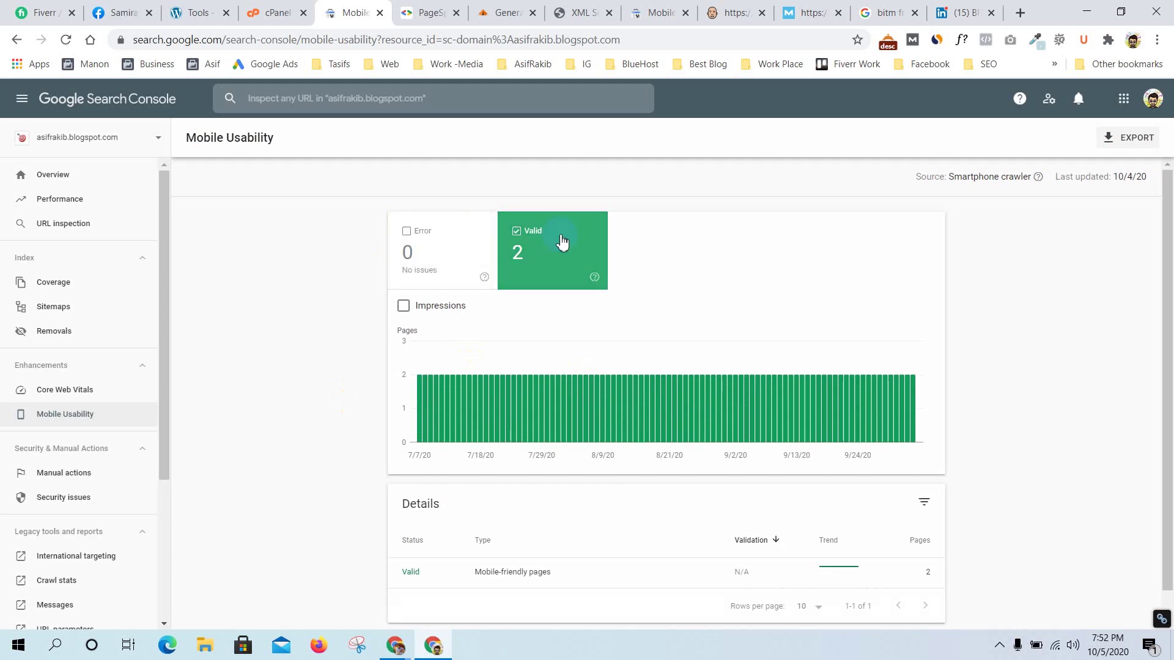
{"action": "left_click", "coordinate": [448, 243]}
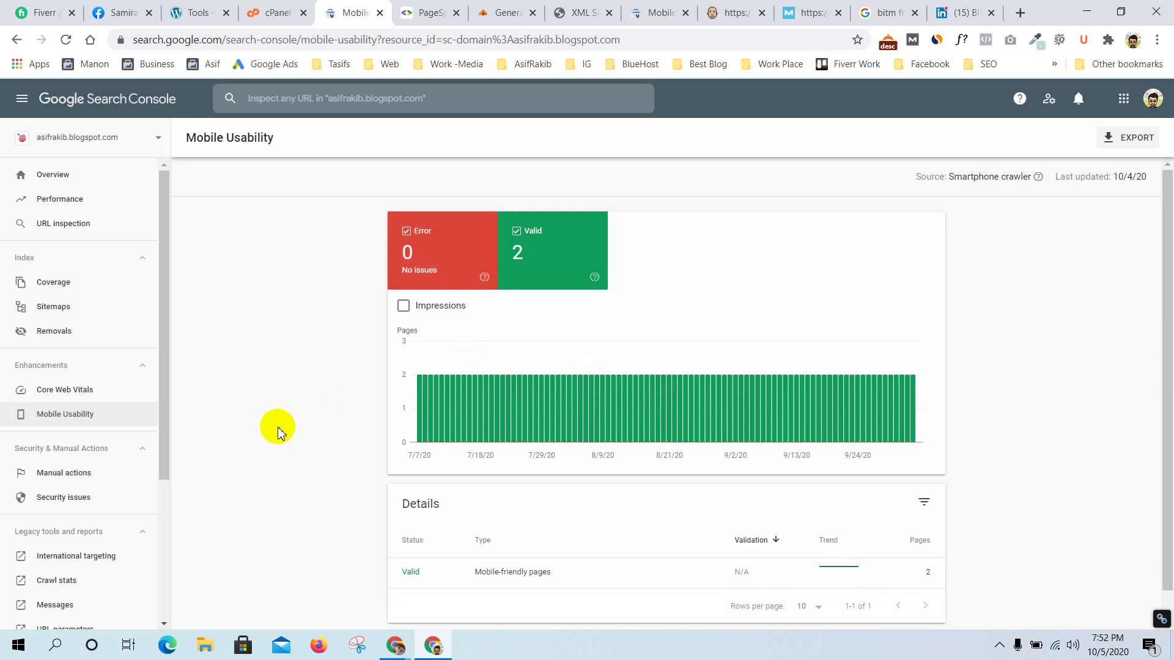
Examine the example URLs listed under Mobile-friendly pages, and return to the Mobile Usability report
{"action": "left_click", "coordinate": [537, 572]}
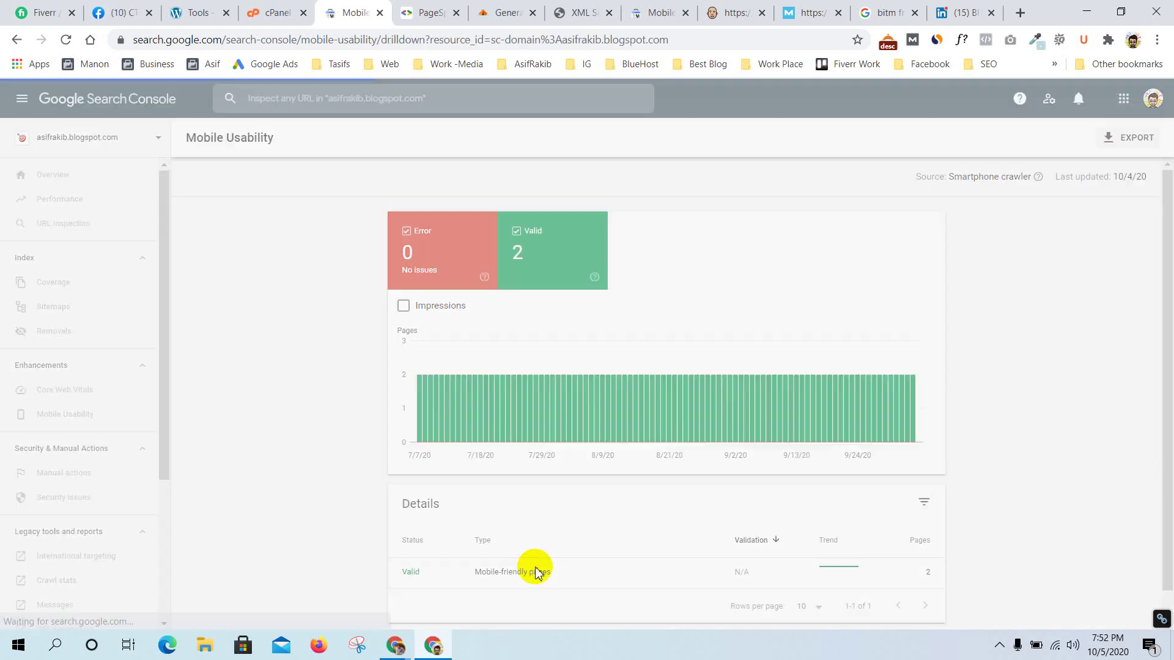
{"action": "scroll", "coordinate": [683, 519], "scroll_direction": "down", "scroll_amount": 2}
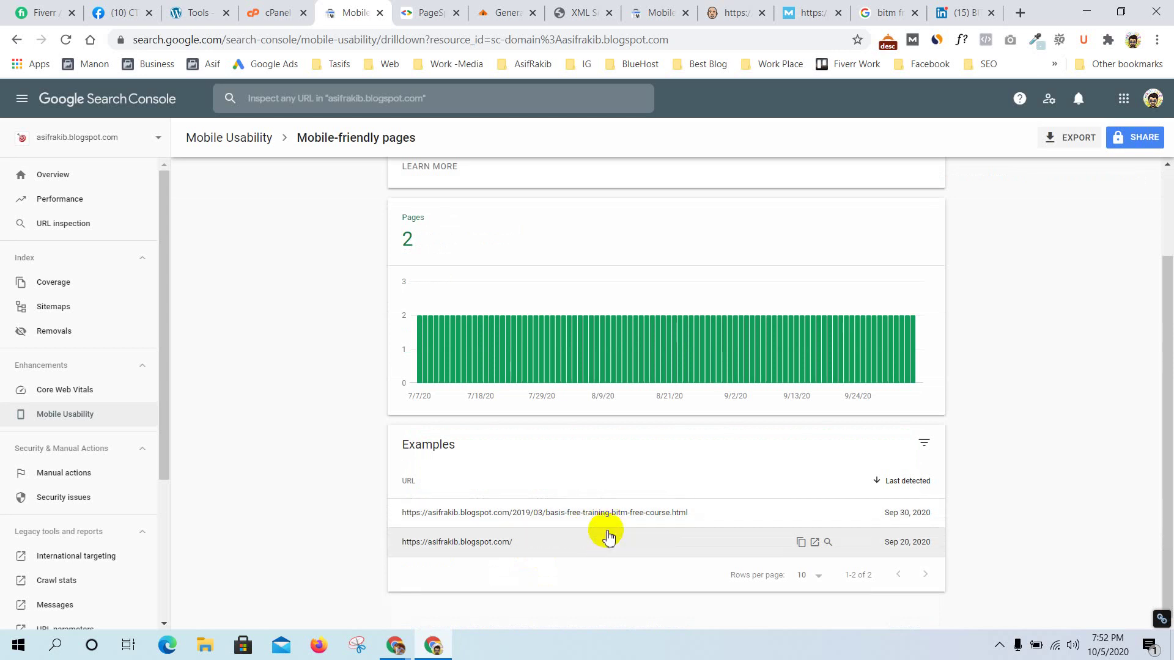
{"action": "scroll", "coordinate": [609, 537], "scroll_direction": "up", "scroll_amount": 2}
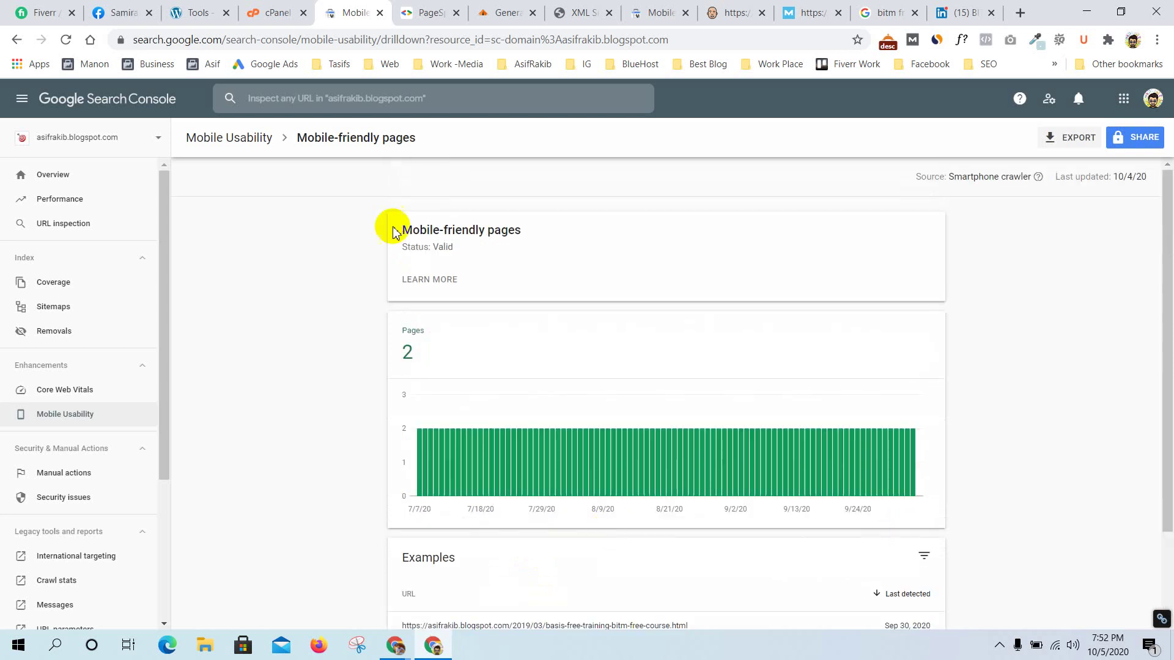
{"action": "left_click", "coordinate": [242, 147]}
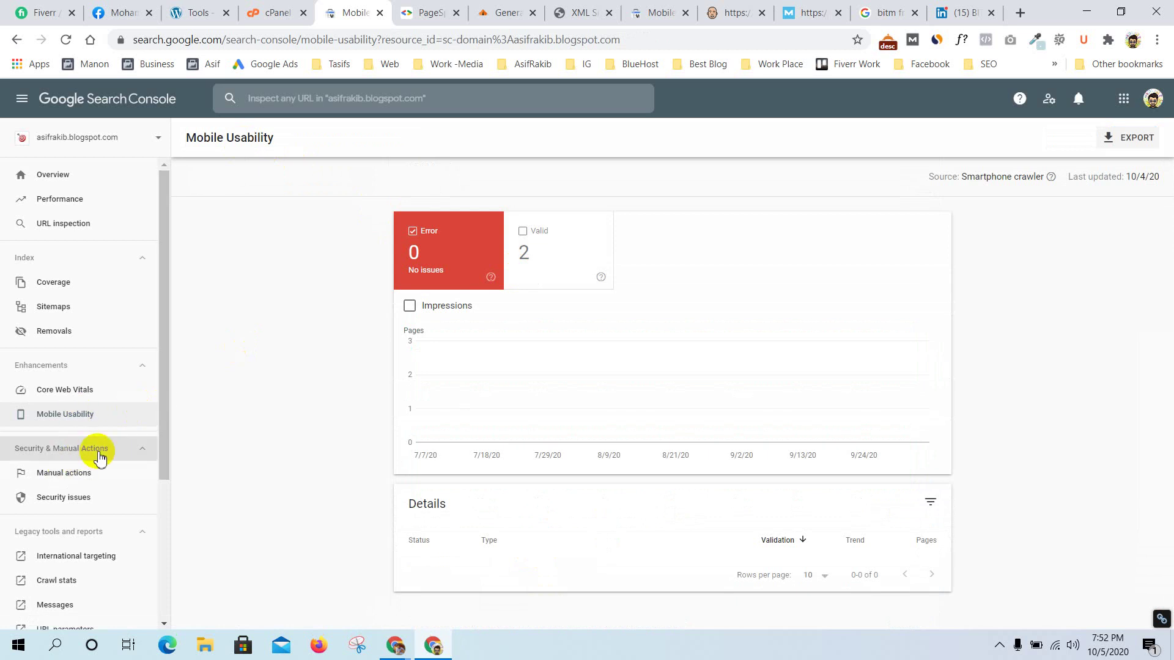
Check the Manual actions and Security issues reports for the blog
{"action": "left_click", "coordinate": [84, 476]}
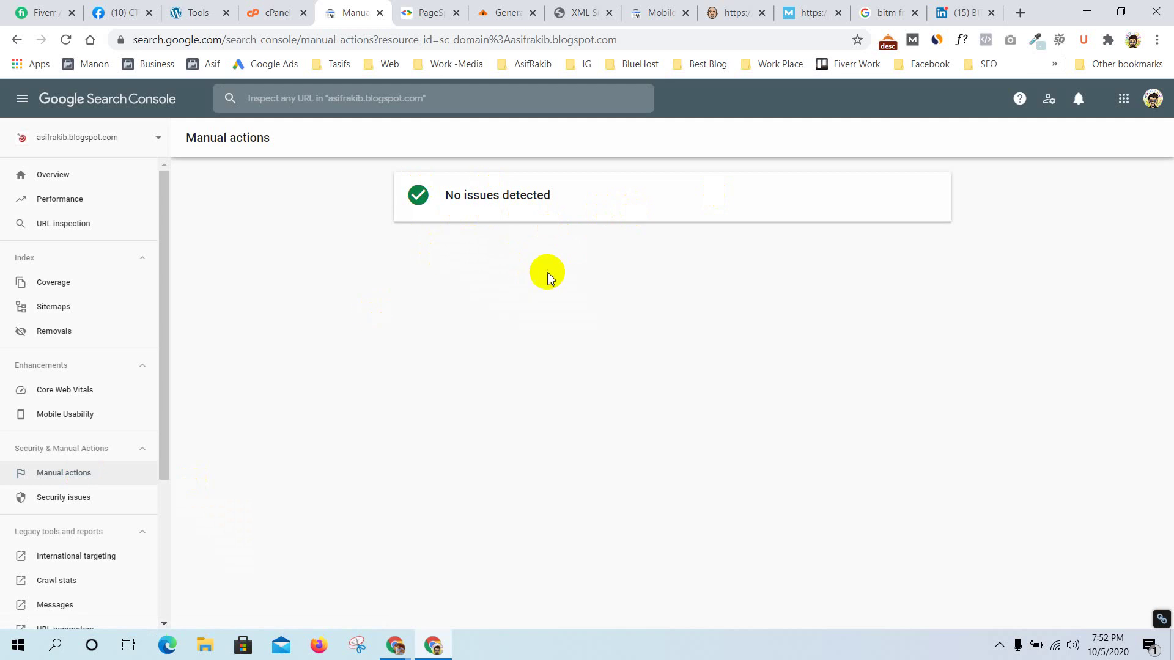
{"action": "left_click", "coordinate": [74, 506]}
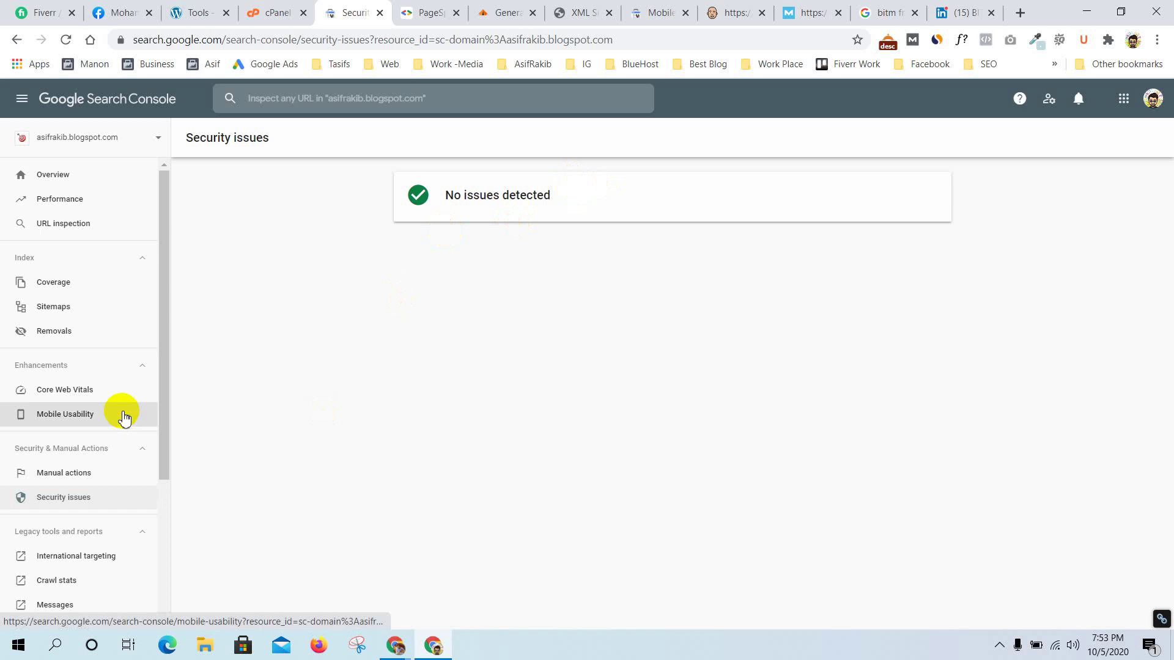
Try to open the International targeting legacy tool, and dismiss the notice
{"action": "scroll", "coordinate": [124, 416], "scroll_direction": "down", "scroll_amount": 3}
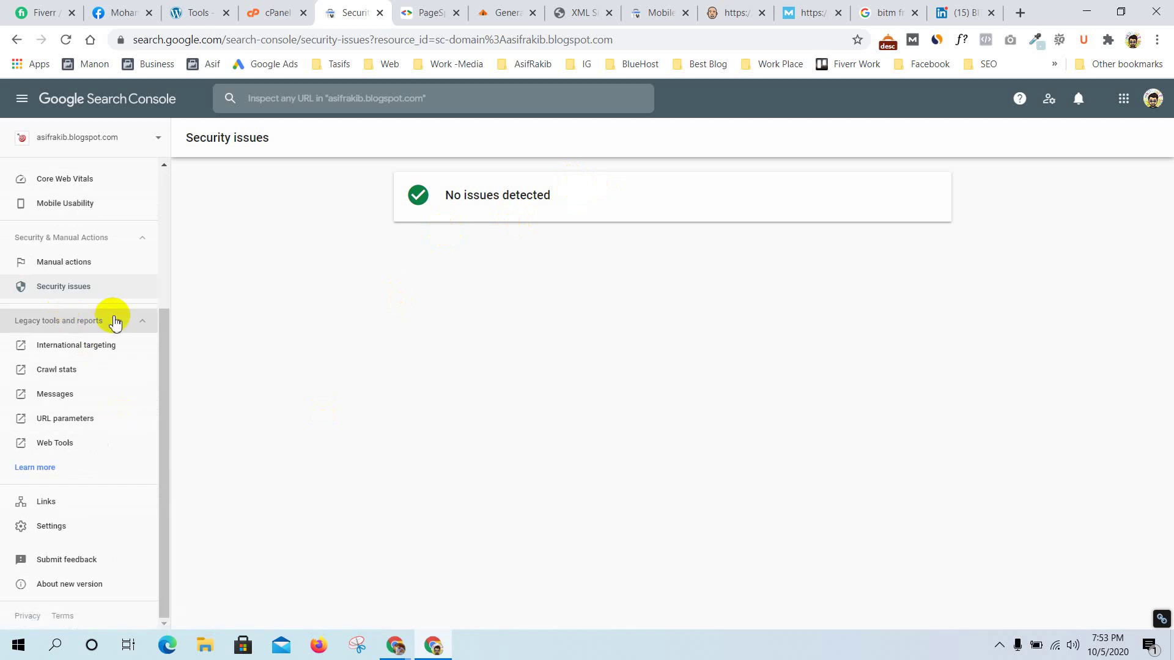
{"action": "left_click", "coordinate": [104, 342]}
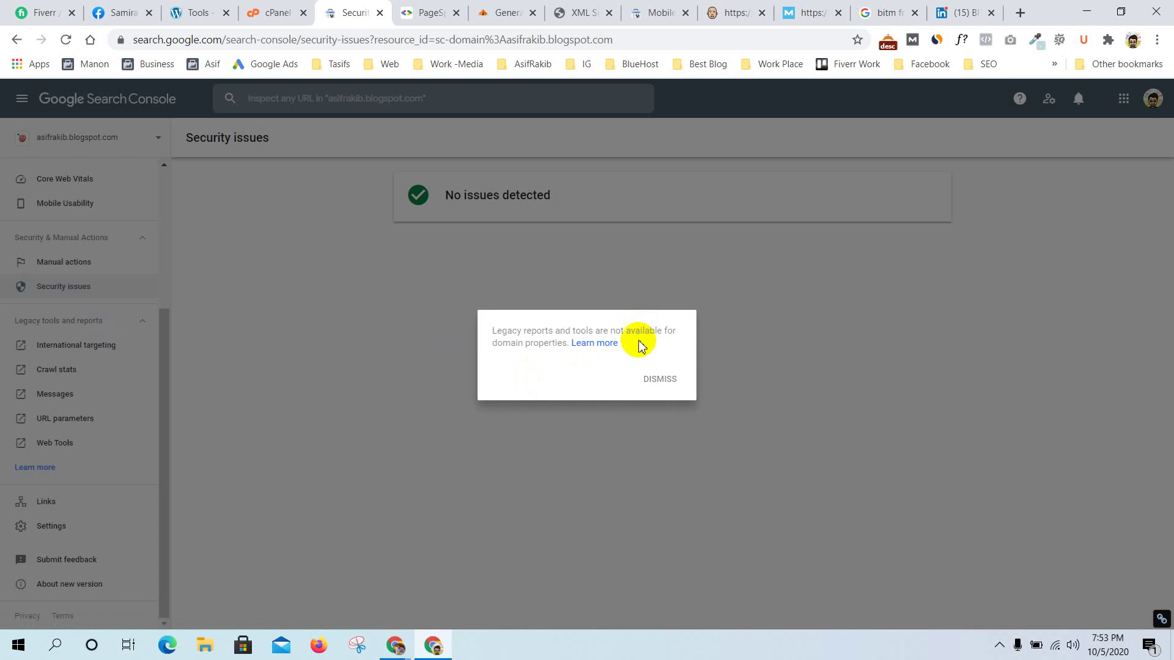
{"action": "left_click", "coordinate": [658, 376]}
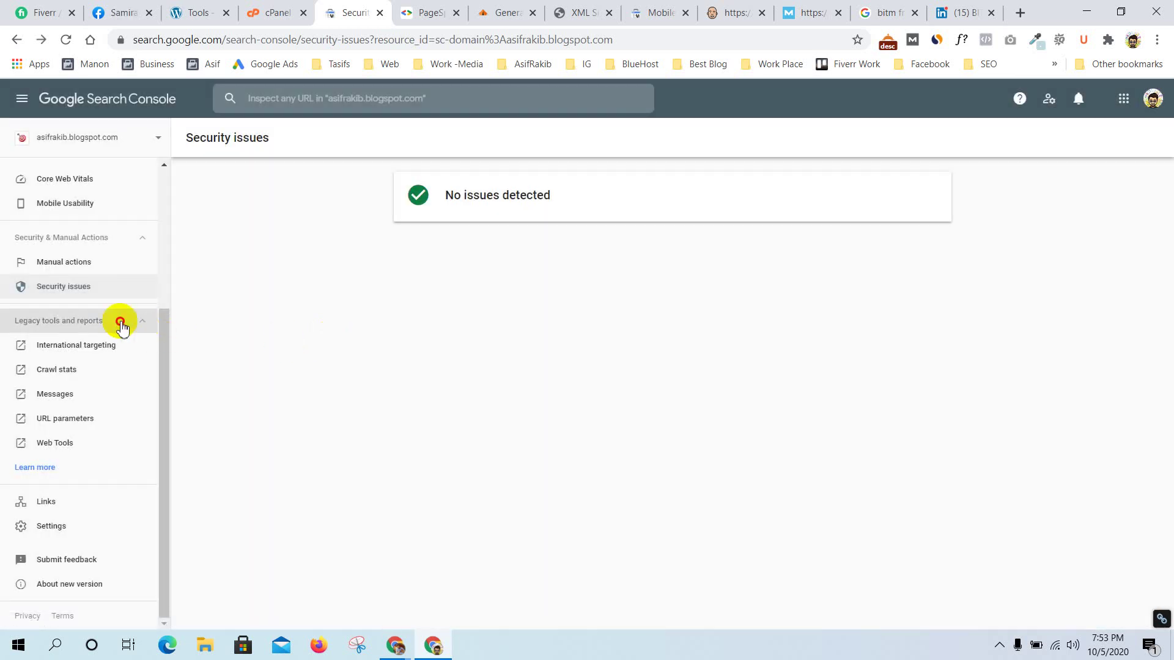
Collapse the legacy tools and reports section, and review the external and internal links in the Links report
{"action": "left_click", "coordinate": [118, 320]}
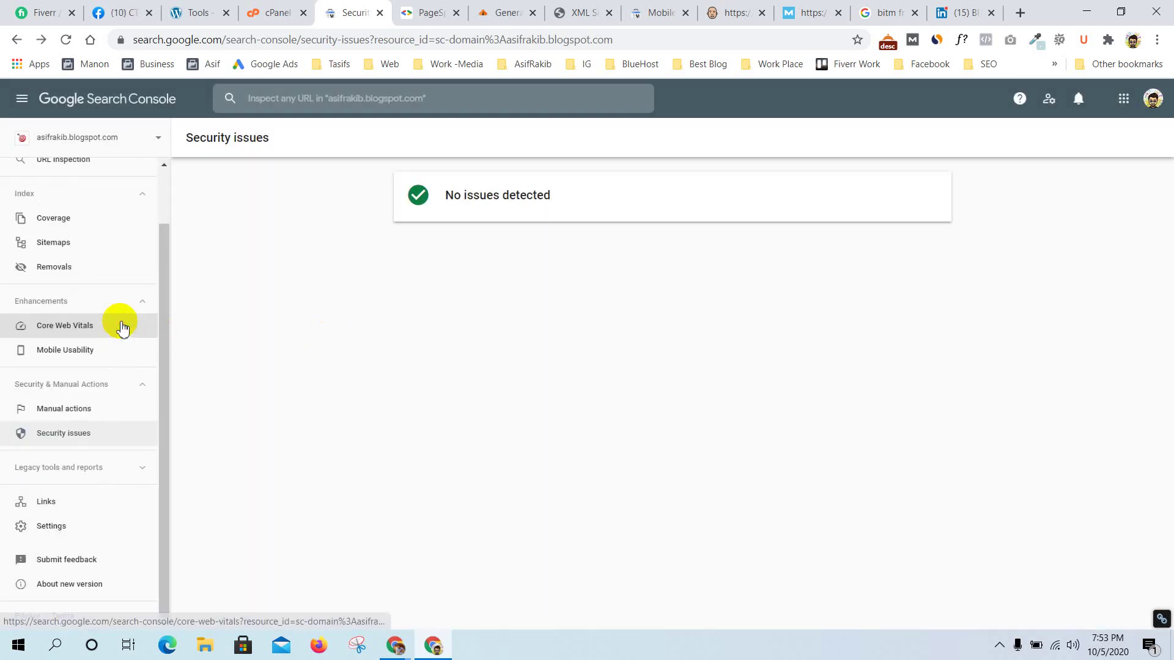
{"action": "left_click", "coordinate": [80, 503]}
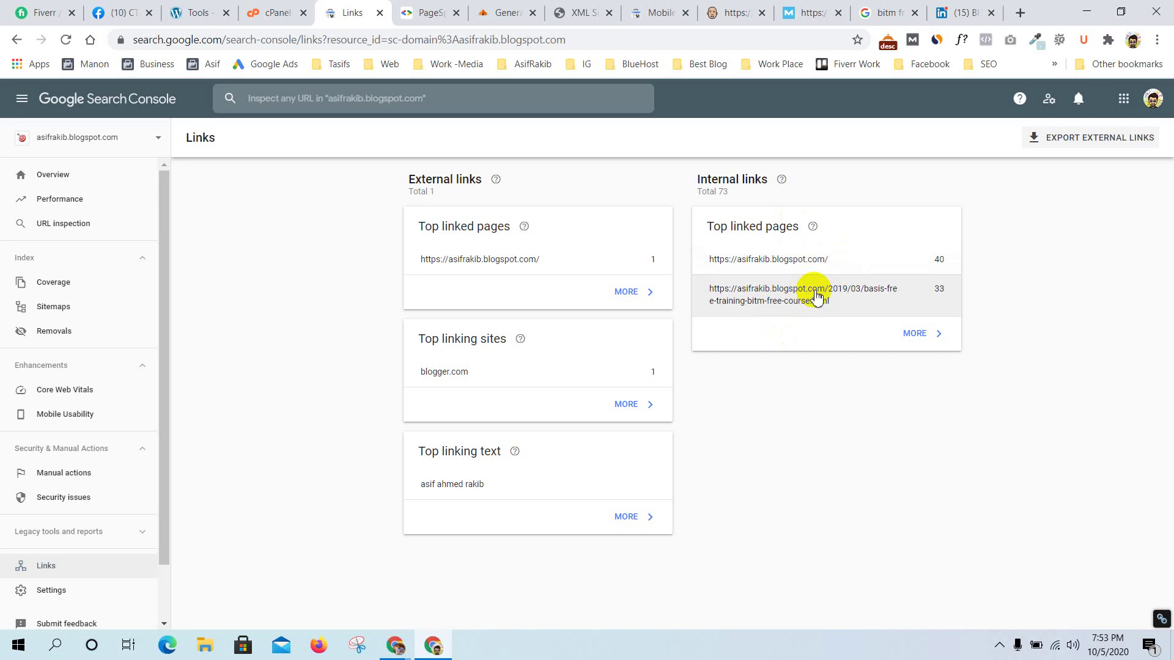
In the property's Settings, check the ownership verification details and view the domain name provider instructions before collapsing them
{"action": "scroll", "coordinate": [97, 446], "scroll_direction": "down", "scroll_amount": 2}
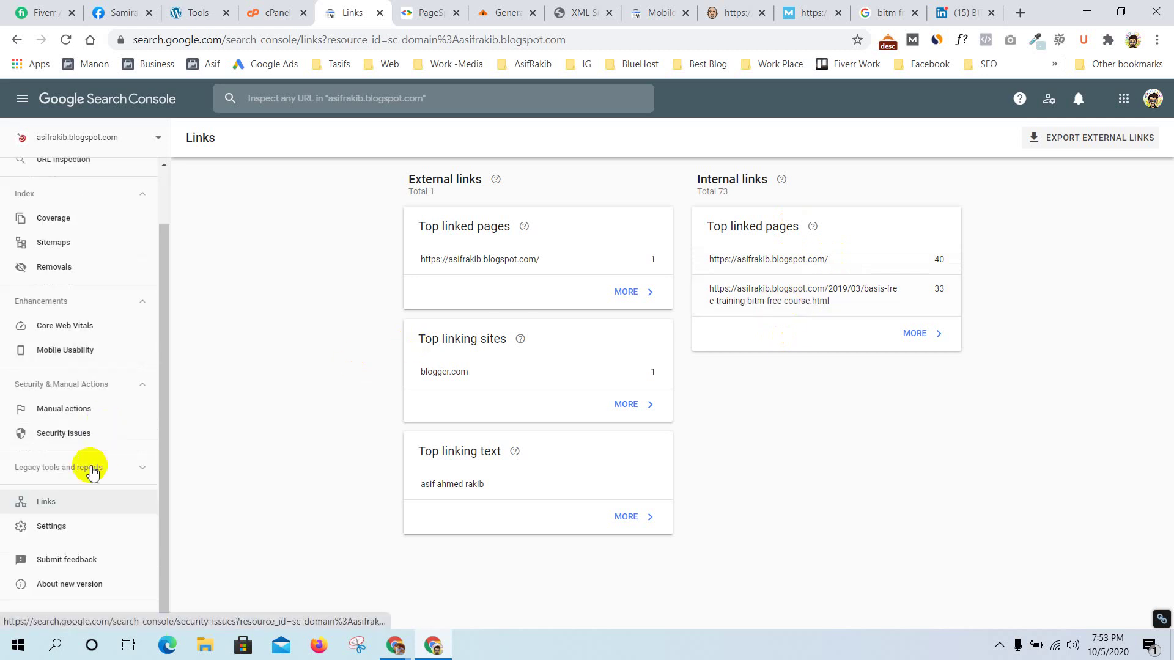
{"action": "left_click", "coordinate": [82, 528]}
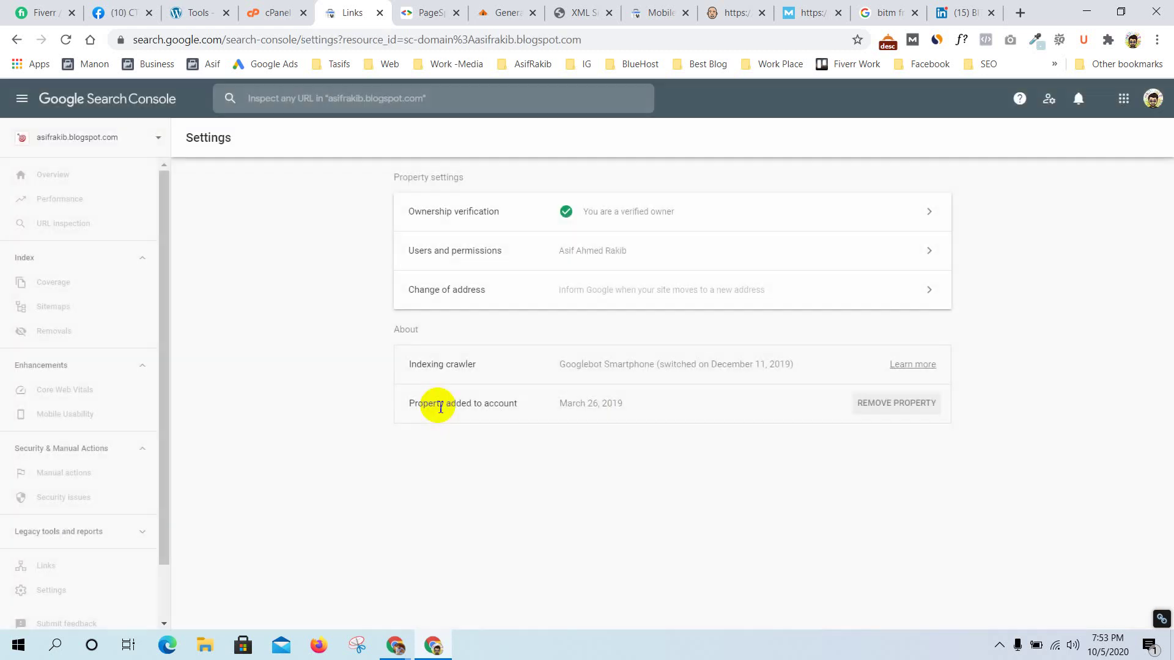
{"action": "left_click", "coordinate": [732, 219]}
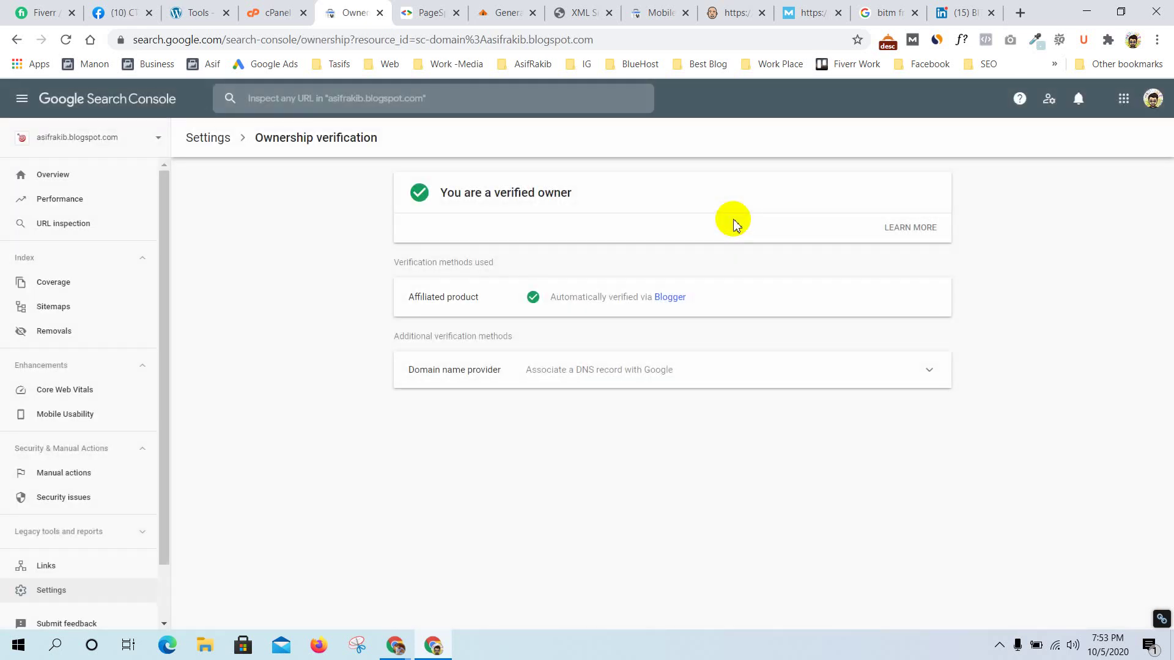
{"action": "left_click", "coordinate": [708, 360]}
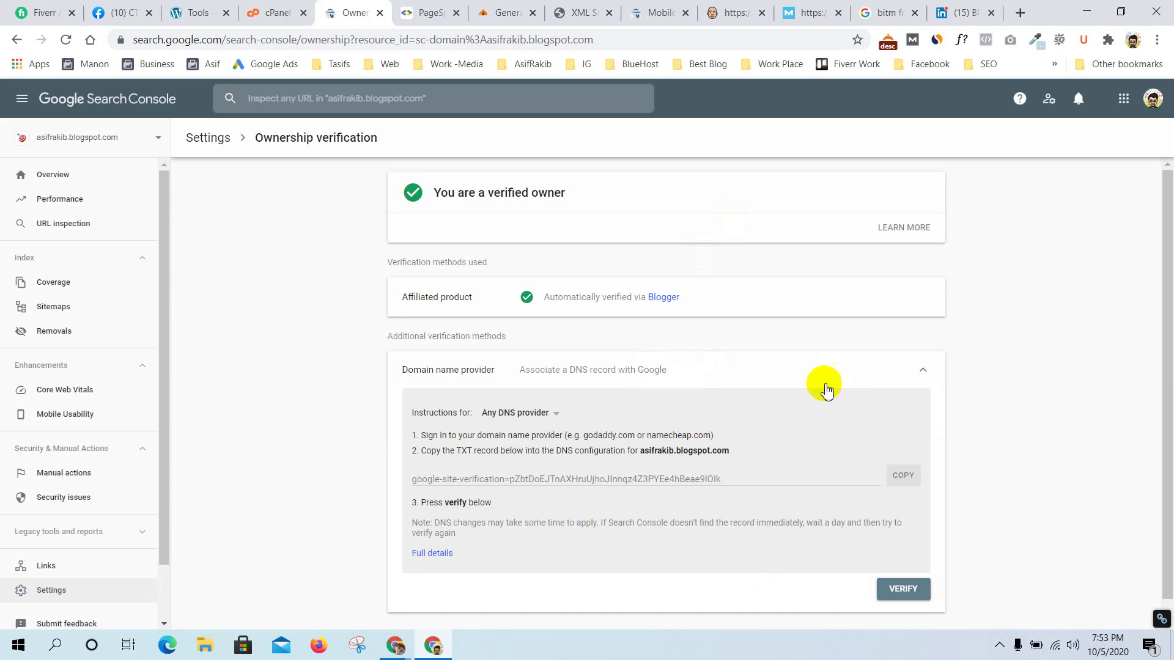
{"action": "left_click", "coordinate": [809, 378]}
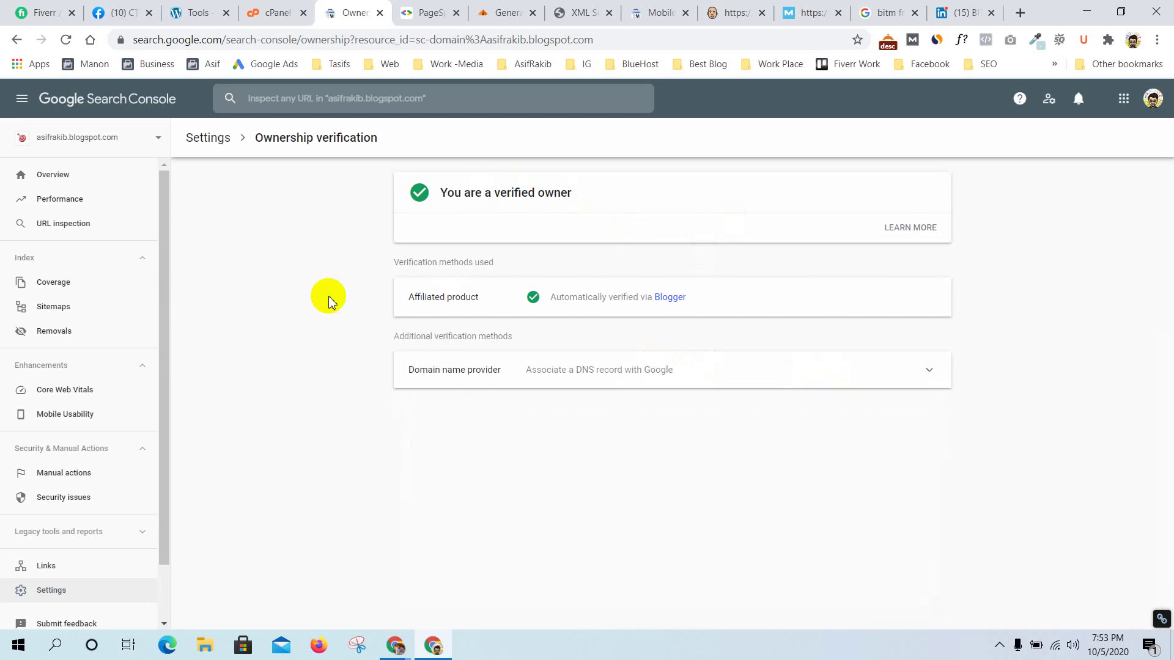
Switch to the Google Meet call, admit the person asking to join, and return to Search Console
{"action": "left_click", "coordinate": [395, 646]}
{"action": "left_click", "coordinate": [380, 623]}
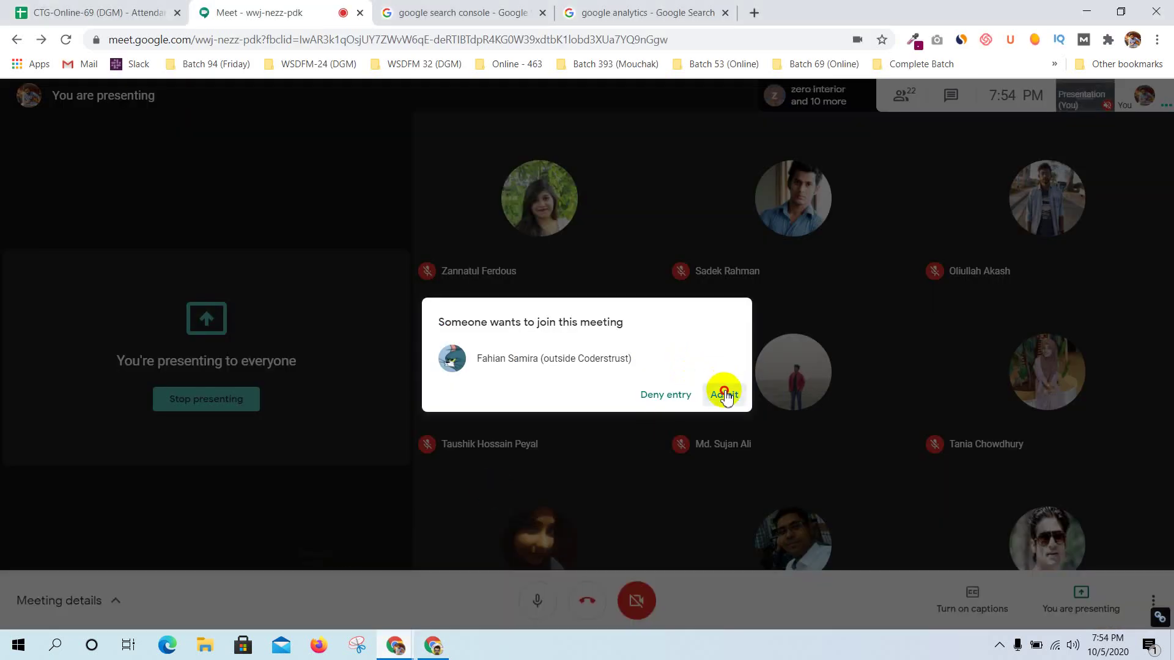
{"action": "left_click", "coordinate": [725, 394]}
{"action": "left_click", "coordinate": [428, 650]}
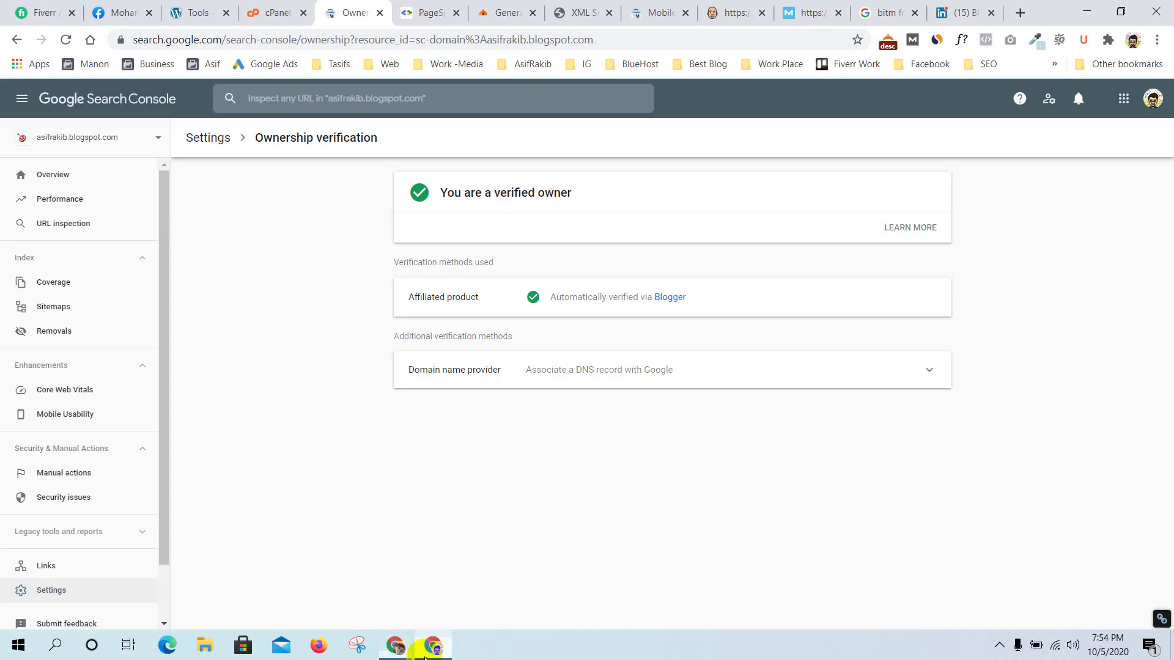
In Users and permissions, view the permission options for adding a user, cancel the form, and return to Settings
{"action": "scroll", "coordinate": [3, 477], "scroll_direction": "down", "scroll_amount": 2}
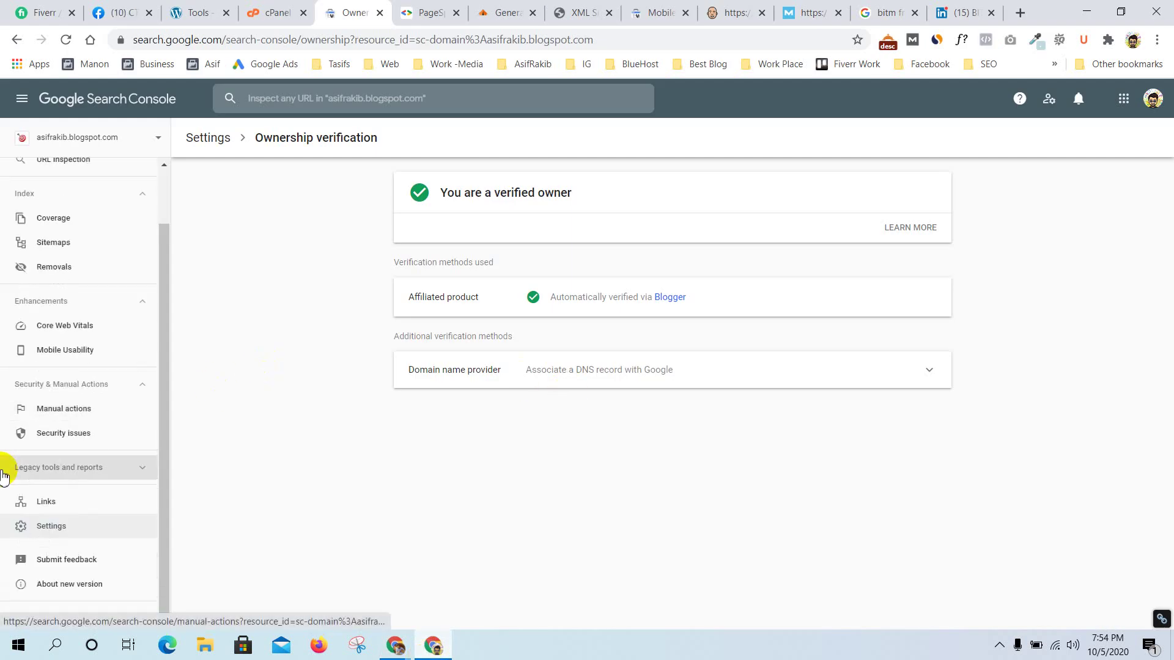
{"action": "left_click", "coordinate": [57, 524]}
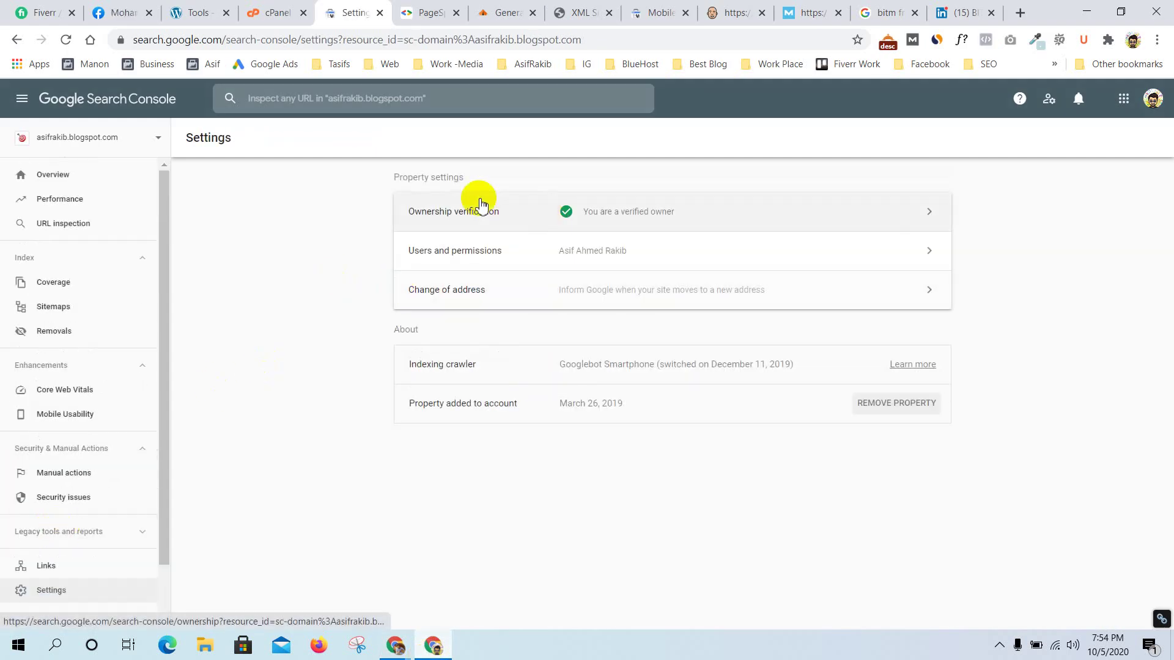
{"action": "left_click", "coordinate": [541, 256]}
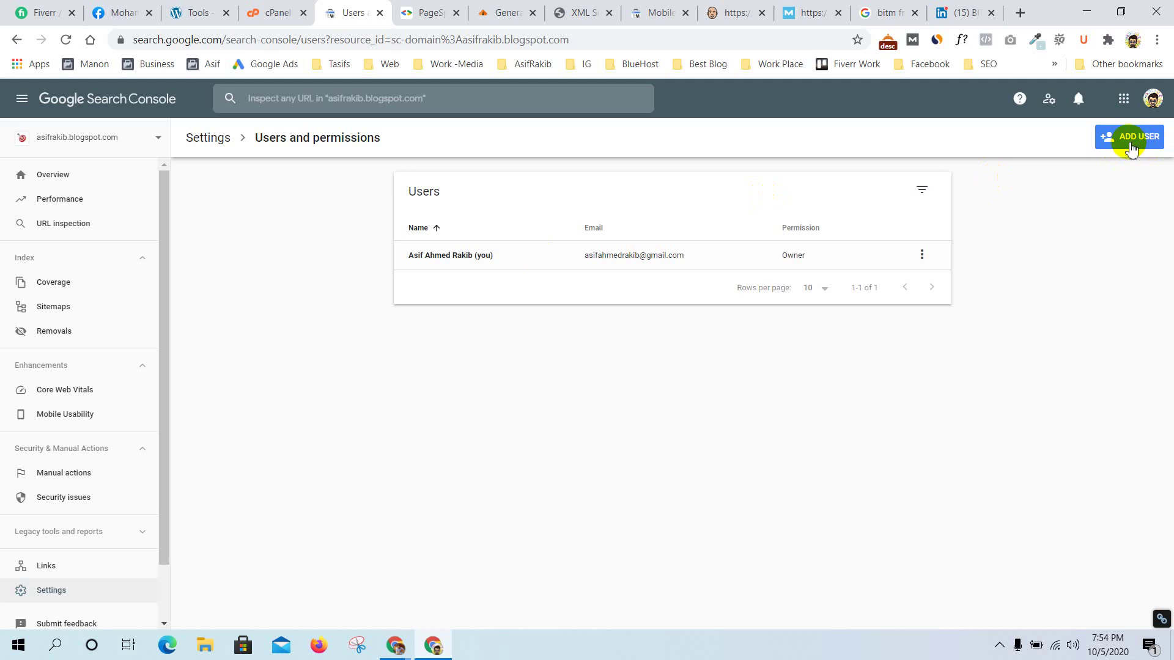
{"action": "left_click", "coordinate": [1129, 144]}
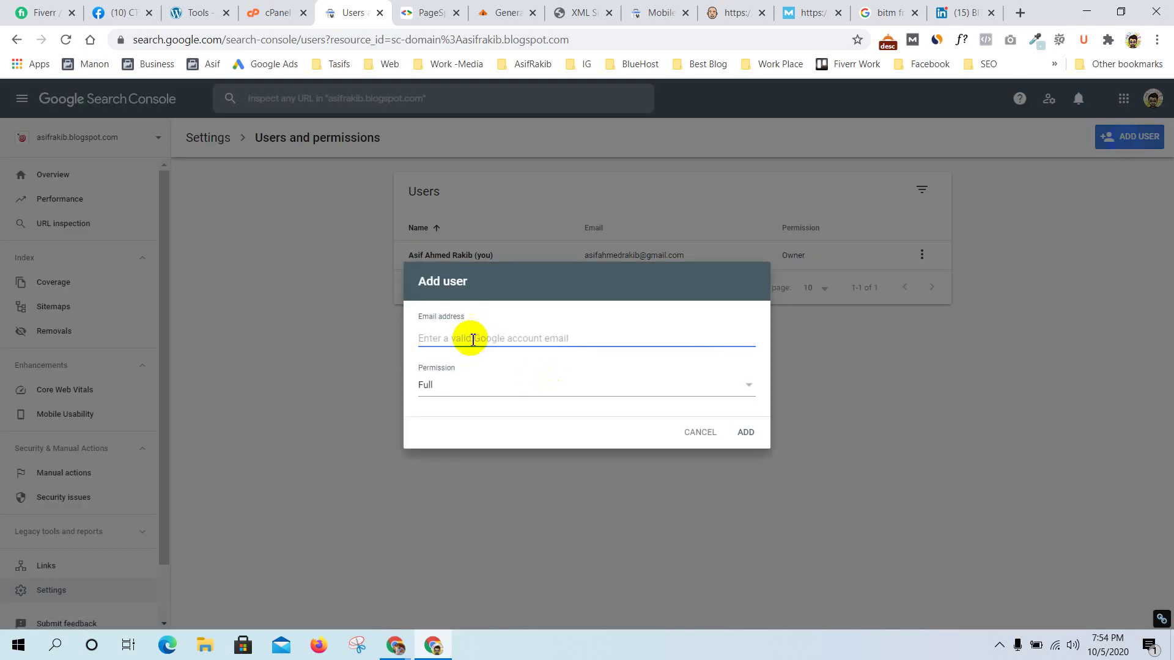
{"action": "left_click", "coordinate": [468, 387]}
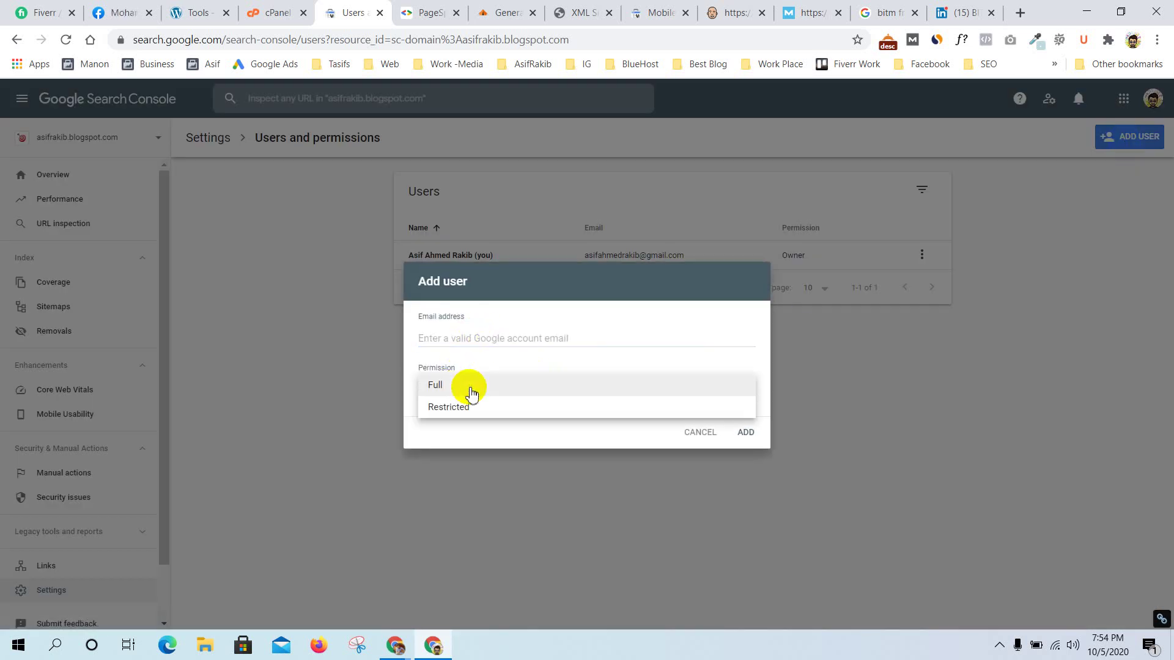
{"action": "left_click", "coordinate": [632, 451]}
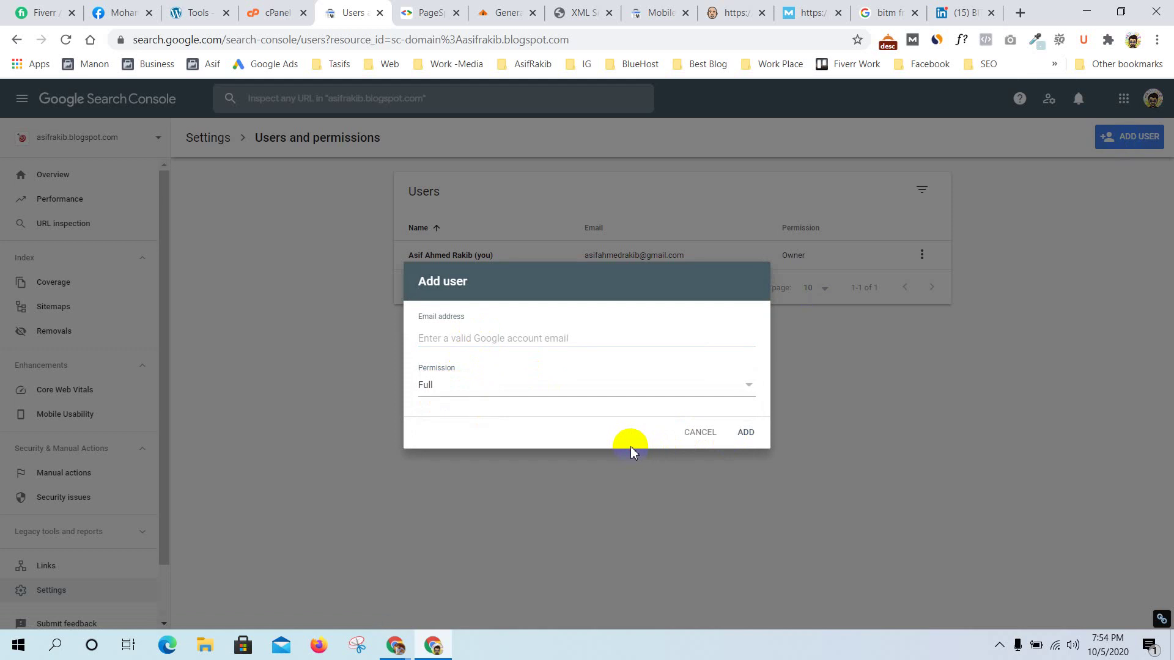
{"action": "left_click", "coordinate": [700, 432]}
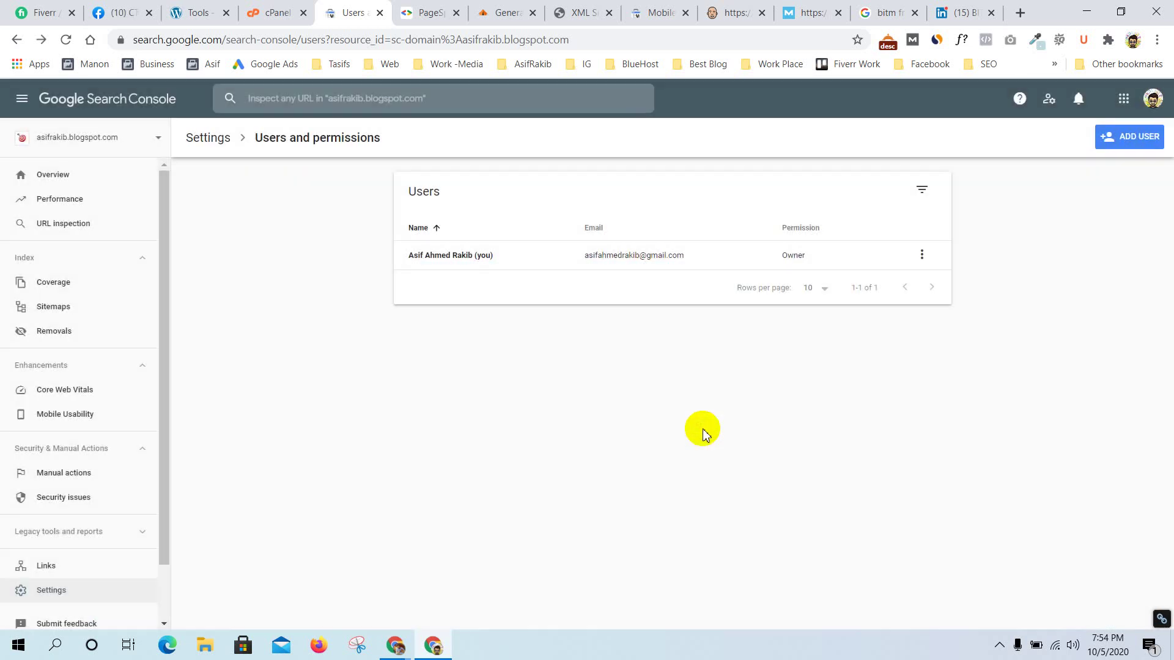
{"action": "left_click", "coordinate": [210, 146]}
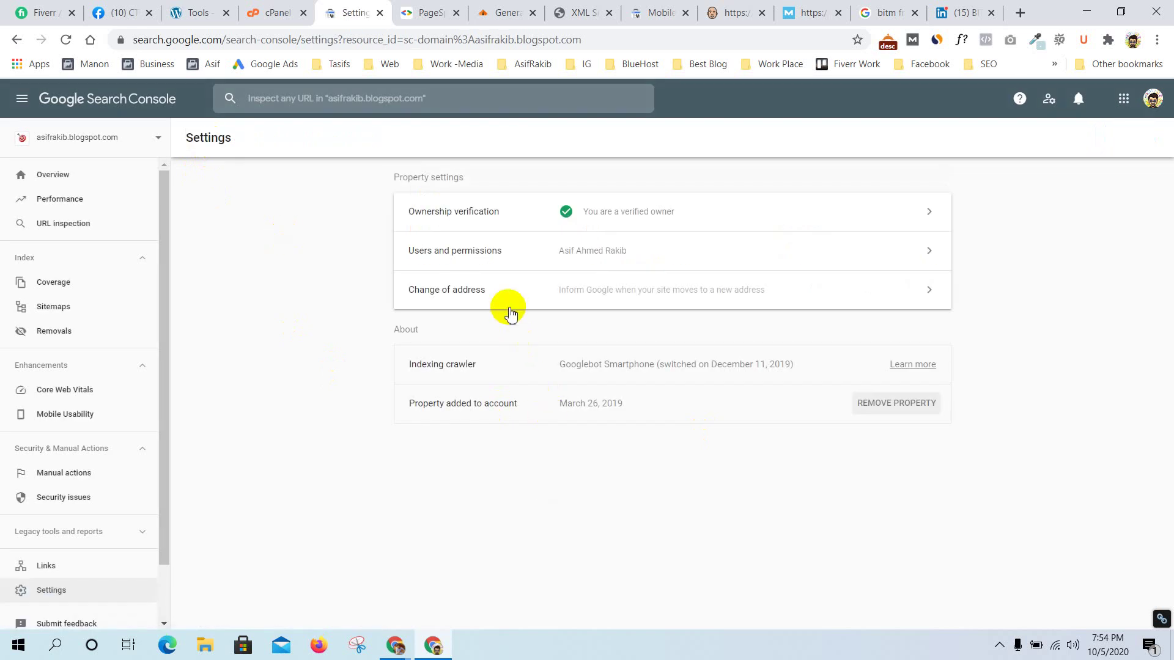
View the new site options in the property's Change of address settings without selecting one, and return to Settings
{"action": "left_click", "coordinate": [535, 296]}
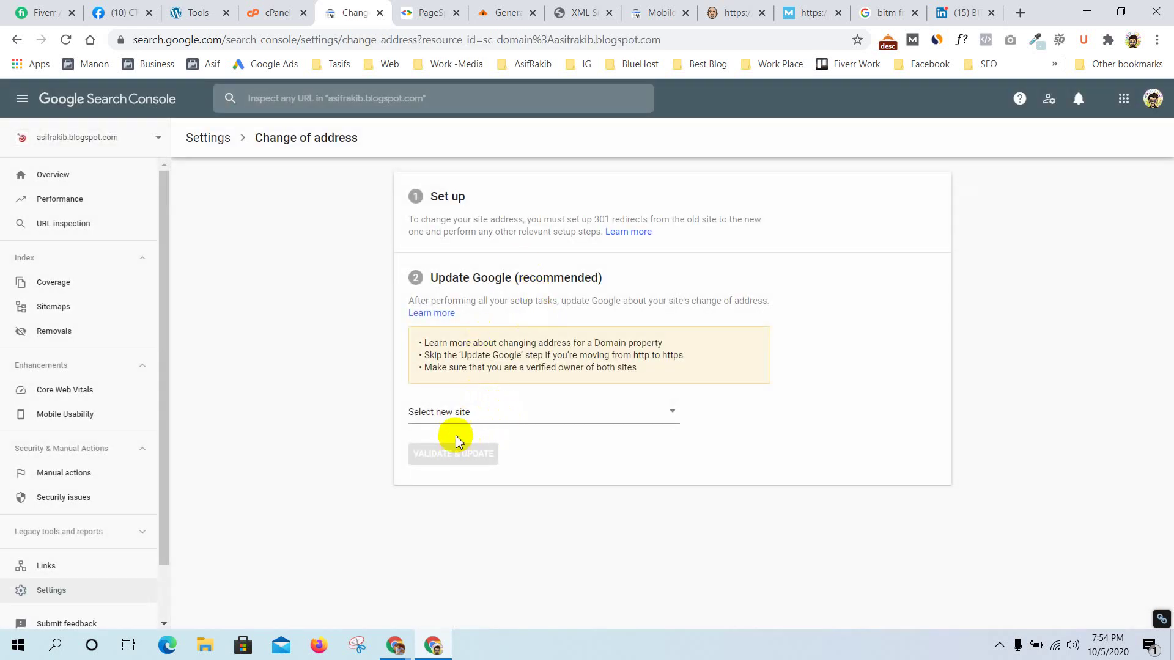
{"action": "left_click", "coordinate": [484, 412]}
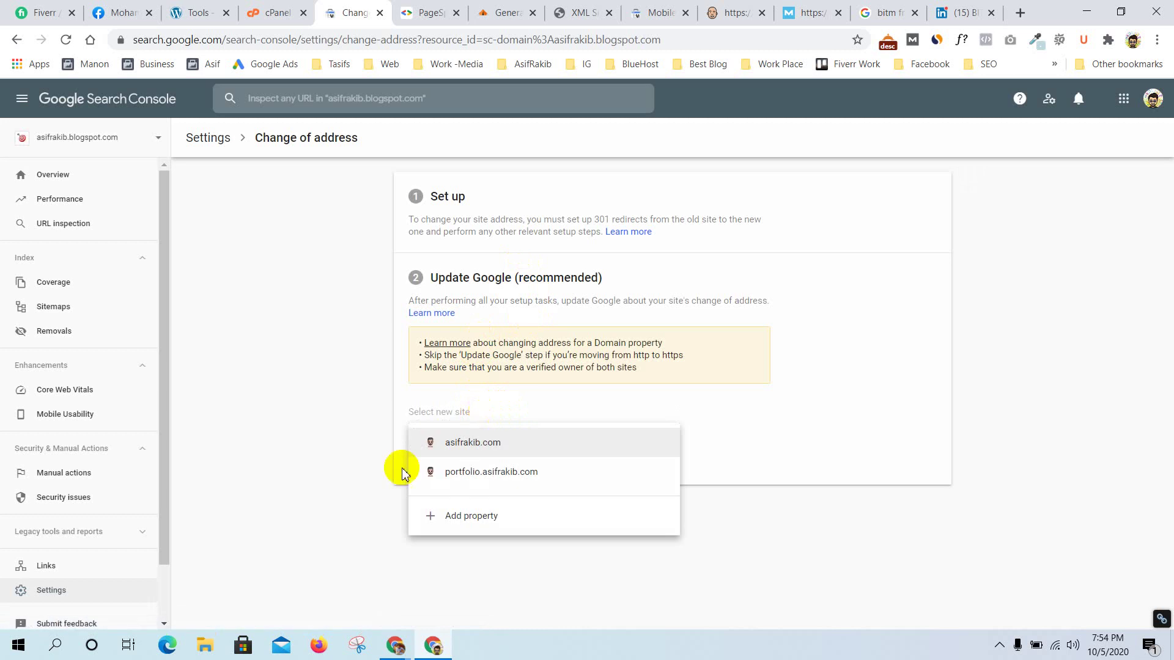
{"action": "left_click", "coordinate": [338, 471]}
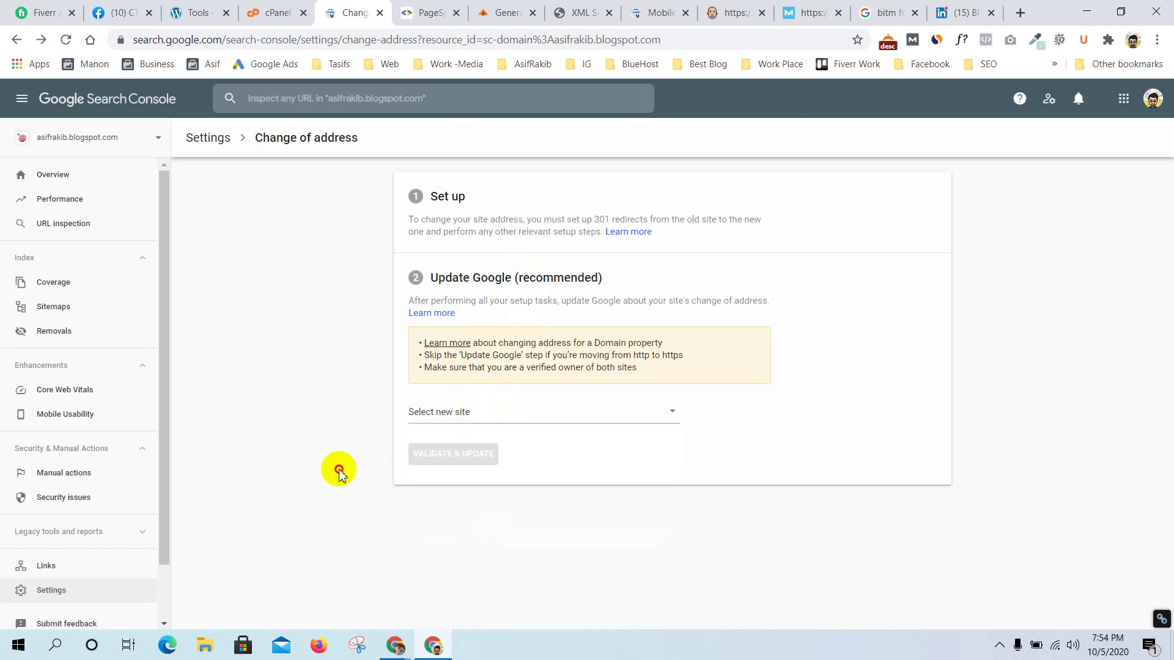
{"action": "left_click", "coordinate": [206, 137]}
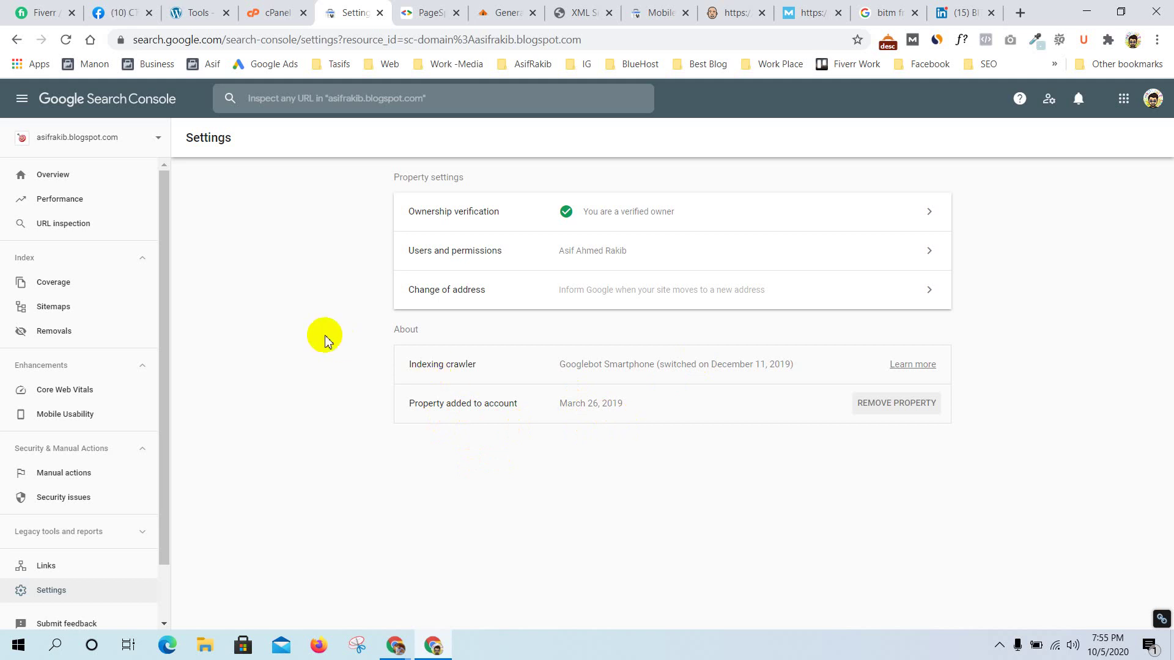
Start a feedback message to Google with a short greeting, clear the text and cancel the form without sending
{"action": "scroll", "coordinate": [24, 458], "scroll_direction": "down", "scroll_amount": 2}
{"action": "left_click", "coordinate": [72, 558]}
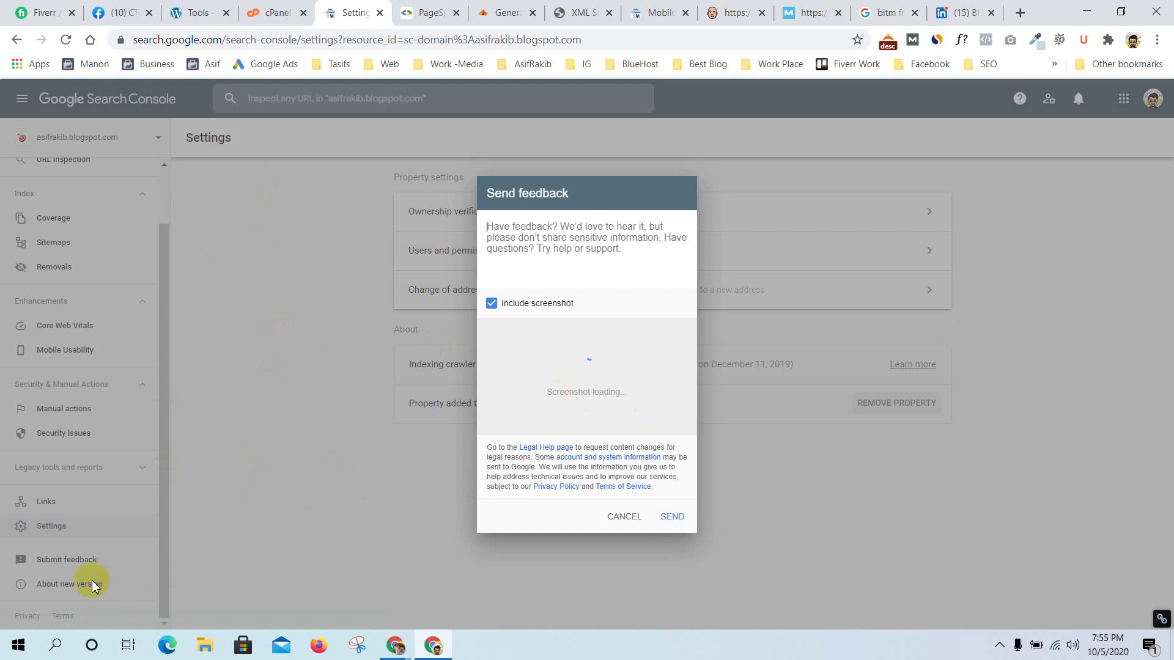
{"action": "left_click", "coordinate": [536, 226]}
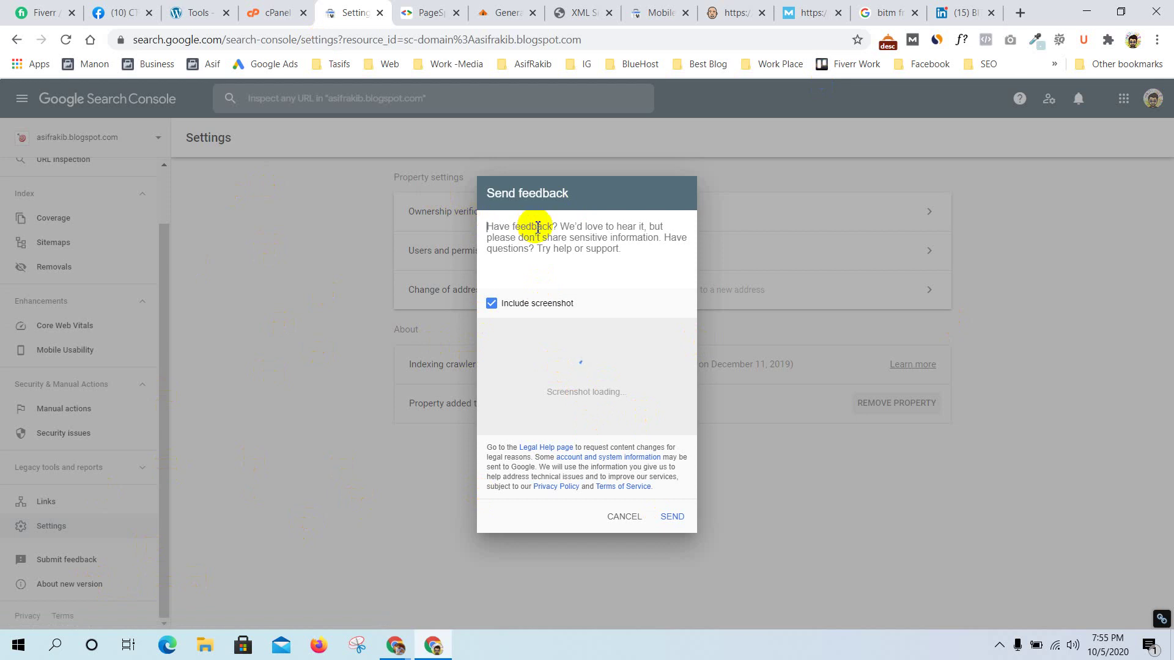
{"action": "type", "text": "Hello G"}
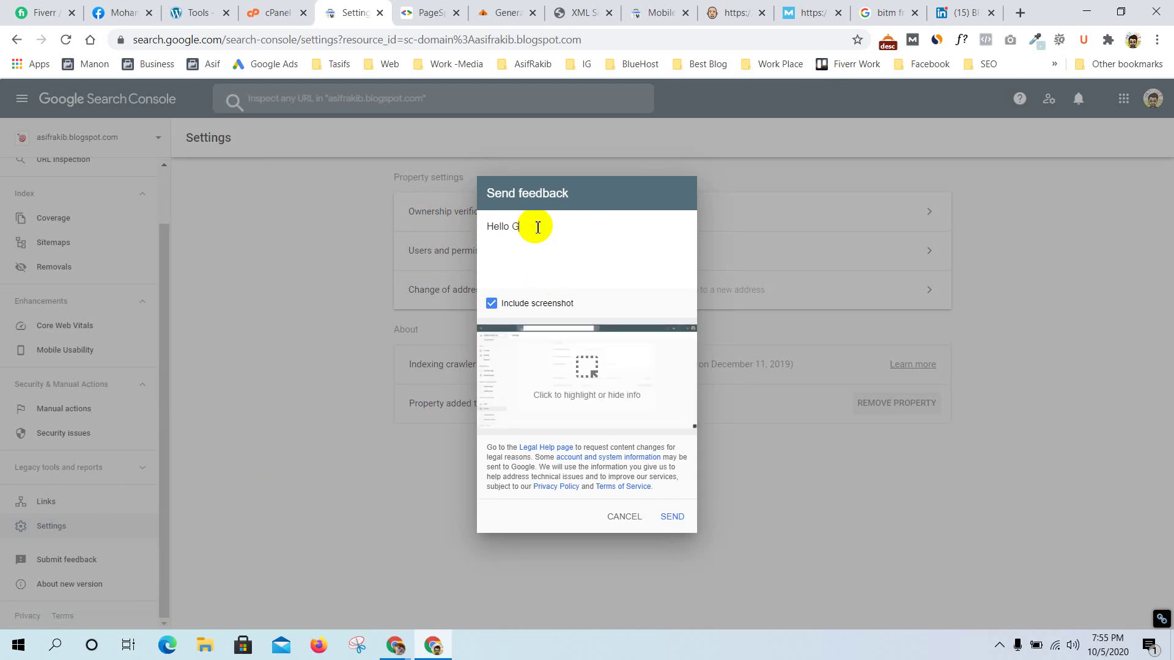
{"action": "type", "text": "oogle, I a m"}
{"action": "key", "text": "ctrl+a"}
{"action": "key", "text": "BackSpace"}
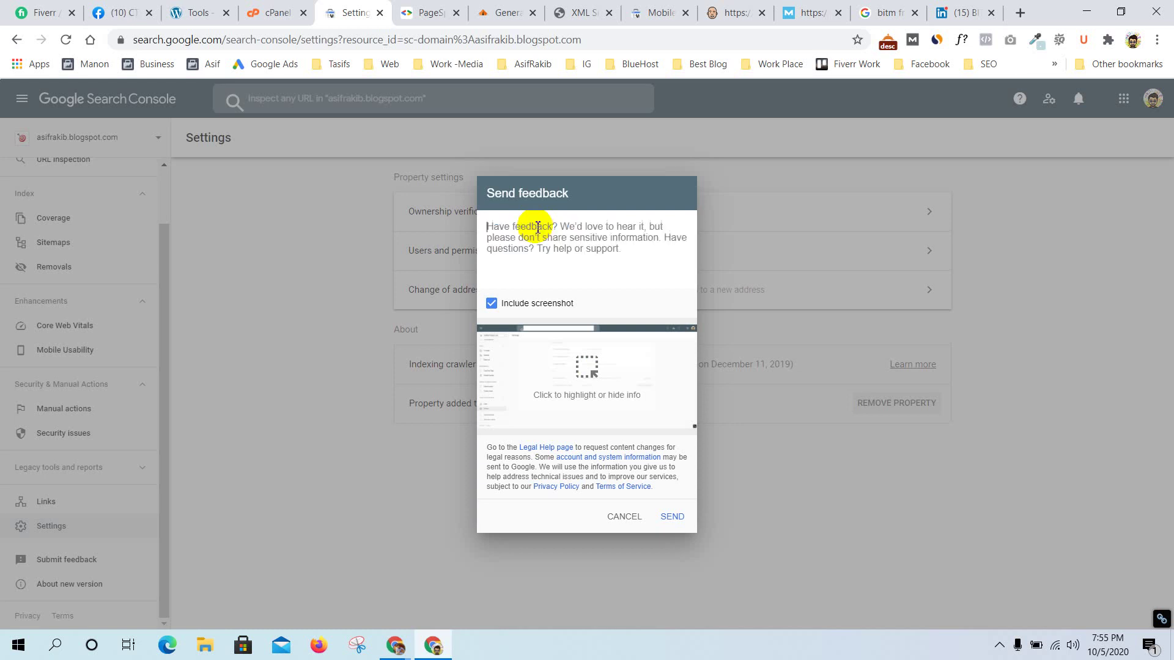
{"action": "left_click", "coordinate": [632, 523]}
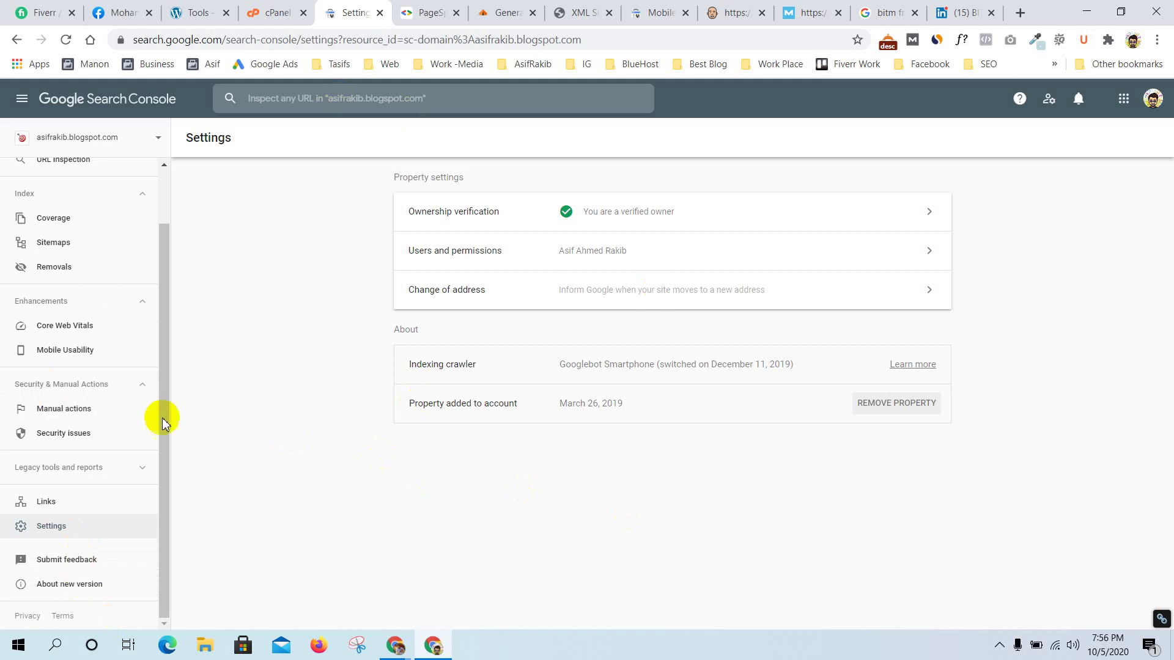
{"action": "scroll", "coordinate": [103, 323], "scroll_direction": "up", "scroll_amount": 1}
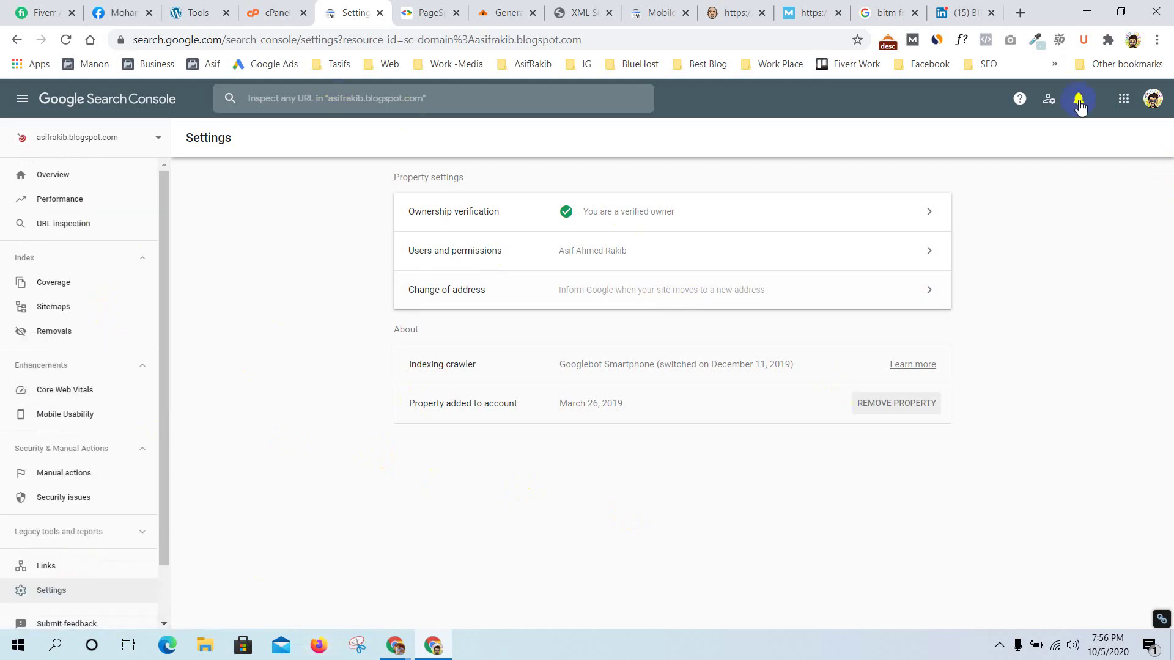
Search the built-in help for "index" and read through the "Get your website on Google" article
{"action": "left_click", "coordinate": [1020, 100]}
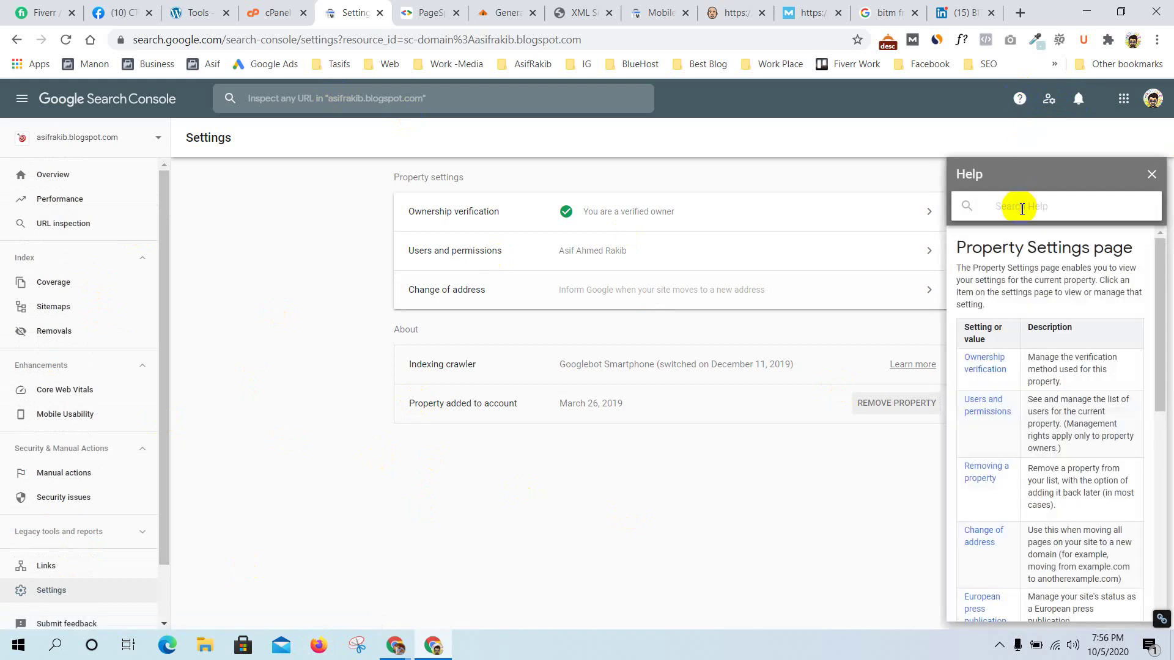
{"action": "type", "text": "index"}
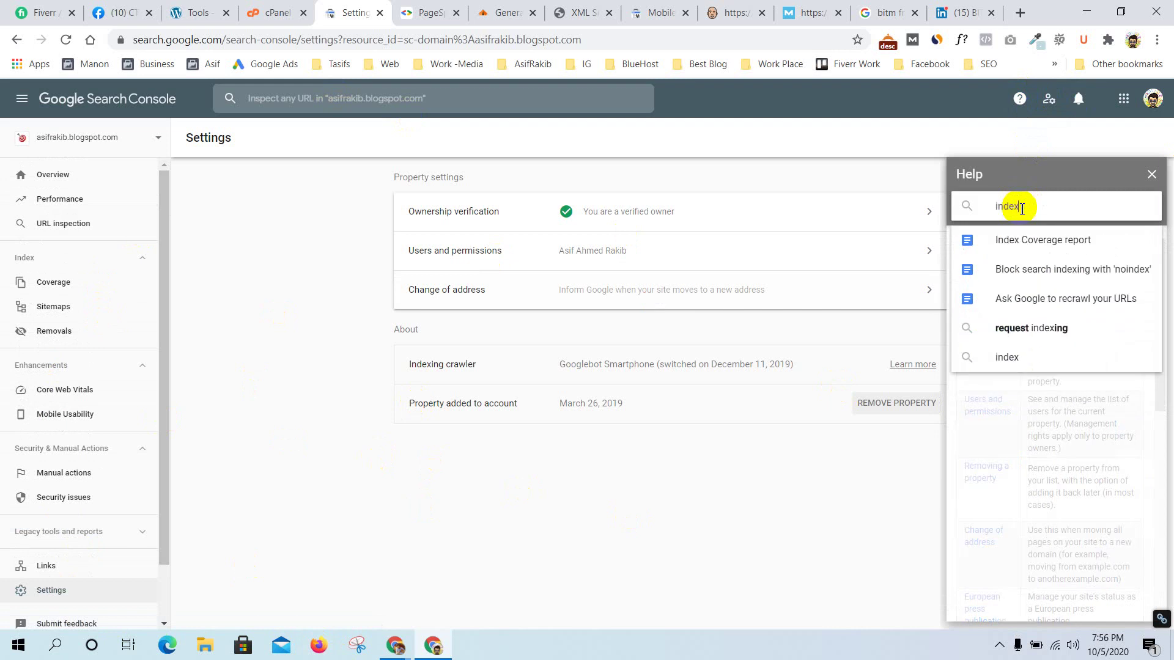
{"action": "key", "text": "Return"}
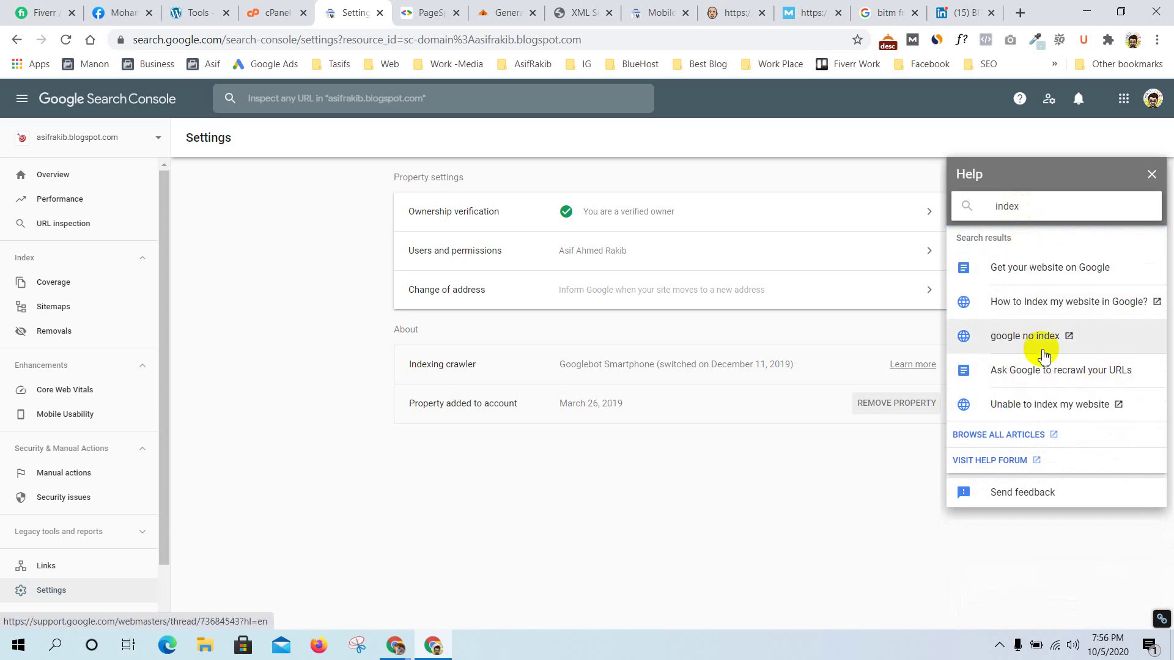
{"action": "left_click", "coordinate": [1069, 260]}
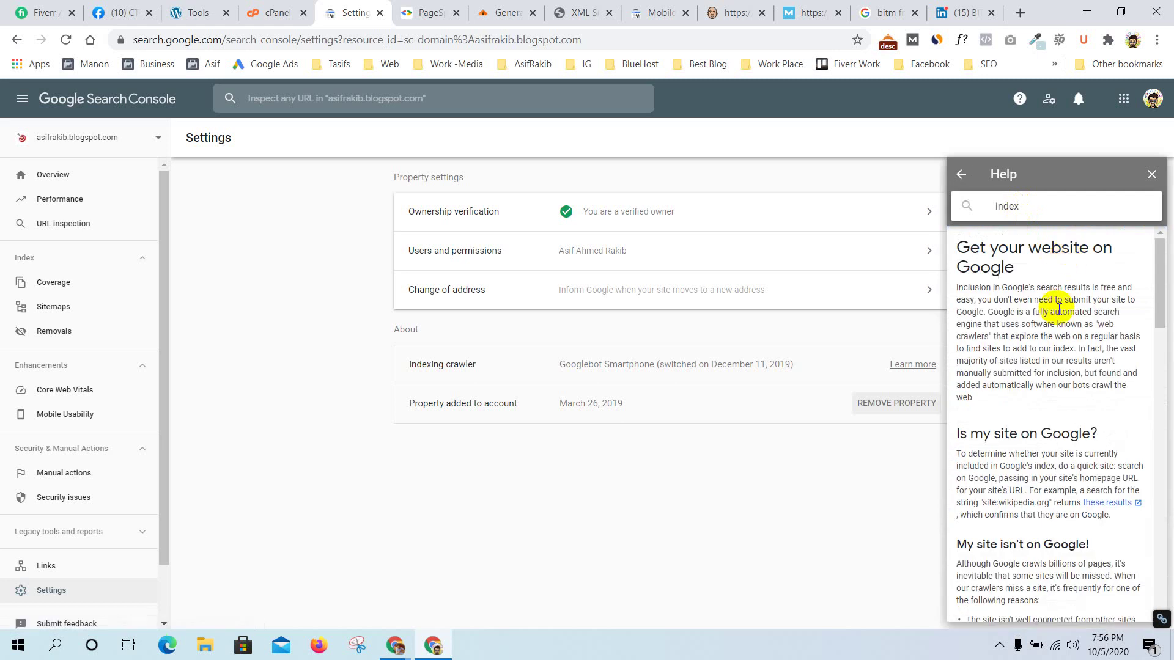
{"action": "scroll", "coordinate": [1058, 308], "scroll_direction": "down", "scroll_amount": 5}
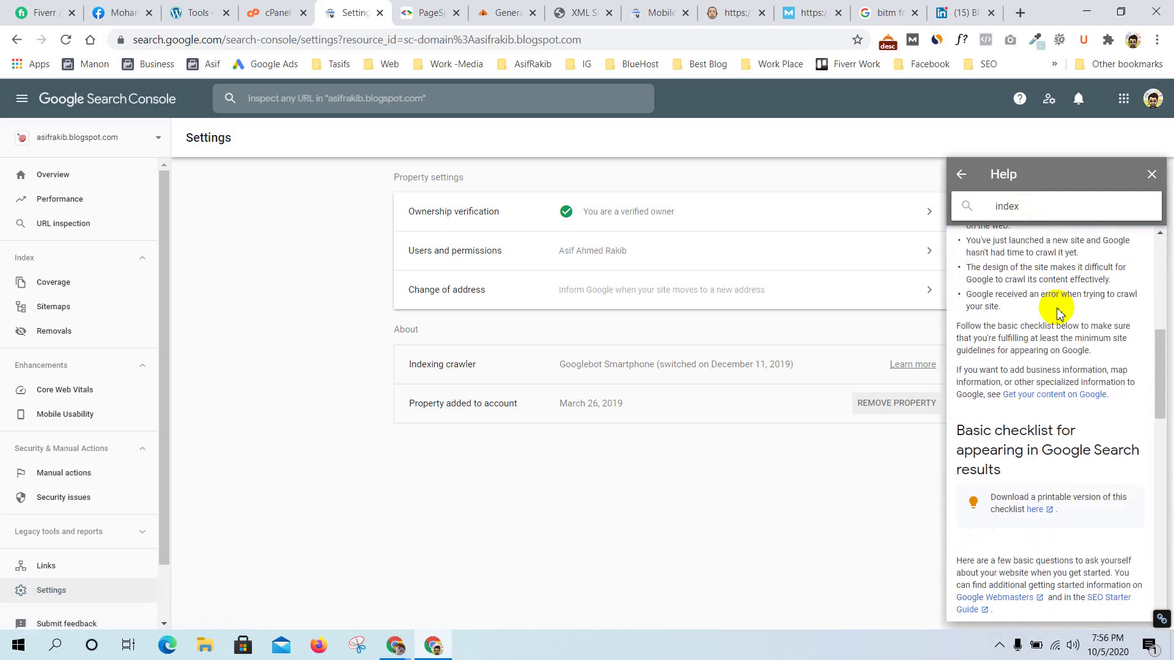
{"action": "scroll", "coordinate": [1059, 312], "scroll_direction": "down", "scroll_amount": 12}
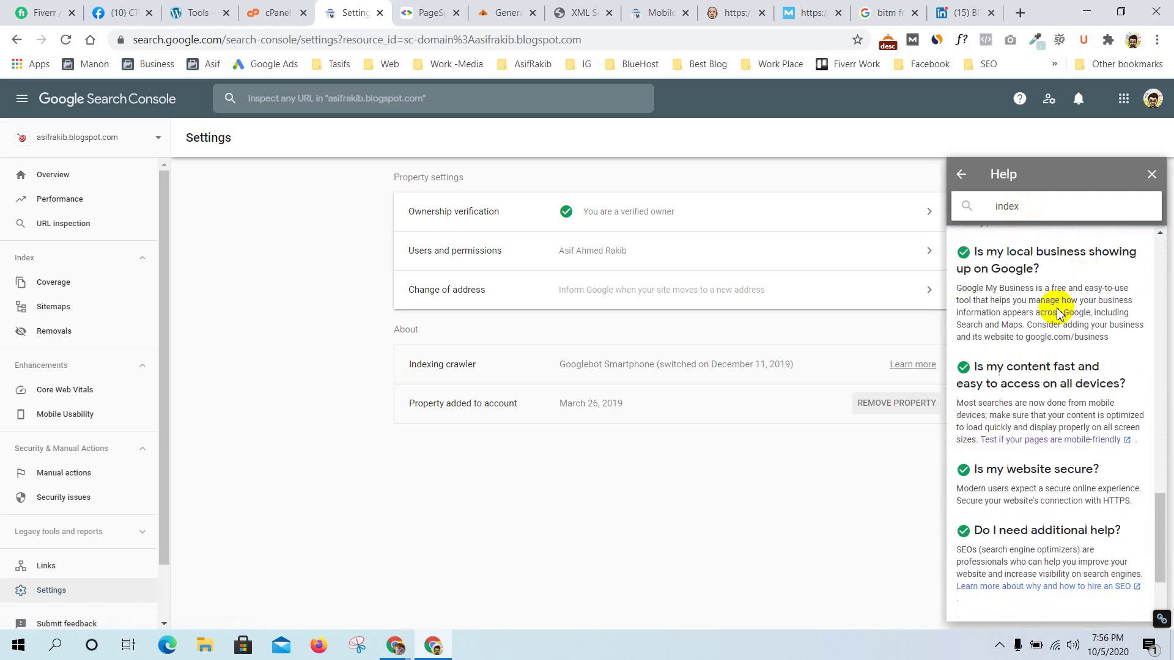
{"action": "scroll", "coordinate": [1060, 312], "scroll_direction": "up", "scroll_amount": 15}
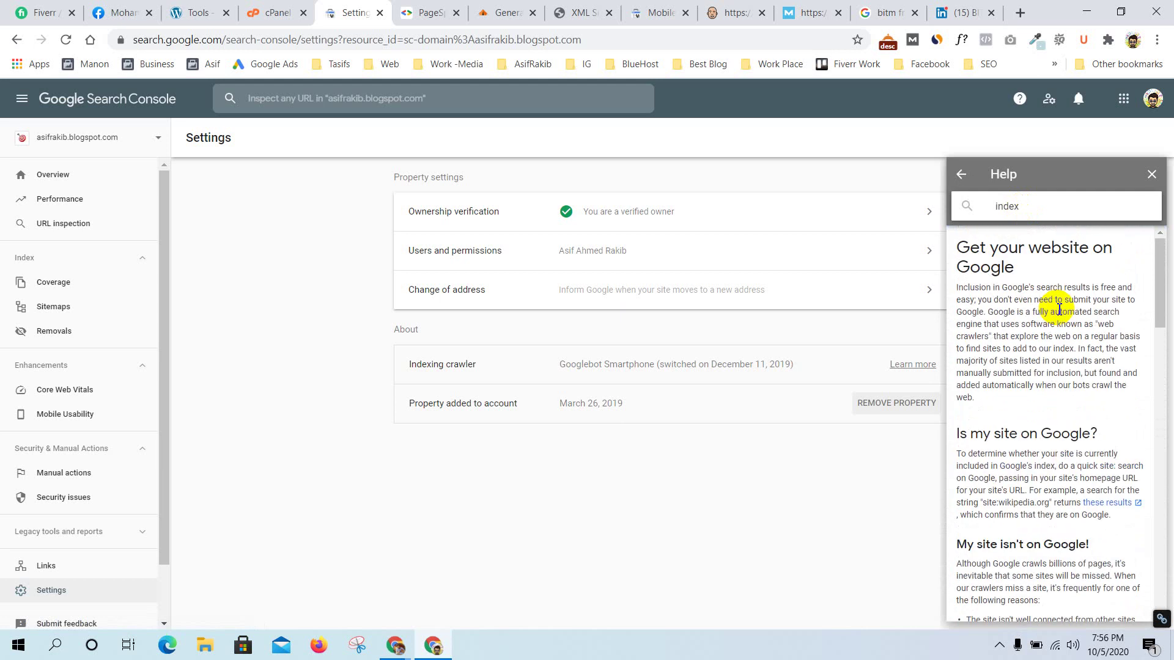
{"action": "scroll", "coordinate": [1070, 372], "scroll_direction": "down", "scroll_amount": 15}
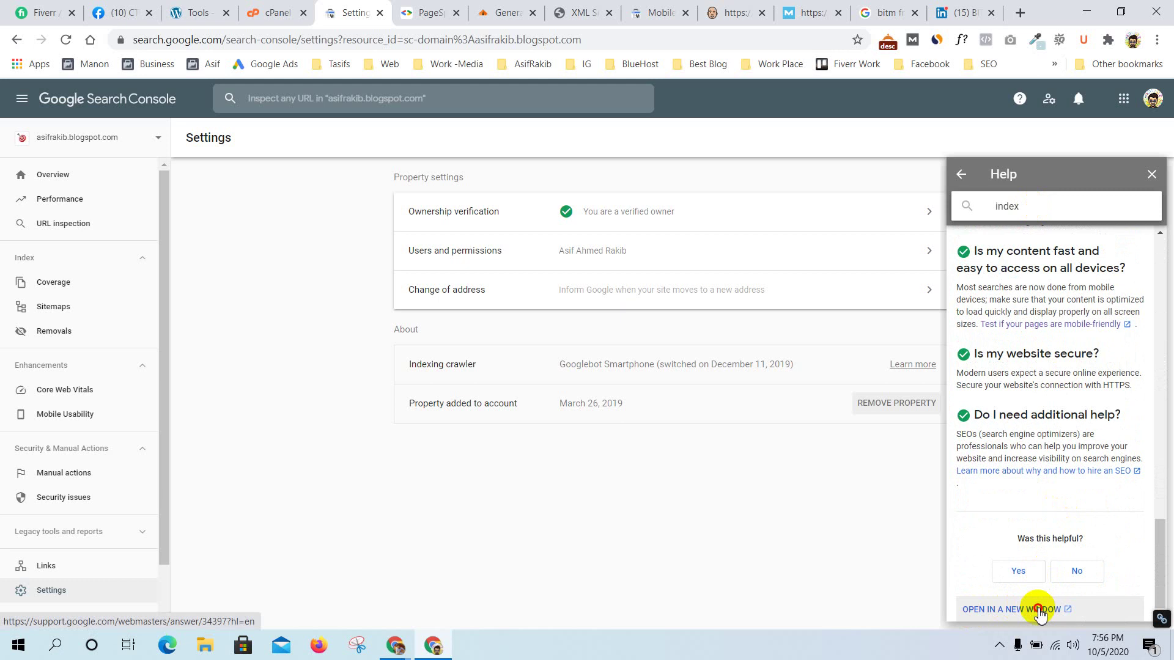
Open the help article in a new window, browse the Help Center home page, and return to Search Console to close the help
{"action": "left_click", "coordinate": [1039, 610]}
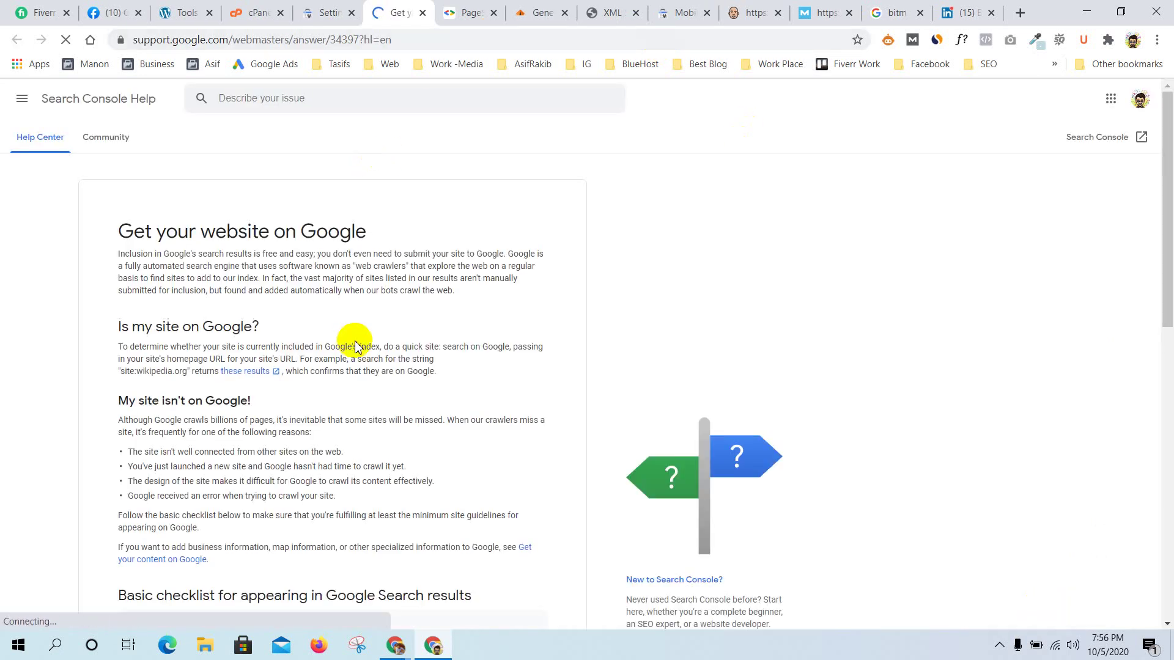
{"action": "scroll", "coordinate": [355, 347], "scroll_direction": "down", "scroll_amount": 11}
{"action": "scroll", "coordinate": [355, 347], "scroll_direction": "up", "scroll_amount": 11}
{"action": "left_click", "coordinate": [23, 95]}
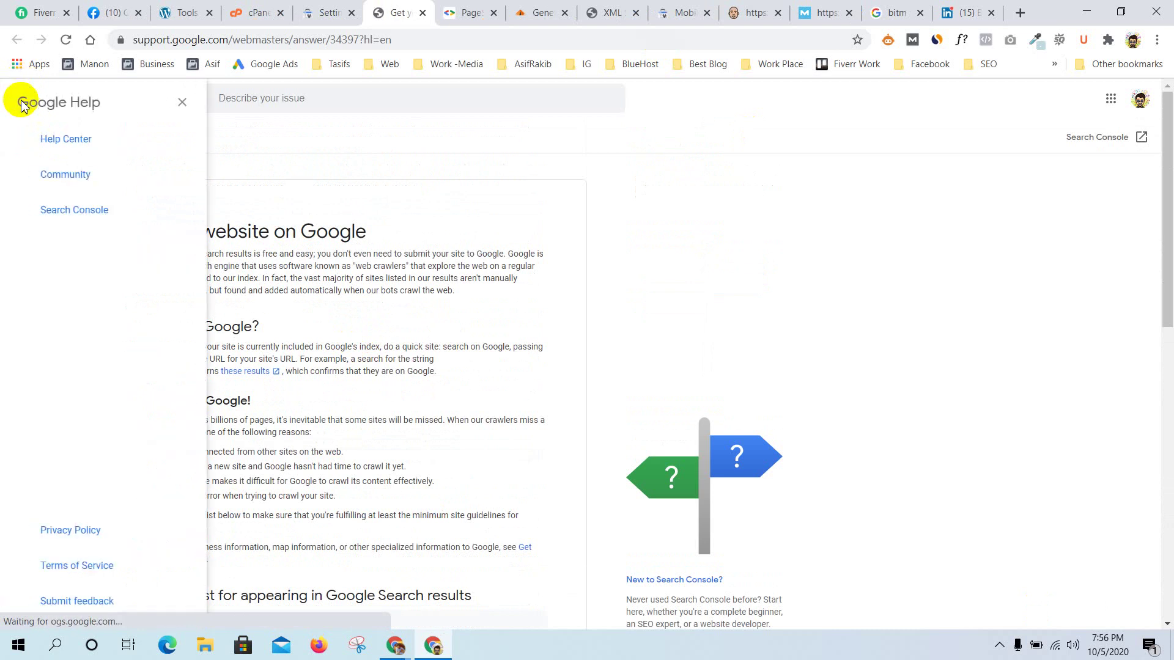
{"action": "left_click", "coordinate": [71, 142]}
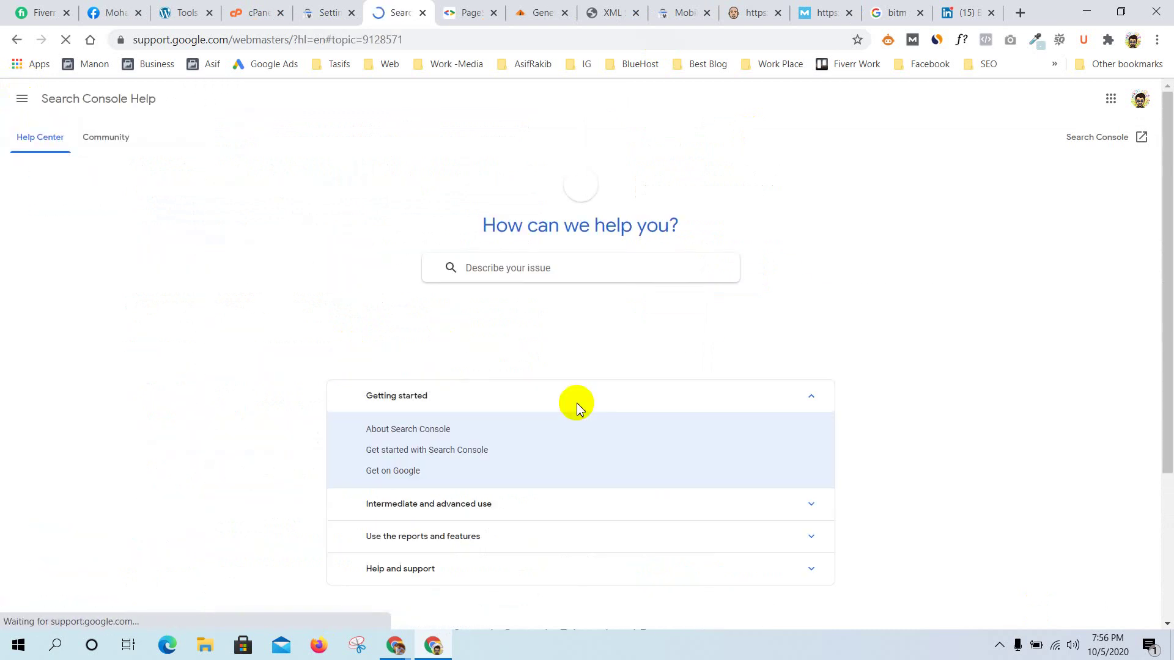
{"action": "scroll", "coordinate": [575, 402], "scroll_direction": "down", "scroll_amount": 3}
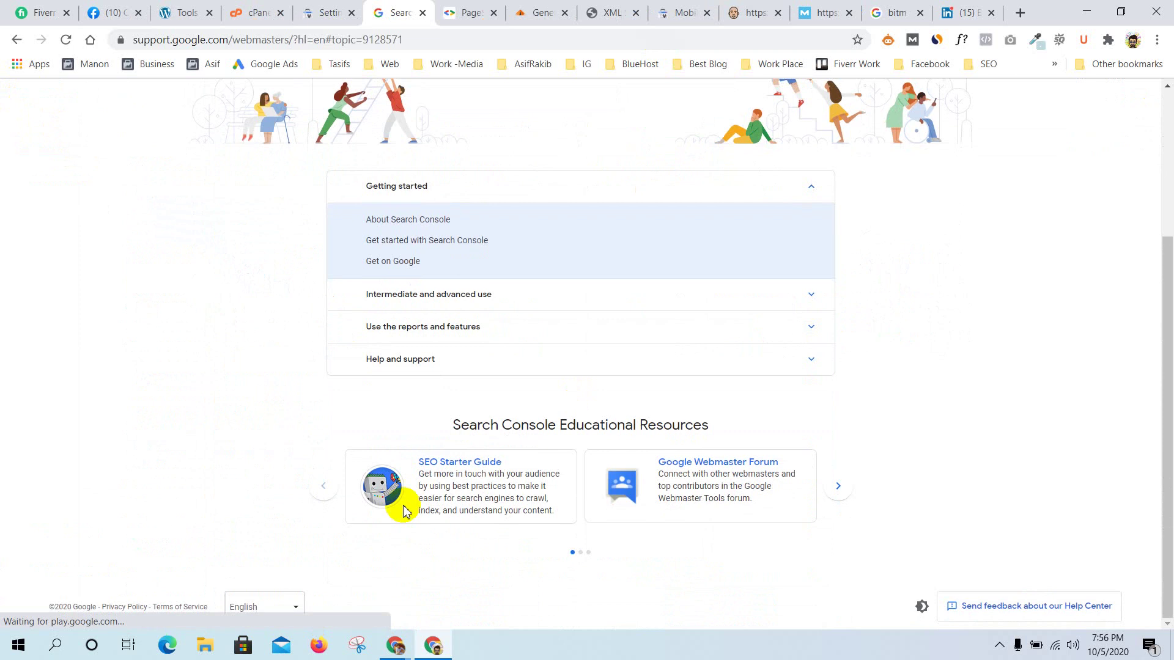
{"action": "scroll", "coordinate": [592, 516], "scroll_direction": "up", "scroll_amount": 3}
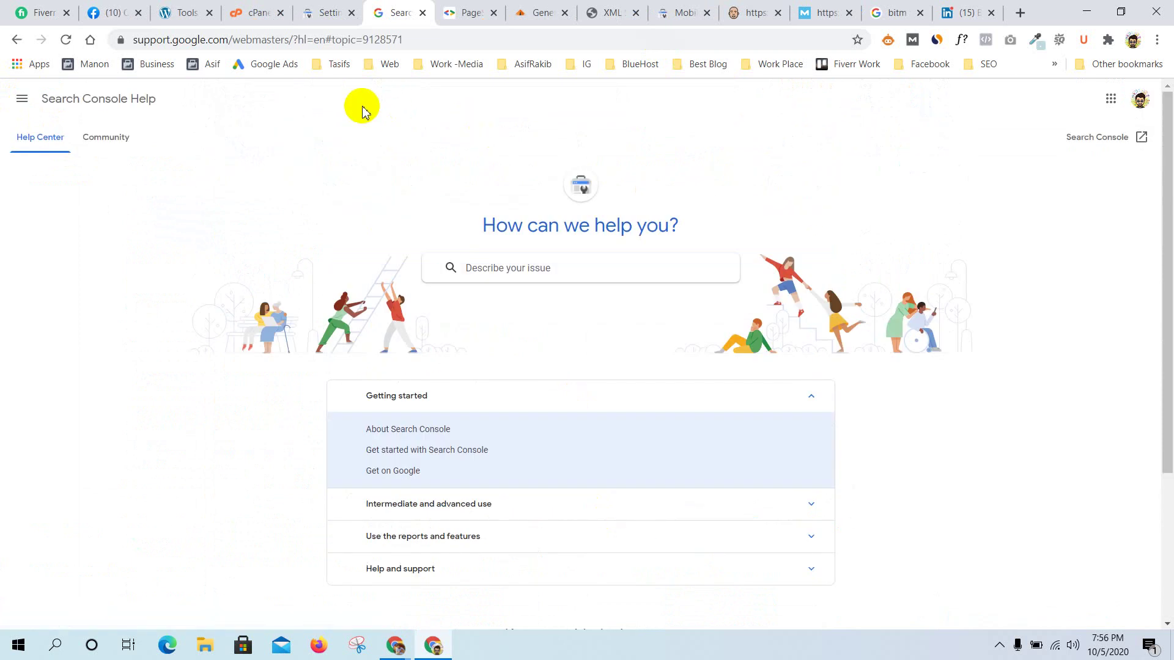
{"action": "left_click", "coordinate": [311, 8]}
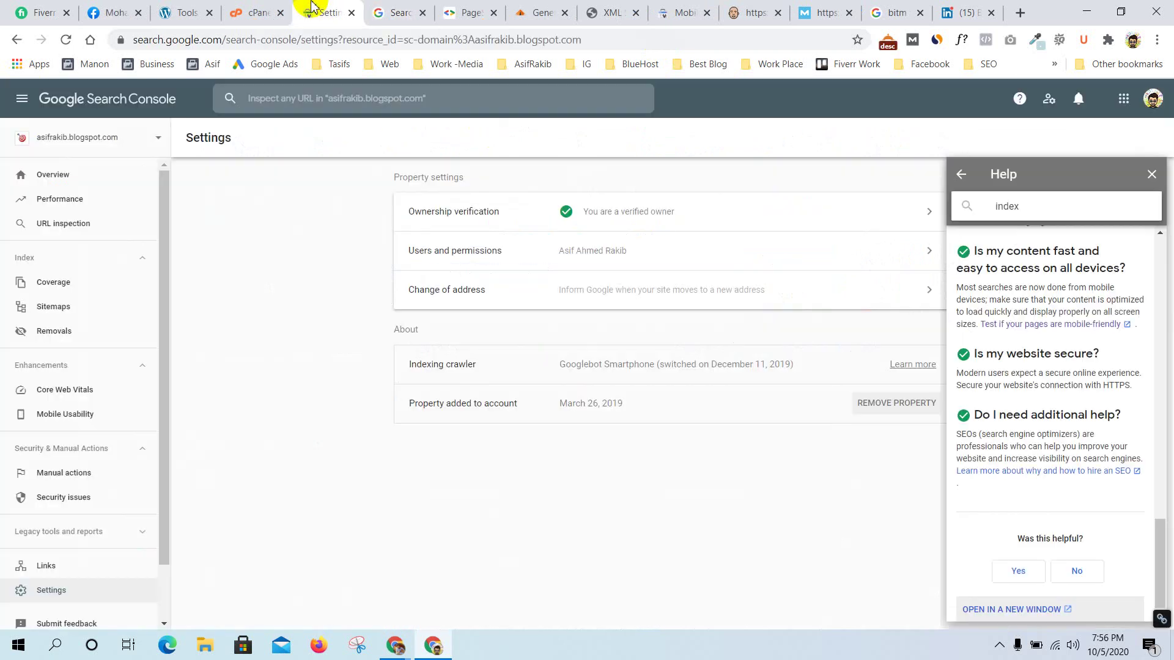
{"action": "left_click", "coordinate": [1156, 173]}
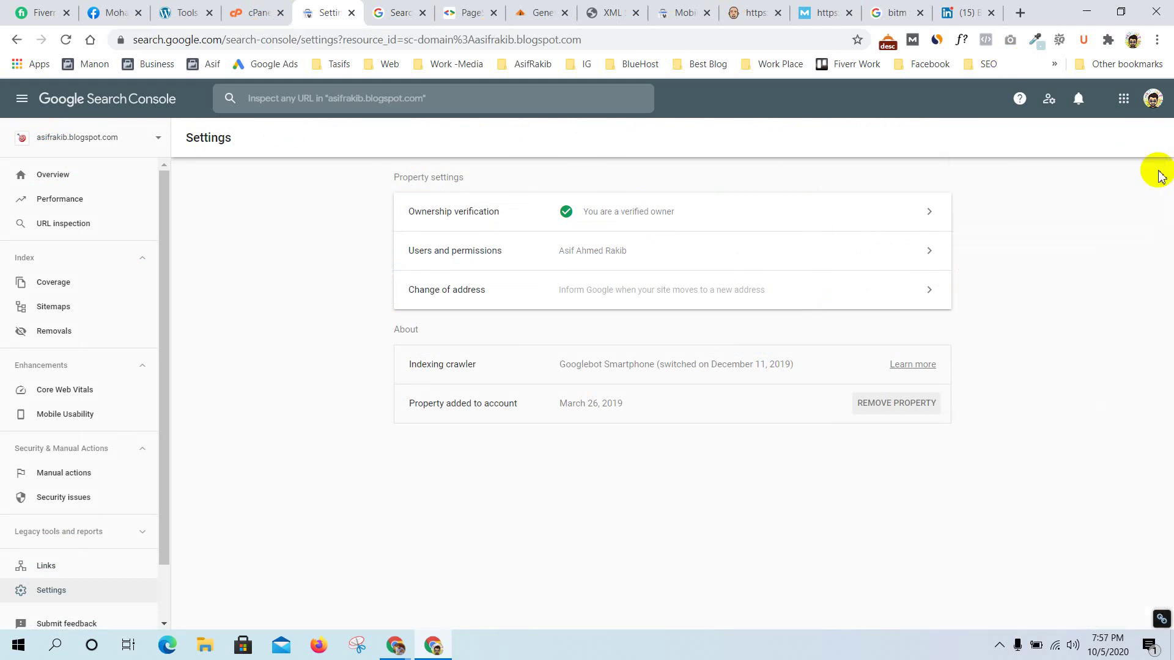
Check the "Search Console in Search results" user setting, and view the property's messages before closing them
{"action": "left_click", "coordinate": [1051, 103]}
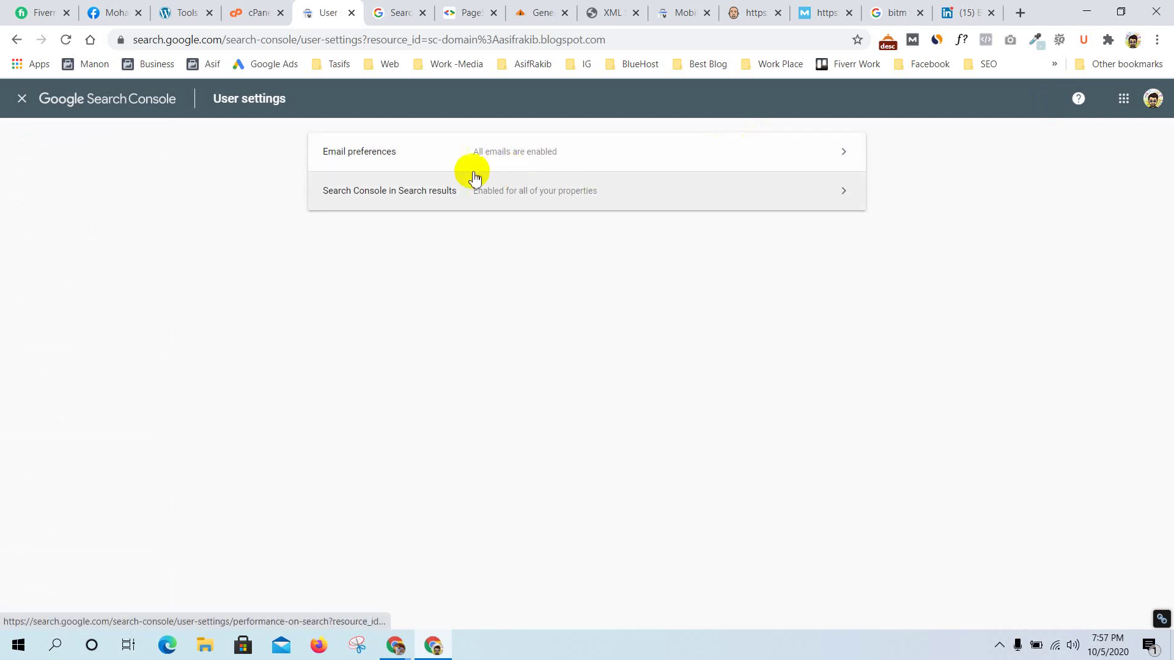
{"action": "left_click", "coordinate": [611, 178]}
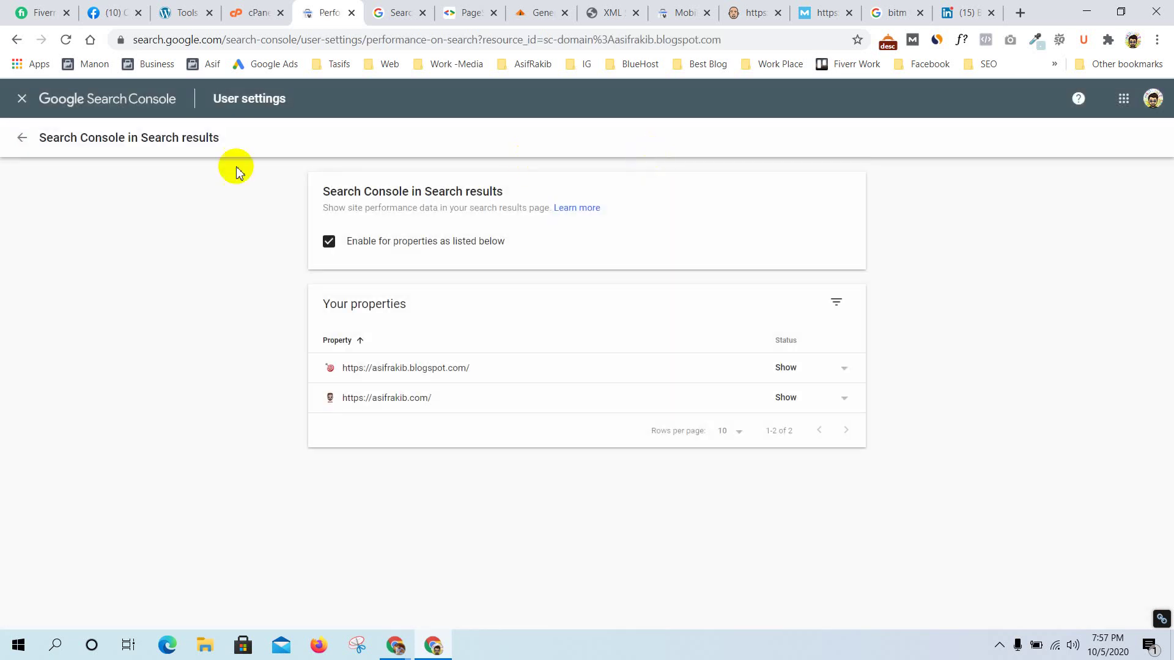
{"action": "left_click", "coordinate": [24, 101]}
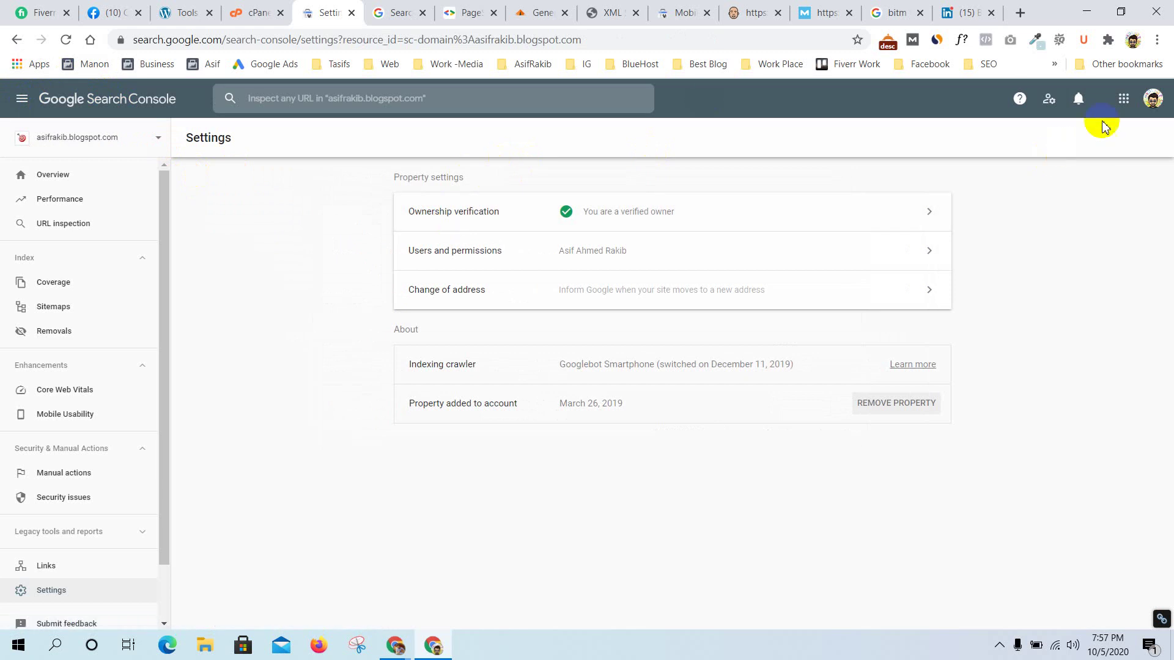
{"action": "left_click", "coordinate": [1078, 101]}
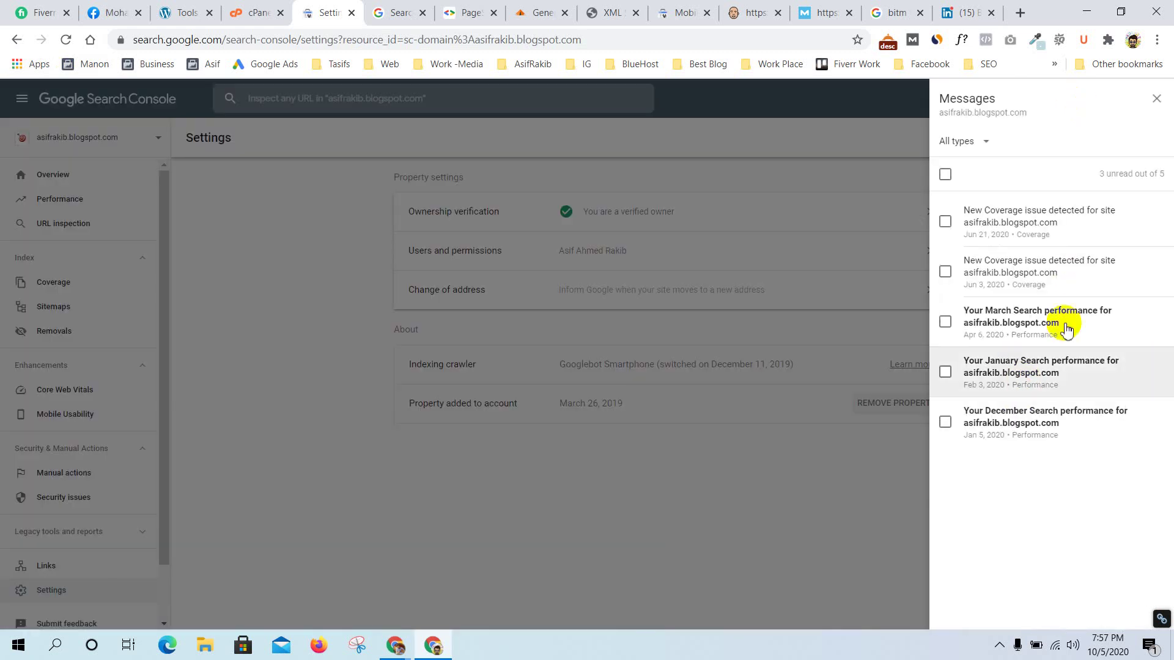
{"action": "left_click", "coordinate": [1156, 98]}
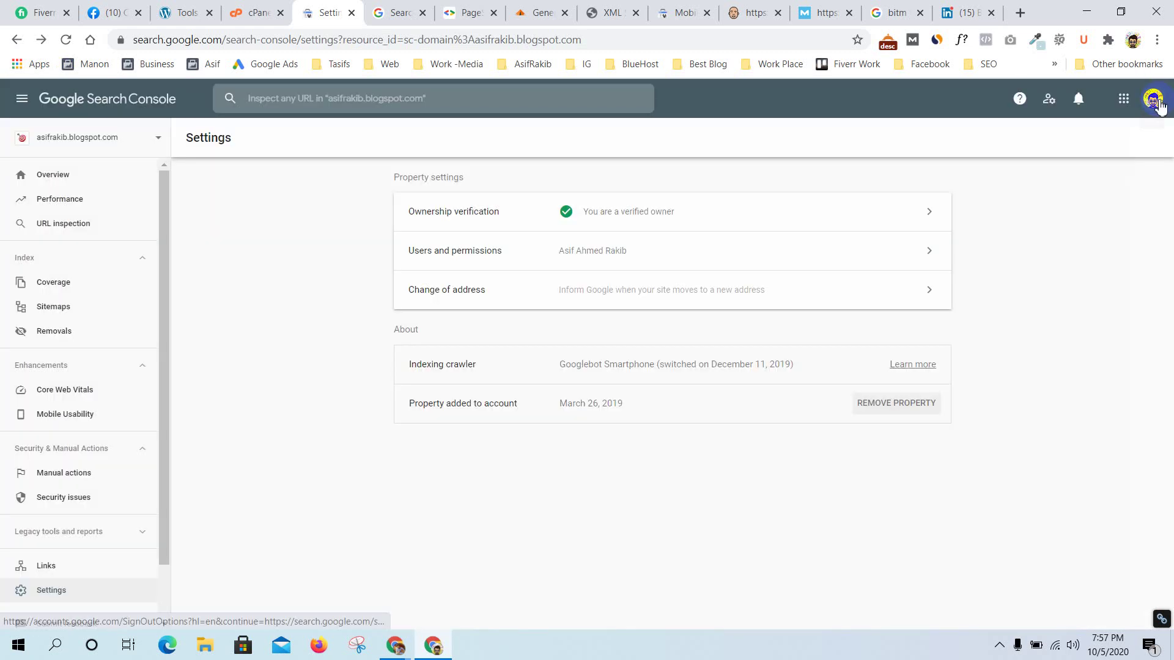
Return to the property's Overview and look through its report summaries
{"action": "left_click", "coordinate": [88, 177]}
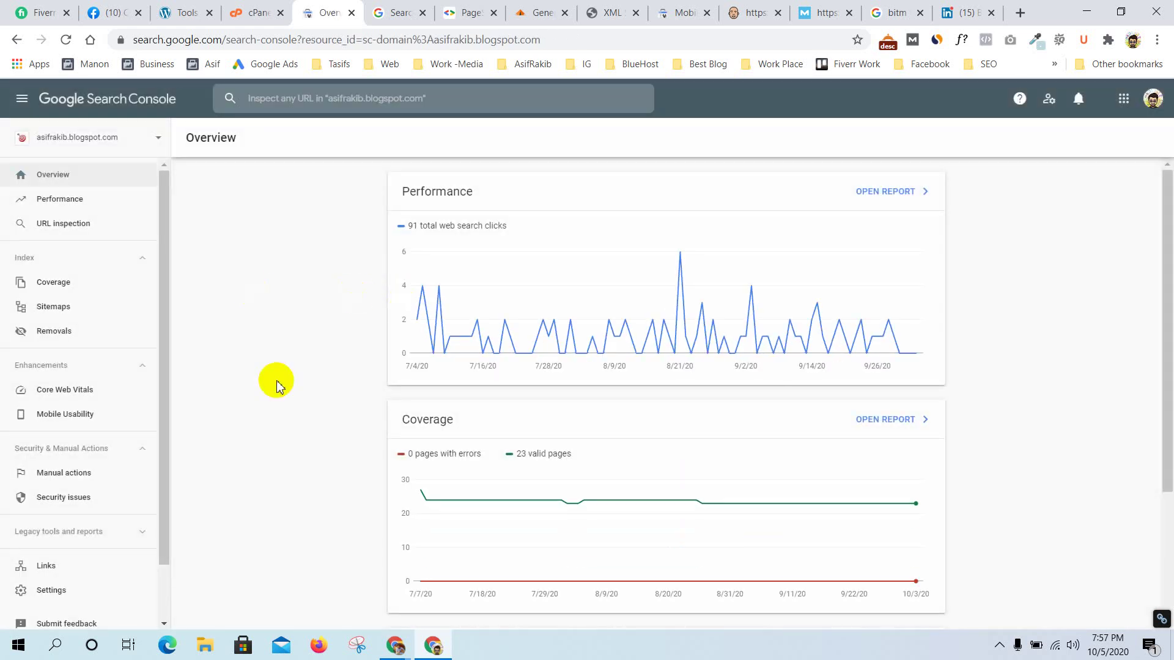
{"action": "scroll", "coordinate": [276, 385], "scroll_direction": "down", "scroll_amount": 3}
{"action": "scroll", "coordinate": [277, 385], "scroll_direction": "up", "scroll_amount": 3}
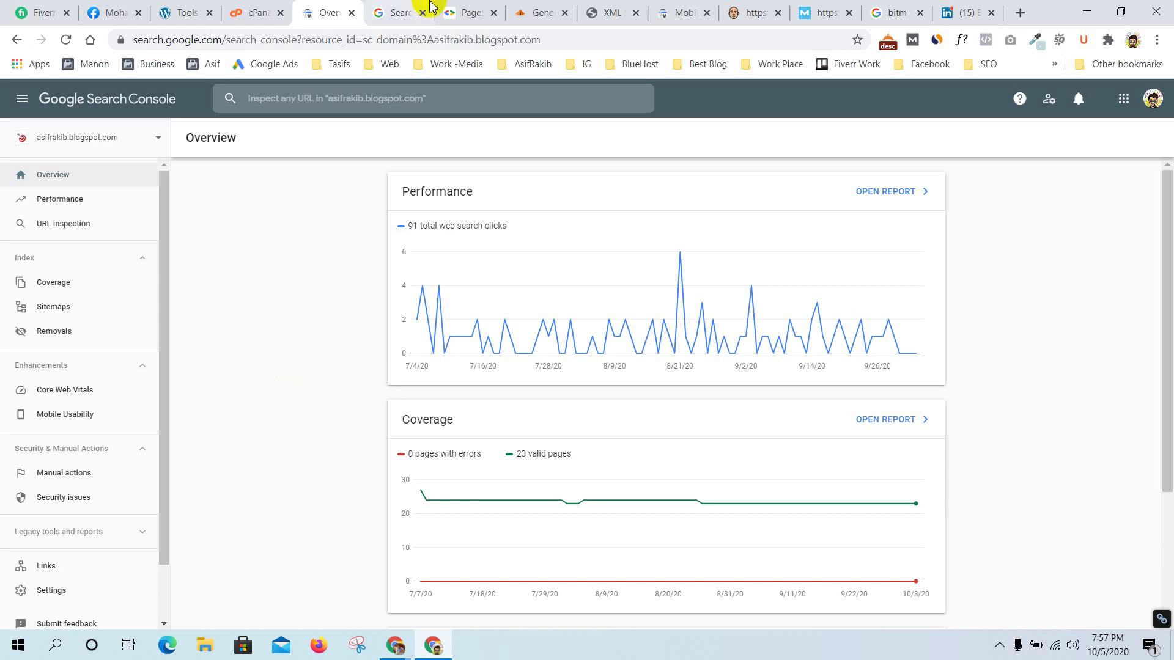
Close the browser tabs for Search Console Help and PageSpeed Insights
{"action": "left_click", "coordinate": [411, 8]}
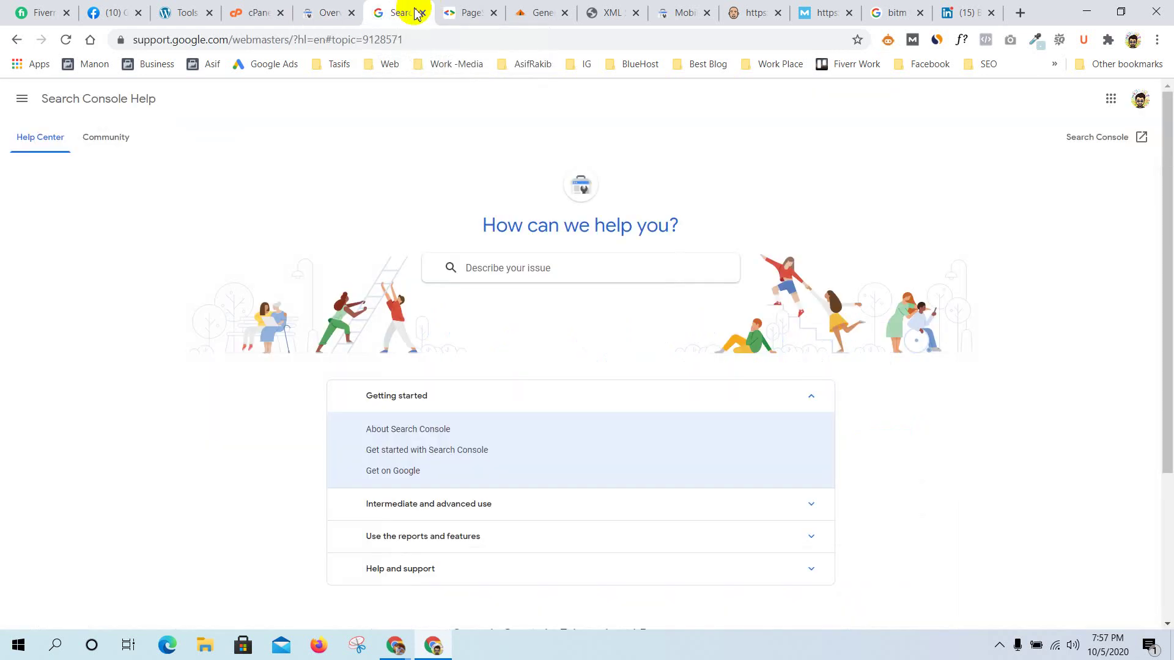
{"action": "left_click", "coordinate": [422, 13]}
{"action": "left_click", "coordinate": [407, 9]}
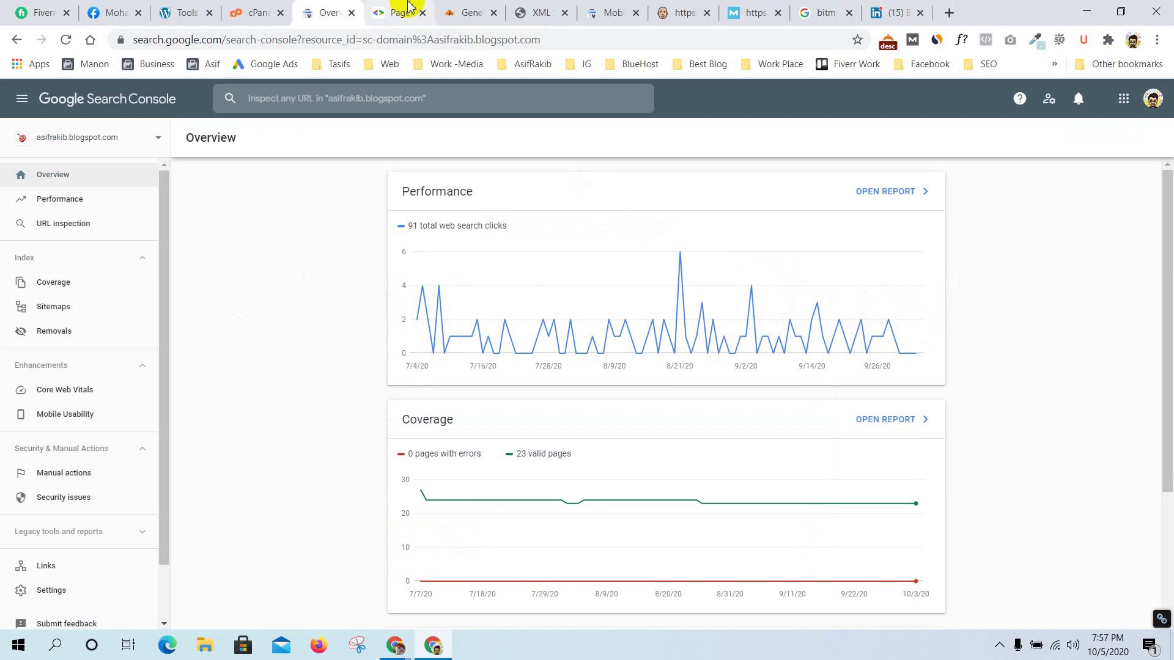
{"action": "left_click", "coordinate": [422, 13]}
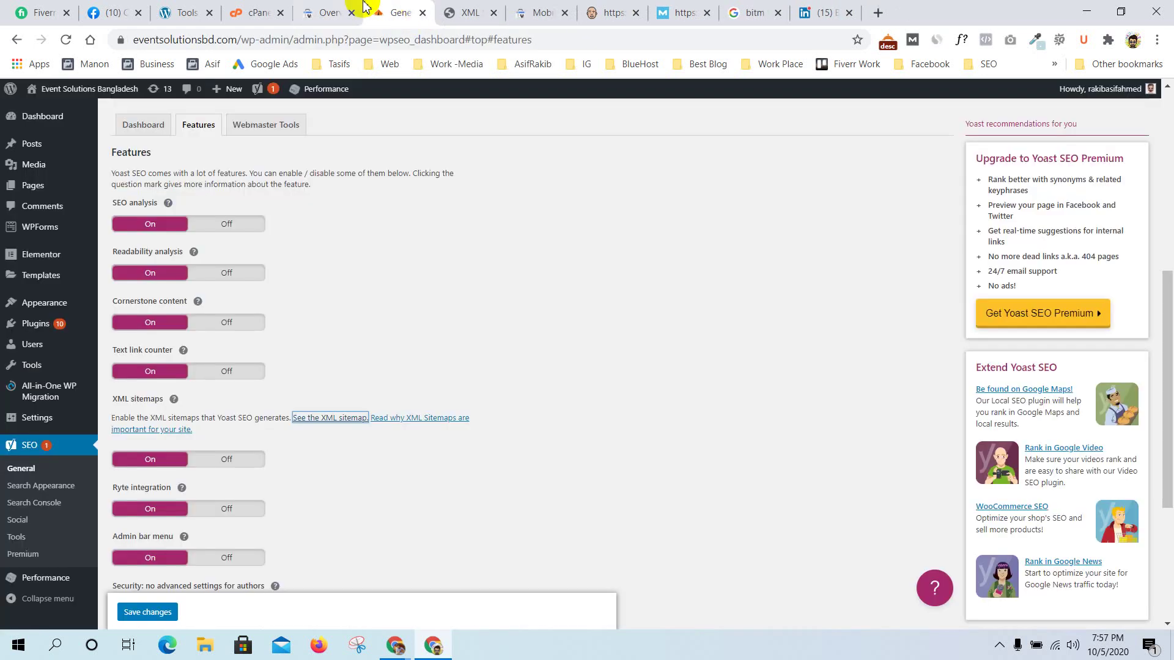
Close the cPanel Zone Editor tab and open the dashboard of the banking.asifrakib.com WordPress site
{"action": "left_click", "coordinate": [321, 7]}
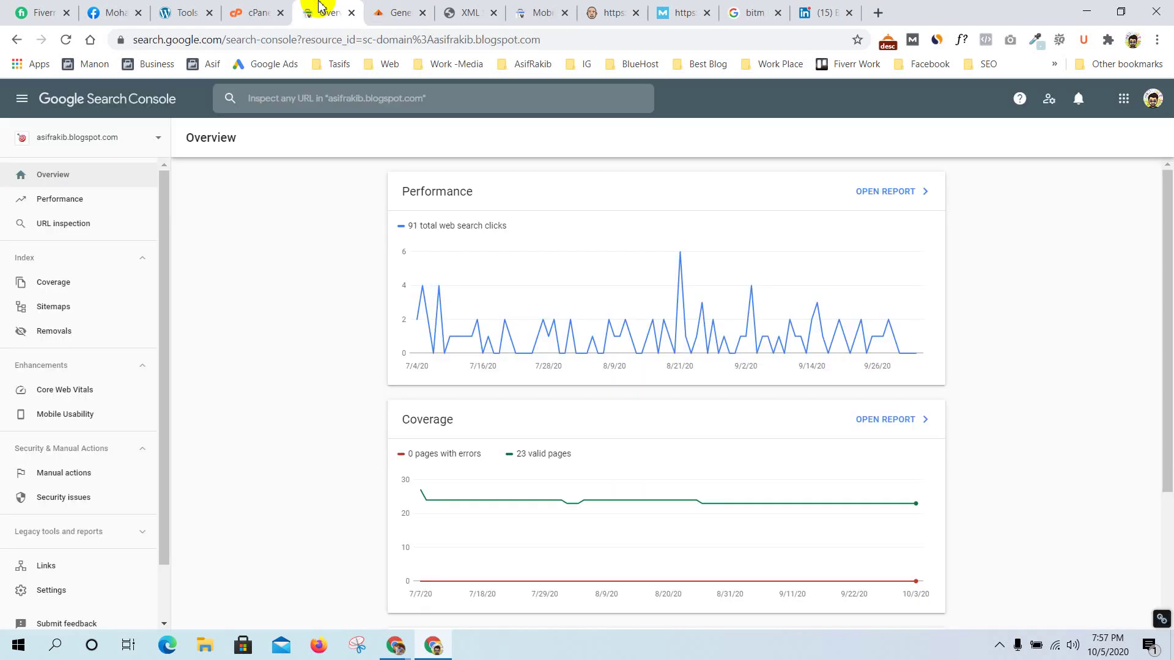
{"action": "left_click", "coordinate": [247, 8]}
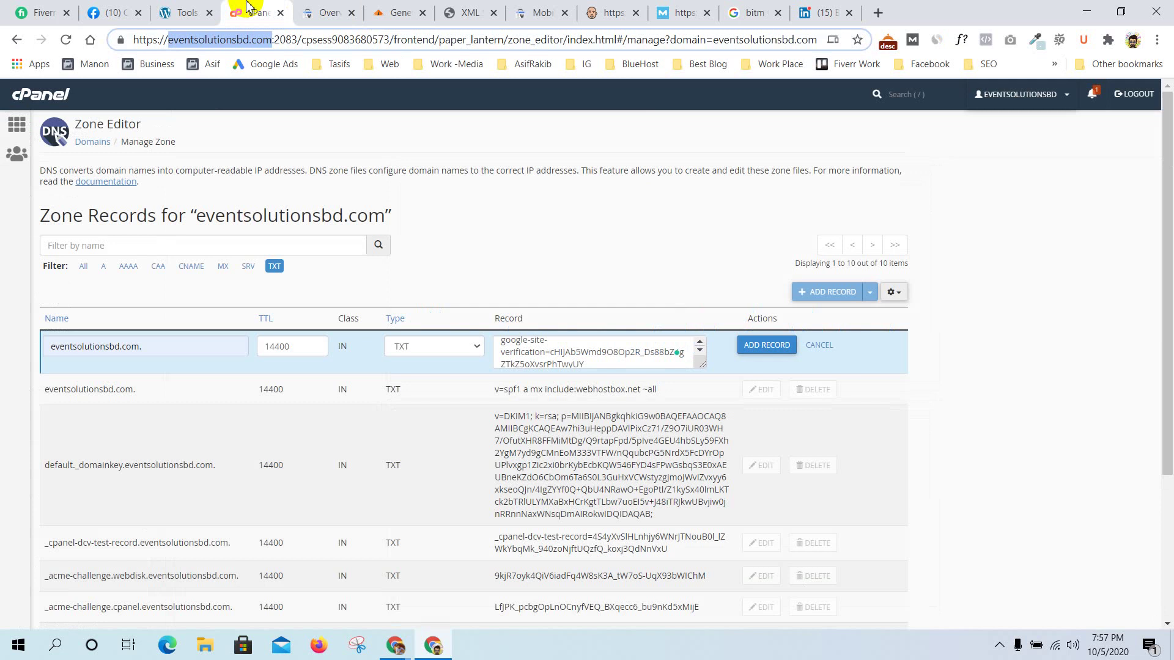
{"action": "left_click", "coordinate": [281, 14]}
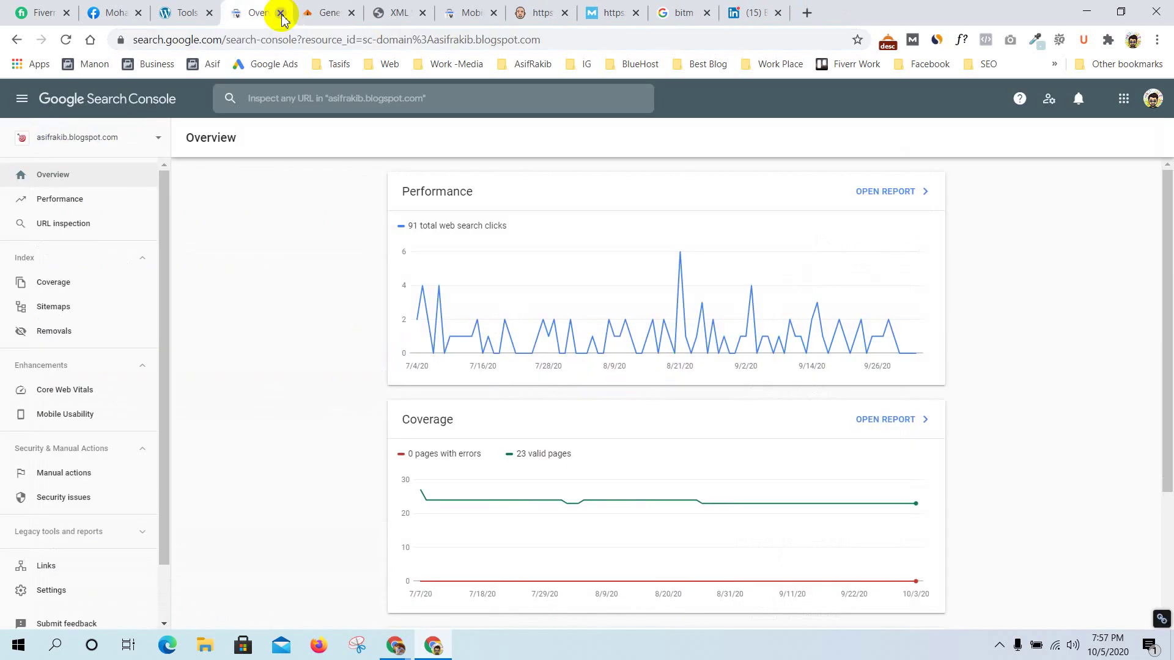
{"action": "left_click", "coordinate": [185, 8]}
{"action": "left_click", "coordinate": [282, 5]}
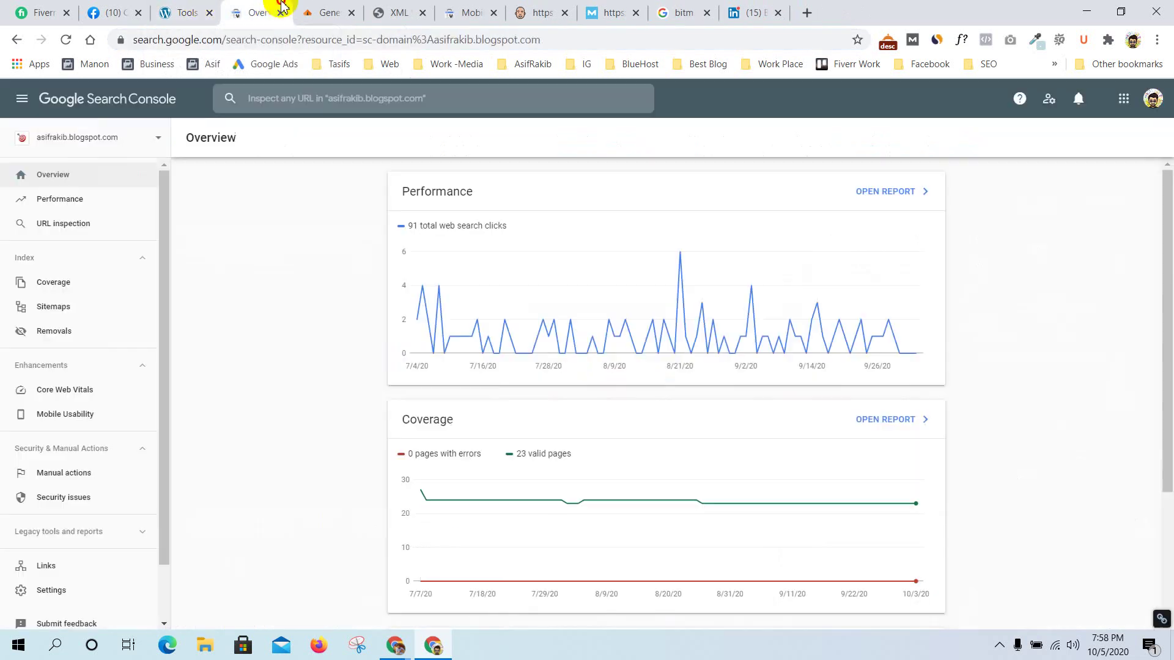
{"action": "left_click", "coordinate": [187, 11]}
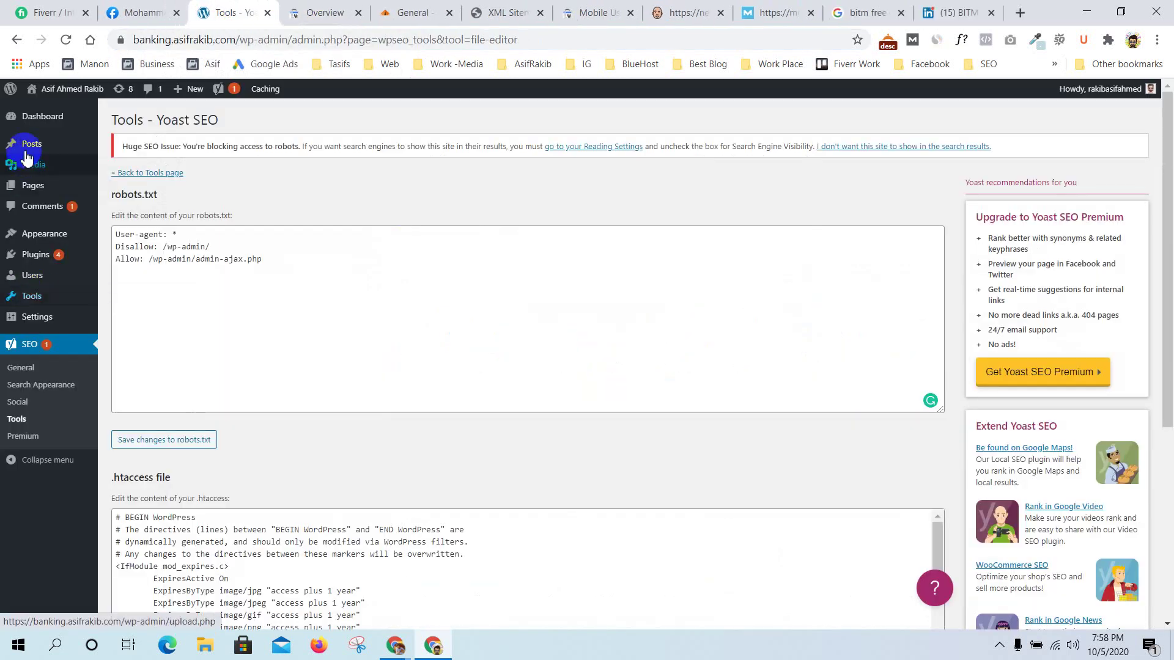
{"action": "left_click", "coordinate": [27, 156]}
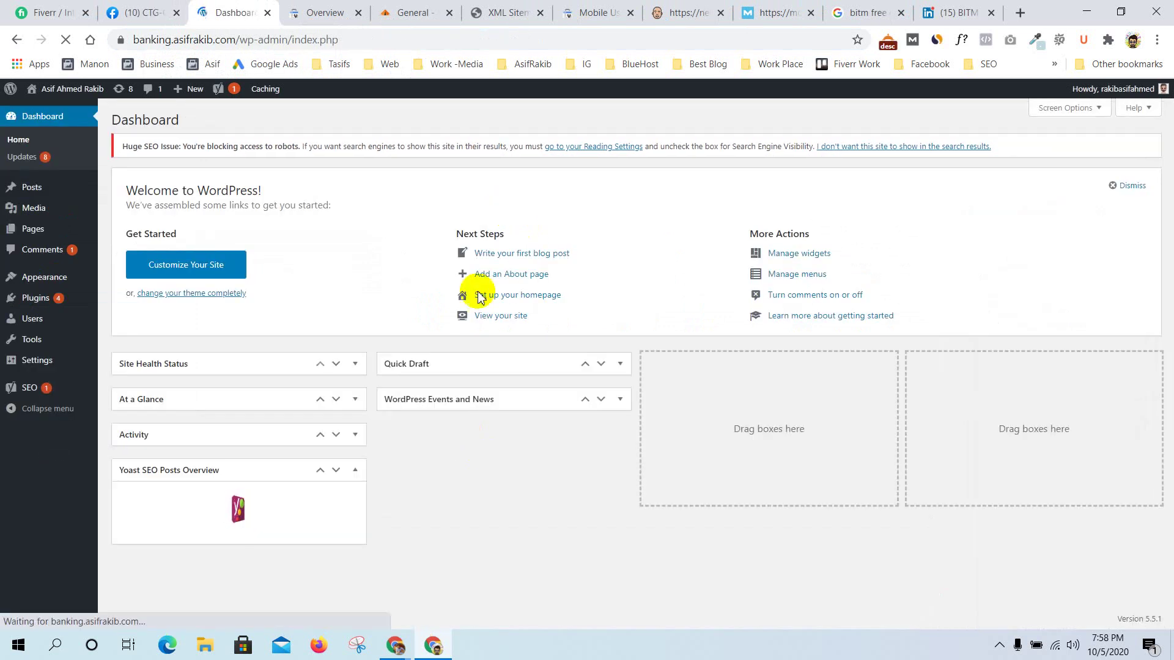
Switch to the browser window with the Meet call and close its "google search console" results tab
{"action": "mouse_move", "coordinate": [391, 639]}
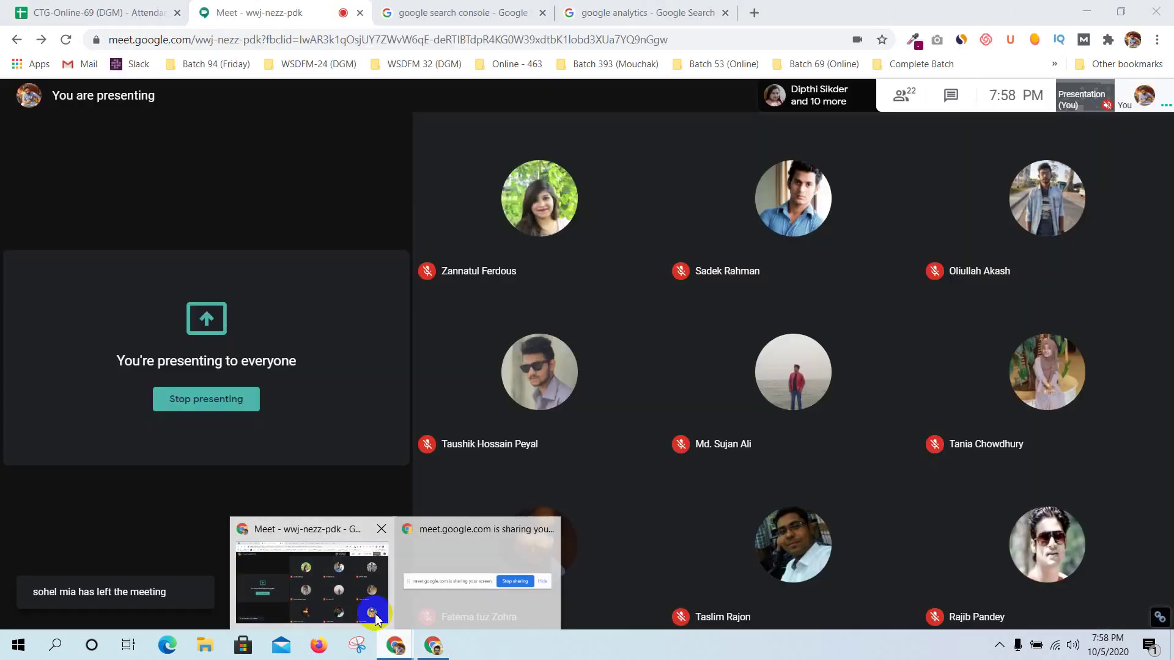
{"action": "left_click", "coordinate": [376, 618]}
{"action": "left_click", "coordinate": [455, 11]}
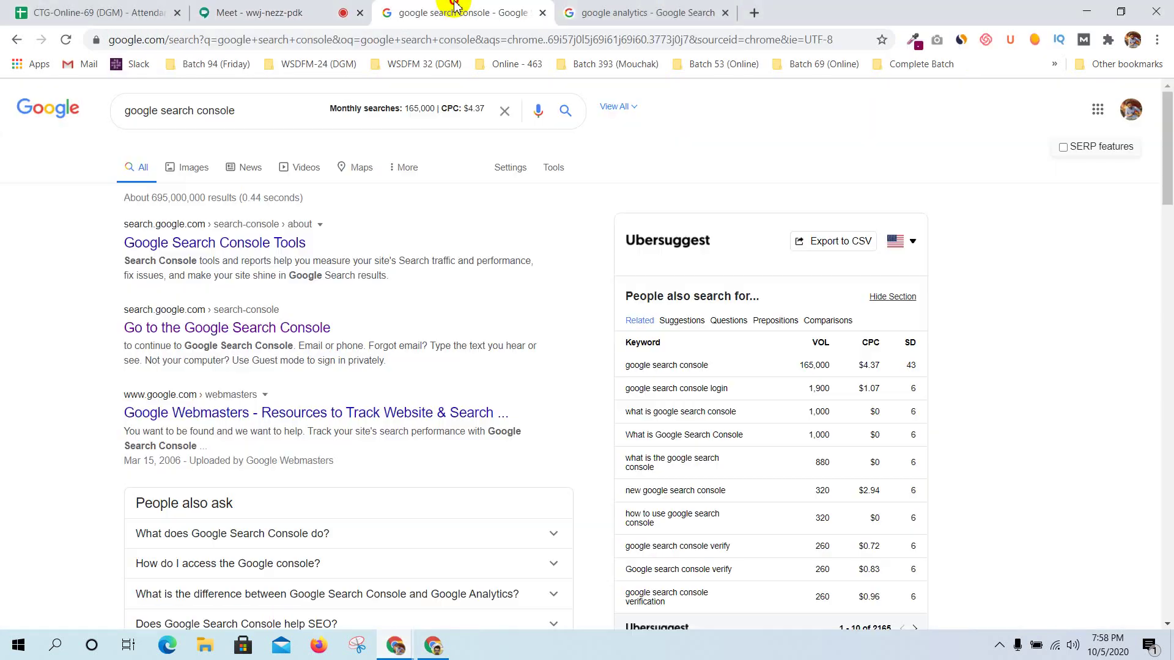
{"action": "left_click", "coordinate": [542, 13]}
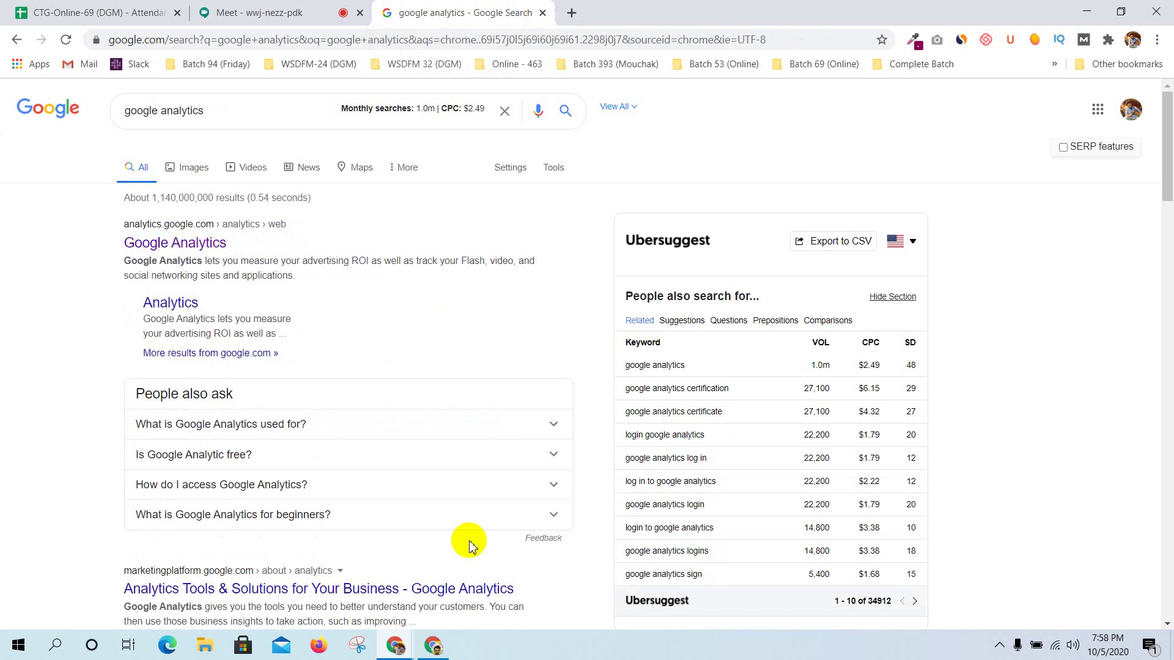
Check the Meet call and return to the "google analytics" search results
{"action": "left_click", "coordinate": [302, 7]}
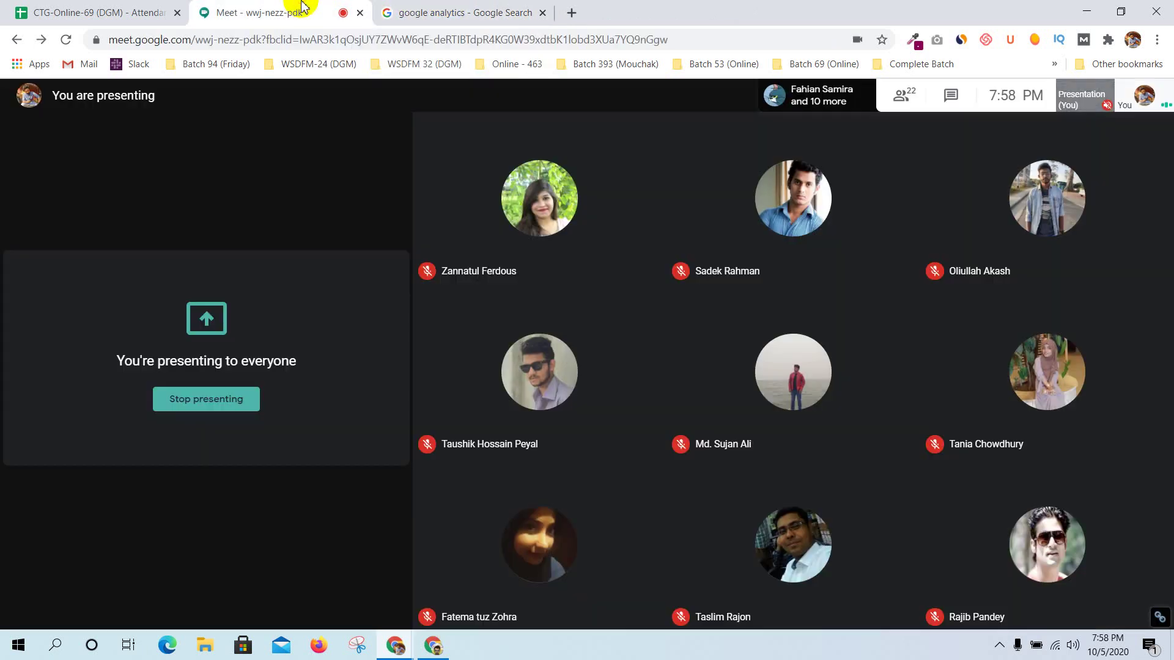
{"action": "left_click", "coordinate": [450, 7]}
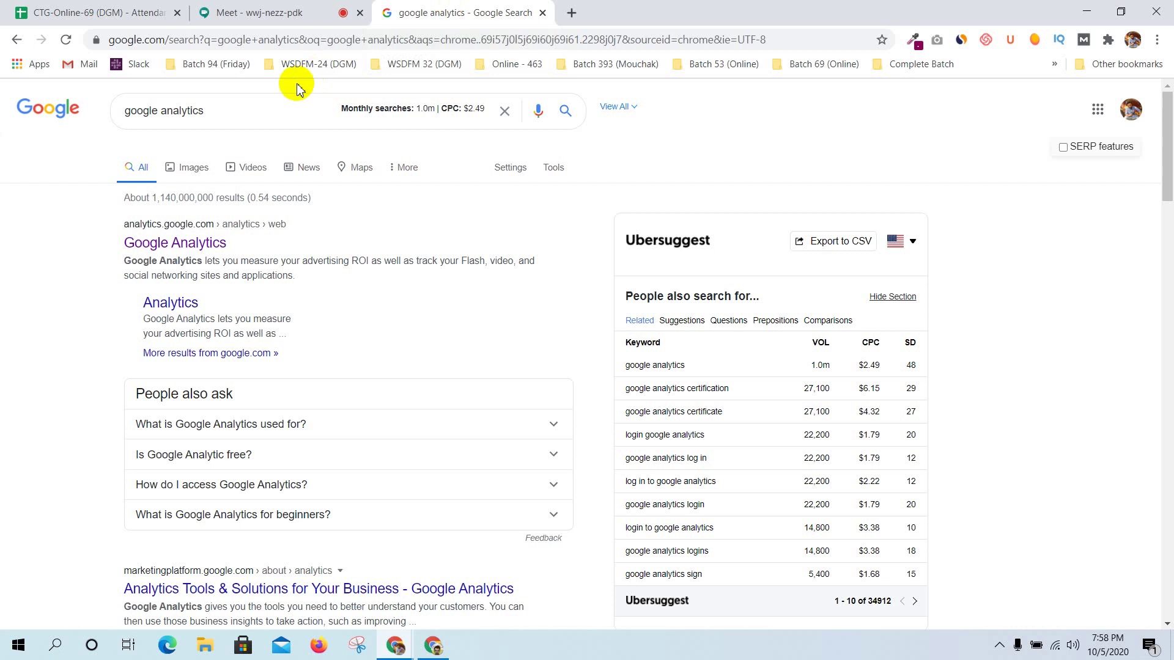
{"action": "left_click", "coordinate": [275, 7]}
{"action": "left_click", "coordinate": [511, 7]}
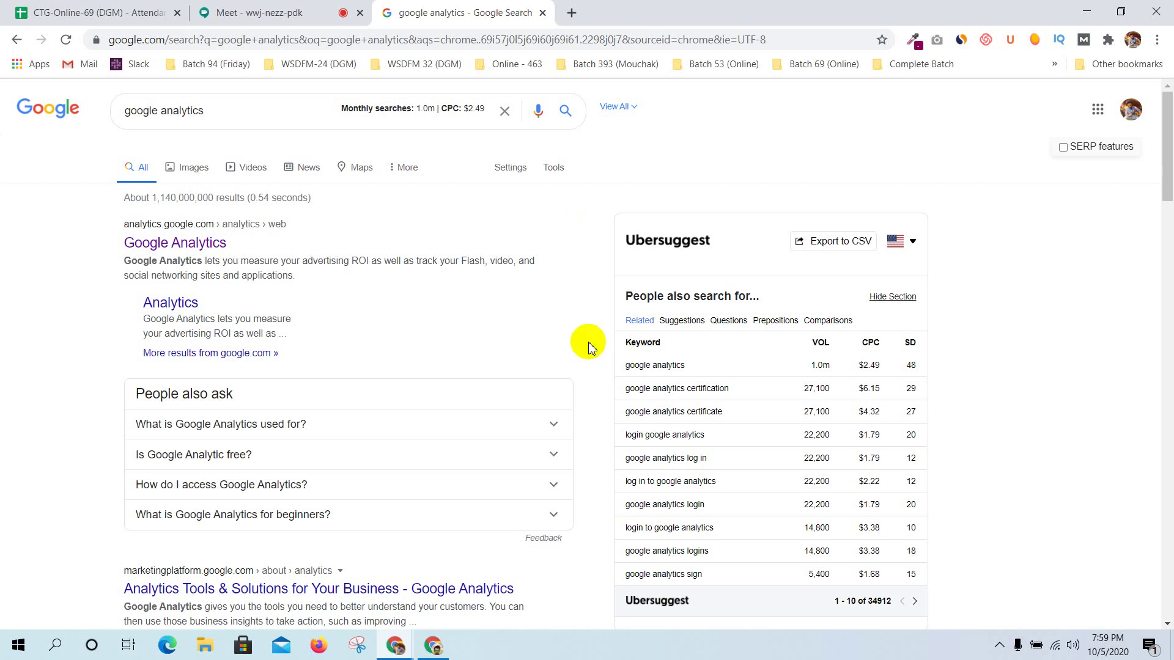
Look through the "google analytics" search results and read the description of the service in the knowledge panel
{"action": "scroll", "coordinate": [589, 342], "scroll_direction": "down", "scroll_amount": 2}
{"action": "scroll", "coordinate": [588, 343], "scroll_direction": "down", "scroll_amount": 6}
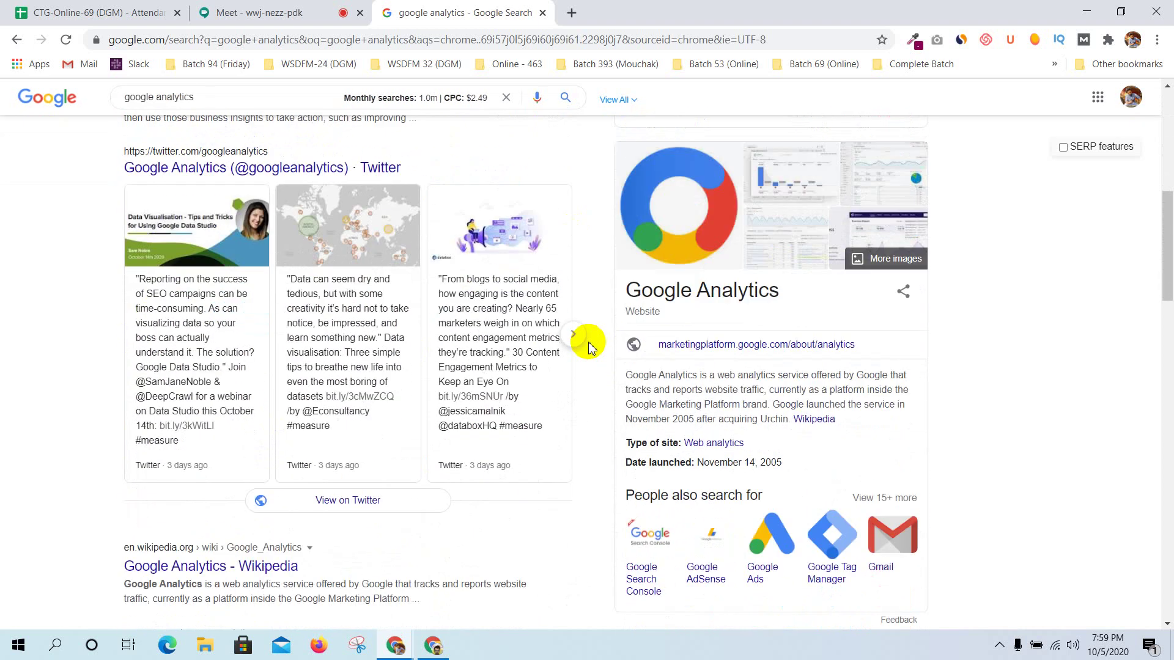
{"action": "scroll", "coordinate": [734, 375], "scroll_direction": "down", "scroll_amount": 1}
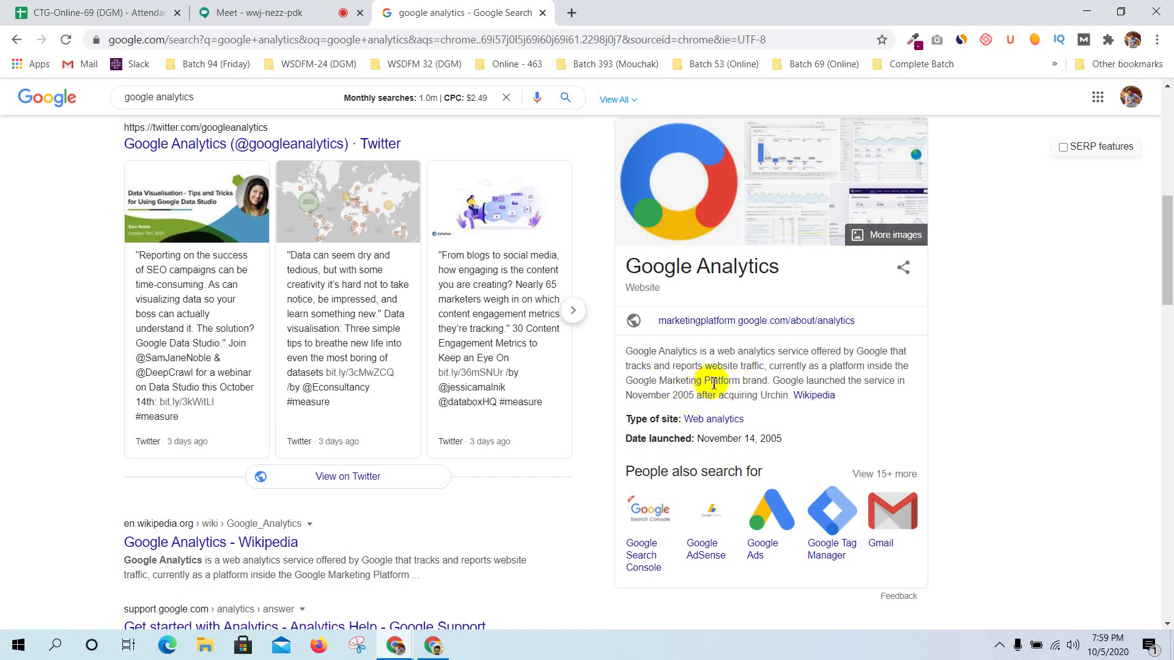
{"action": "left_click_drag", "start_coordinate": [768, 381], "coordinate": [651, 384]}
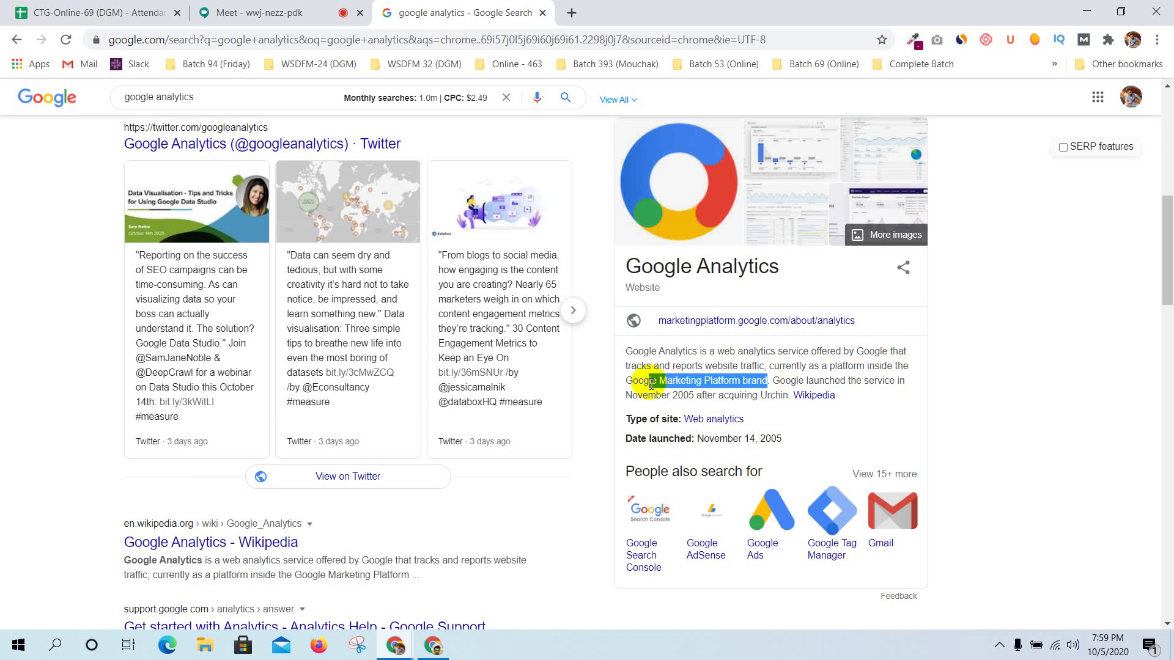
{"action": "left_click", "coordinate": [839, 347]}
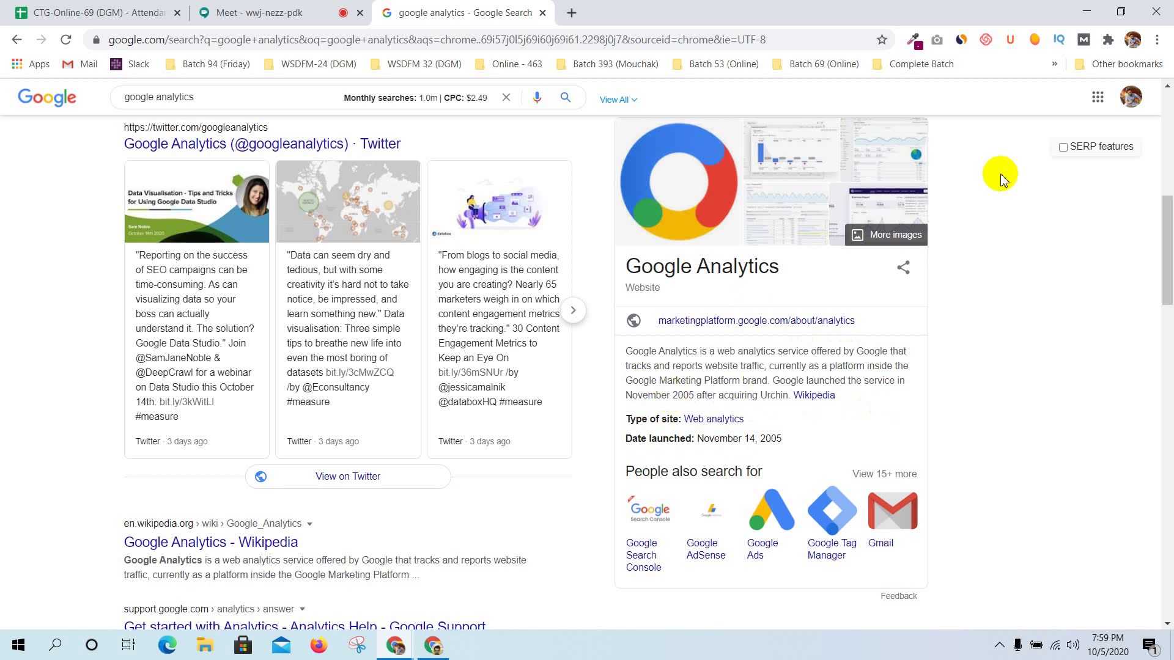
{"action": "scroll", "coordinate": [954, 286], "scroll_direction": "down", "scroll_amount": 10}
{"action": "scroll", "coordinate": [952, 286], "scroll_direction": "up", "scroll_amount": 10}
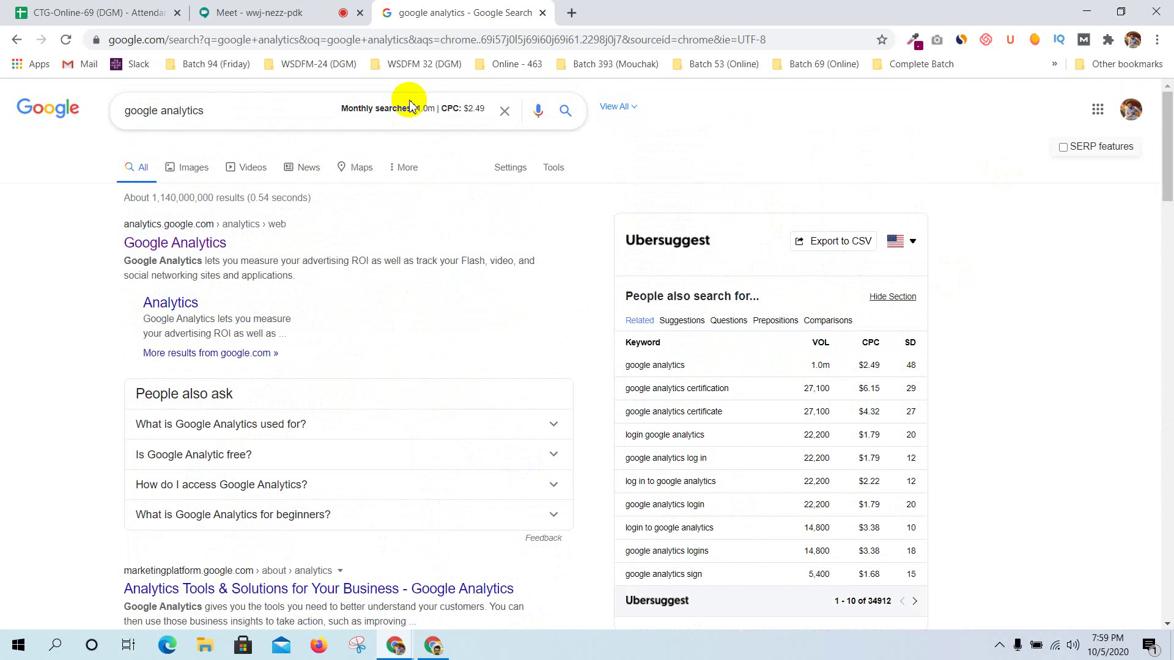
Open Google Analytics from the first search result, check its notifications and dismiss the tip about conversion goals
{"action": "left_click", "coordinate": [272, 243]}
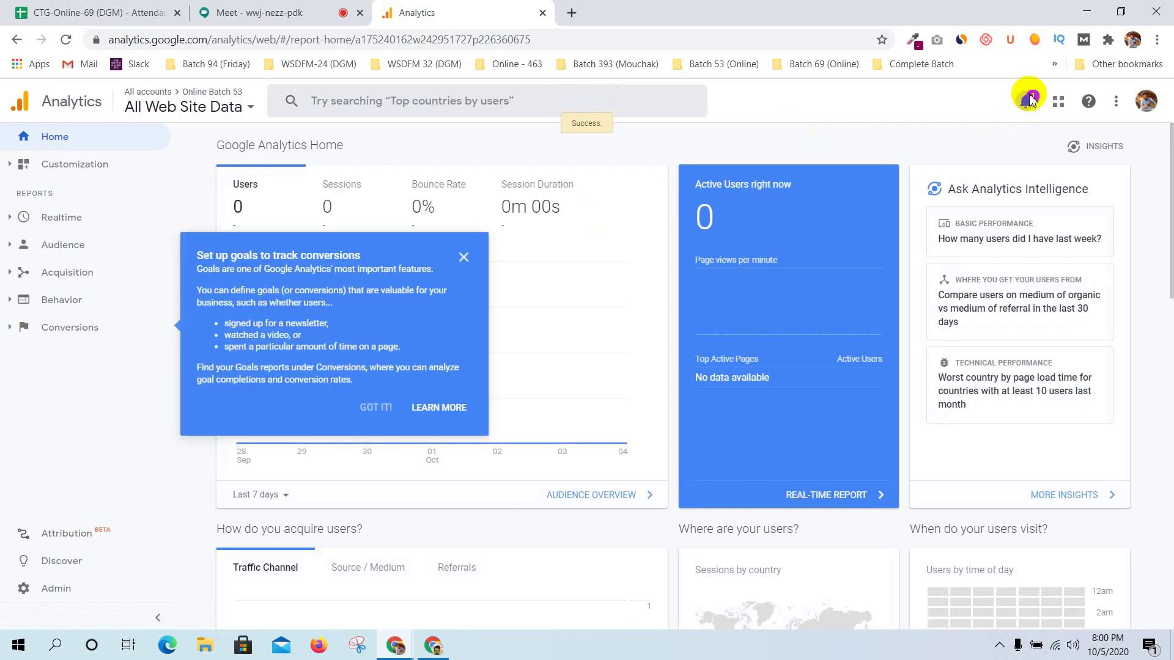
{"action": "left_click", "coordinate": [1028, 103]}
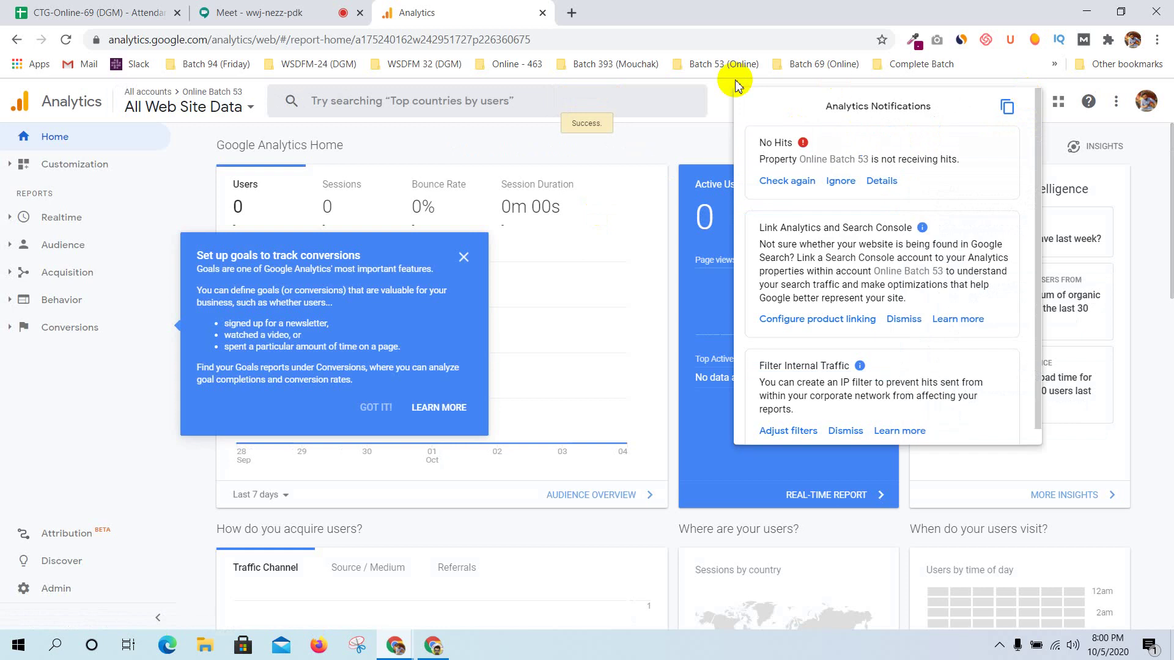
{"action": "left_click", "coordinate": [711, 97]}
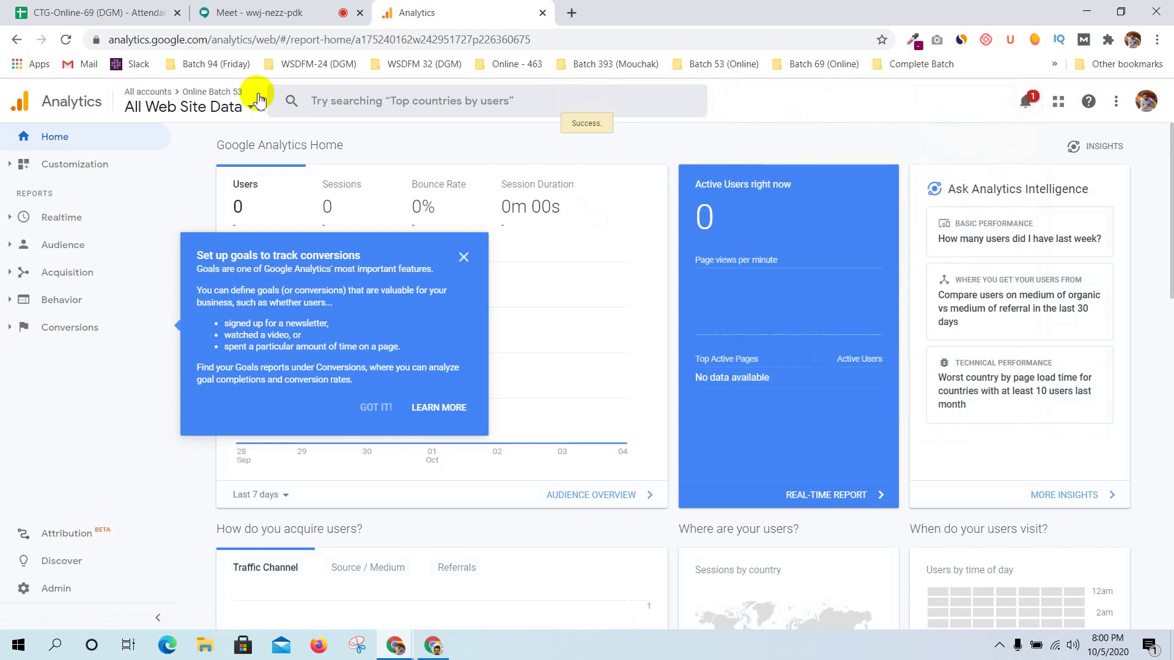
{"action": "left_click", "coordinate": [465, 262]}
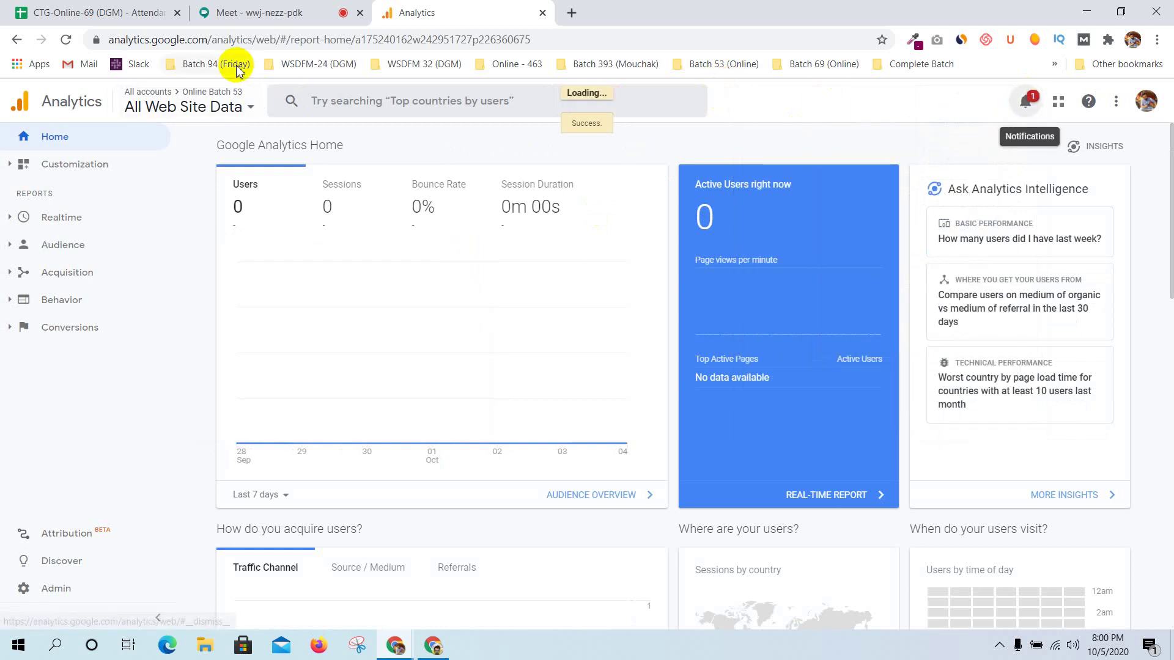
Examine the available Analytics accounts, properties and views, and the reports grouped under Audience
{"action": "left_click", "coordinate": [238, 107]}
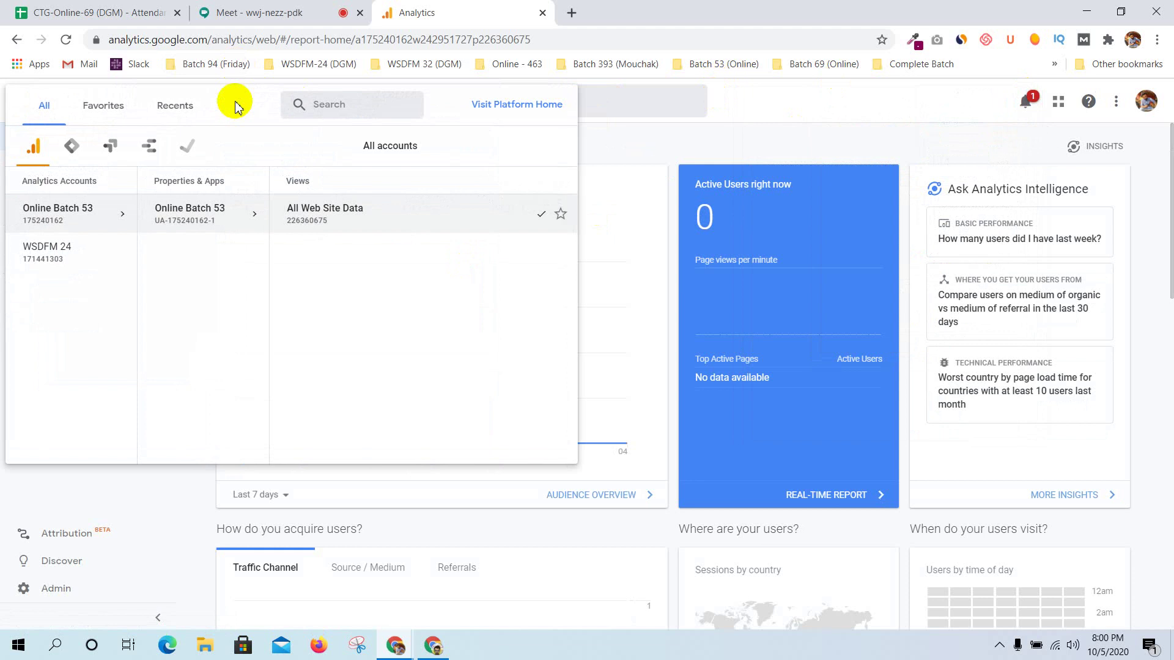
{"action": "left_click", "coordinate": [613, 147]}
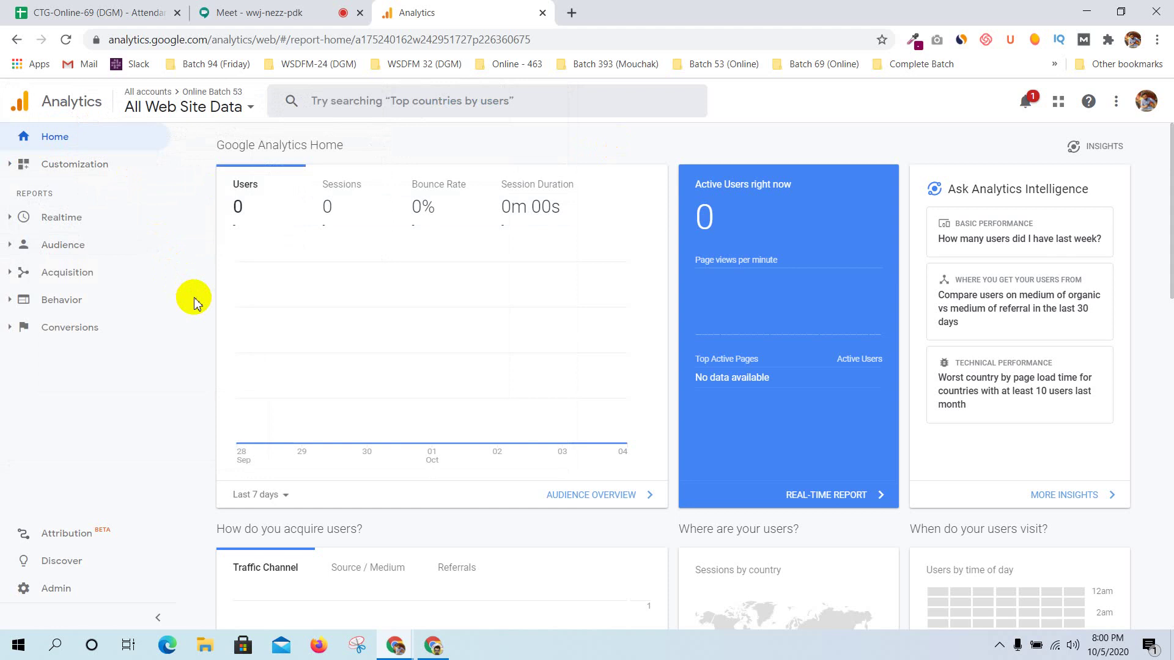
{"action": "left_click", "coordinate": [24, 248]}
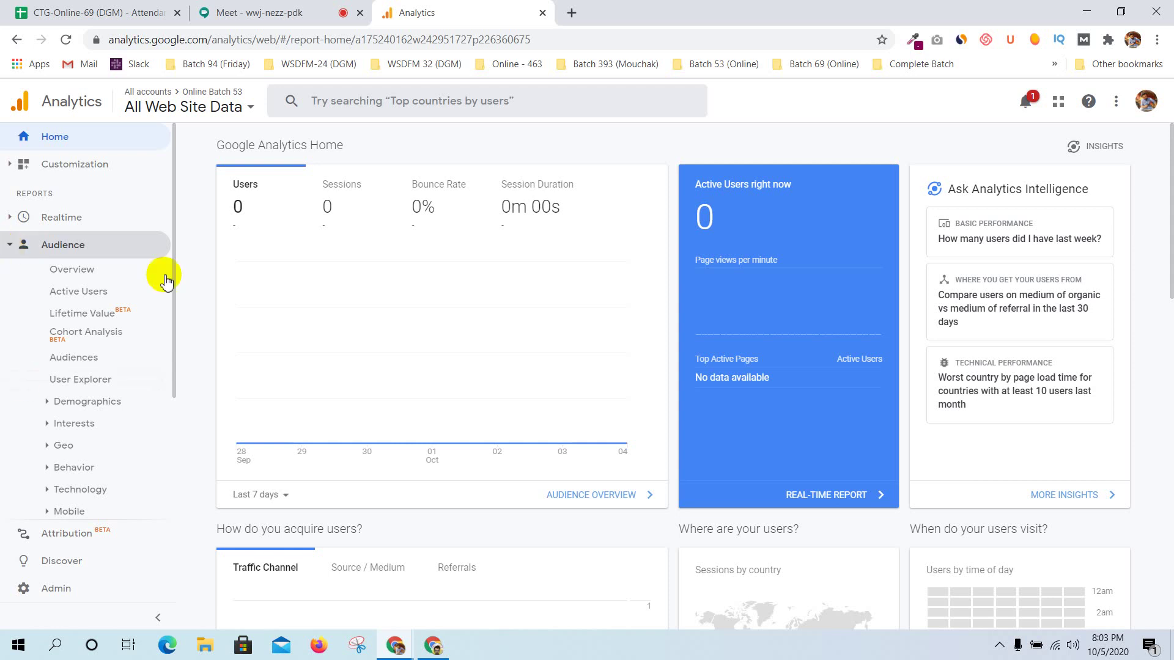
{"action": "scroll", "coordinate": [67, 310], "scroll_direction": "down", "scroll_amount": 3}
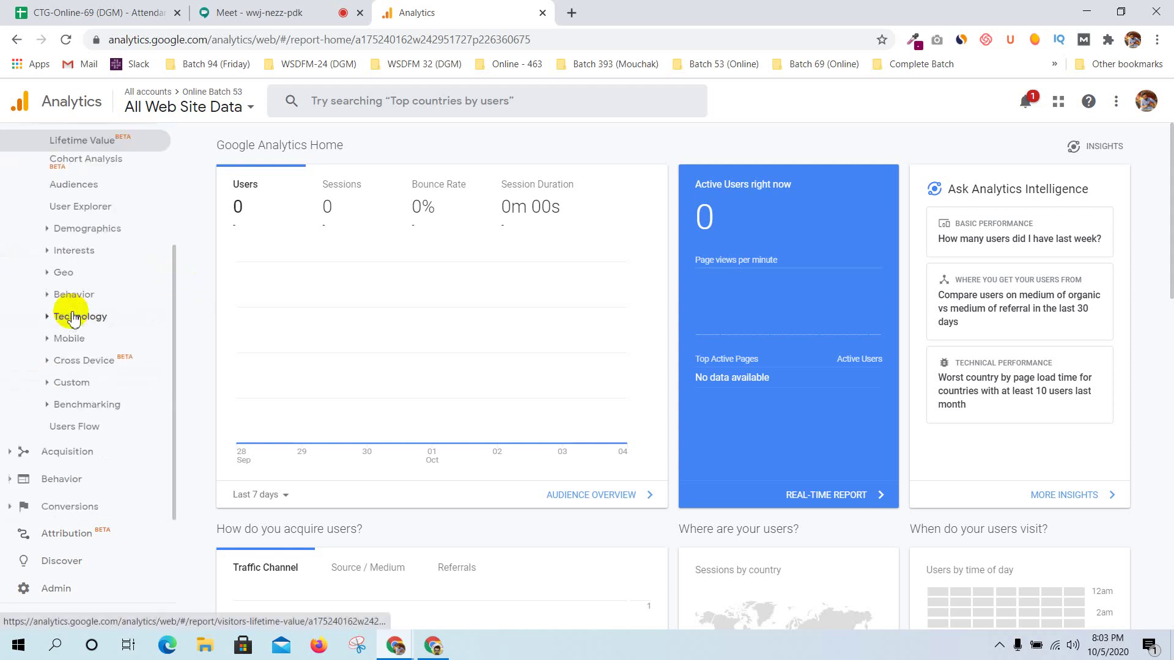
{"action": "scroll", "coordinate": [66, 310], "scroll_direction": "up", "scroll_amount": 3}
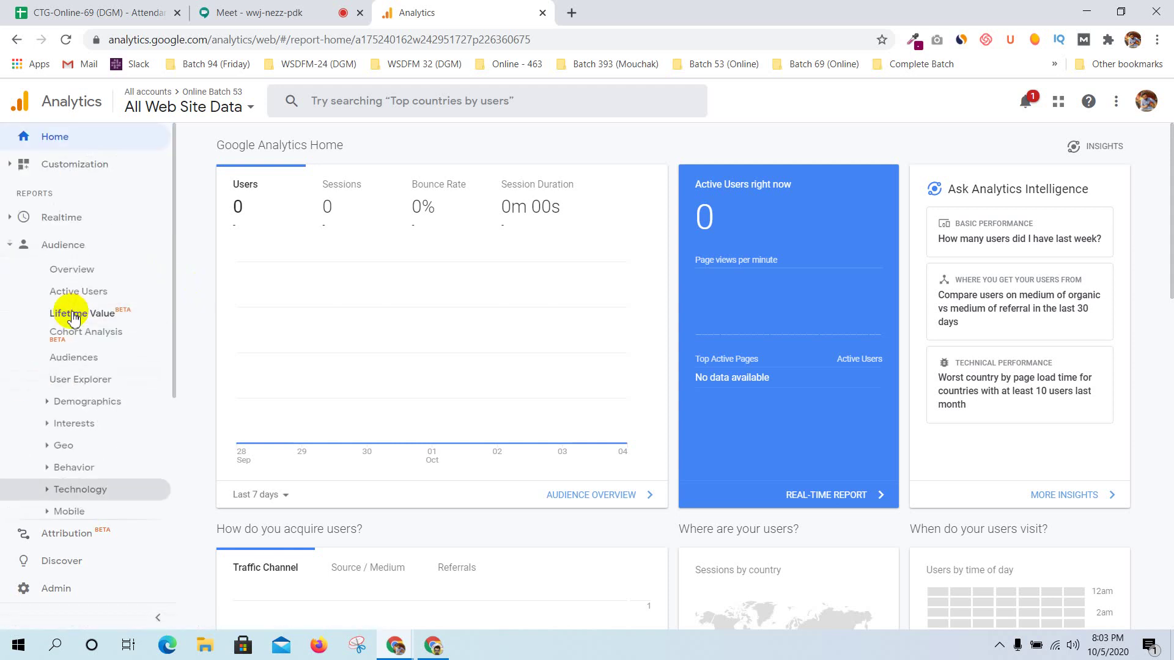
{"action": "left_click", "coordinate": [66, 246]}
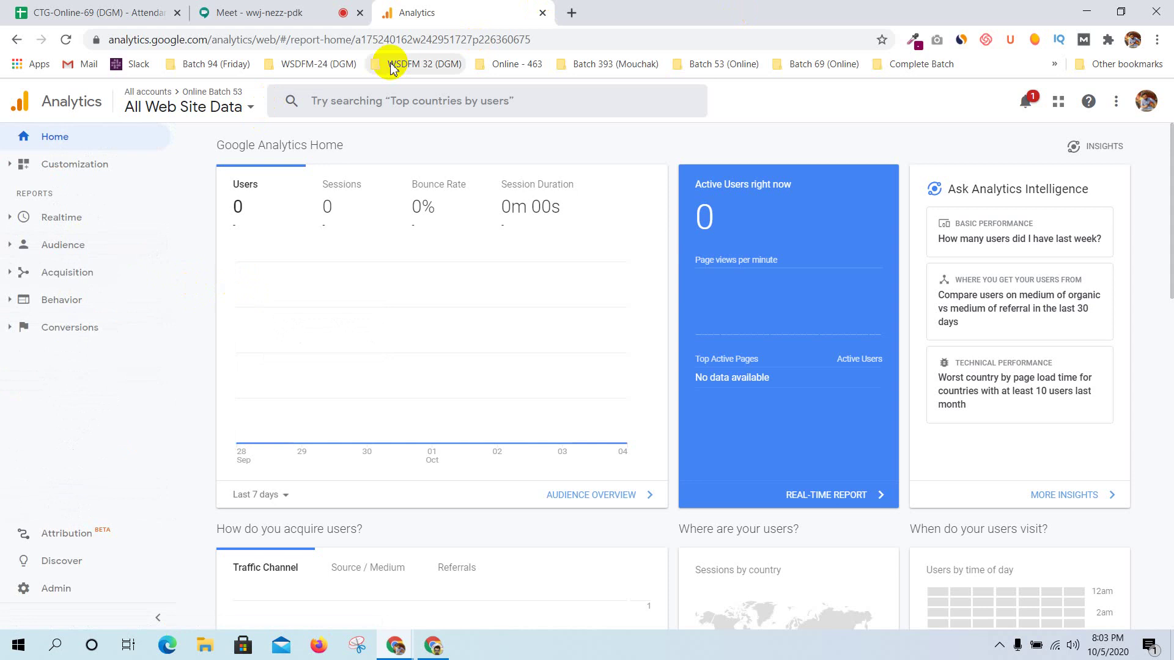
{"action": "left_click", "coordinate": [229, 100]}
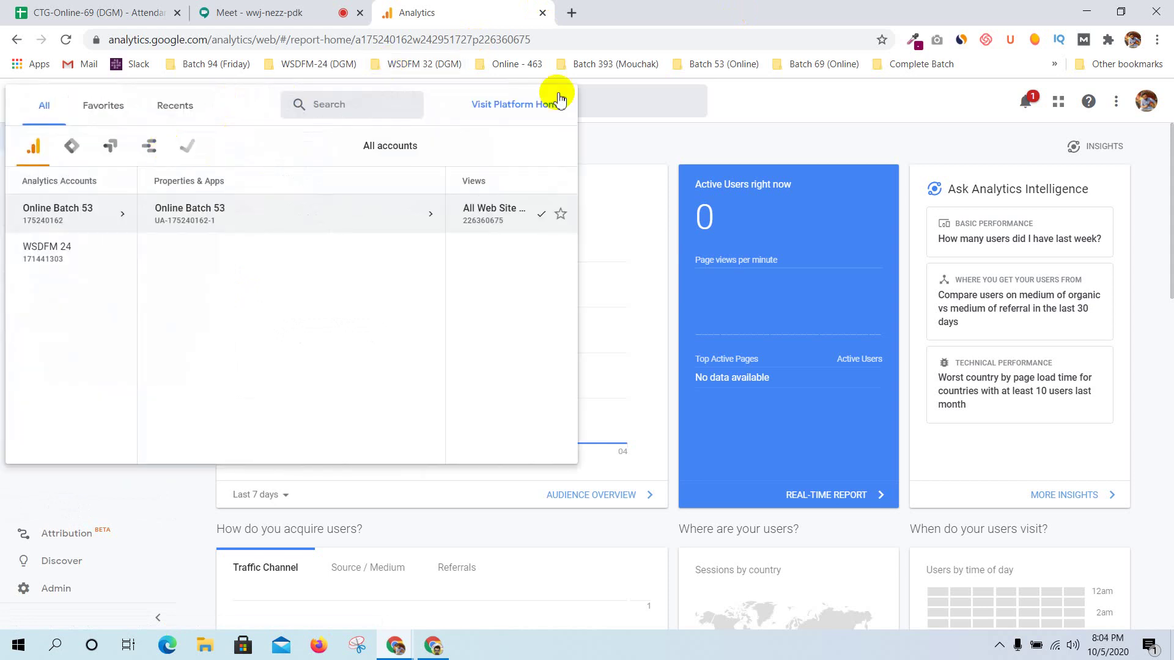
{"action": "left_click", "coordinate": [771, 125]}
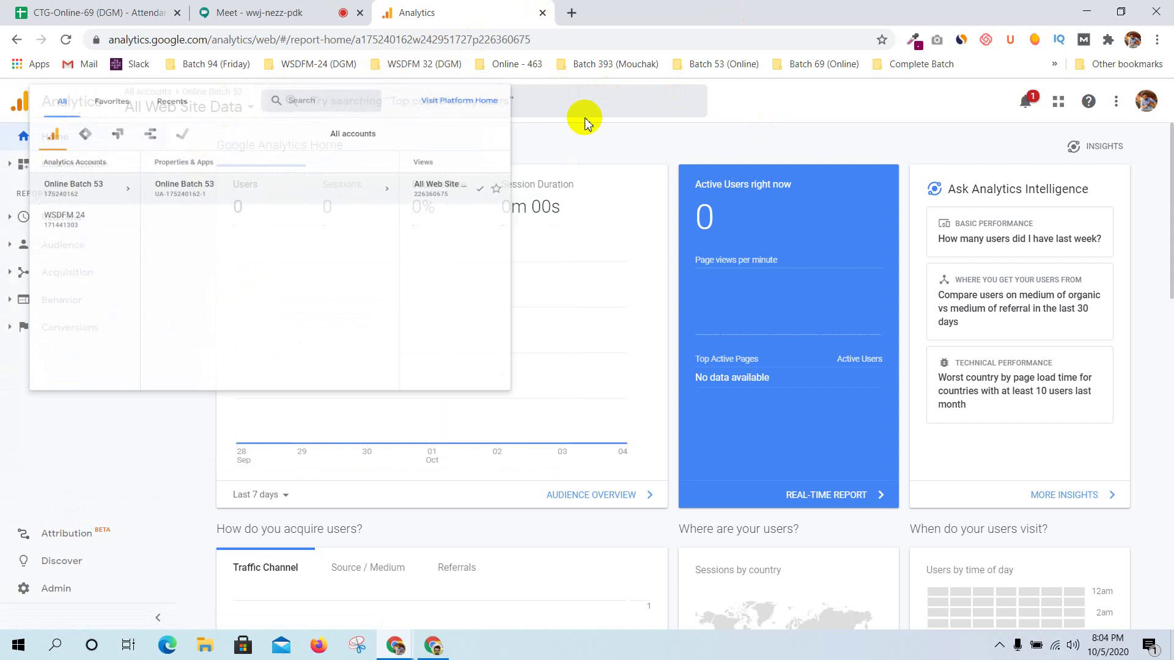
Go to the Analytics Admin page, check the existing accounts, and open the form for creating a new account
{"action": "left_click", "coordinate": [94, 600]}
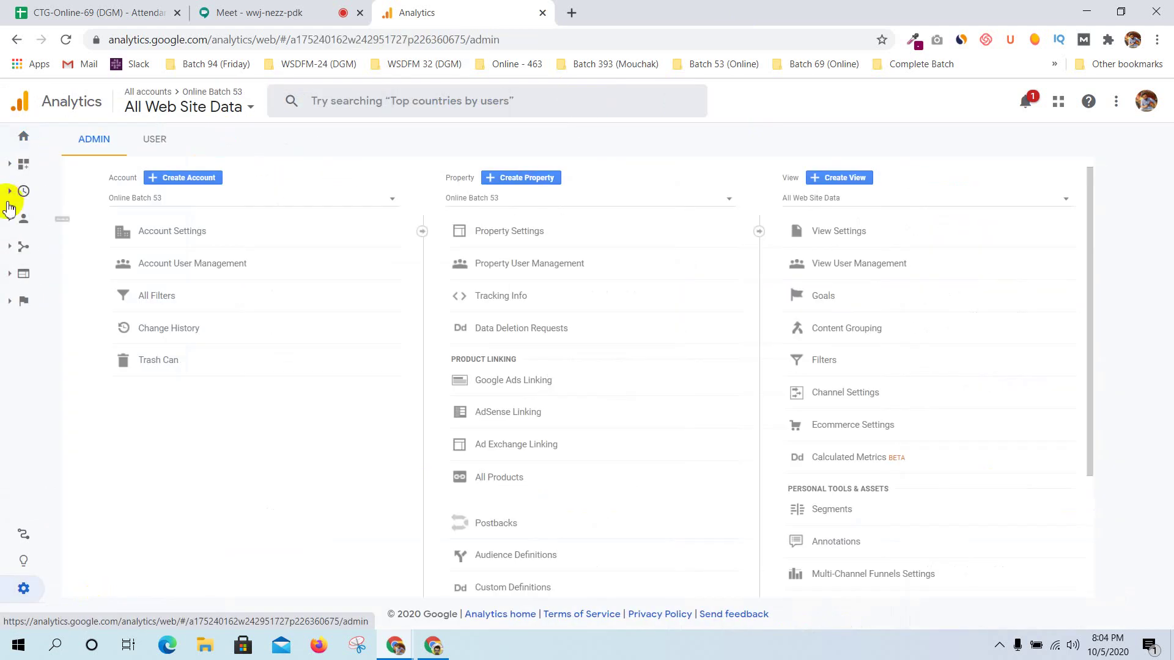
{"action": "left_click", "coordinate": [237, 111]}
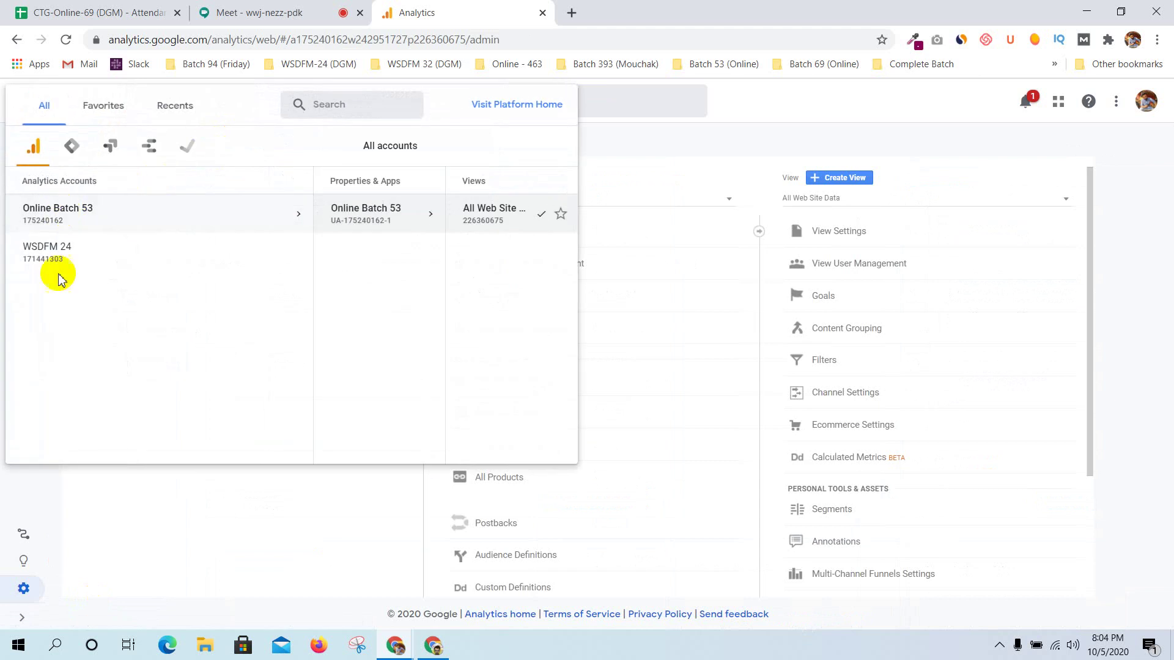
{"action": "left_click", "coordinate": [629, 147]}
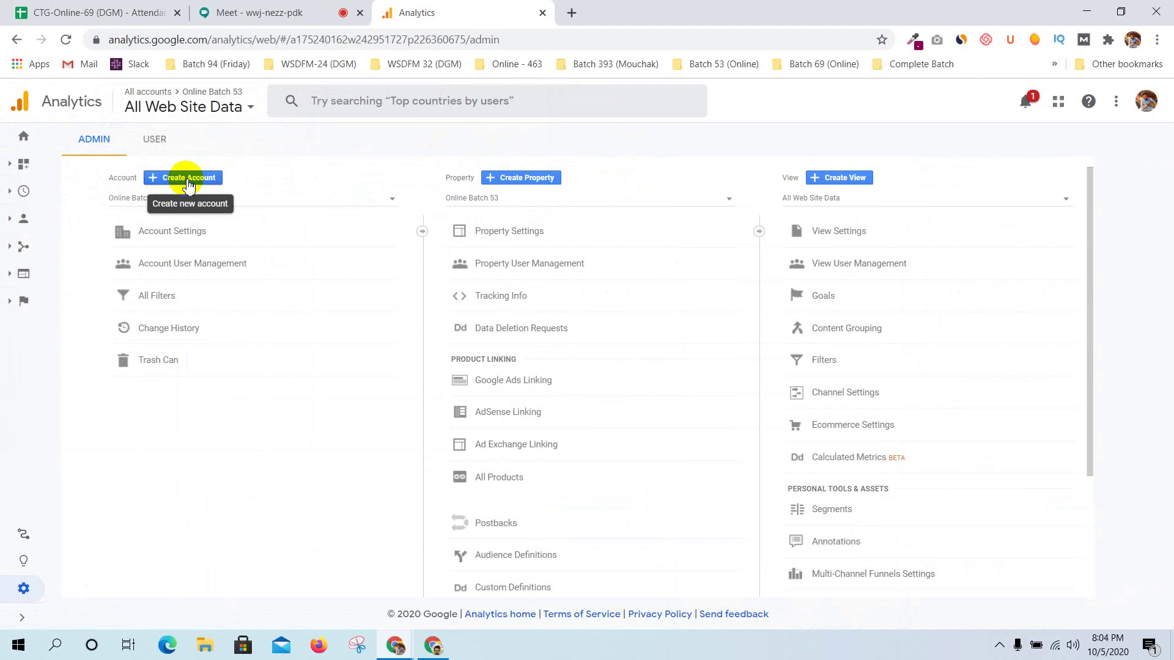
{"action": "left_click", "coordinate": [236, 196]}
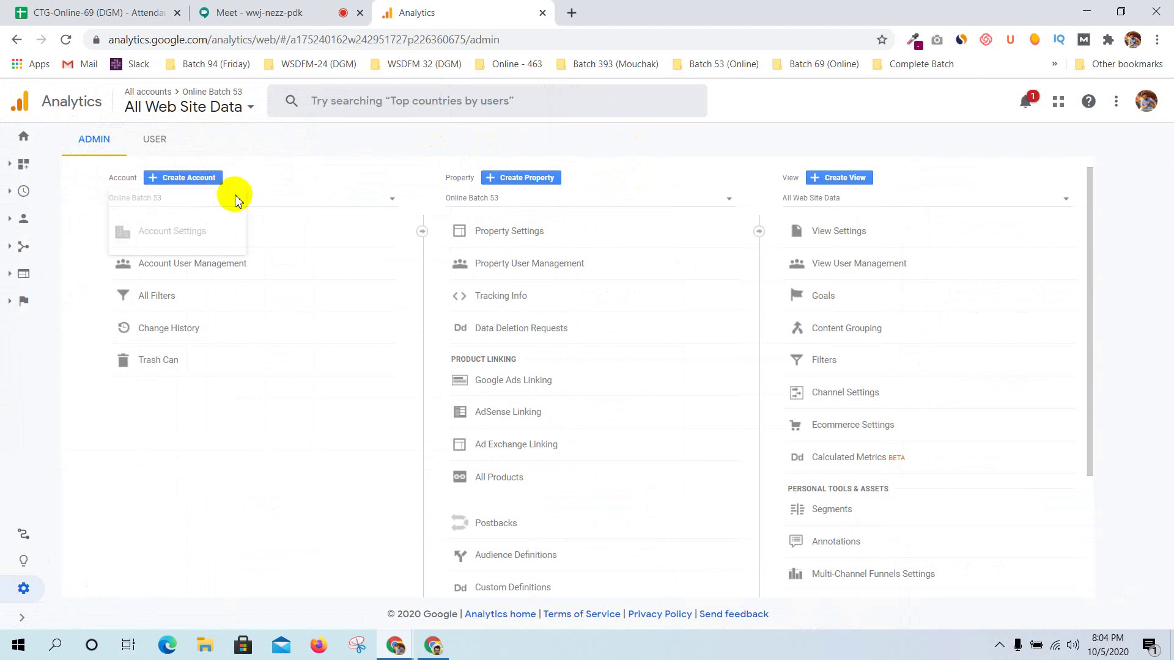
{"action": "left_click", "coordinate": [278, 165]}
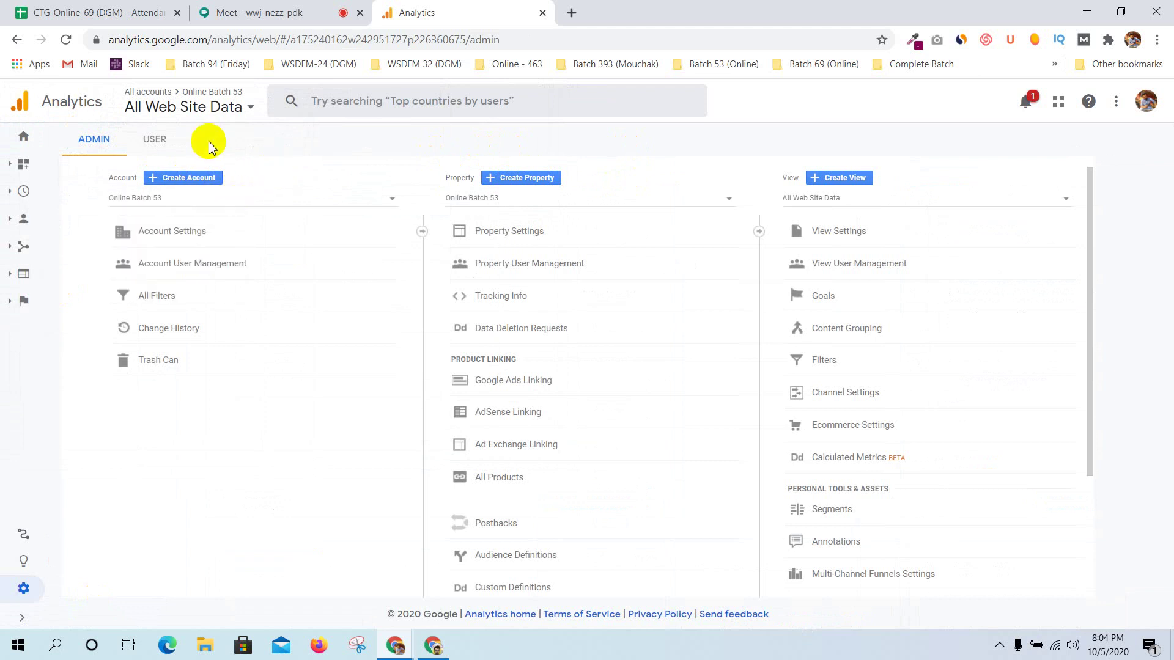
{"action": "left_click", "coordinate": [176, 181]}
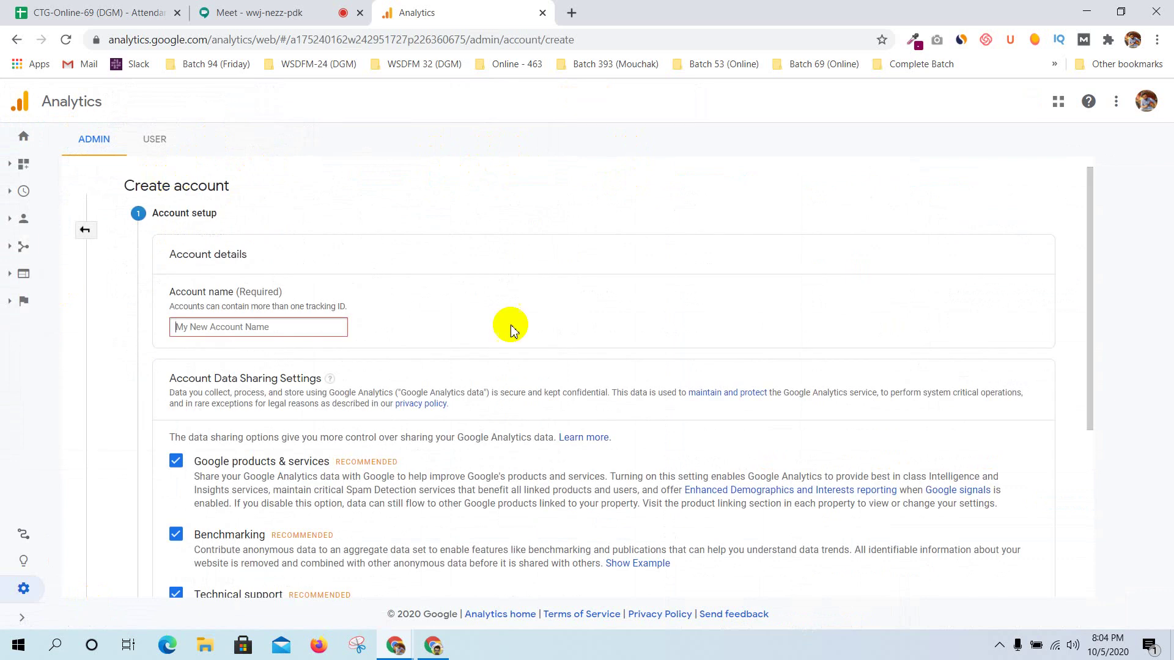
Search for "google analytics" in a new incognito window, check the sign-in page of the first result, and close that window
{"action": "scroll", "coordinate": [557, 353], "scroll_direction": "down", "scroll_amount": 3}
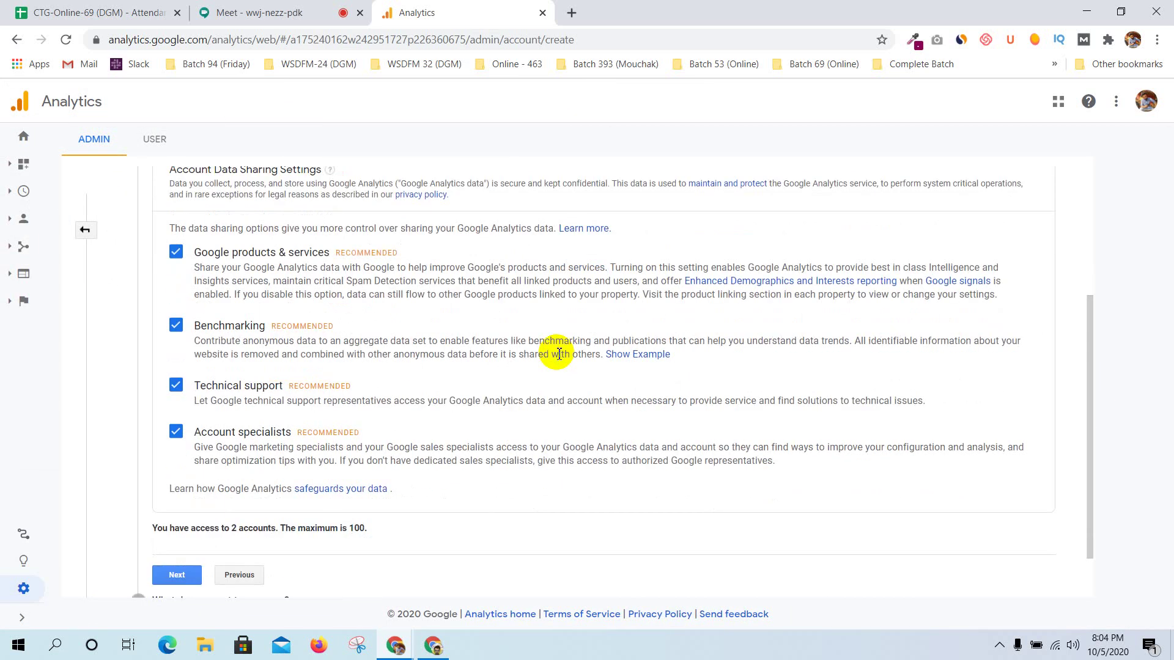
{"action": "scroll", "coordinate": [557, 353], "scroll_direction": "up", "scroll_amount": 3}
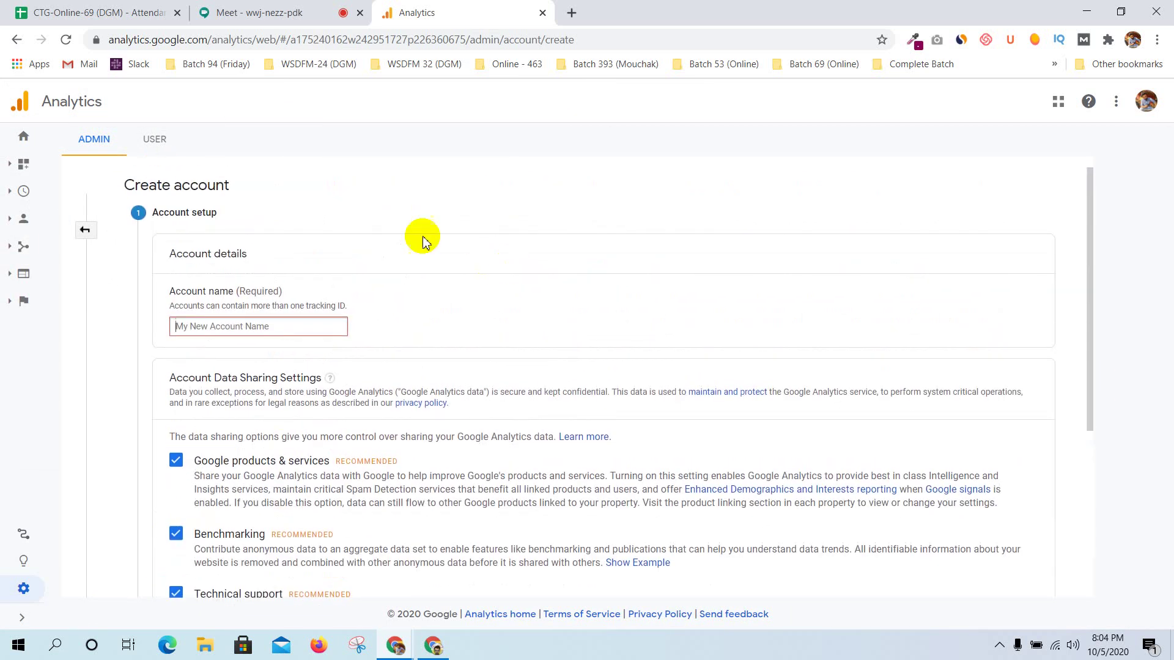
{"action": "left_click", "coordinate": [1157, 40]}
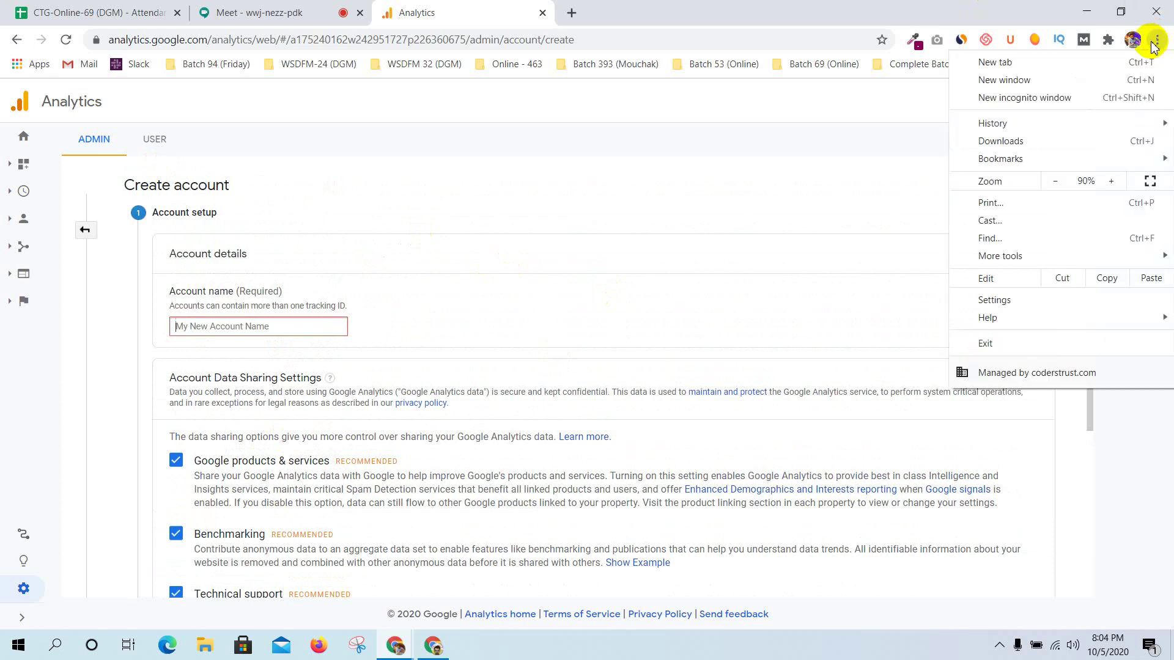
{"action": "left_click", "coordinate": [808, 66]}
{"action": "key", "text": "ctrl+shift+n"}
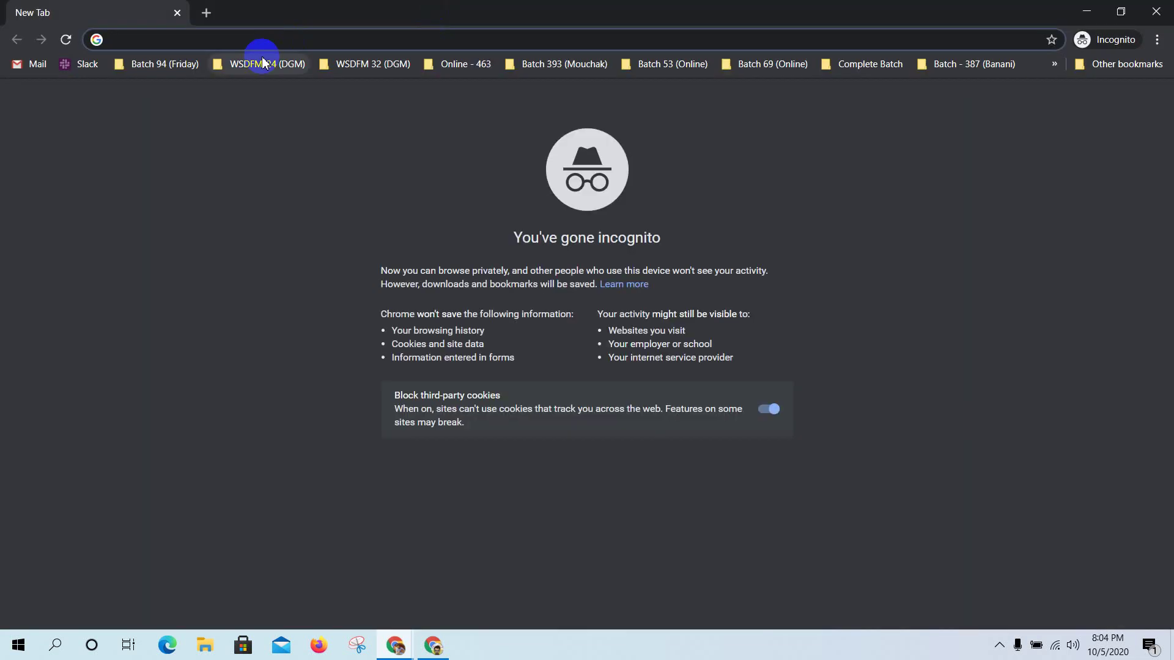
{"action": "type", "text": "google"}
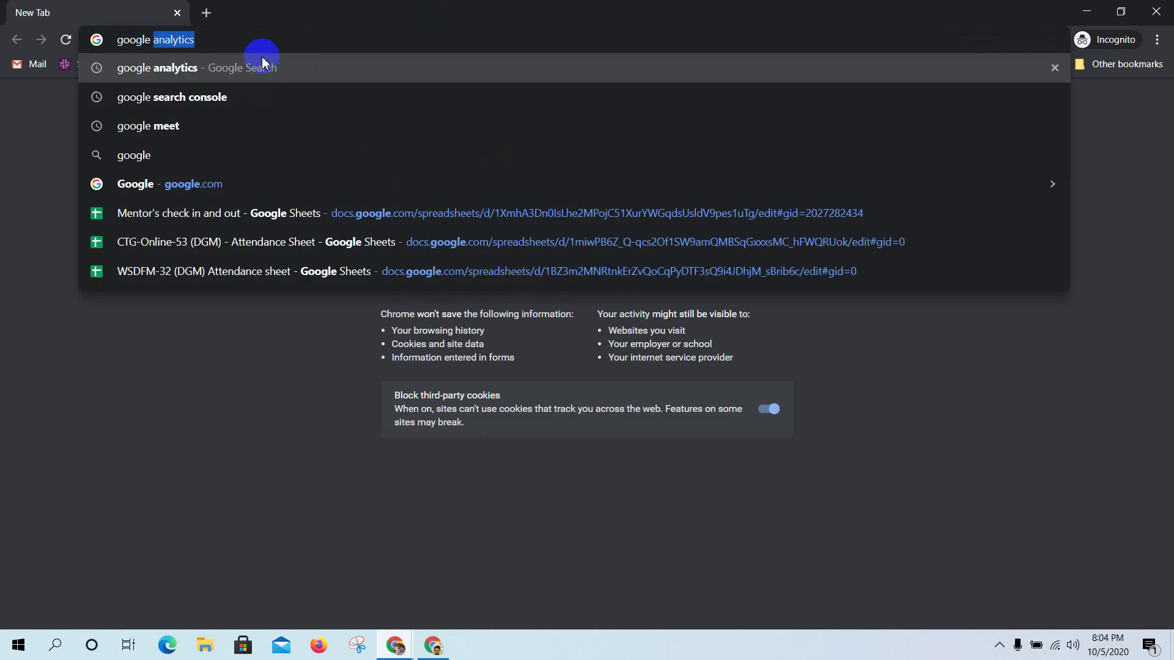
{"action": "left_click", "coordinate": [263, 64]}
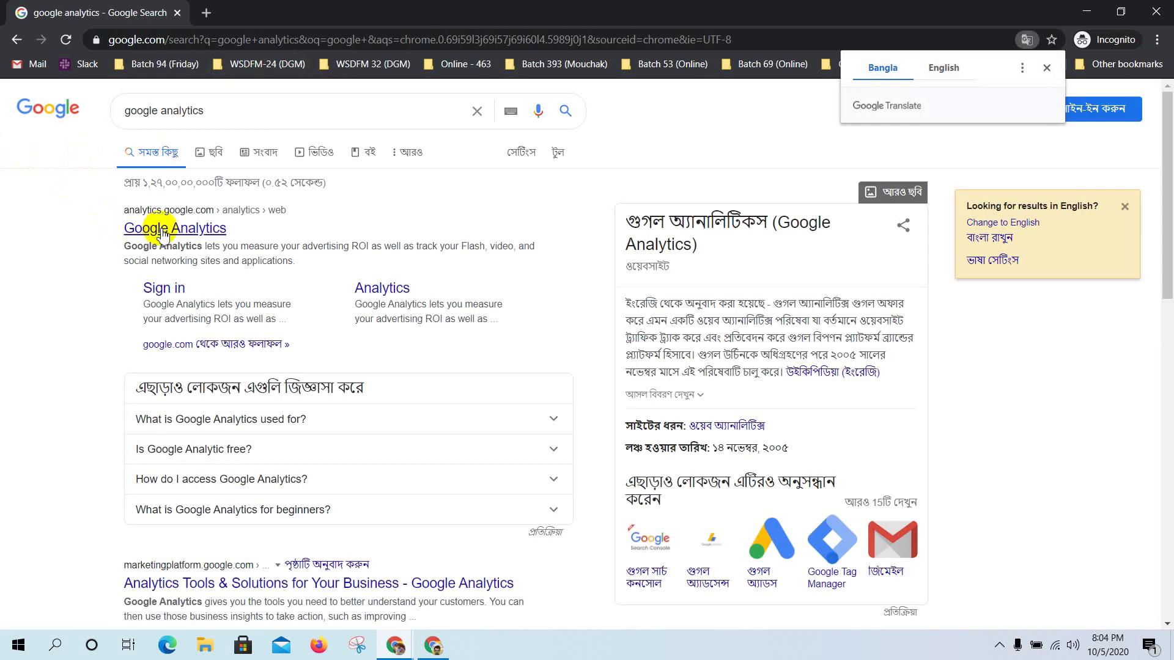
{"action": "left_click", "coordinate": [162, 231]}
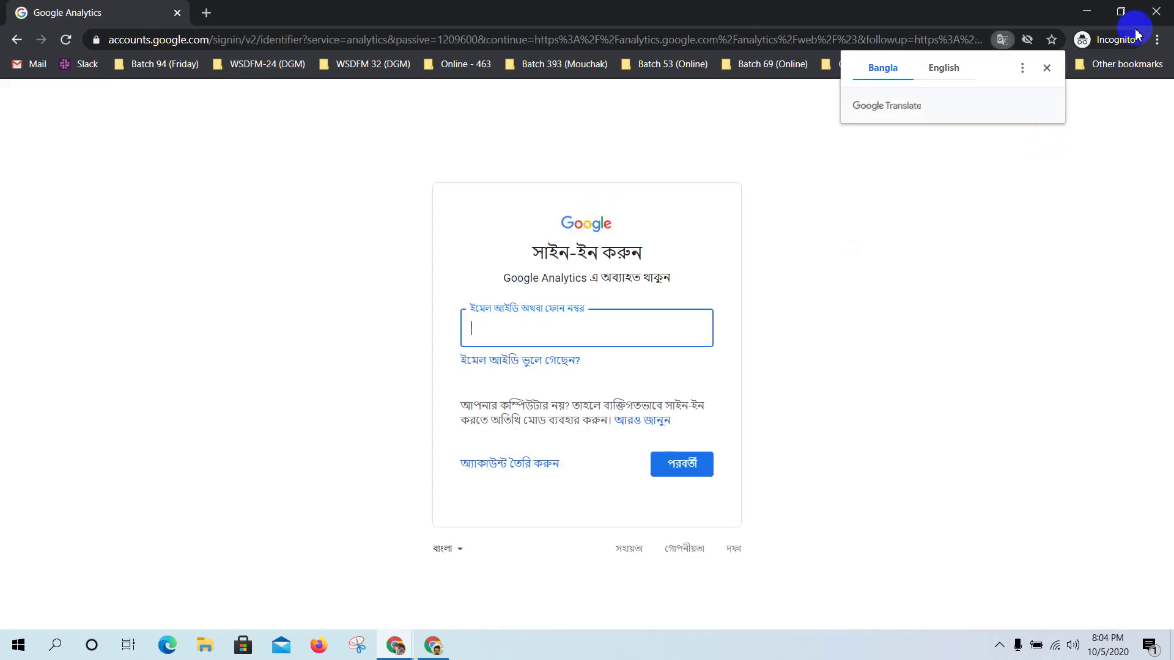
{"action": "left_click", "coordinate": [1158, 11]}
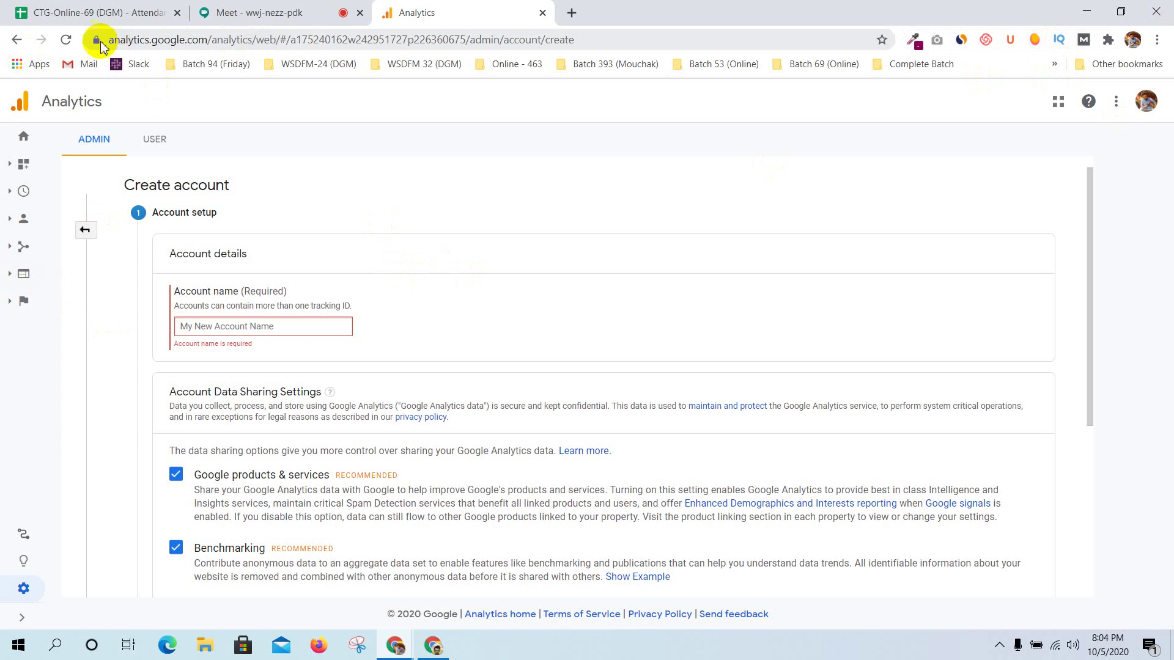
Look over the account setup form and name the new Analytics account Online 69
{"action": "scroll", "coordinate": [393, 370], "scroll_direction": "down", "scroll_amount": 5}
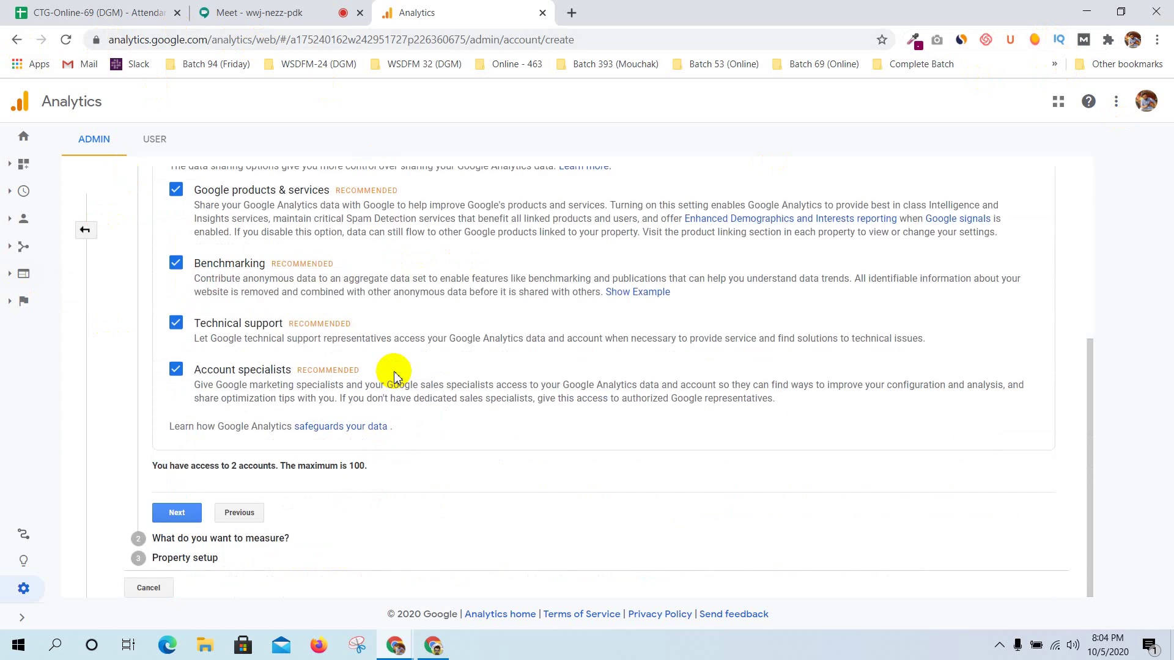
{"action": "scroll", "coordinate": [394, 372], "scroll_direction": "up", "scroll_amount": 5}
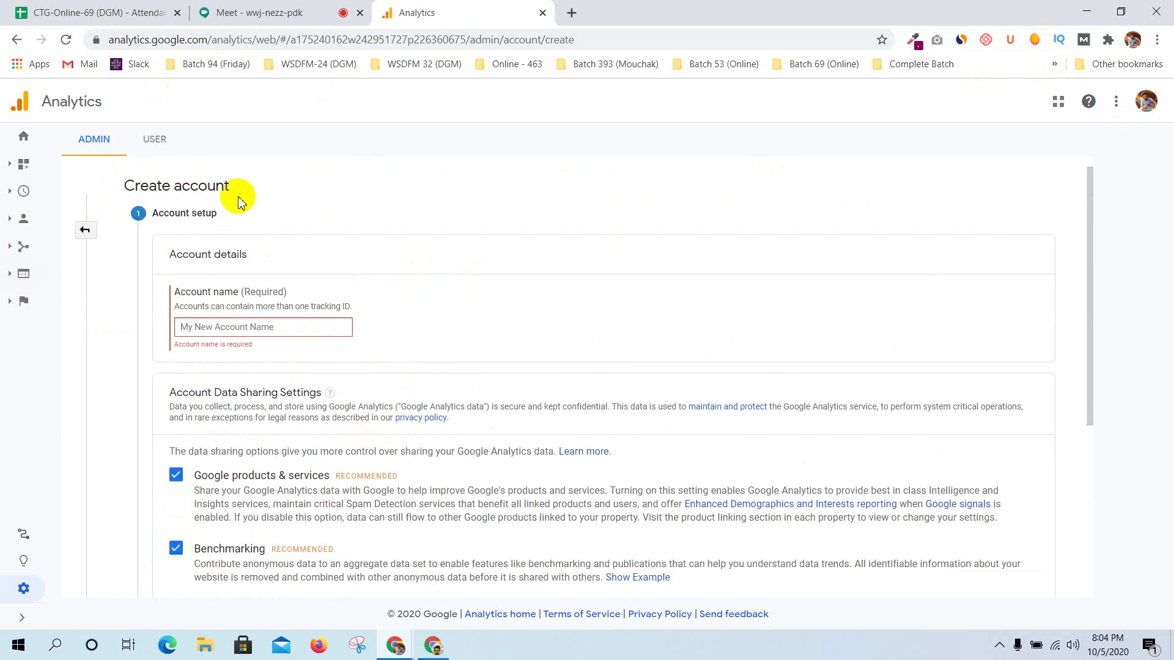
{"action": "scroll", "coordinate": [269, 257], "scroll_direction": "down", "scroll_amount": 2}
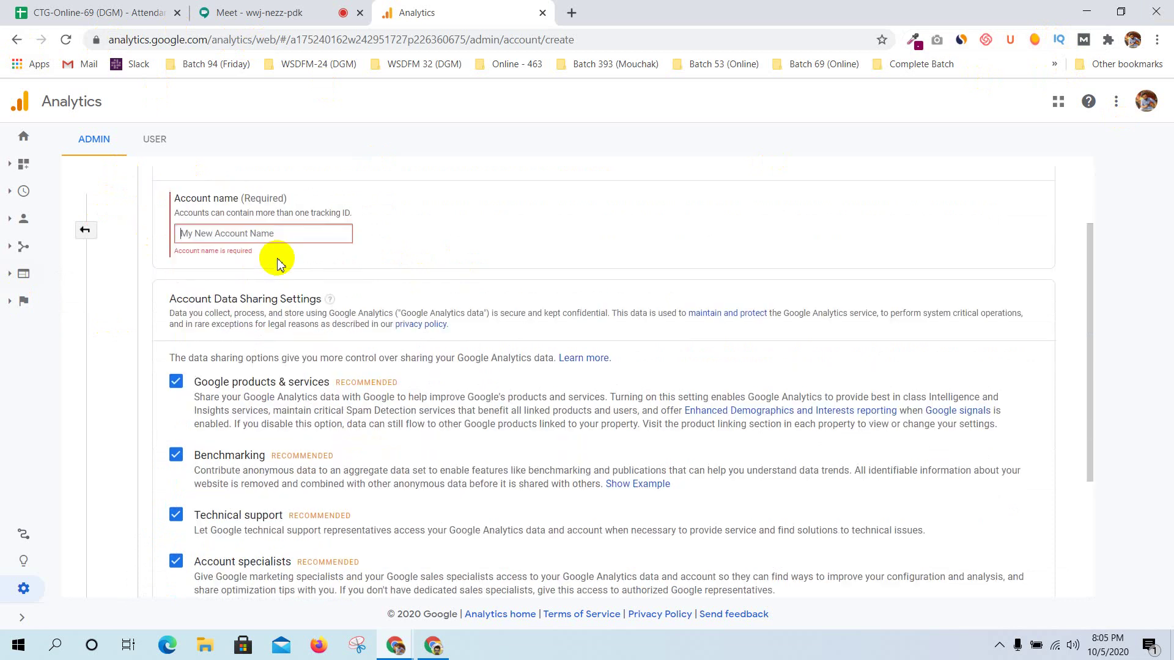
{"action": "left_click", "coordinate": [240, 237]}
{"action": "type", "text": "Onli"}
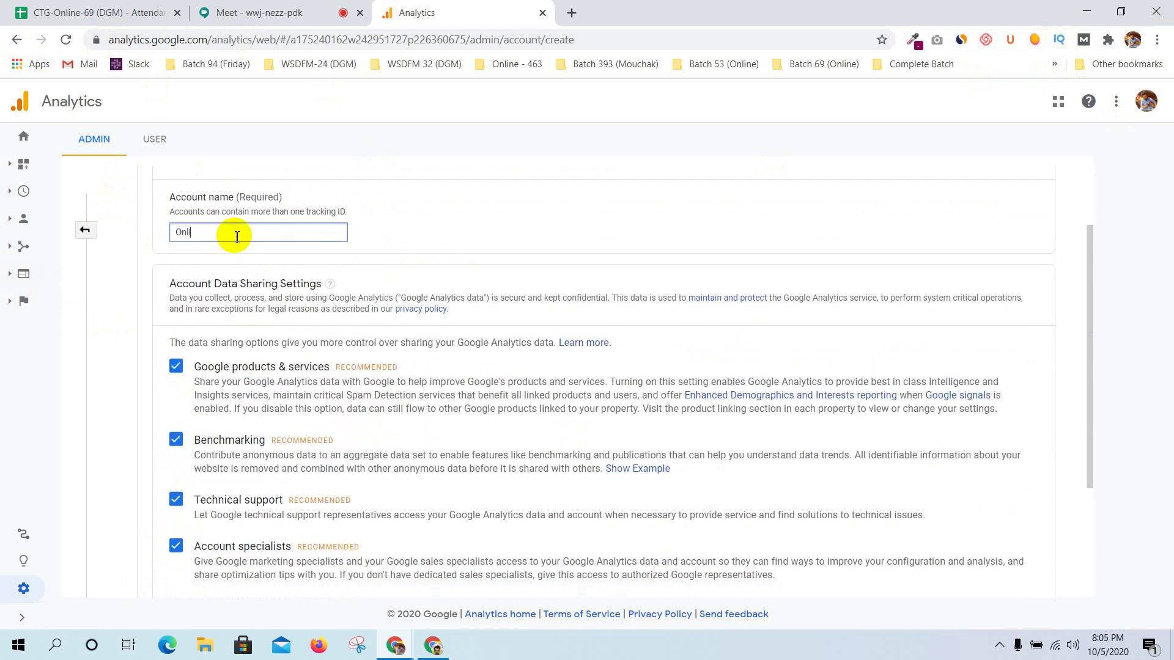
{"action": "type", "text": "je"}
{"action": "key", "text": "BackSpace"}
{"action": "type", "text": "ine 69"}
{"action": "left_click", "coordinate": [463, 200]}
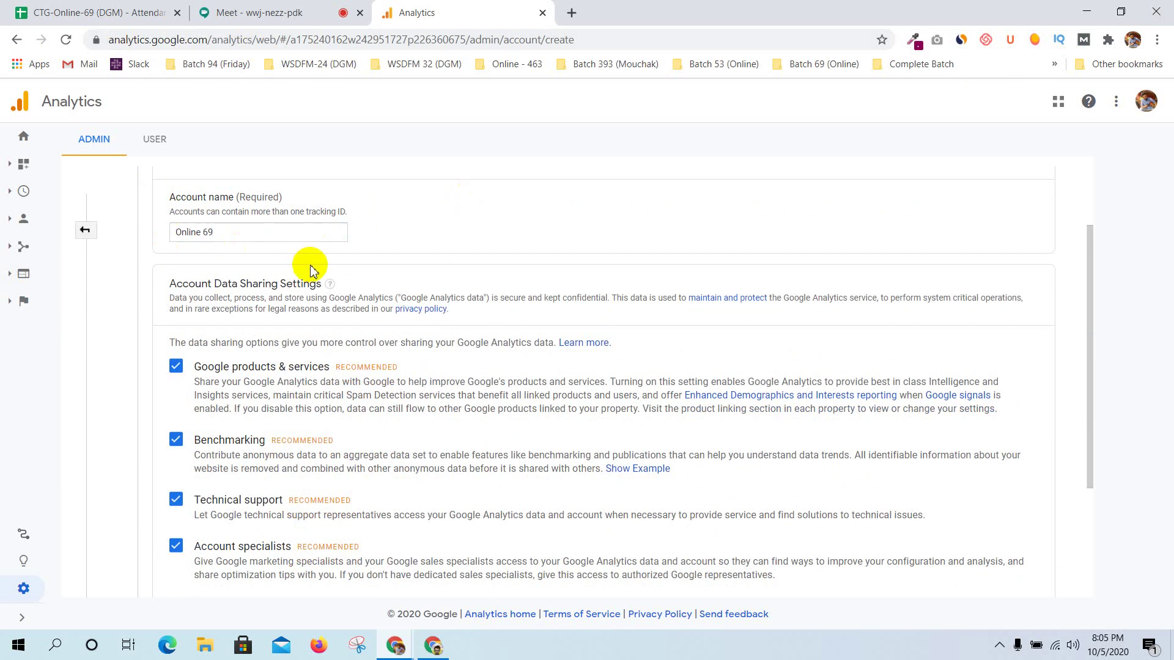
Review the account data sharing settings, keep all four options enabled, and continue to the choice of what to measure
{"action": "scroll", "coordinate": [311, 270], "scroll_direction": "down", "scroll_amount": 1}
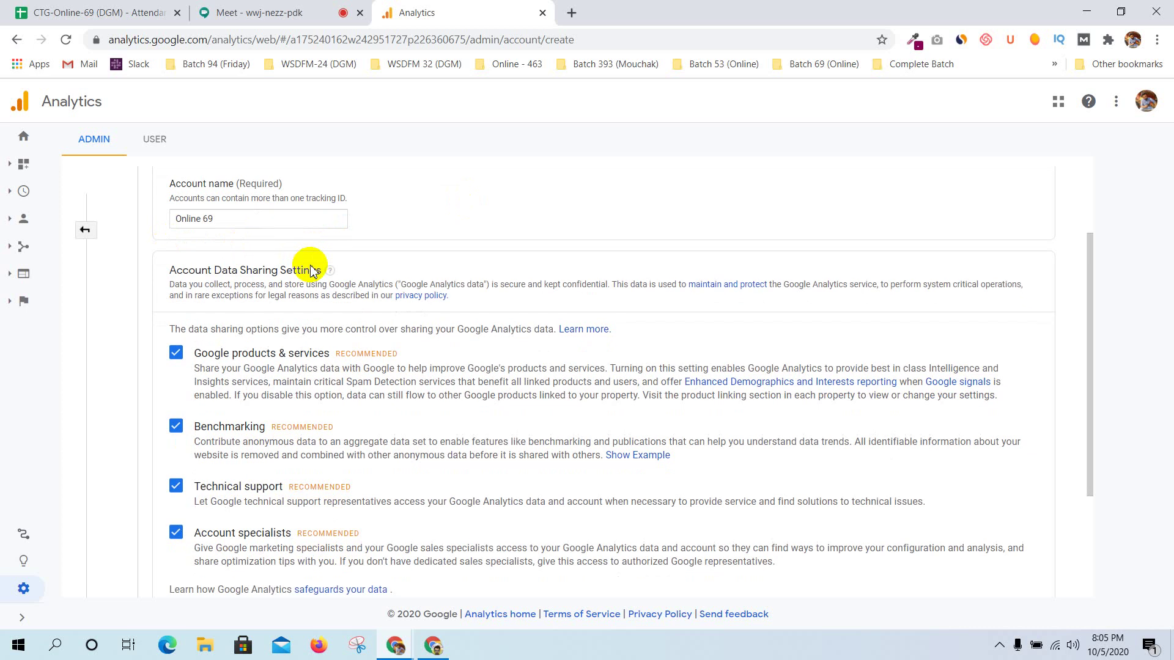
{"action": "scroll", "coordinate": [311, 268], "scroll_direction": "up", "scroll_amount": 2}
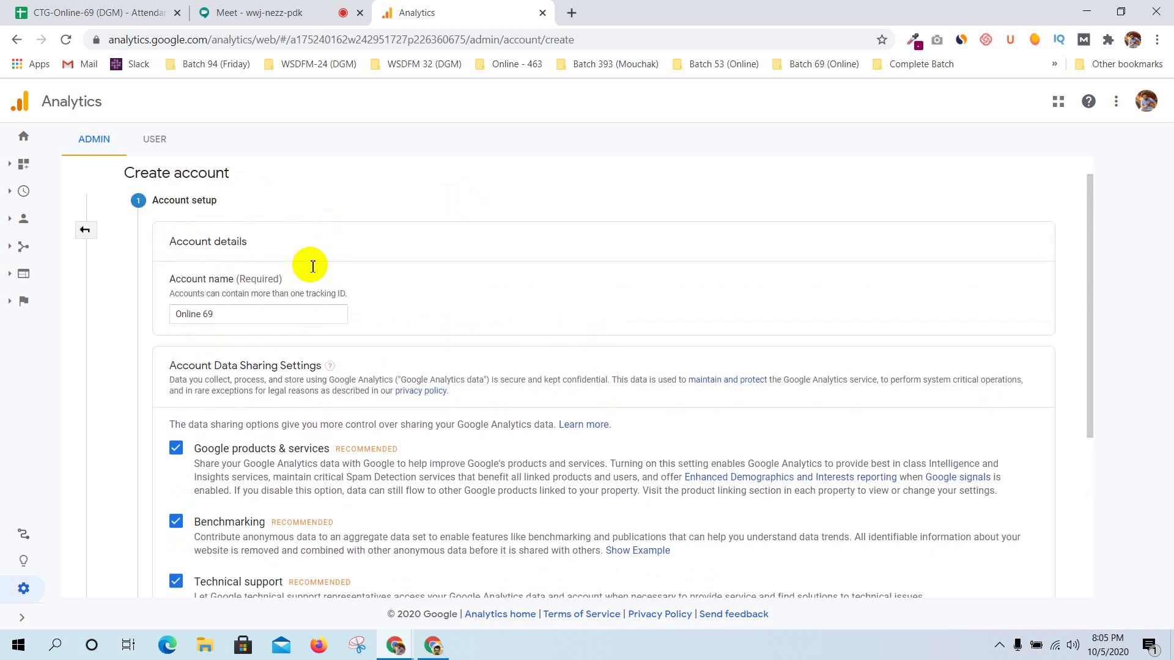
{"action": "scroll", "coordinate": [501, 302], "scroll_direction": "down", "scroll_amount": 5}
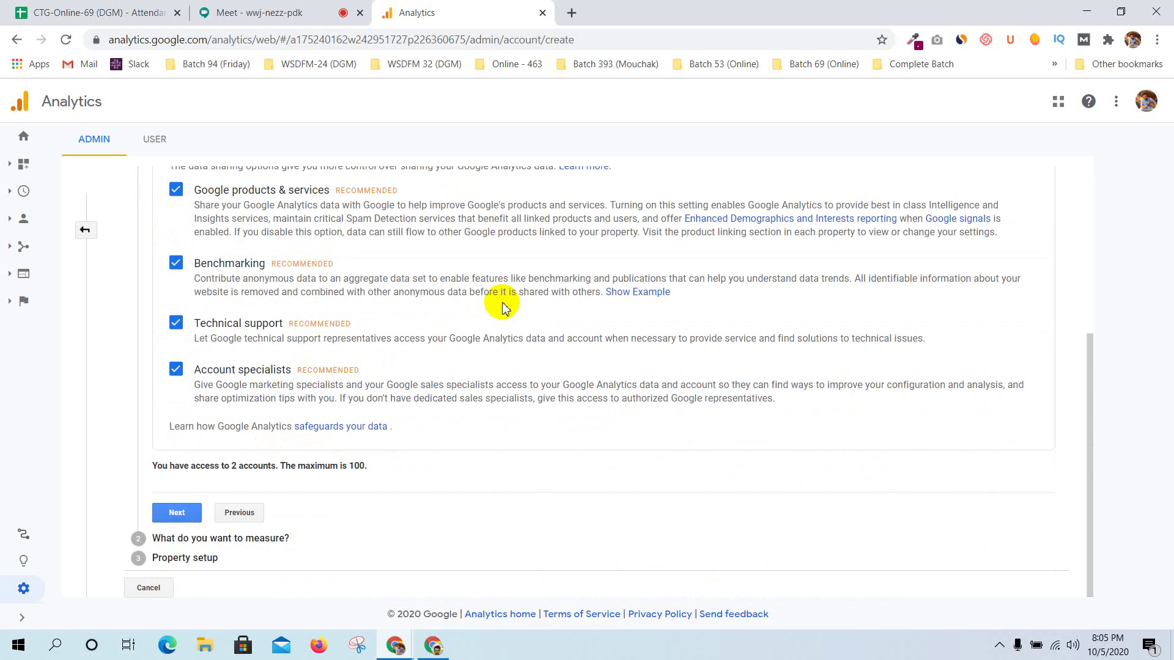
{"action": "left_click", "coordinate": [174, 513]}
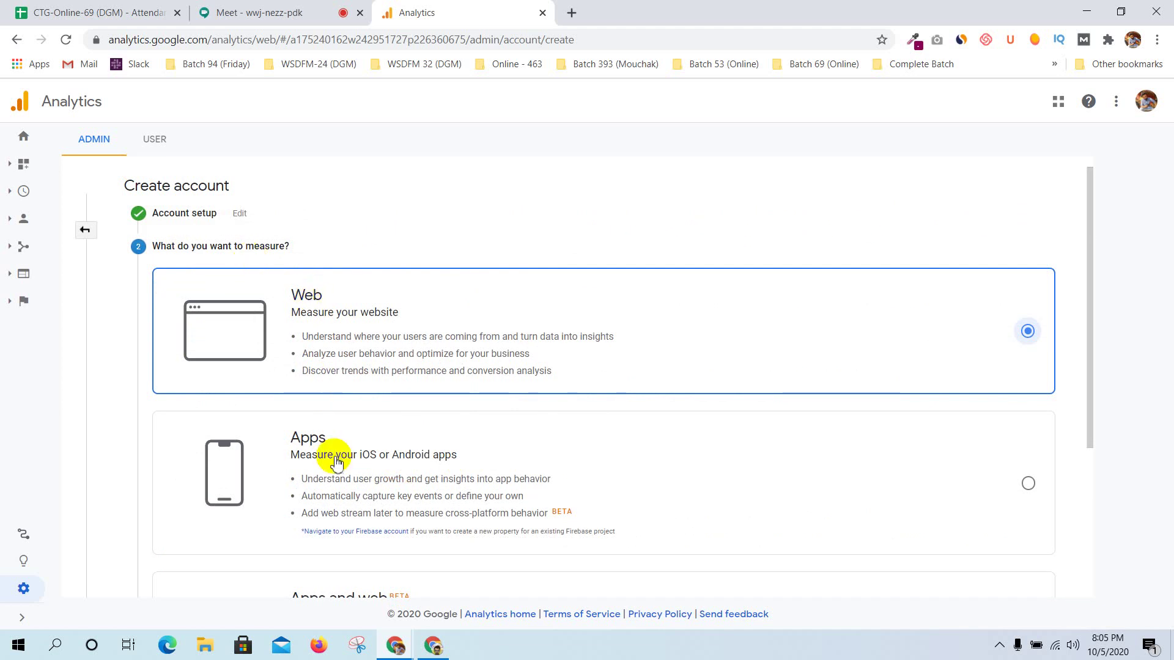
Compare the Web, Apps, and Apps and web options, keep Web as the measurement type, and continue to property setup
{"action": "scroll", "coordinate": [342, 471], "scroll_direction": "down", "scroll_amount": 4}
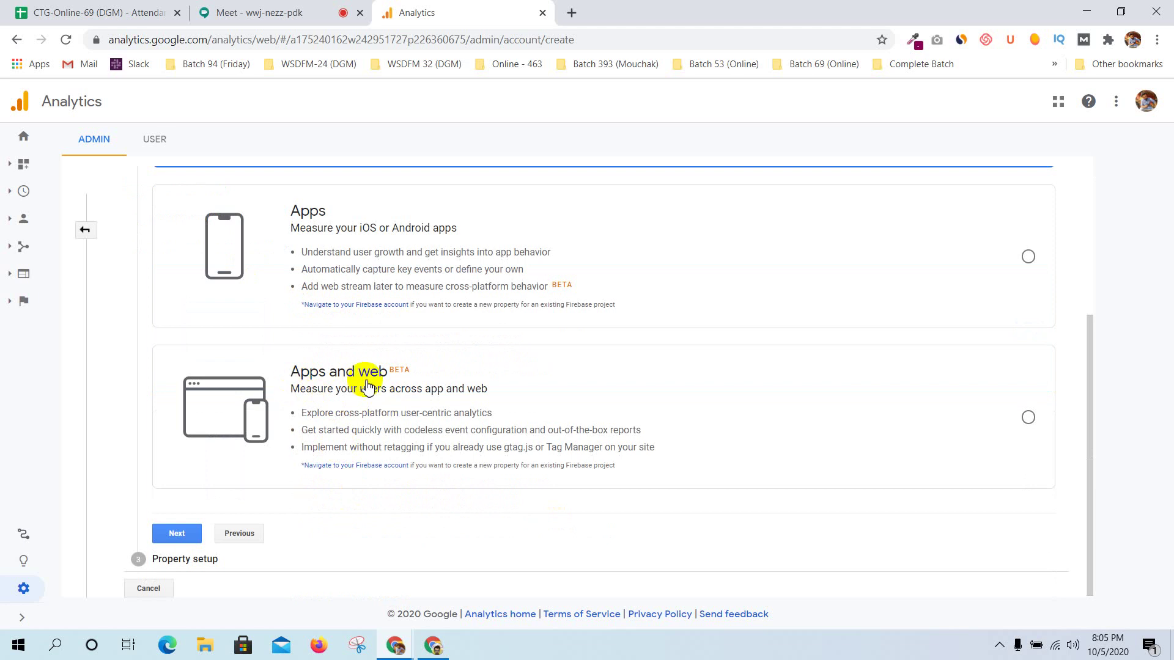
{"action": "scroll", "coordinate": [504, 390], "scroll_direction": "up", "scroll_amount": 2}
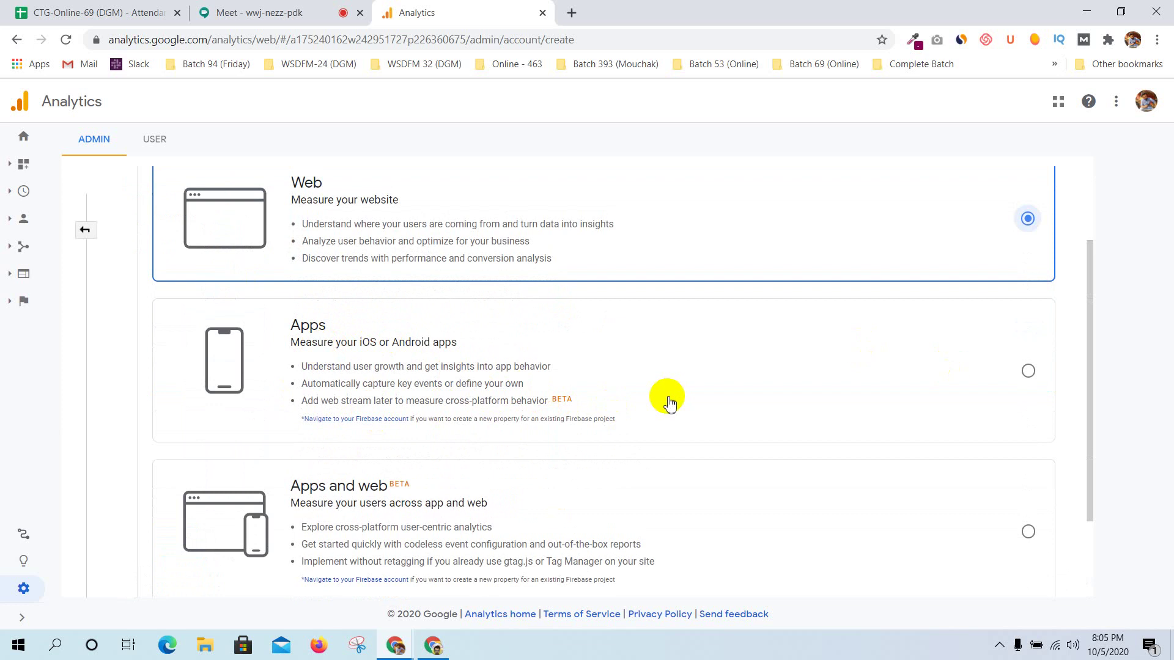
{"action": "scroll", "coordinate": [669, 403], "scroll_direction": "up", "scroll_amount": 2}
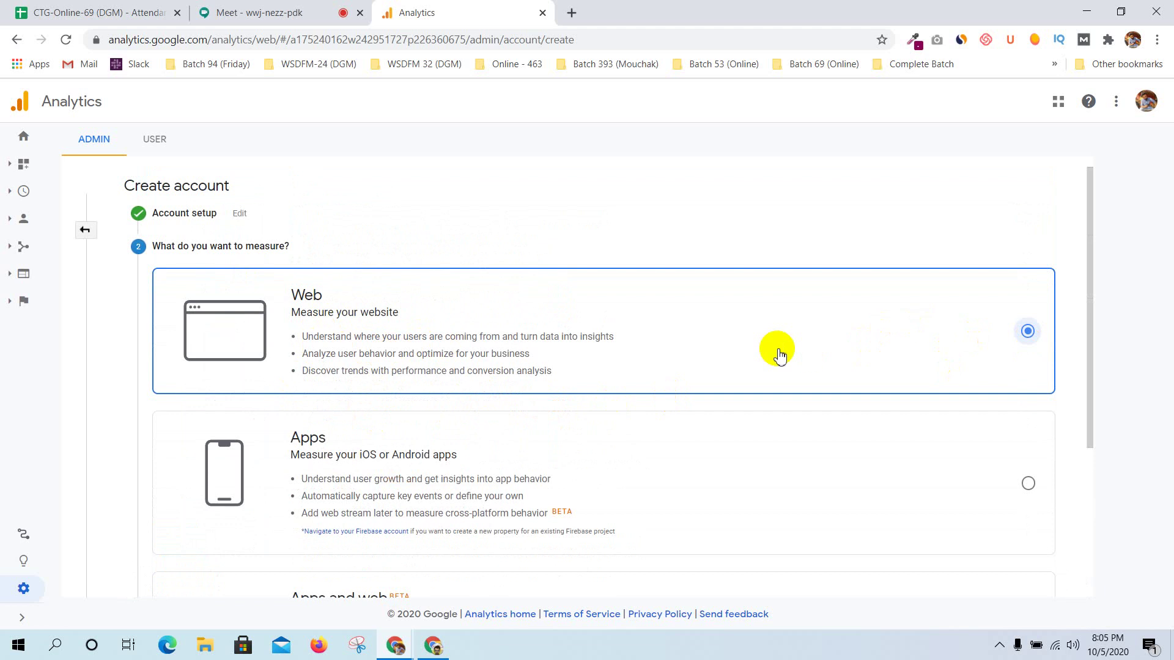
{"action": "scroll", "coordinate": [779, 355], "scroll_direction": "down", "scroll_amount": 4}
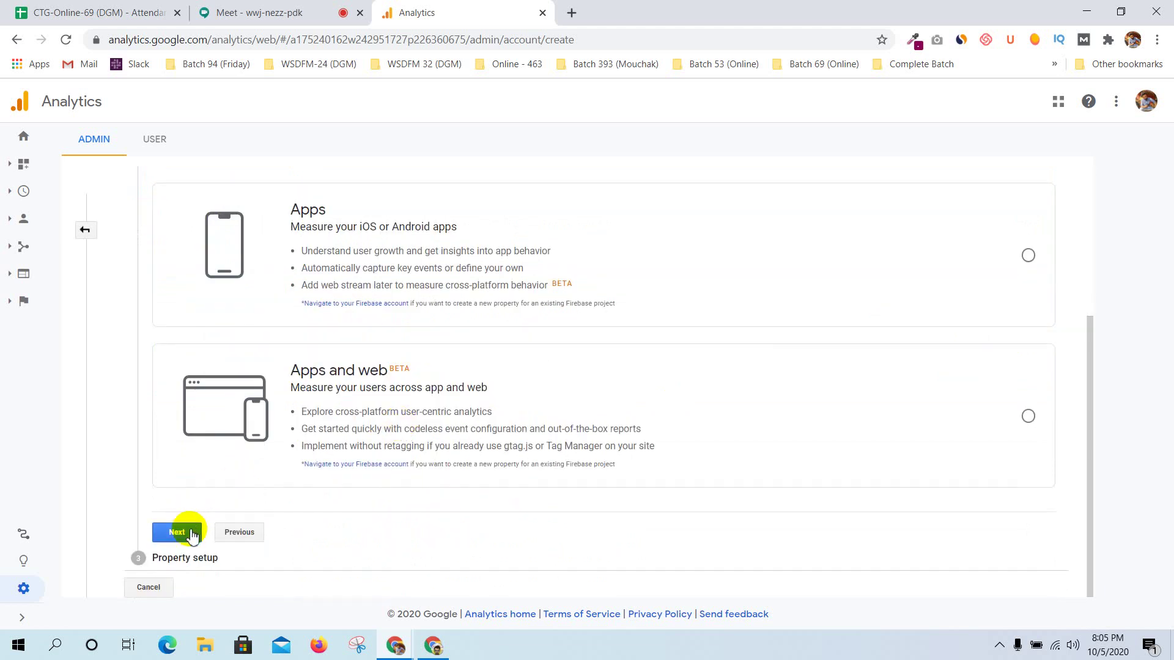
{"action": "left_click", "coordinate": [190, 534]}
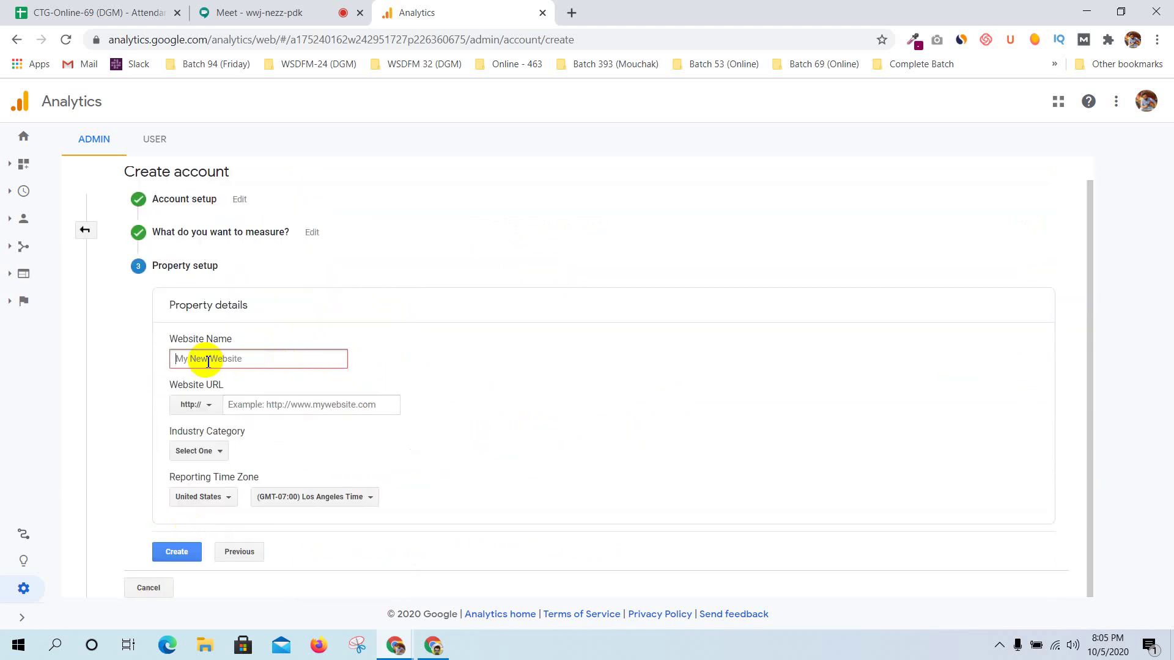
{"action": "type", "text": "Onl"}
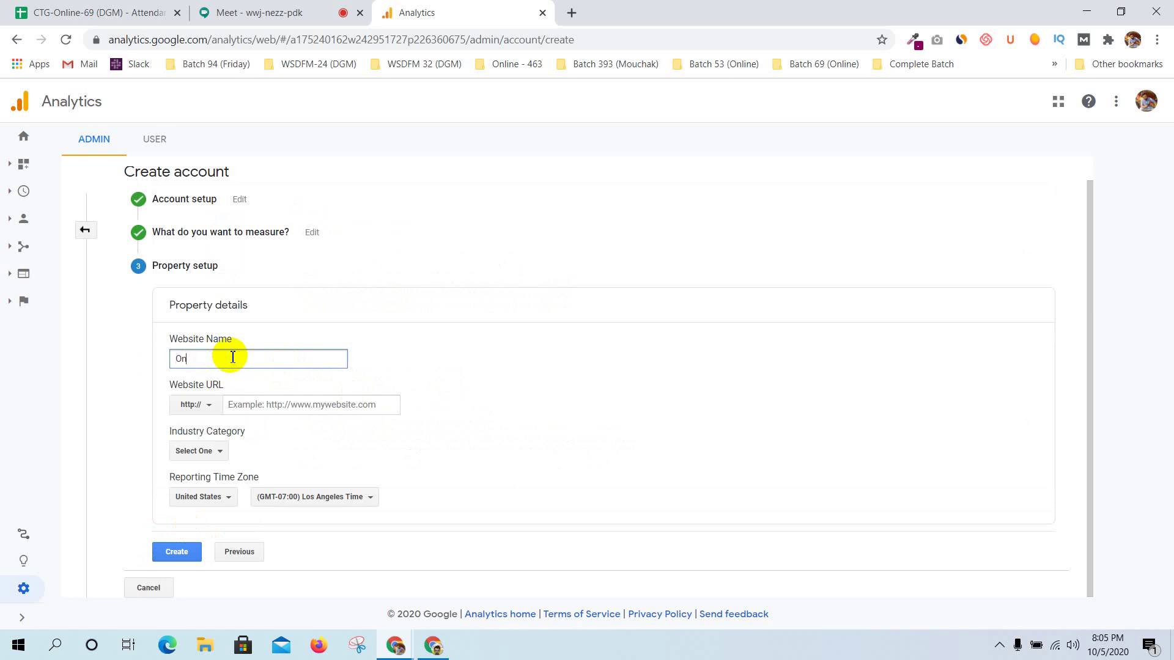
{"action": "type", "text": "ine 69"}
{"action": "left_click", "coordinate": [253, 412]}
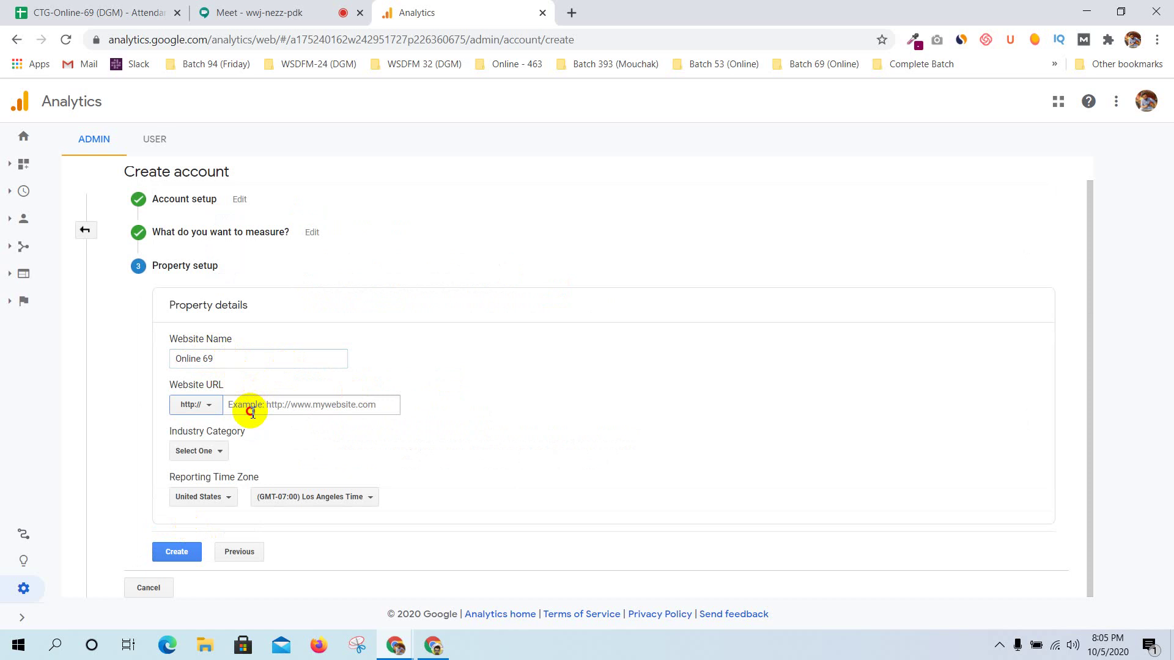
{"action": "left_click", "coordinate": [197, 404]}
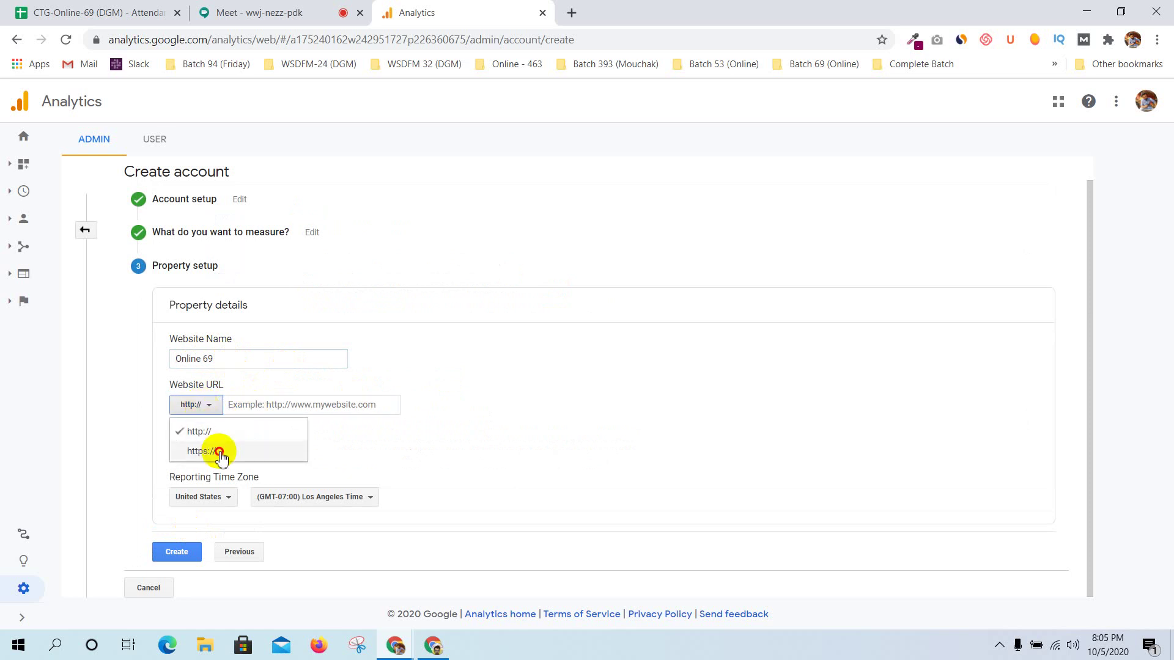
{"action": "left_click", "coordinate": [219, 453]}
Enter online69.com as the website URL of the property
{"action": "left_click", "coordinate": [270, 405]}
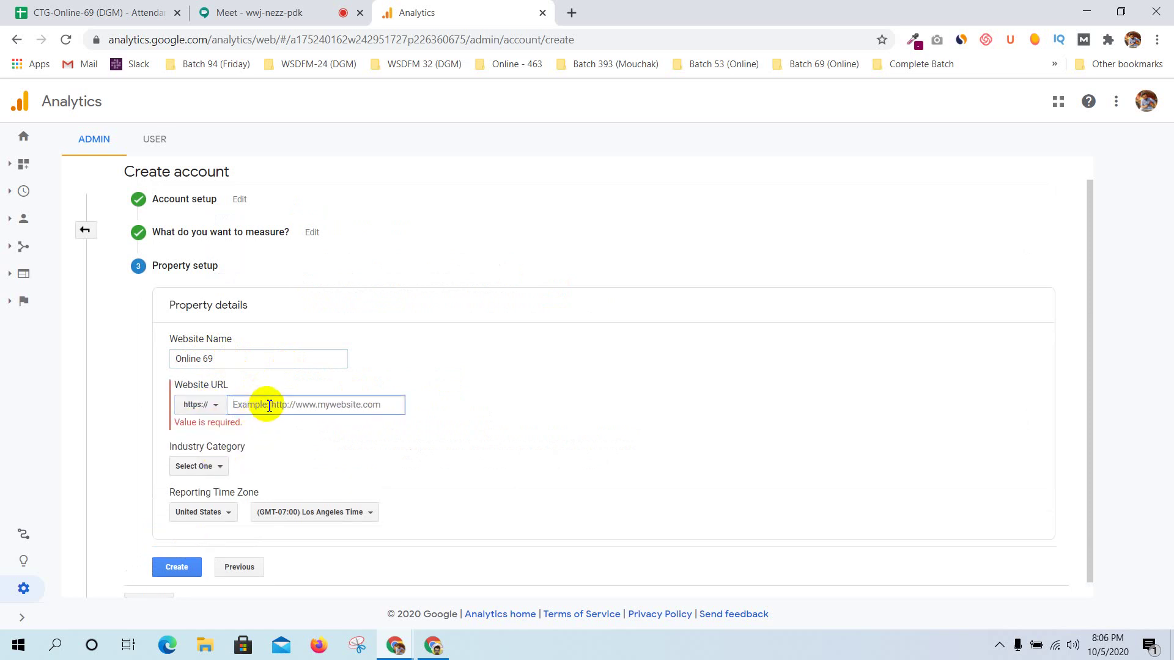
{"action": "type", "text": "onloine"}
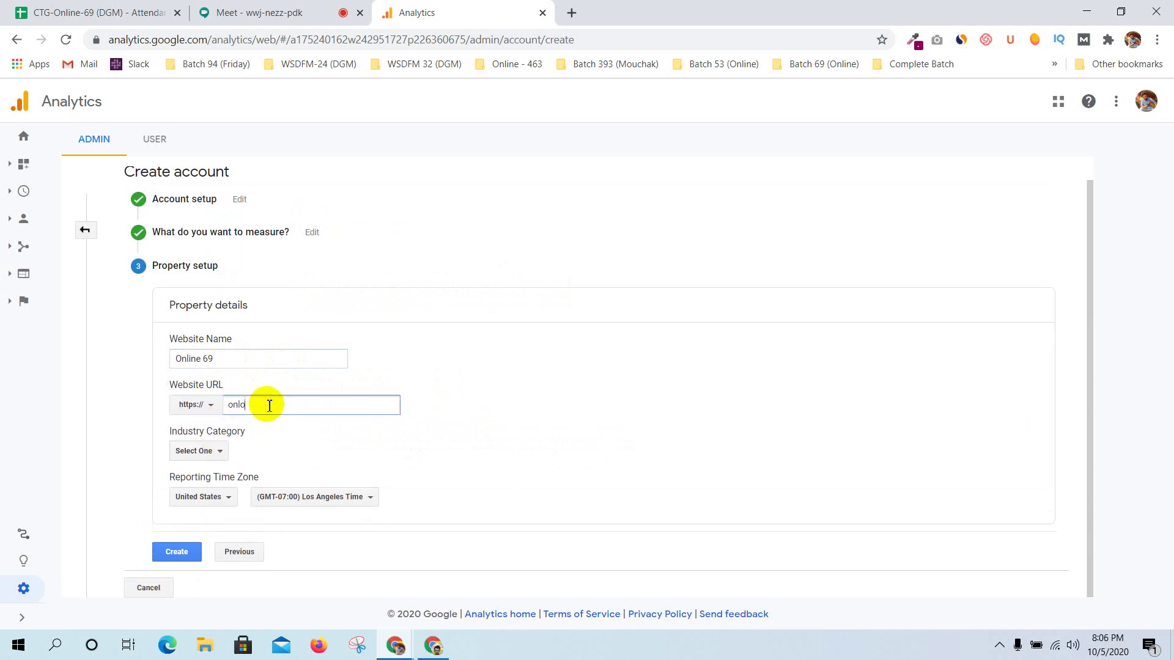
{"action": "key", "text": "BackSpace"}
{"action": "key", "text": "BackSpace"}
{"action": "key", "text": "BackSpace"}
{"action": "key", "text": "BackSpace"}
{"action": "key", "text": "BackSpace"}
{"action": "type", "text": "online69.com"}
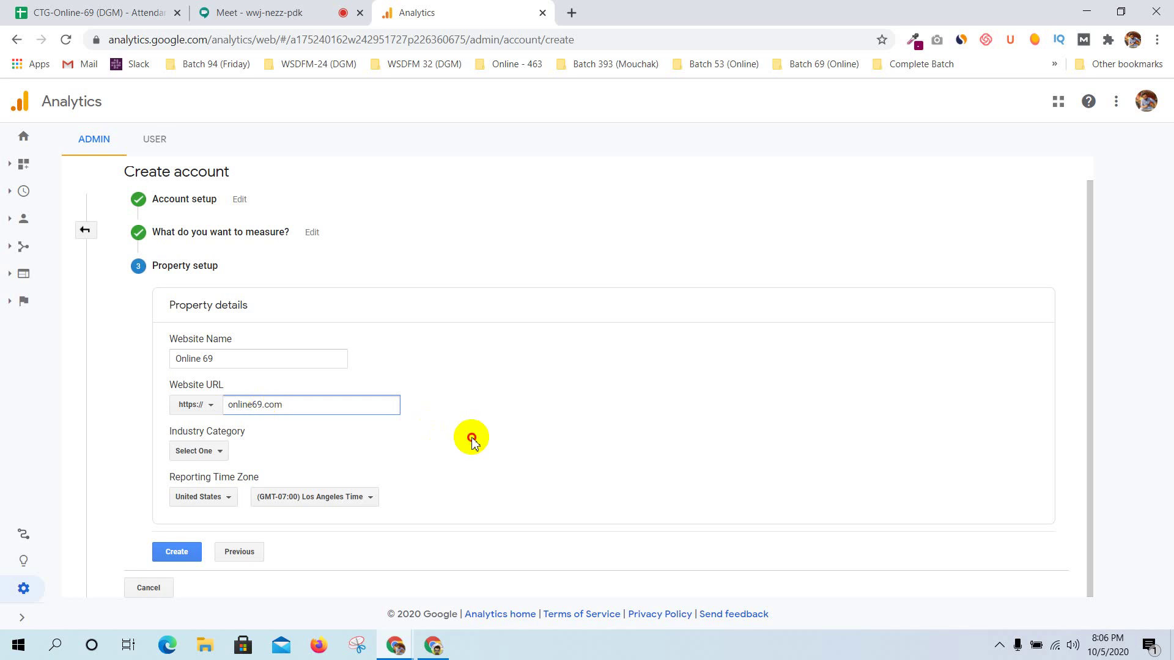
{"action": "left_click", "coordinate": [466, 438]}
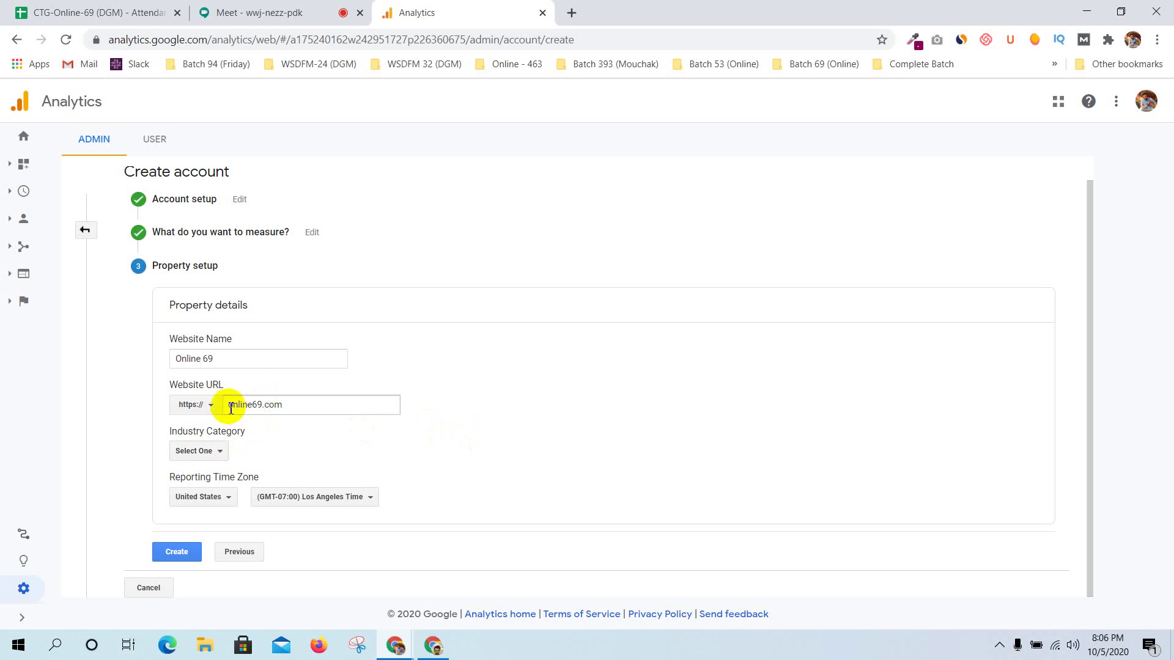
Look through the available industry categories and set the property's industry category to Other
{"action": "left_click", "coordinate": [204, 455]}
{"action": "scroll", "coordinate": [240, 395], "scroll_direction": "down", "scroll_amount": 5}
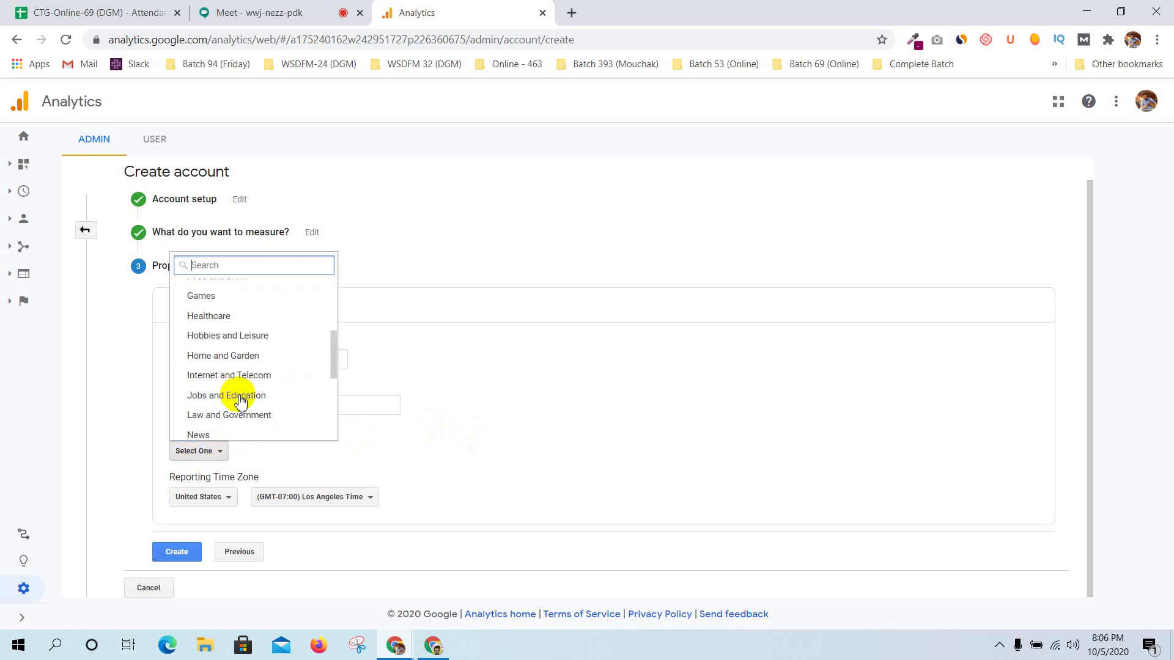
{"action": "scroll", "coordinate": [241, 402], "scroll_direction": "up", "scroll_amount": 5}
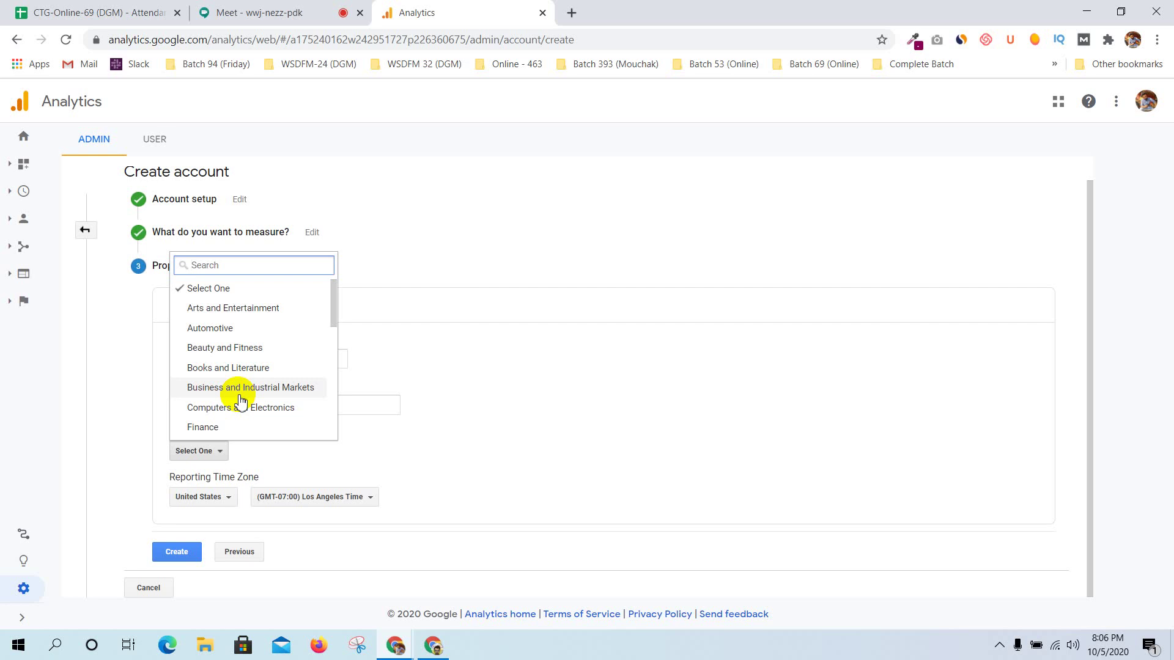
{"action": "scroll", "coordinate": [240, 401], "scroll_direction": "down", "scroll_amount": 5}
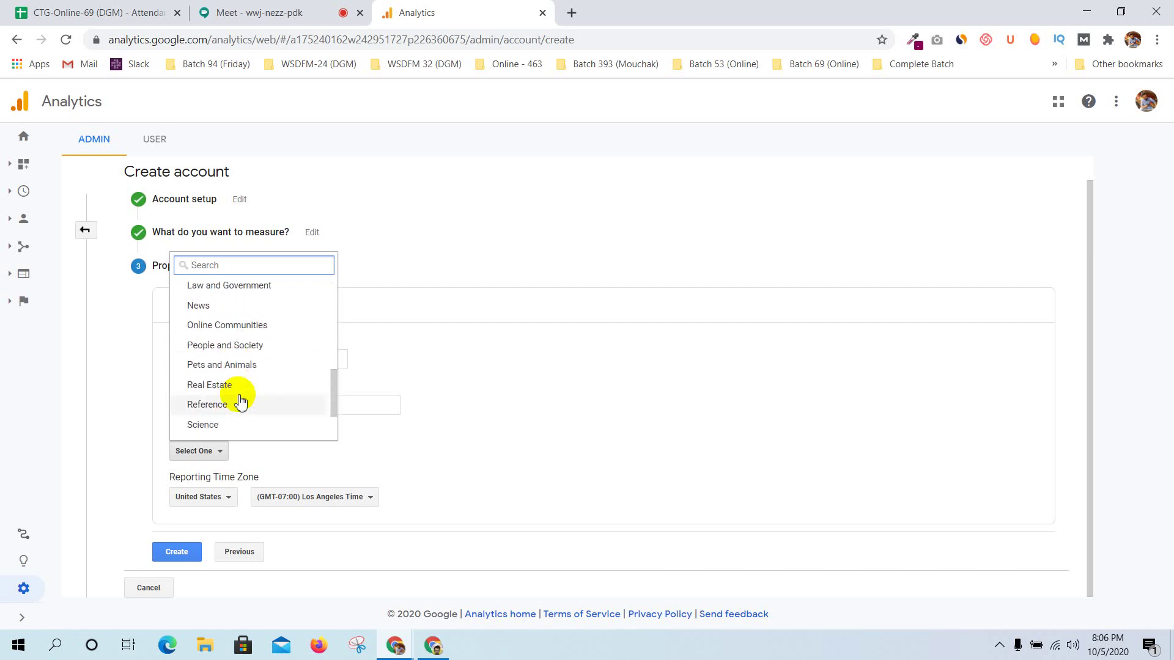
{"action": "scroll", "coordinate": [241, 400], "scroll_direction": "up", "scroll_amount": 5}
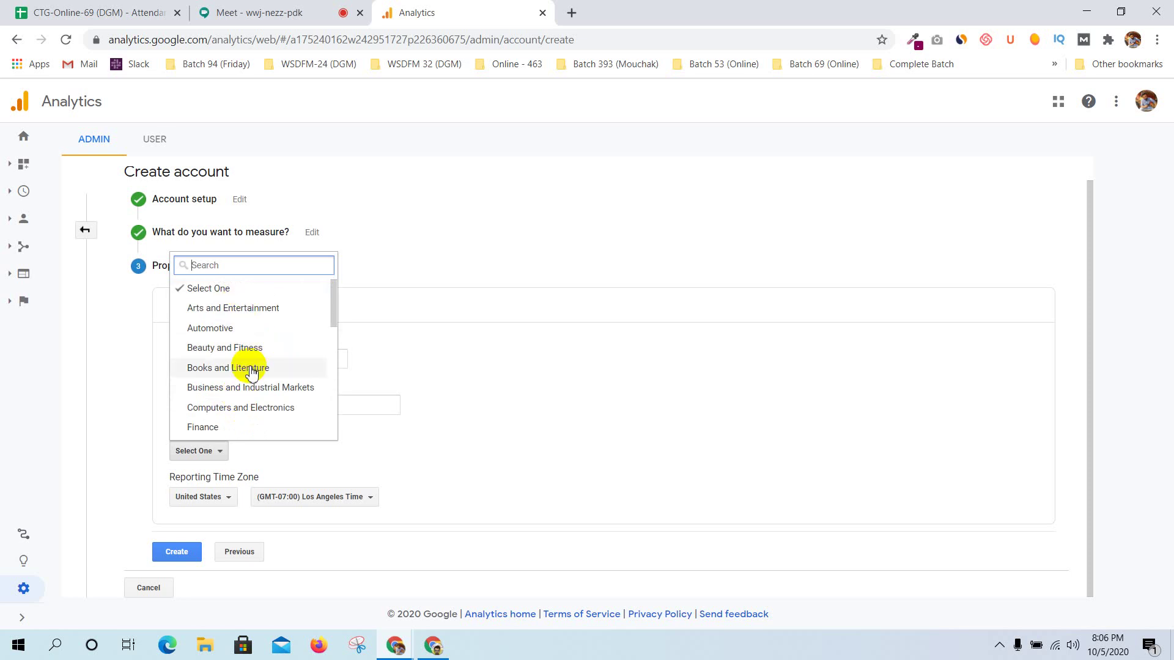
{"action": "scroll", "coordinate": [252, 371], "scroll_direction": "down", "scroll_amount": 3}
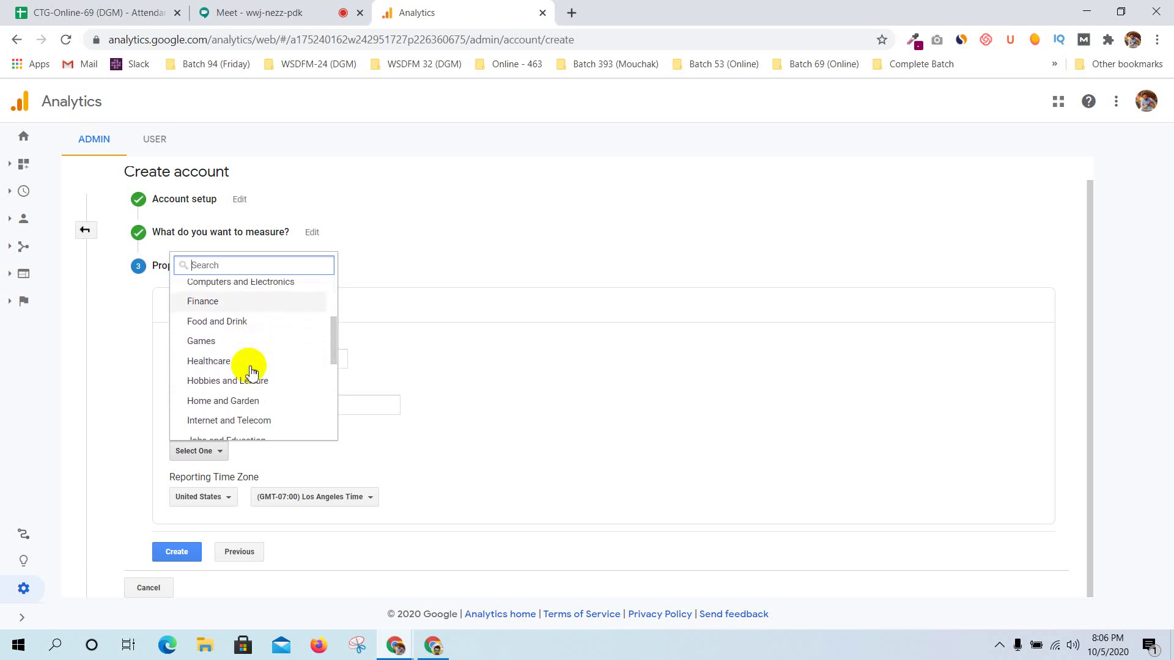
{"action": "scroll", "coordinate": [252, 371], "scroll_direction": "down", "scroll_amount": 4}
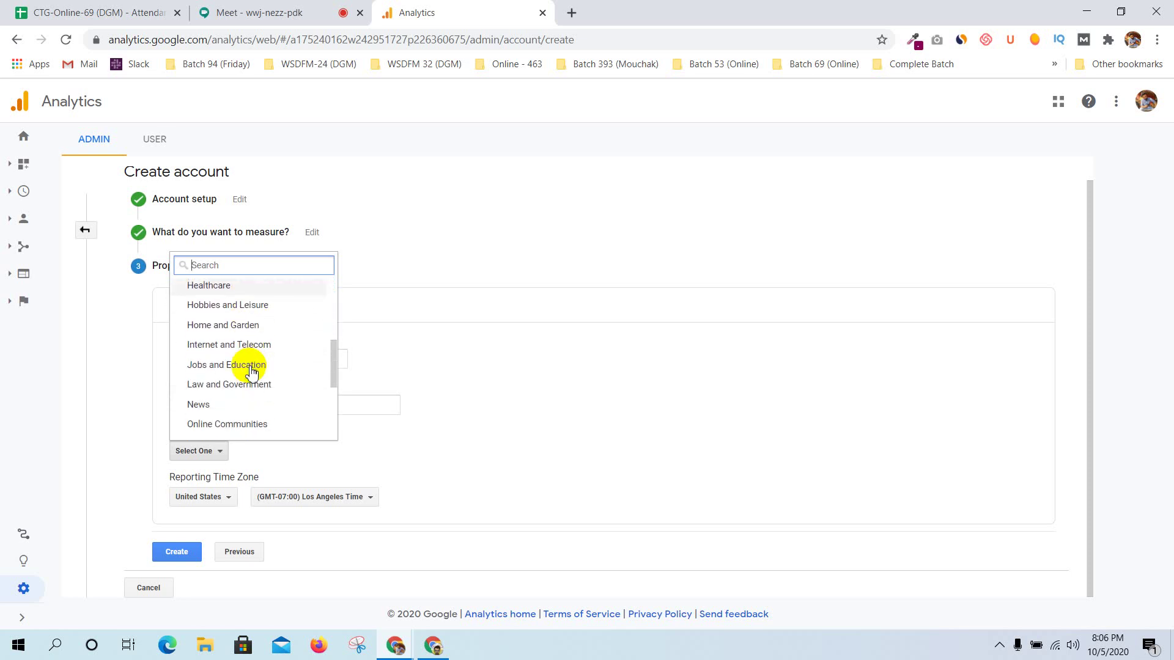
{"action": "scroll", "coordinate": [252, 367], "scroll_direction": "up", "scroll_amount": 2}
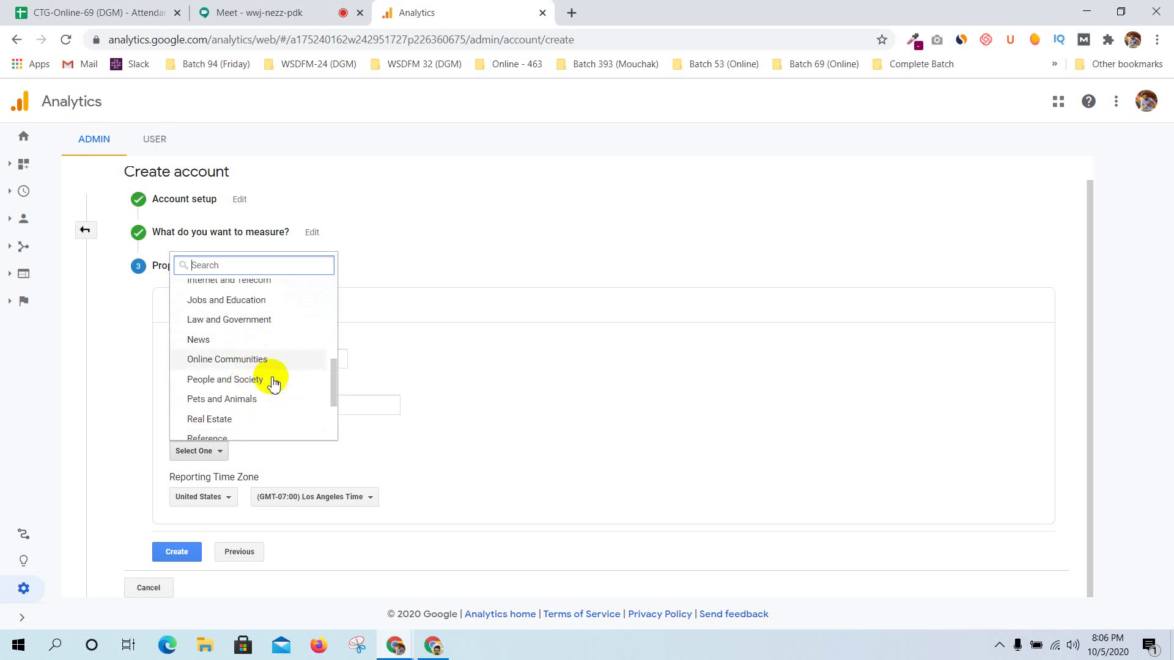
{"action": "scroll", "coordinate": [258, 367], "scroll_direction": "down", "scroll_amount": 3}
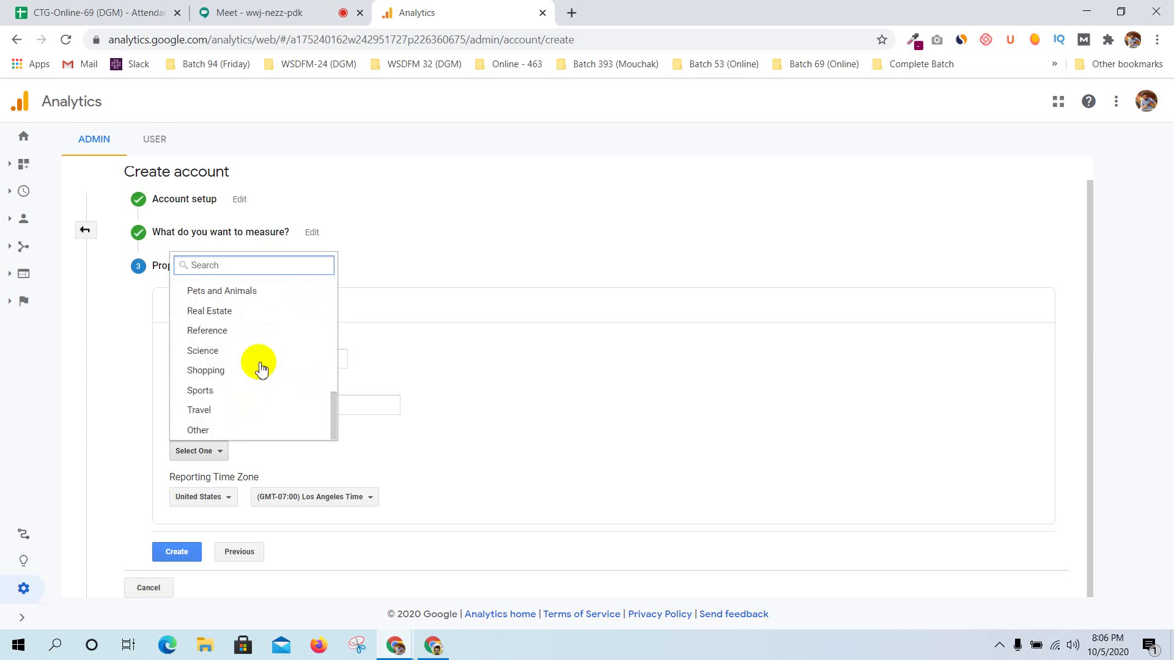
{"action": "scroll", "coordinate": [262, 367], "scroll_direction": "up", "scroll_amount": 4}
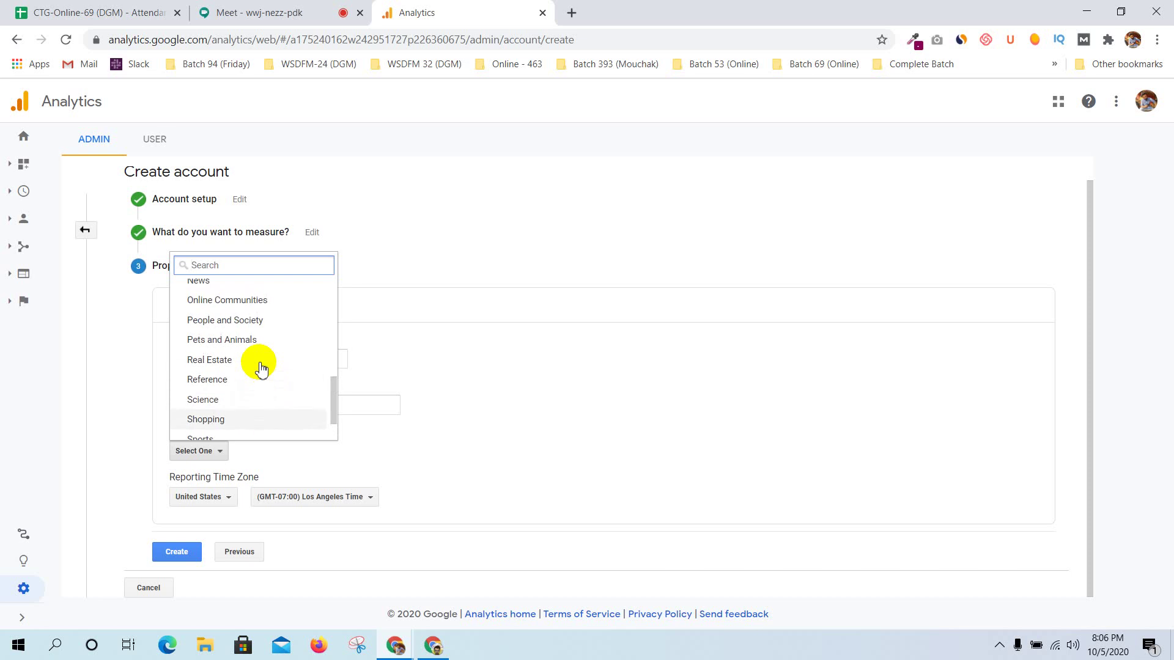
{"action": "scroll", "coordinate": [261, 367], "scroll_direction": "up", "scroll_amount": 1}
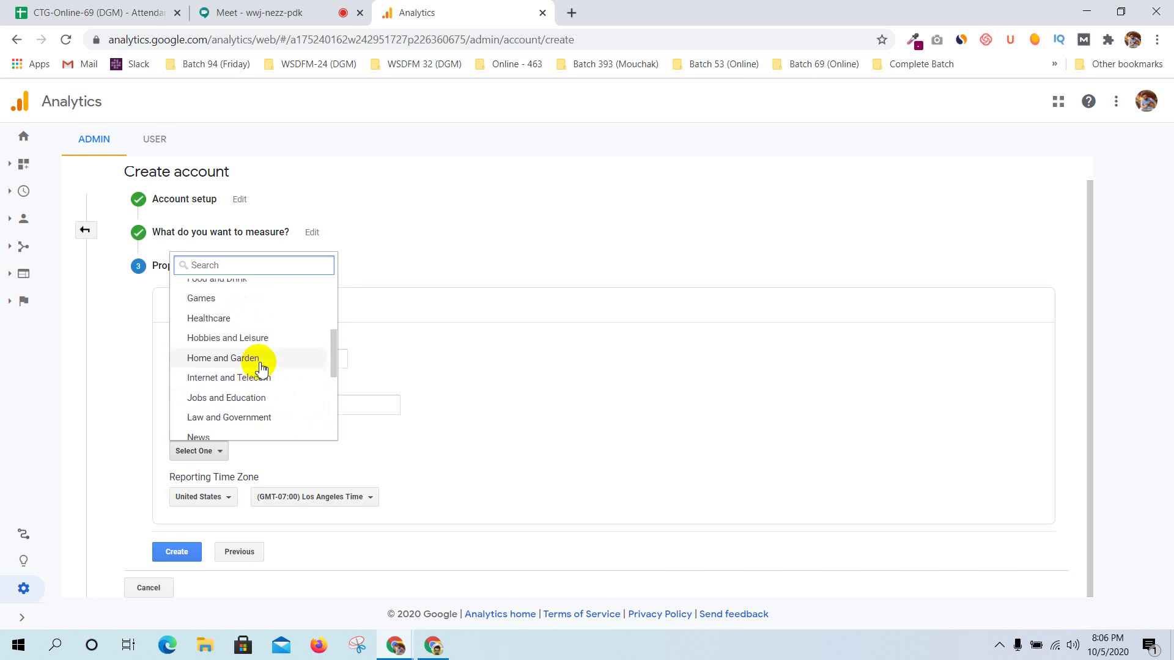
{"action": "scroll", "coordinate": [261, 368], "scroll_direction": "up", "scroll_amount": 1}
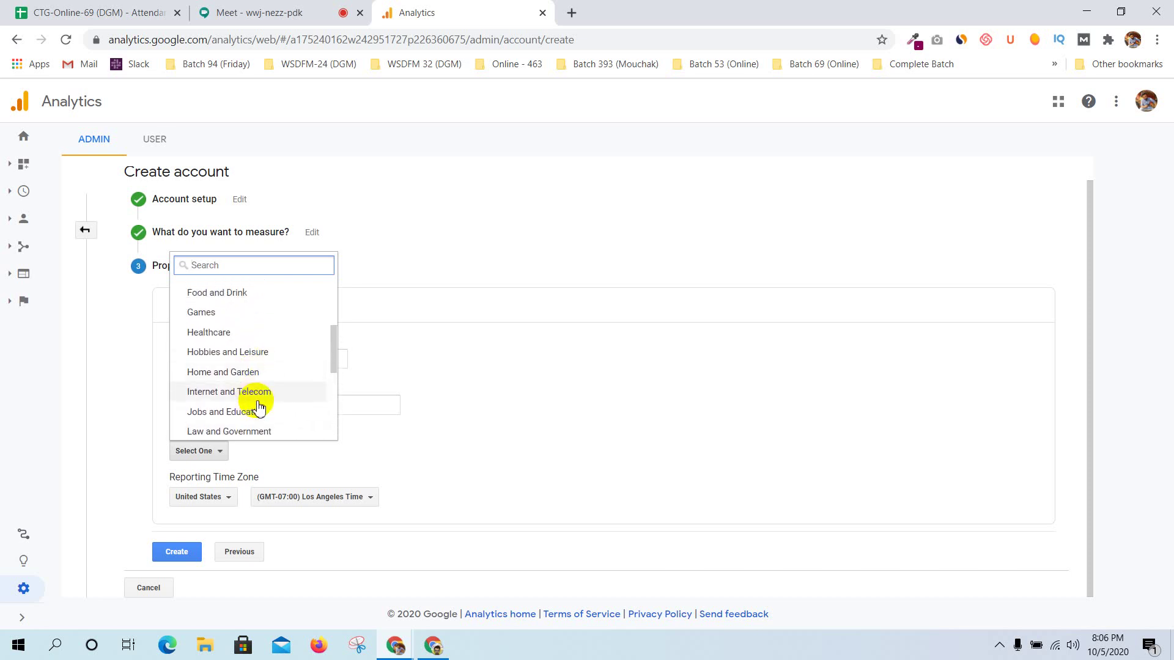
{"action": "scroll", "coordinate": [265, 374], "scroll_direction": "up", "scroll_amount": 1}
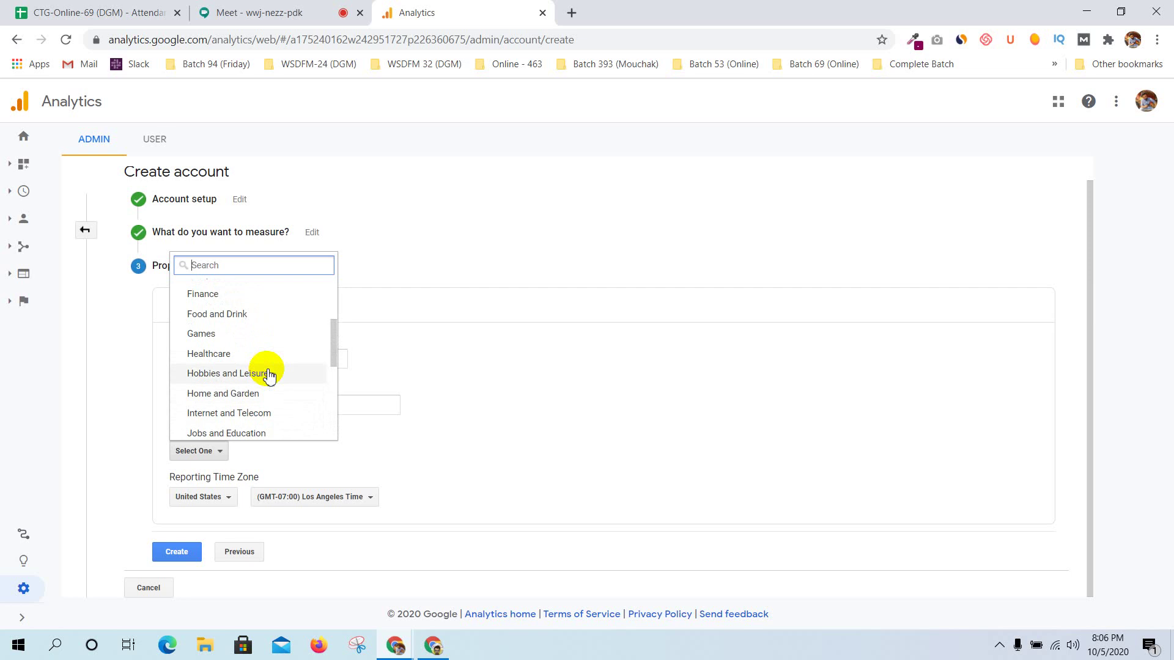
{"action": "scroll", "coordinate": [269, 376], "scroll_direction": "up", "scroll_amount": 3}
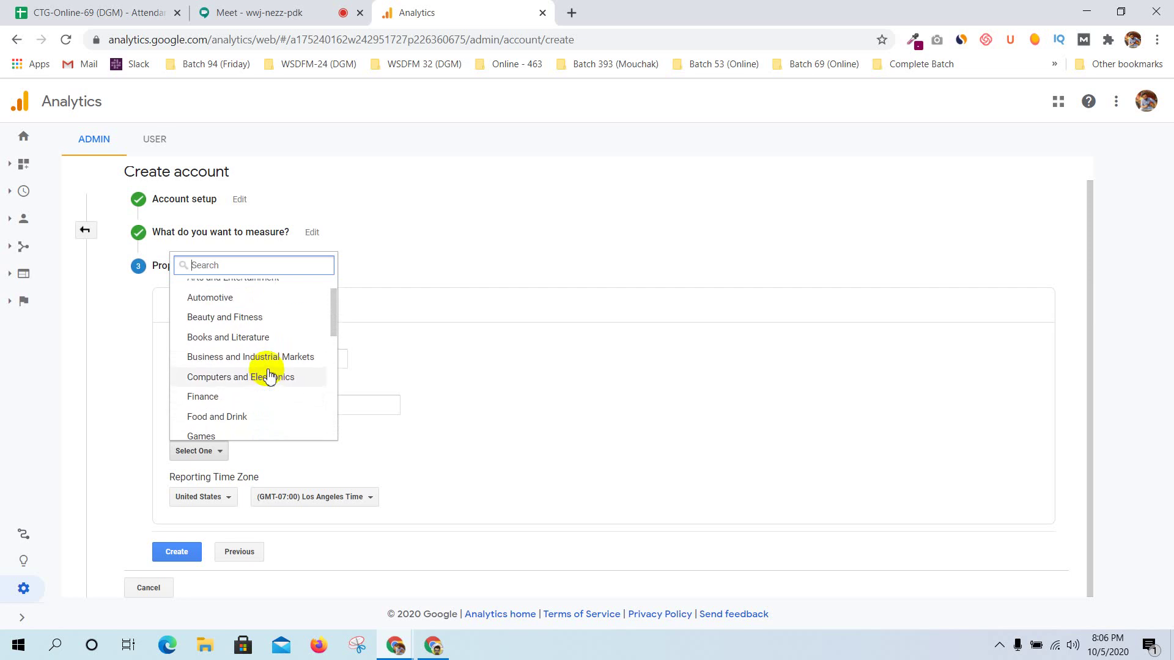
{"action": "scroll", "coordinate": [269, 375], "scroll_direction": "up", "scroll_amount": 1}
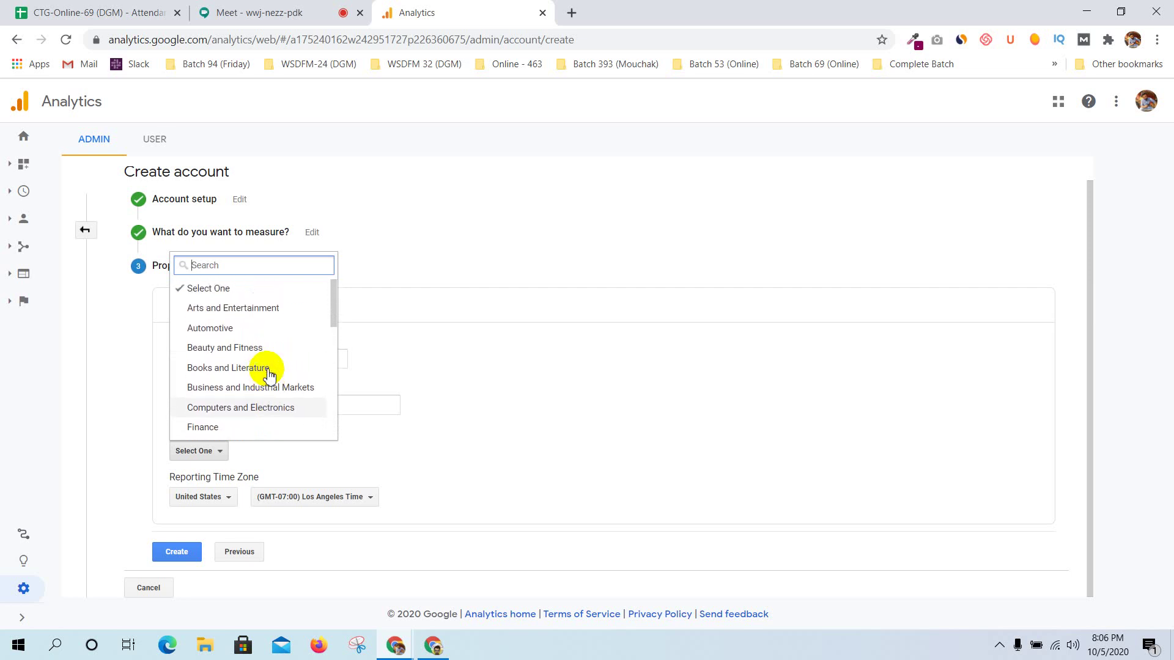
{"action": "scroll", "coordinate": [269, 374], "scroll_direction": "down", "scroll_amount": 10}
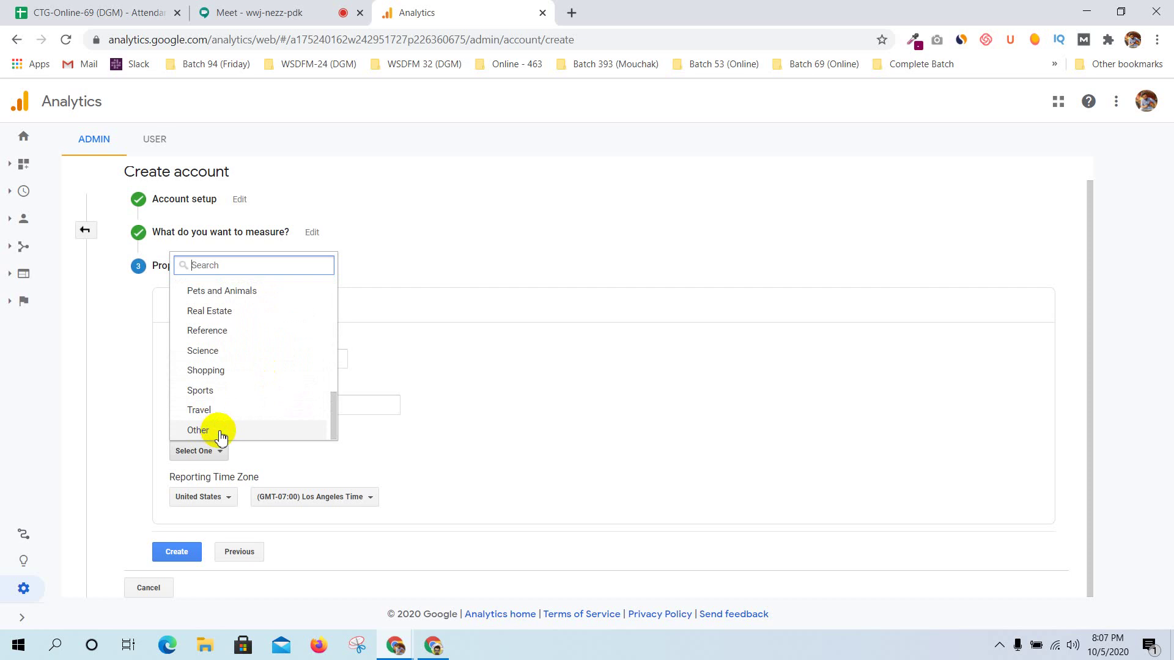
{"action": "left_click", "coordinate": [216, 428]}
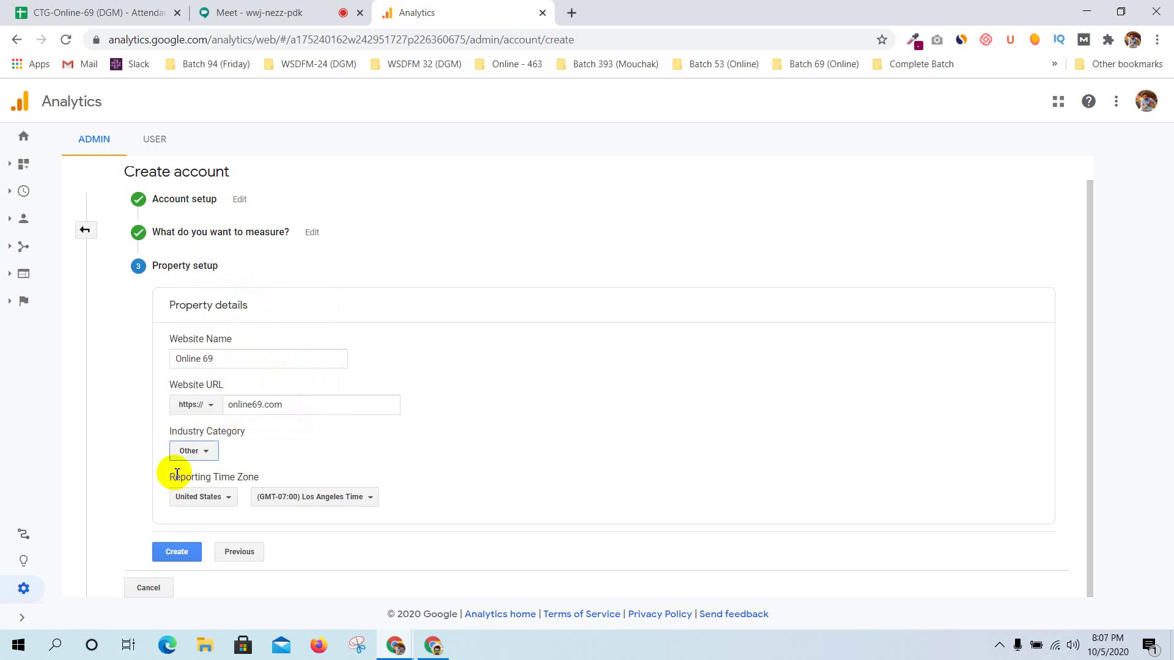
Review the industry category options once more, keeping Other as the selection
{"action": "left_click", "coordinate": [197, 451]}
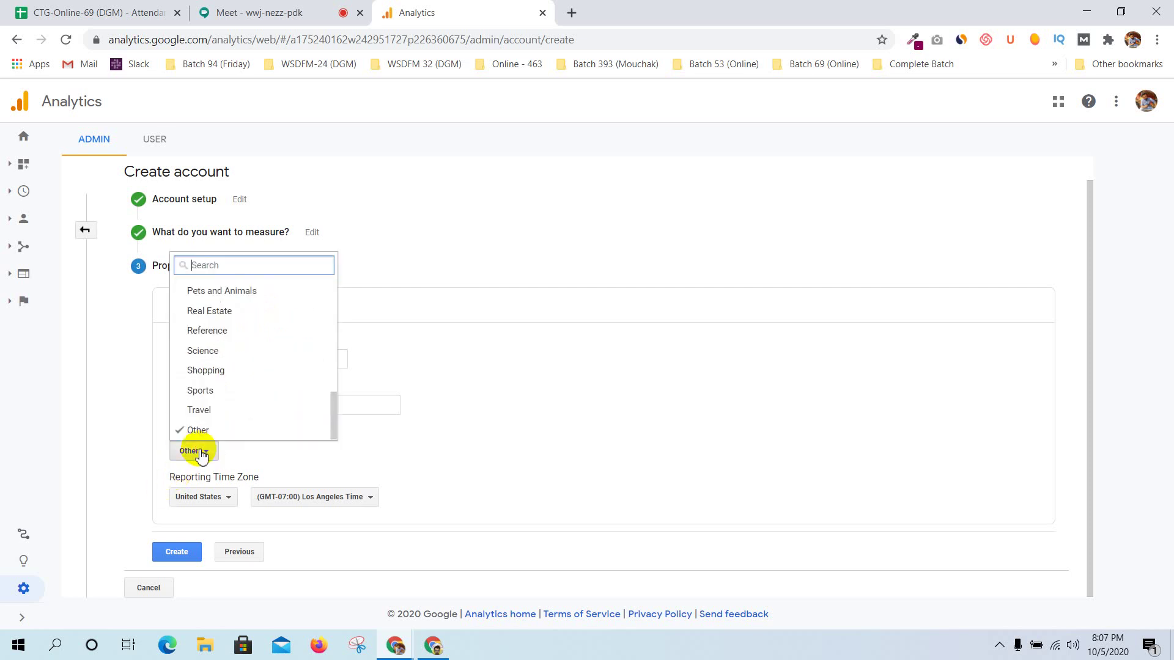
{"action": "scroll", "coordinate": [244, 341], "scroll_direction": "up", "scroll_amount": 10}
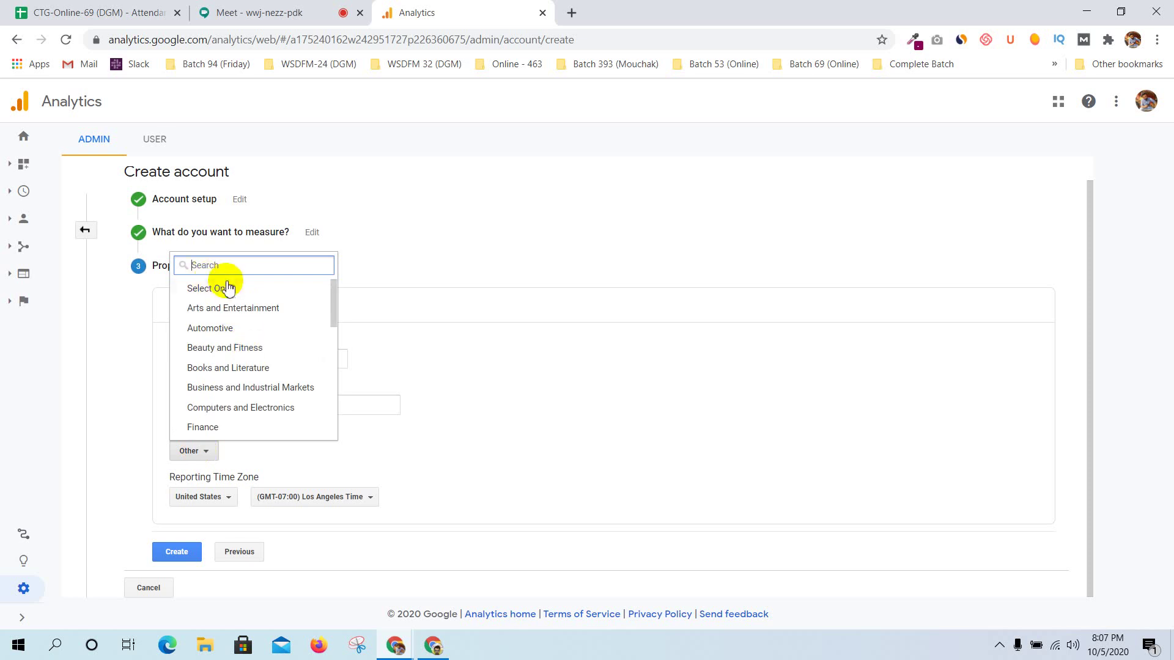
{"action": "left_click", "coordinate": [116, 349]}
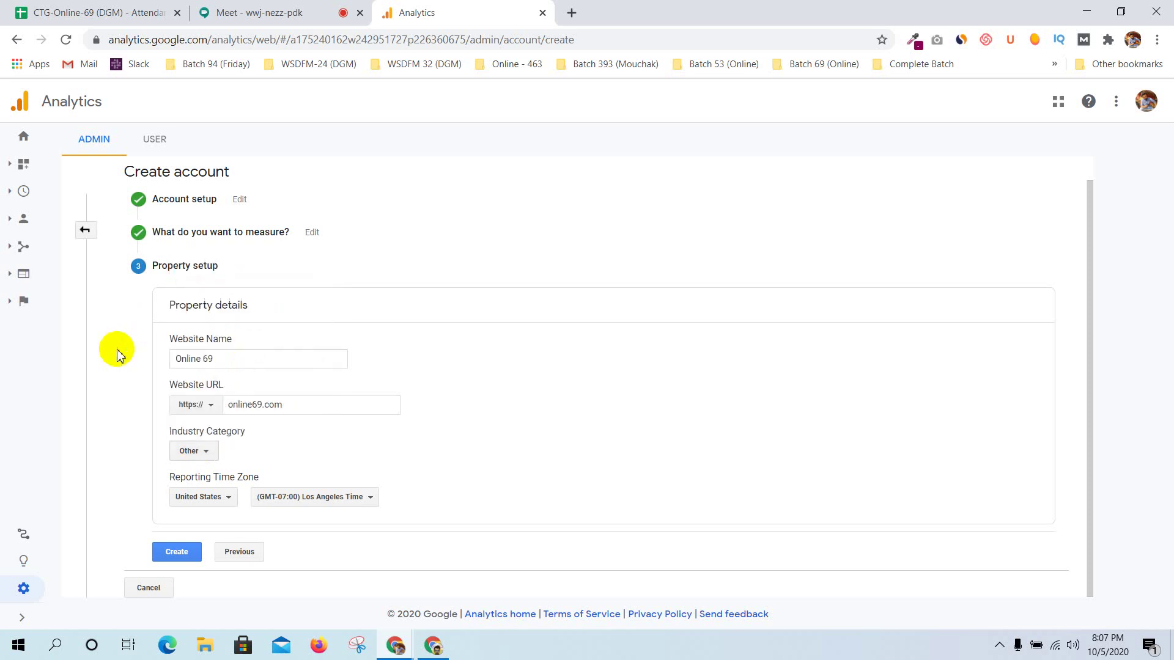
{"action": "left_click", "coordinate": [200, 456]}
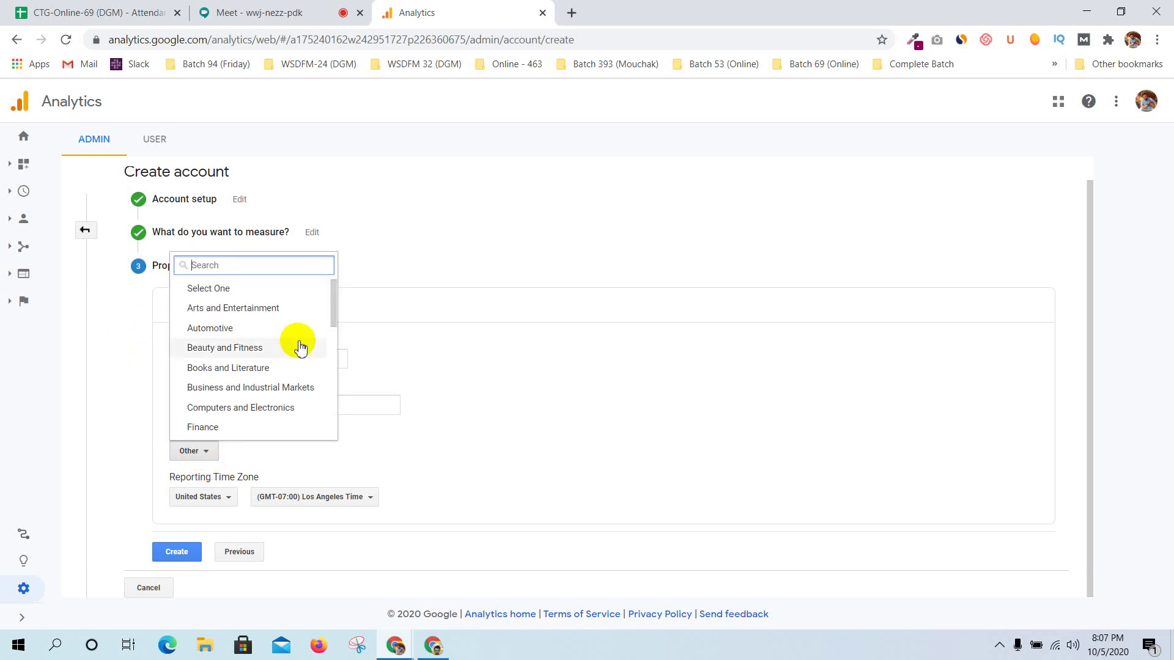
{"action": "scroll", "coordinate": [298, 344], "scroll_direction": "down", "scroll_amount": 10}
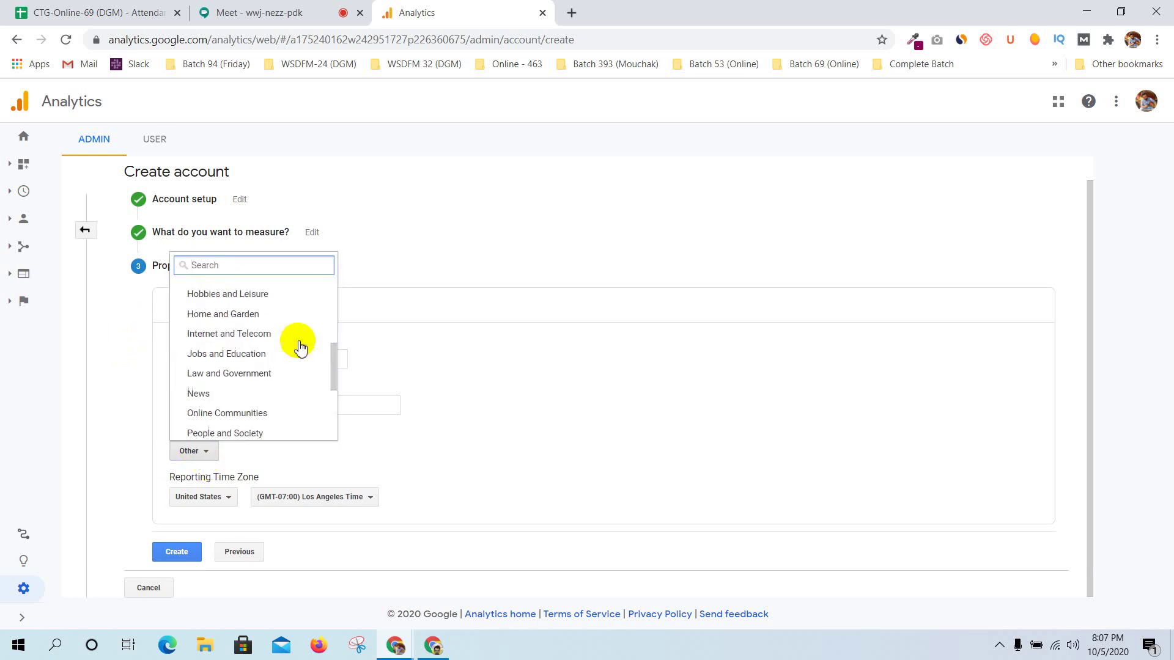
{"action": "left_click", "coordinate": [97, 409]}
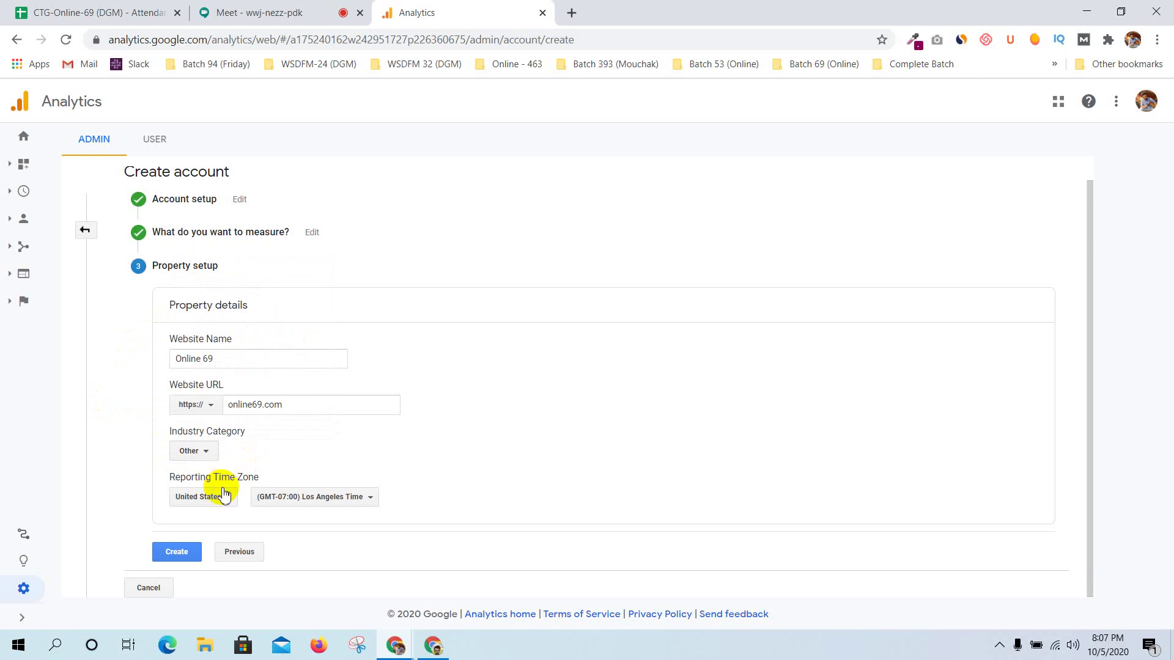
Set the country of the property's reporting time zone to Bangladesh
{"action": "left_click", "coordinate": [203, 497]}
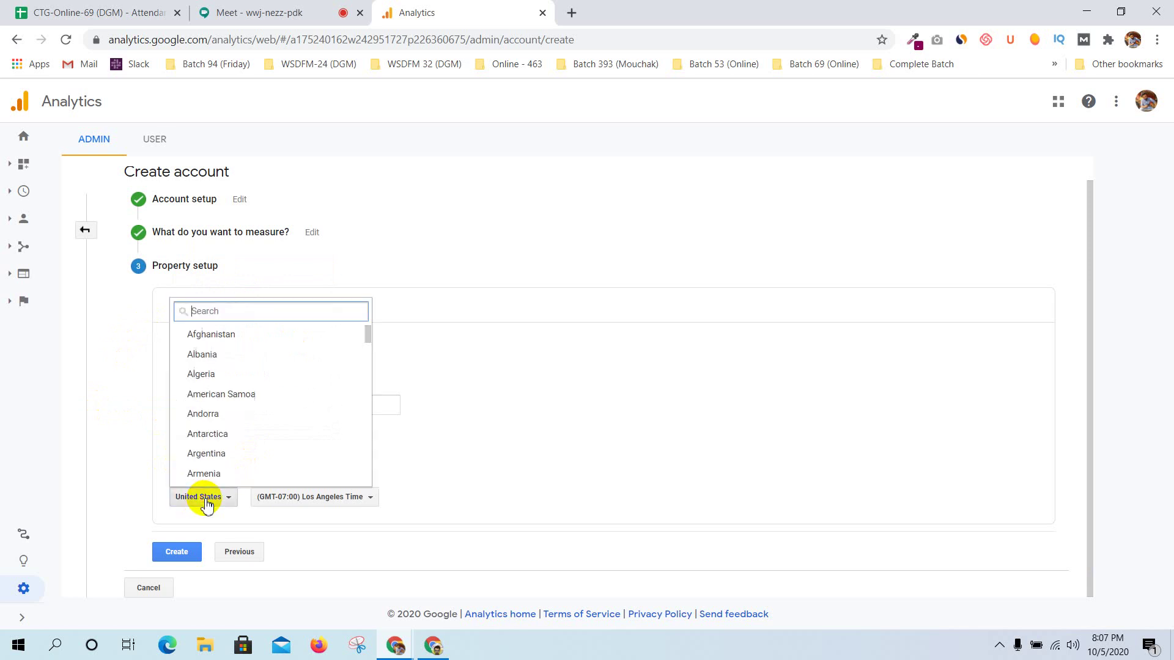
{"action": "left_click", "coordinate": [104, 461]}
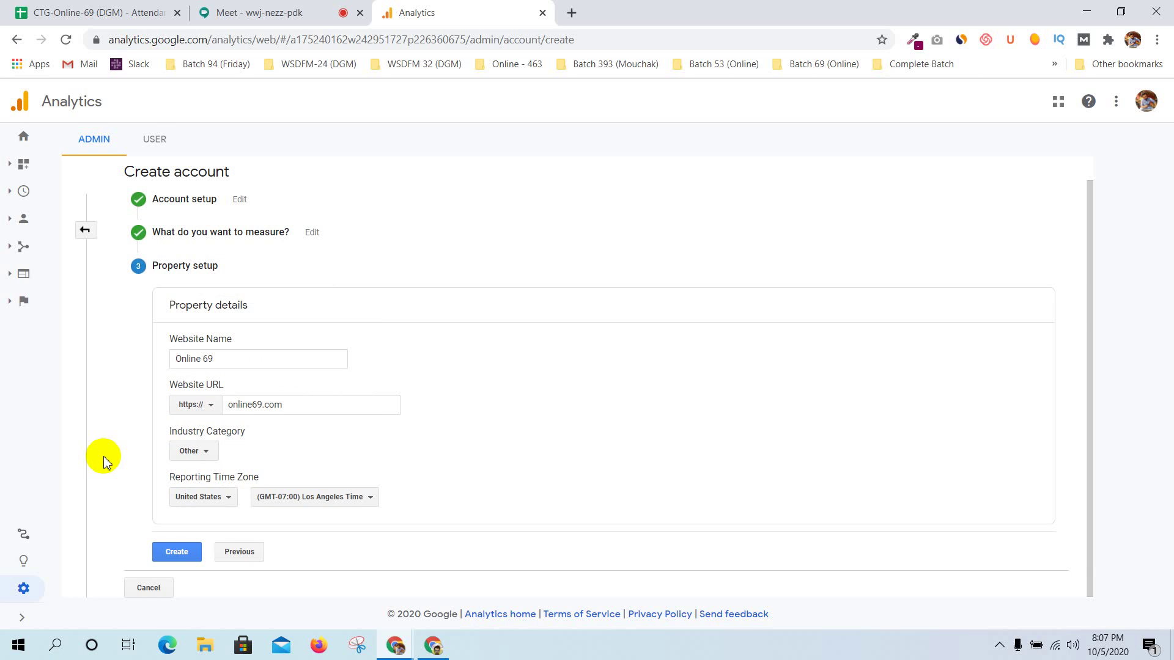
{"action": "left_click", "coordinate": [192, 498]}
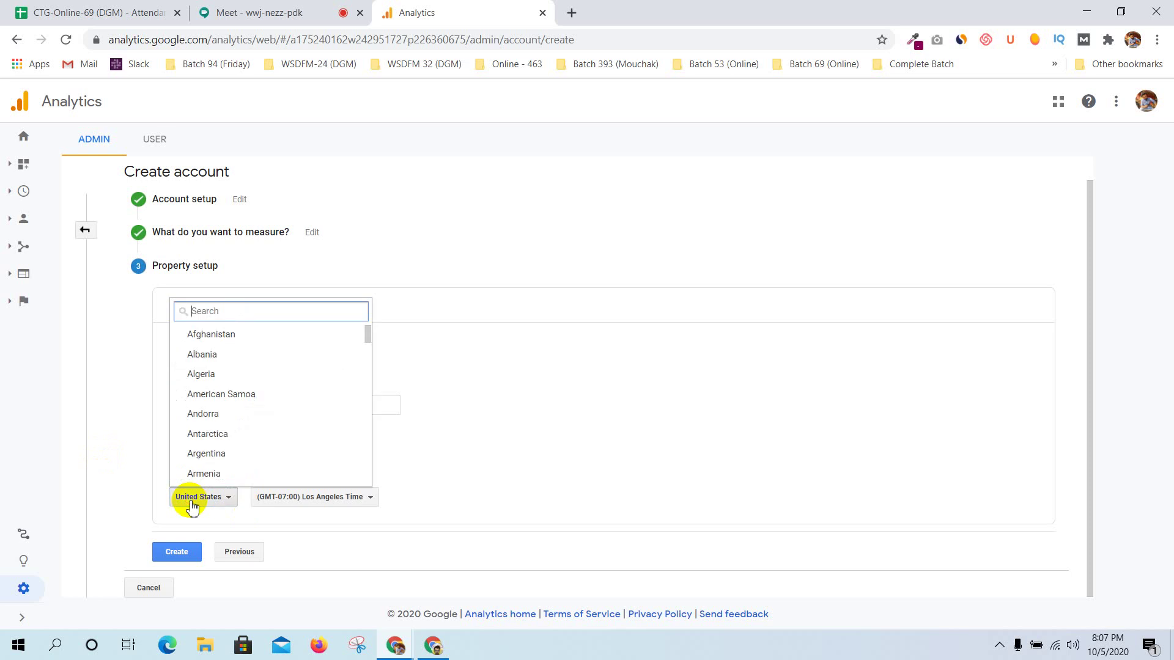
{"action": "type", "text": "banglade"}
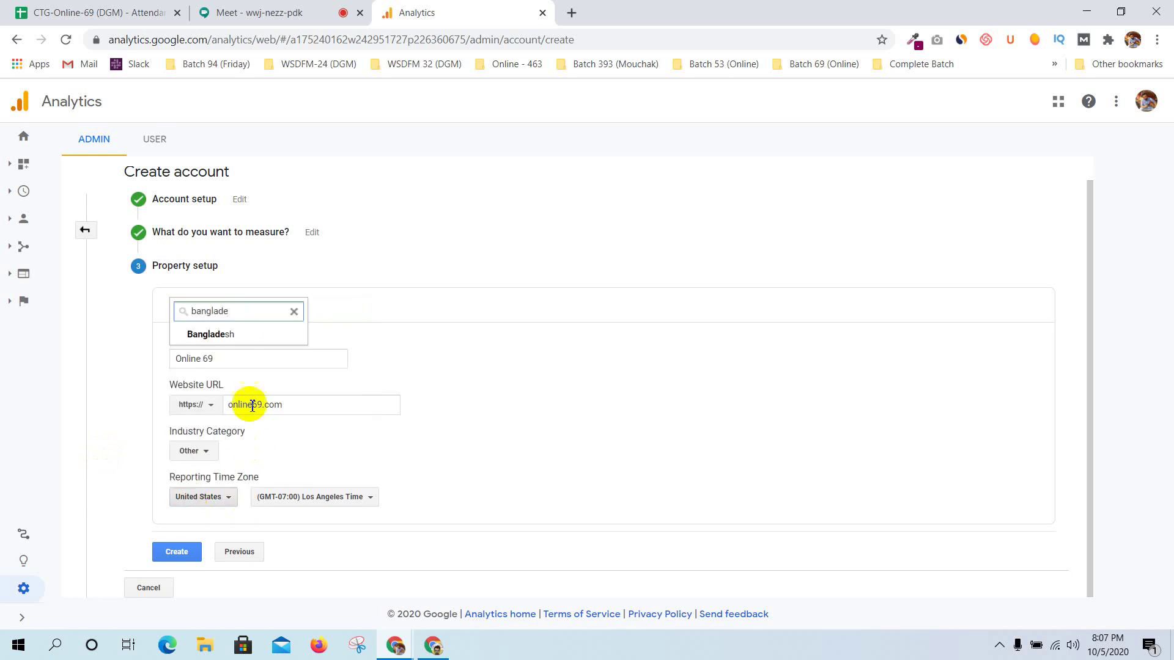
{"action": "left_click", "coordinate": [242, 337]}
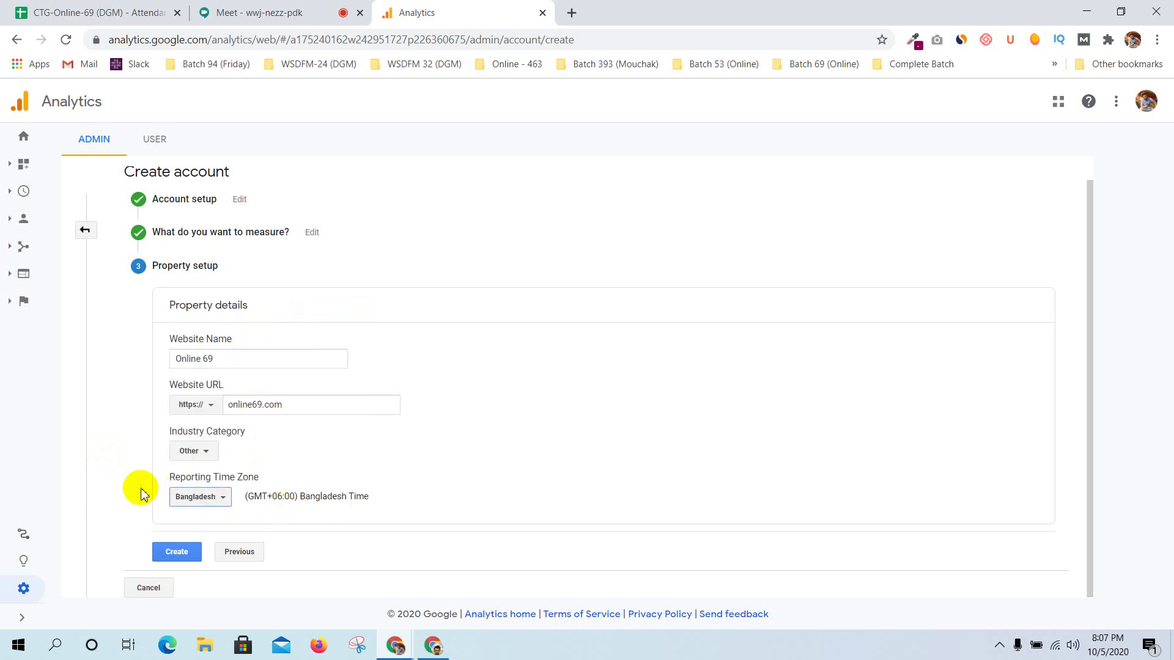
Create the account and accept the Terms of Service, including the GDPR Data Processing Terms and the Measurement Controller-Controller Data Protection Terms
{"action": "left_click", "coordinate": [172, 562]}
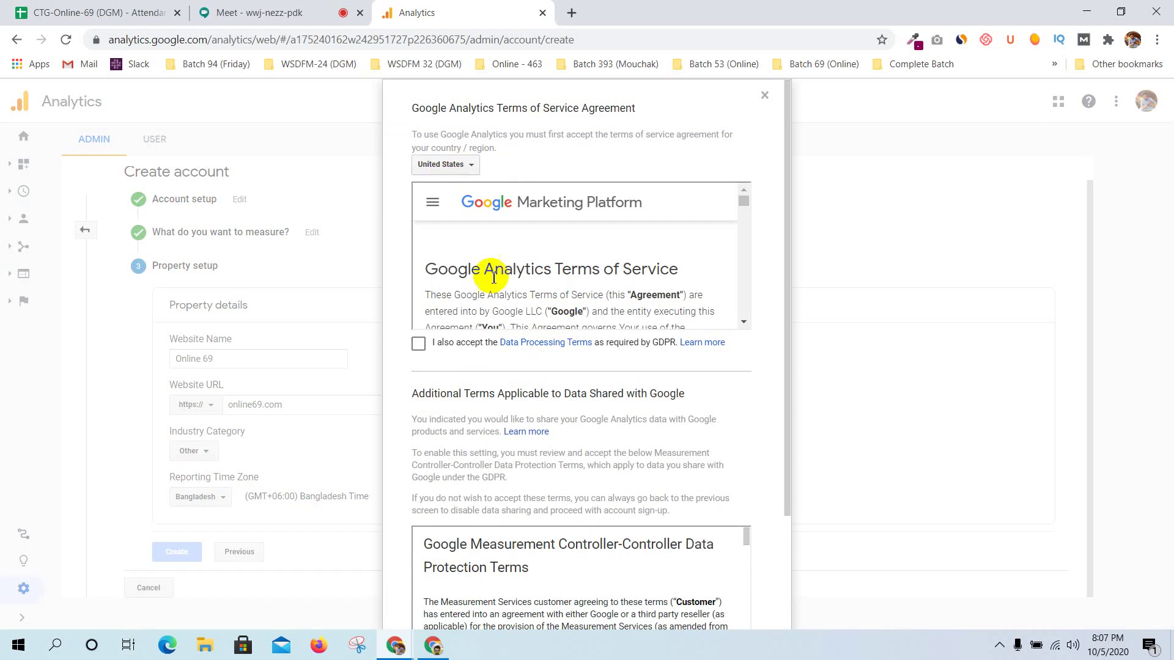
{"action": "scroll", "coordinate": [485, 262], "scroll_direction": "down", "scroll_amount": 1}
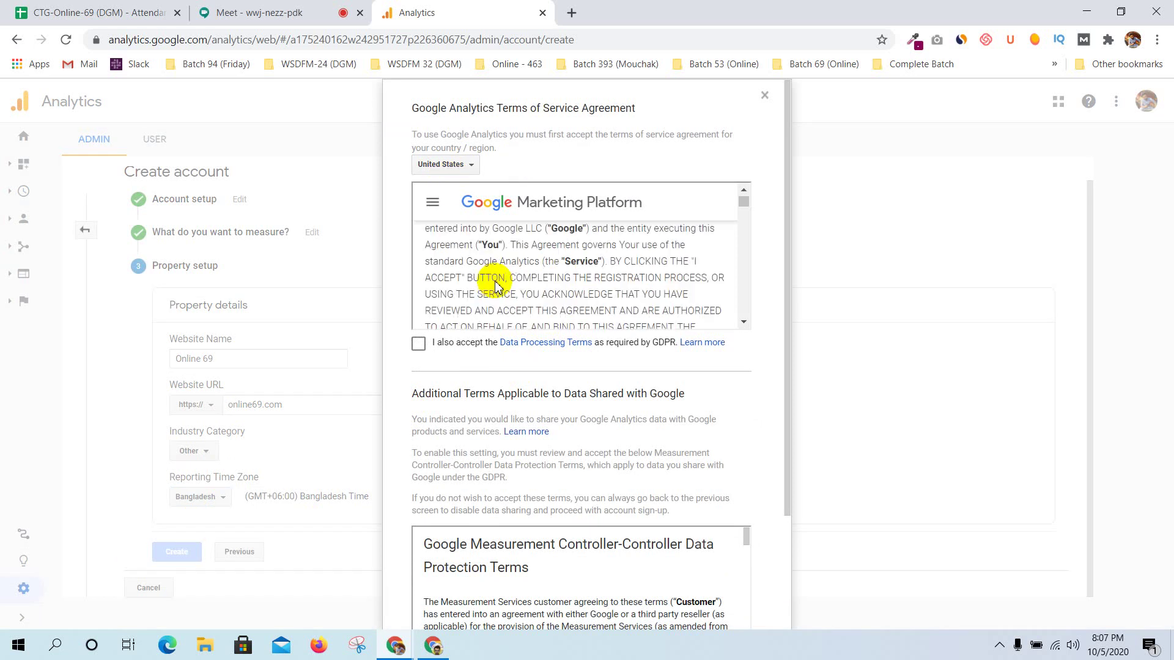
{"action": "left_click", "coordinate": [419, 342]}
{"action": "scroll", "coordinate": [420, 337], "scroll_direction": "down", "scroll_amount": 2}
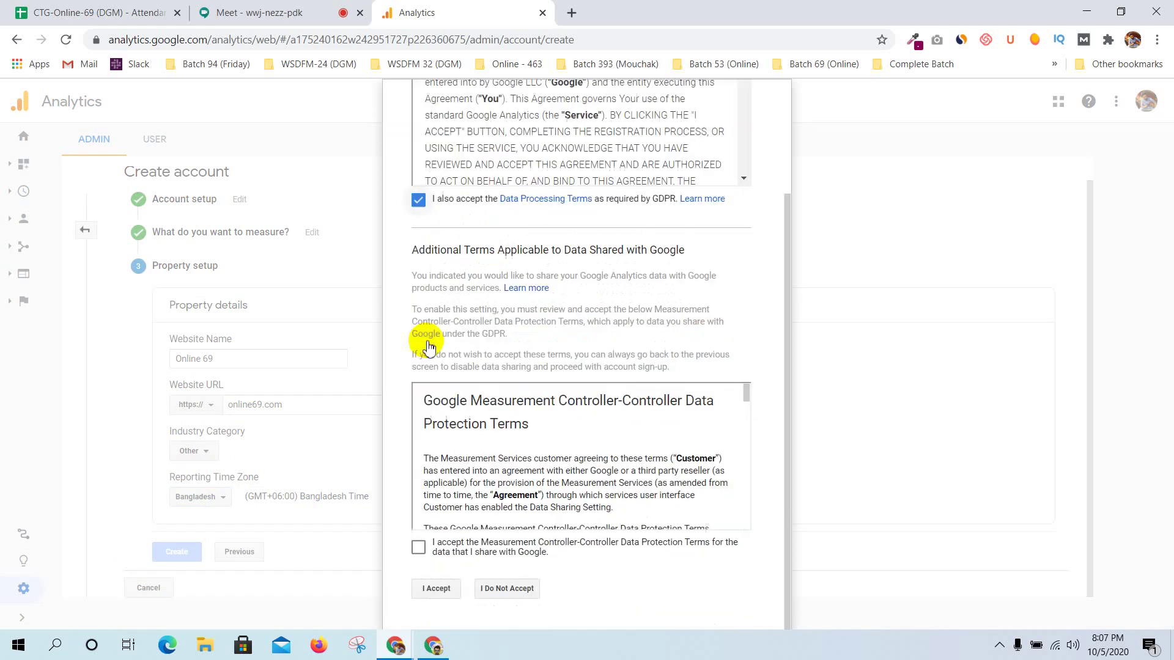
{"action": "left_click", "coordinate": [418, 547]}
{"action": "left_click", "coordinate": [436, 588]}
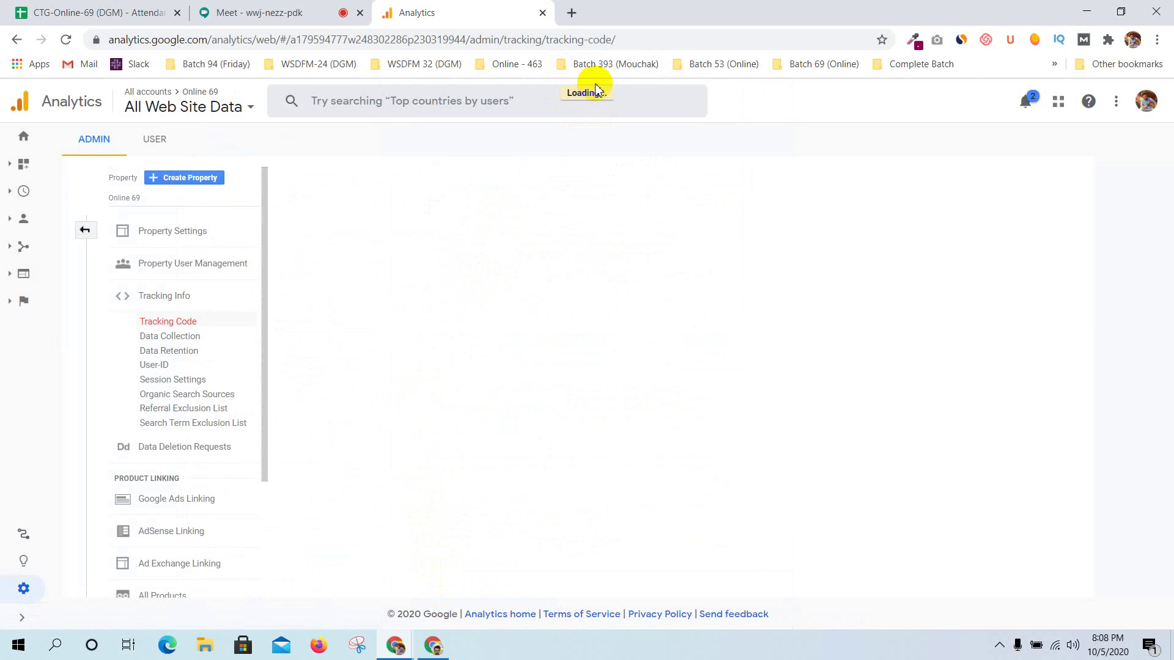
{"action": "key", "text": "super+r"}
{"action": "key", "text": "Return"}
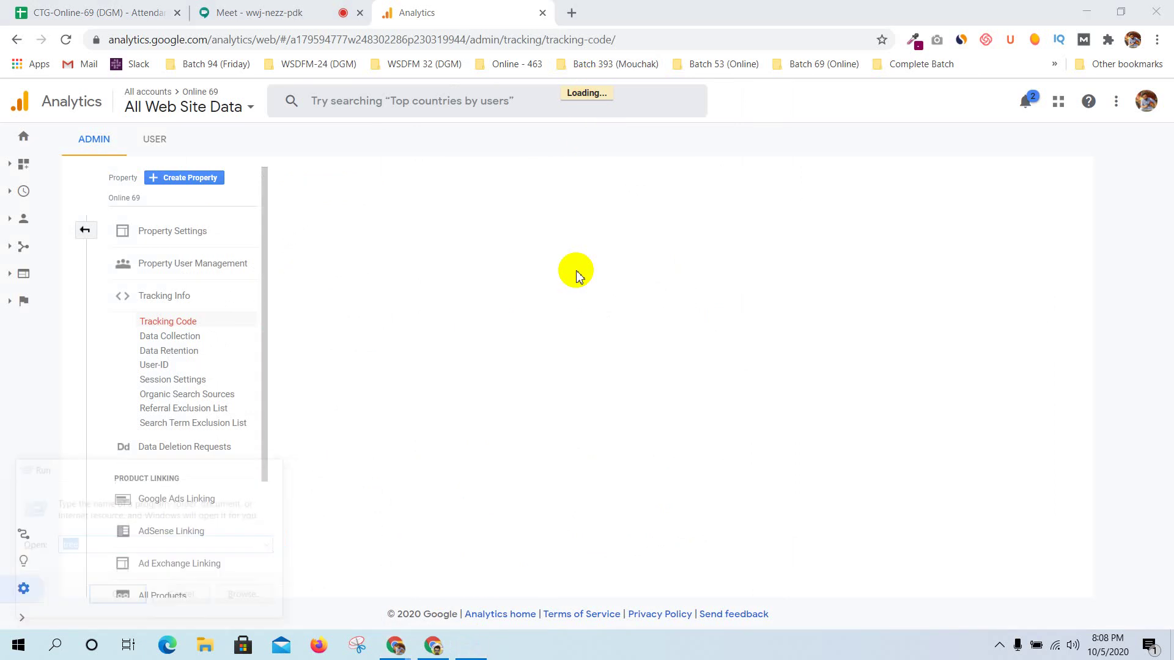
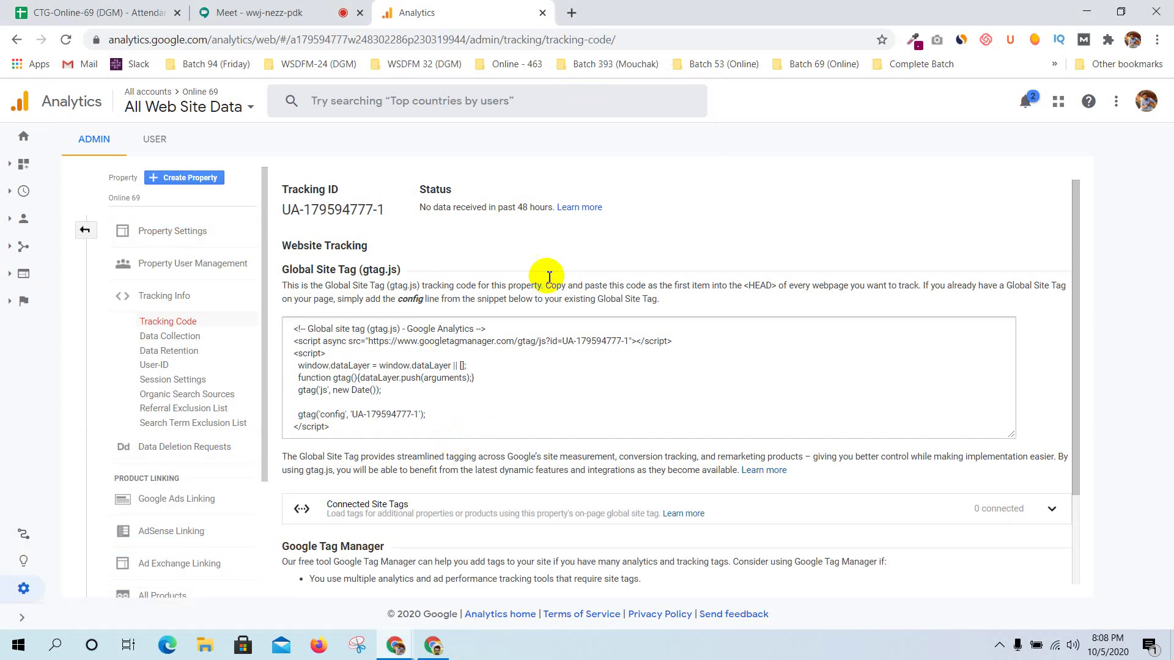
Select the entire Global Site Tag (gtag.js) tracking snippet of the Online 69 property to examine it
{"action": "left_click", "coordinate": [511, 364]}
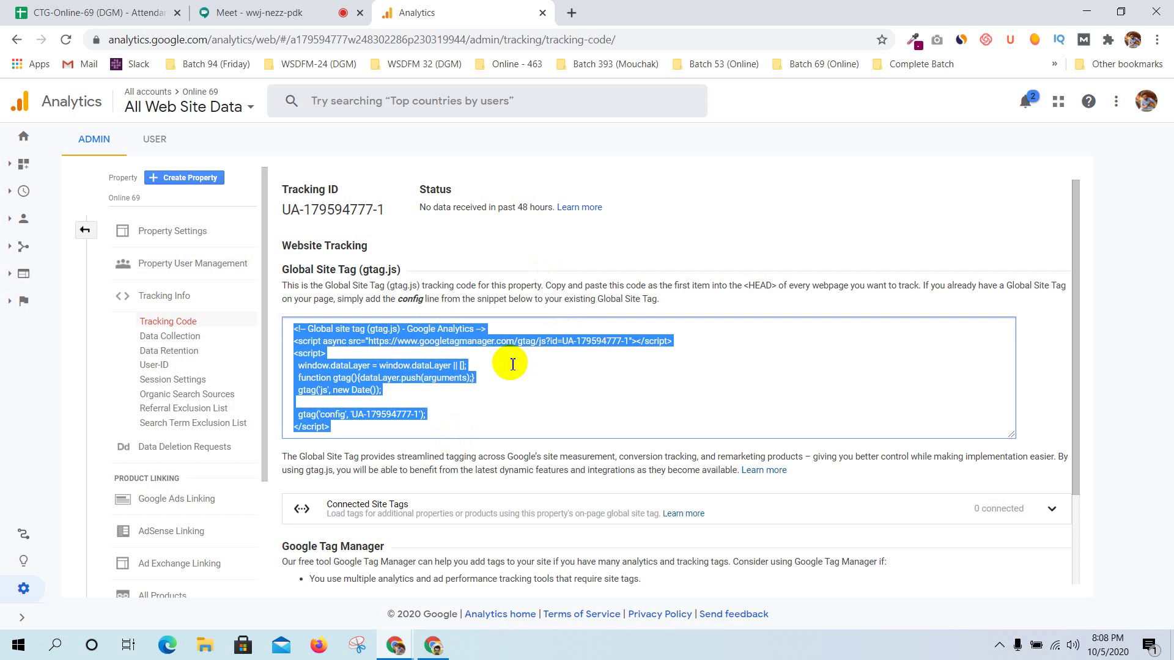
{"action": "left_click", "coordinate": [500, 367]}
{"action": "left_click", "coordinate": [272, 374]}
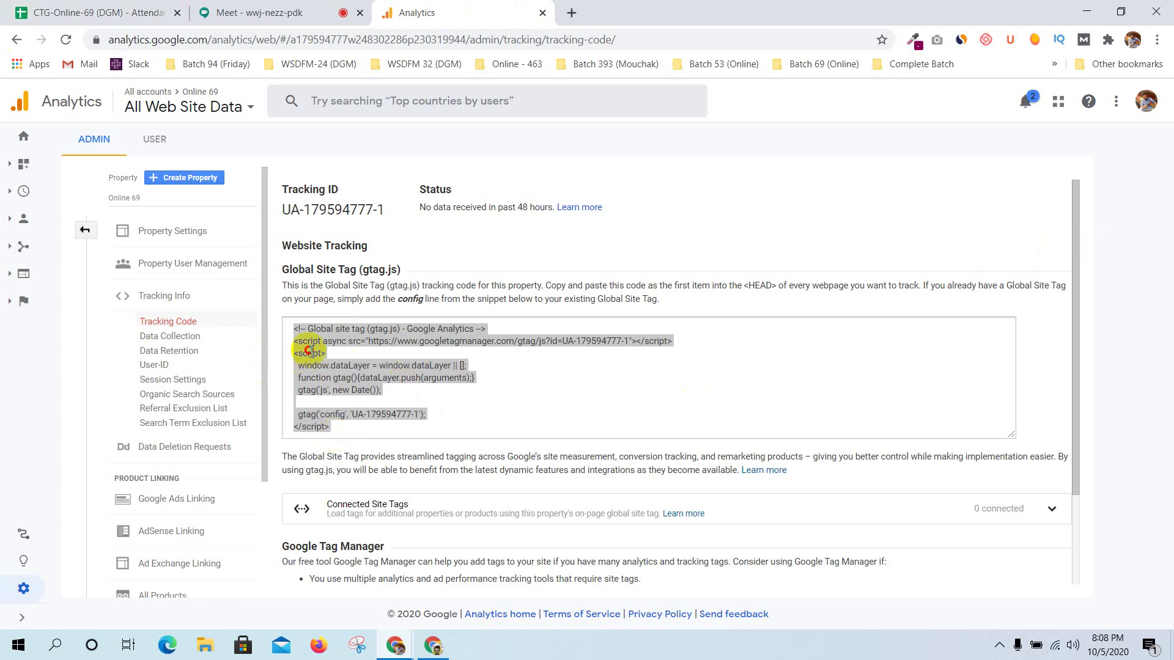
Copy the entire Global Site Tag (gtag.js) tracking snippet of the Online 69 property
{"action": "left_click", "coordinate": [324, 367]}
{"action": "left_click", "coordinate": [520, 388]}
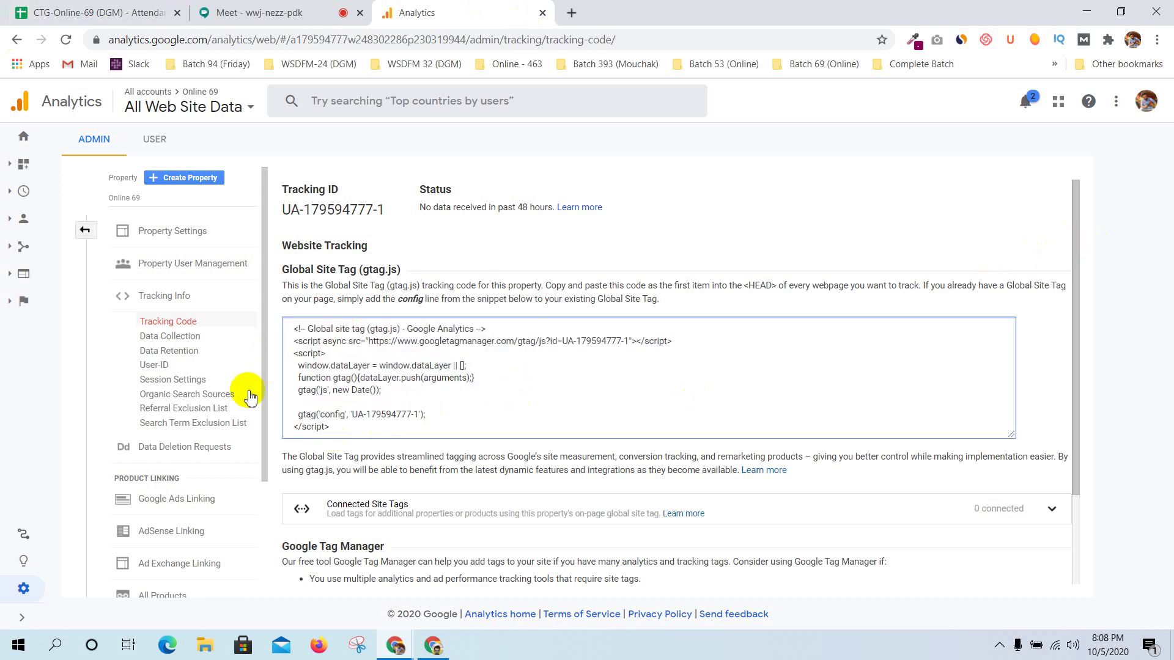
{"action": "left_click", "coordinate": [333, 379]}
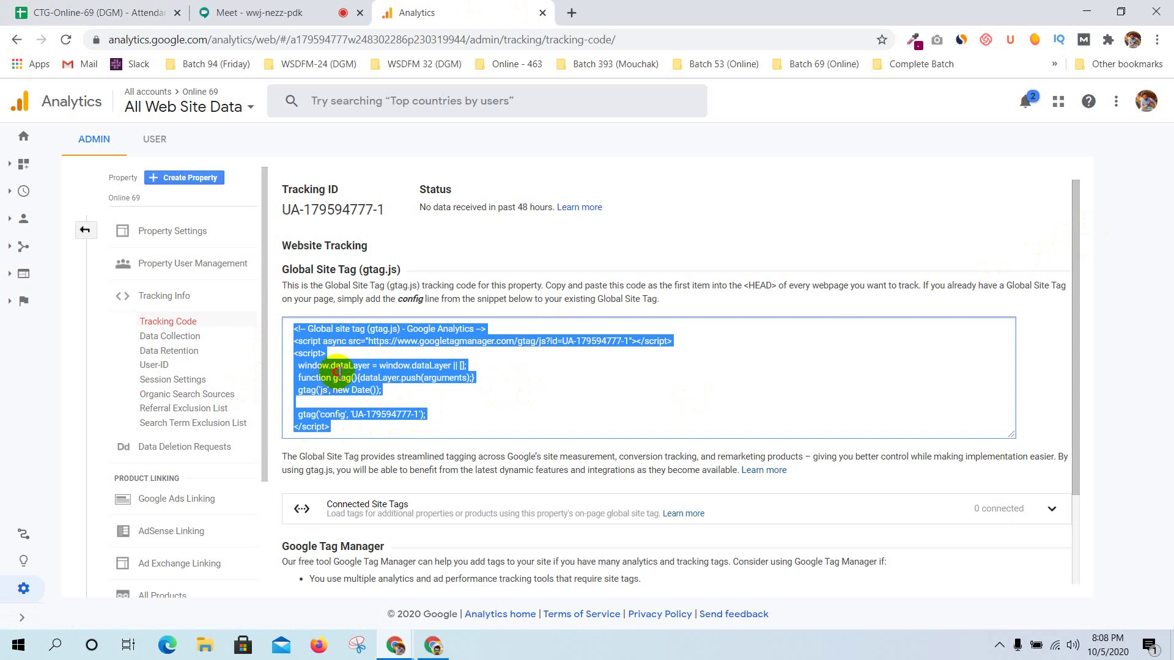
{"action": "triple_click", "coordinate": [333, 379]}
{"action": "right_click", "coordinate": [338, 374]}
{"action": "left_click", "coordinate": [373, 384]}
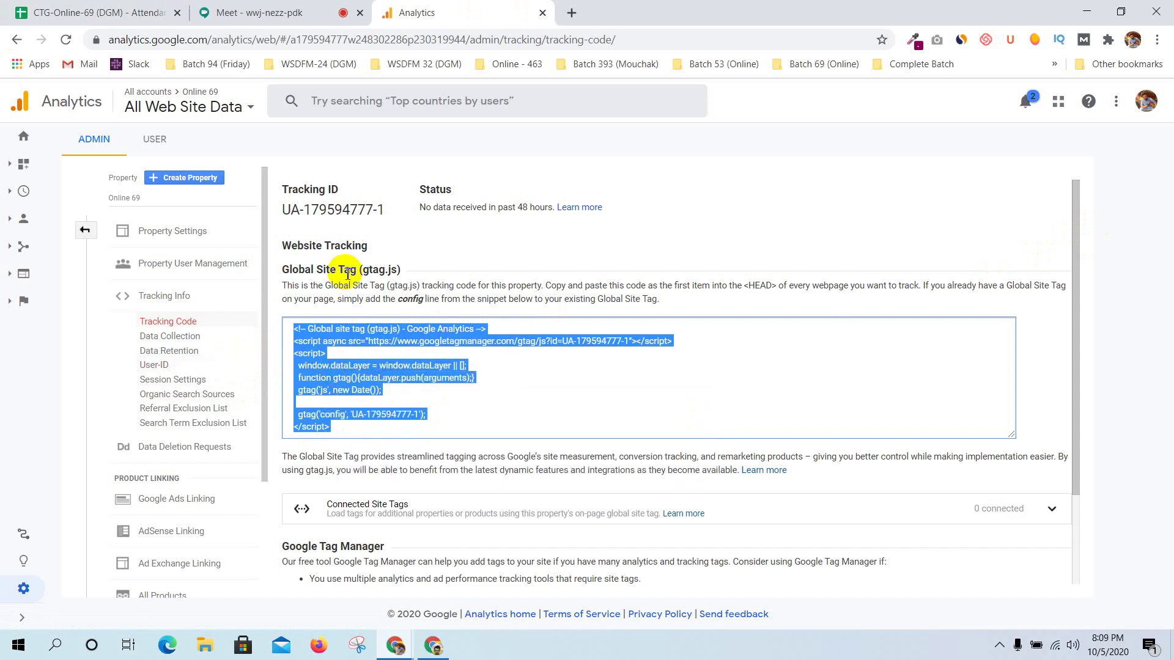
Switch to the website's WordPress dashboard and search the plugin directory for "insert"
{"action": "left_click", "coordinate": [433, 645]}
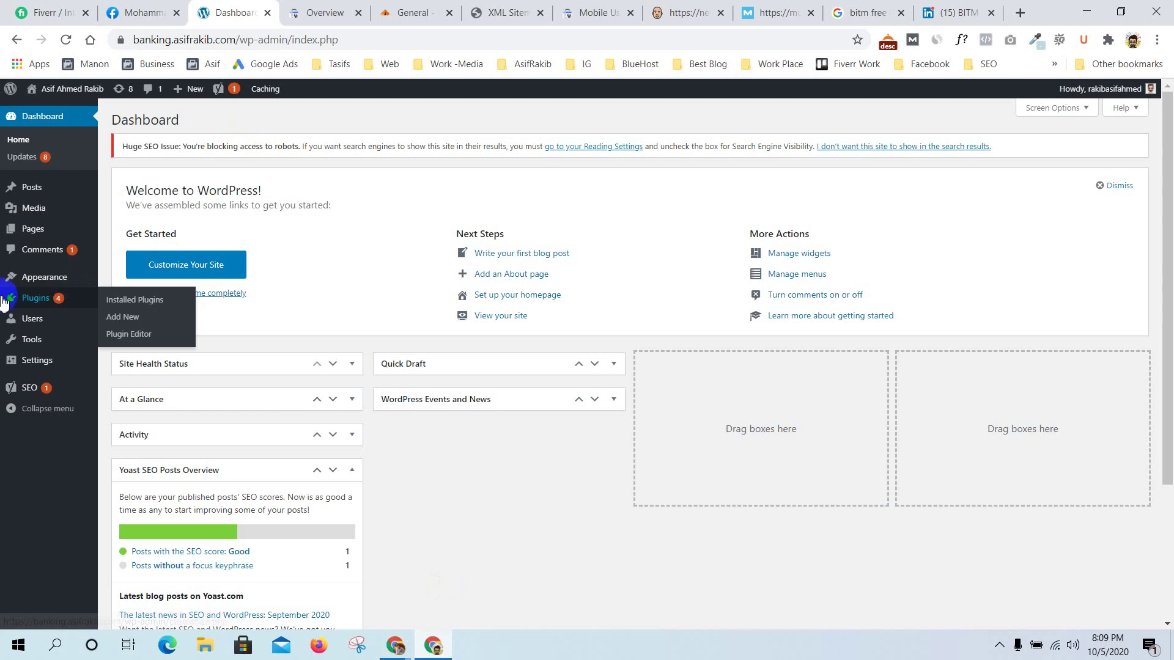
{"action": "left_click", "coordinate": [50, 280]}
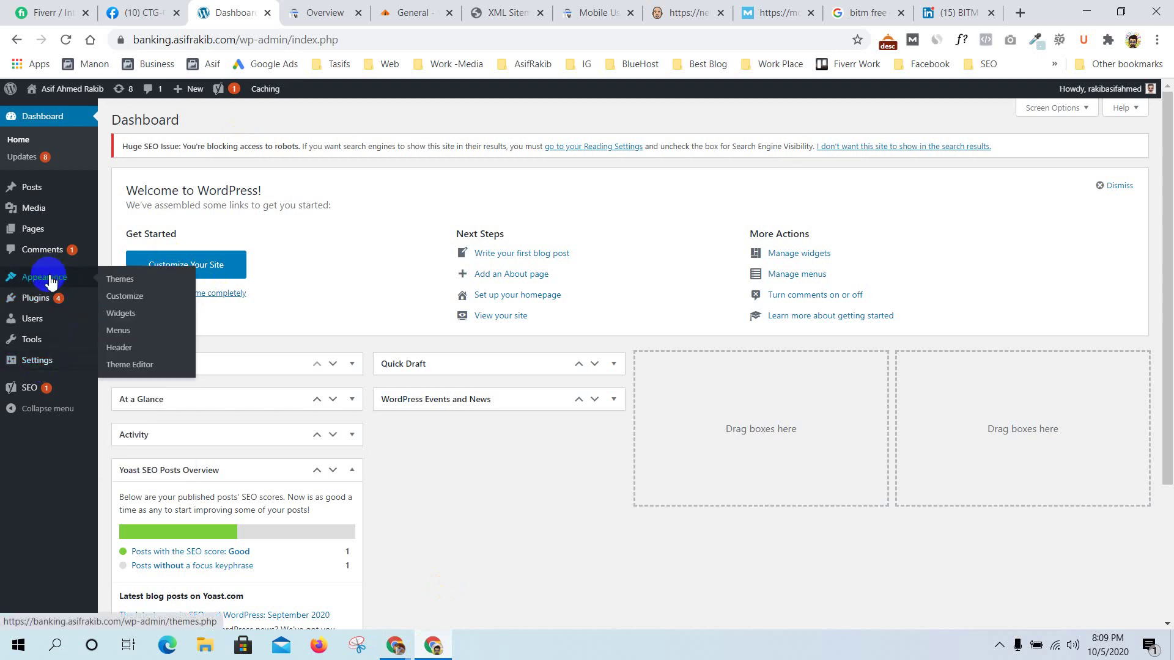
{"action": "left_click", "coordinate": [135, 370]}
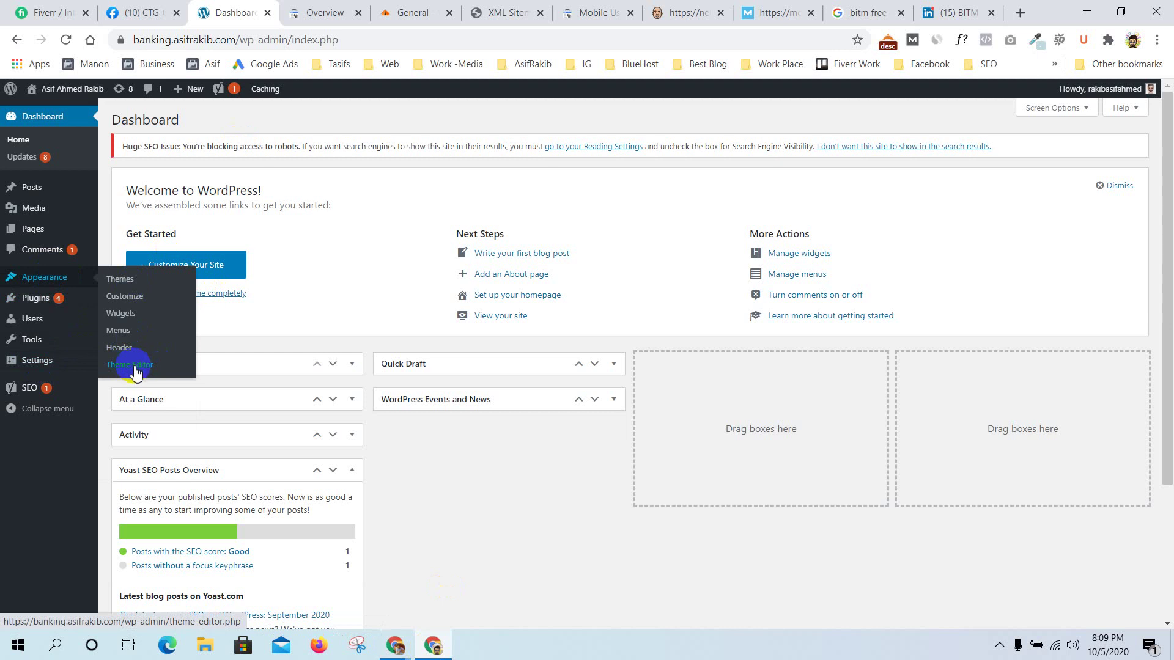
{"action": "mouse_move", "coordinate": [52, 311]}
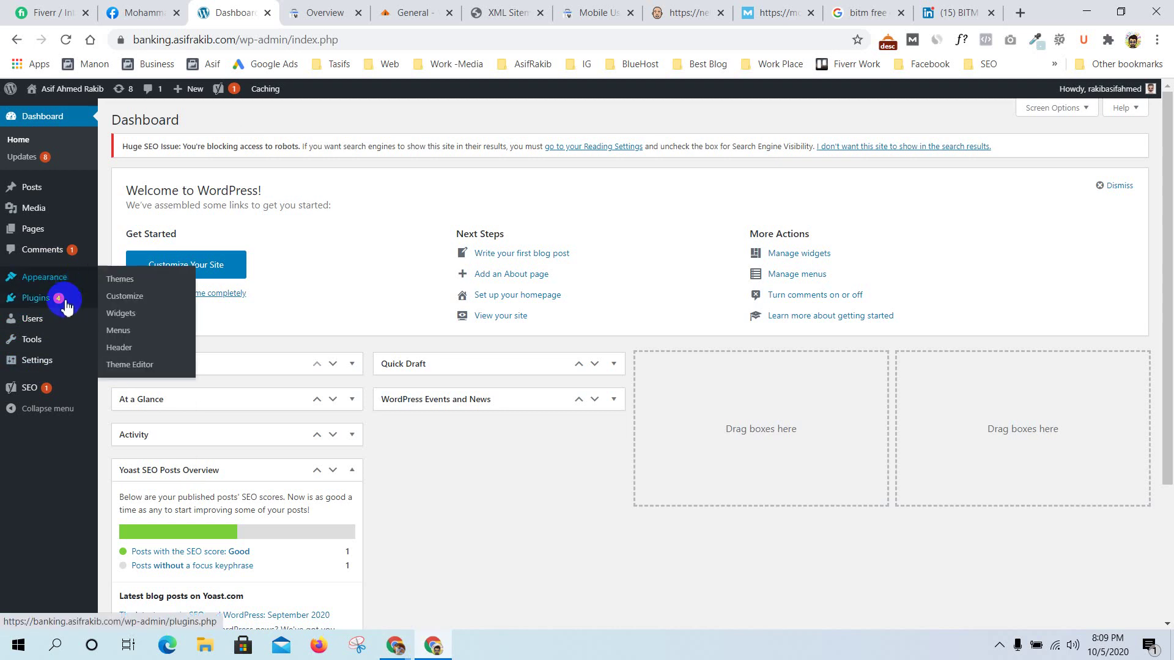
{"action": "left_click", "coordinate": [114, 316]}
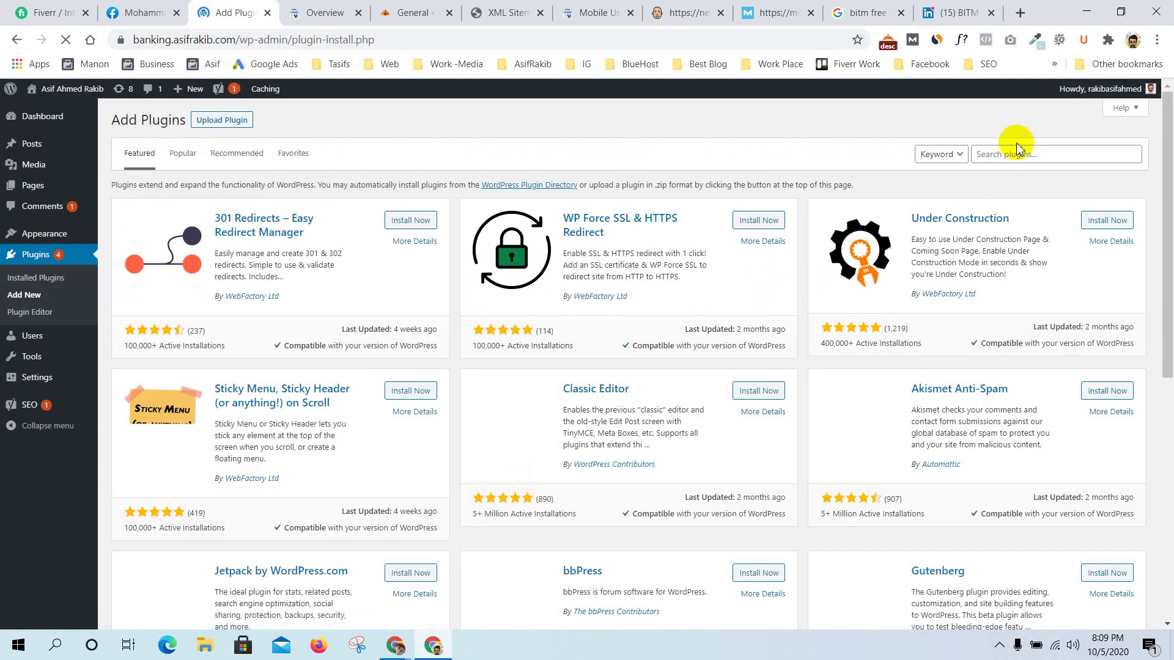
{"action": "left_click", "coordinate": [1009, 155]}
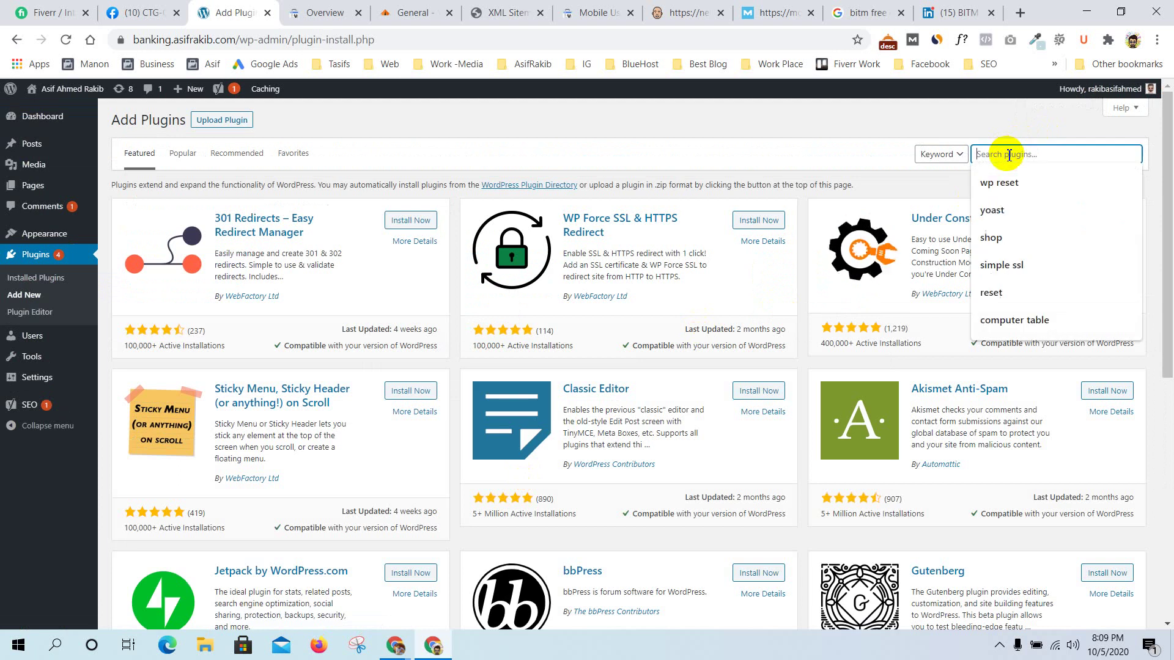
{"action": "type", "text": "insert"}
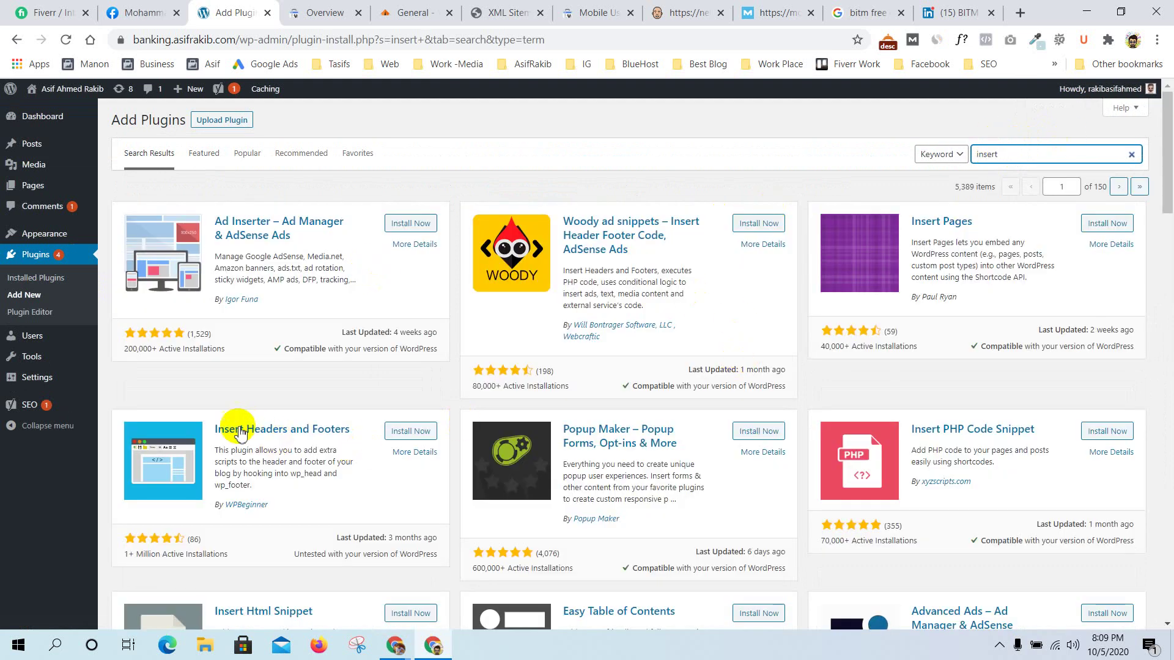
Install and activate the Insert Headers and Footers plugin by WPBeginner
{"action": "left_click", "coordinate": [408, 431]}
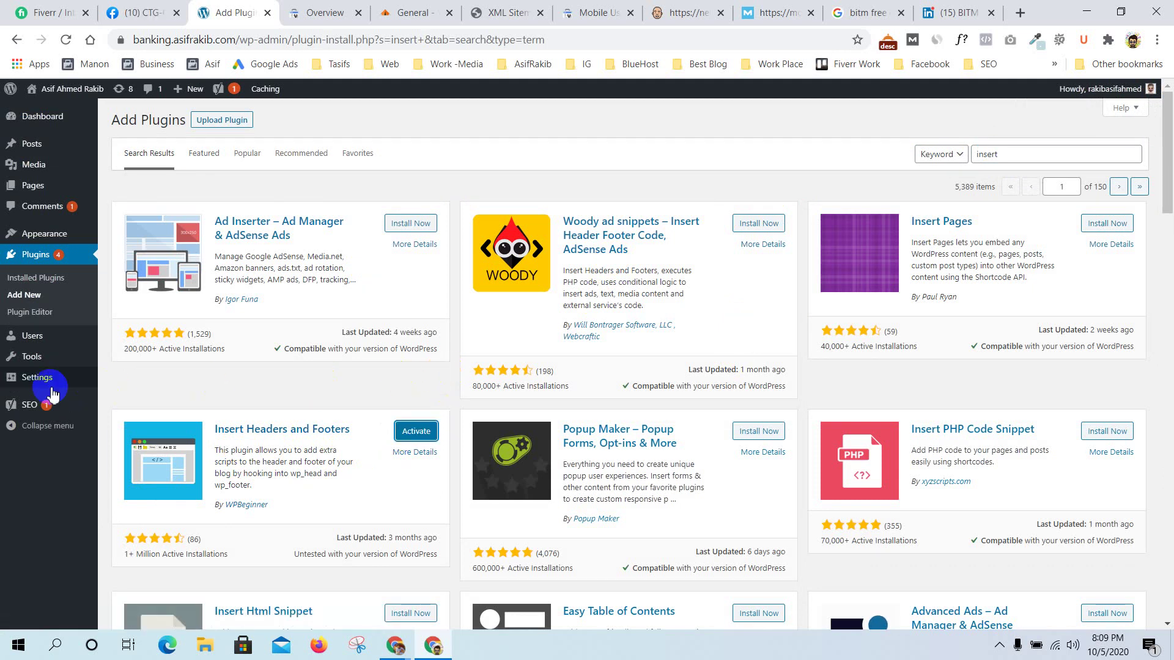
{"action": "mouse_move", "coordinate": [35, 362]}
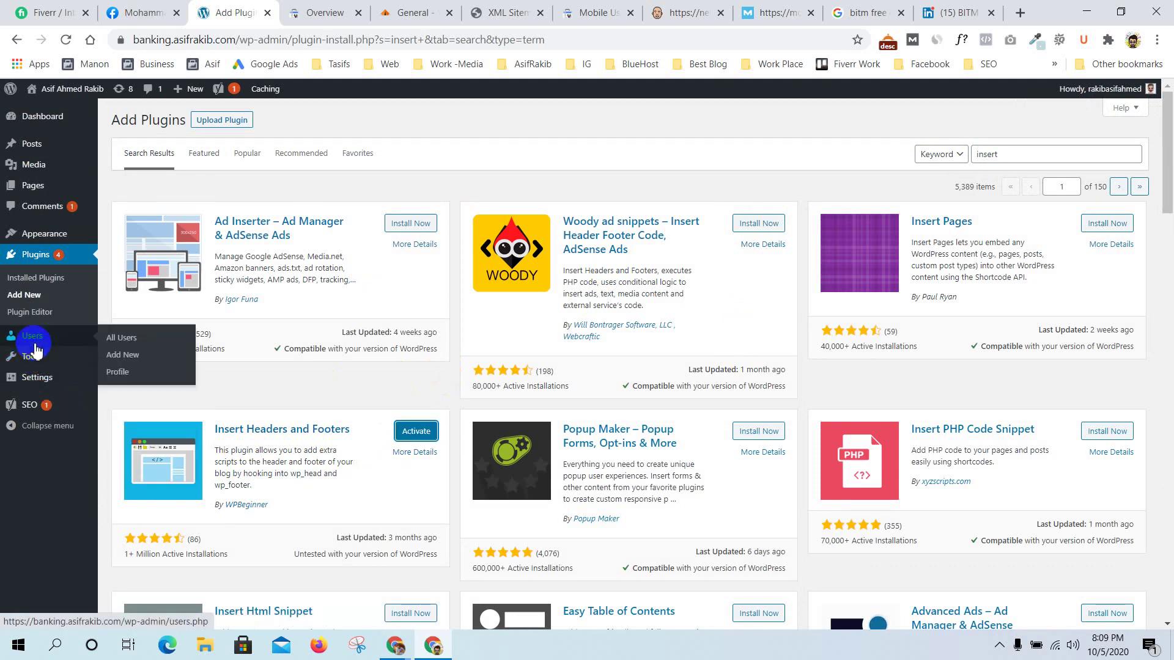
{"action": "left_click", "coordinate": [417, 436]}
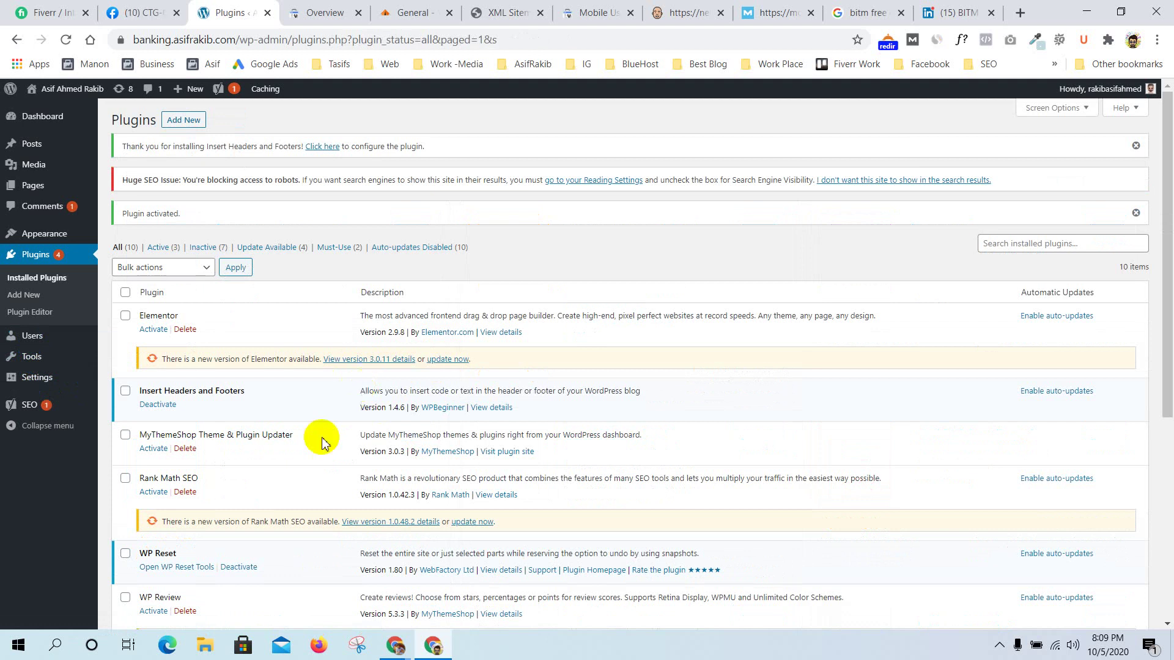
Open the settings page of the Insert Headers and Footers plugin
{"action": "left_click", "coordinate": [61, 329]}
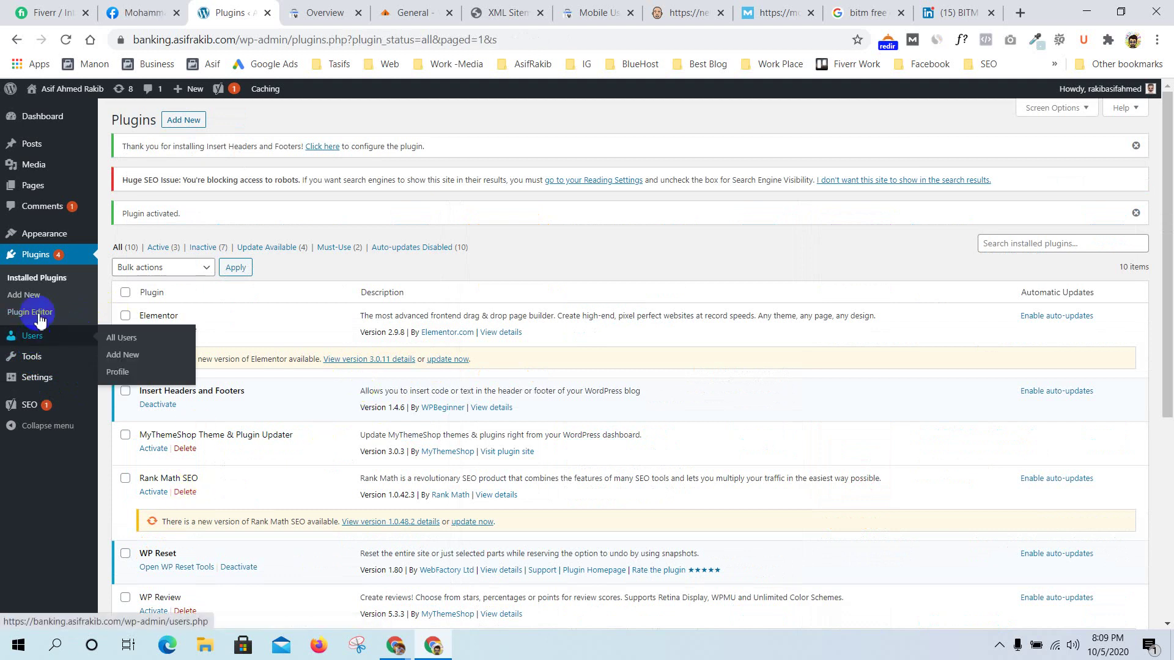
{"action": "mouse_move", "coordinate": [38, 361]}
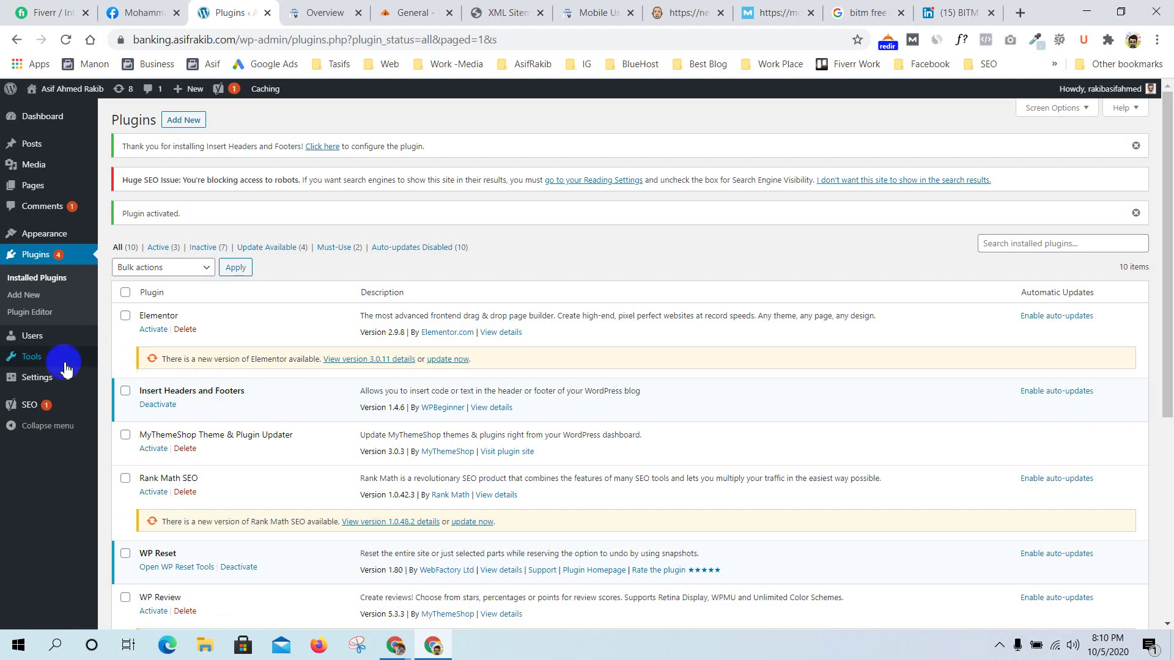
{"action": "left_click", "coordinate": [136, 435]}
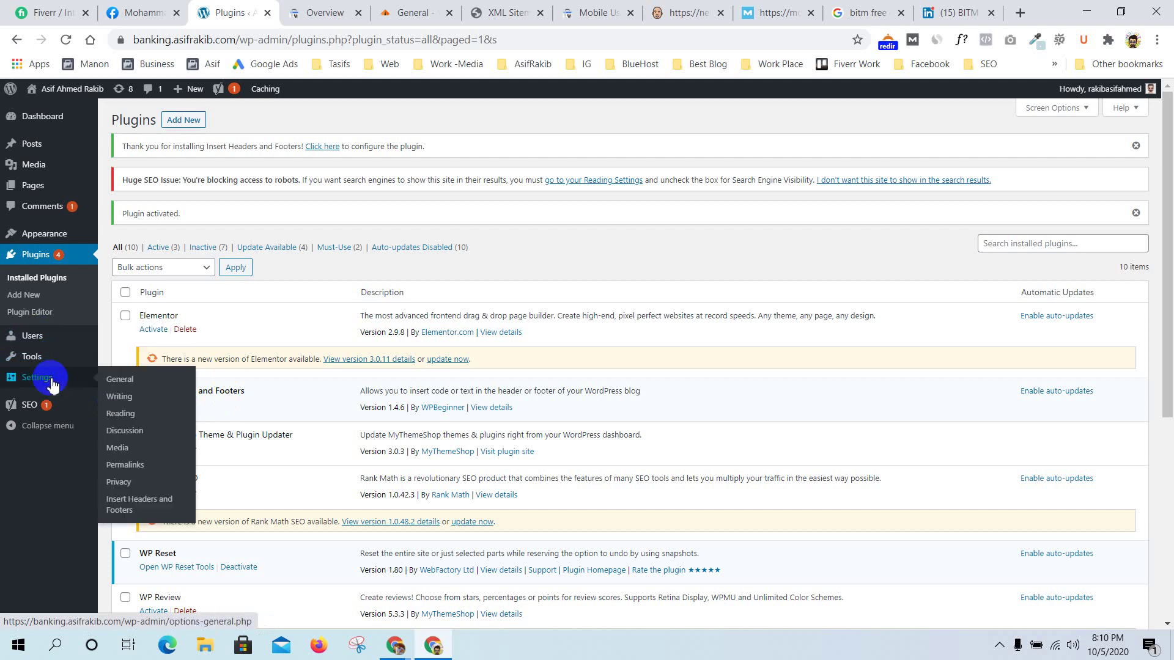
{"action": "left_click", "coordinate": [122, 501]}
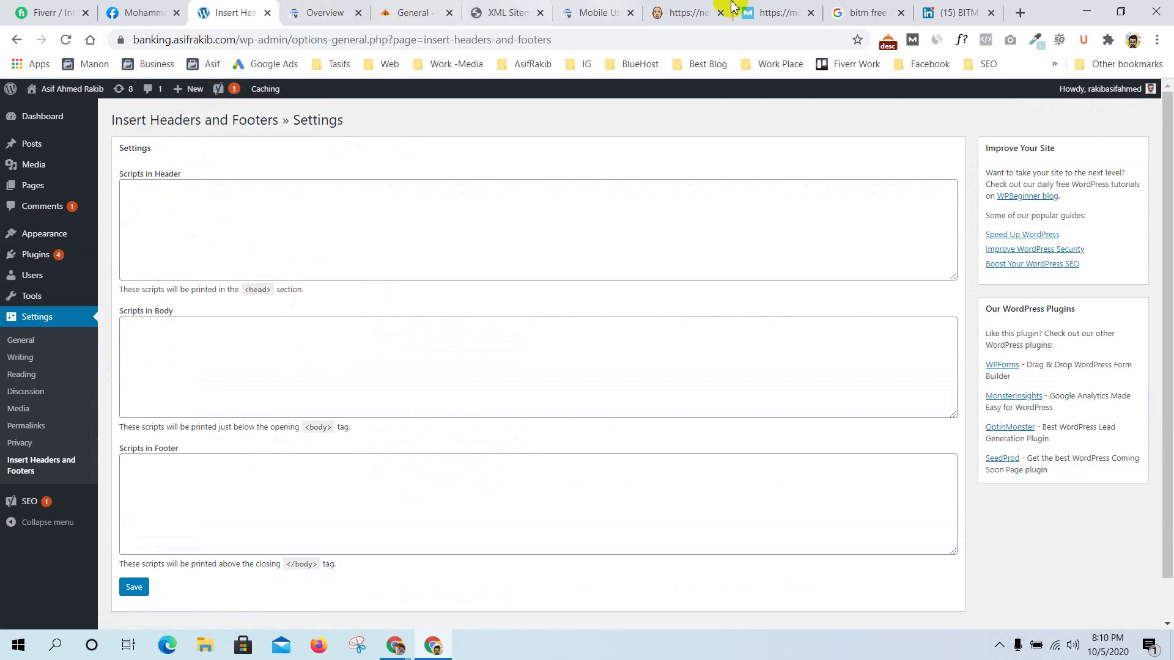
Switch to Google Analytics and highlight the instruction to place the tracking code in the <HEAD> of every webpage
{"action": "left_click", "coordinate": [437, 646]}
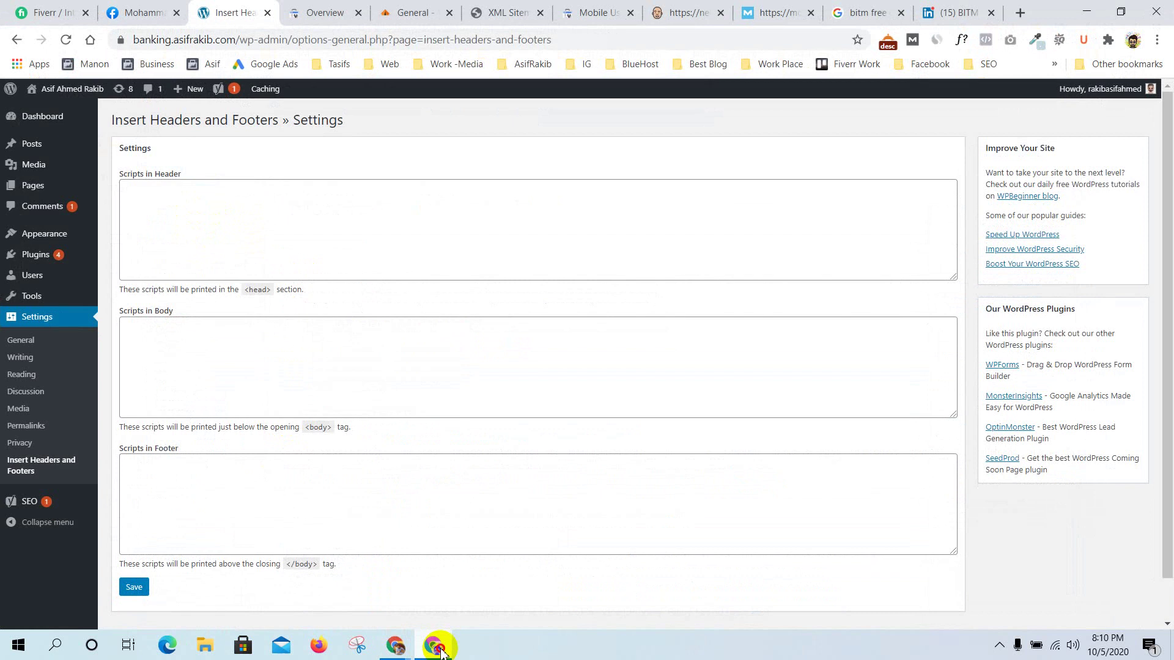
{"action": "left_click", "coordinate": [436, 646]}
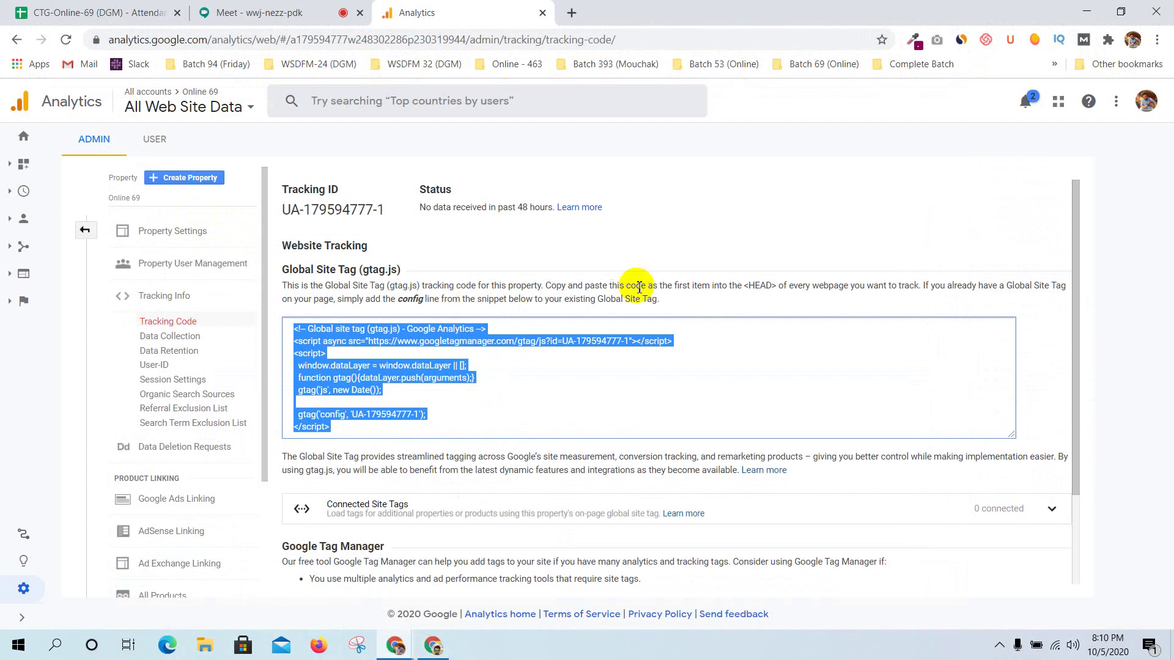
{"action": "left_click", "coordinate": [805, 287]}
{"action": "left_click_drag", "start_coordinate": [805, 288], "coordinate": [771, 288]}
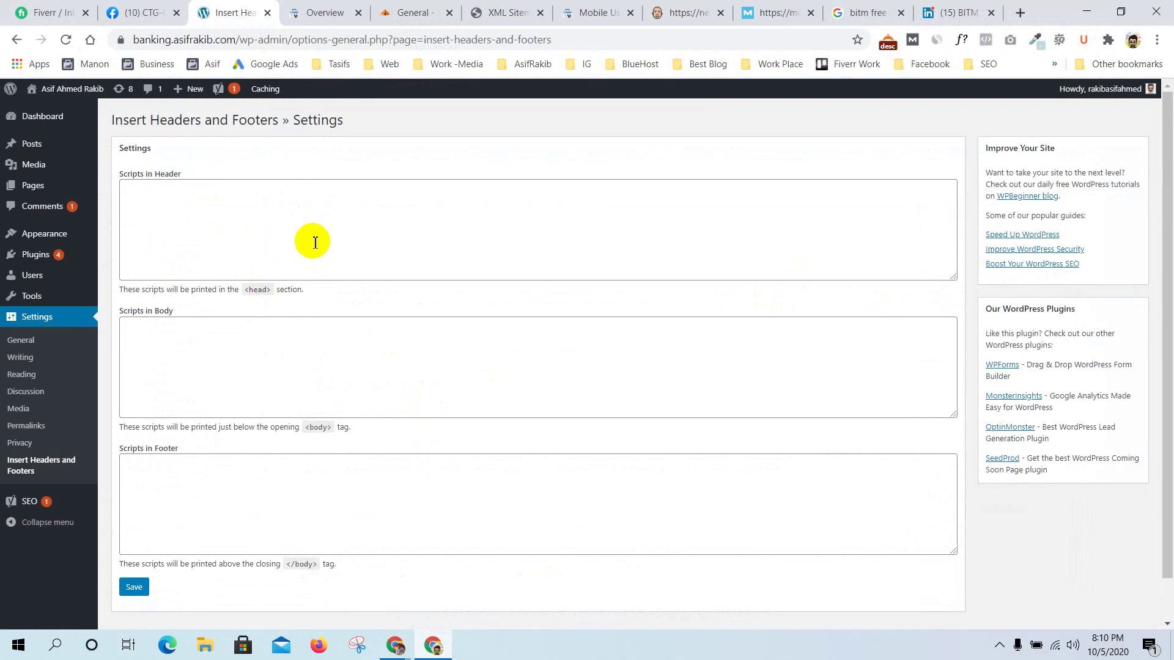
Paste the copied Global Site Tag code into Scripts in Header in the WordPress plugin settings and check it
{"action": "left_click", "coordinate": [196, 210]}
{"action": "key", "text": "ctrl+v"}
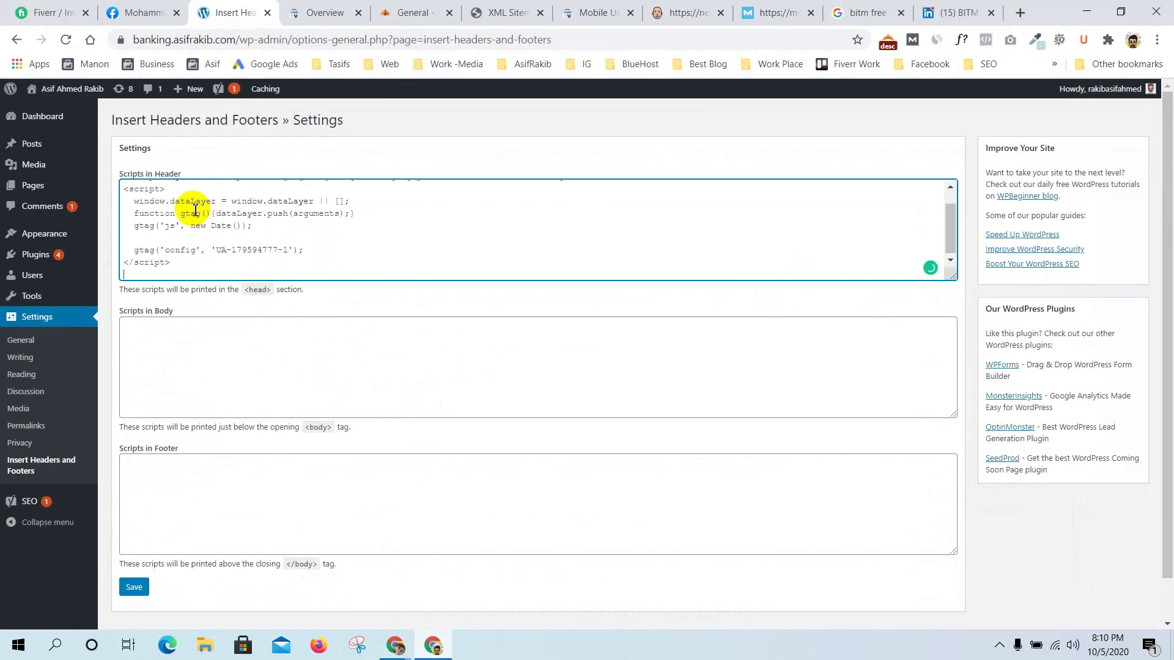
{"action": "scroll", "coordinate": [260, 235], "scroll_direction": "up", "scroll_amount": 1}
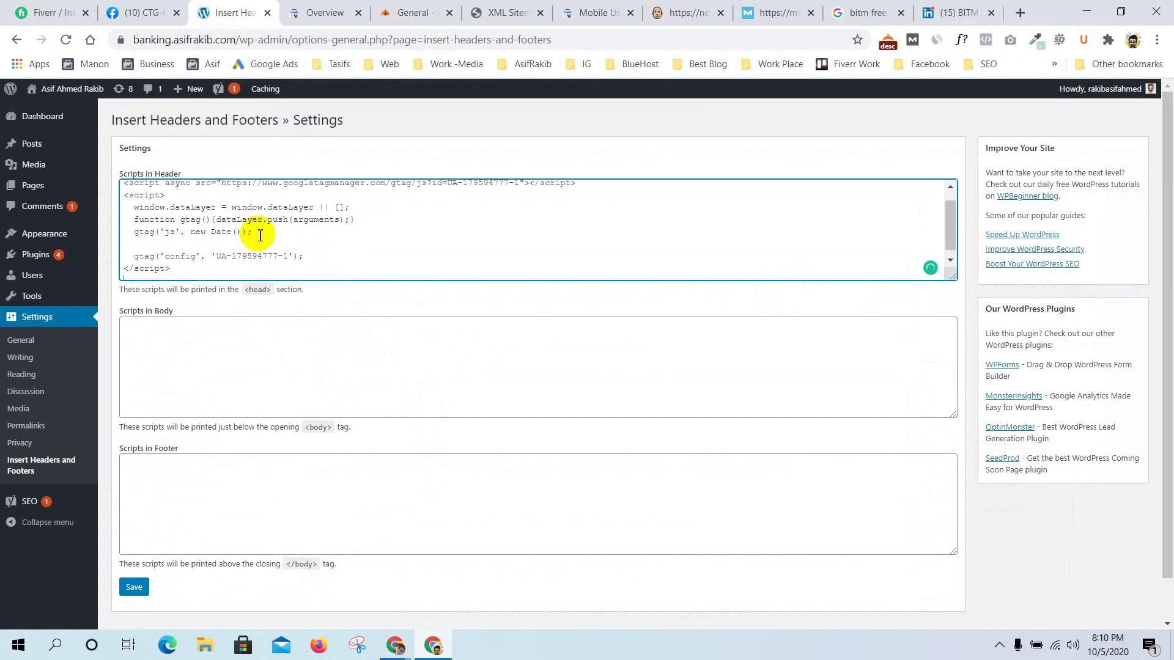
{"action": "scroll", "coordinate": [254, 230], "scroll_direction": "down", "scroll_amount": 1}
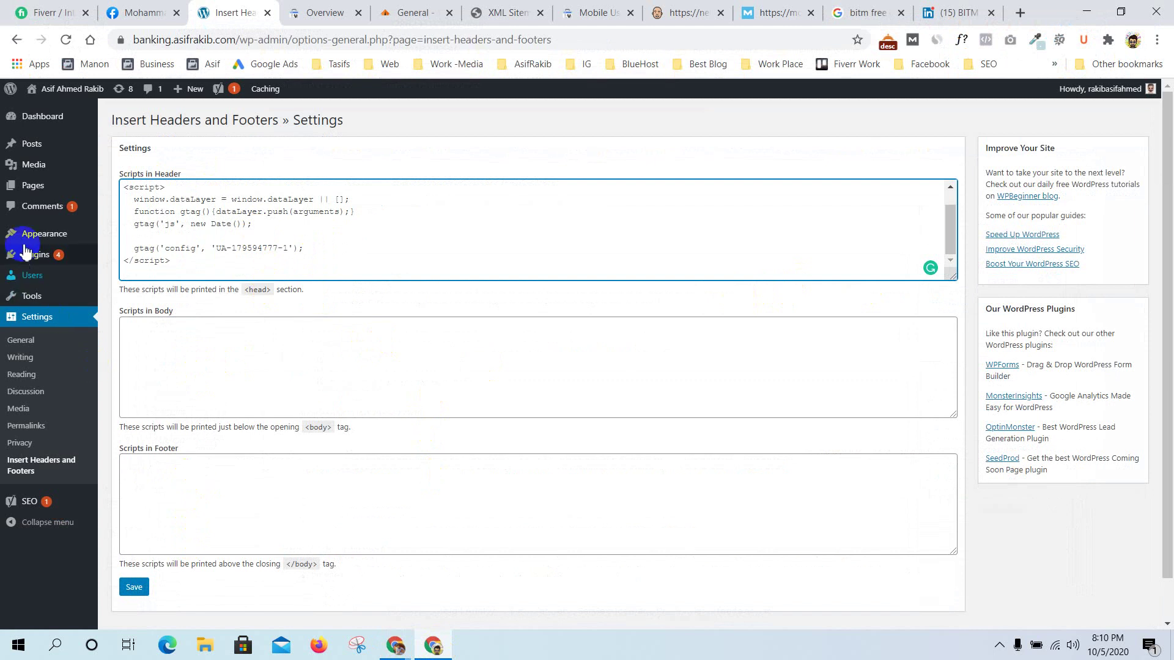
{"action": "mouse_move", "coordinate": [37, 232]}
{"action": "left_click", "coordinate": [137, 310]}
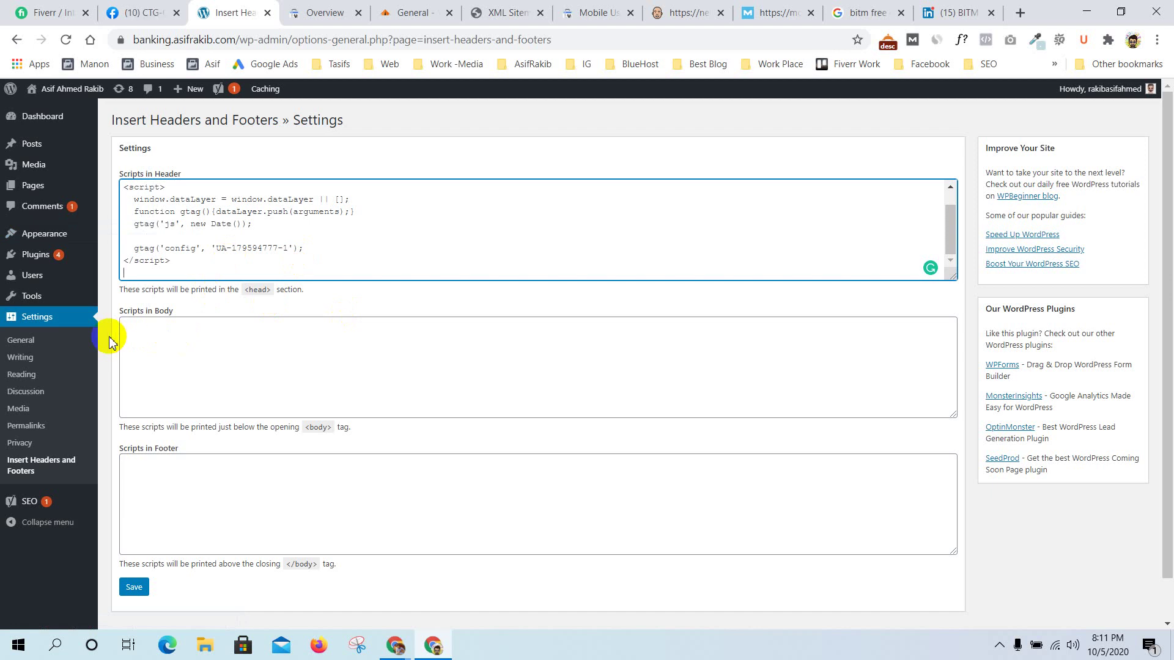
{"action": "mouse_move", "coordinate": [77, 238]}
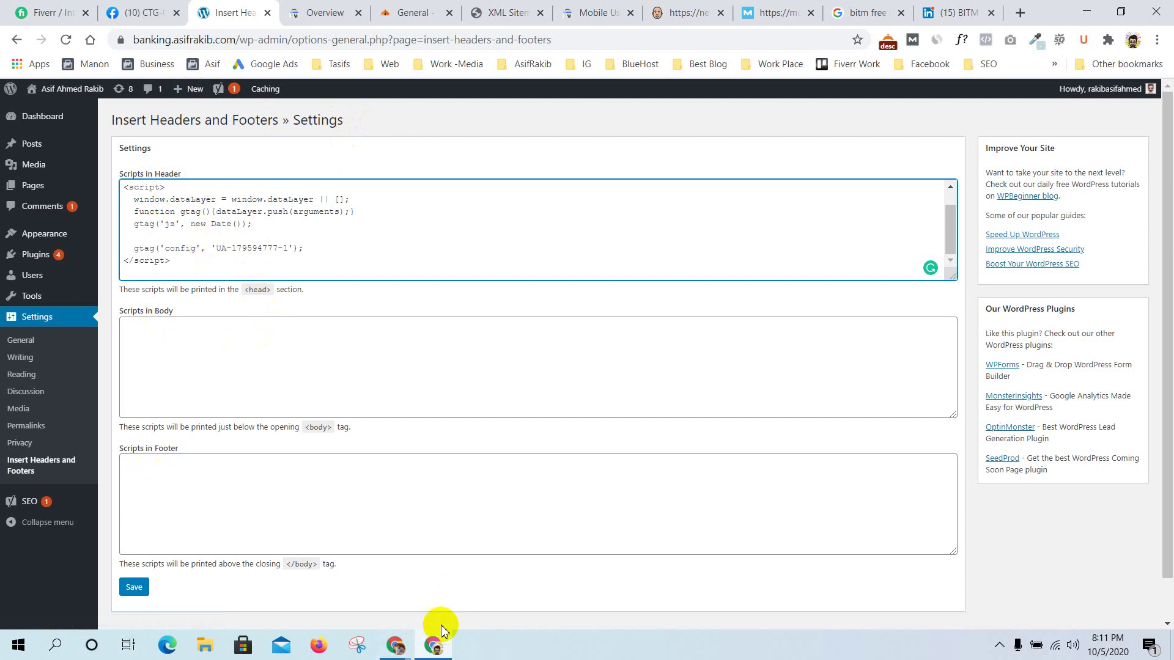
Switch back to Google Analytics and review the tracking code page with its additional implementation options
{"action": "left_click", "coordinate": [435, 647]}
{"action": "left_click", "coordinate": [434, 646]}
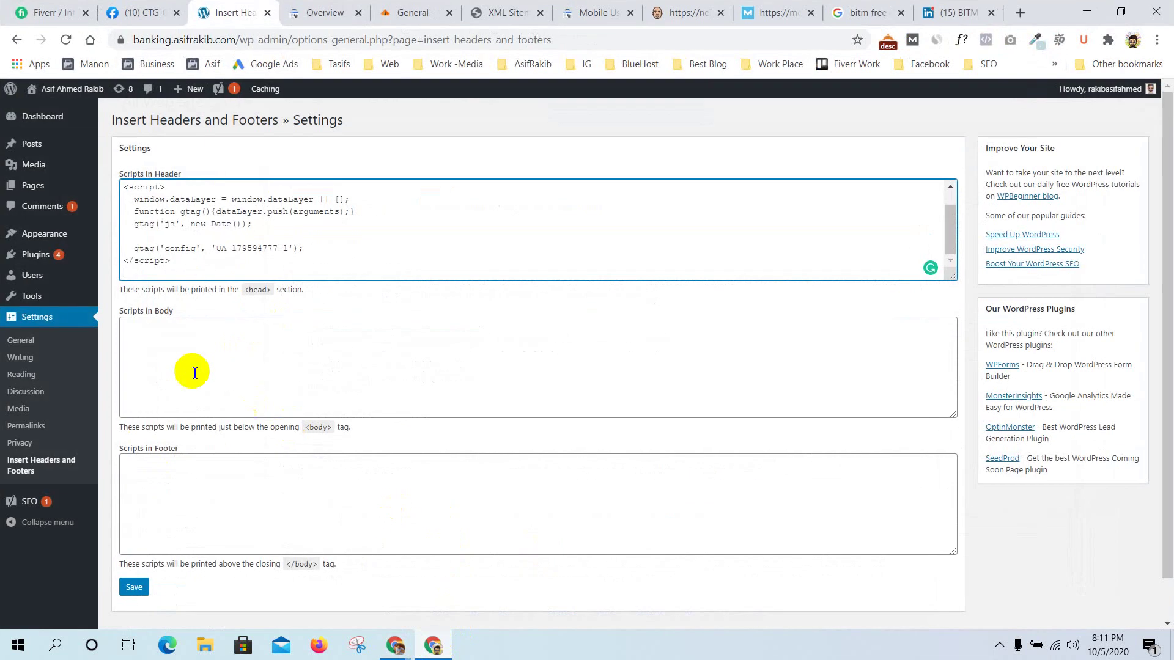
{"action": "left_click", "coordinate": [433, 646]}
{"action": "scroll", "coordinate": [605, 373], "scroll_direction": "down", "scroll_amount": 3}
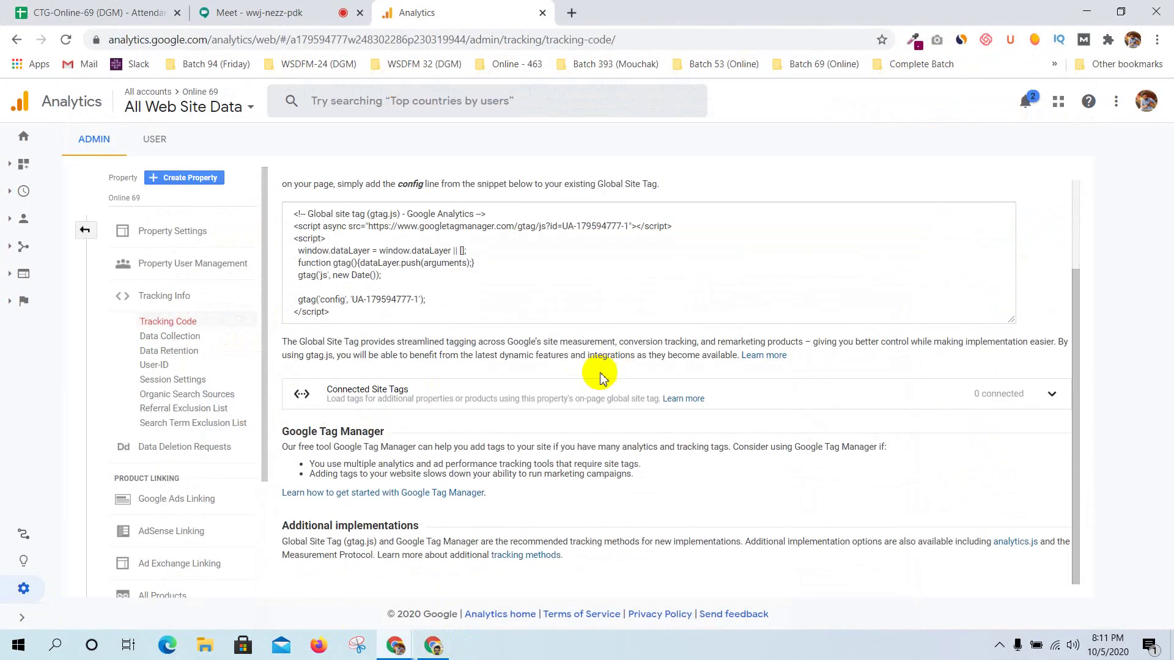
{"action": "scroll", "coordinate": [592, 375], "scroll_direction": "up", "scroll_amount": 2}
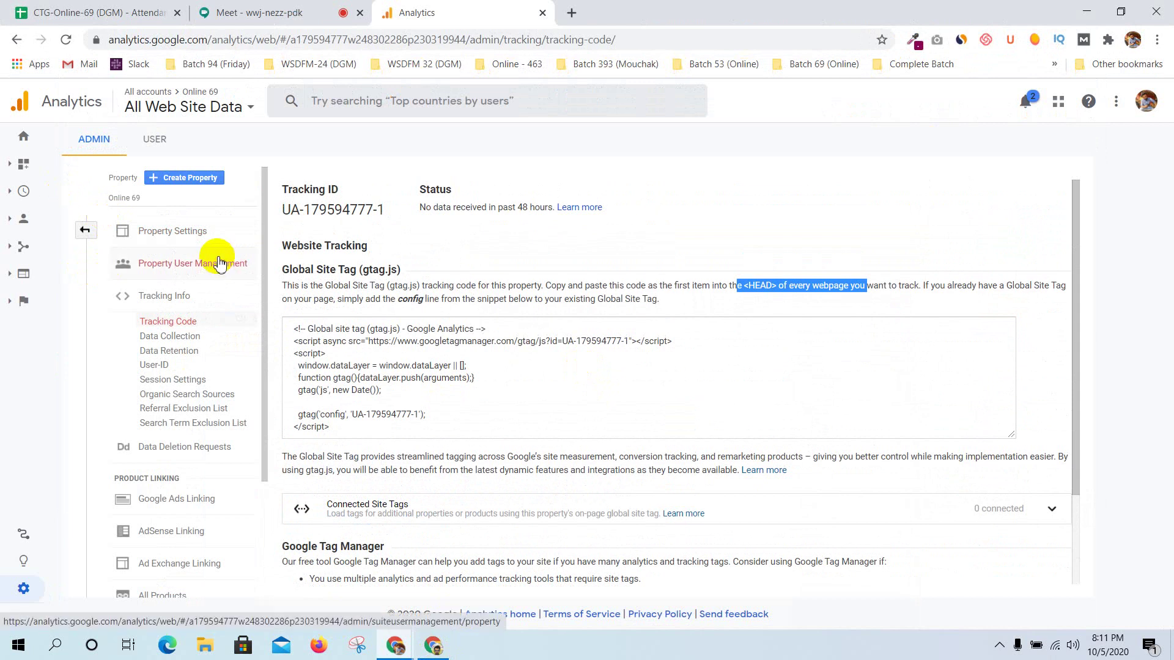
Go to the Analytics home page and choose the All Web Site Data view of the Online 69 property
{"action": "left_click", "coordinate": [23, 140]}
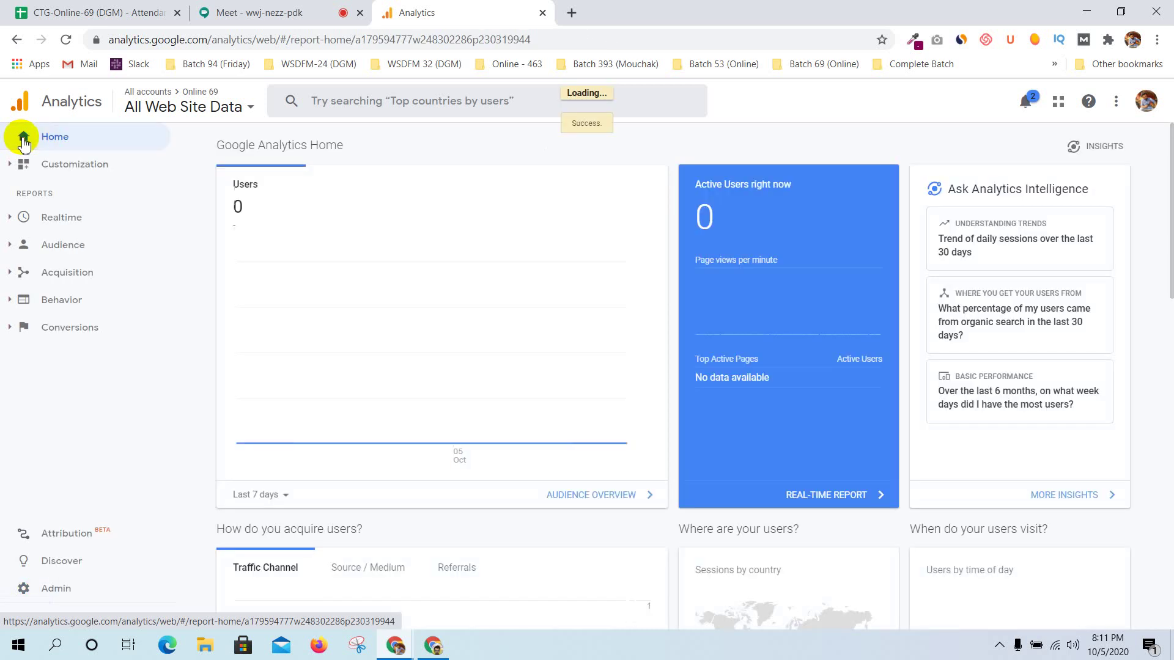
{"action": "left_click", "coordinate": [202, 105]}
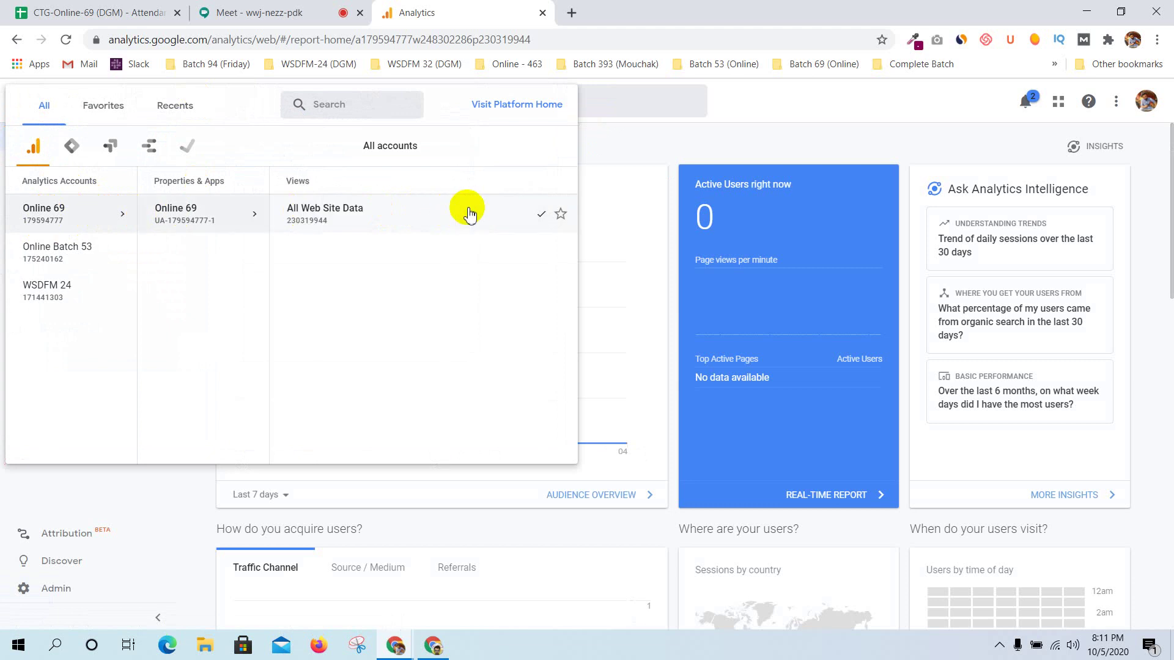
{"action": "left_click", "coordinate": [428, 211]}
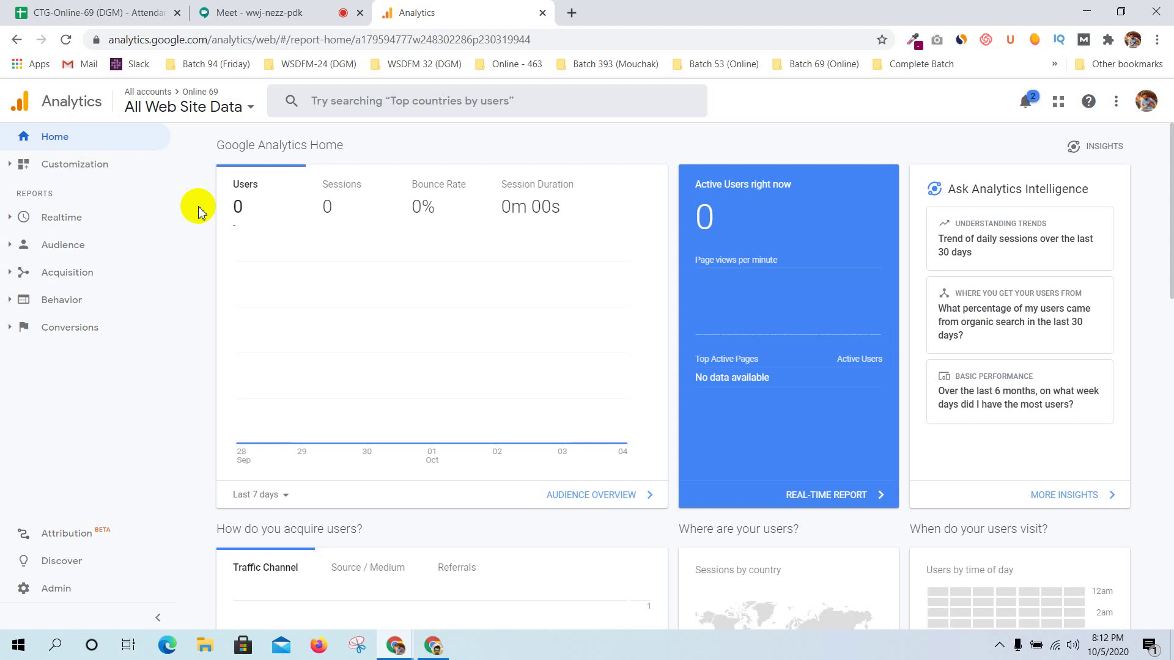
Examine the active users in the Realtime Overview report and return to the WordPress plugin settings
{"action": "left_click", "coordinate": [75, 220]}
{"action": "left_click", "coordinate": [78, 245]}
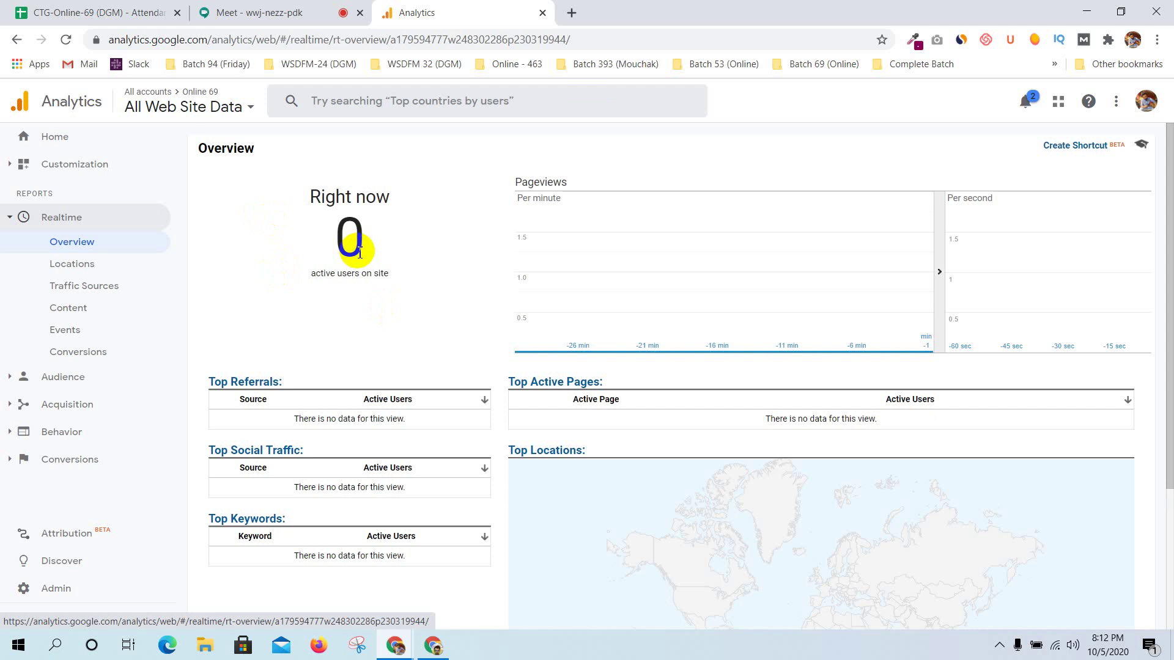
{"action": "left_click", "coordinate": [436, 645]}
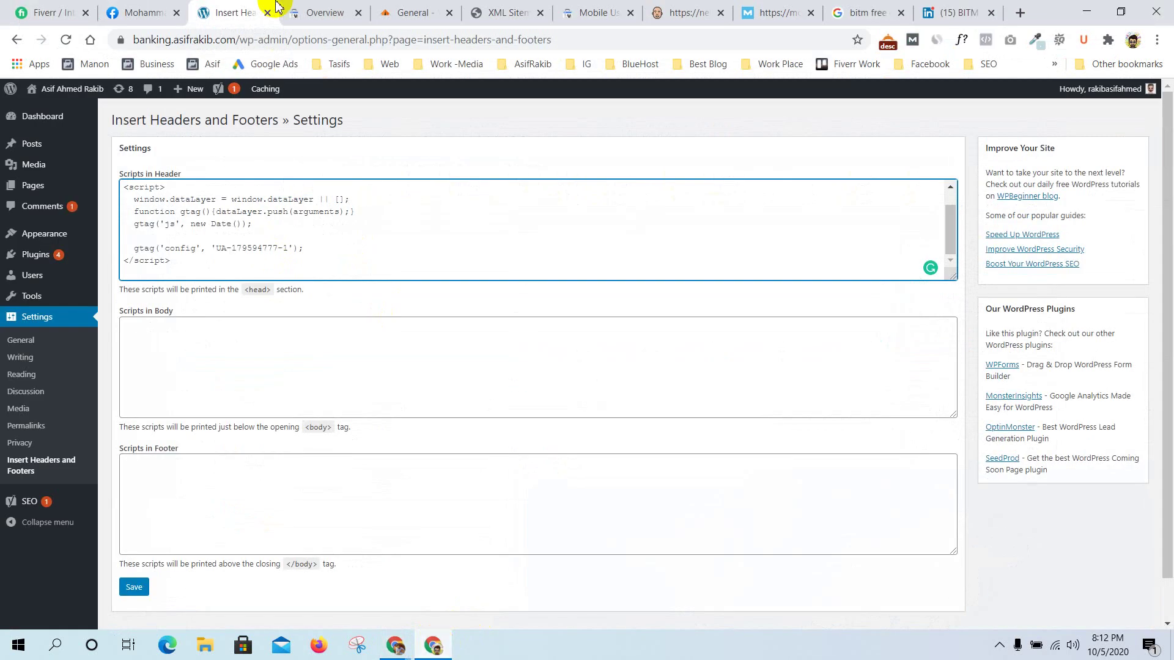
Close the Insert Headers and Footers settings page and load Google Analytics in place of the XML Sitemap page
{"action": "left_click", "coordinate": [267, 13]}
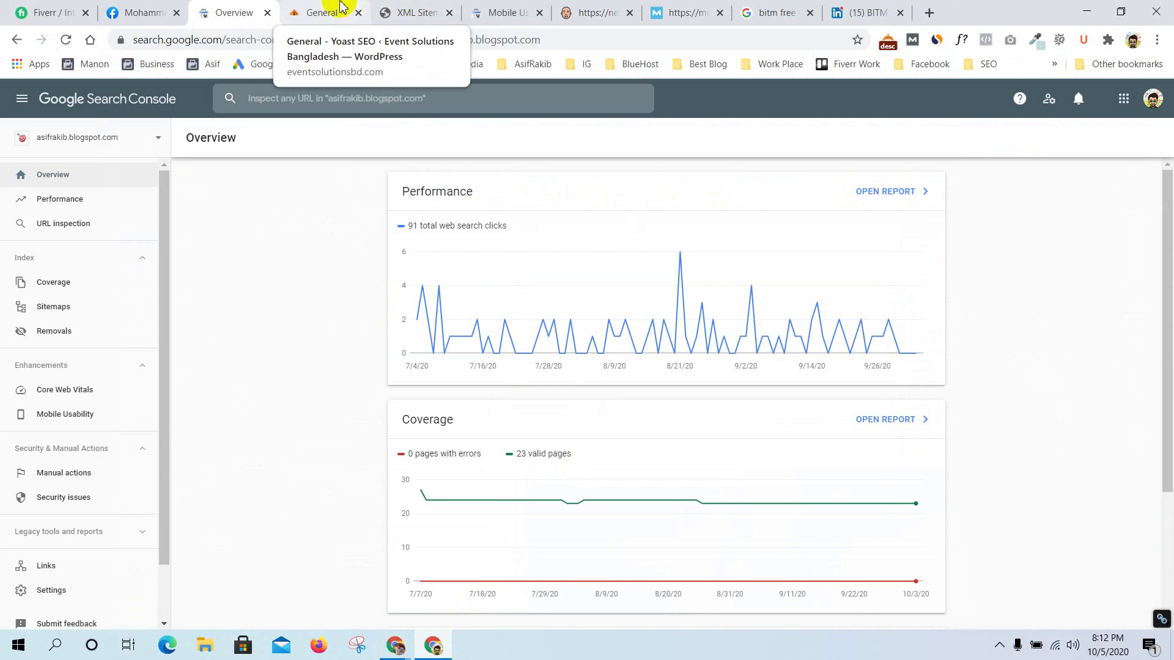
{"action": "left_click", "coordinate": [419, 11]}
{"action": "left_click", "coordinate": [342, 39]}
{"action": "type", "text": "g"}
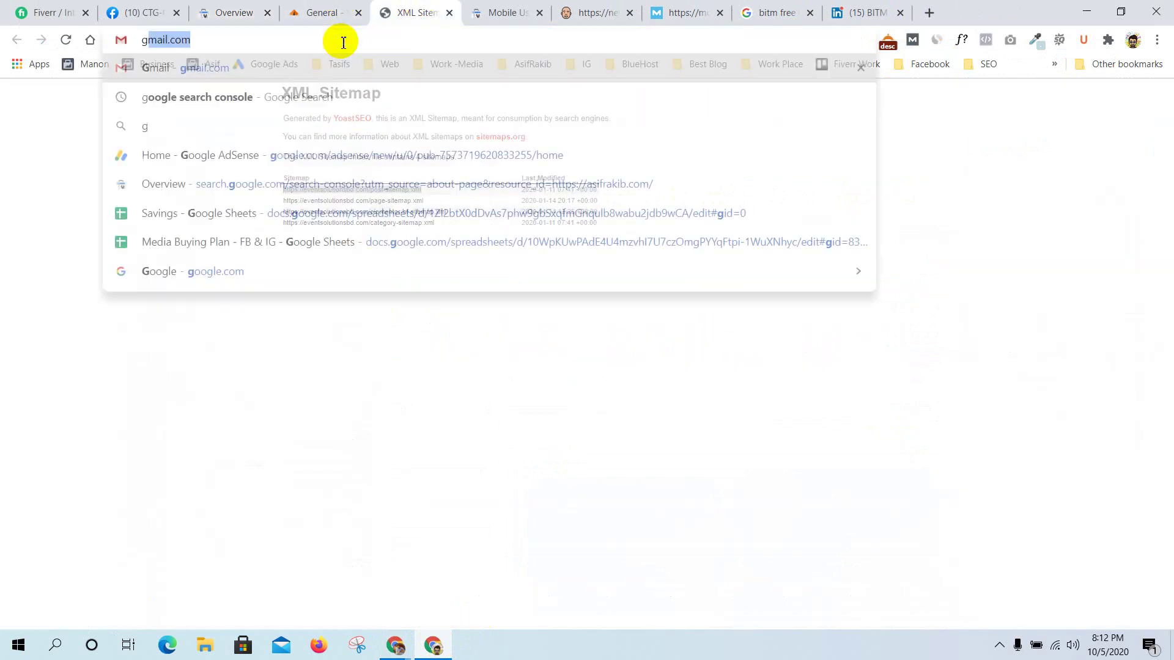
{"action": "type", "text": "oogle"}
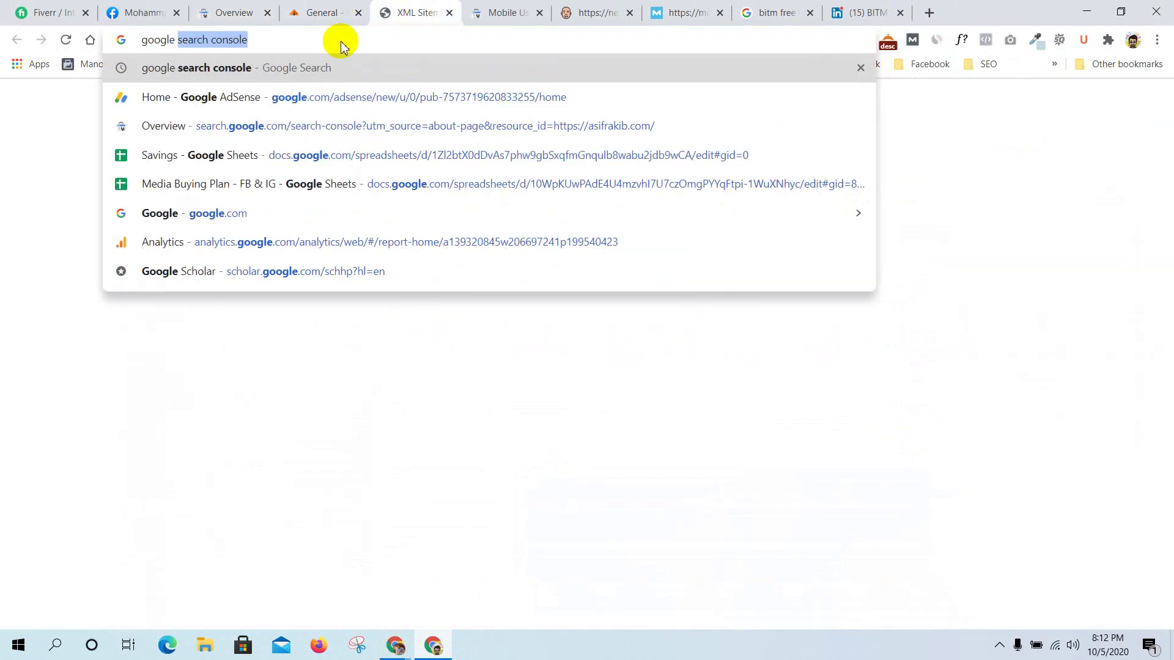
{"action": "key", "text": "Down"}
{"action": "key", "text": "Down"}
{"action": "key", "text": "Down"}
{"action": "key", "text": "Down"}
{"action": "key", "text": "Down"}
{"action": "key", "text": "Down"}
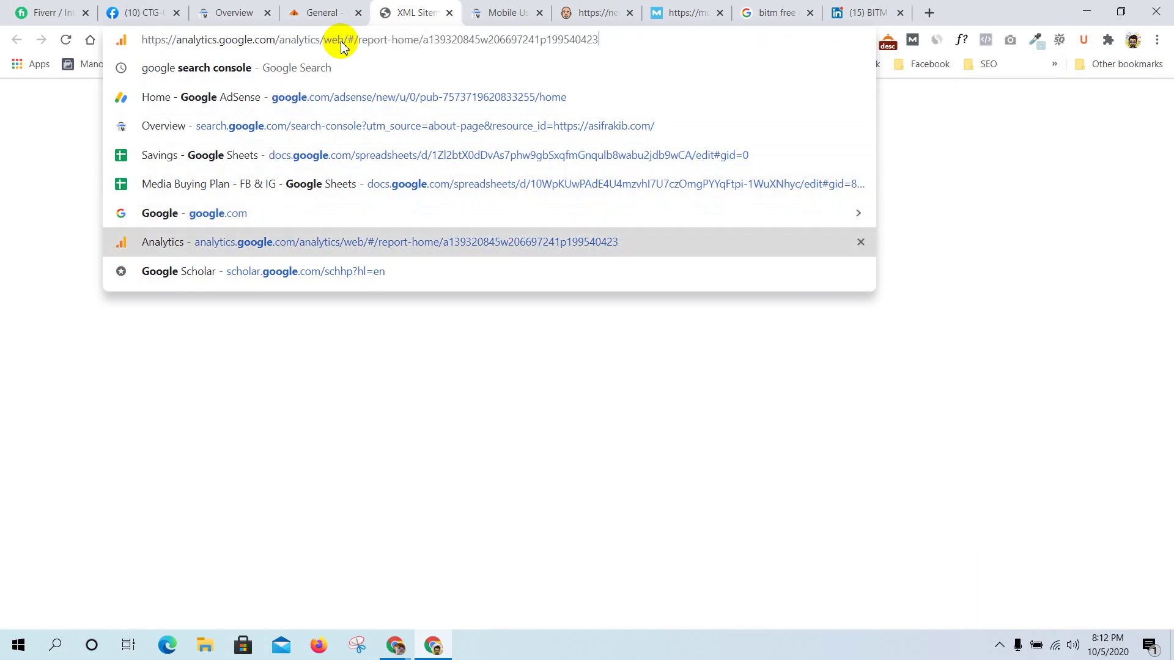
{"action": "key", "text": "Return"}
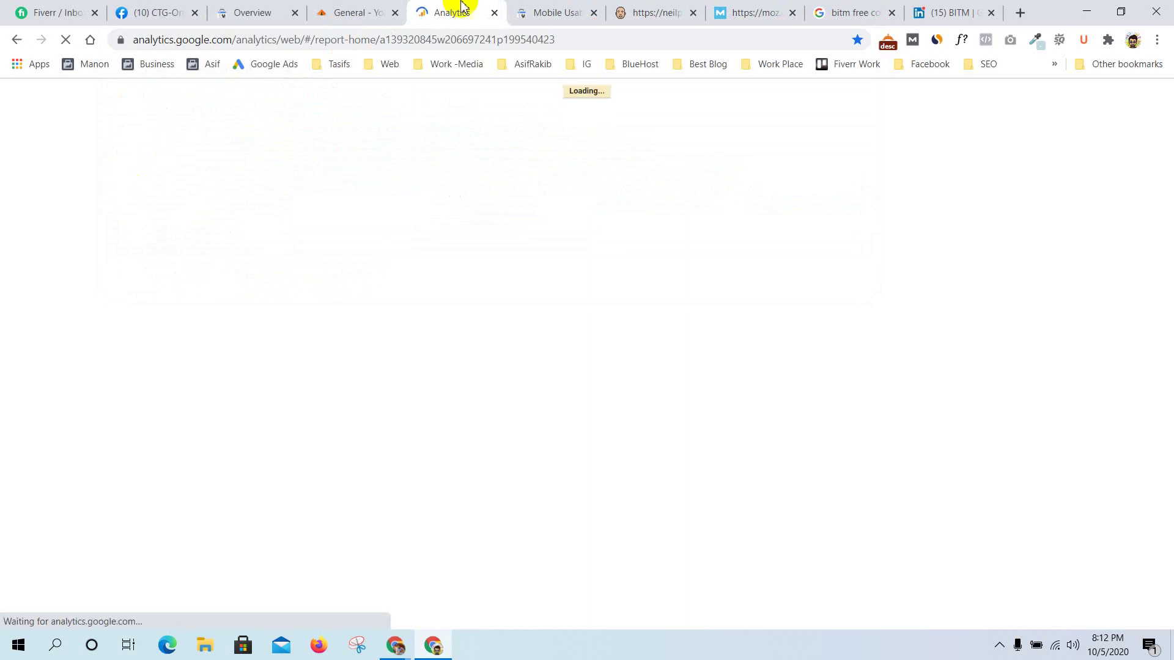
Close the Mobile Usability, bitm free course search, LinkedIn, Yoast SEO and other leftover pages, keeping Analytics open
{"action": "left_click", "coordinate": [526, 12]}
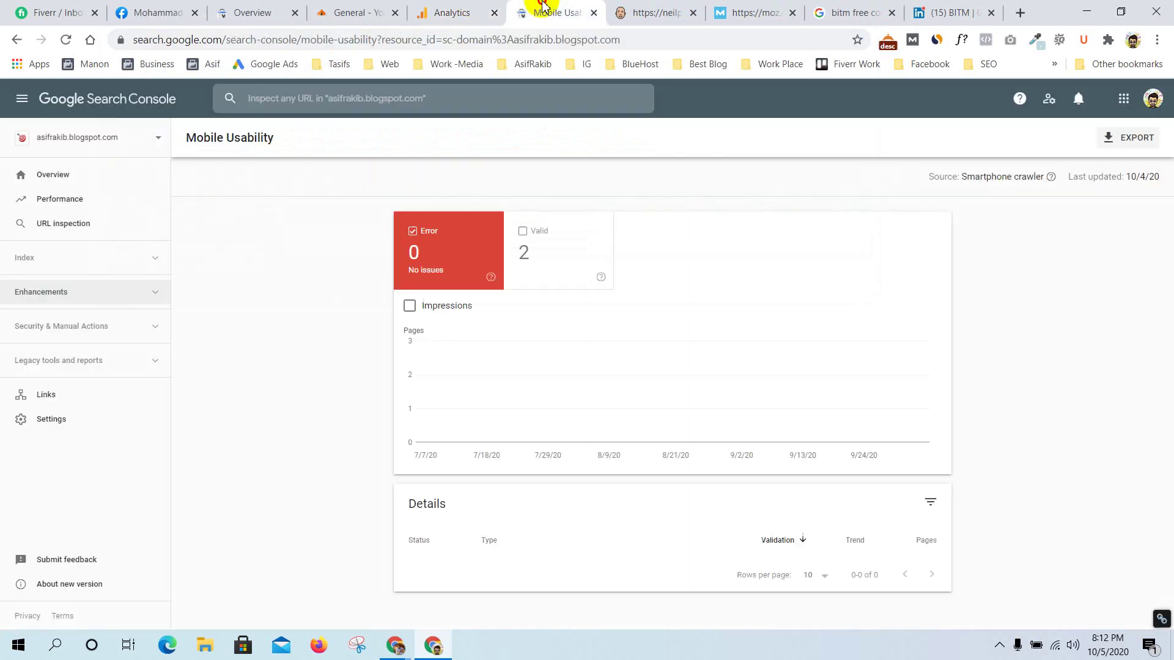
{"action": "left_click", "coordinate": [593, 13]}
{"action": "left_click", "coordinate": [593, 14]}
{"action": "left_click", "coordinate": [593, 14]}
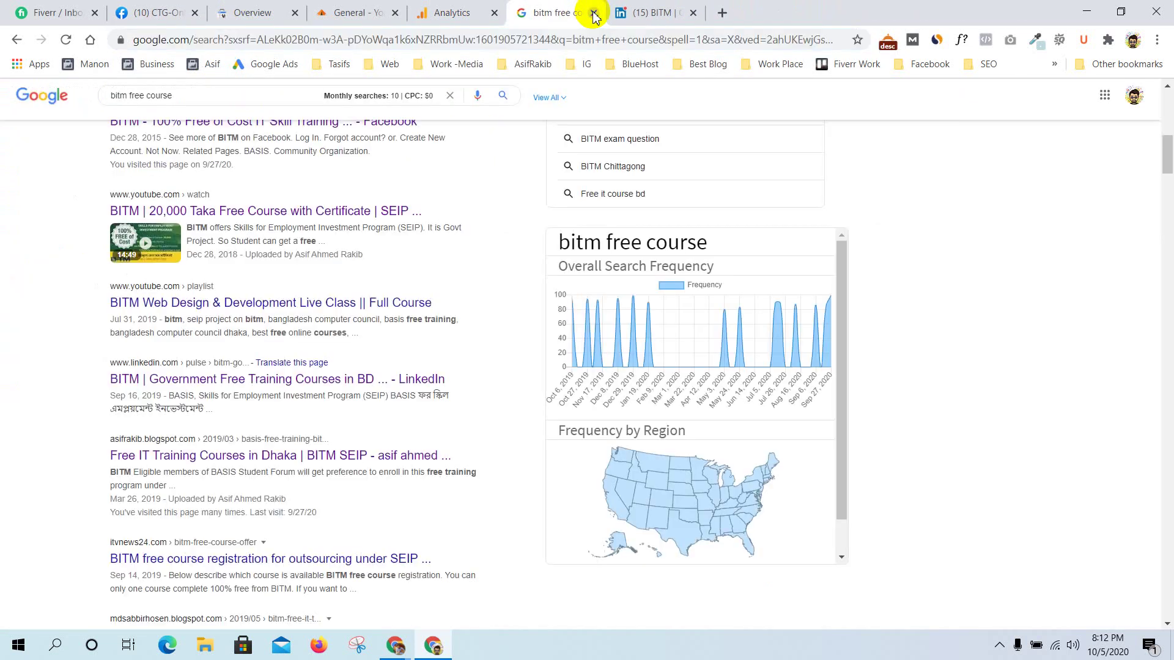
{"action": "left_click", "coordinate": [593, 13]}
{"action": "left_click", "coordinate": [593, 14]}
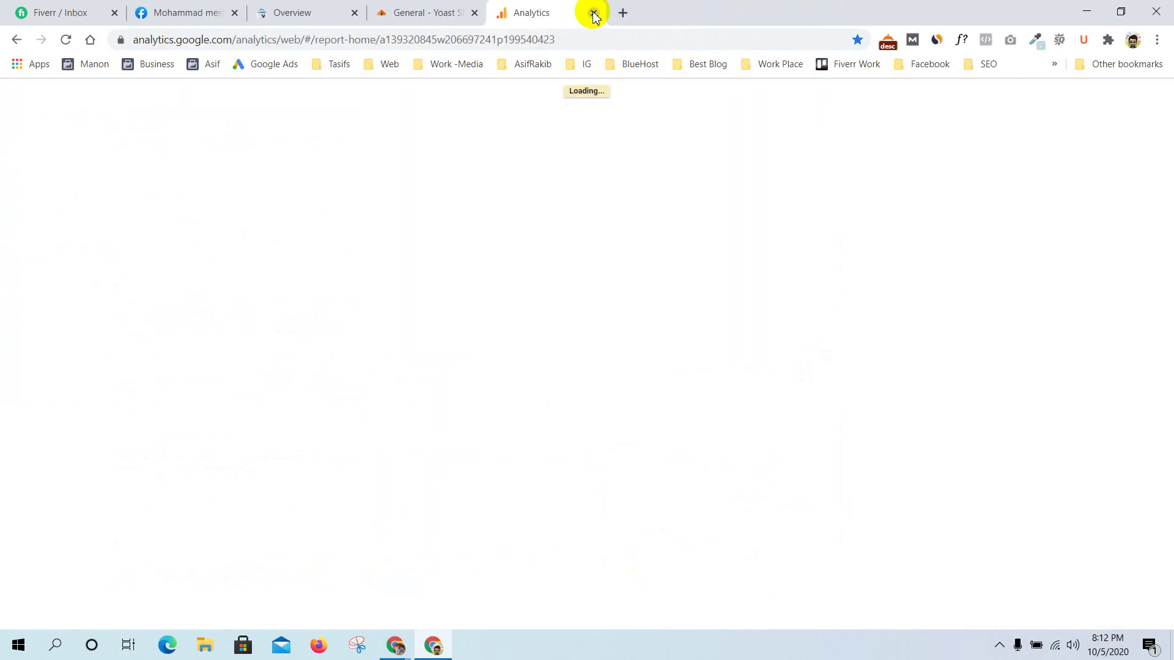
{"action": "left_click", "coordinate": [451, 12]}
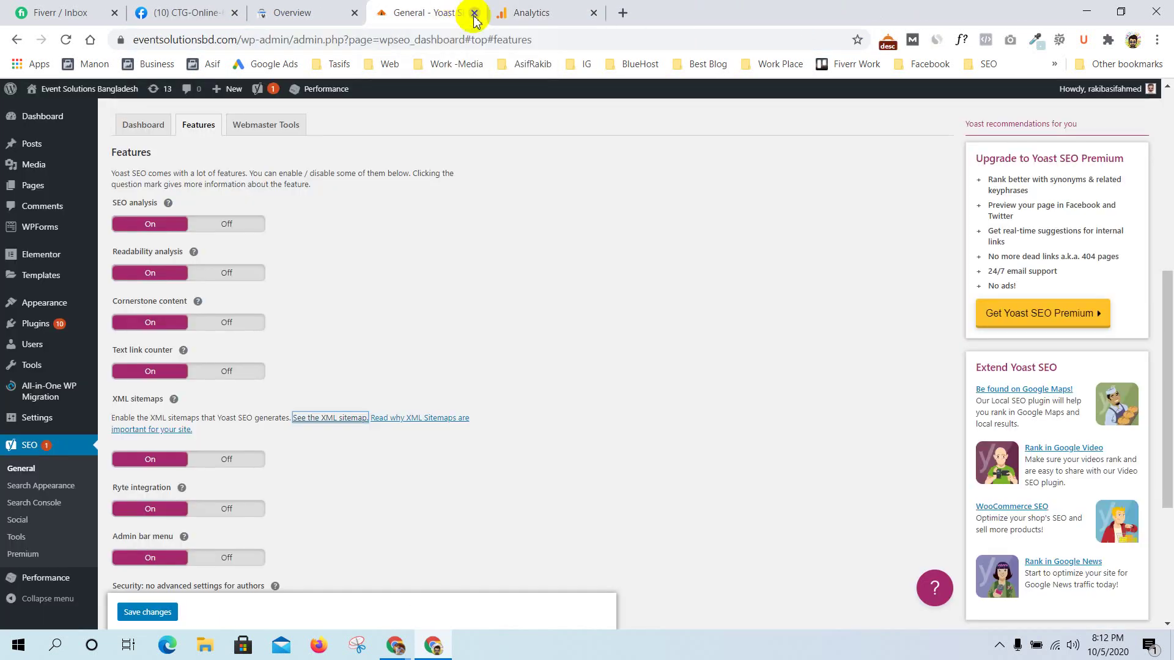
{"action": "left_click", "coordinate": [472, 13]}
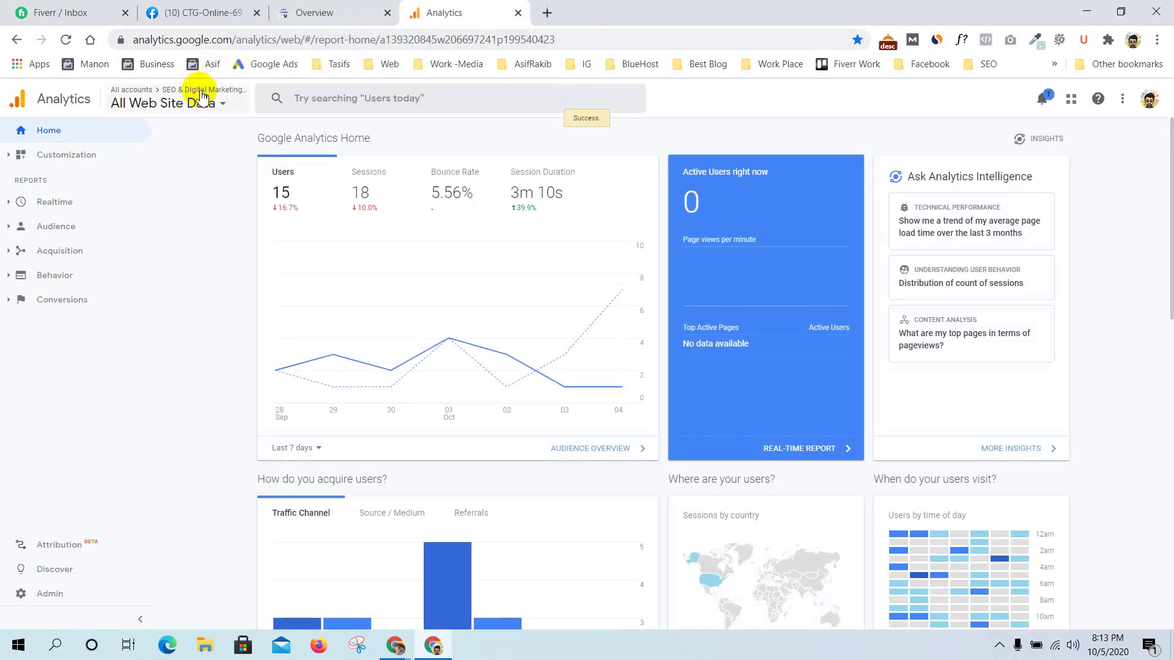
Switch Analytics to the BlogSpot property's All Web Site Data view and open its Realtime Overview report
{"action": "left_click", "coordinate": [196, 93]}
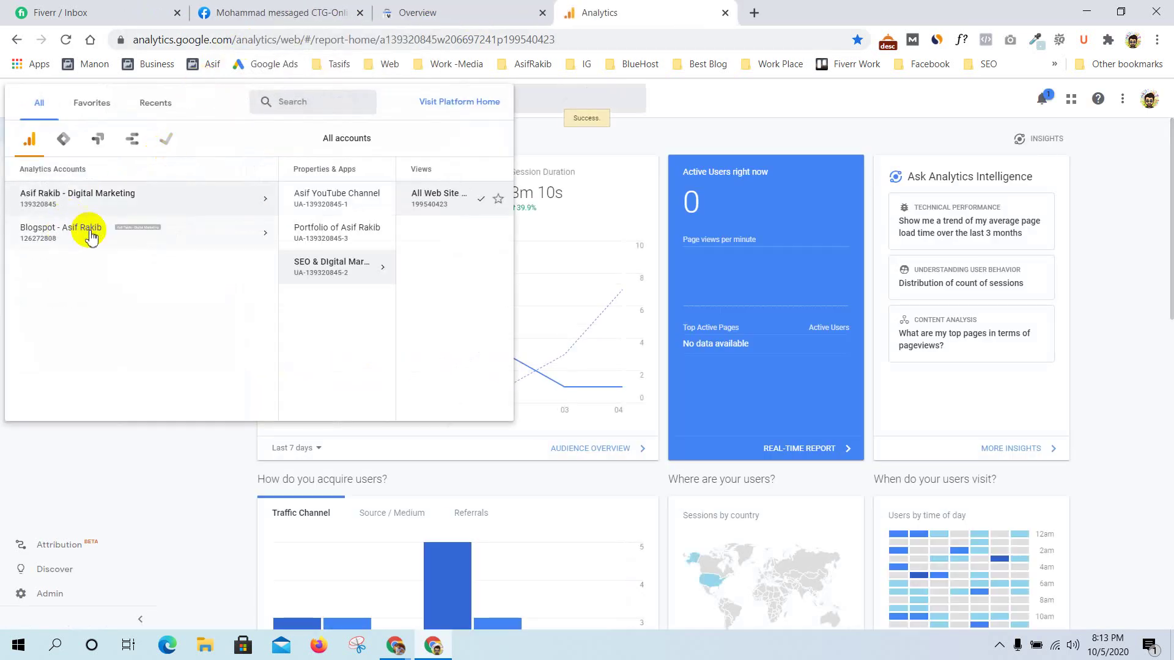
{"action": "left_click", "coordinate": [123, 230]}
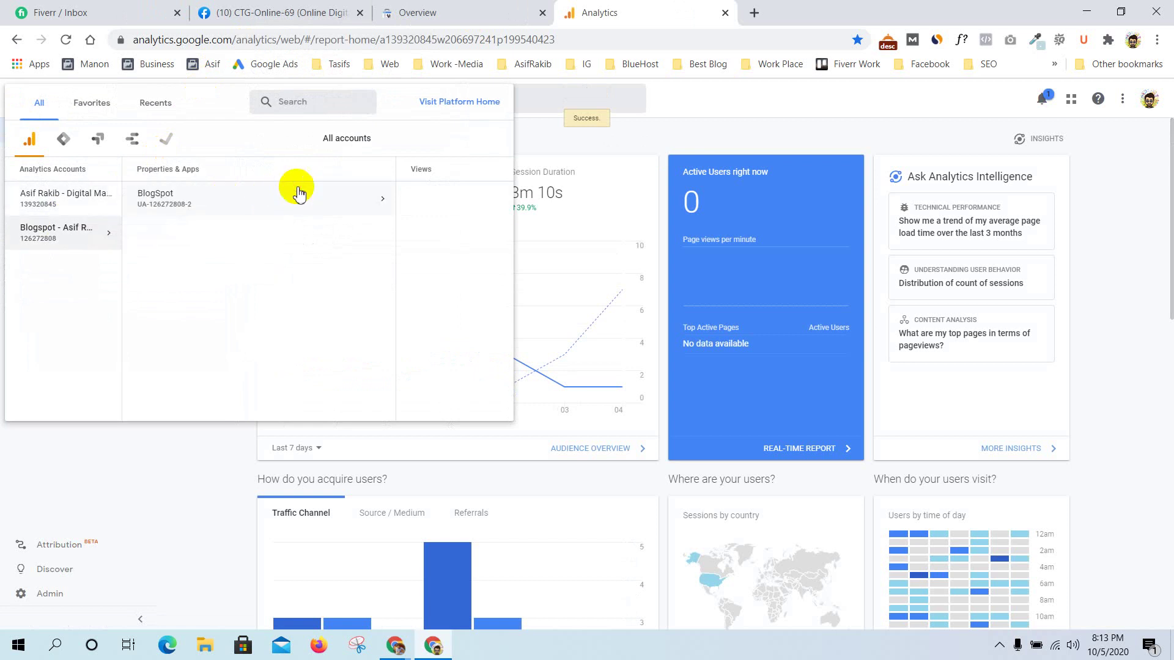
{"action": "left_click", "coordinate": [299, 194]}
{"action": "left_click", "coordinate": [448, 196]}
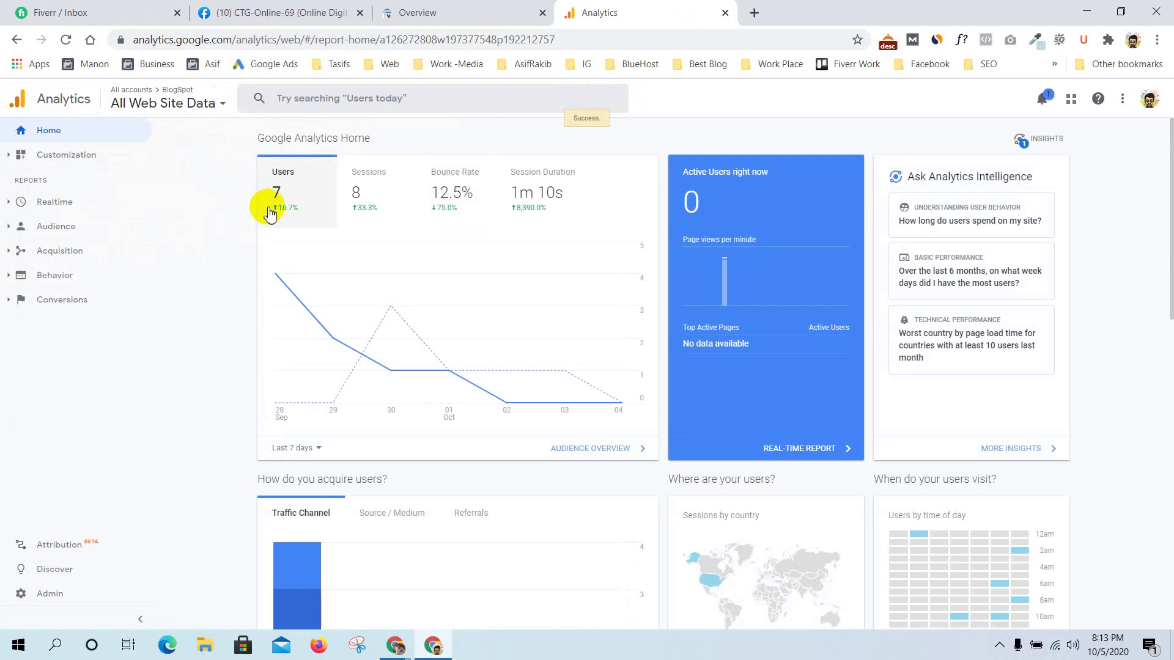
{"action": "left_click", "coordinate": [55, 206]}
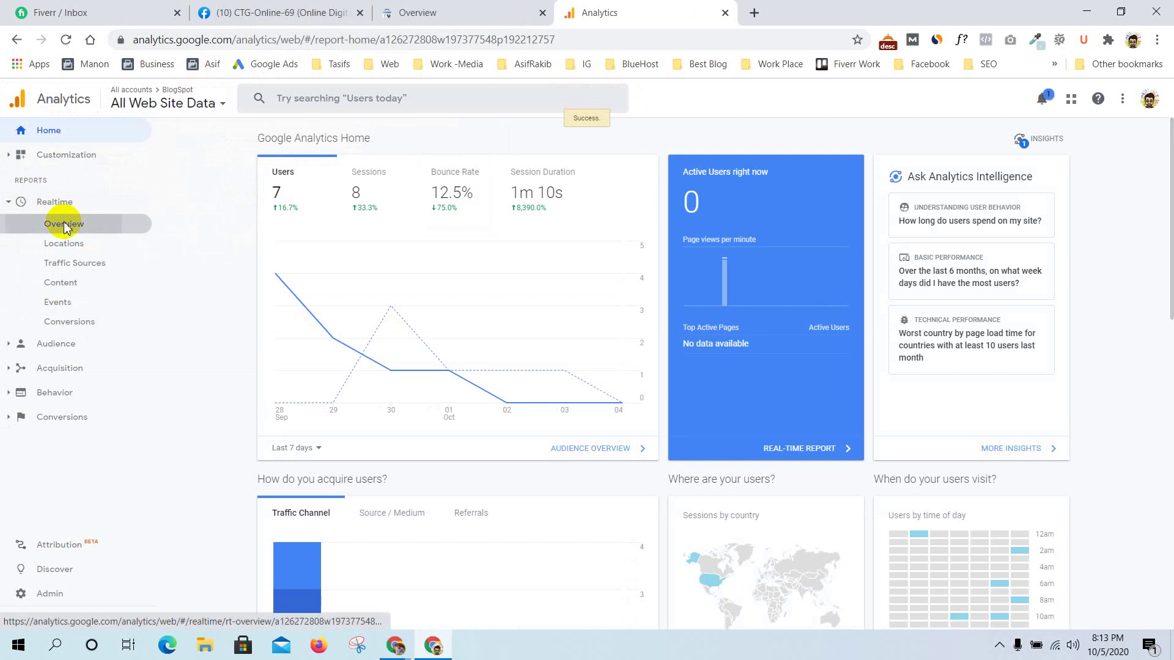
{"action": "left_click", "coordinate": [64, 224]}
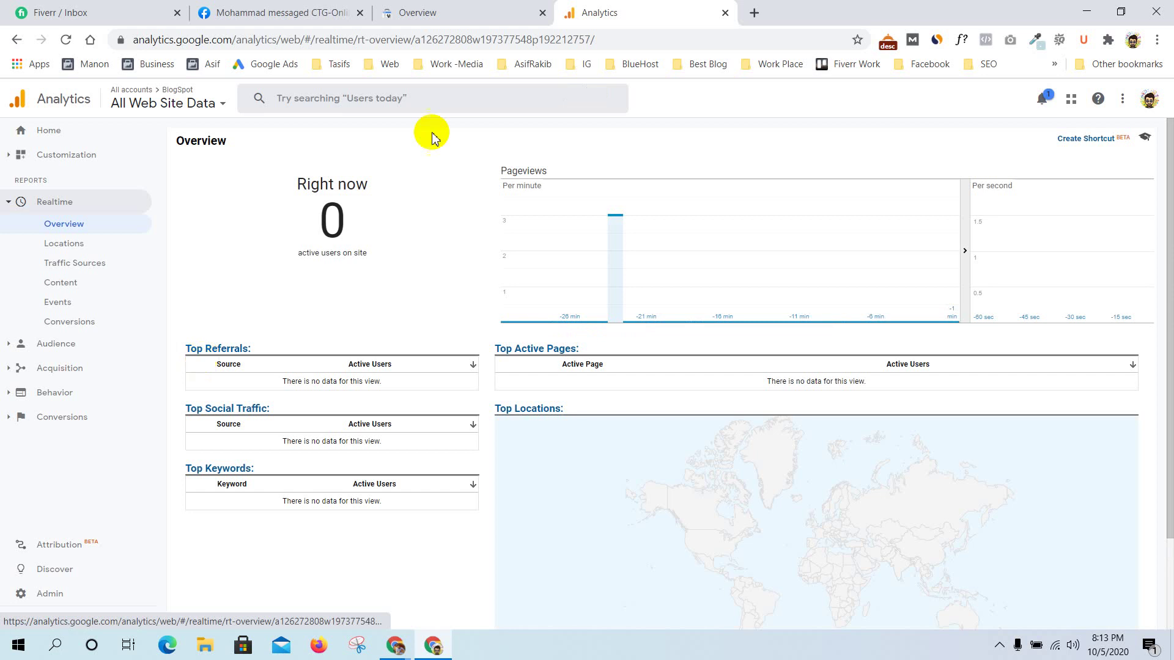
Visit the Blogspot blog in a new tab and check the active users and their location in the Realtime Overview
{"action": "left_click", "coordinate": [753, 15]}
{"action": "type", "text": "as"}
{"action": "key", "text": "Down"}
{"action": "key", "text": "Down"}
{"action": "key", "text": "Down"}
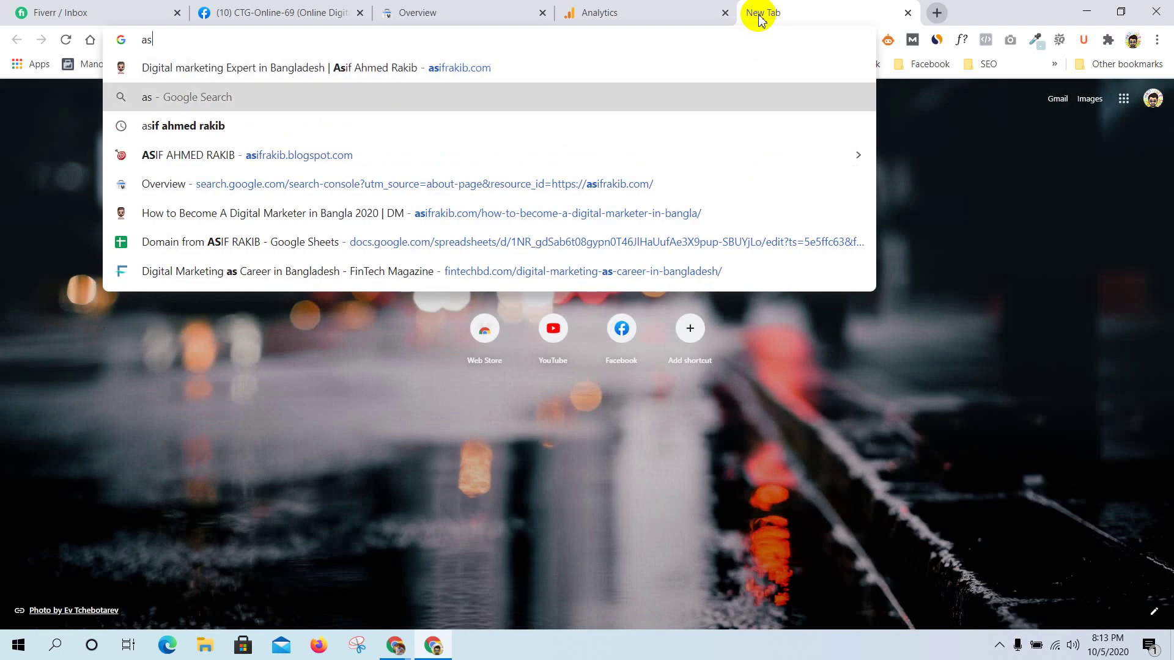
{"action": "key", "text": "Return"}
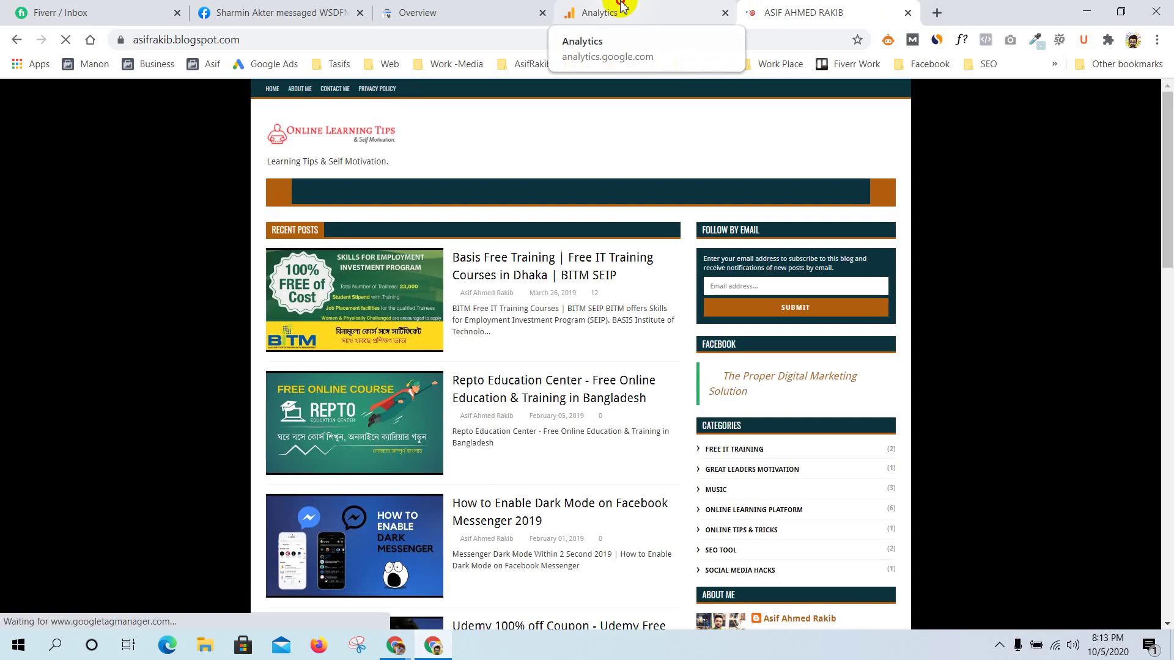
{"action": "left_click", "coordinate": [629, 9]}
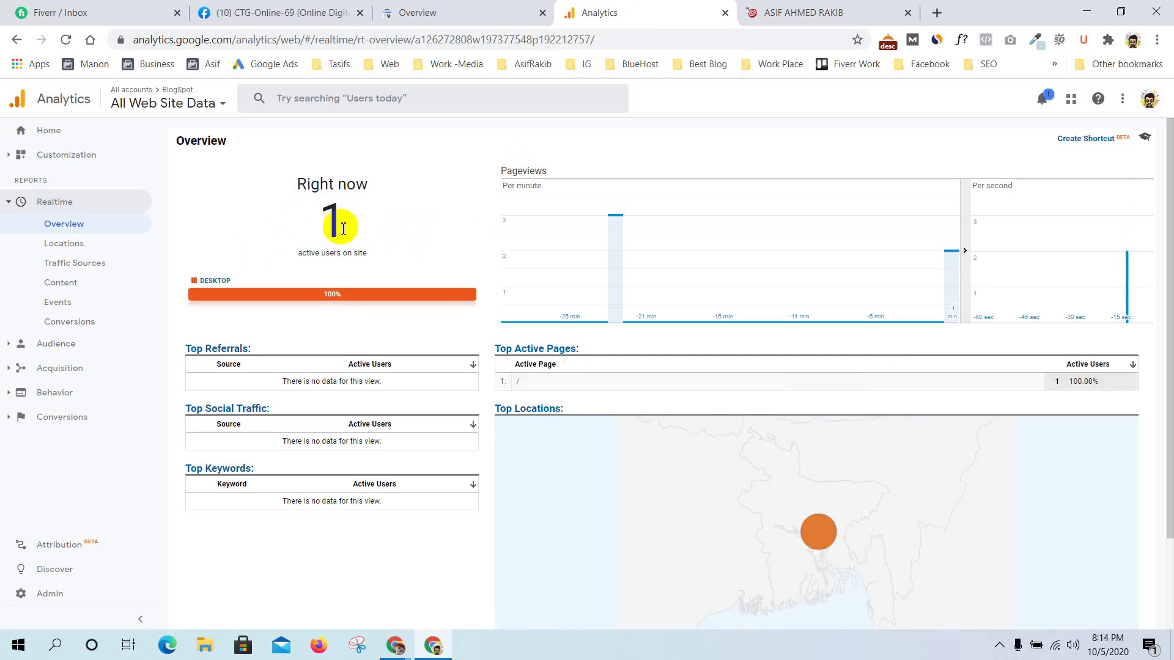
{"action": "mouse_move", "coordinate": [815, 532]}
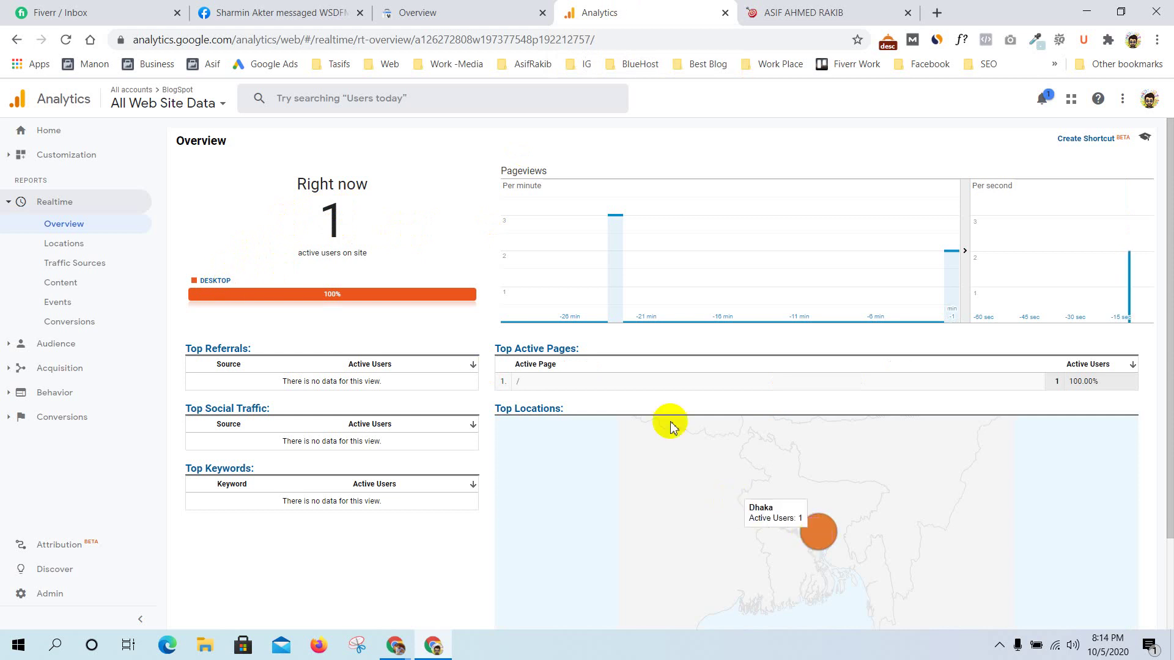
Look at the blog's home page and examine the desktop and mobile device split in the Realtime Overview
{"action": "left_click", "coordinate": [850, 8]}
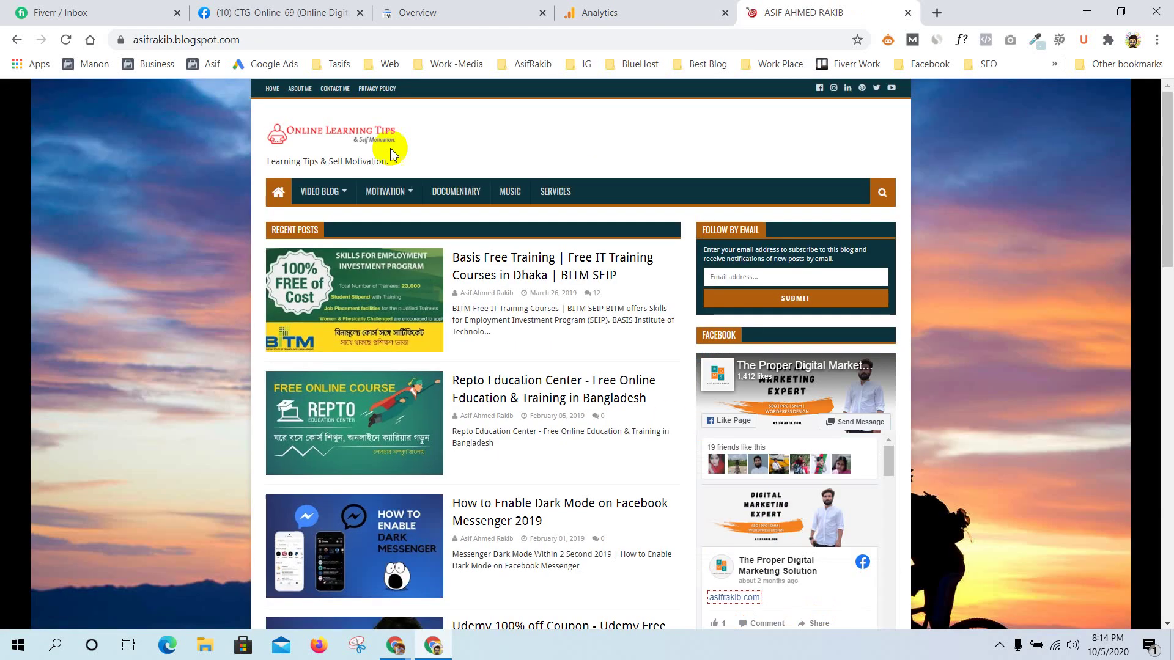
{"action": "left_click", "coordinate": [597, 8]}
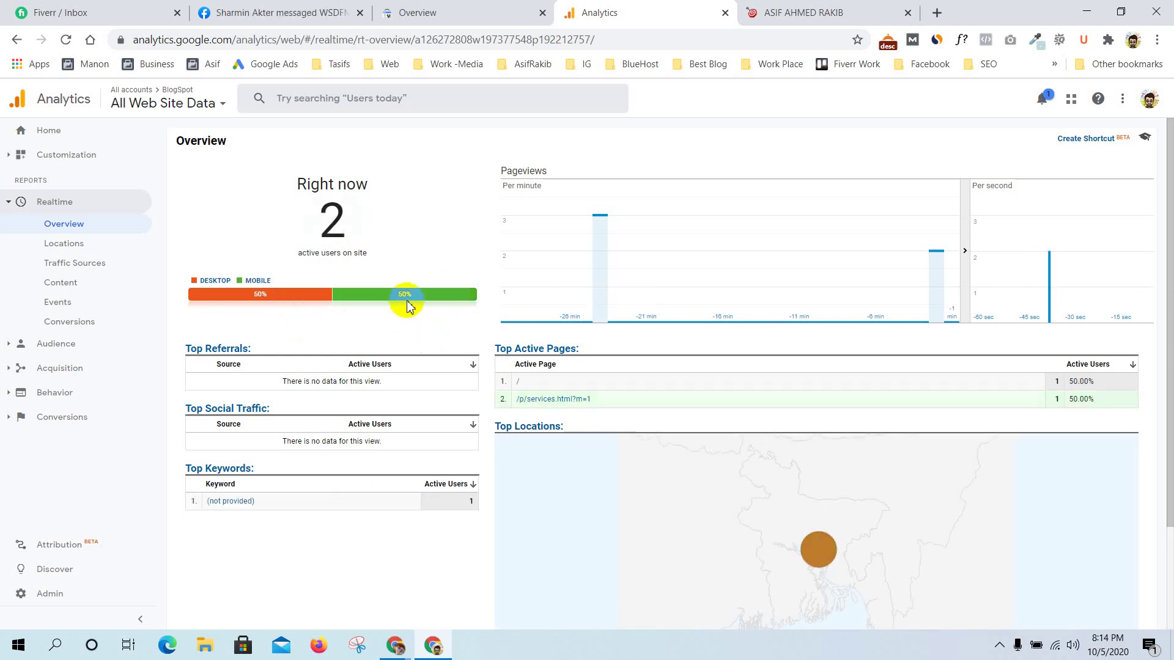
{"action": "left_click", "coordinate": [248, 287]}
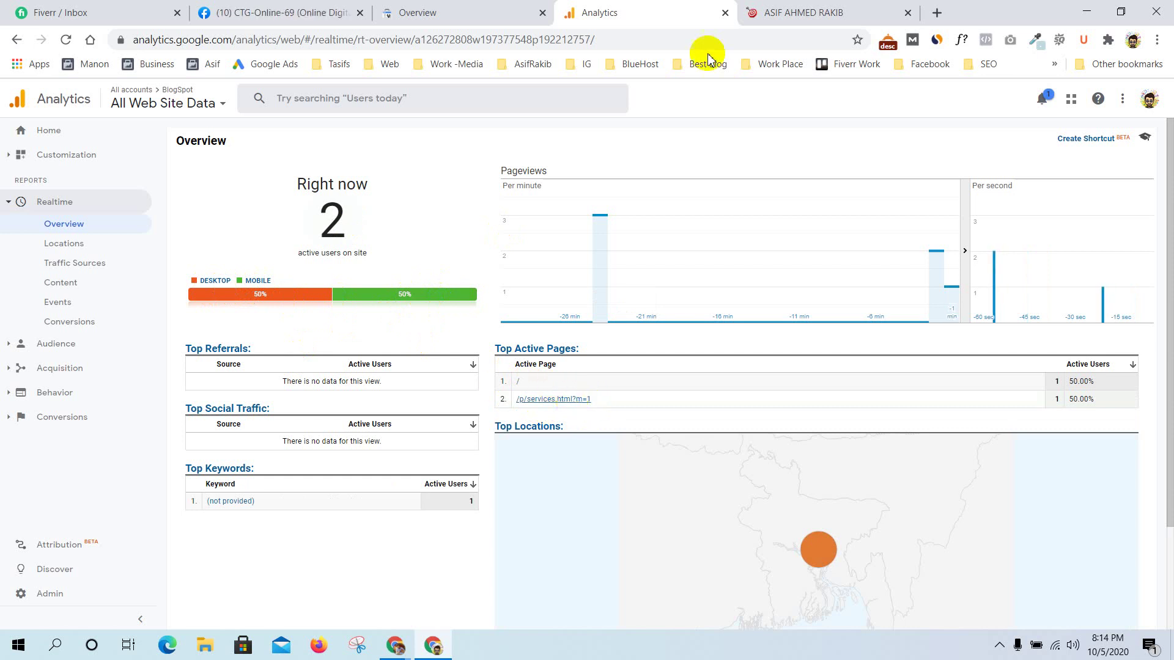
Open the blog's Services page, browse it, and check the top active pages in the Realtime Overview
{"action": "left_click", "coordinate": [820, 13]}
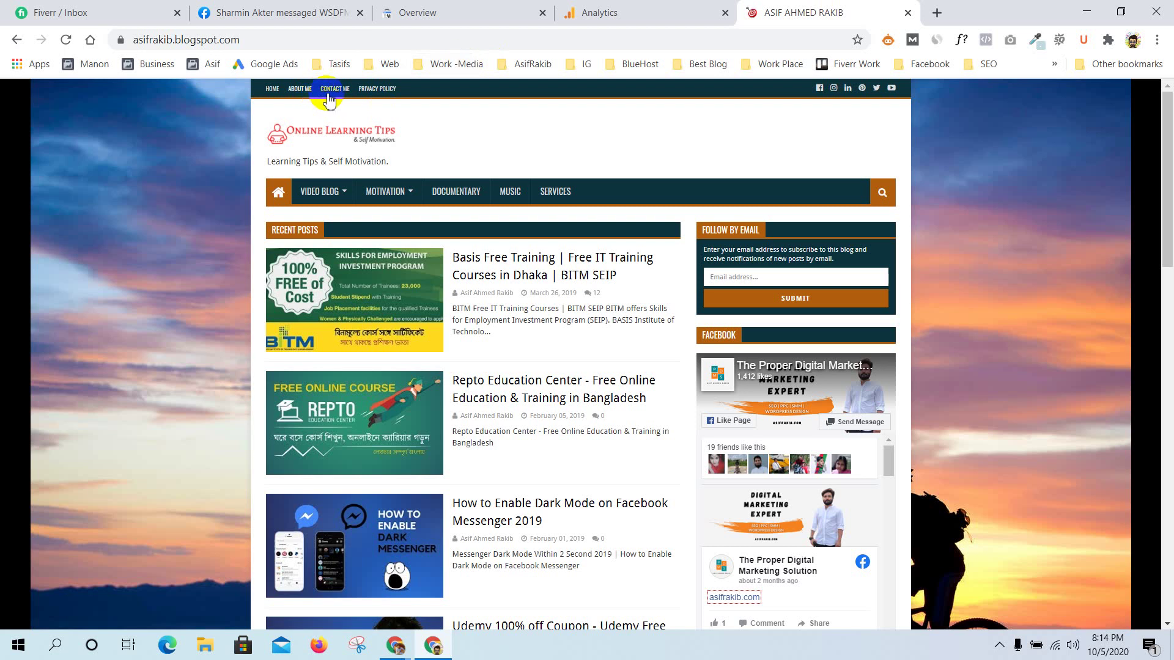
{"action": "left_click", "coordinate": [552, 195]}
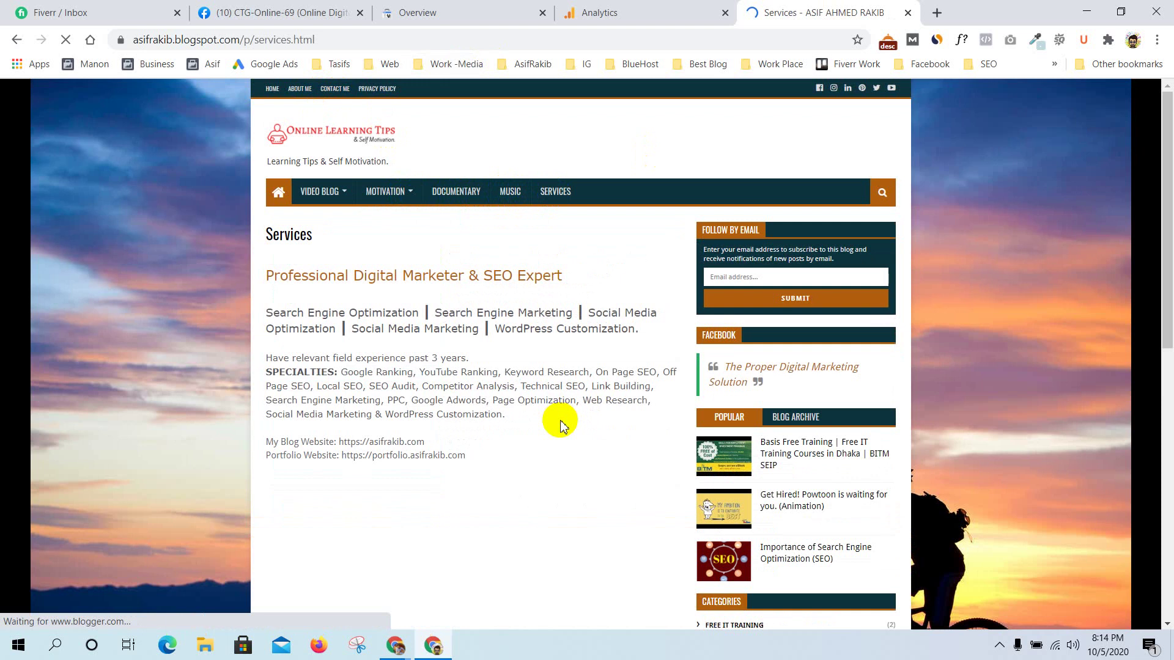
{"action": "triple_click", "coordinate": [383, 442]}
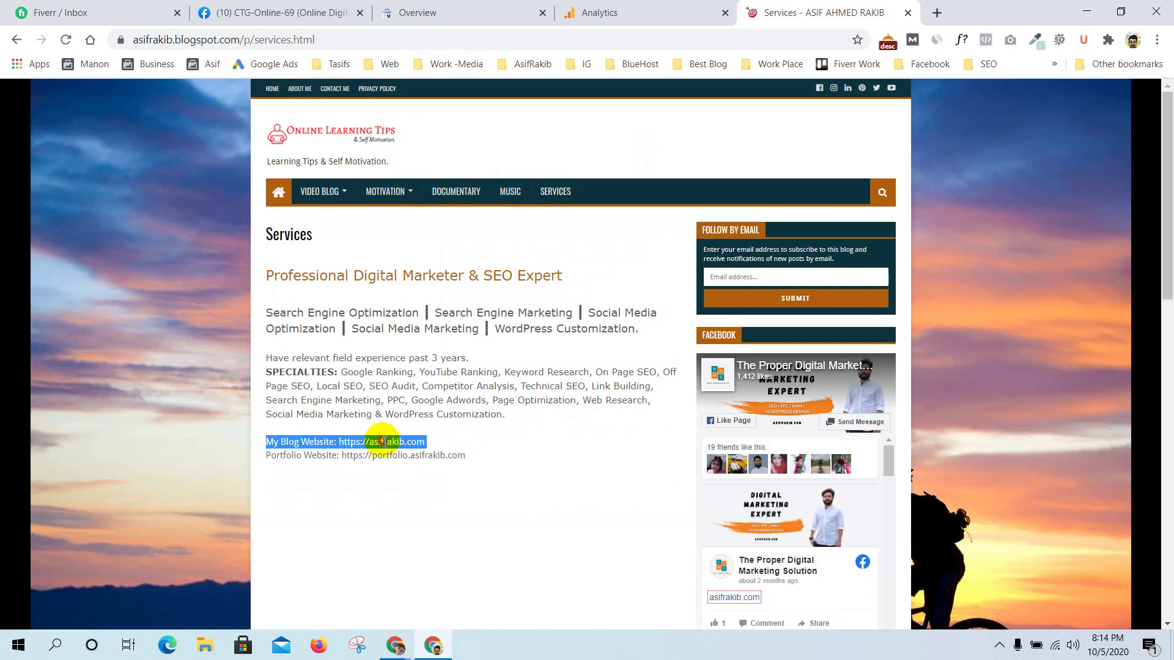
{"action": "left_click", "coordinate": [474, 433]}
{"action": "scroll", "coordinate": [473, 432], "scroll_direction": "down", "scroll_amount": 2}
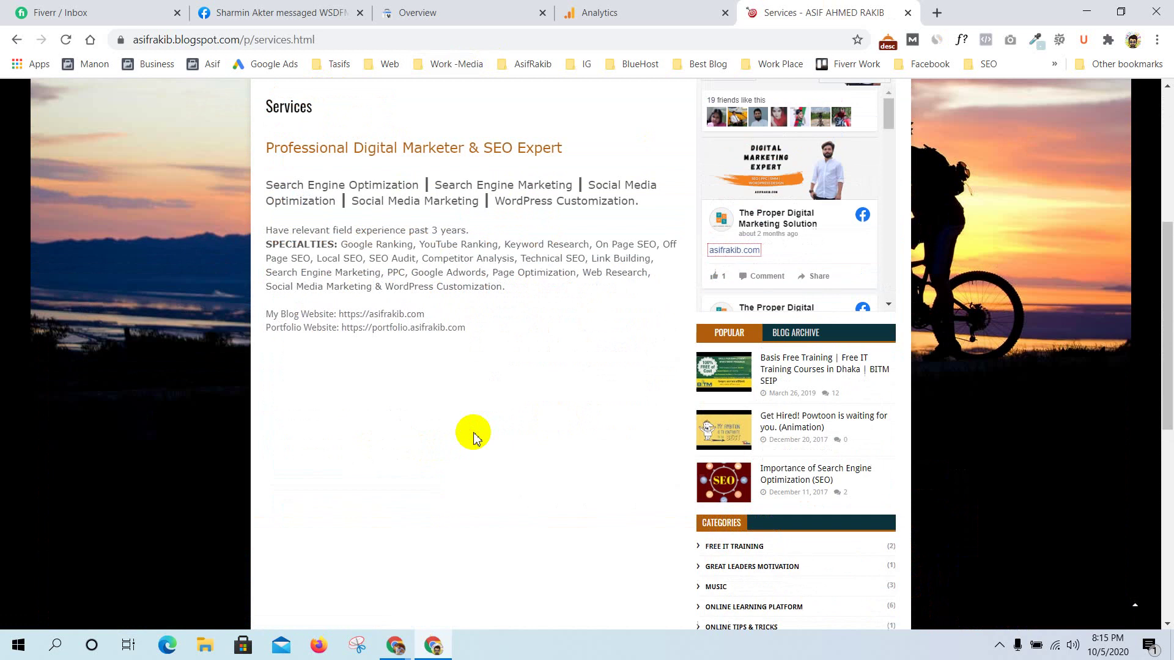
{"action": "scroll", "coordinate": [473, 431], "scroll_direction": "up", "scroll_amount": 2}
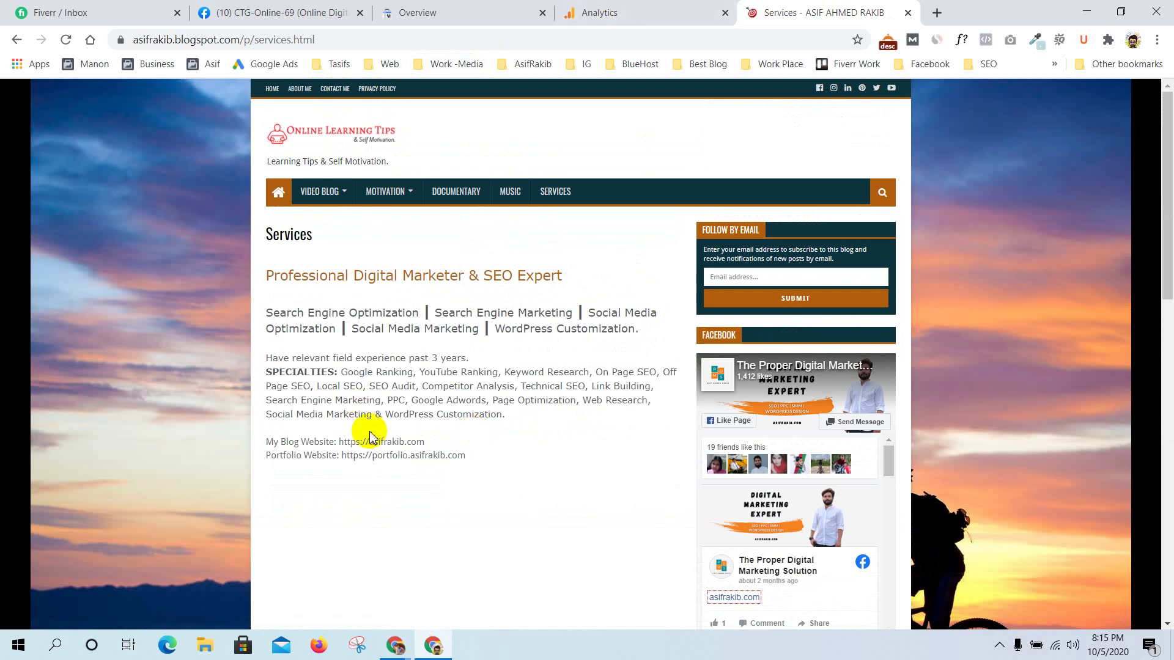
{"action": "left_click", "coordinate": [625, 7]}
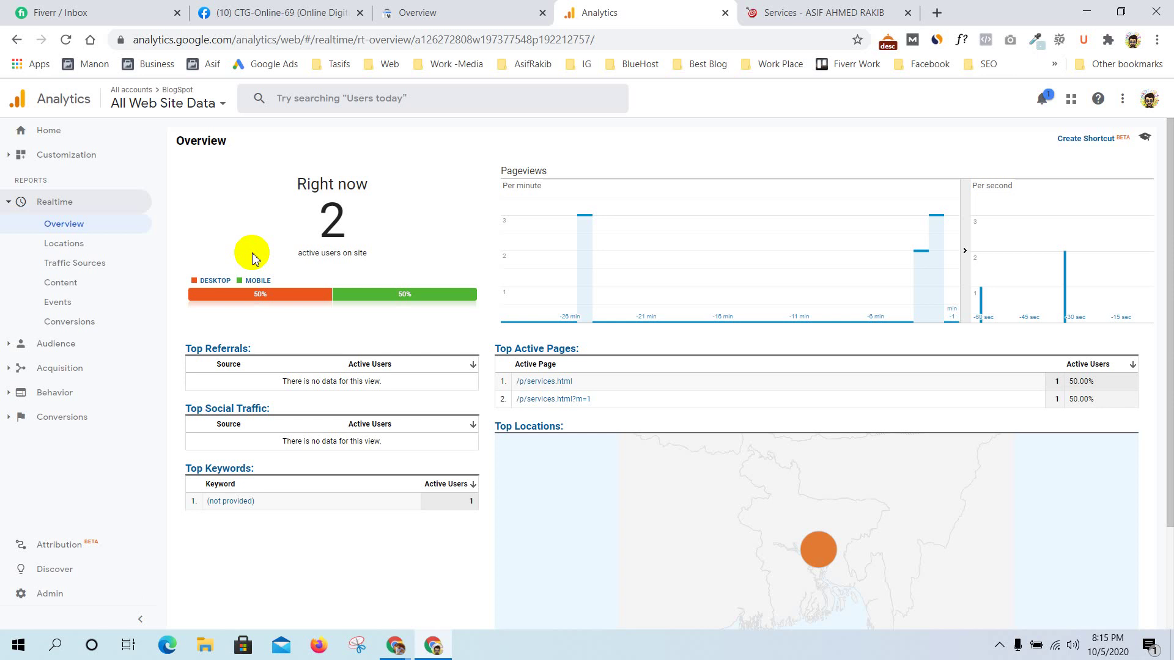
Return to Analytics Home and set the Users chart's date range to Last 90 days
{"action": "left_click", "coordinate": [57, 137]}
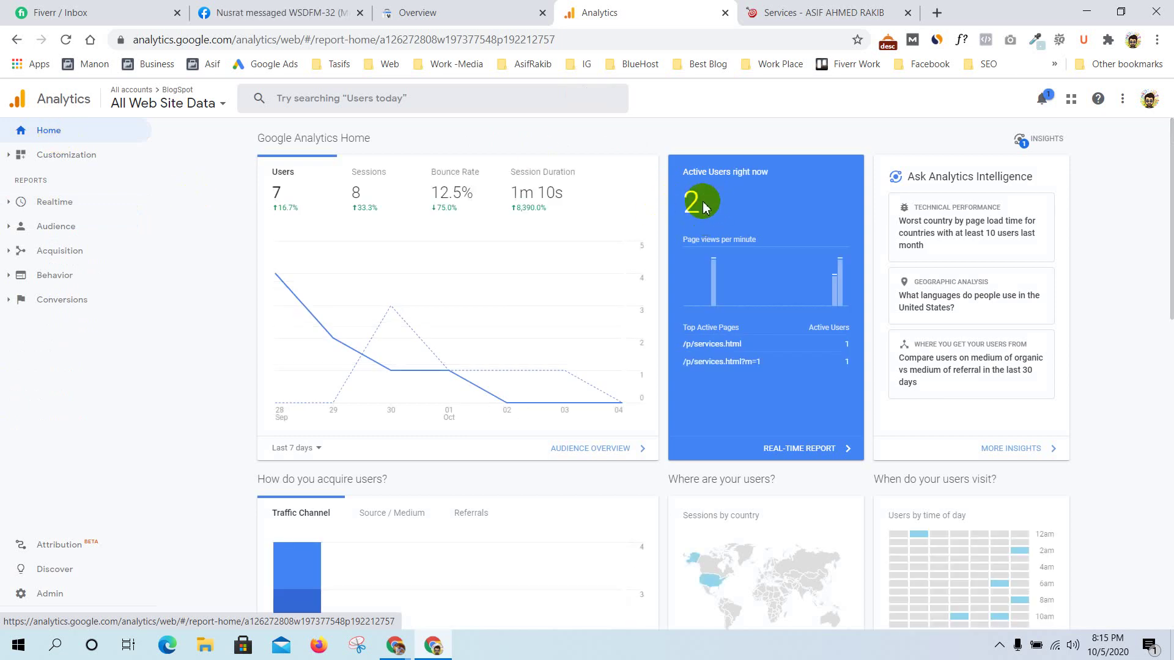
{"action": "left_click", "coordinate": [819, 13]}
{"action": "left_click", "coordinate": [611, 12]}
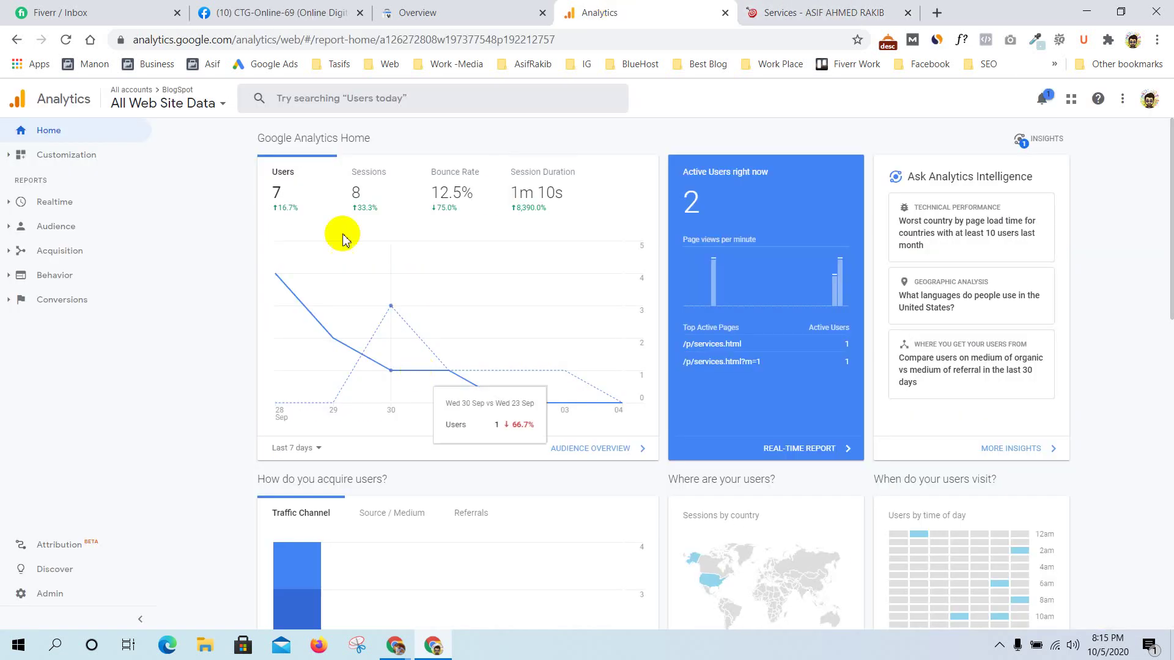
{"action": "left_click", "coordinate": [306, 448]}
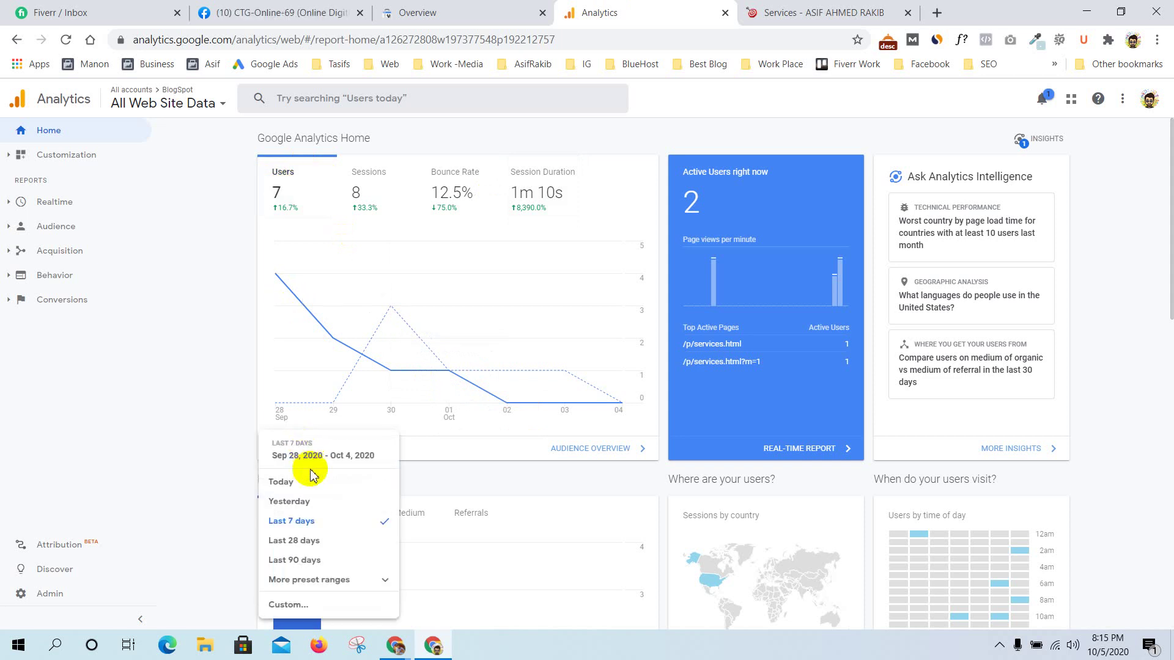
{"action": "left_click", "coordinate": [312, 562]}
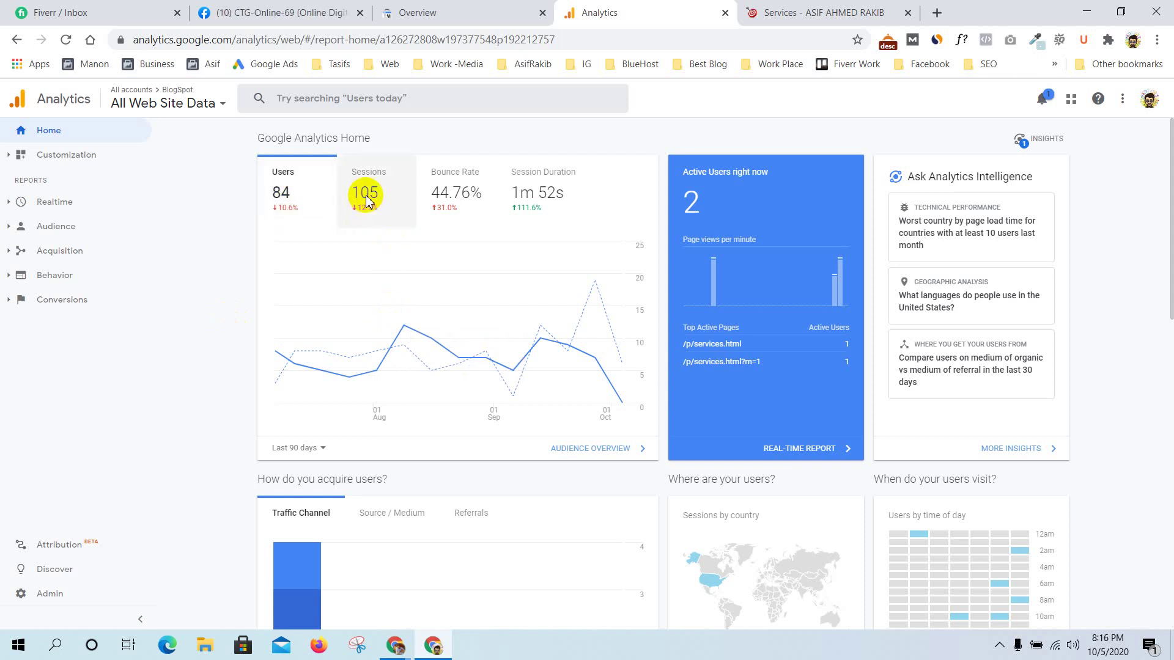
Review the blog's Services page alongside the users, sessions and bounce rate figures on Analytics Home
{"action": "left_click", "coordinate": [771, 8]}
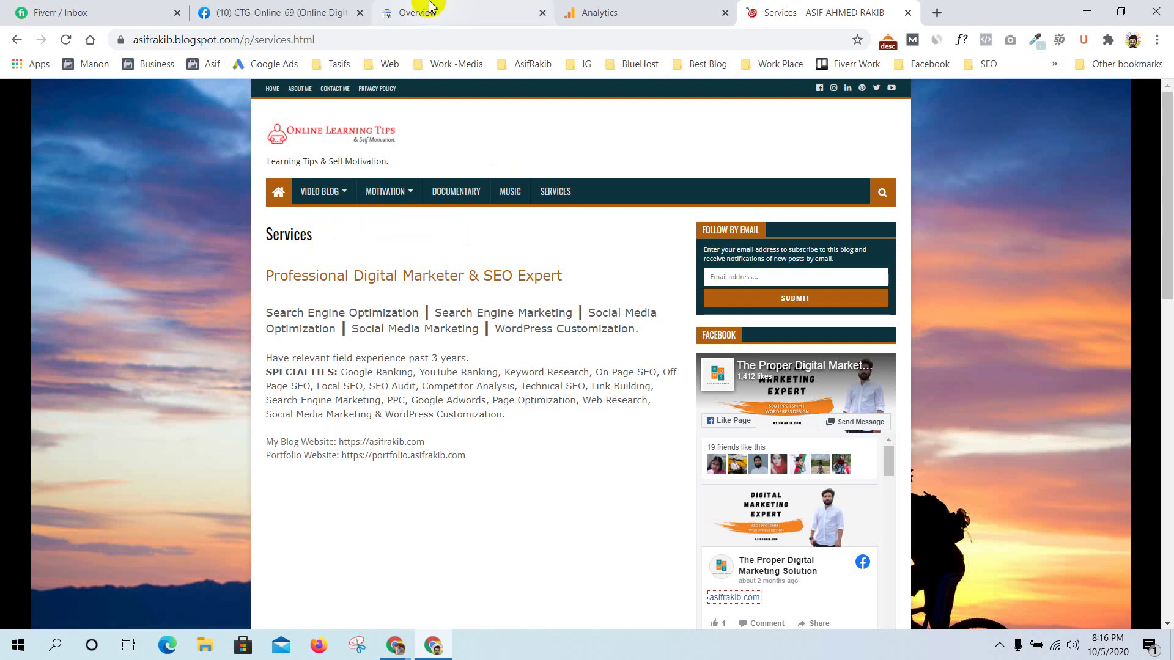
{"action": "left_click_drag", "start_coordinate": [624, 6], "coordinate": [593, 6]}
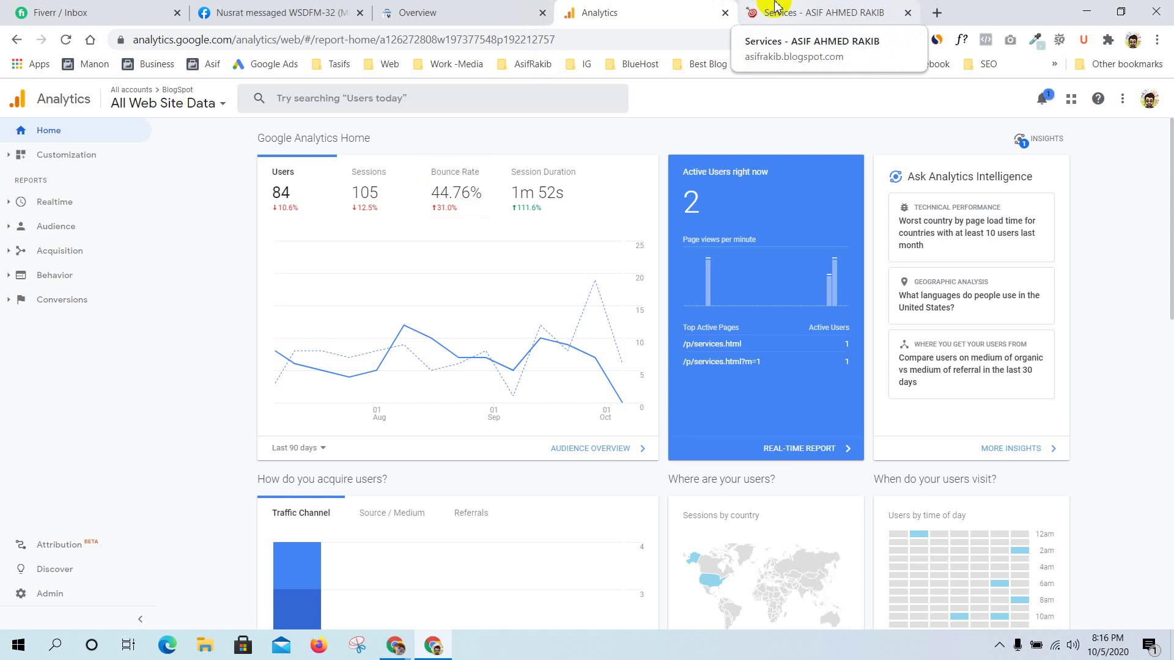
{"action": "left_click", "coordinate": [822, 11]}
{"action": "left_click", "coordinate": [603, 13]}
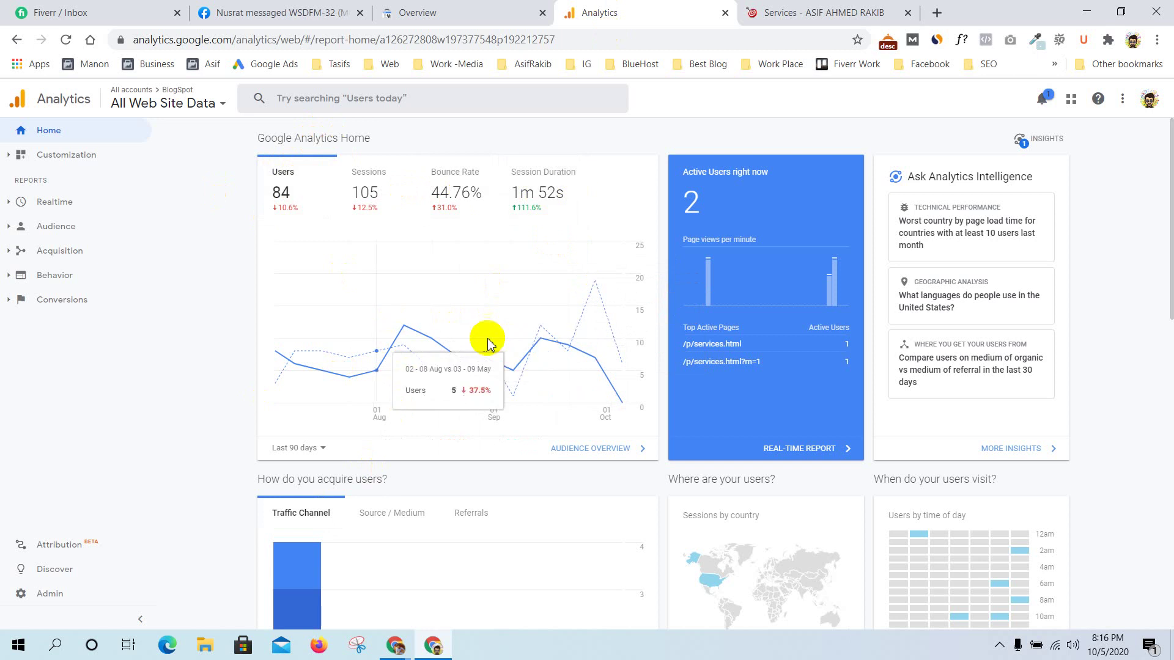
Set the date range of the "How do you acquire users?" chart on Analytics Home to Last 90 days
{"action": "scroll", "coordinate": [908, 220], "scroll_direction": "down", "scroll_amount": 1}
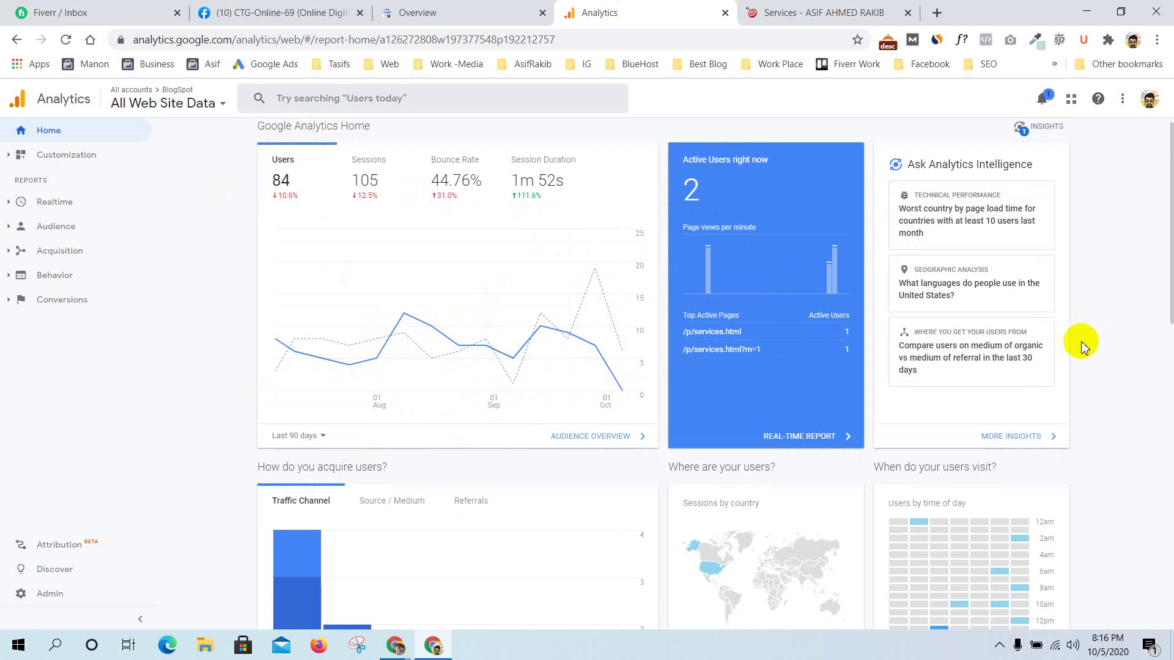
{"action": "left_click_drag", "start_coordinate": [1169, 233], "coordinate": [1169, 367]}
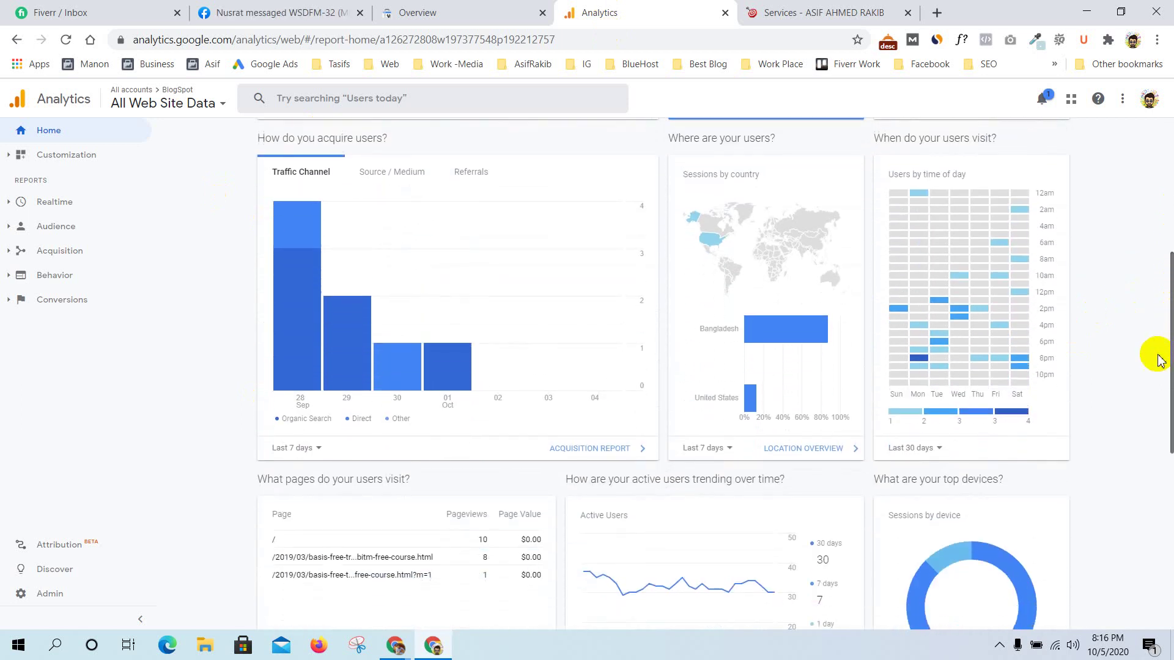
{"action": "scroll", "coordinate": [603, 371], "scroll_direction": "down", "scroll_amount": 1}
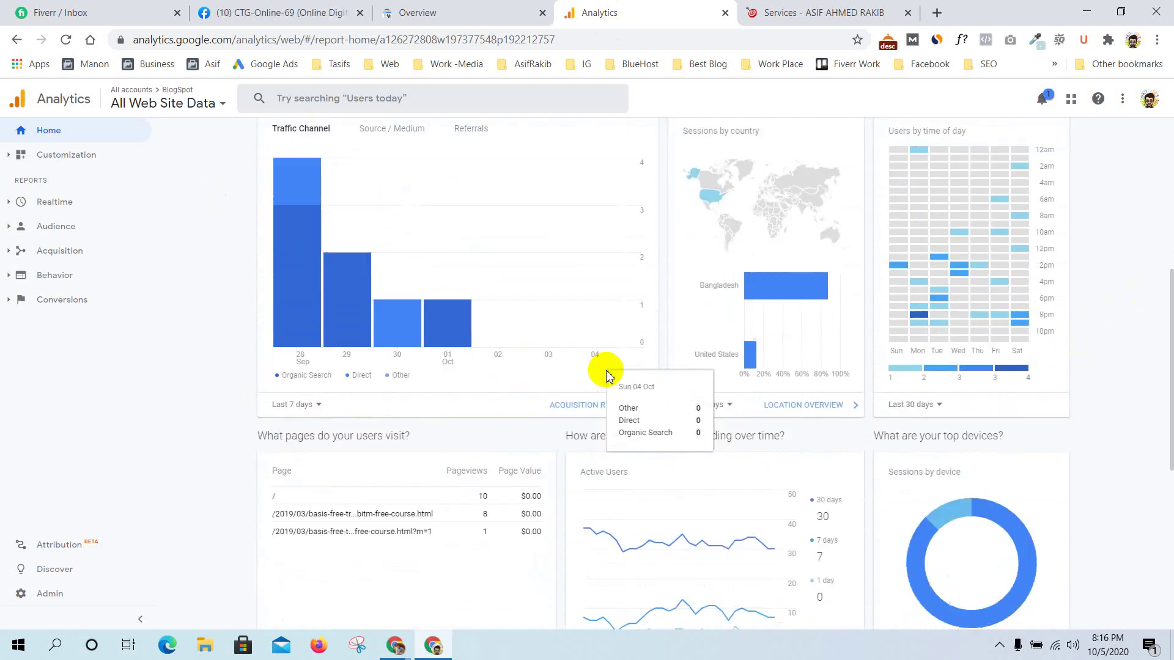
{"action": "scroll", "coordinate": [665, 365], "scroll_direction": "up", "scroll_amount": 5}
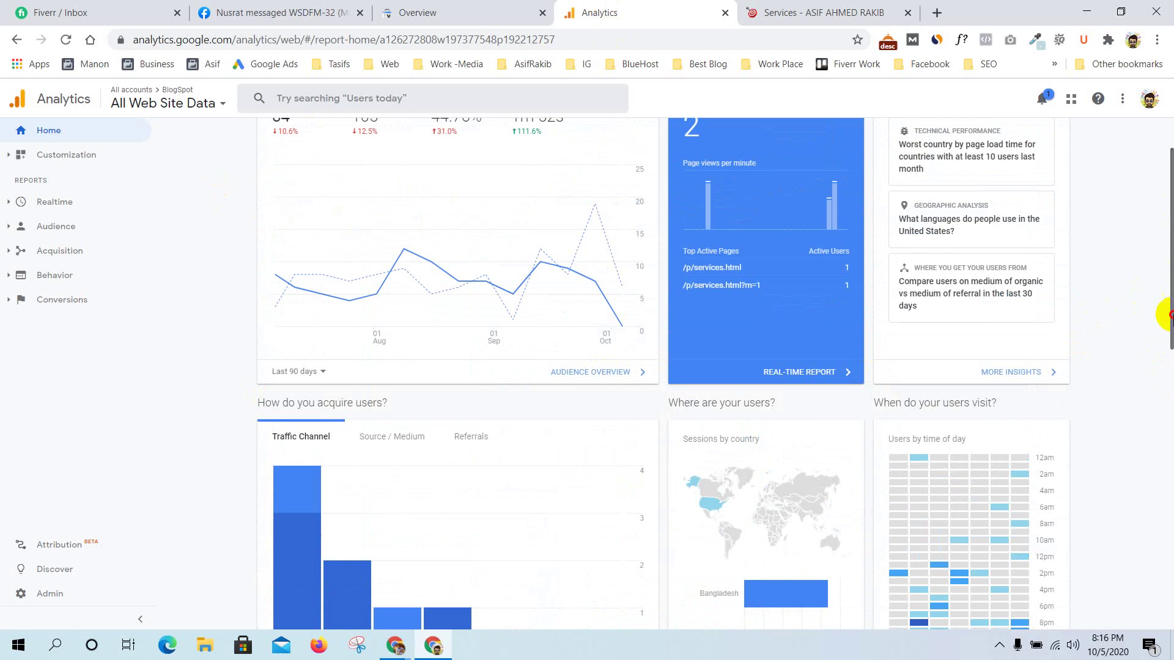
{"action": "left_click_drag", "start_coordinate": [1169, 263], "coordinate": [1167, 395]}
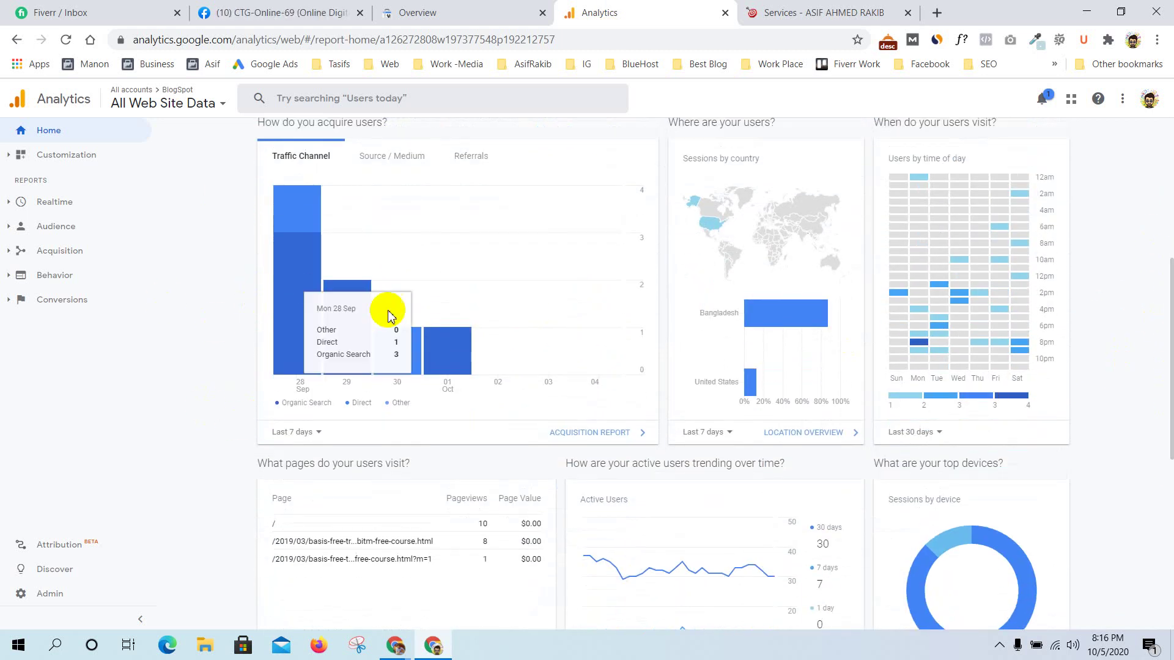
{"action": "mouse_move", "coordinate": [404, 312]}
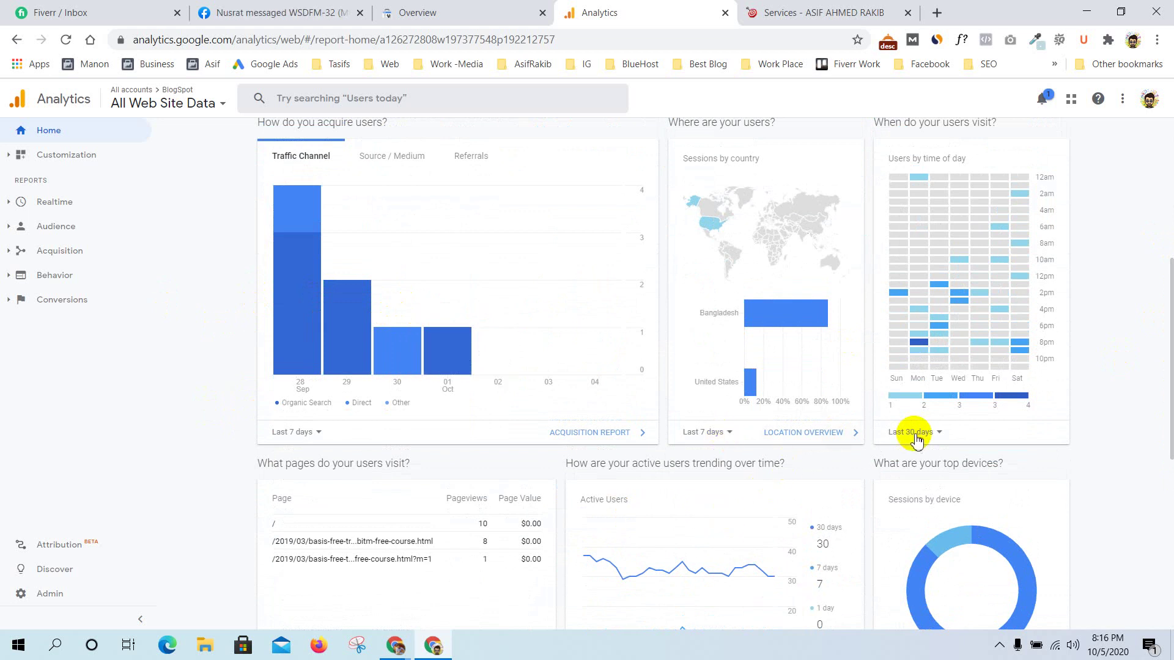
{"action": "left_click", "coordinate": [316, 433]}
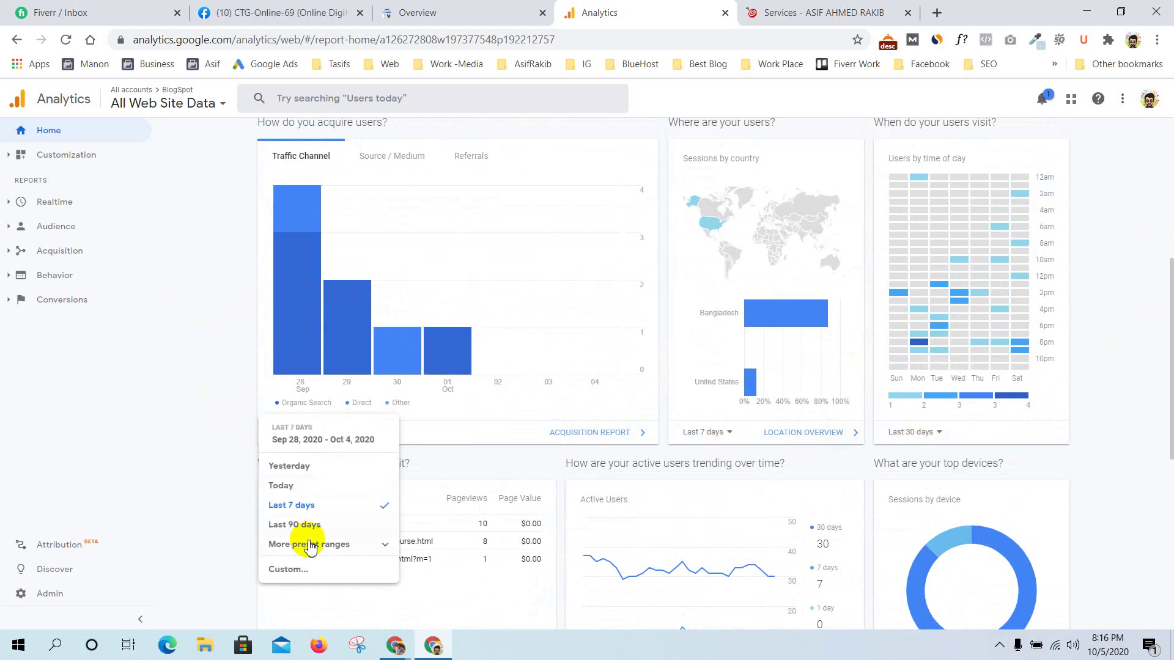
{"action": "left_click", "coordinate": [317, 526]}
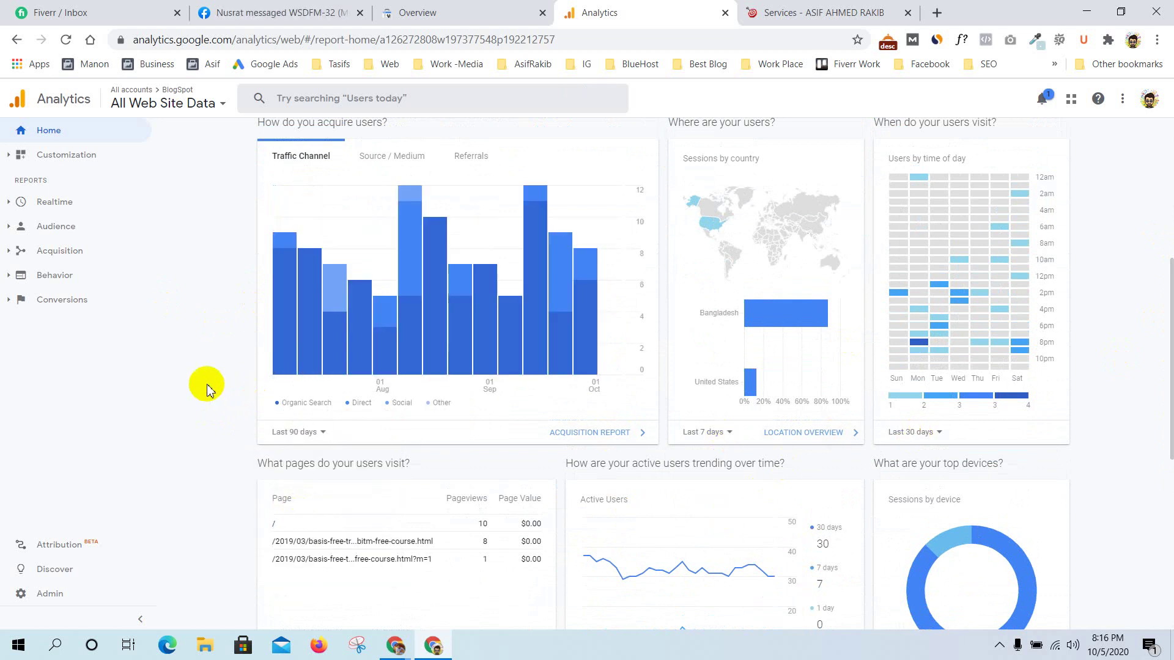
Examine the user acquisition chart by Traffic Channel, Source / Medium and Referrals
{"action": "left_click", "coordinate": [299, 153]}
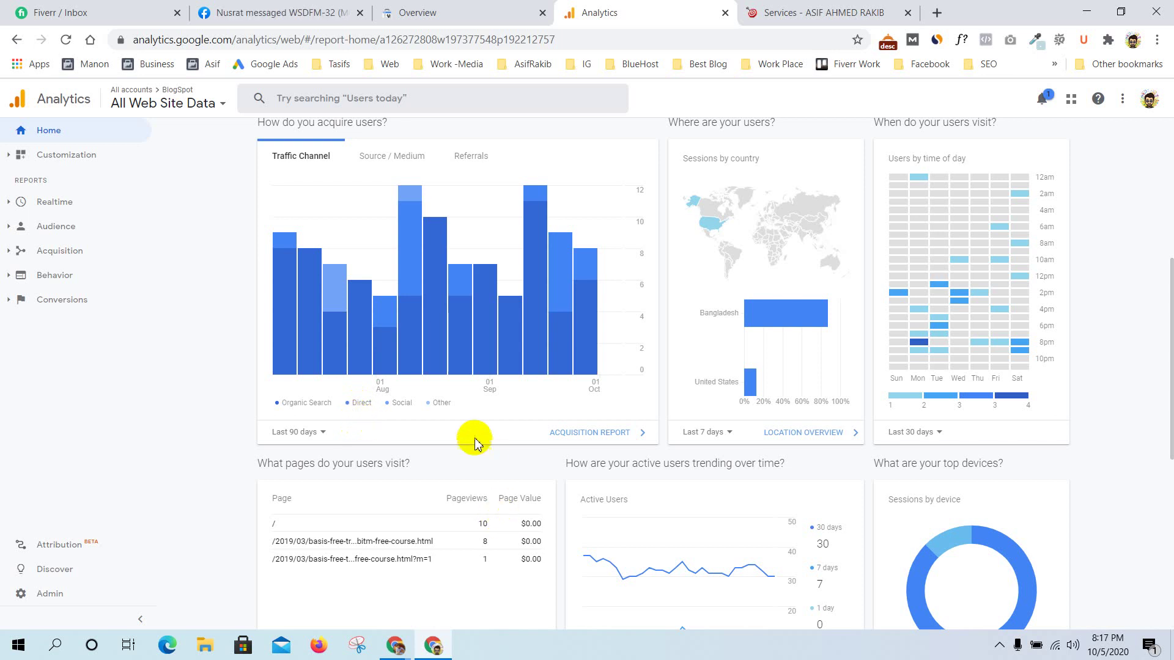
{"action": "mouse_move", "coordinate": [588, 352]}
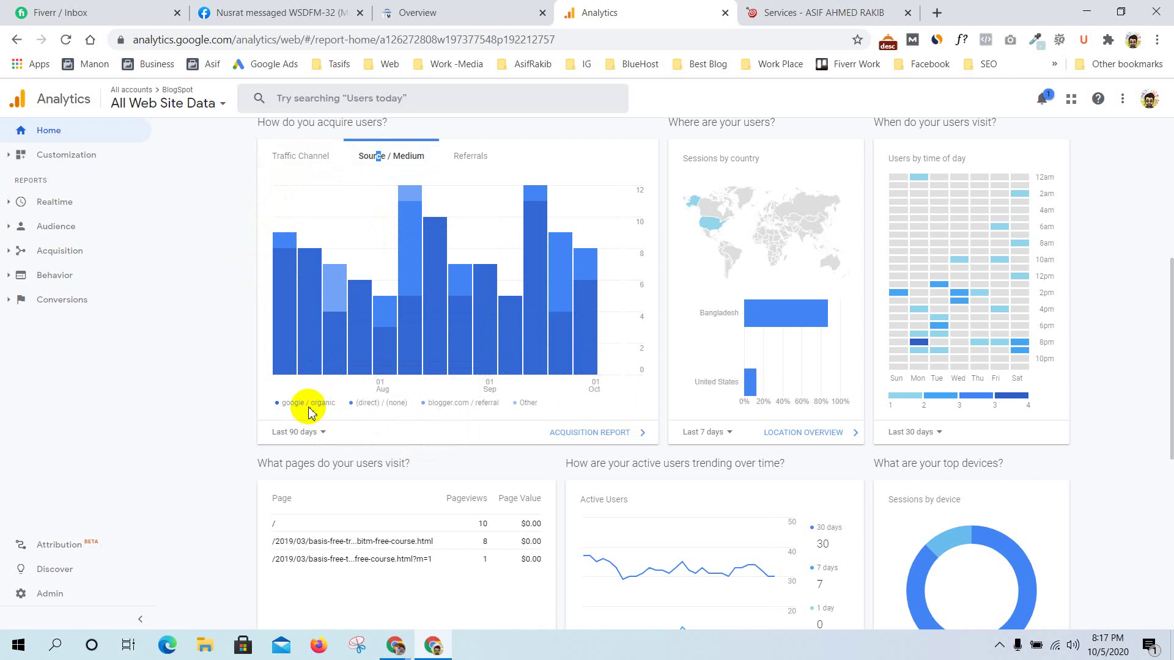
{"action": "mouse_move", "coordinate": [594, 343]}
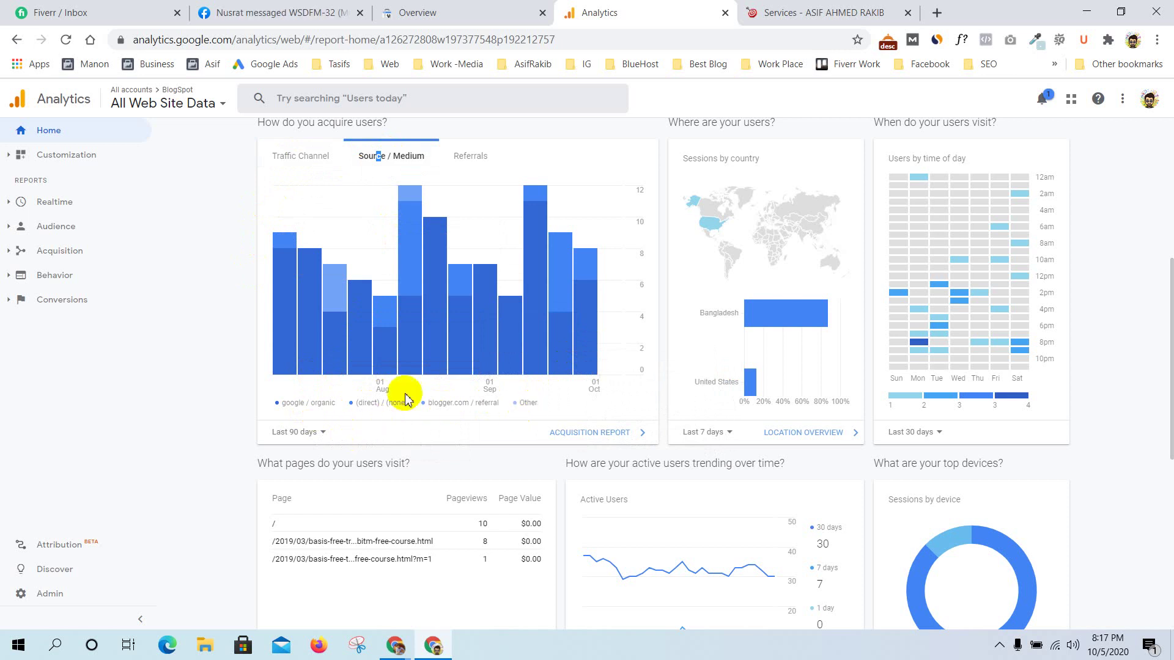
{"action": "mouse_move", "coordinate": [472, 346]}
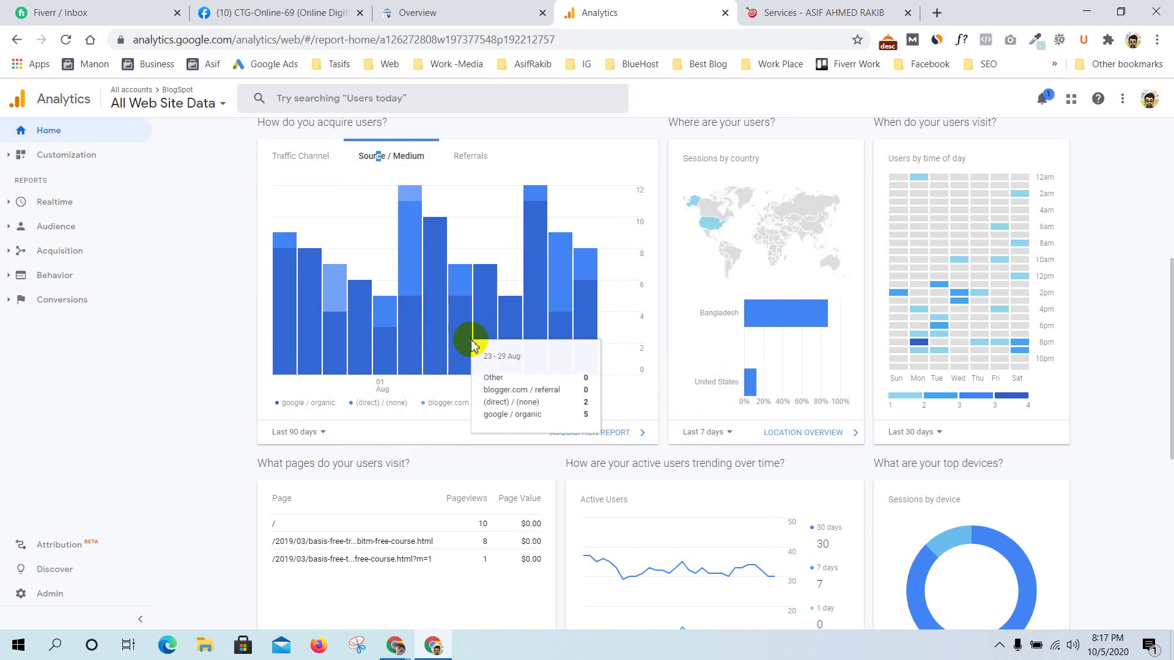
{"action": "left_click", "coordinate": [469, 159]}
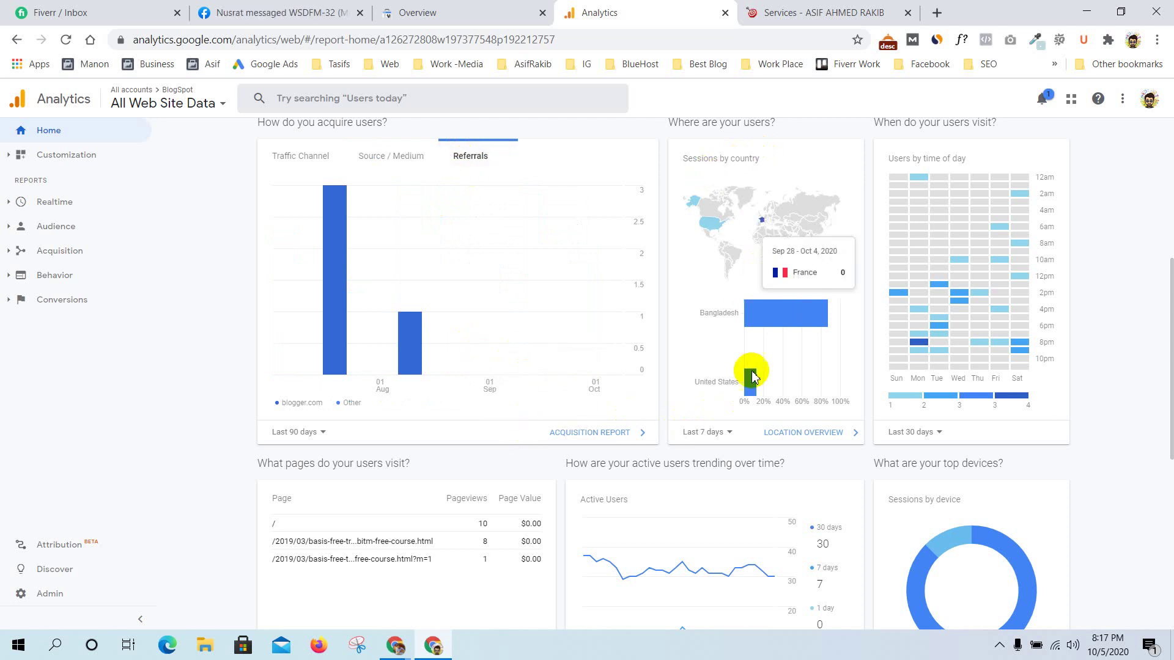
Look over the Sessions by country card and set the Users by time of day card's date range to Last 90 days
{"action": "left_click", "coordinate": [716, 439]}
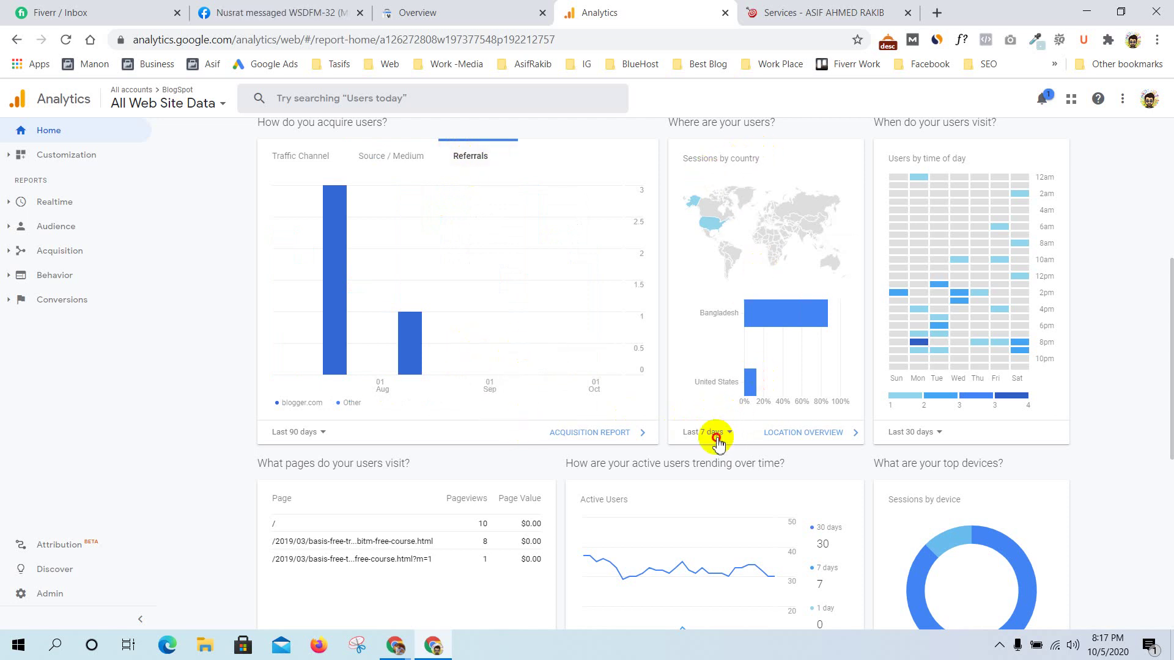
{"action": "left_click", "coordinate": [1127, 388]}
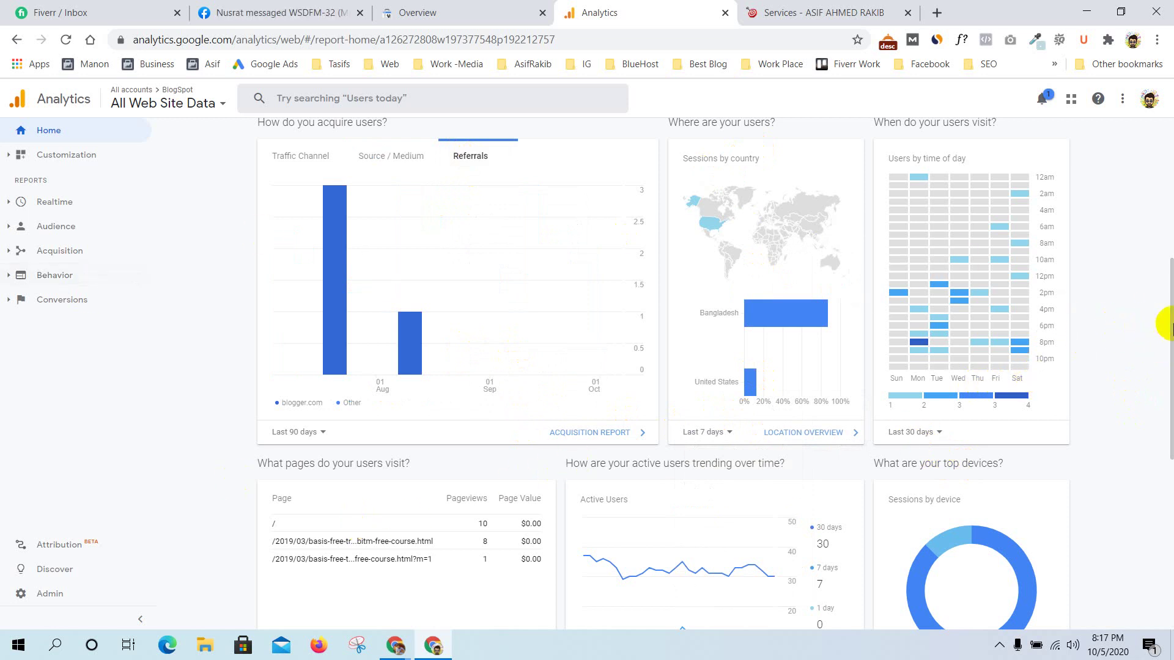
{"action": "left_click_drag", "start_coordinate": [1170, 324], "coordinate": [1169, 321]}
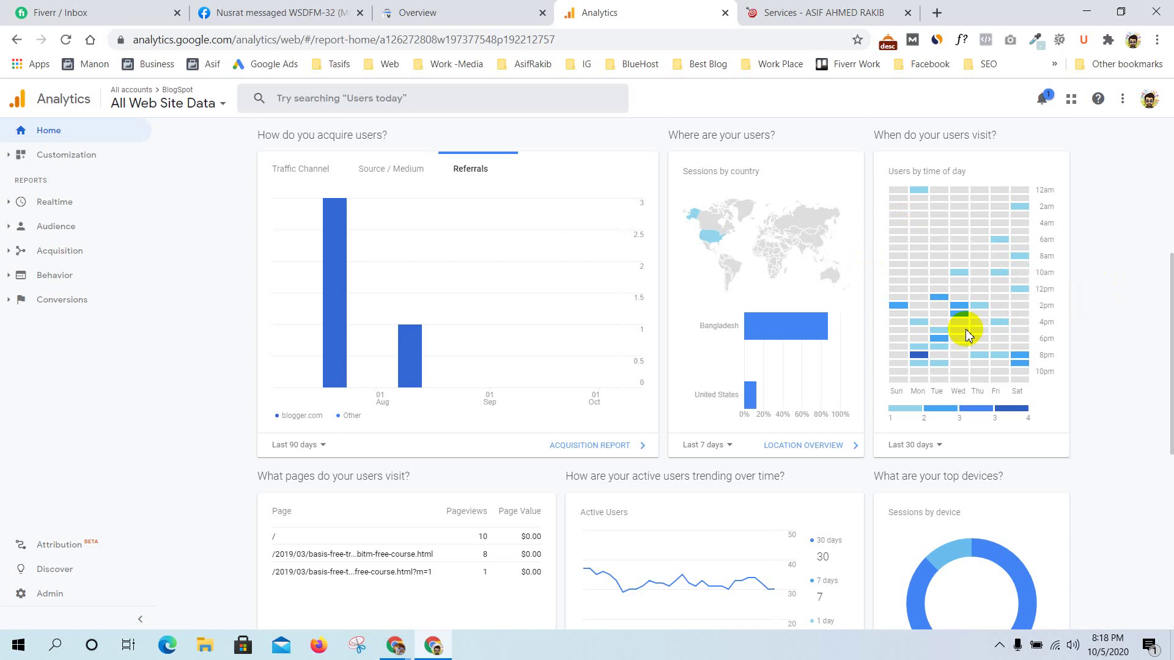
{"action": "left_click", "coordinate": [937, 446]}
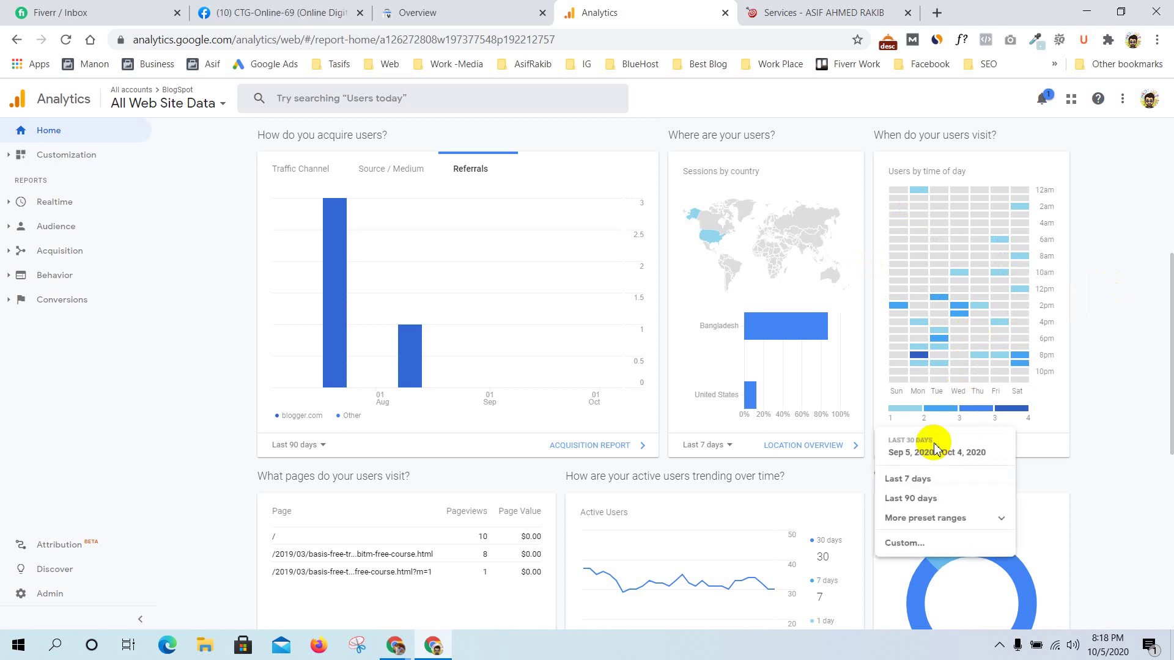
{"action": "left_click", "coordinate": [941, 501]}
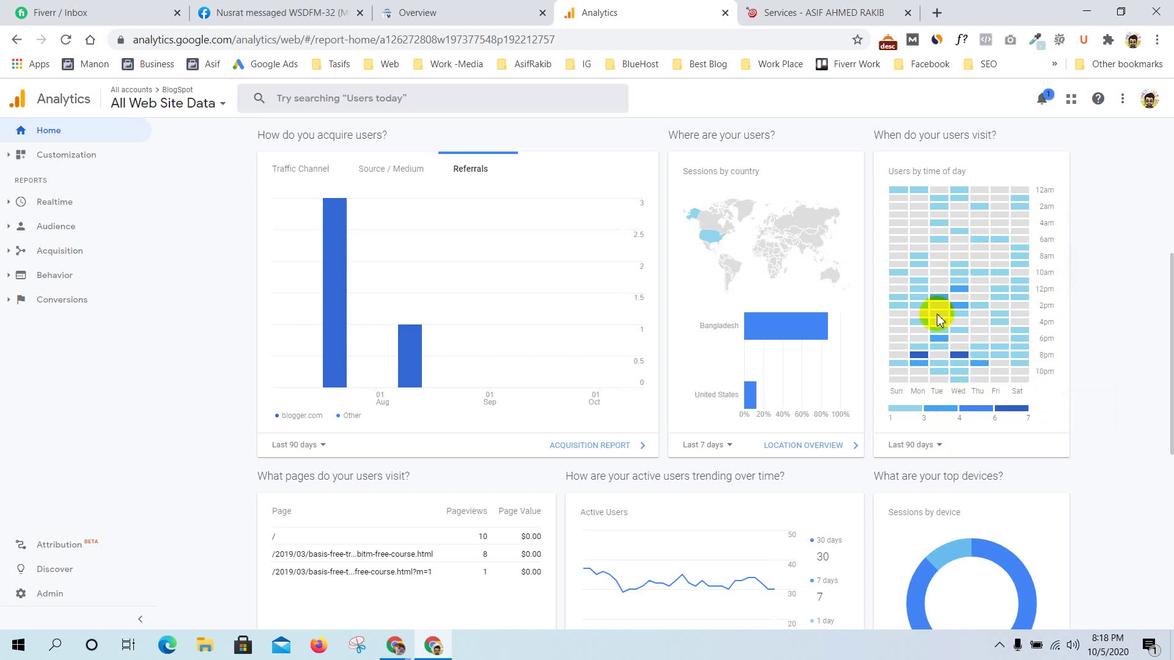
Set the date ranges of the visited pages table and the Active Users trend chart to Last 90 days
{"action": "left_click_drag", "start_coordinate": [1169, 355], "coordinate": [1169, 452]}
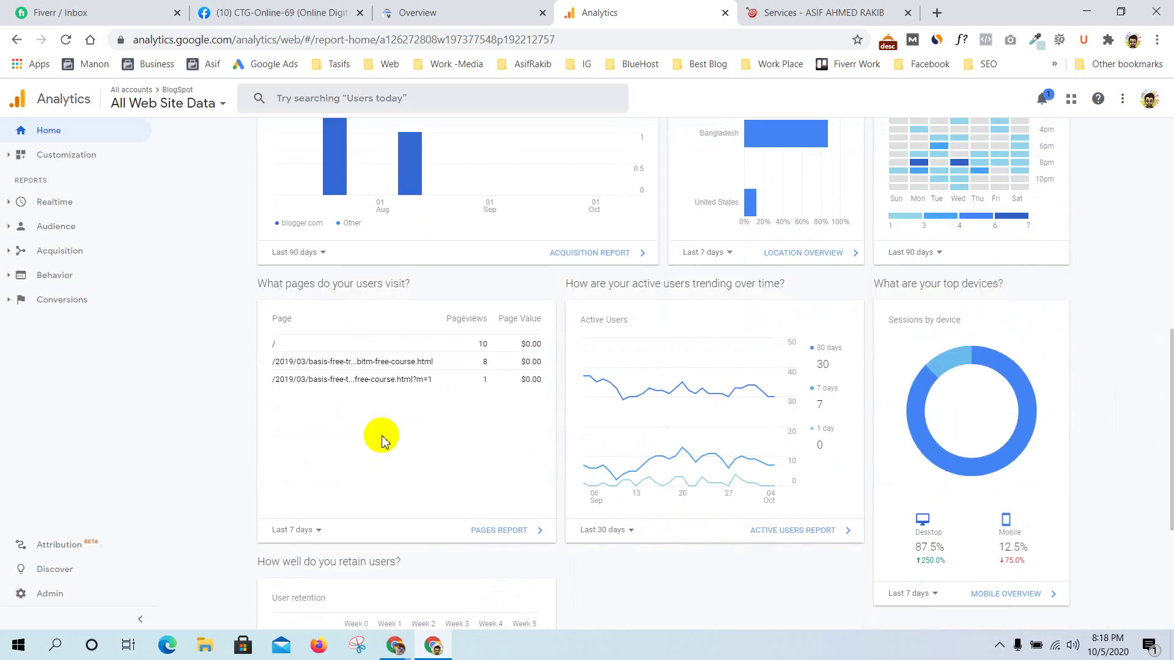
{"action": "left_click", "coordinate": [311, 536]}
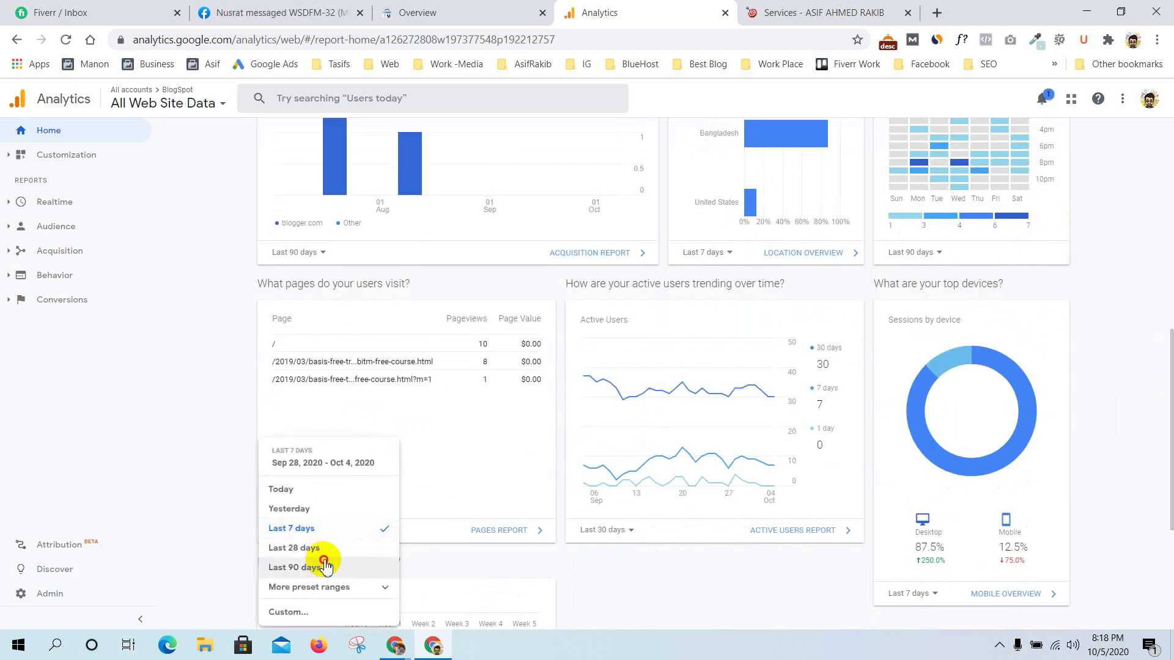
{"action": "left_click", "coordinate": [314, 560]}
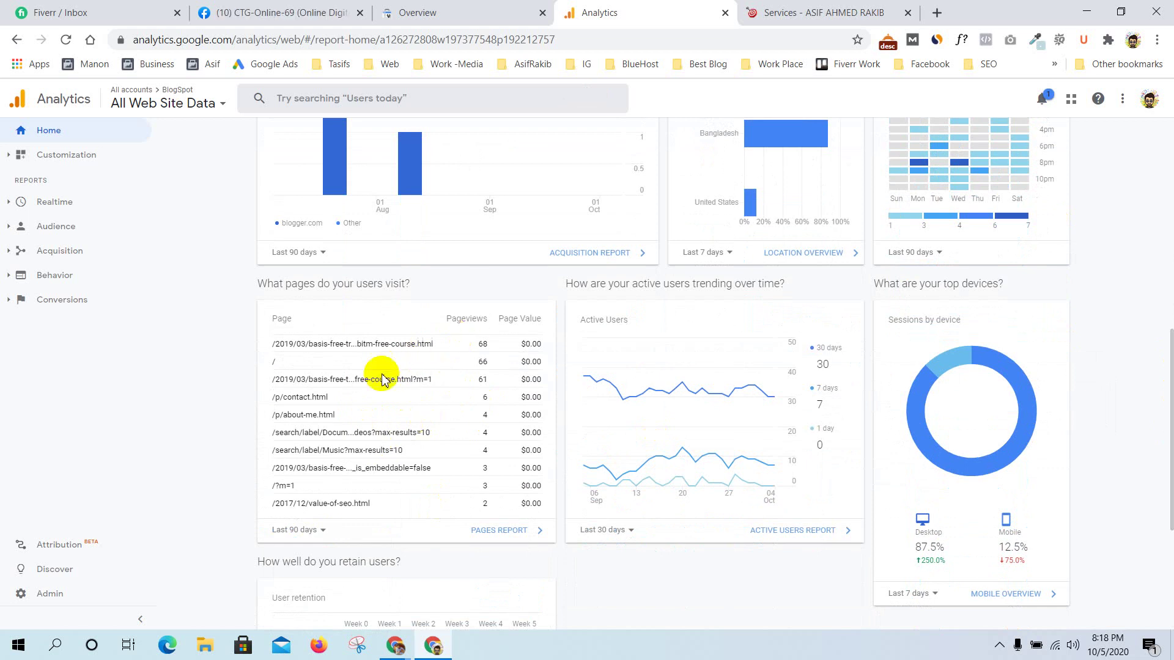
{"action": "left_click", "coordinate": [608, 531]}
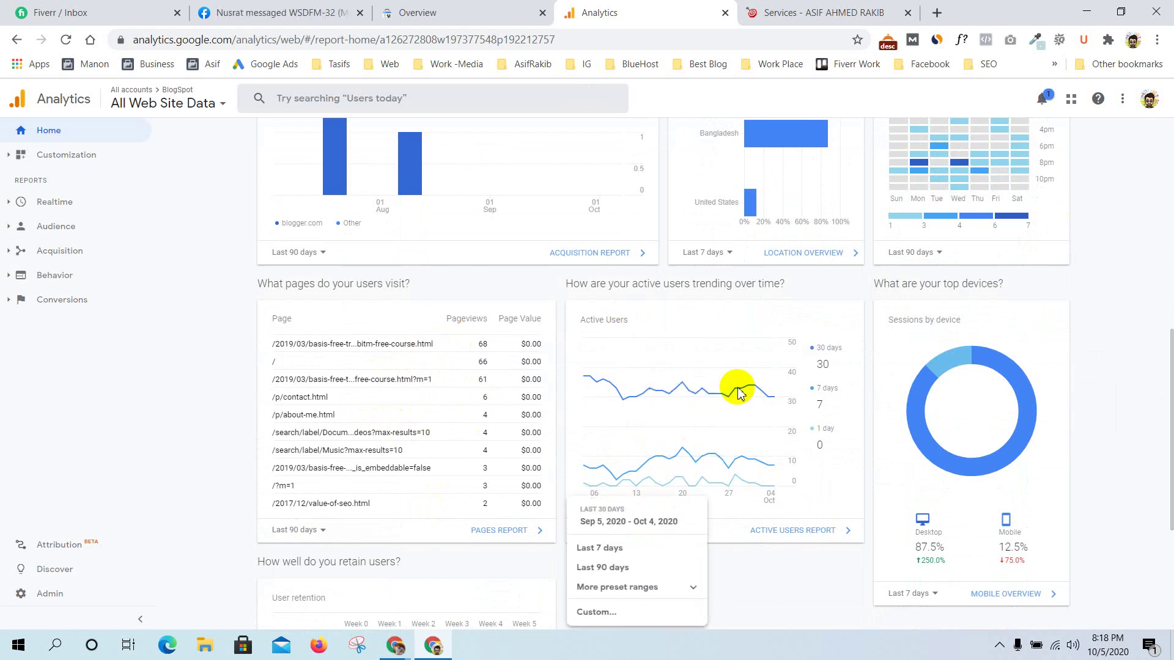
{"action": "left_click", "coordinate": [624, 569]}
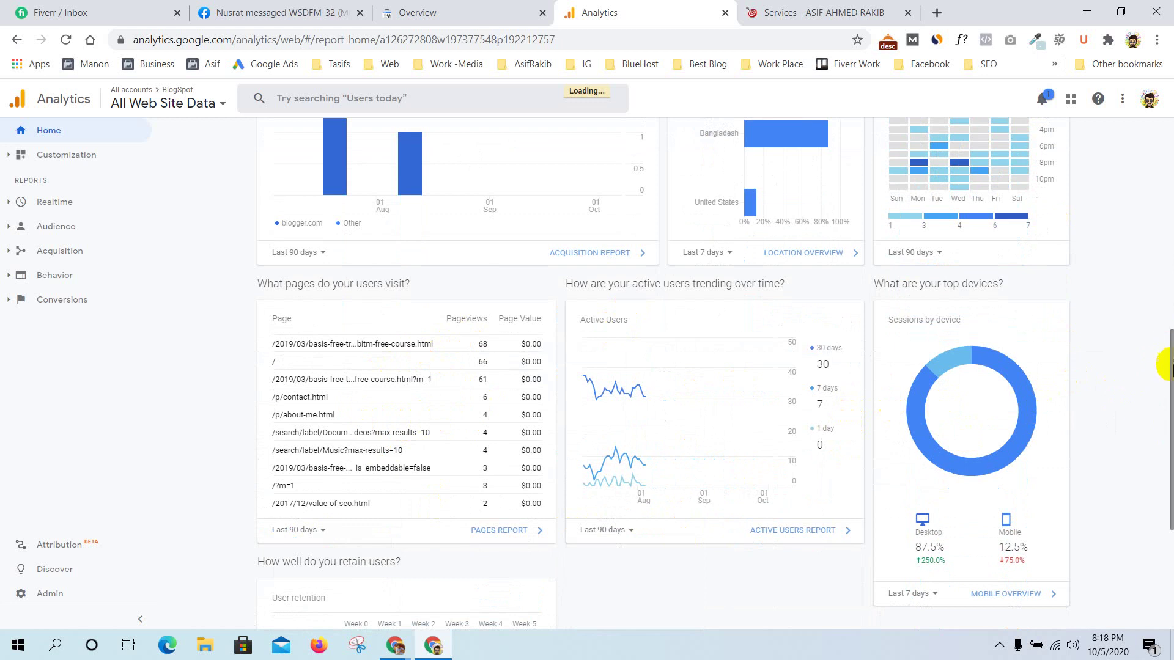
Set the Sessions by device chart's date range to Last 90 days
{"action": "left_click_drag", "start_coordinate": [1165, 365], "coordinate": [1166, 401]}
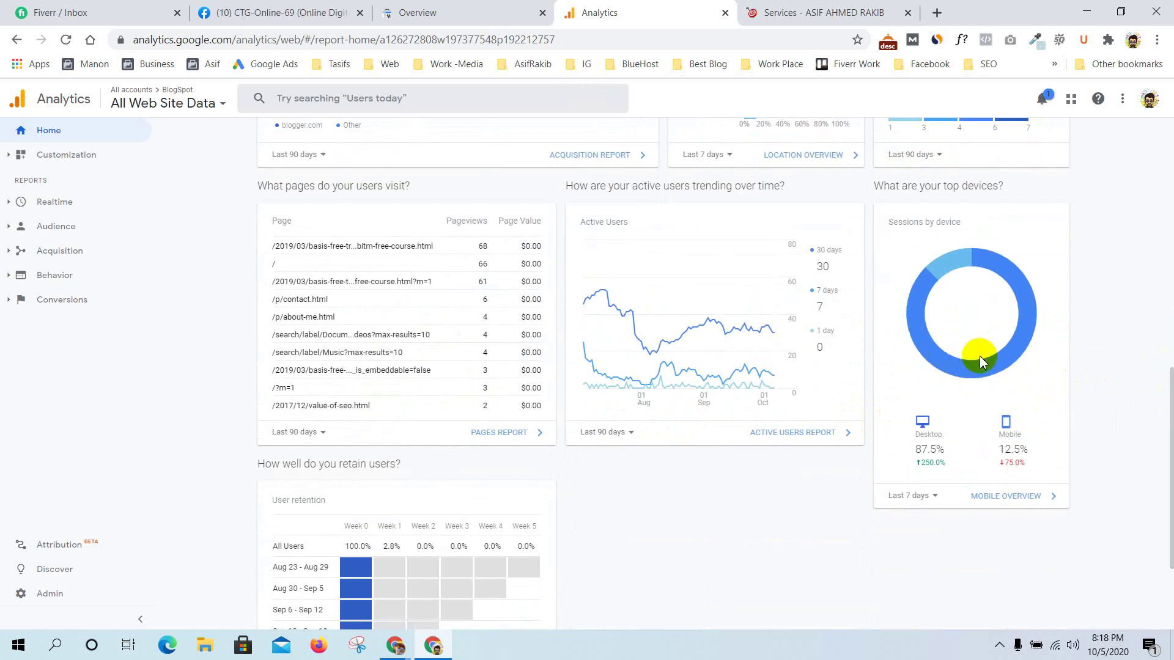
{"action": "left_click", "coordinate": [927, 496]}
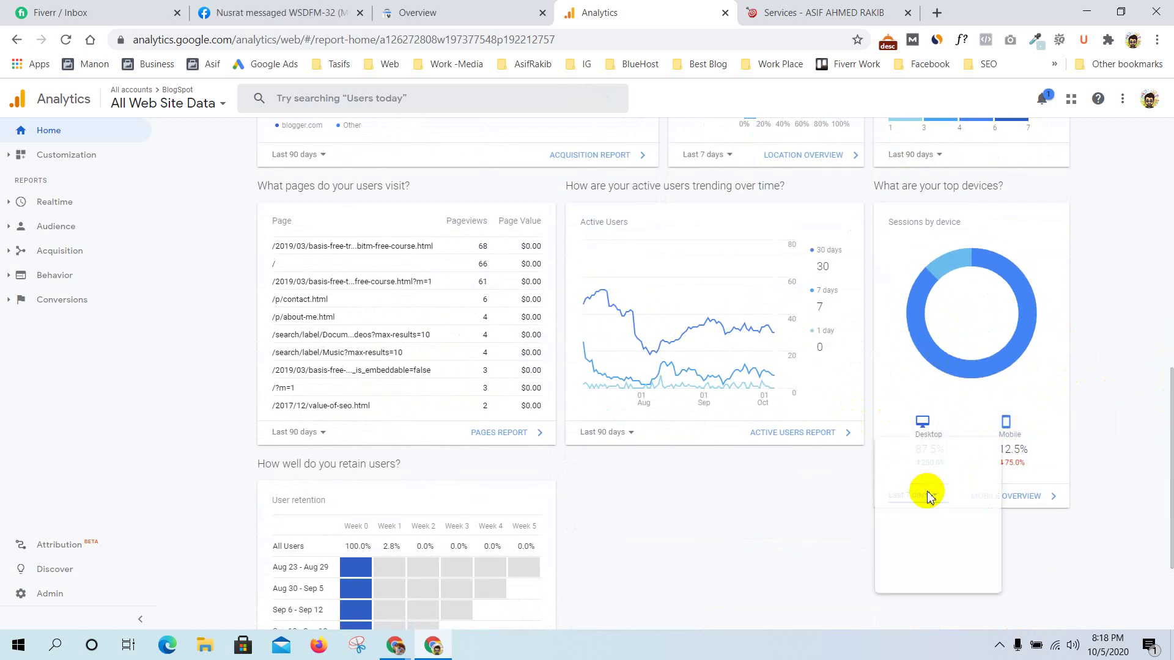
{"action": "left_click", "coordinate": [923, 563]}
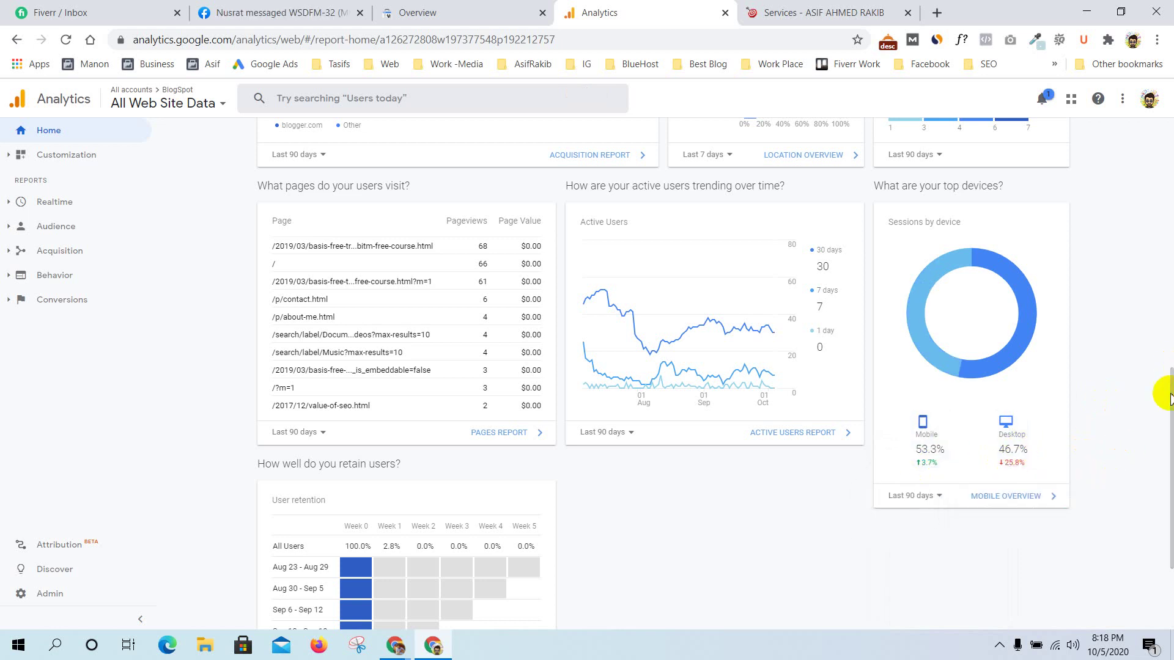
Examine the User retention table and its date range options, leaving the range at Last 6 weeks
{"action": "left_click_drag", "start_coordinate": [1169, 398], "coordinate": [1164, 480]}
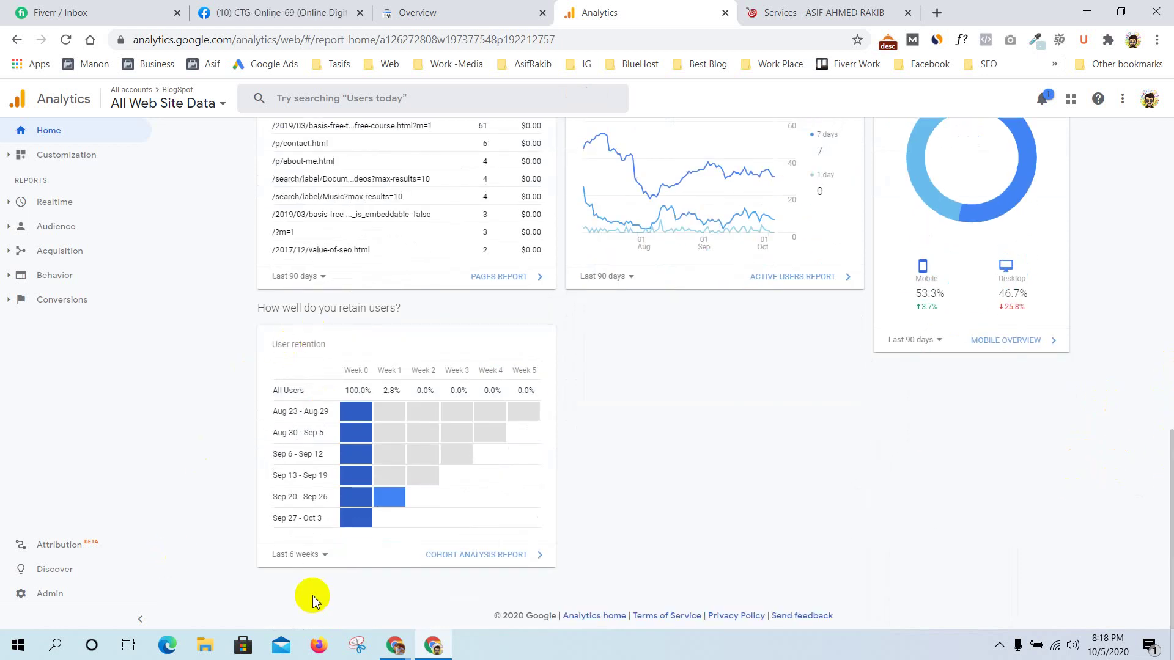
{"action": "left_click", "coordinate": [306, 557]}
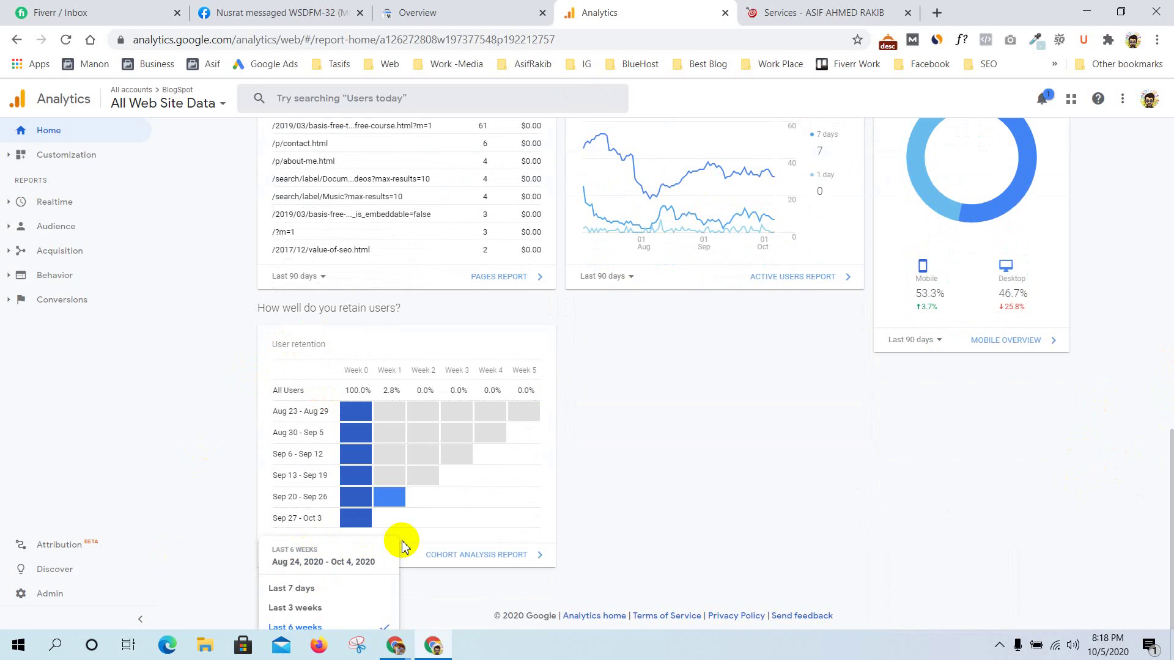
{"action": "left_click", "coordinate": [230, 592]}
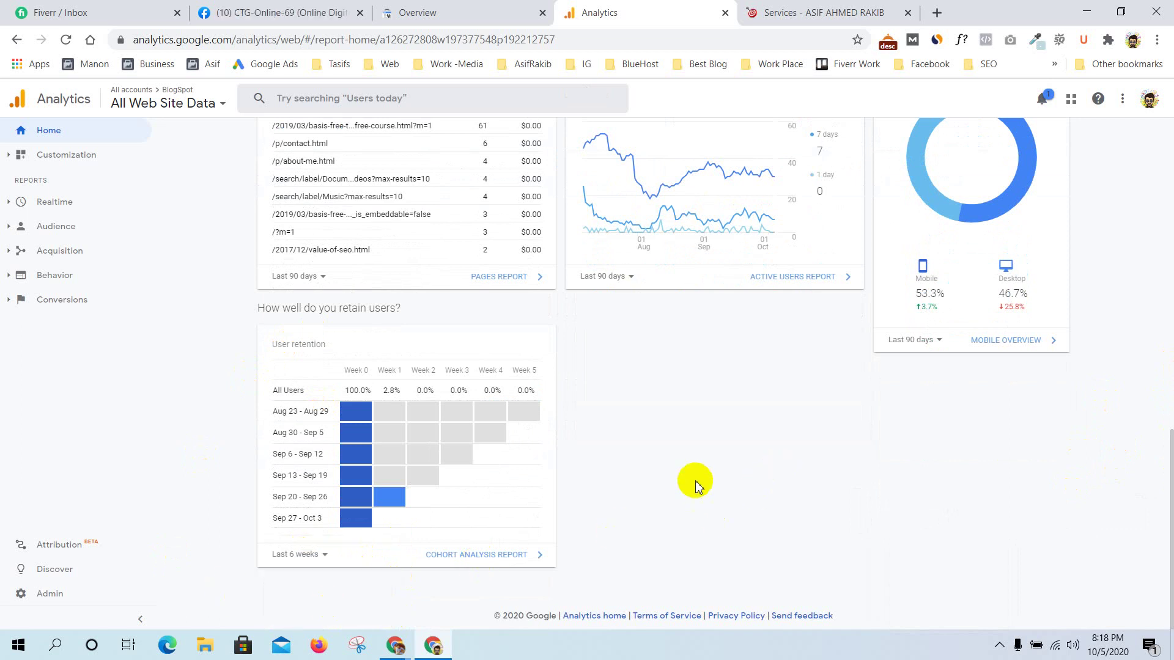
{"action": "scroll", "coordinate": [703, 477], "scroll_direction": "up", "scroll_amount": 1}
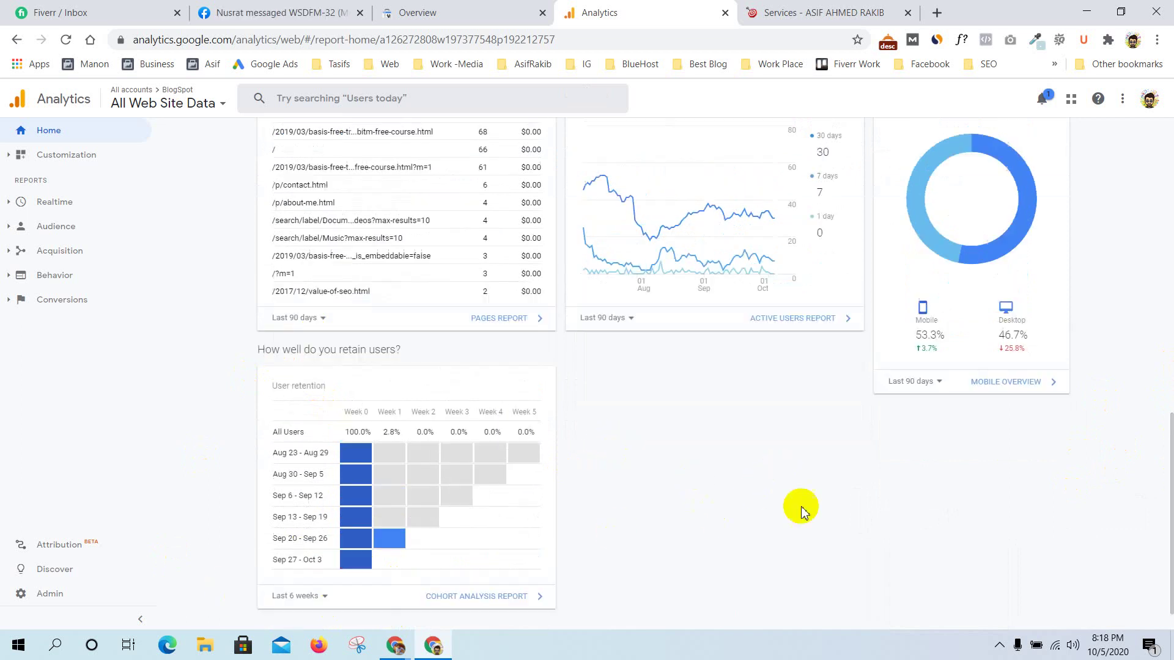
Create a new custom dashboard from the Starter Dashboard template, keeping the name Untitled Dashboard
{"action": "left_click_drag", "start_coordinate": [1169, 480], "coordinate": [1170, 152]}
{"action": "left_click", "coordinate": [74, 157]}
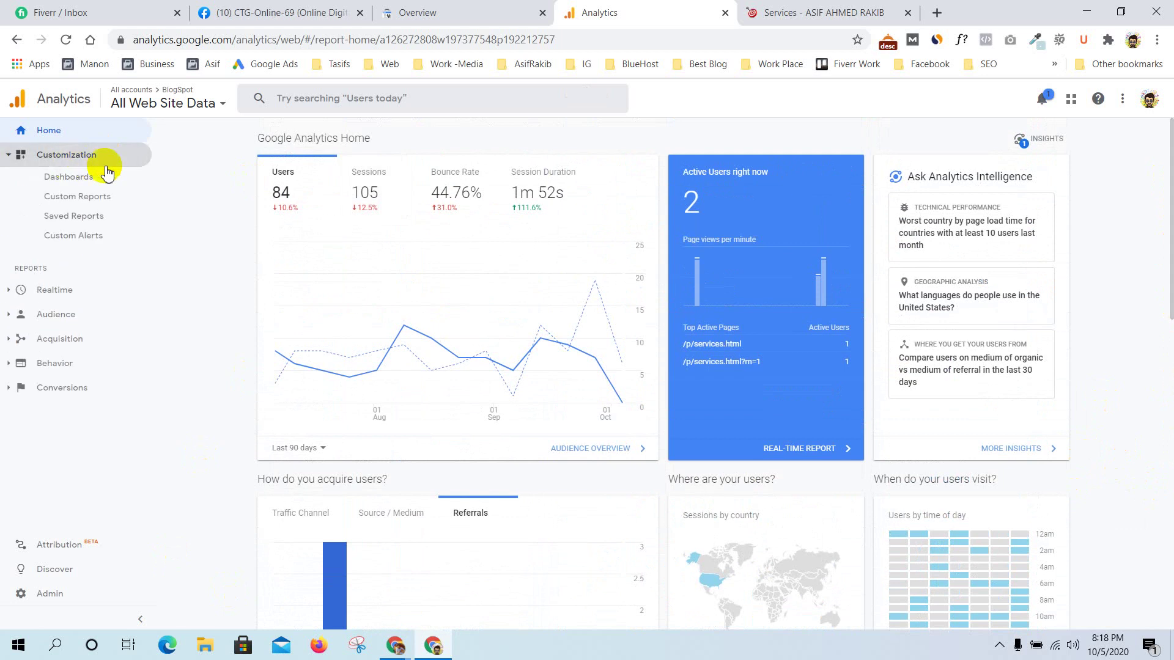
{"action": "left_click", "coordinate": [92, 183]}
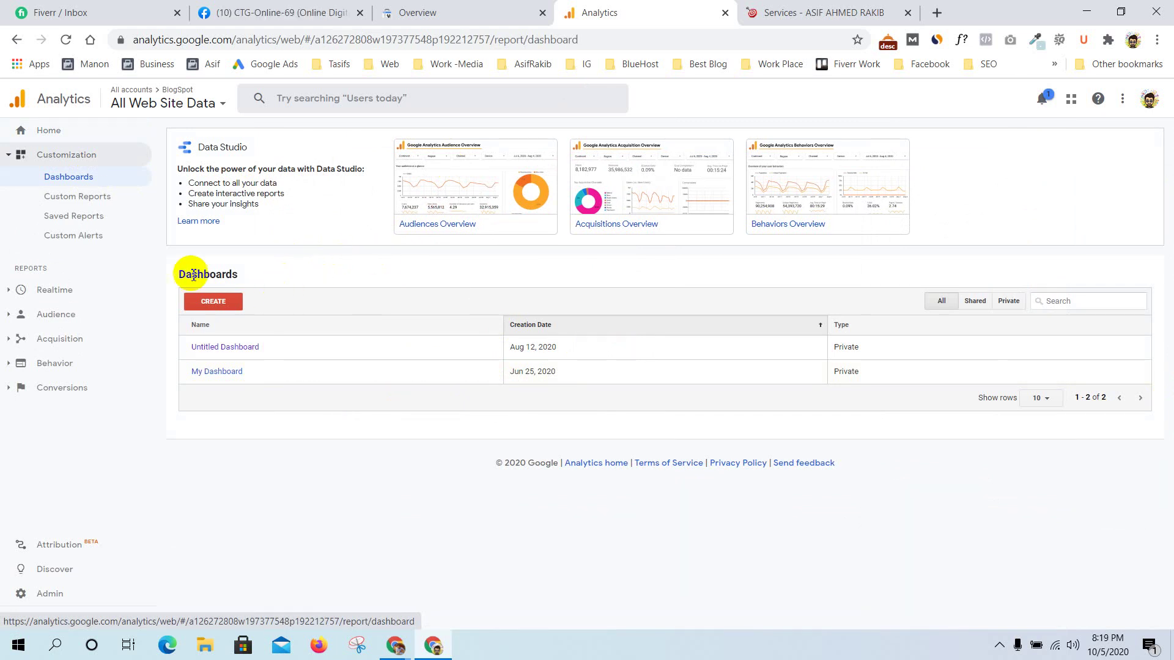
{"action": "left_click", "coordinate": [214, 302]}
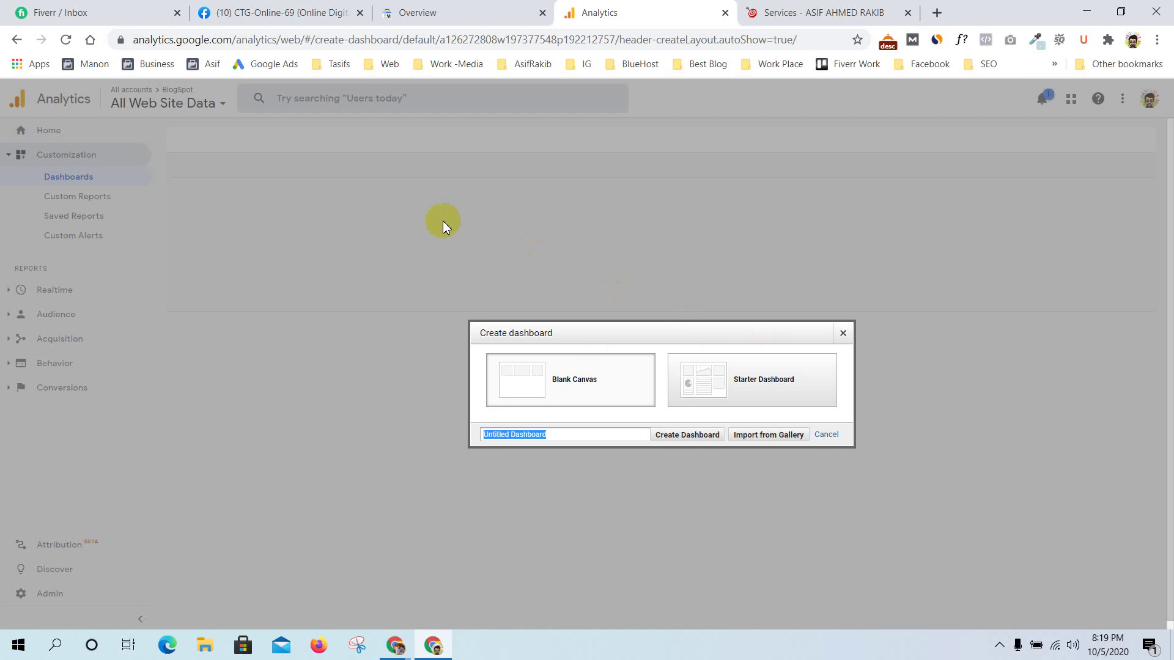
{"action": "left_click", "coordinate": [760, 381]}
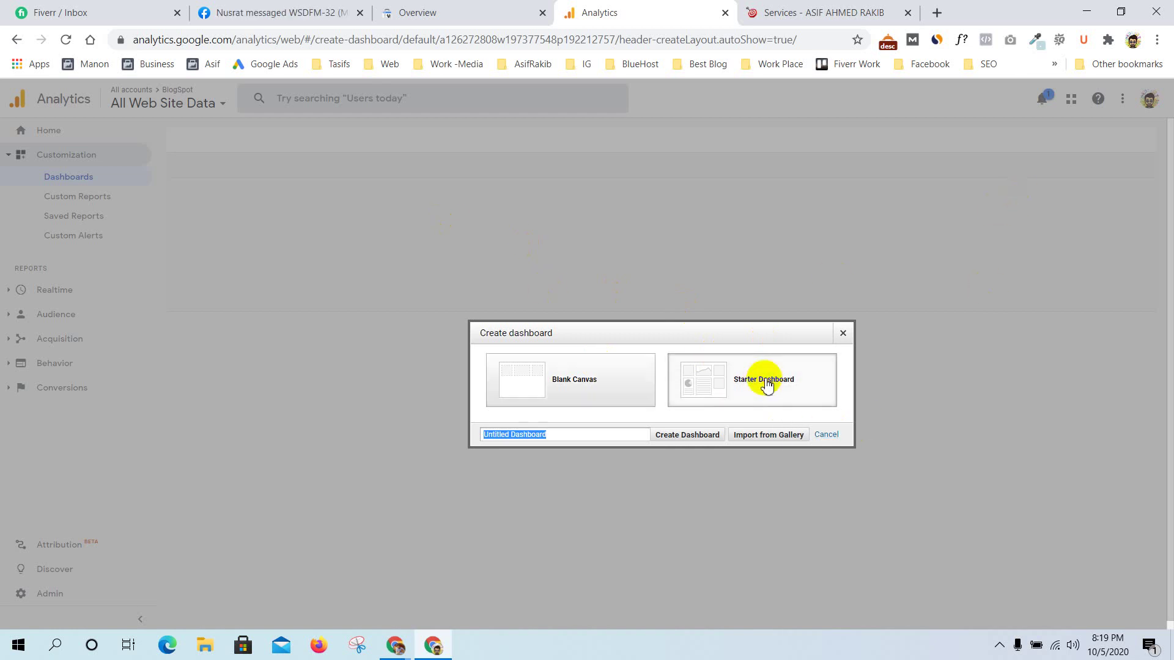
{"action": "left_click", "coordinate": [669, 436]}
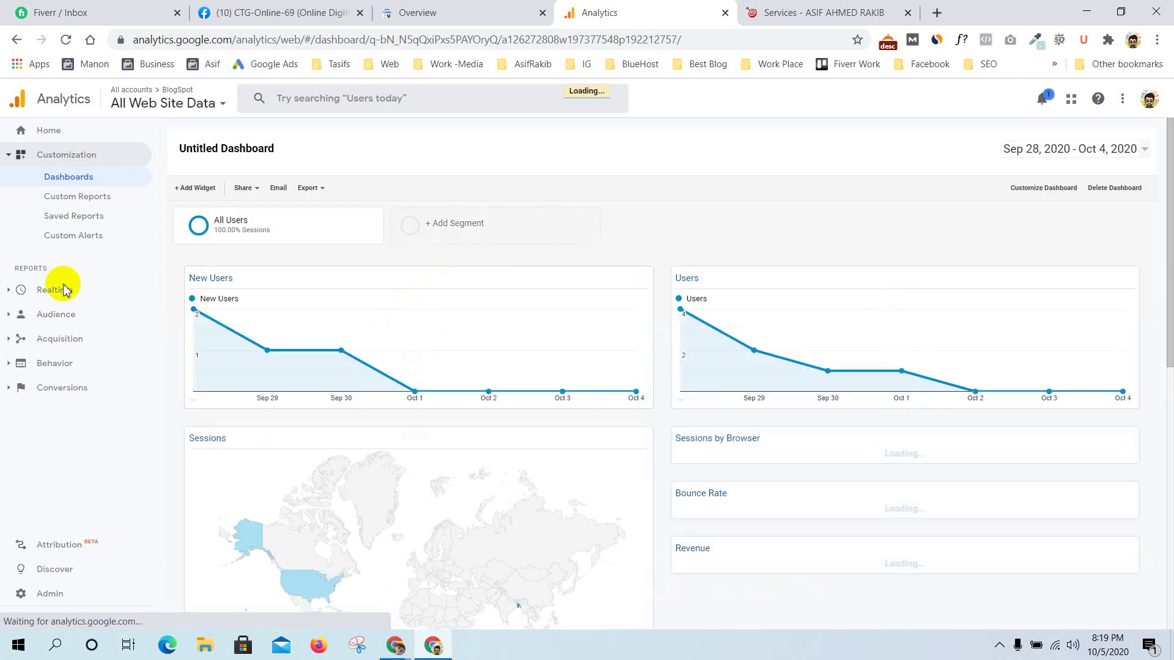
Delete the New Users and Sessions map widgets from the Untitled Dashboard
{"action": "left_click", "coordinate": [641, 280]}
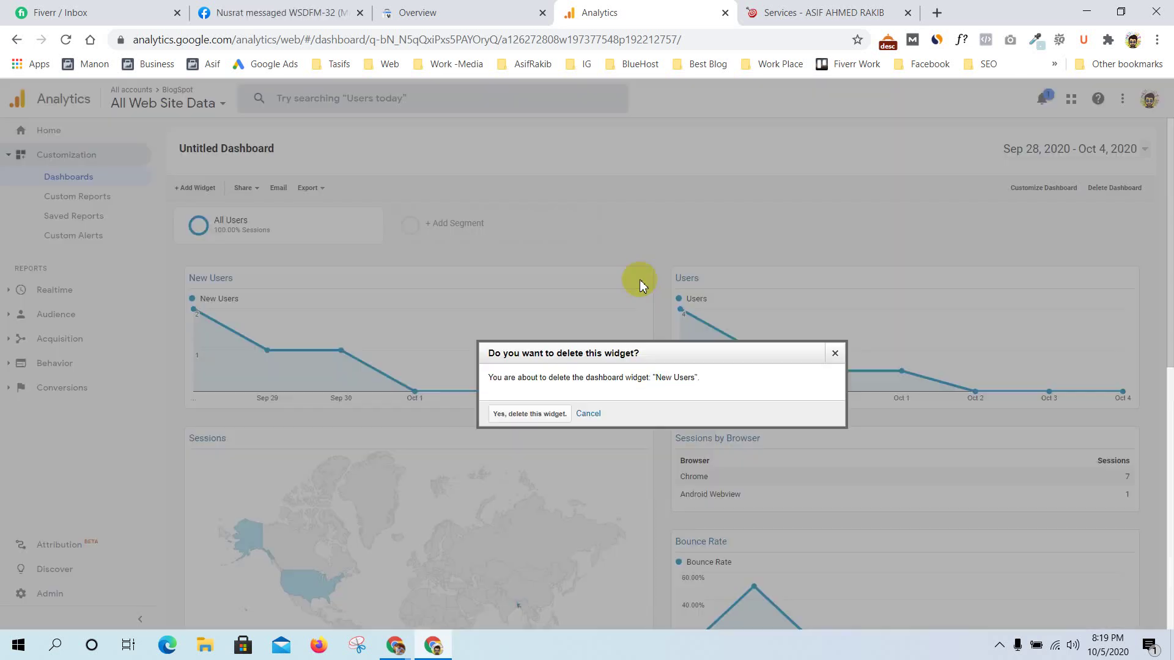
{"action": "left_click", "coordinate": [557, 414]}
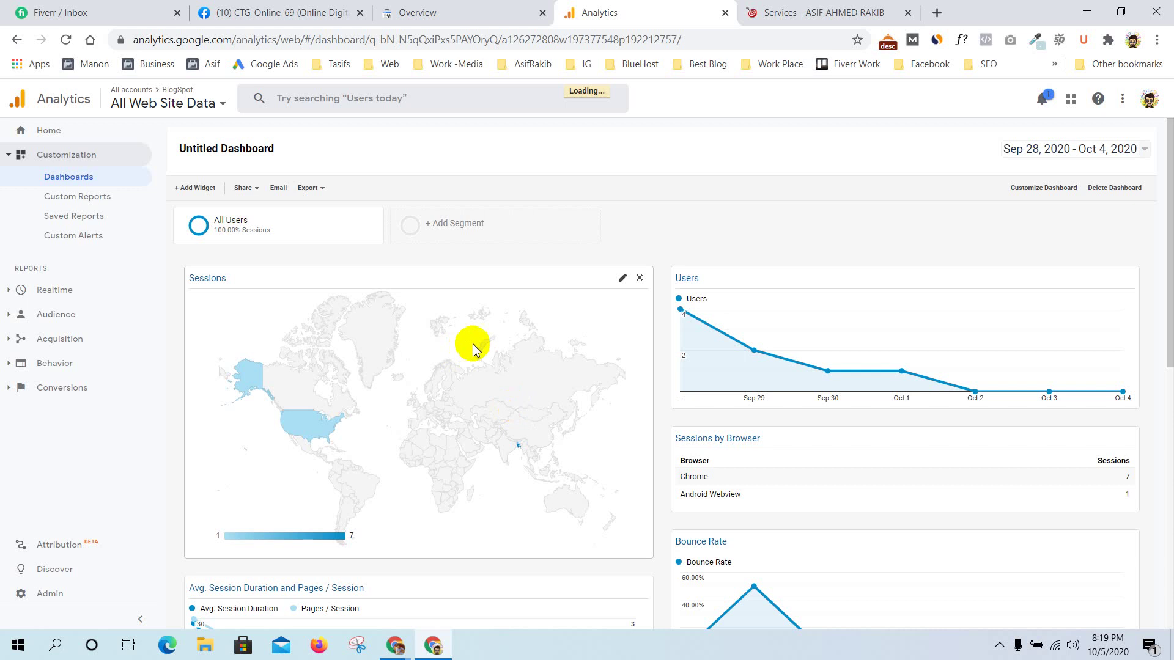
{"action": "left_click", "coordinate": [640, 277]}
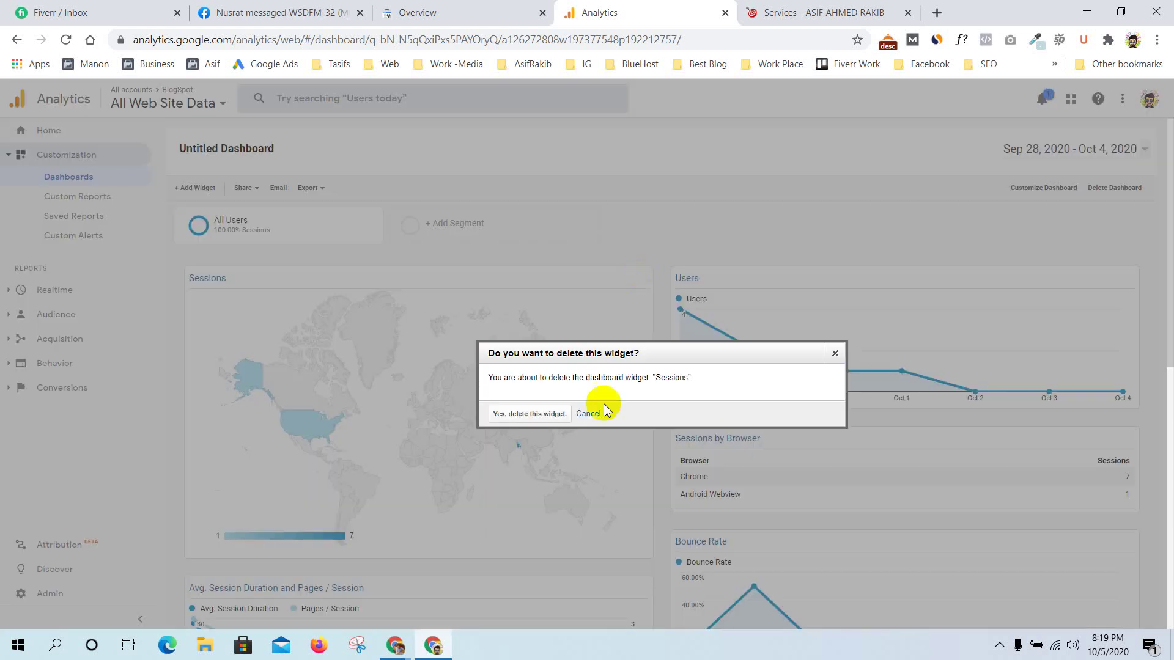
{"action": "left_click", "coordinate": [554, 414]}
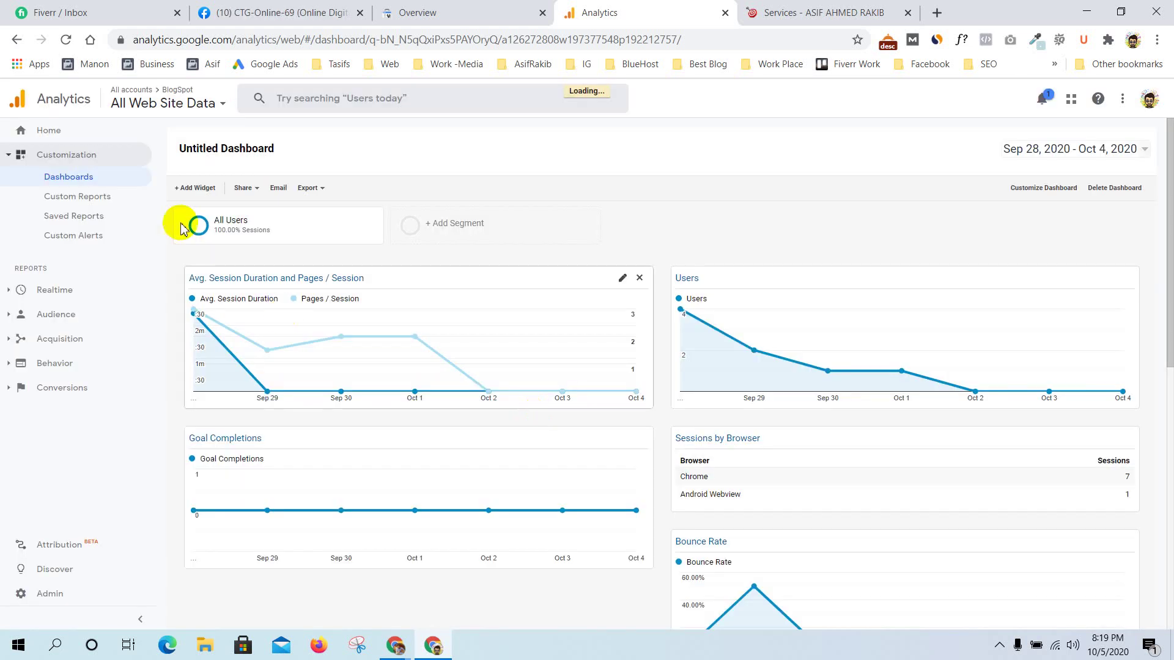
Examine the standard and real-time widget types offered for a new dashboard widget, and close the dialog without adding one
{"action": "left_click", "coordinate": [217, 190]}
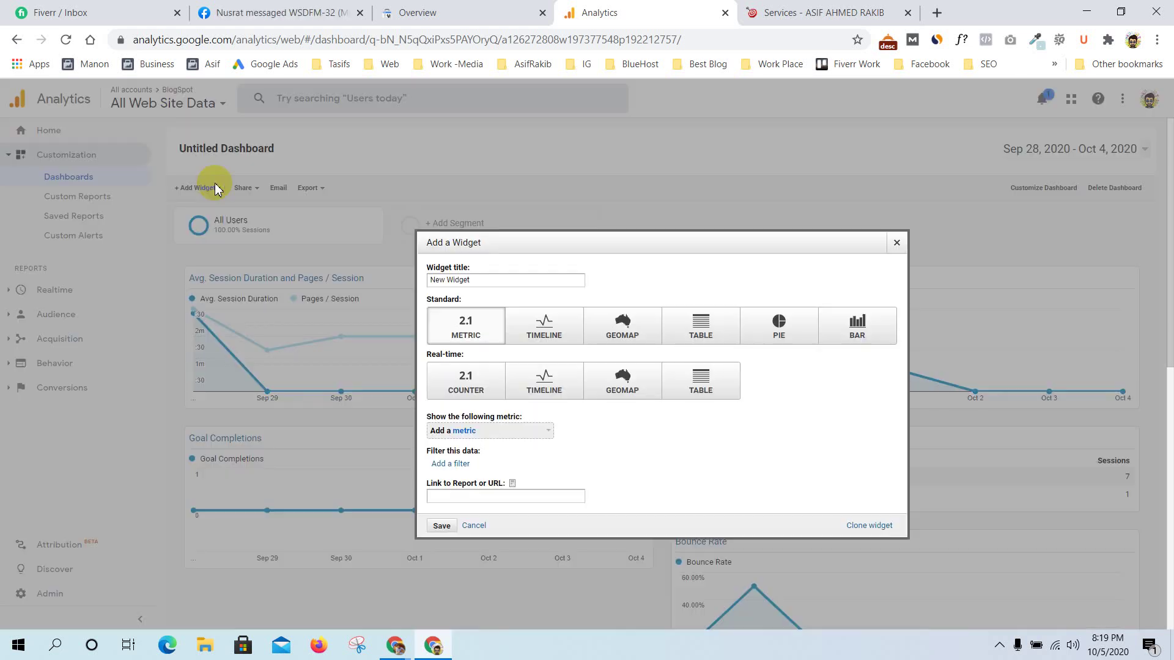
{"action": "scroll", "coordinate": [590, 354], "scroll_direction": "down", "scroll_amount": 2}
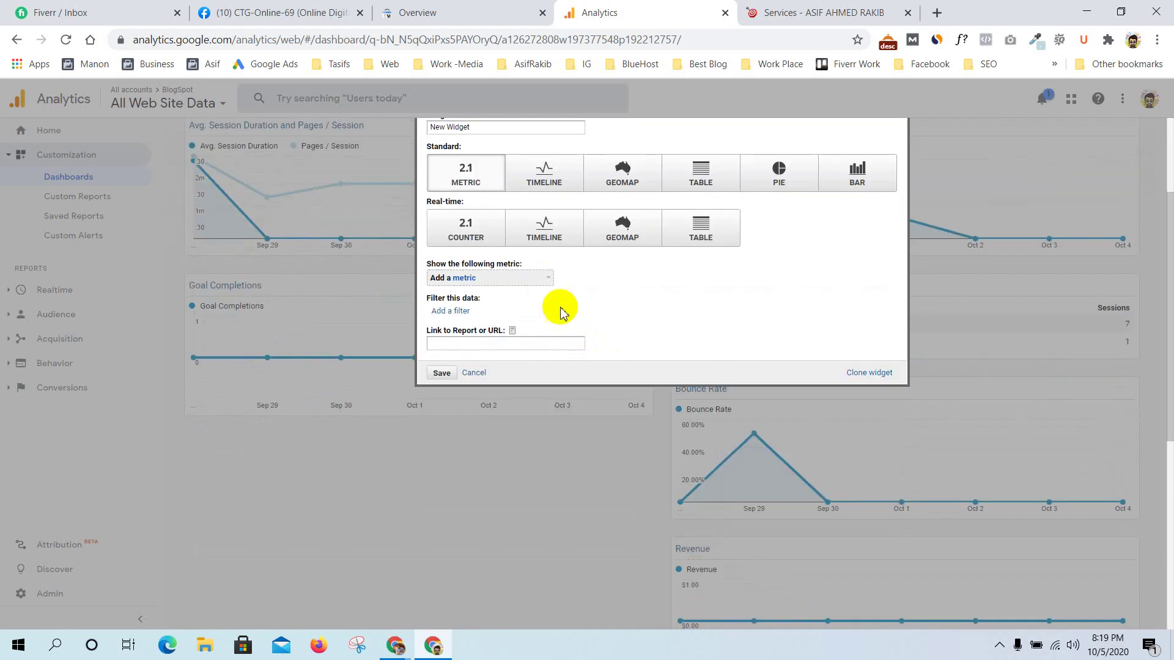
{"action": "scroll", "coordinate": [1080, 380], "scroll_direction": "up", "scroll_amount": 2}
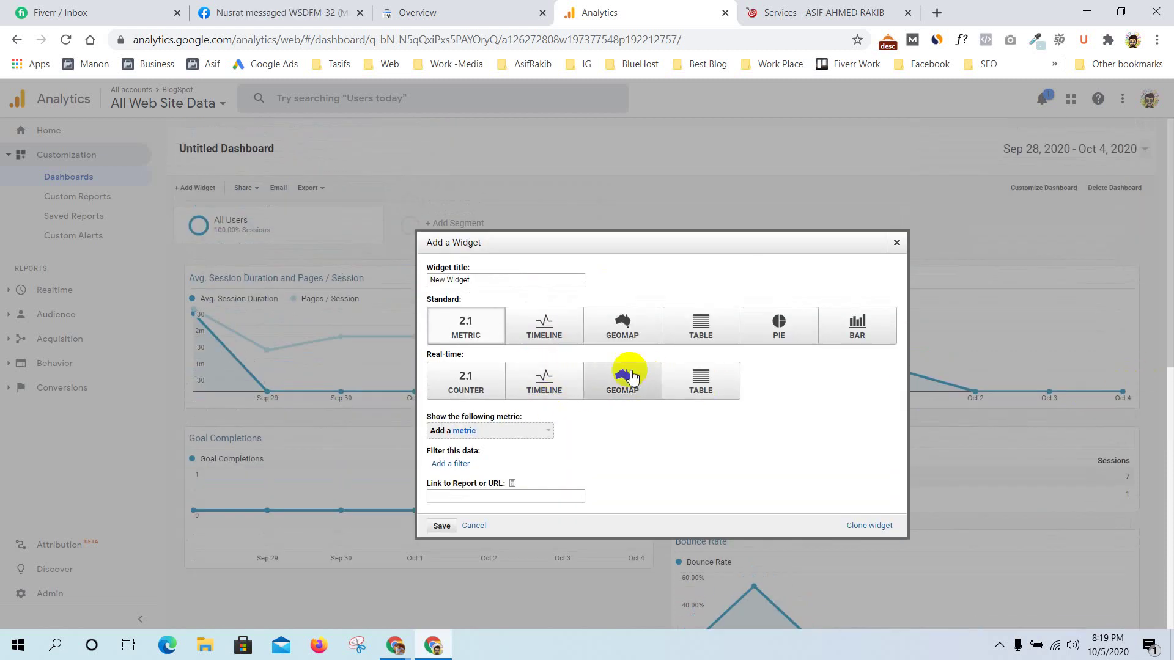
{"action": "left_click", "coordinate": [896, 243]}
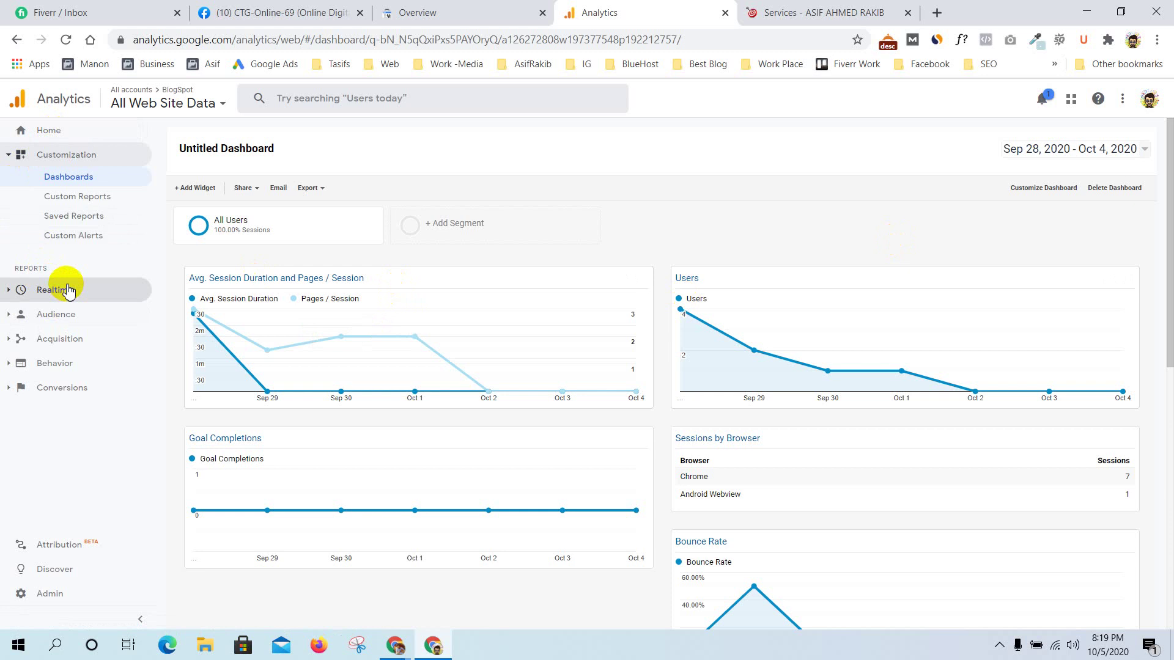
View the Realtime Overview report and the Audience Overview report
{"action": "left_click", "coordinate": [55, 291]}
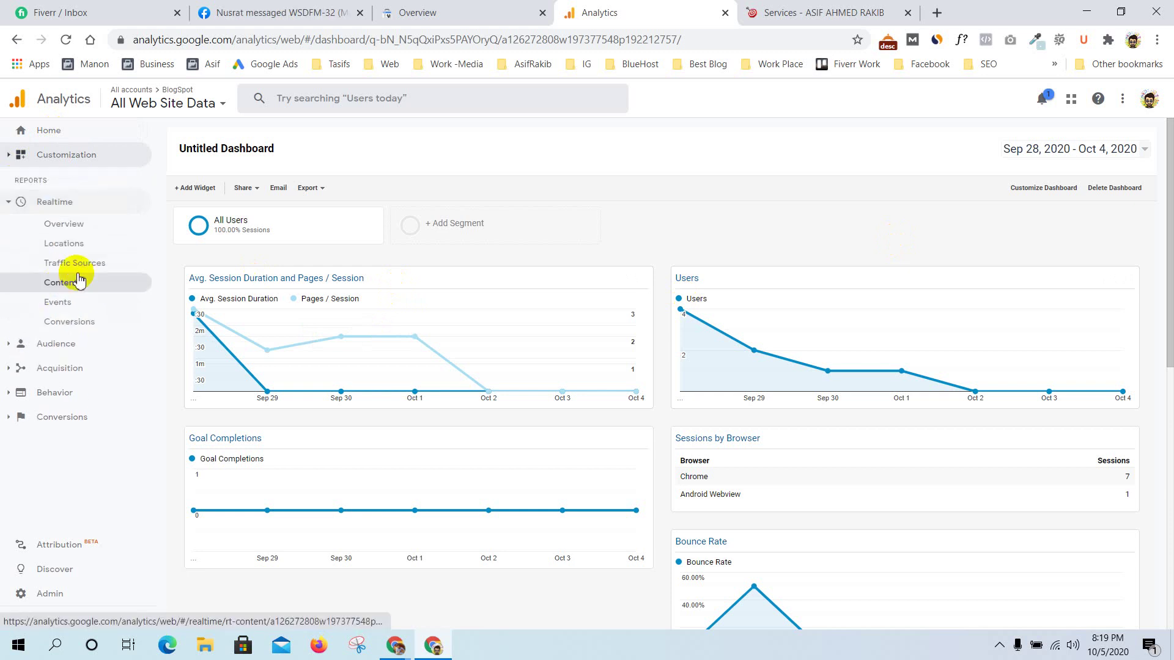
{"action": "left_click", "coordinate": [87, 225]}
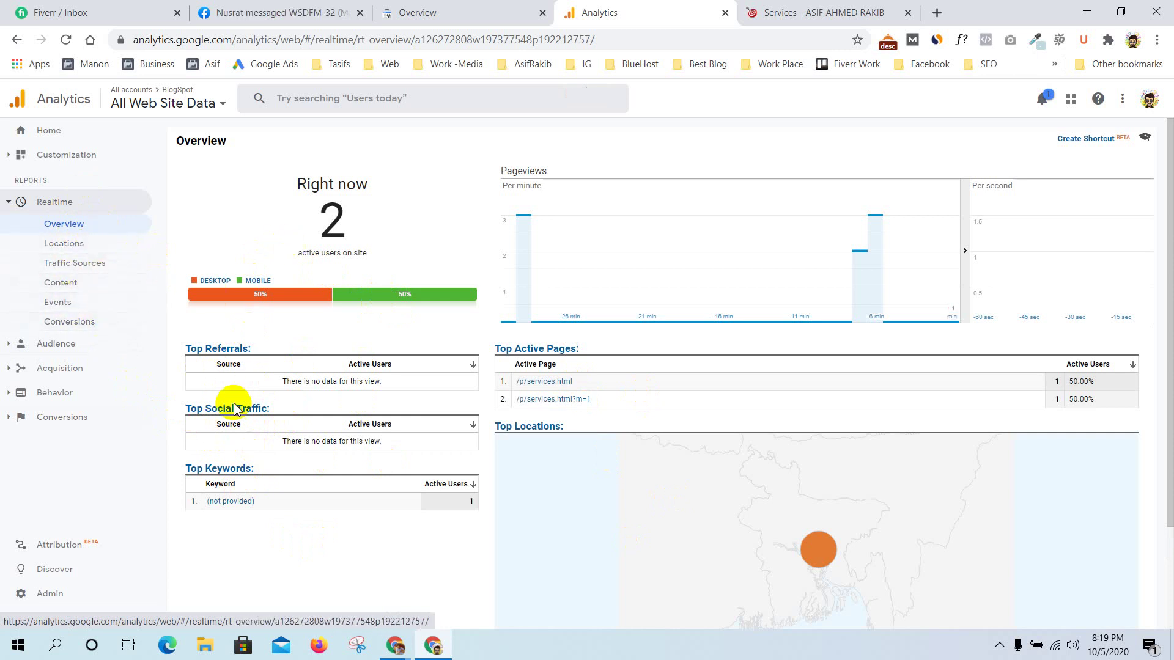
{"action": "left_click", "coordinate": [54, 343]}
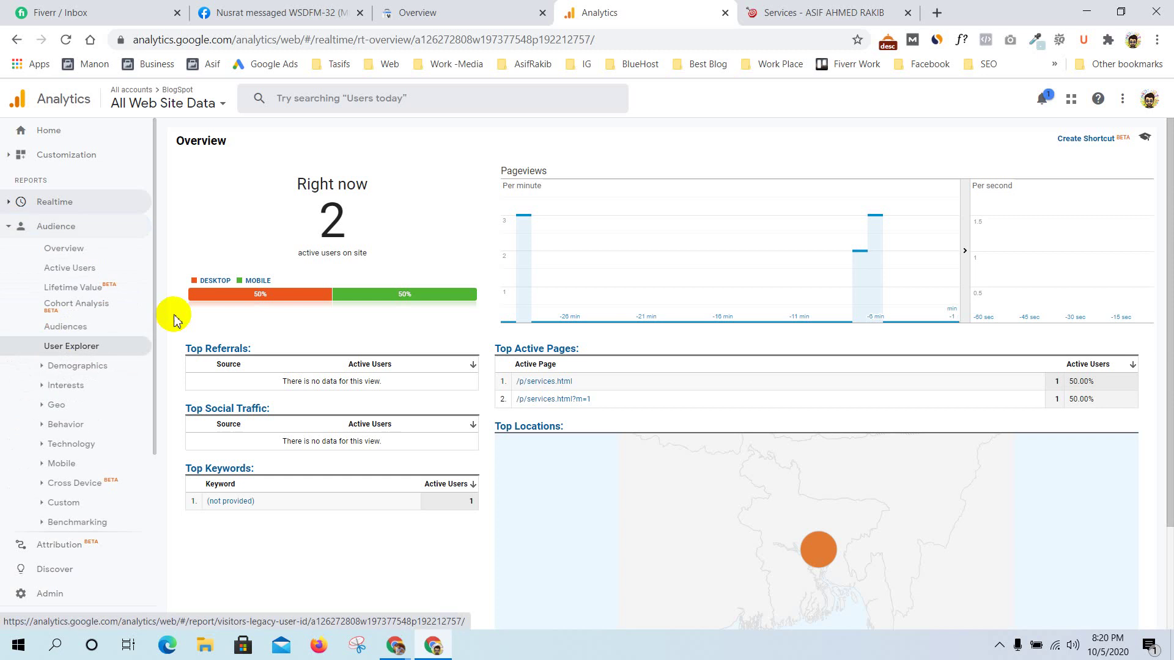
{"action": "left_click", "coordinate": [79, 248]}
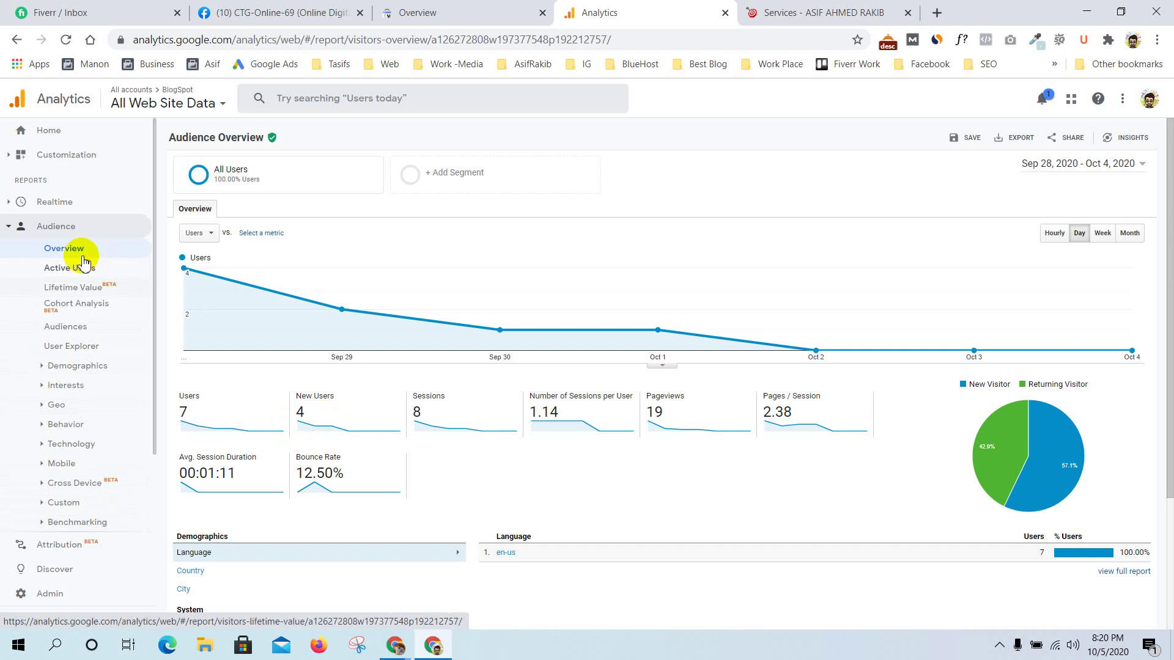
{"action": "scroll", "coordinate": [1165, 305], "scroll_direction": "down", "scroll_amount": 3}
{"action": "left_click_drag", "start_coordinate": [1168, 373], "coordinate": [1169, 289]}
Set the Audience Overview date range to Sep 28, 2019 - Oct 4, 2020
{"action": "left_click", "coordinate": [1075, 153]}
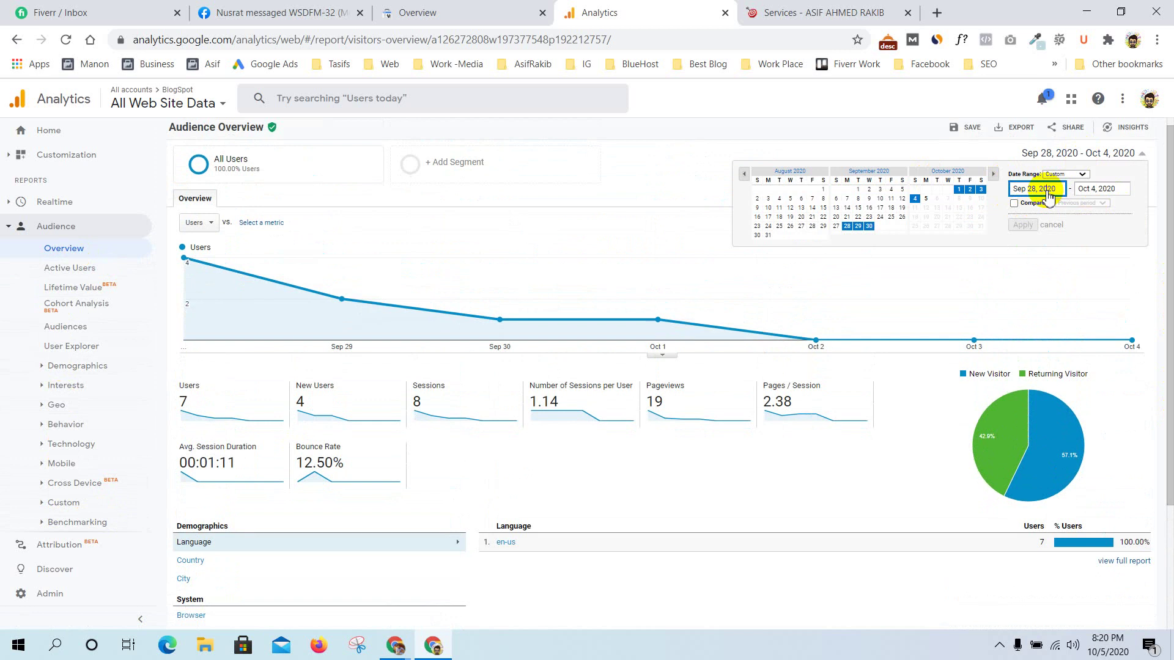
{"action": "key", "text": "BackSpace"}
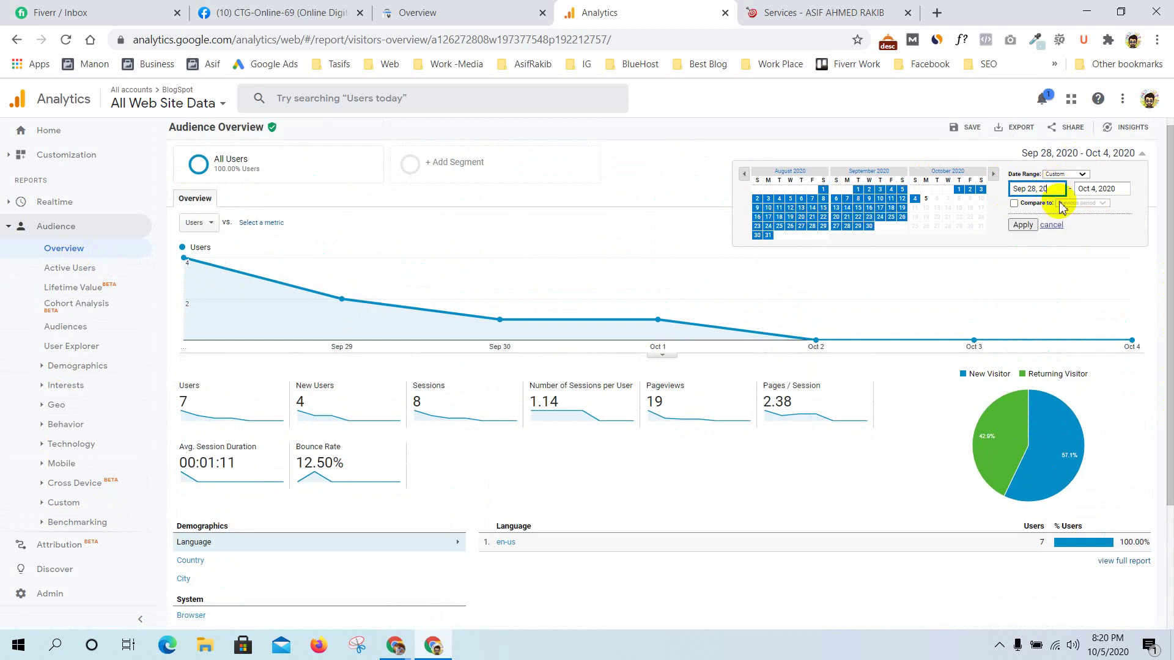
{"action": "left_click", "coordinate": [1023, 226]}
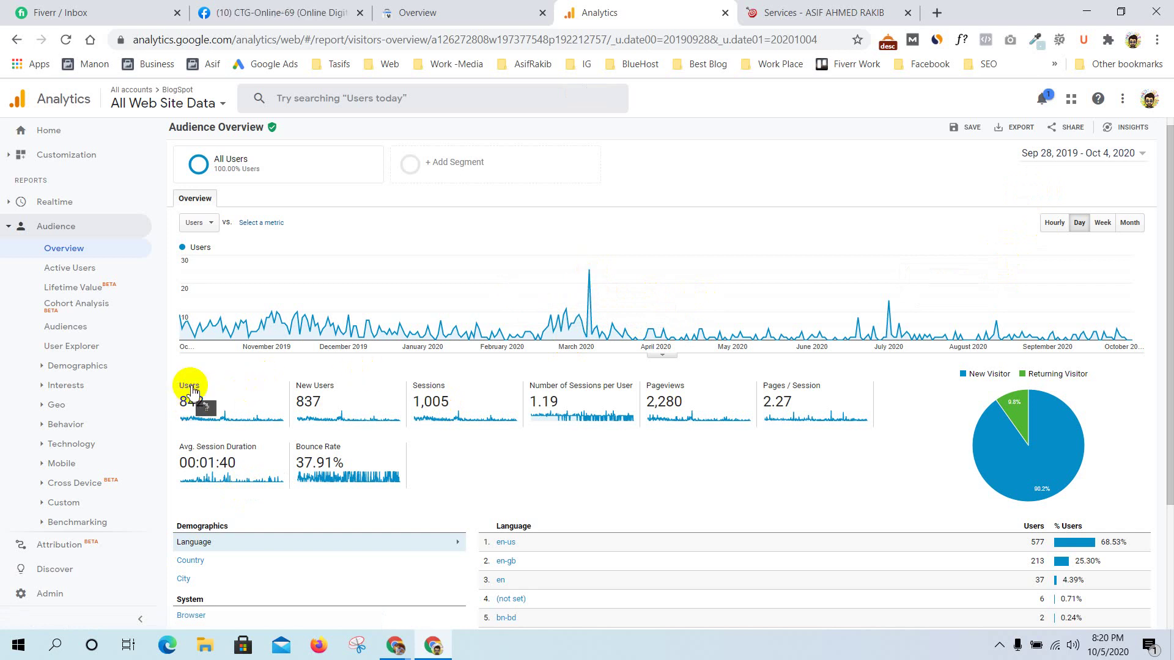
Open the help article linked from the Users metric's description in a new tab and read how users are identified
{"action": "mouse_move", "coordinate": [192, 390]}
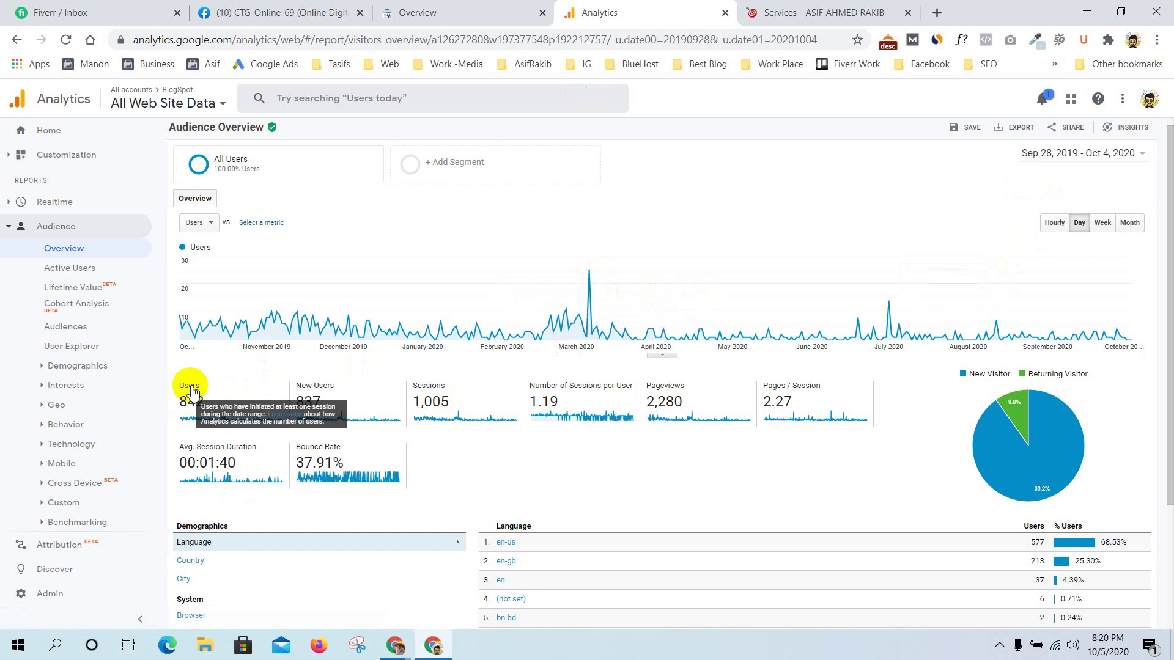
{"action": "right_click", "coordinate": [287, 421]}
{"action": "left_click", "coordinate": [336, 425]}
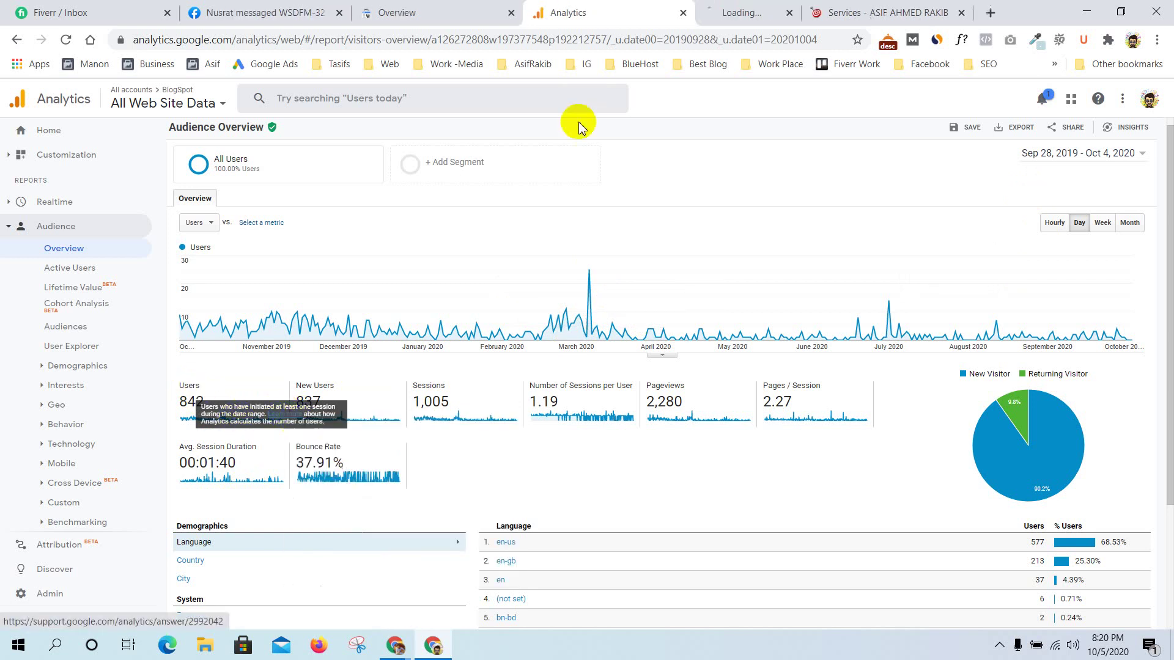
{"action": "left_click", "coordinate": [734, 12]}
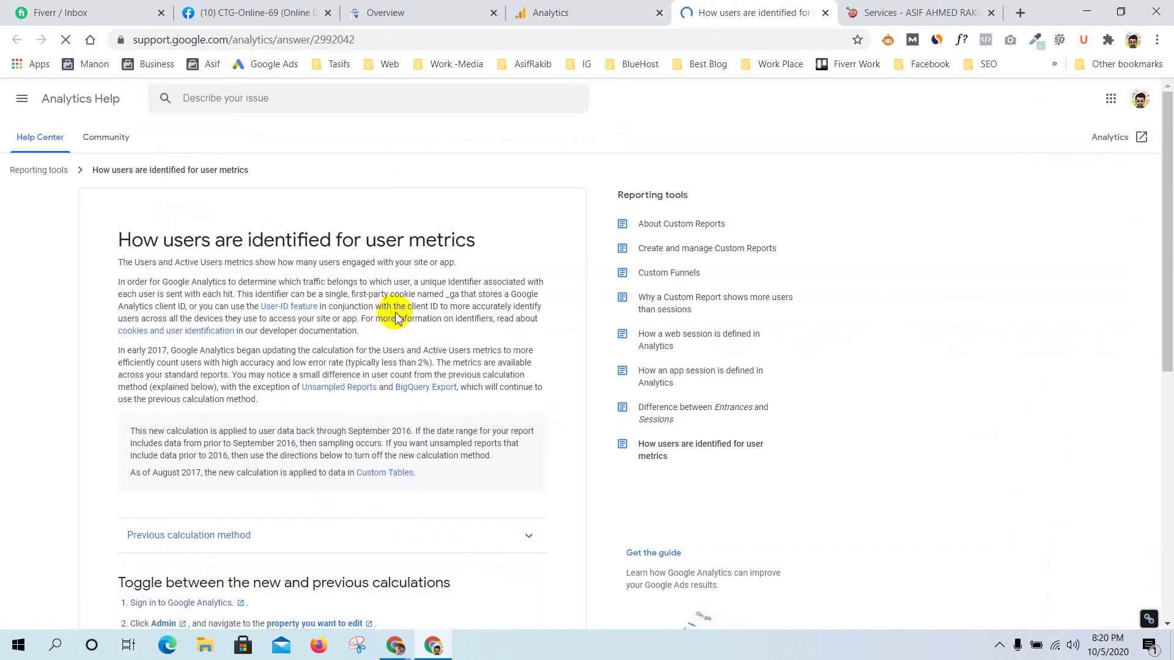
{"action": "left_click_drag", "start_coordinate": [1167, 318], "coordinate": [1169, 416]}
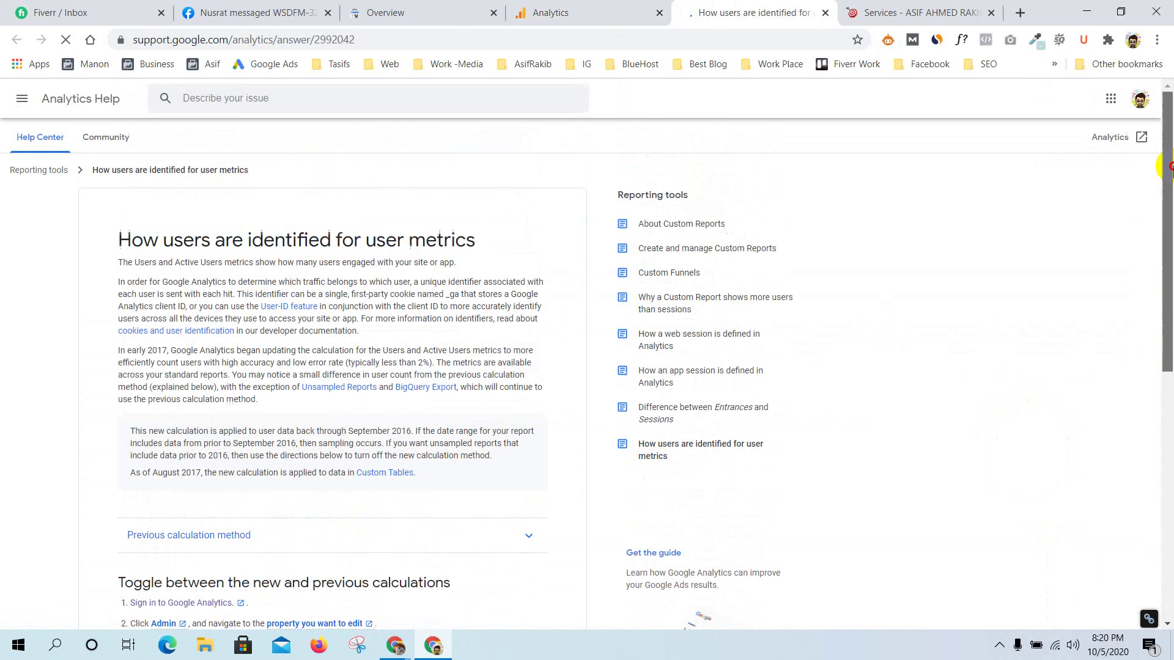
{"action": "scroll", "coordinate": [1171, 342], "scroll_direction": "down", "scroll_amount": 5}
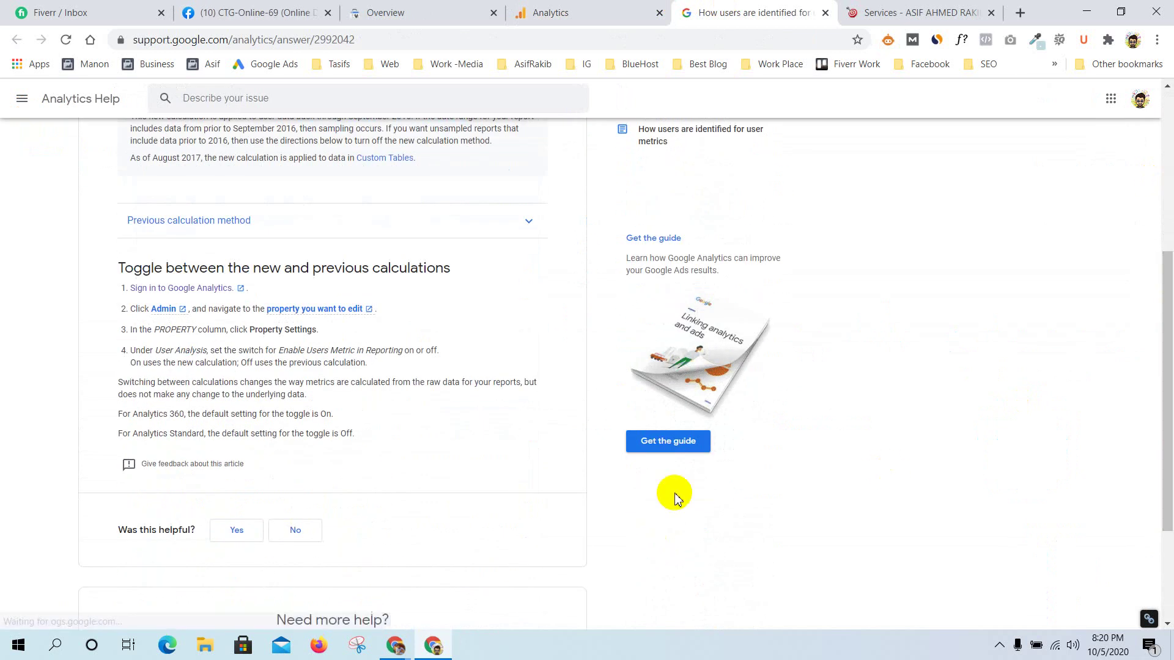
Open the guide on linking analytics and ads from the help article and look through its page
{"action": "left_click", "coordinate": [668, 439]}
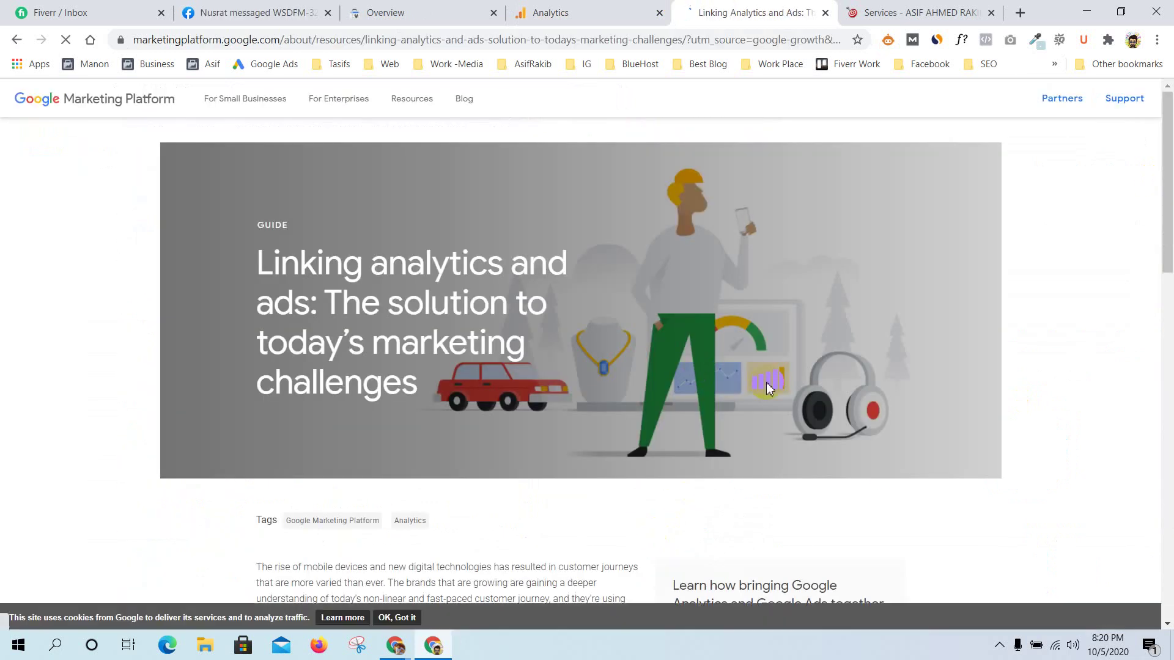
{"action": "mouse_move", "coordinate": [1169, 163]}
{"action": "left_mouse_down"}
{"action": "mouse_move", "coordinate": [1170, 202]}
{"action": "mouse_move", "coordinate": [1171, 182]}
{"action": "left_mouse_up"}
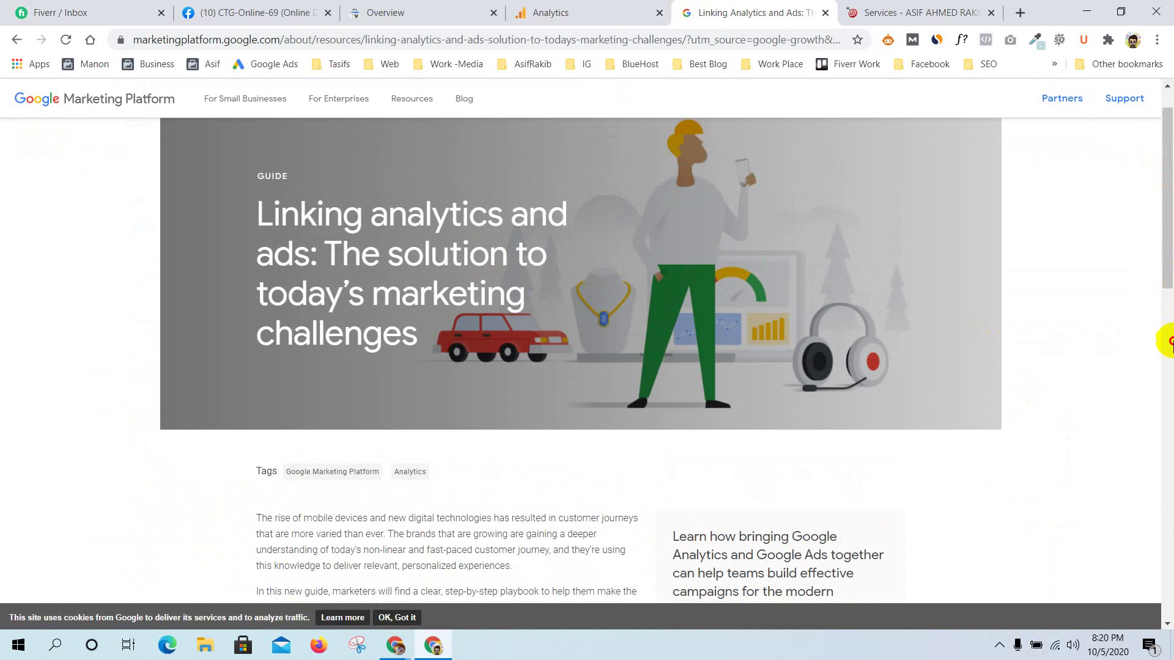
{"action": "left_click_drag", "start_coordinate": [1169, 245], "coordinate": [1164, 192]}
{"action": "left_click", "coordinate": [17, 39]}
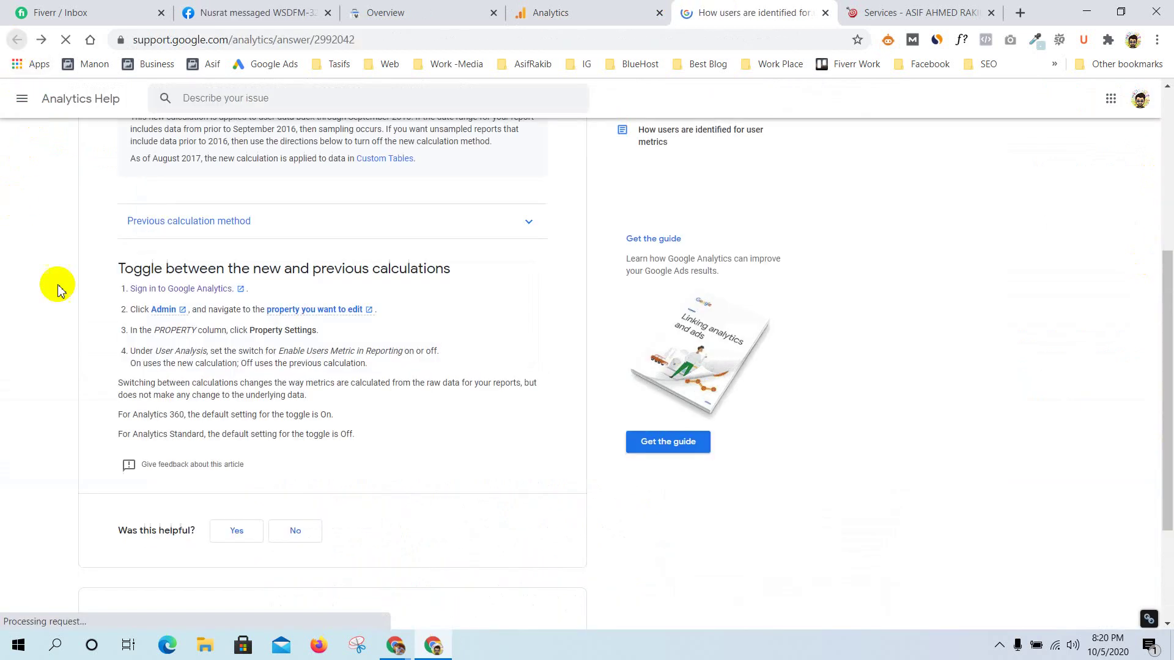
{"action": "left_click", "coordinate": [42, 40]}
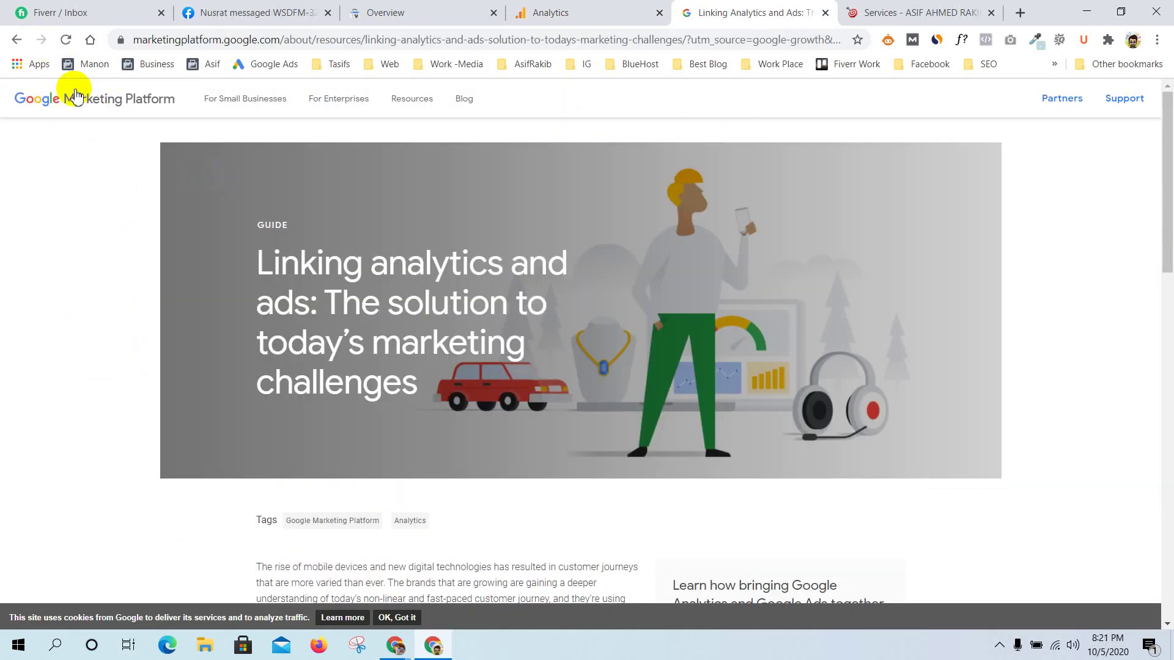
{"action": "scroll", "coordinate": [88, 312], "scroll_direction": "down", "scroll_amount": 3}
{"action": "scroll", "coordinate": [92, 283], "scroll_direction": "up", "scroll_amount": 3}
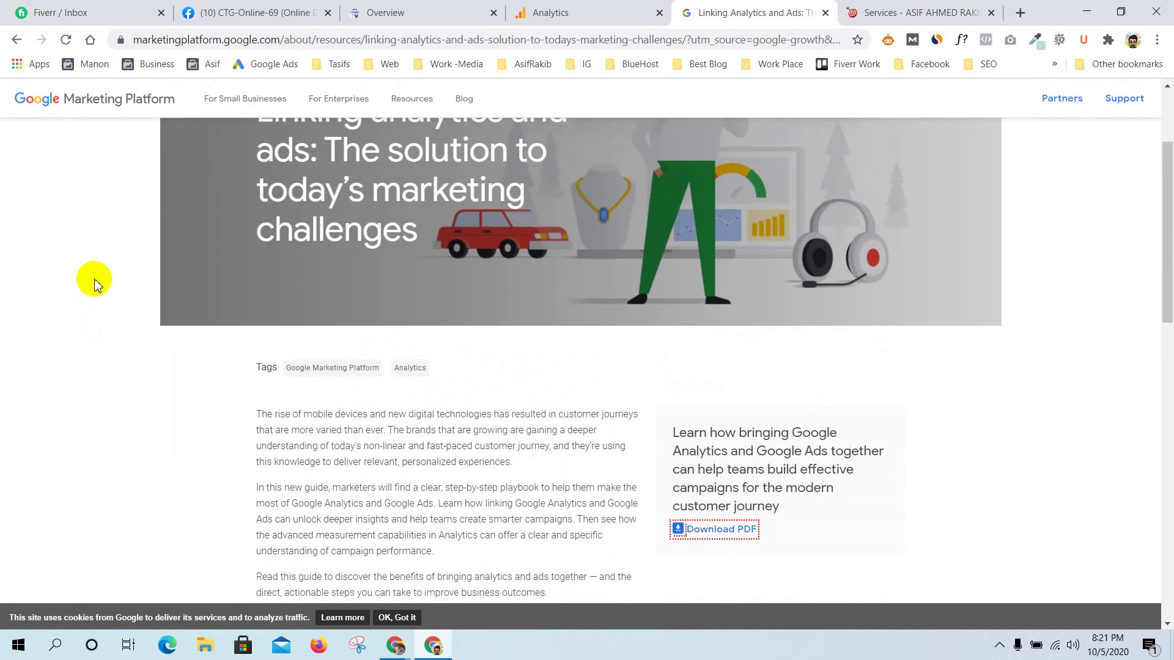
View the Google Marketing Platform home page and return to the guide on linking analytics and ads
{"action": "left_click", "coordinate": [86, 100]}
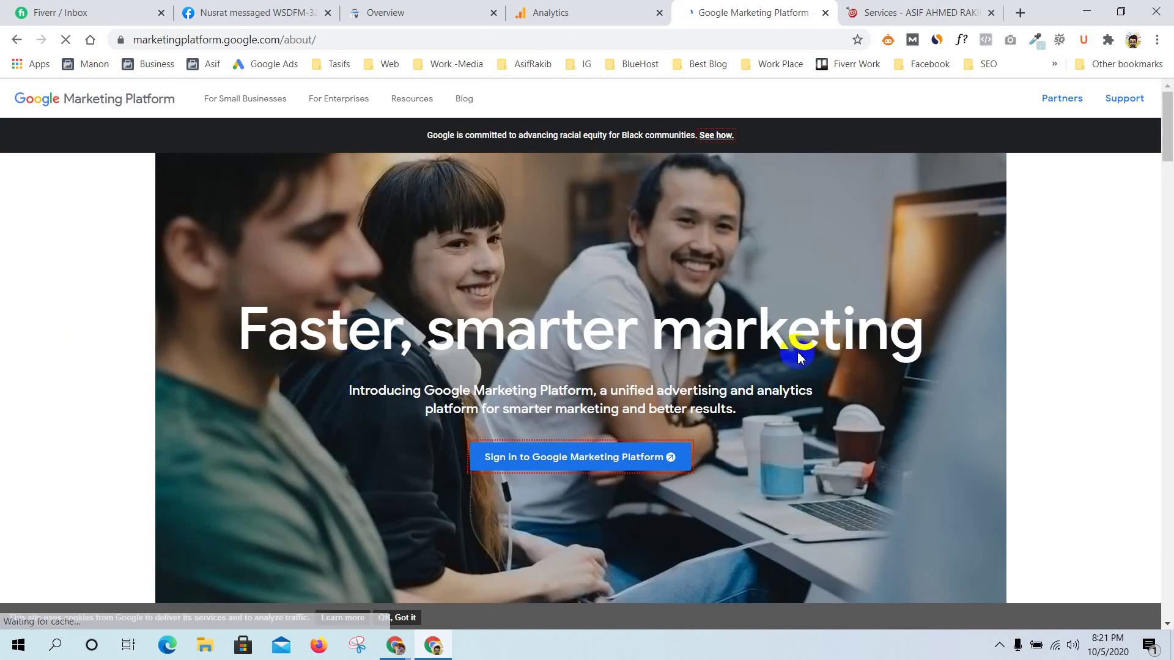
{"action": "left_click_drag", "start_coordinate": [1168, 151], "coordinate": [895, 85]}
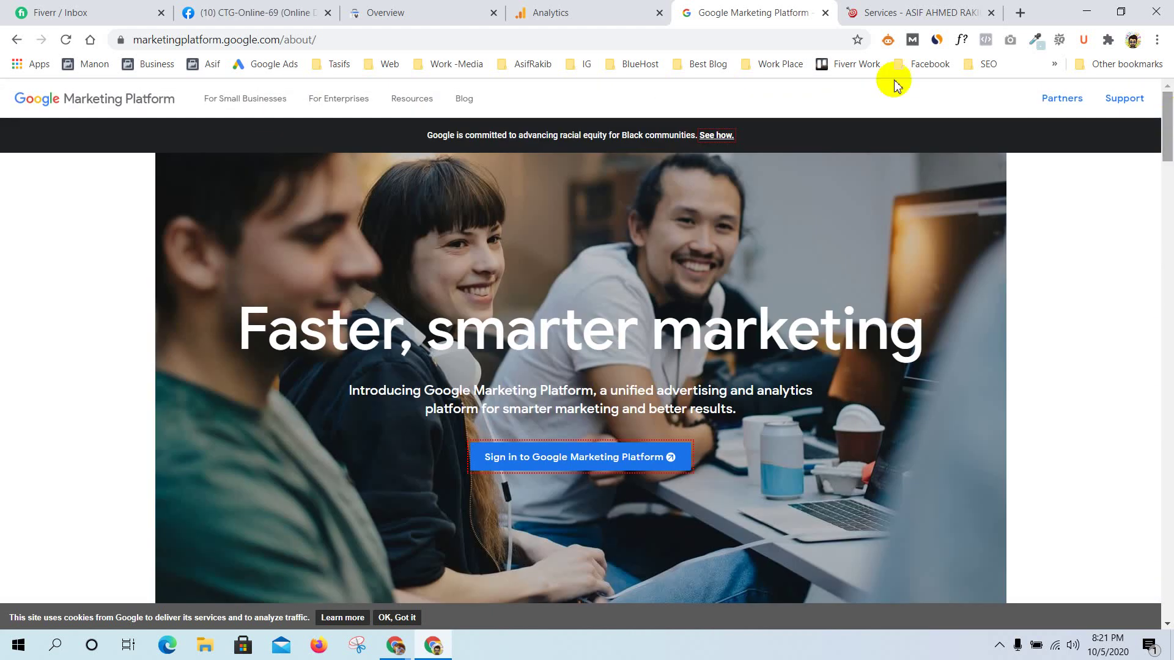
{"action": "left_click", "coordinate": [17, 39]}
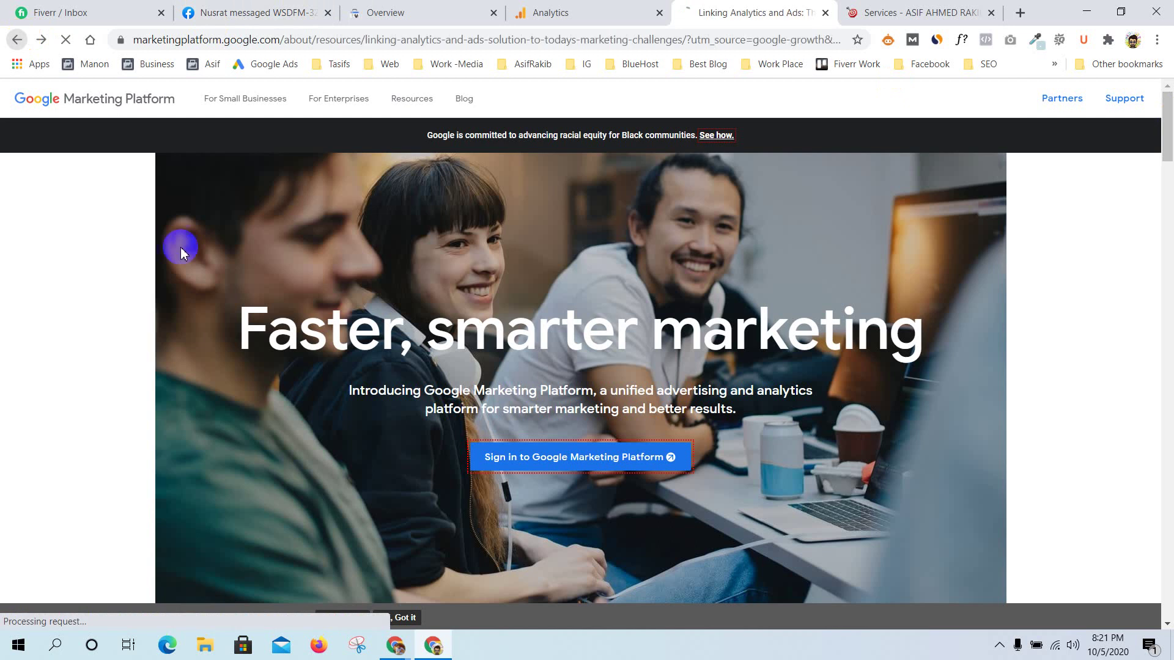
Switch to the Google Meet call, admit the waiting participant, and return to the browser window with the guide
{"action": "mouse_move", "coordinate": [400, 652]}
{"action": "left_click", "coordinate": [335, 604]}
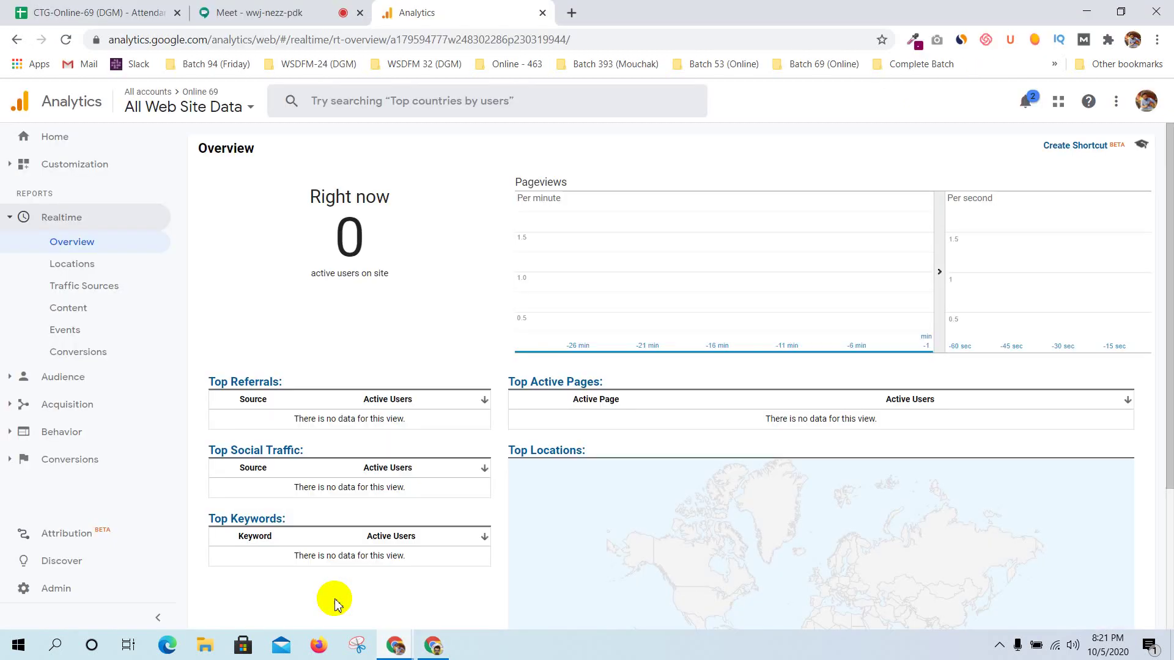
{"action": "left_click", "coordinate": [273, 7]}
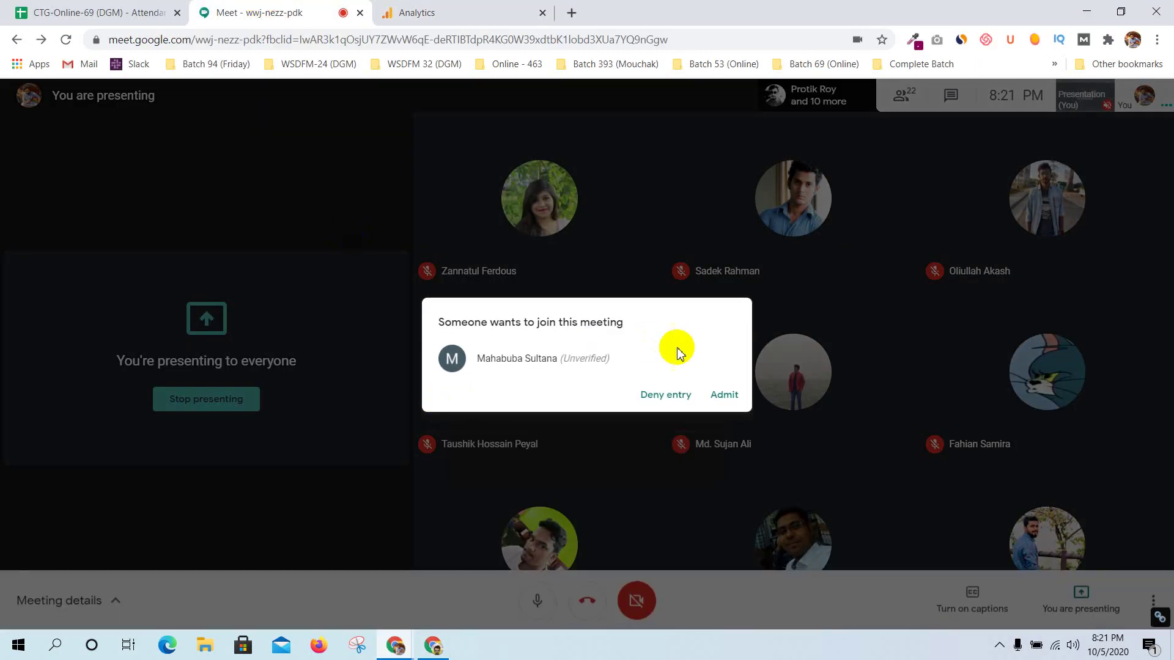
{"action": "left_click", "coordinate": [725, 396]}
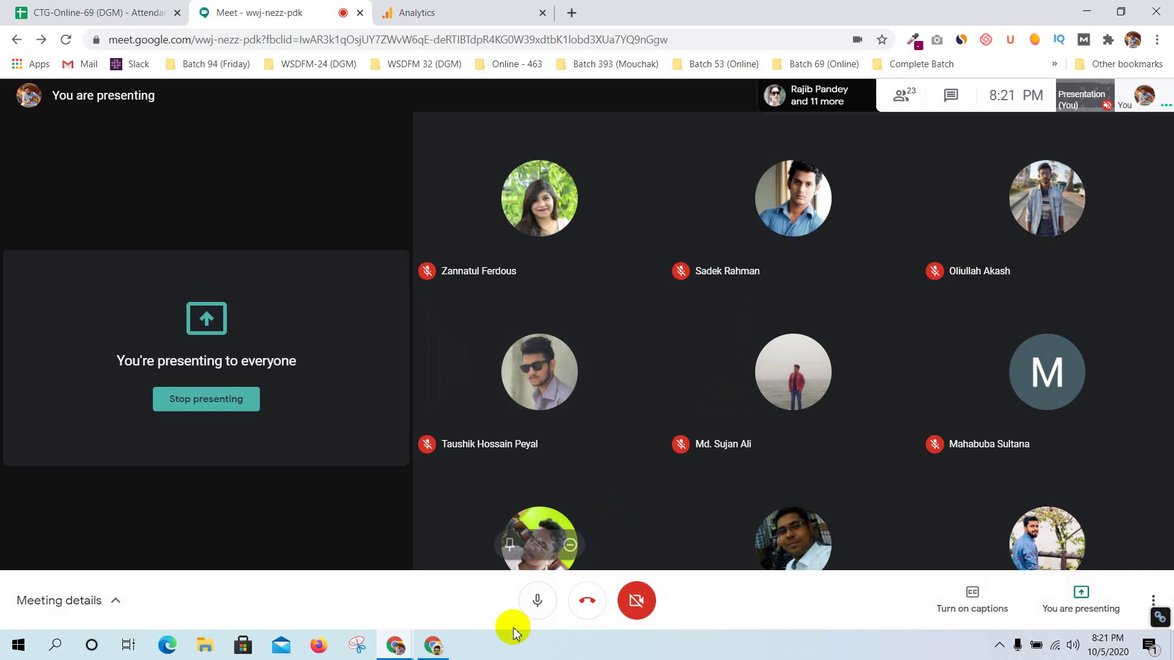
{"action": "left_click", "coordinate": [431, 656]}
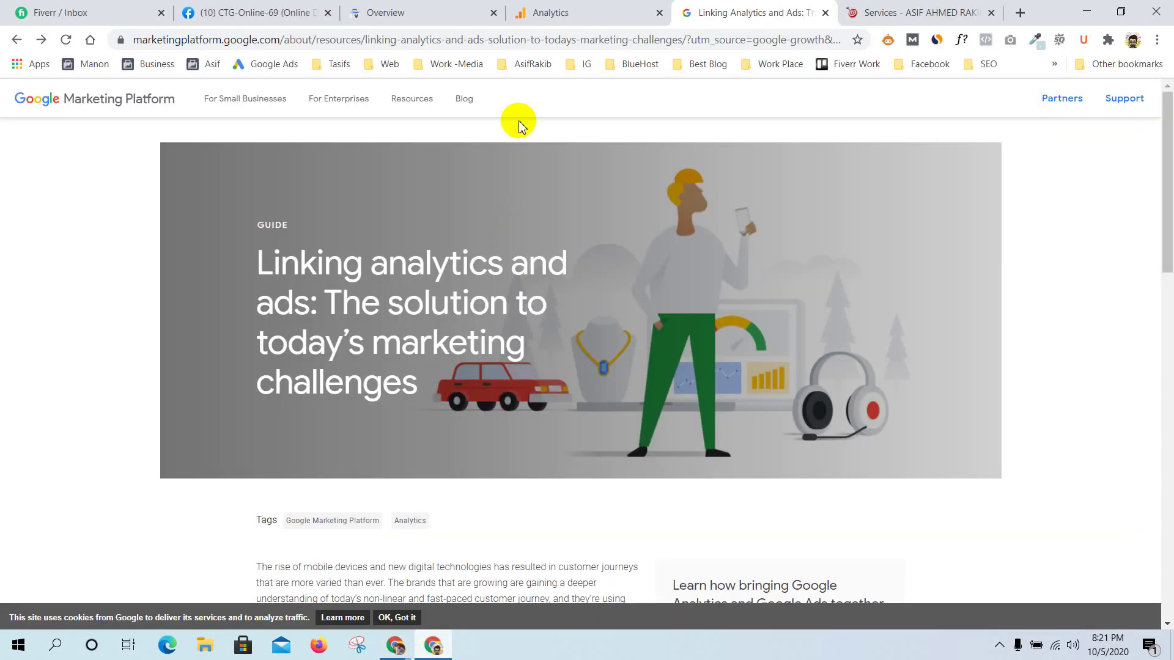
Return to the Audience Overview report in Analytics and group its Users chart by week
{"action": "left_click", "coordinate": [619, 8]}
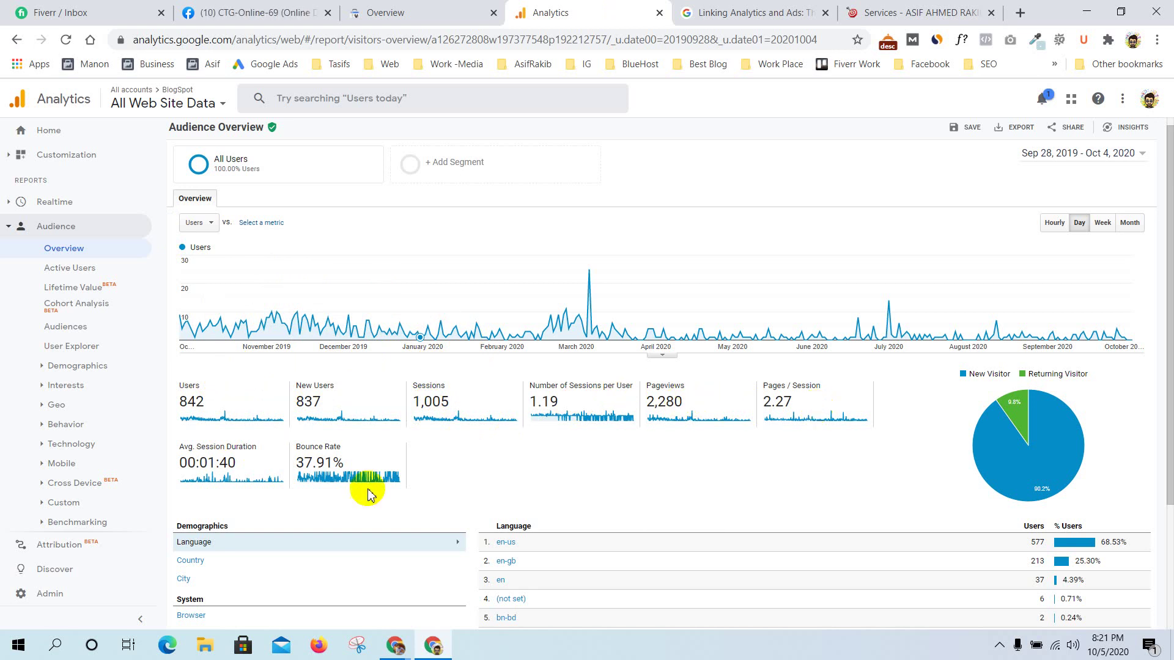
{"action": "mouse_move", "coordinate": [241, 456]}
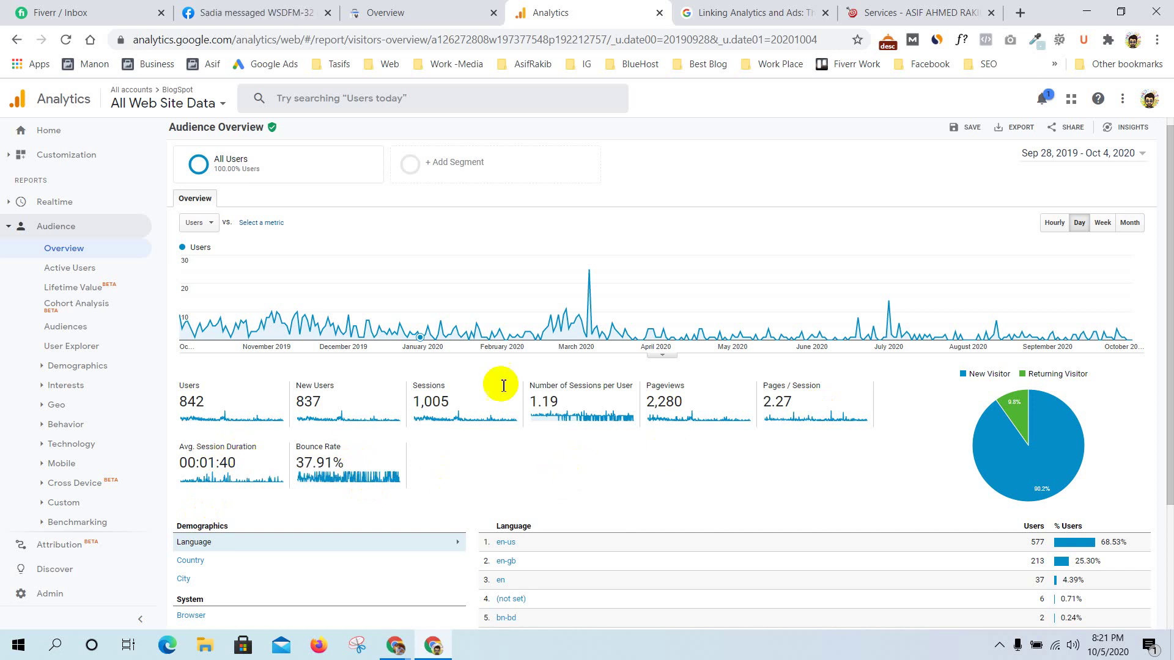
{"action": "left_click", "coordinate": [1103, 225]}
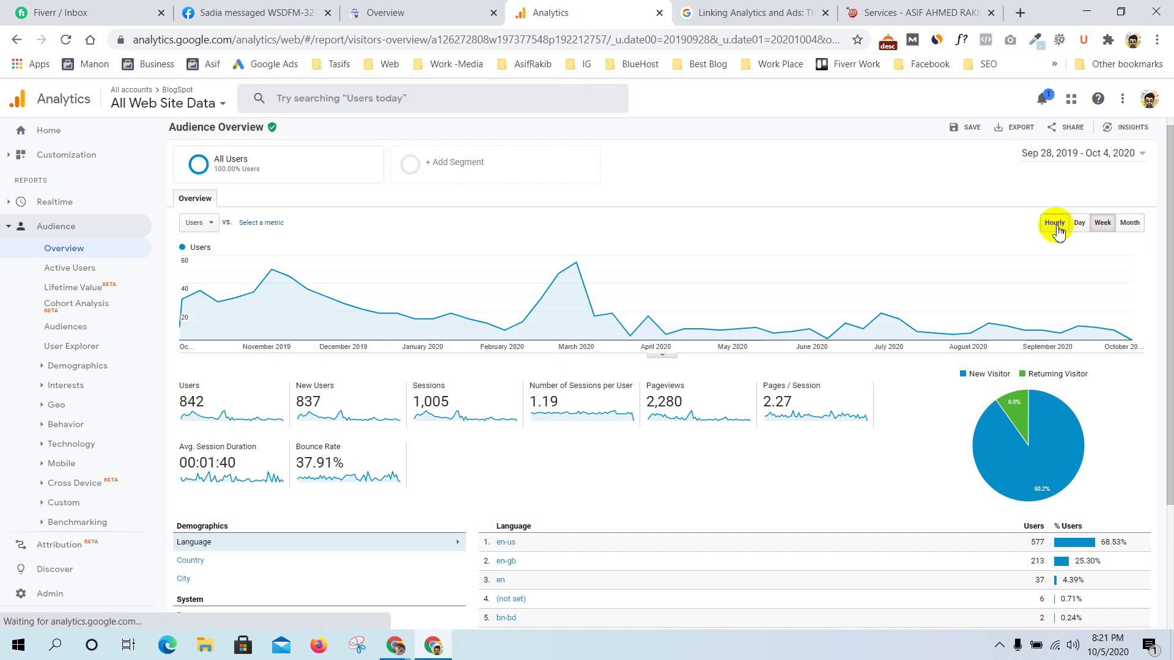
Group the Audience Overview's Users chart by hour and examine the Language breakdown beneath it
{"action": "left_click", "coordinate": [1056, 226]}
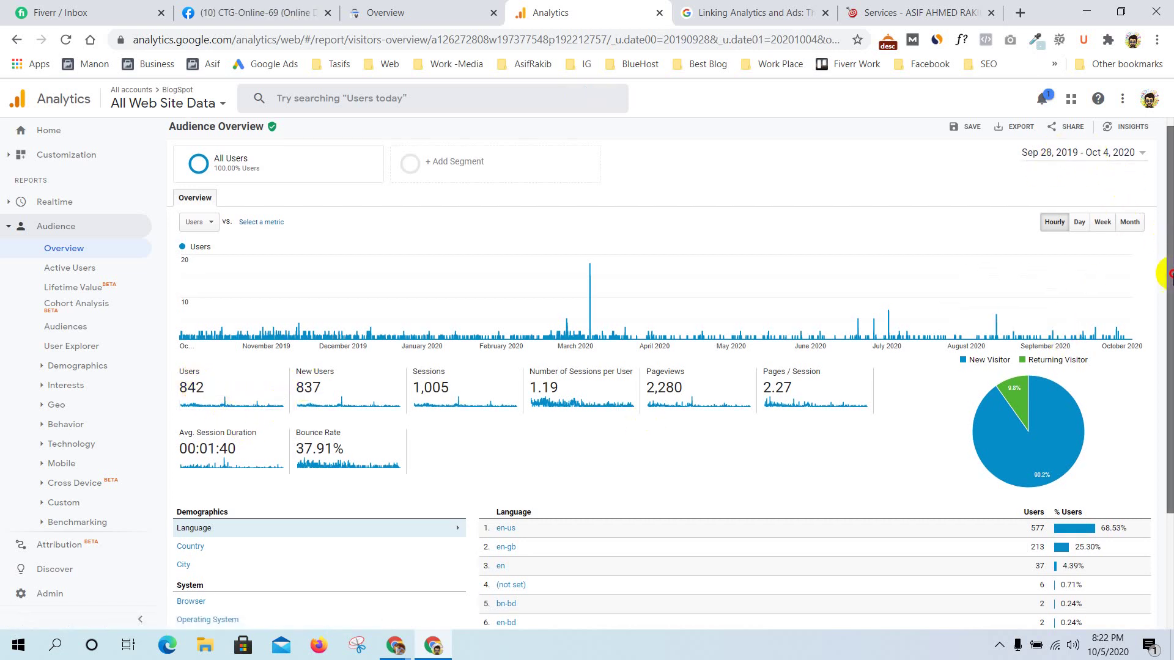
{"action": "left_click_drag", "start_coordinate": [1165, 254], "coordinate": [1166, 395]}
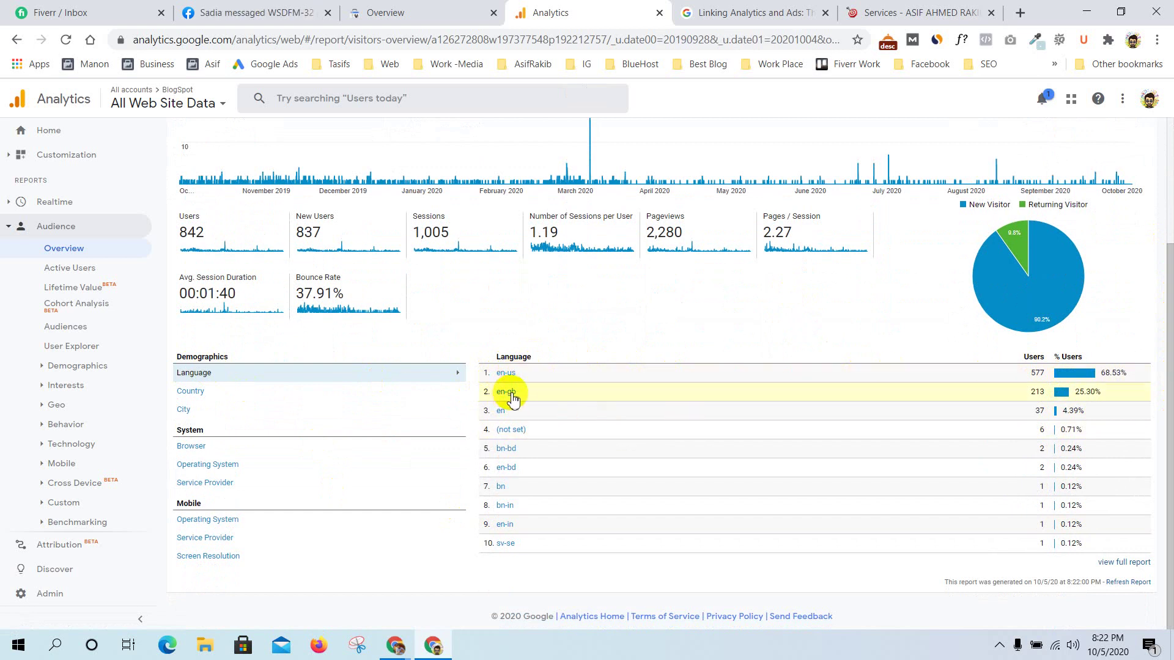
Search Google for "en gb" in a new browser tab and expand the answer to "What is en GB?"
{"action": "left_click", "coordinate": [1019, 13]}
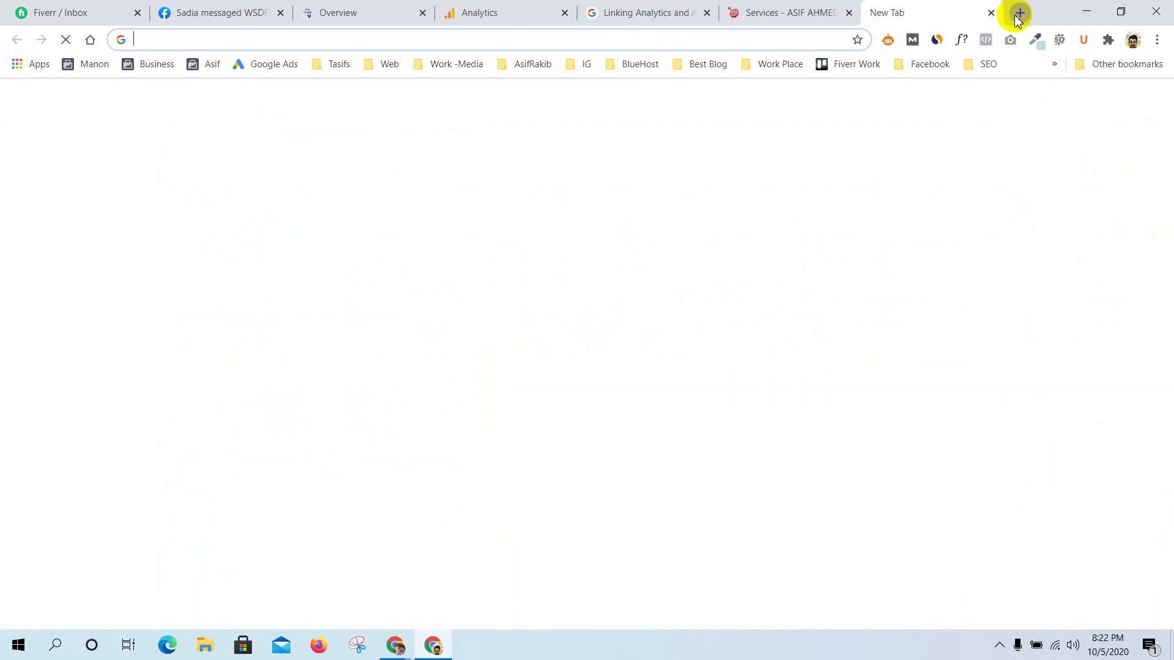
{"action": "type", "text": "en"}
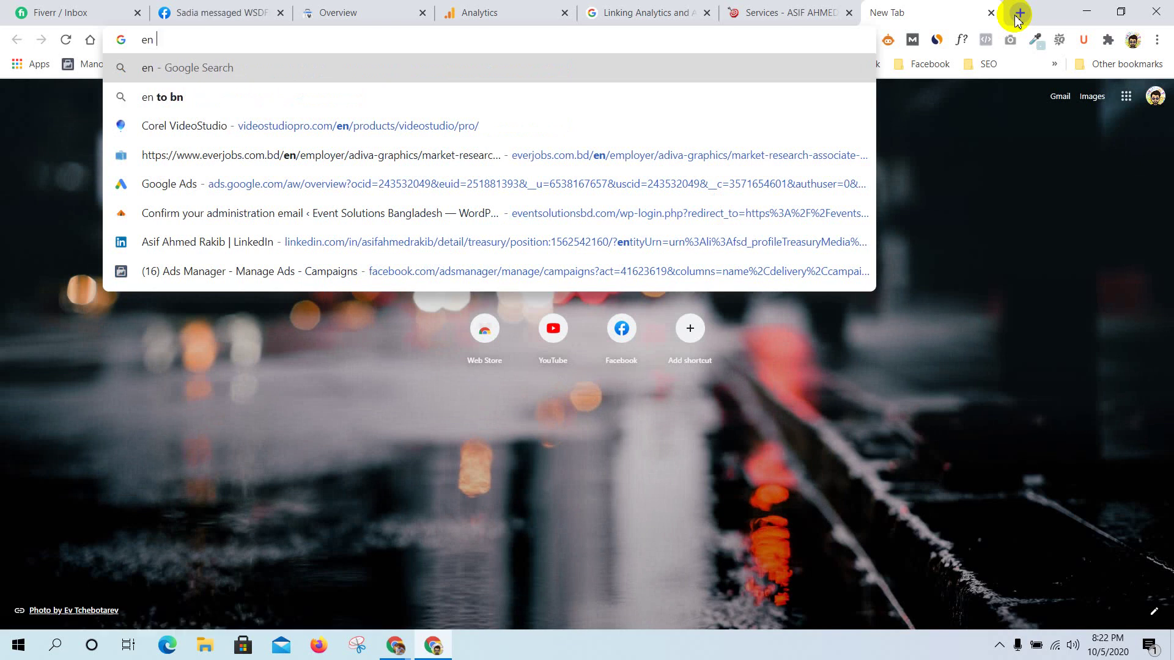
{"action": "type", "text": " gb"}
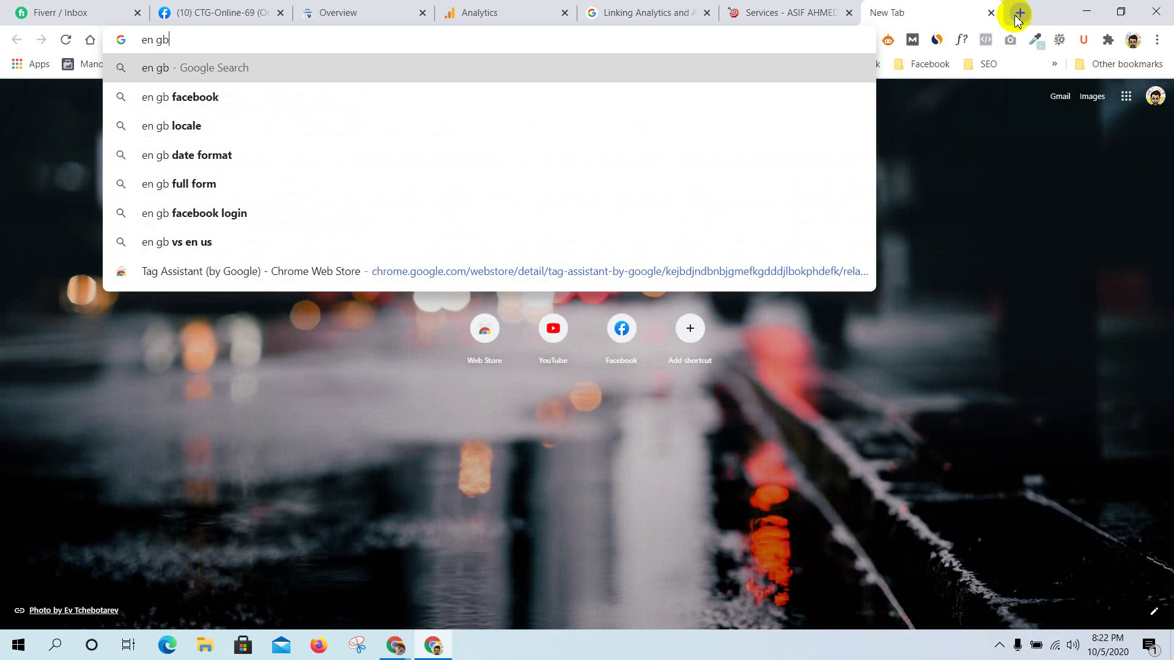
{"action": "key", "text": "Return"}
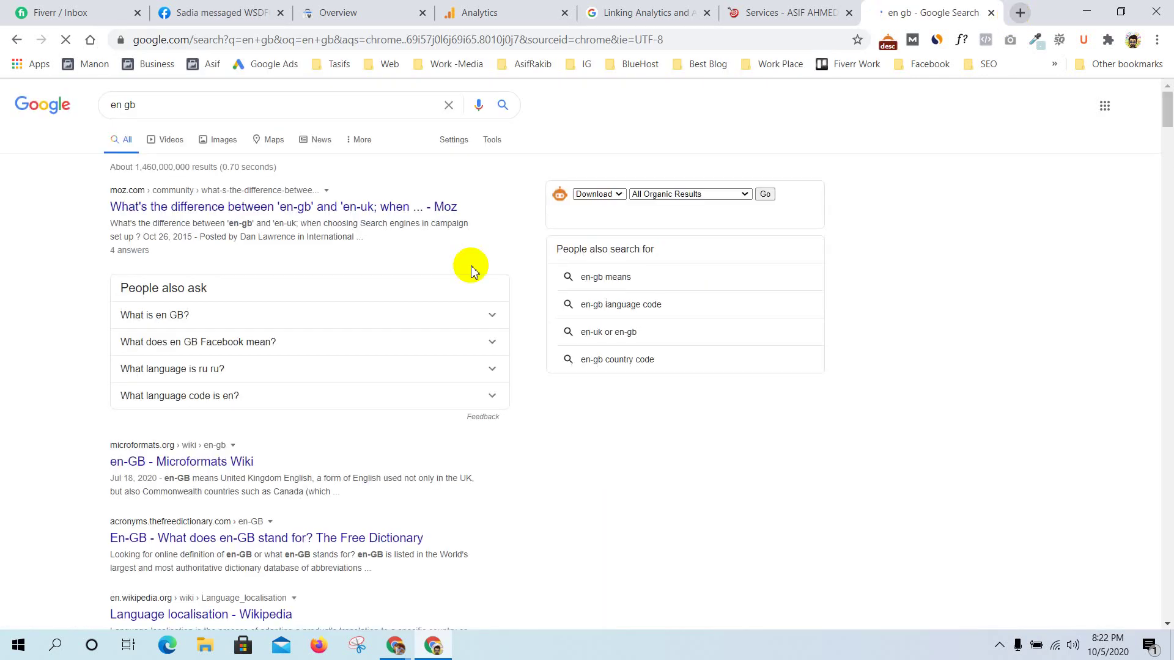
{"action": "left_click", "coordinate": [232, 316]}
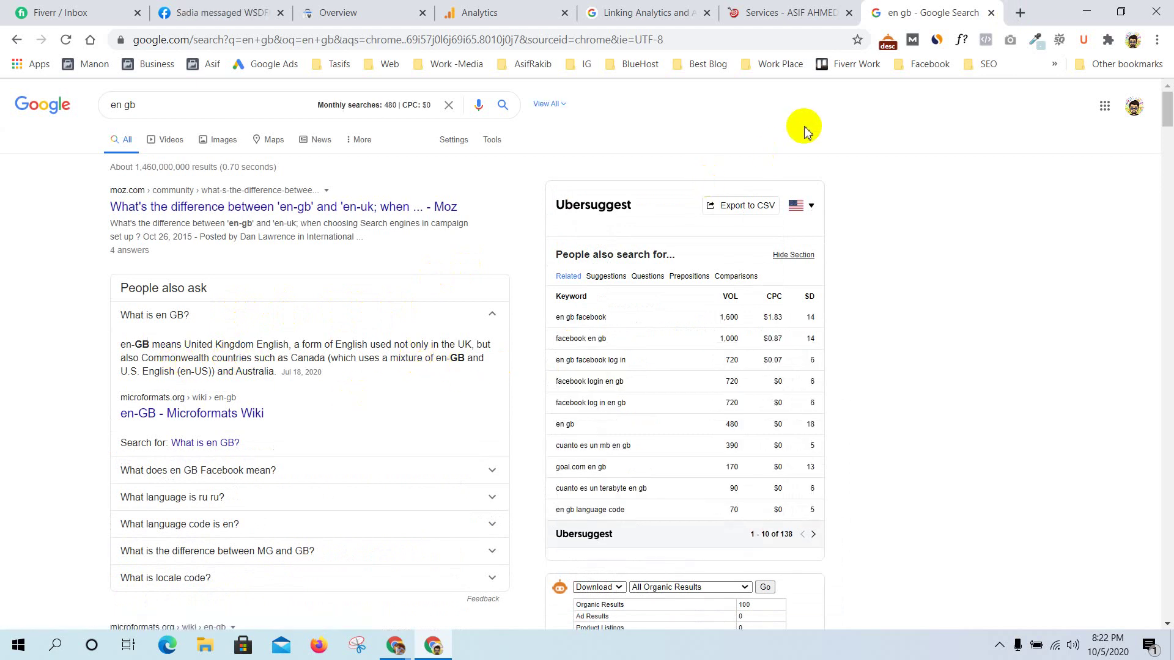
Return to the Audience Overview report and list the users by country and by city
{"action": "left_click", "coordinate": [795, 9]}
{"action": "left_click", "coordinate": [657, 9]}
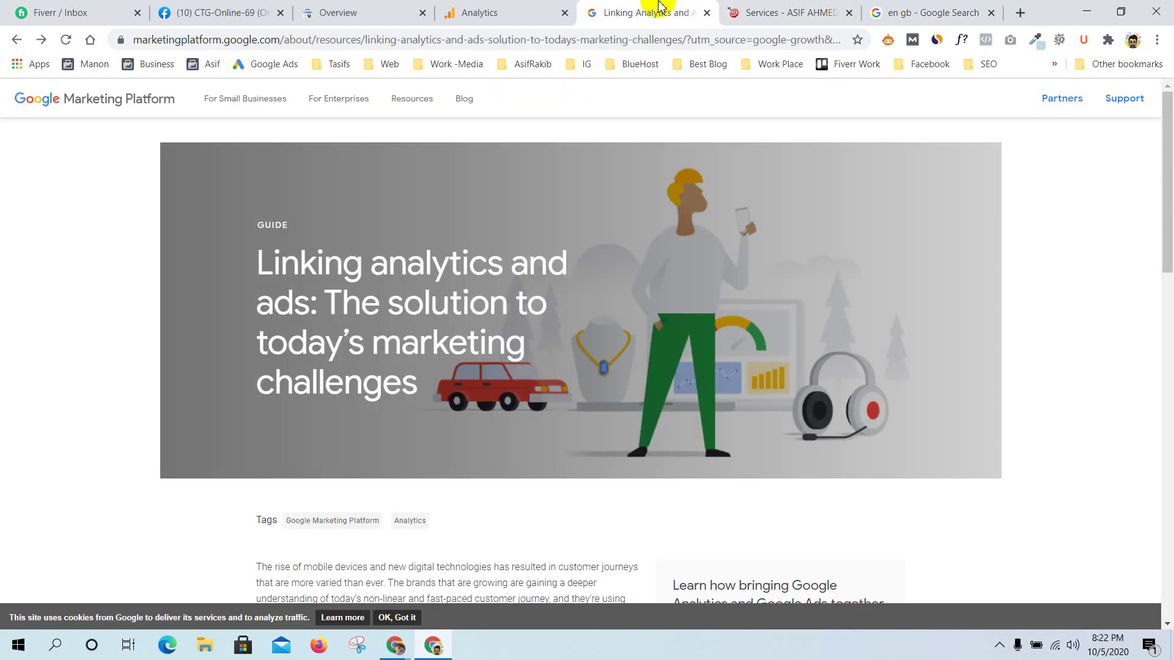
{"action": "left_click", "coordinate": [360, 9]}
{"action": "left_click", "coordinate": [506, 9]}
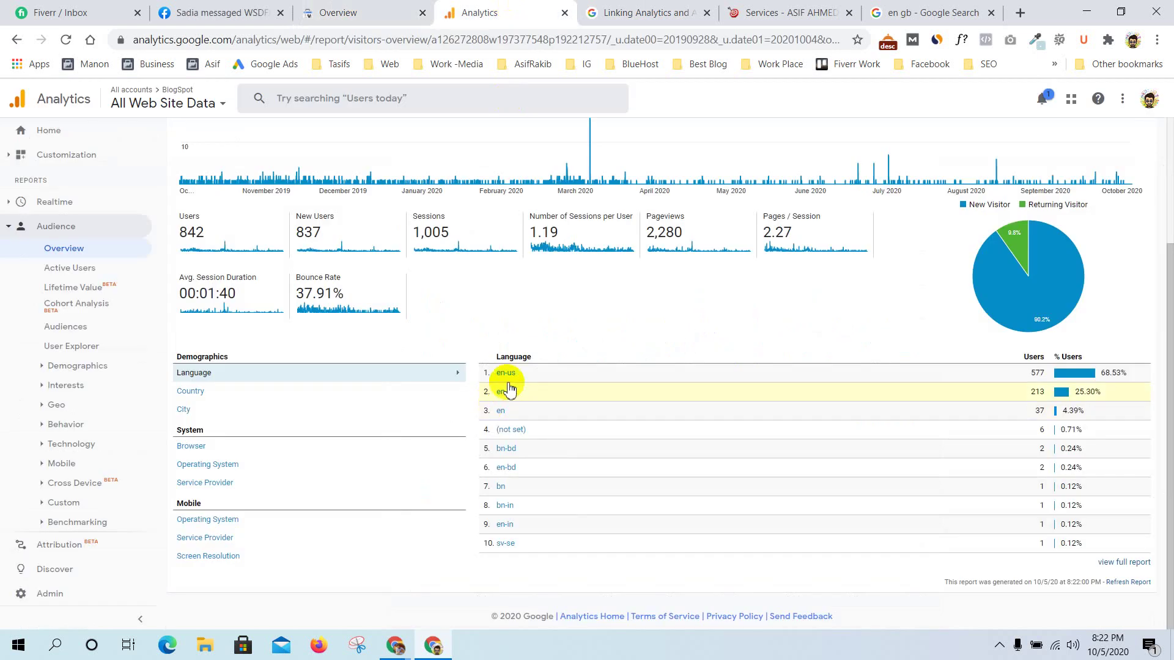
{"action": "left_click", "coordinate": [199, 391]}
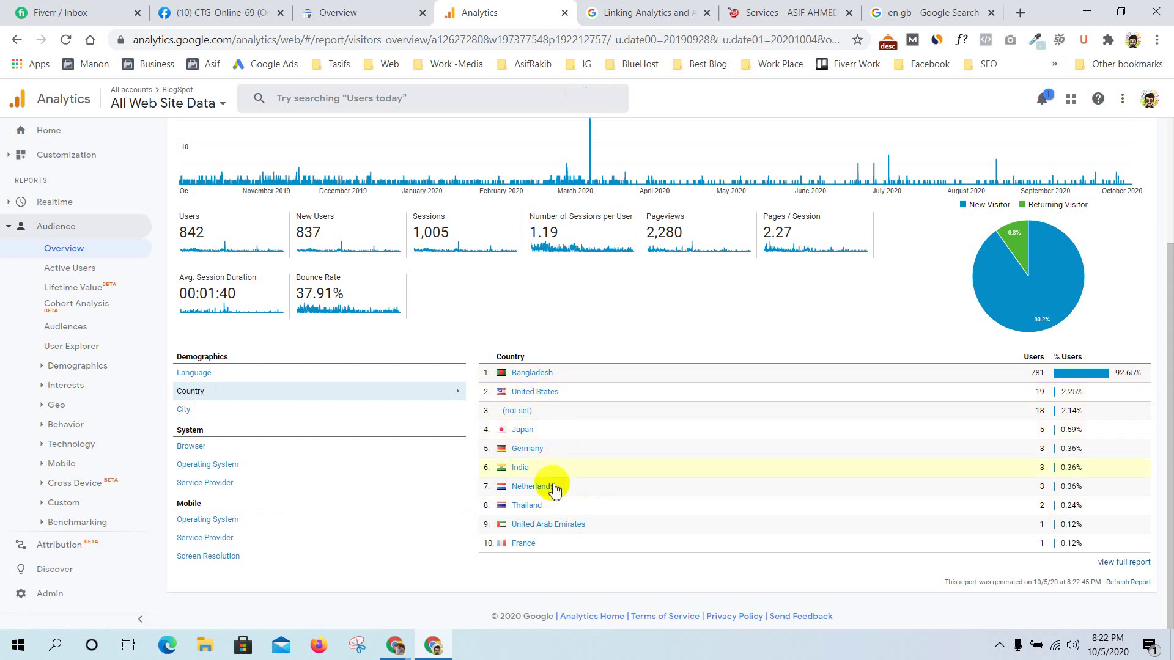
{"action": "left_click", "coordinate": [189, 408]}
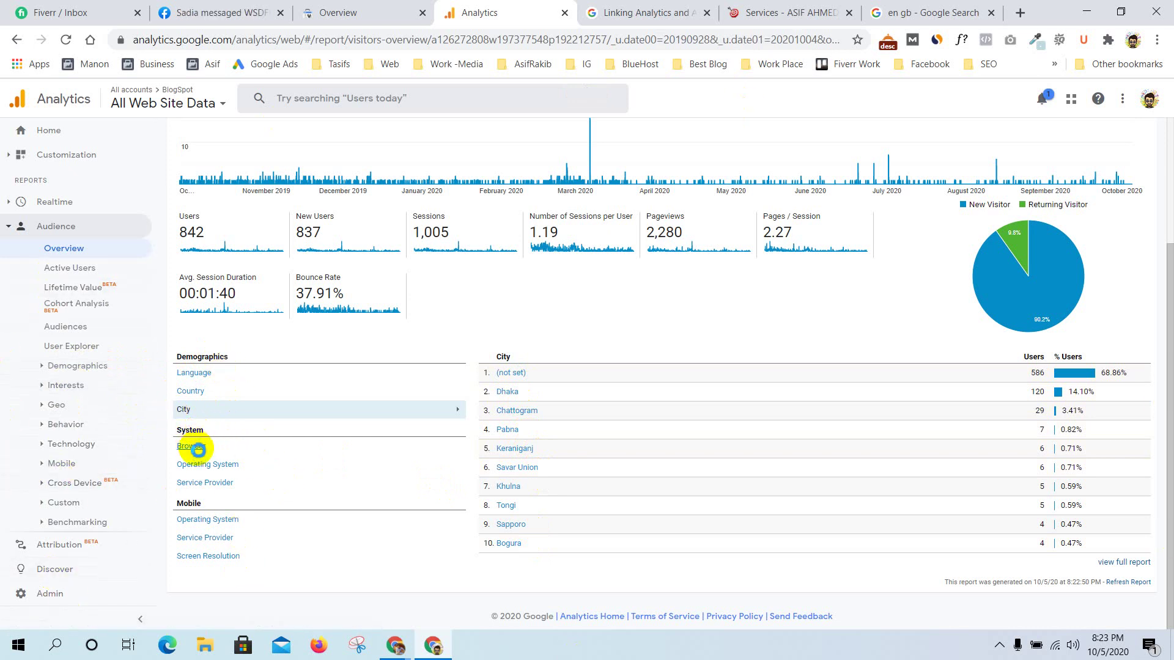
List the users by browser, system operating system and service provider, and by mobile operating system and service provider
{"action": "left_click", "coordinate": [195, 446]}
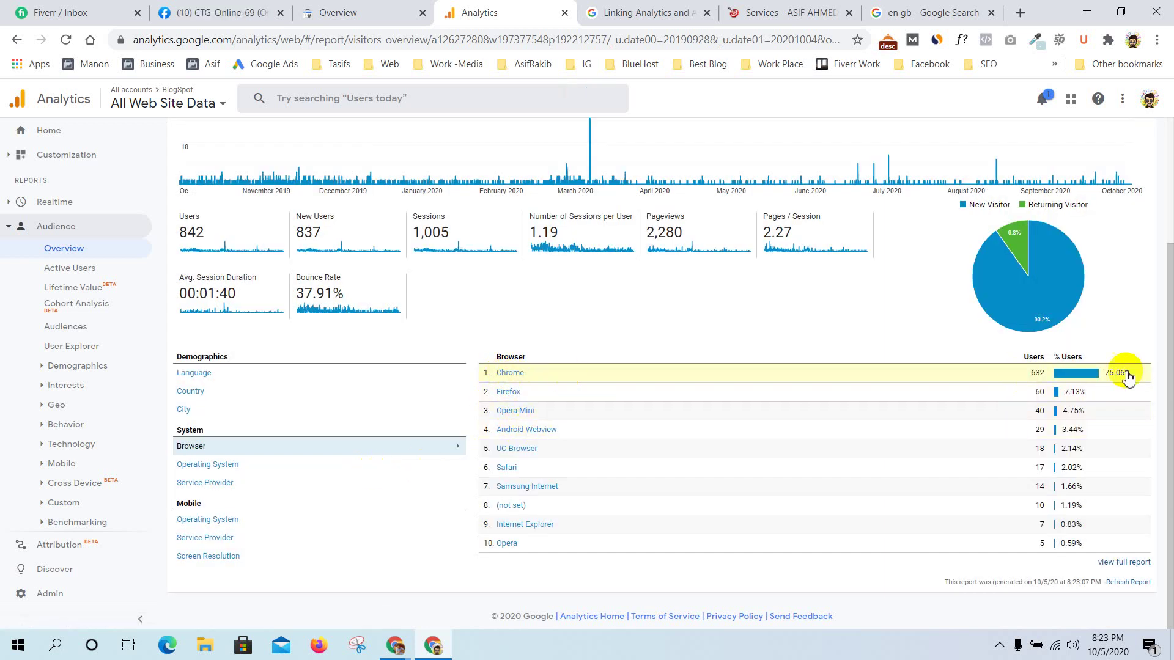
{"action": "left_click", "coordinate": [208, 466]}
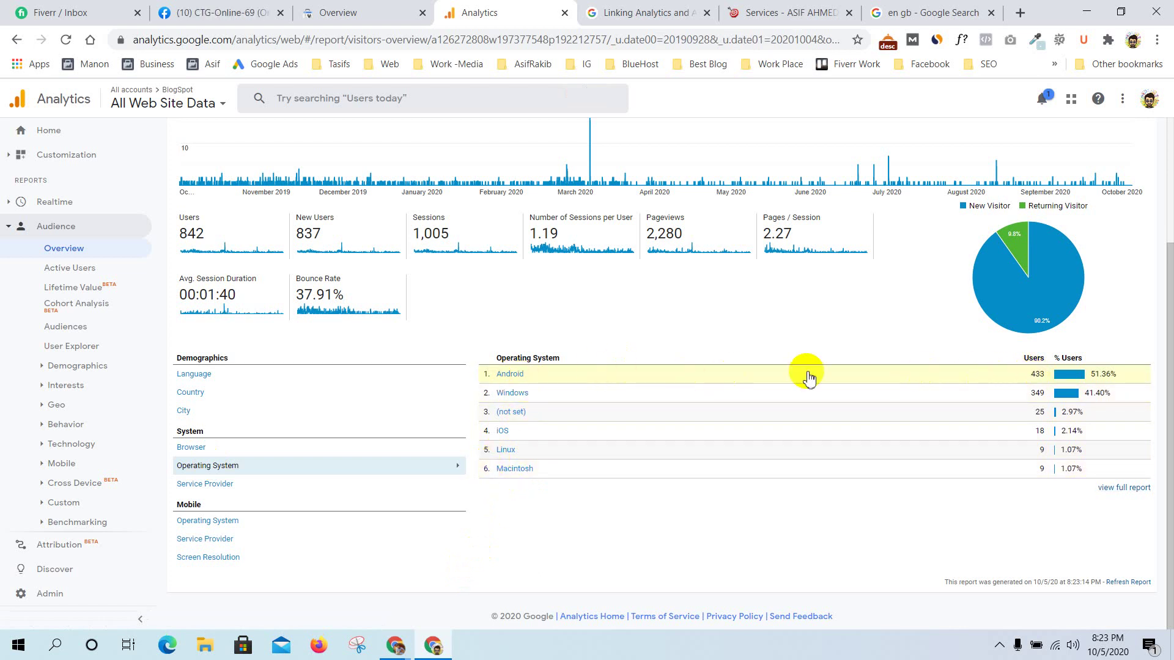
{"action": "left_click", "coordinate": [208, 484]}
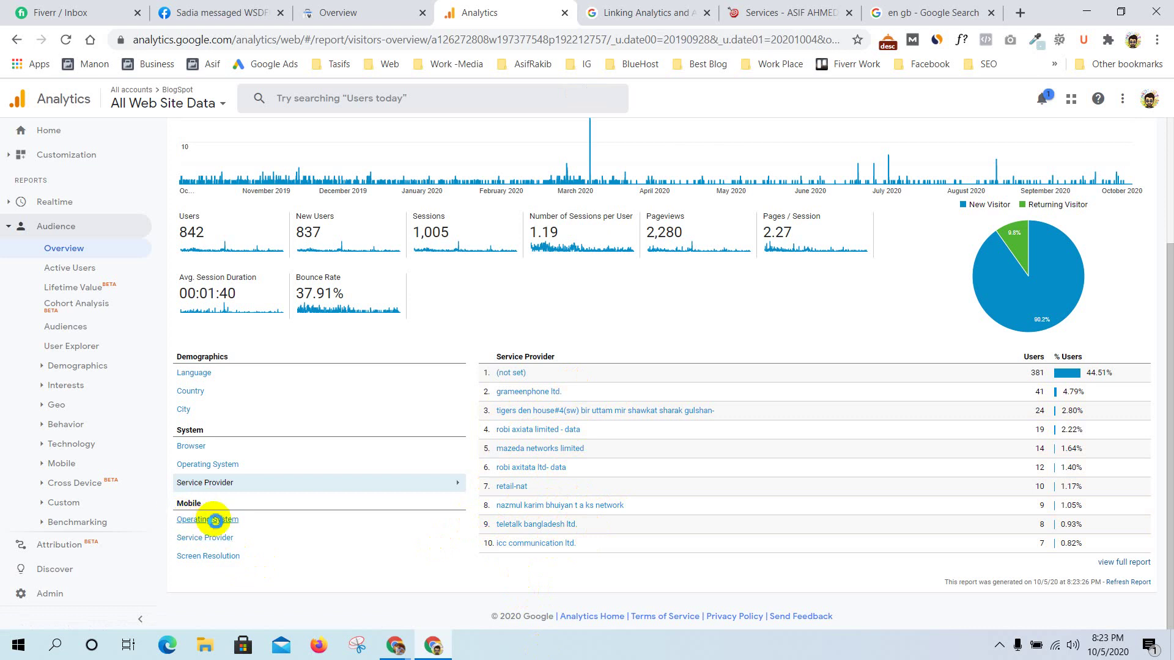
{"action": "left_click", "coordinate": [215, 520]}
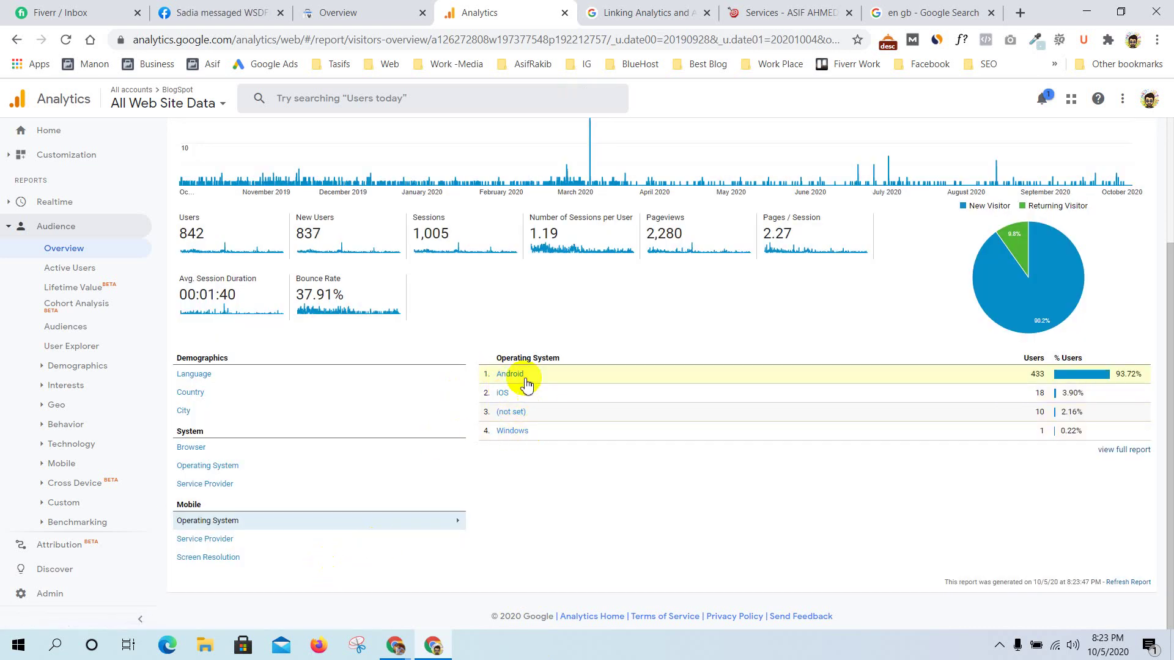
{"action": "left_click", "coordinate": [208, 541]}
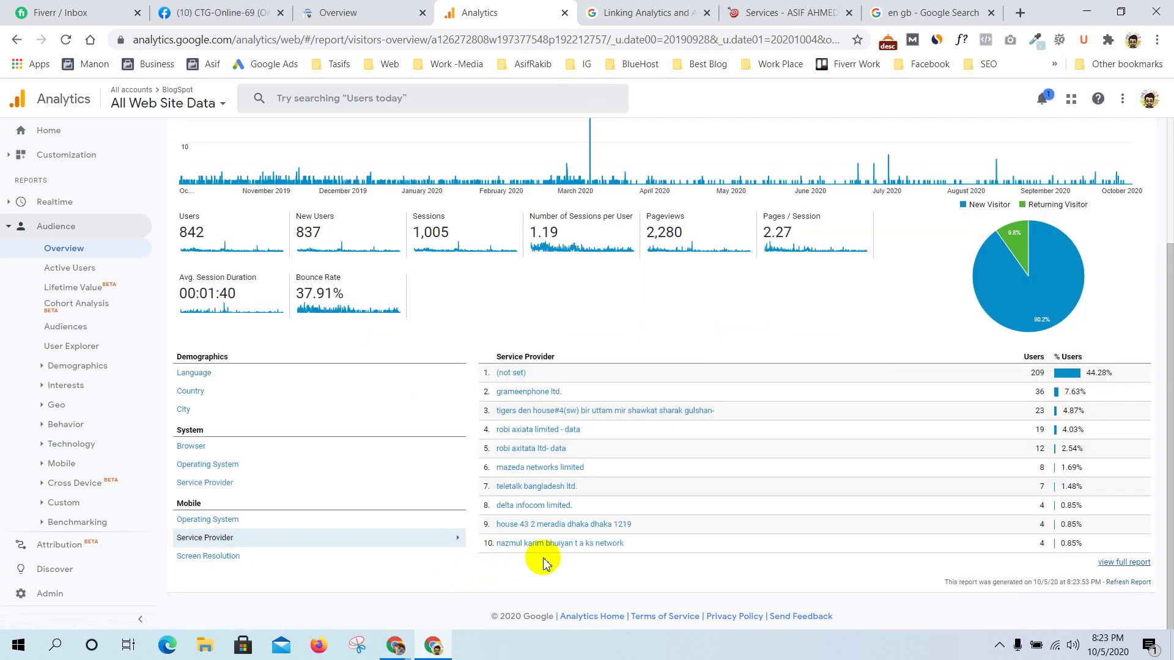
Switch to the Google Meet call, mute the microphone and turn it back on, and return to the Audience Overview report
{"action": "mouse_move", "coordinate": [422, 652]}
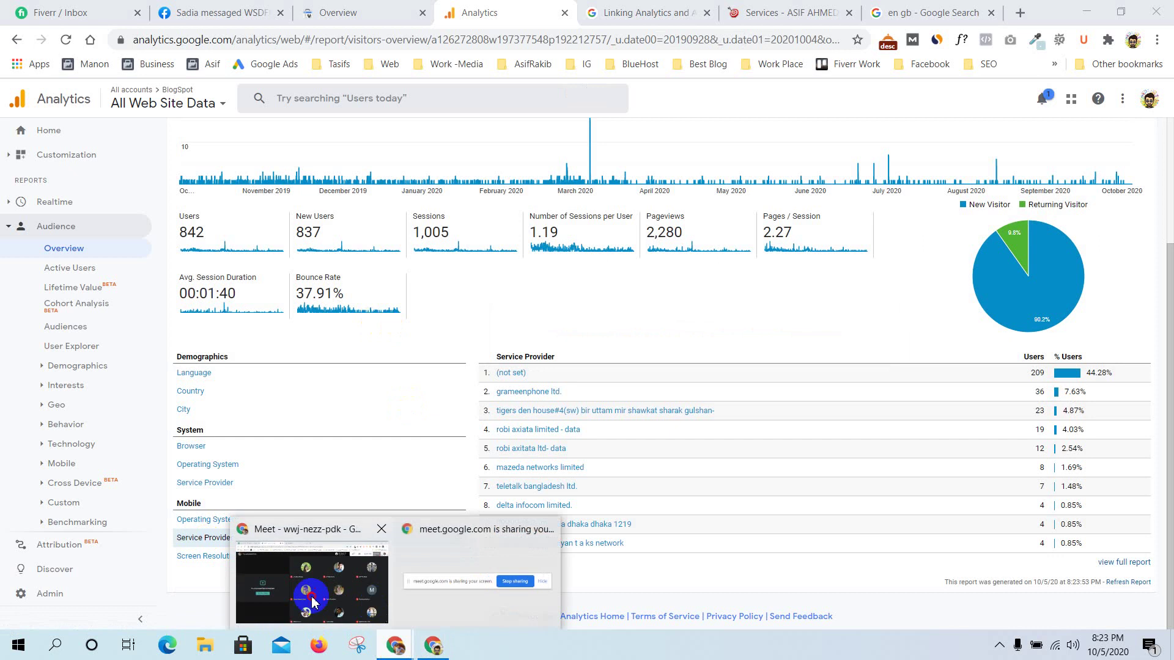
{"action": "left_click", "coordinate": [312, 593]}
{"action": "left_click", "coordinate": [534, 605]}
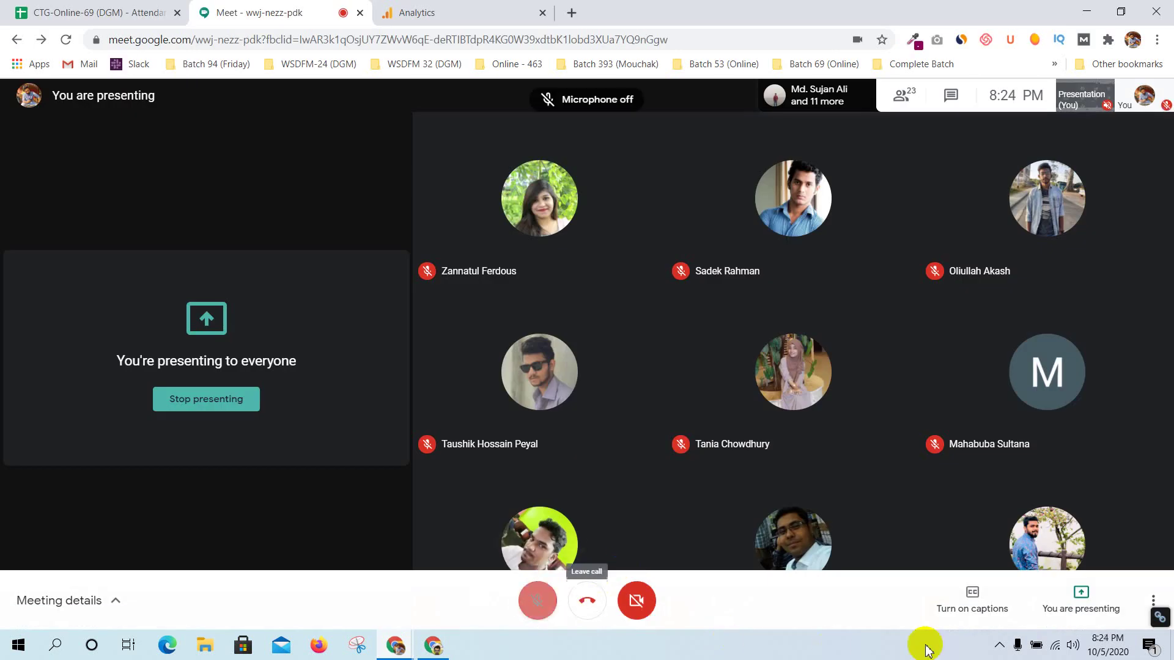
{"action": "left_click", "coordinate": [1000, 645]}
{"action": "left_click", "coordinate": [536, 599]}
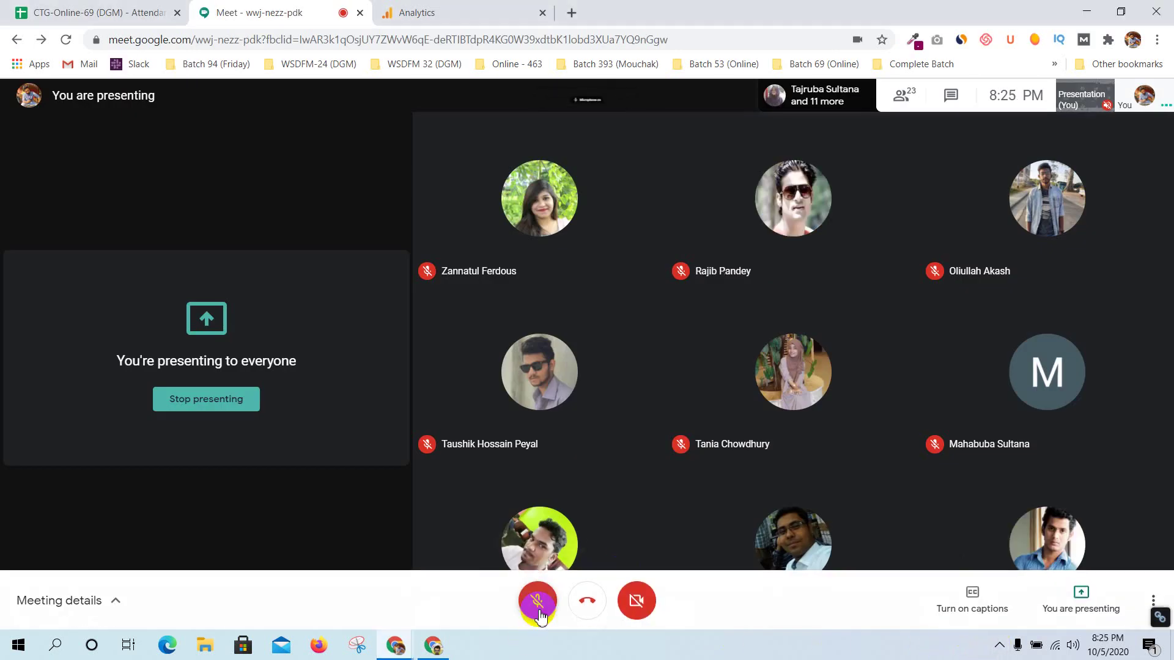
{"action": "left_click", "coordinate": [438, 7]}
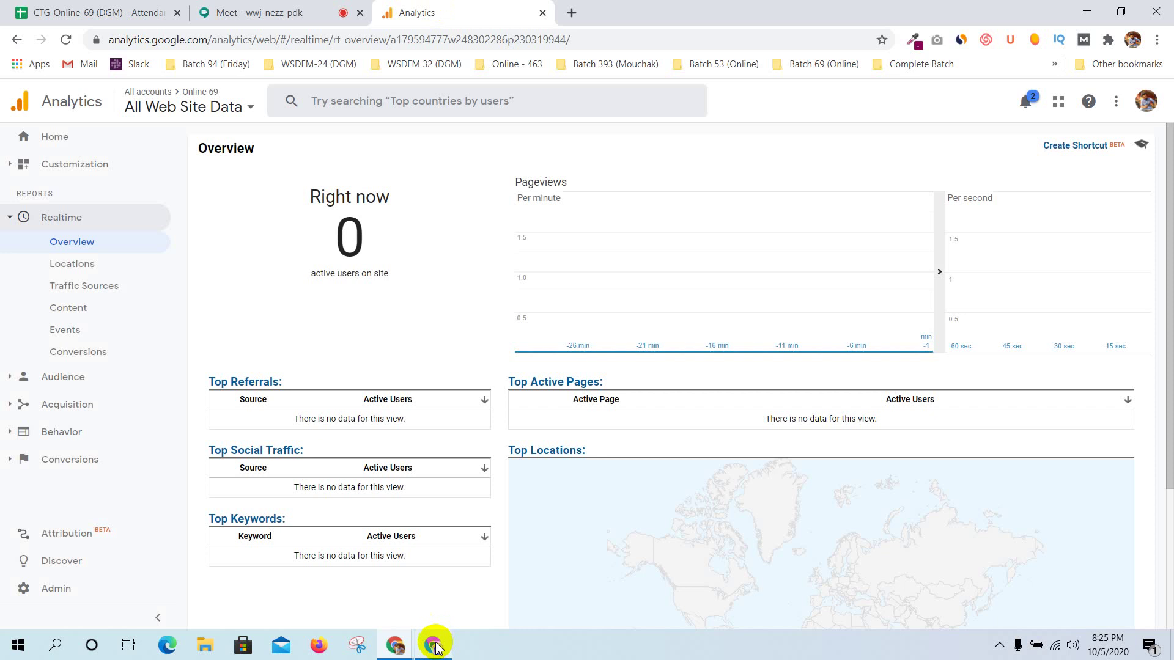
{"action": "left_click", "coordinate": [437, 647]}
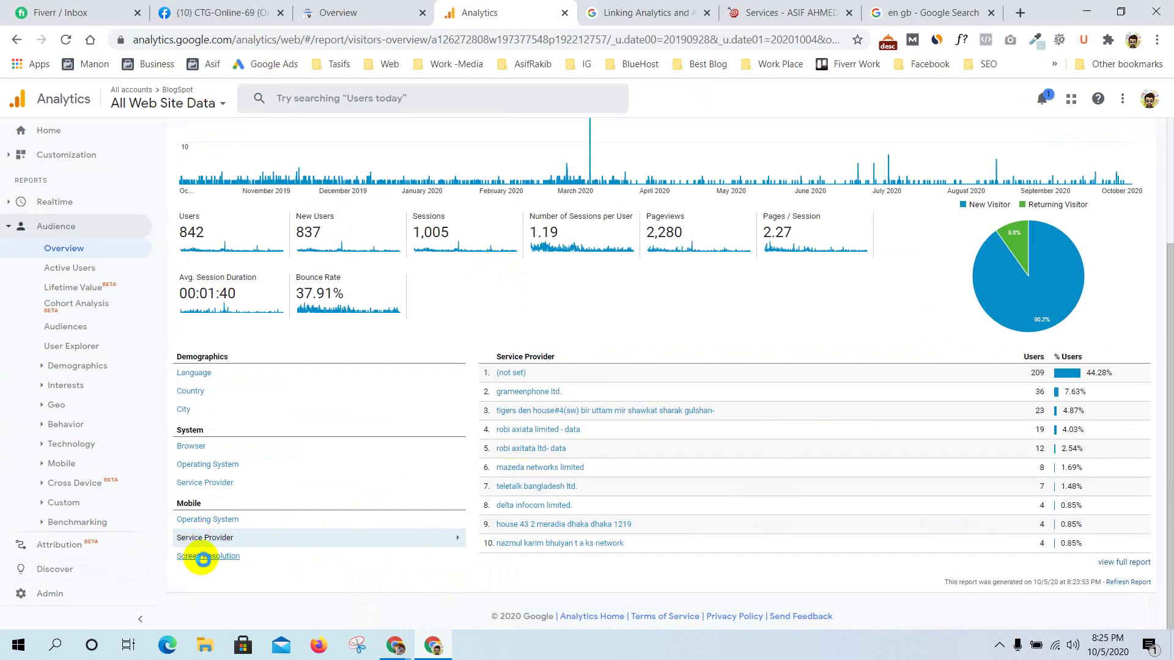
List the mobile users by screen resolution and open the Acquisition Overview report
{"action": "left_click", "coordinate": [202, 558]}
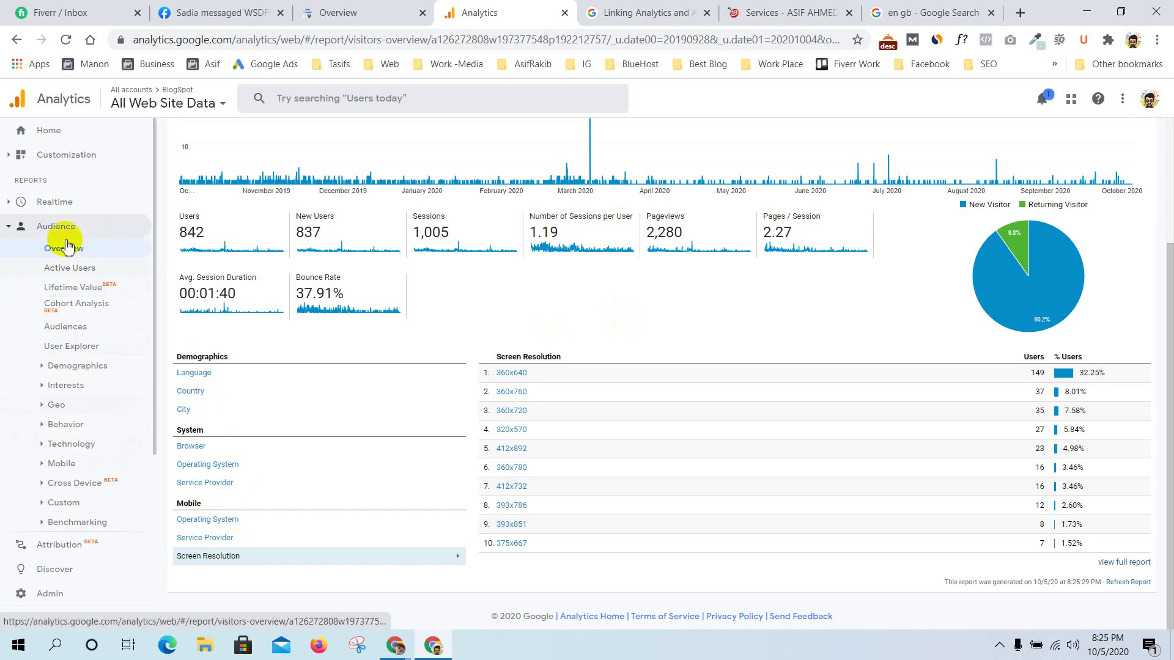
{"action": "left_click", "coordinate": [70, 231]}
{"action": "left_click", "coordinate": [67, 251]}
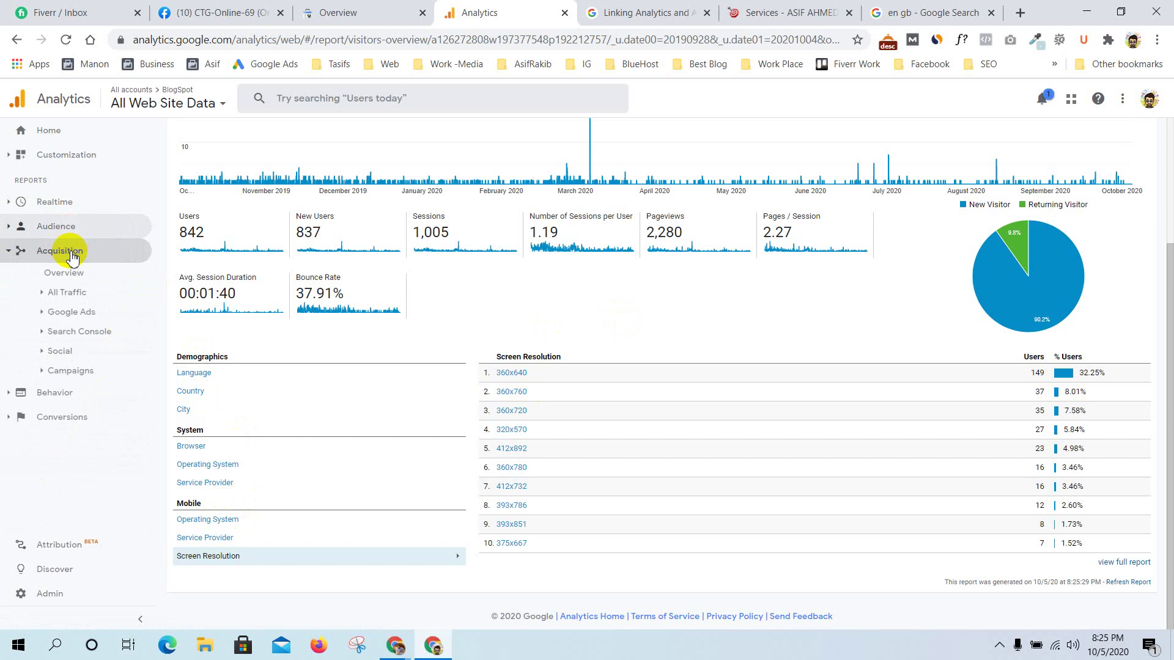
{"action": "left_click", "coordinate": [64, 278]}
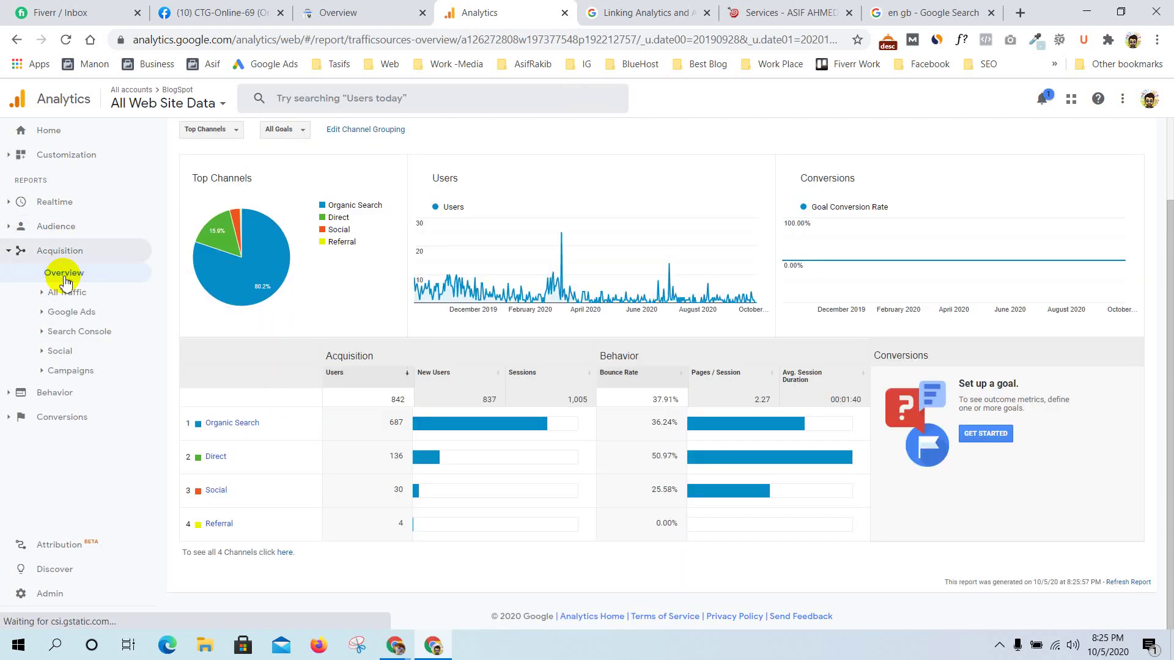
Open the Organic Search channel's keyword report, dismiss the report tip, and view the keywords as a pie chart and as comparison bars
{"action": "left_click", "coordinate": [258, 424]}
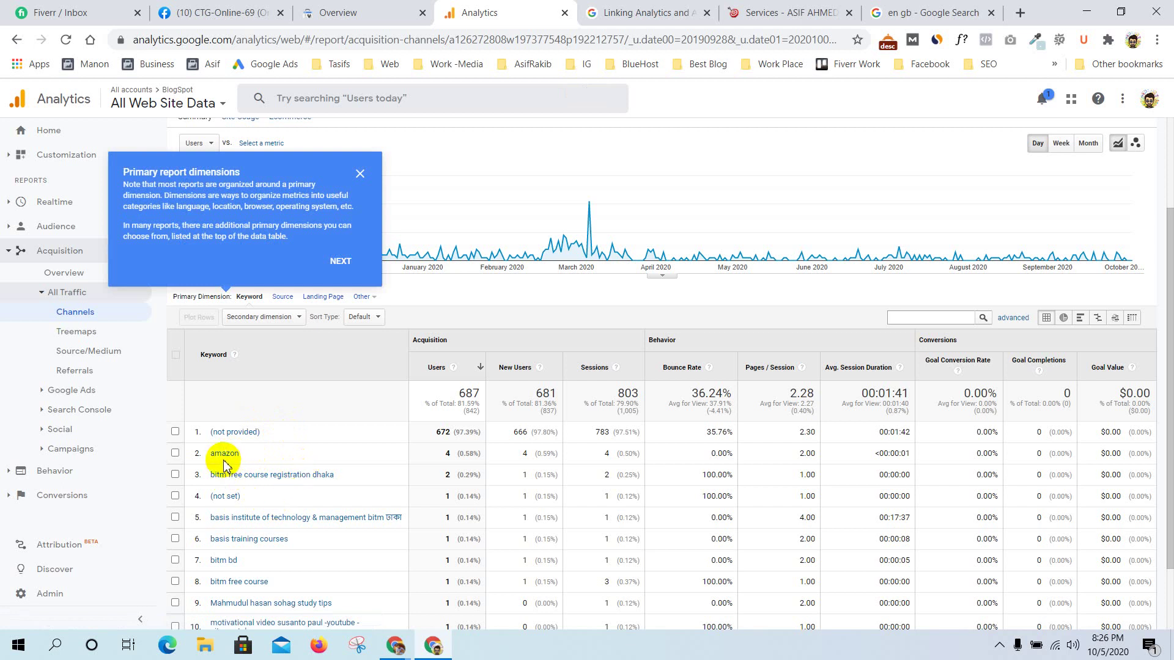
{"action": "left_click", "coordinate": [353, 260]}
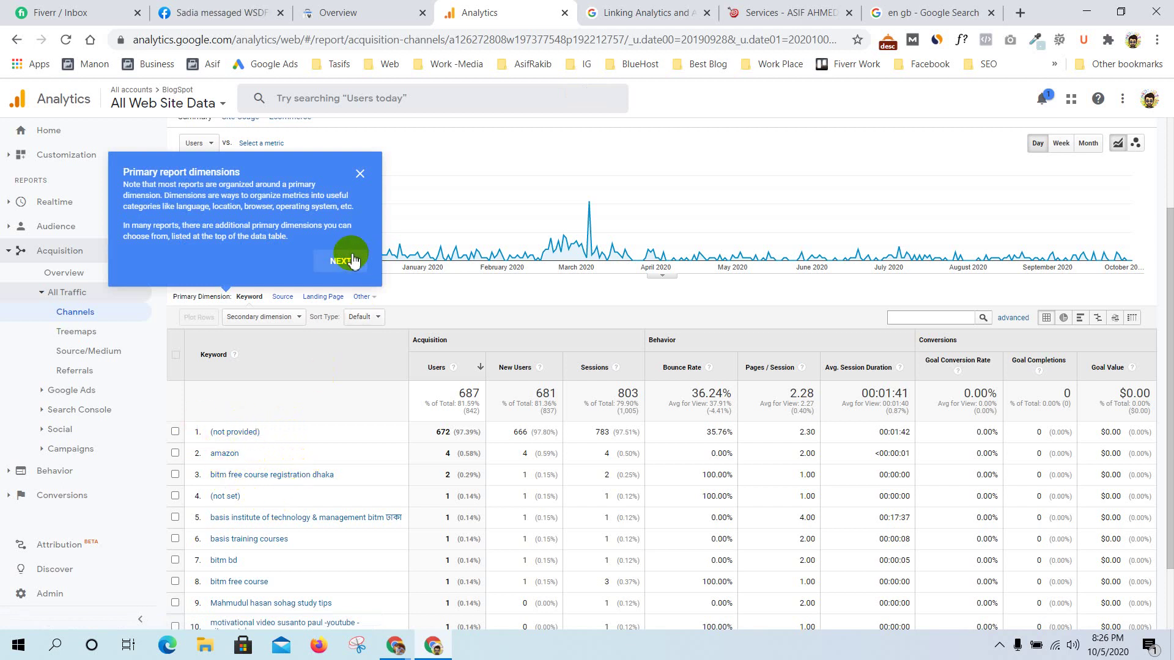
{"action": "left_click", "coordinate": [360, 173]}
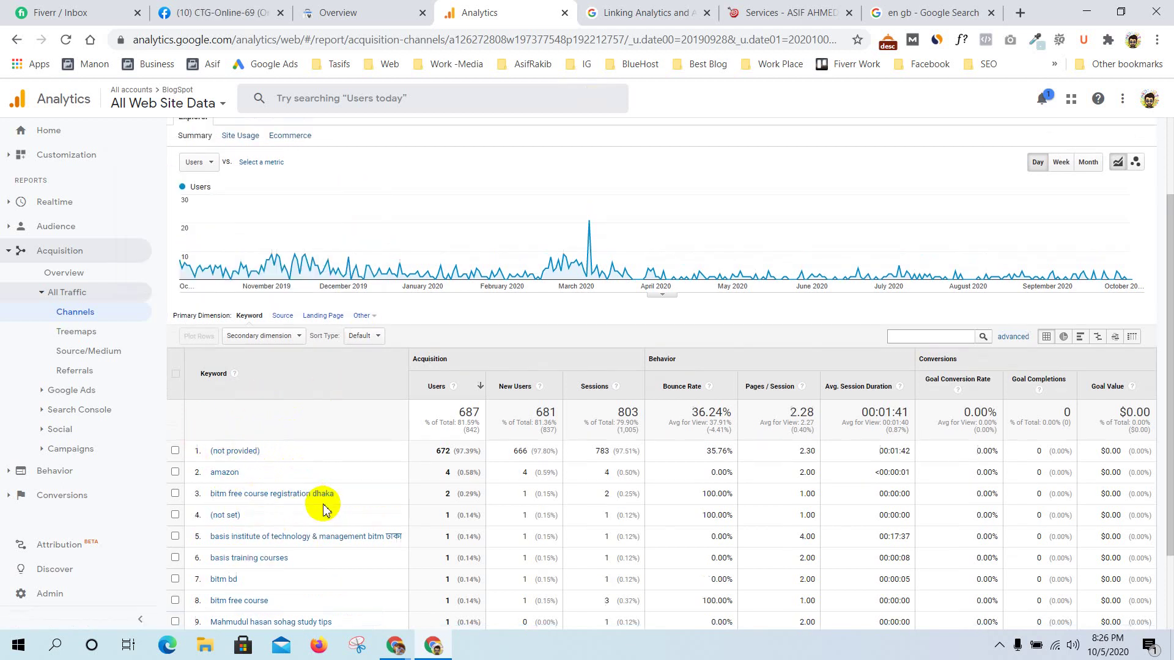
{"action": "scroll", "coordinate": [333, 498], "scroll_direction": "down", "scroll_amount": 1}
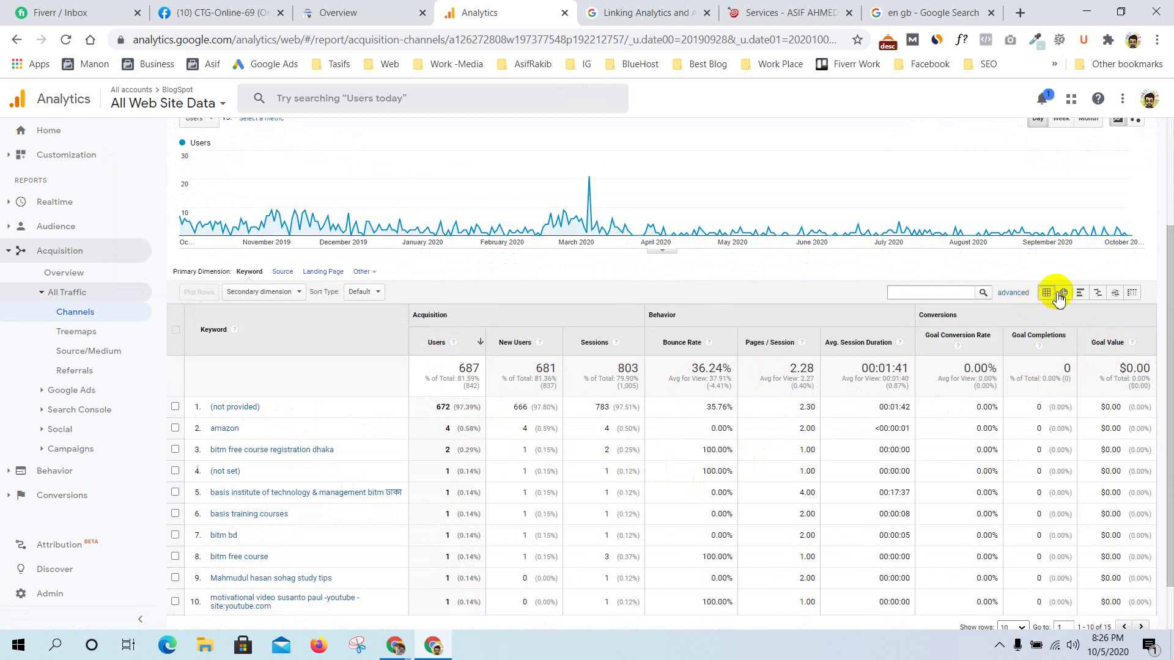
{"action": "left_click", "coordinate": [1063, 293]}
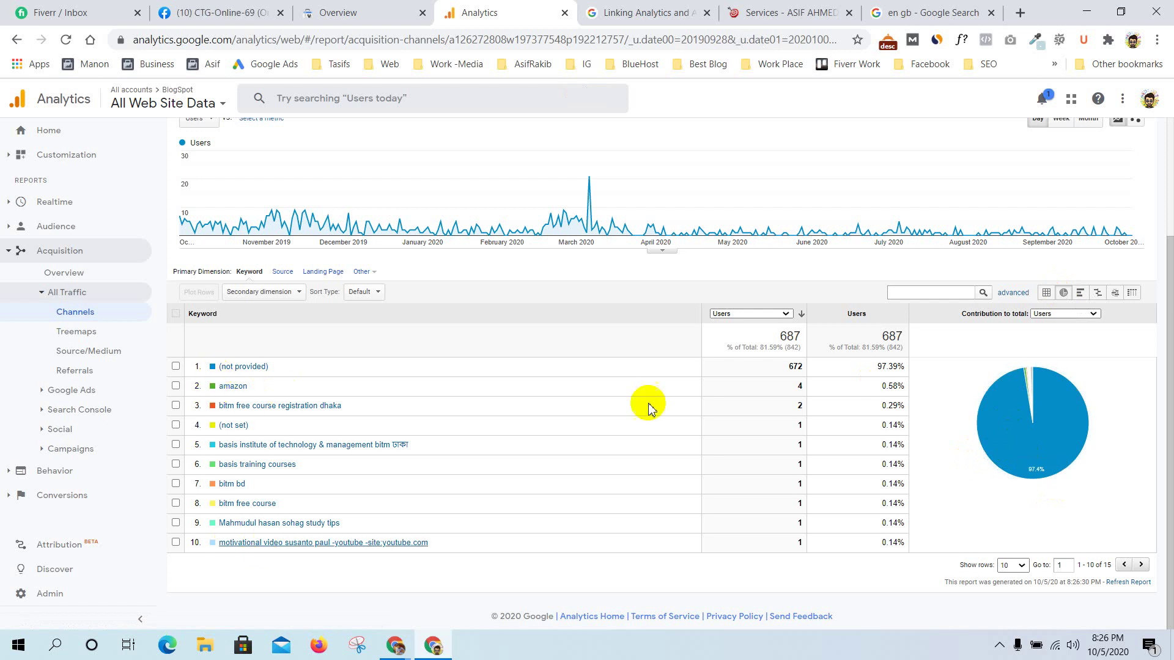
{"action": "left_click", "coordinate": [1085, 293]}
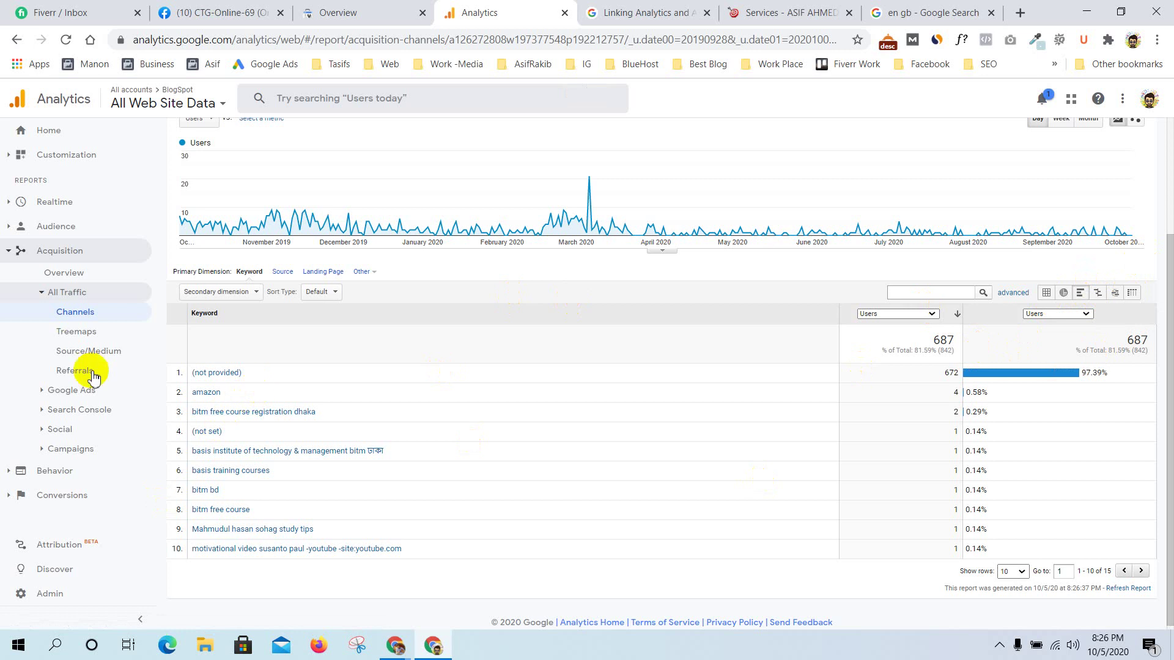
Return to the Acquisition Overview report and examine its top channels
{"action": "left_click", "coordinate": [77, 275]}
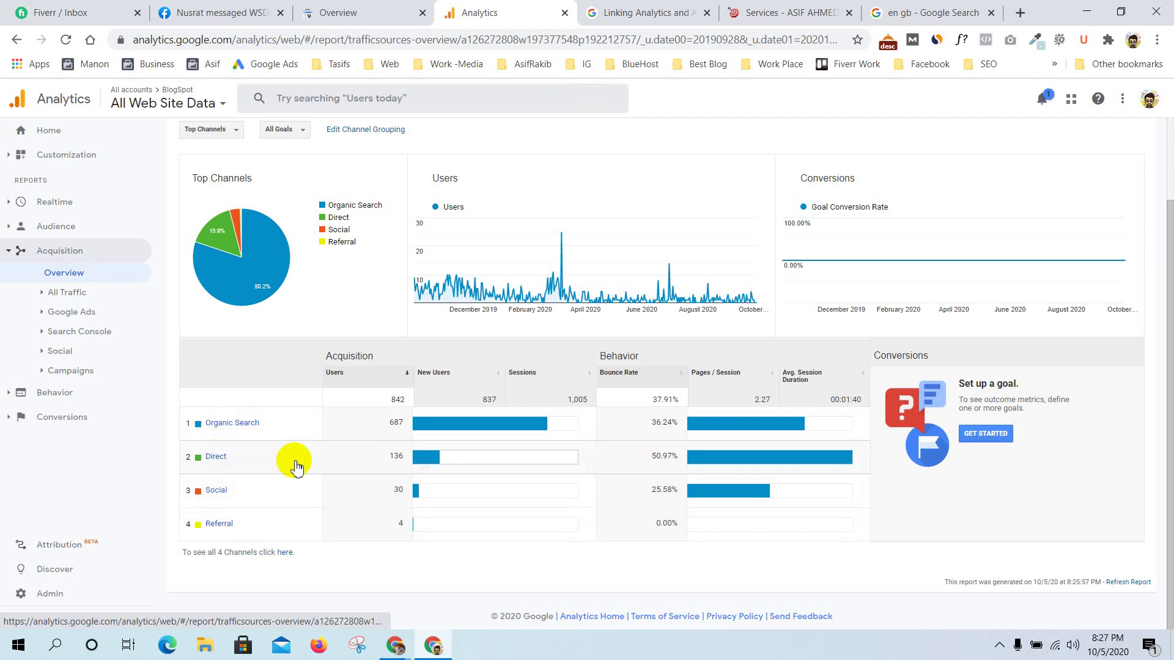
{"action": "scroll", "coordinate": [388, 412], "scroll_direction": "up", "scroll_amount": 2}
{"action": "scroll", "coordinate": [385, 420], "scroll_direction": "down", "scroll_amount": 2}
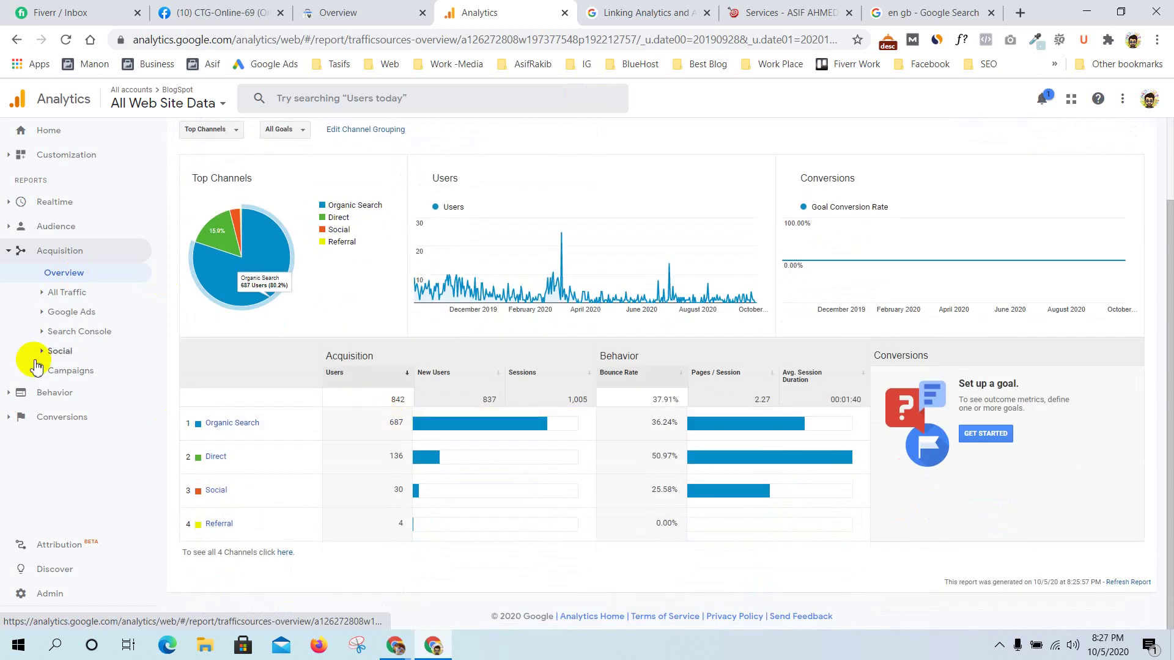
Open the Behavior Overview report, examine the pageviews by page, and list them by page title
{"action": "left_click", "coordinate": [78, 397]}
{"action": "left_click", "coordinate": [69, 423]}
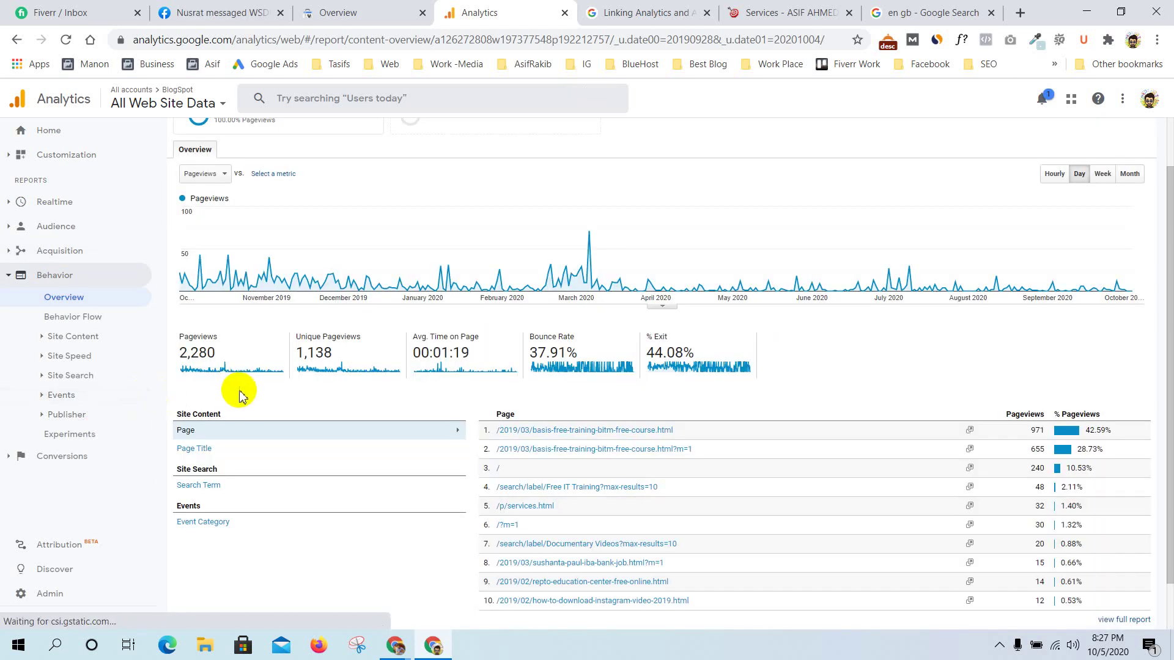
{"action": "scroll", "coordinate": [254, 395], "scroll_direction": "down", "scroll_amount": 1}
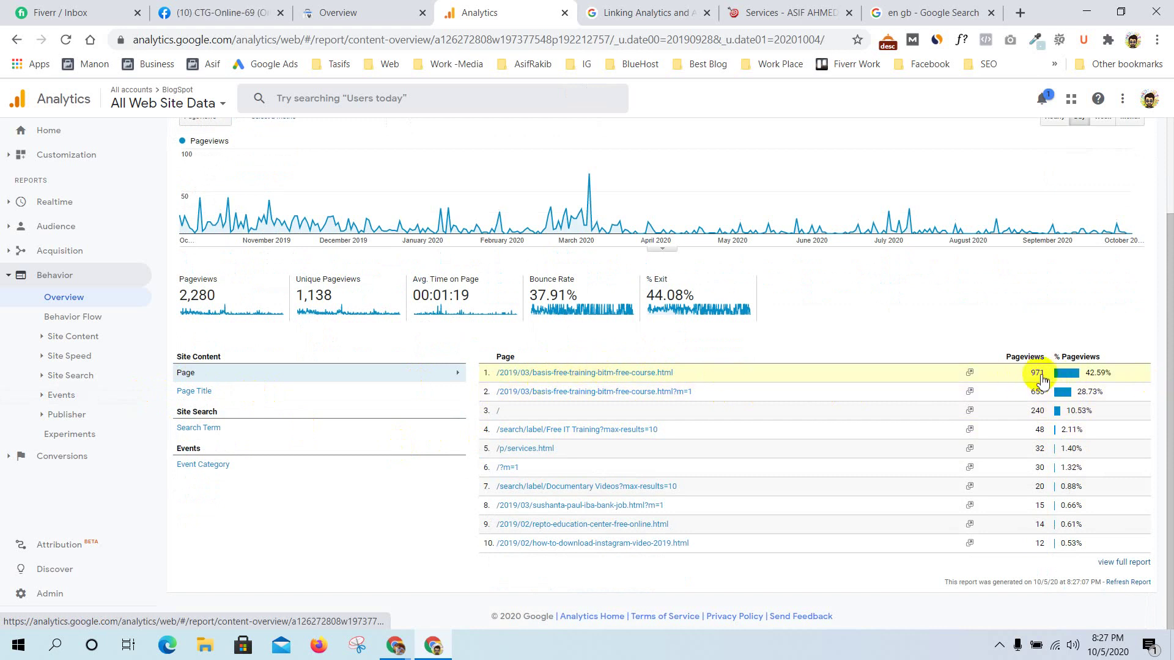
{"action": "left_click", "coordinate": [199, 392]}
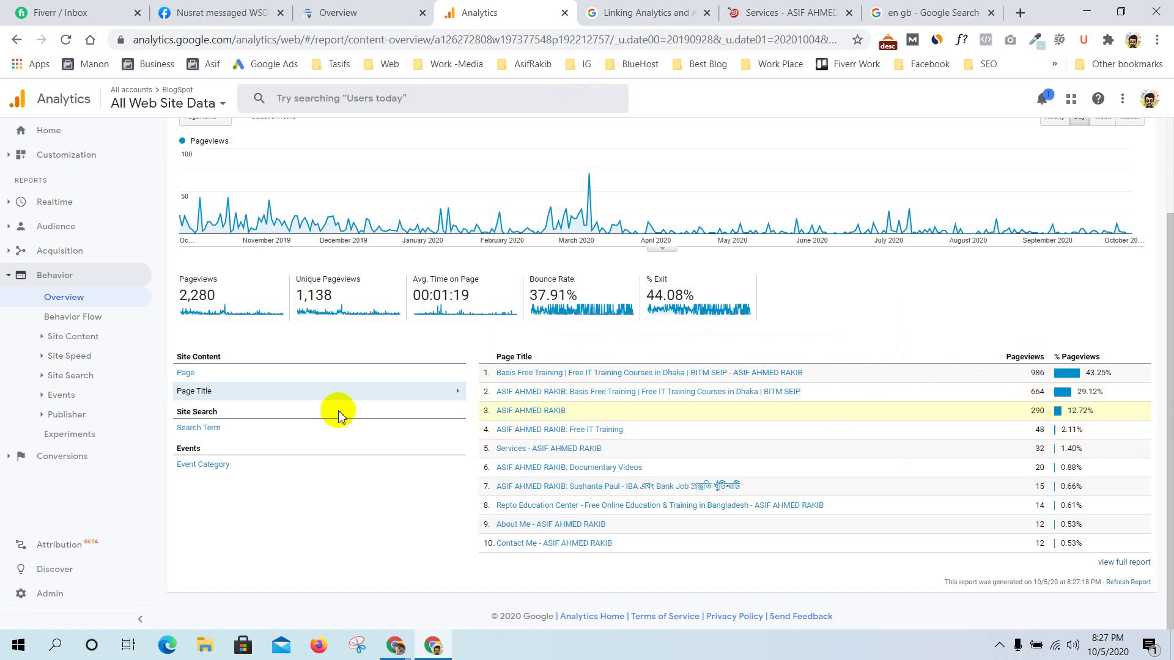
List the Behavior Overview data by search term and by event category
{"action": "left_click", "coordinate": [193, 428]}
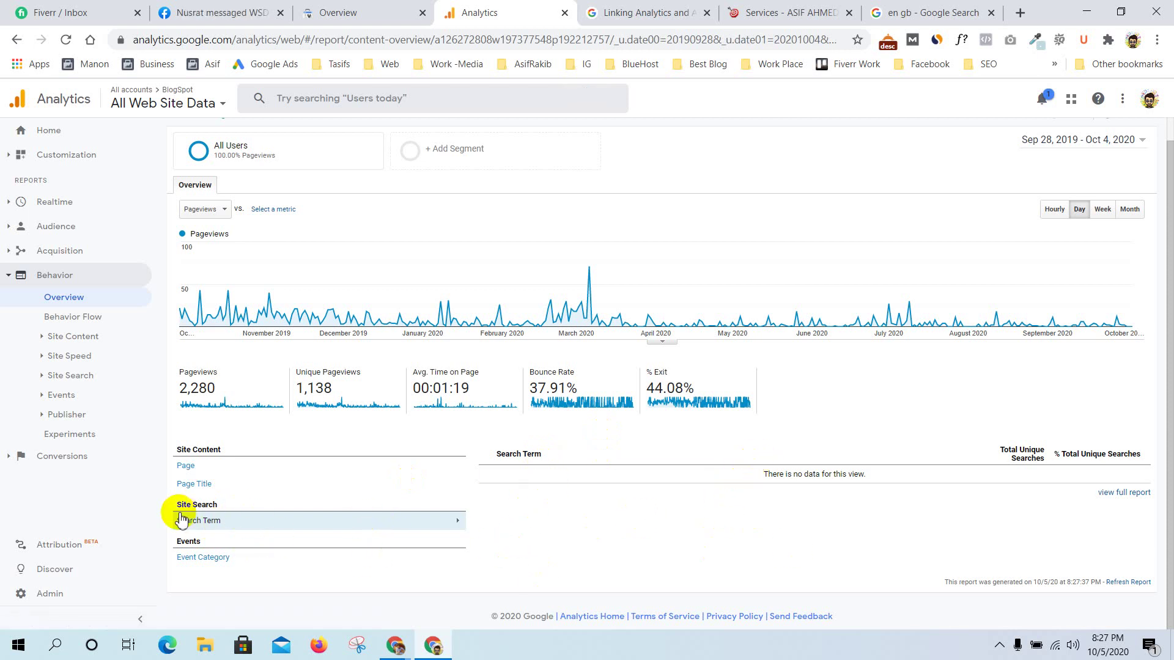
{"action": "left_click", "coordinate": [325, 13]}
{"action": "left_click", "coordinate": [506, 7]}
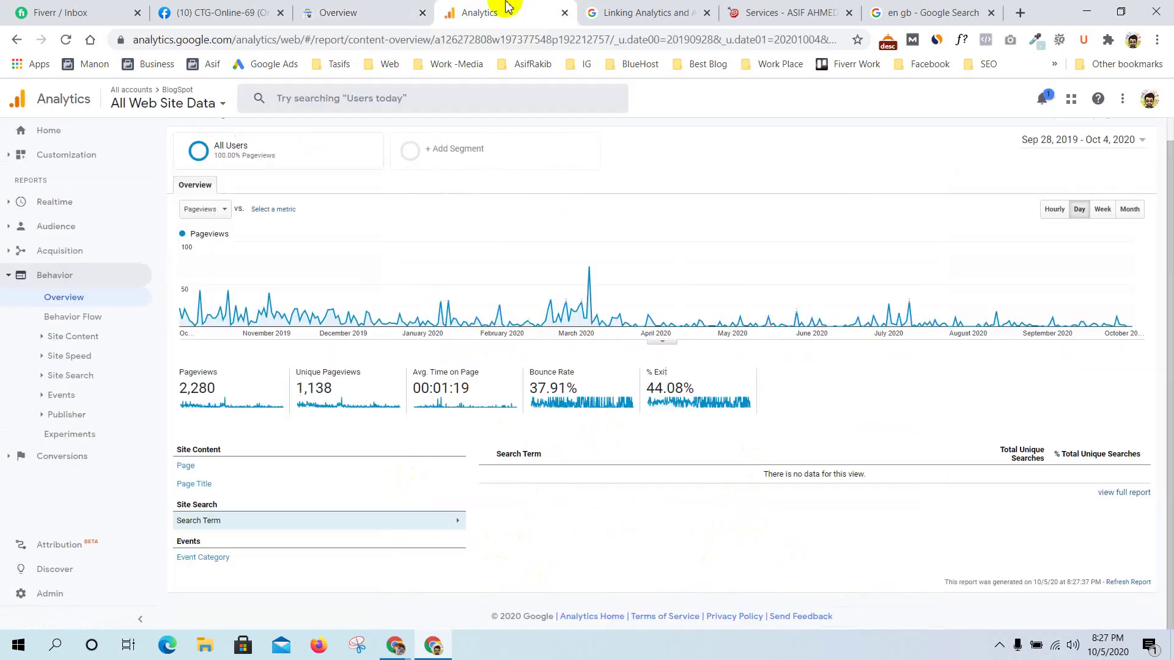
{"action": "left_click", "coordinate": [202, 561]}
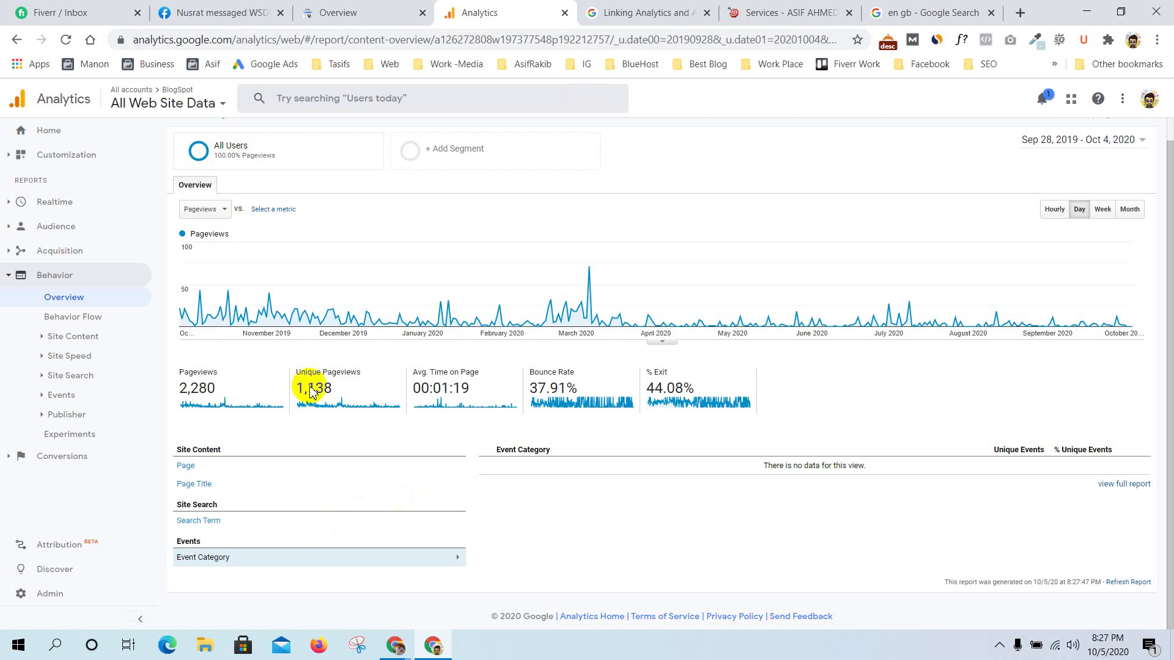
Collapse the Behavior reports and expand the Conversions group to view its Goals, Ecommerce and Multi-Channel Funnels sections
{"action": "left_click", "coordinate": [6, 280]}
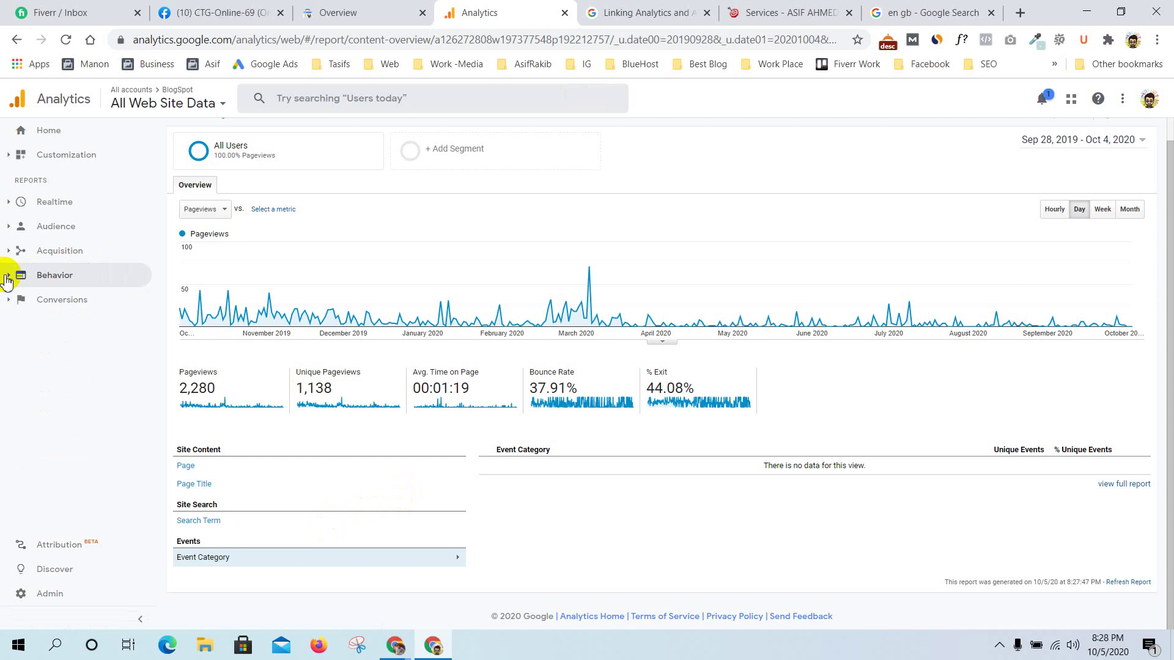
{"action": "left_click", "coordinate": [73, 299]}
{"action": "left_click", "coordinate": [74, 341]}
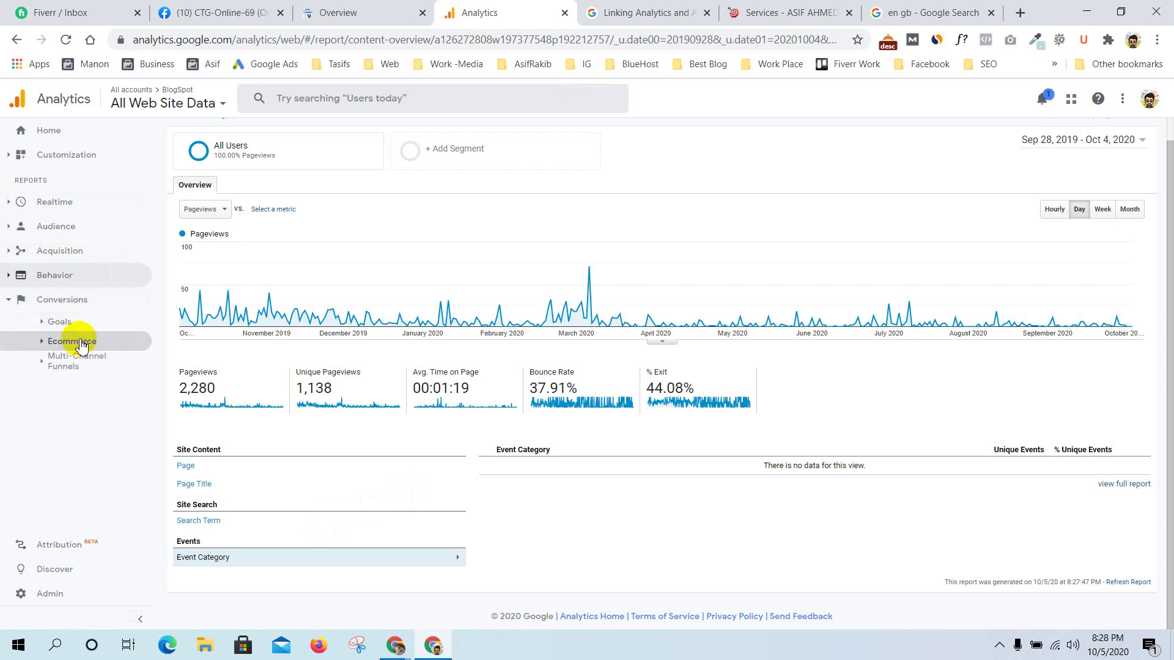
{"action": "left_click", "coordinate": [69, 322]}
{"action": "left_click", "coordinate": [69, 321]}
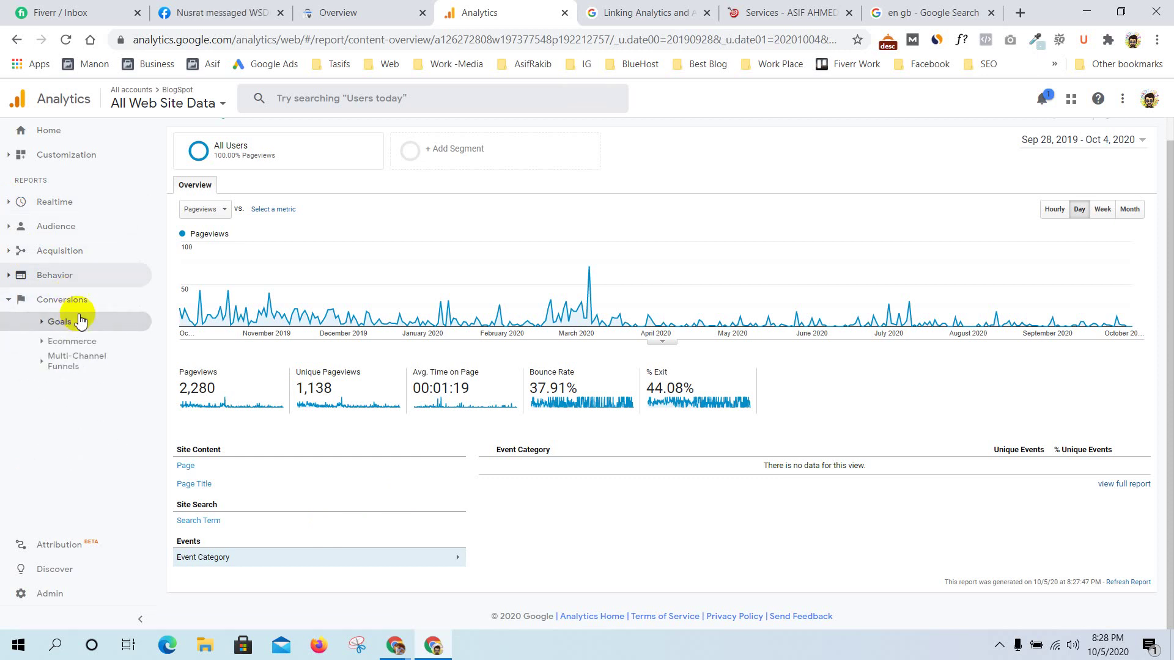
Search Google for "google analytics course" in place of the Linking analytics and ads guide
{"action": "left_click", "coordinate": [639, 12]}
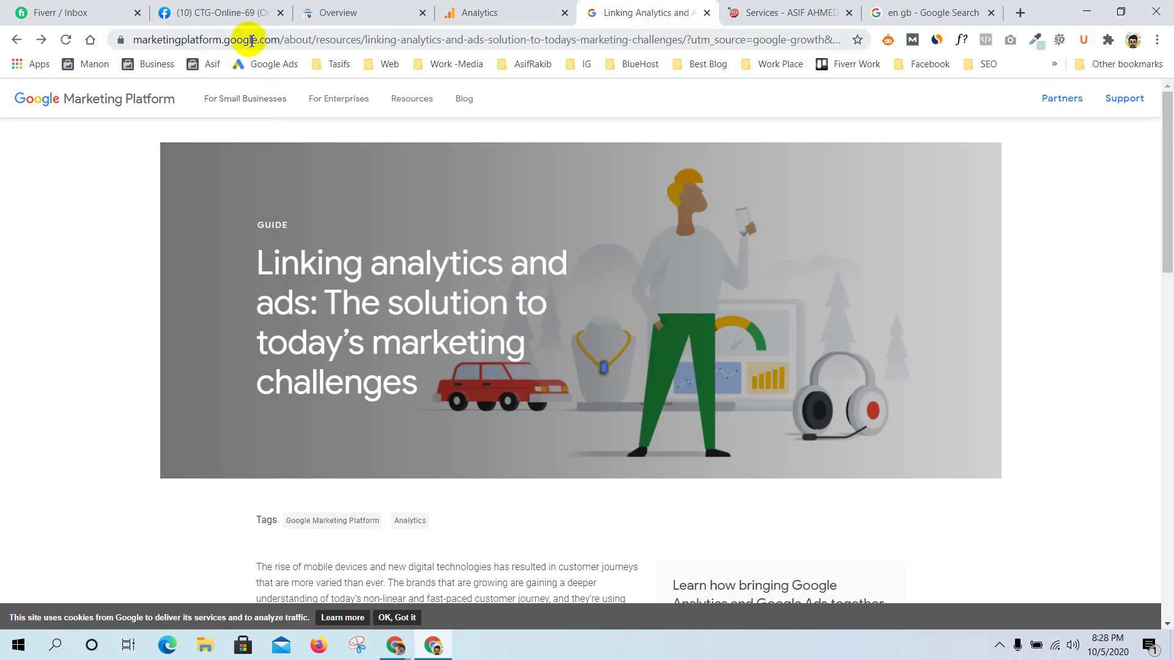
{"action": "left_click", "coordinate": [249, 38]}
{"action": "type", "text": "google A"}
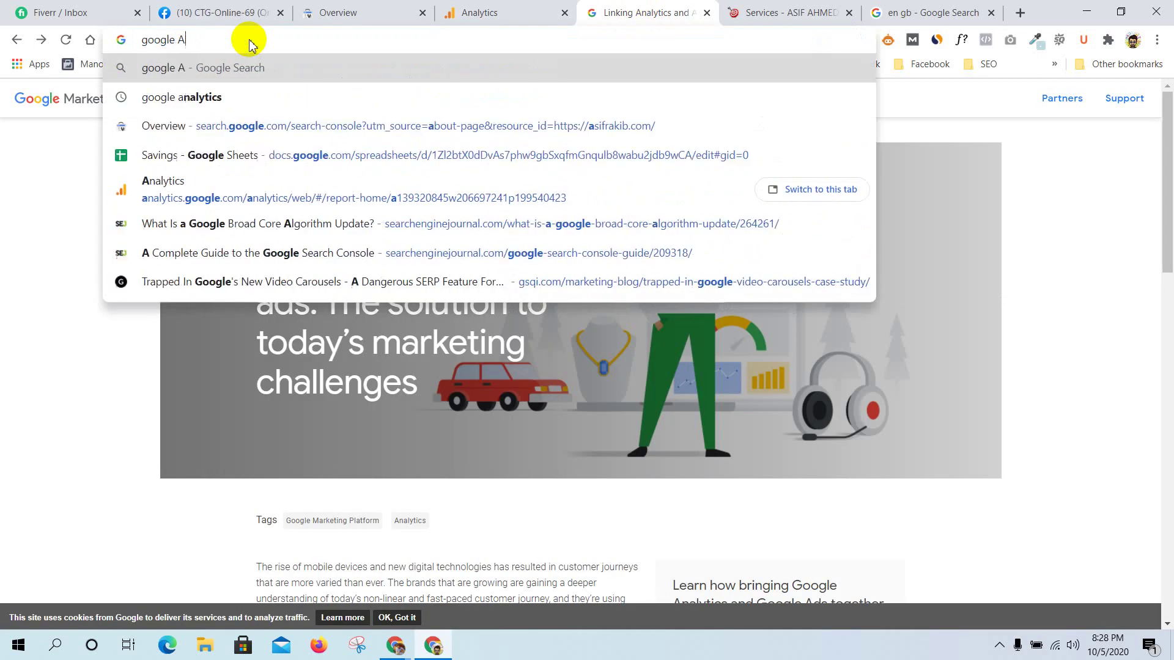
{"action": "key", "text": "BackSpace"}
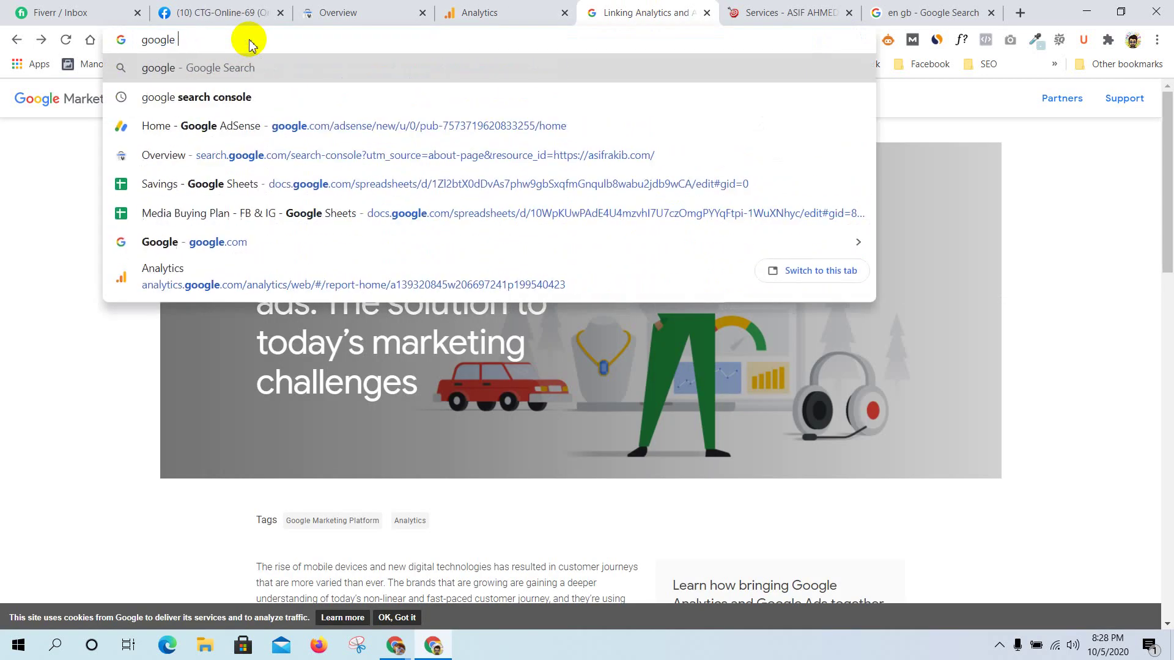
{"action": "type", "text": "analy"}
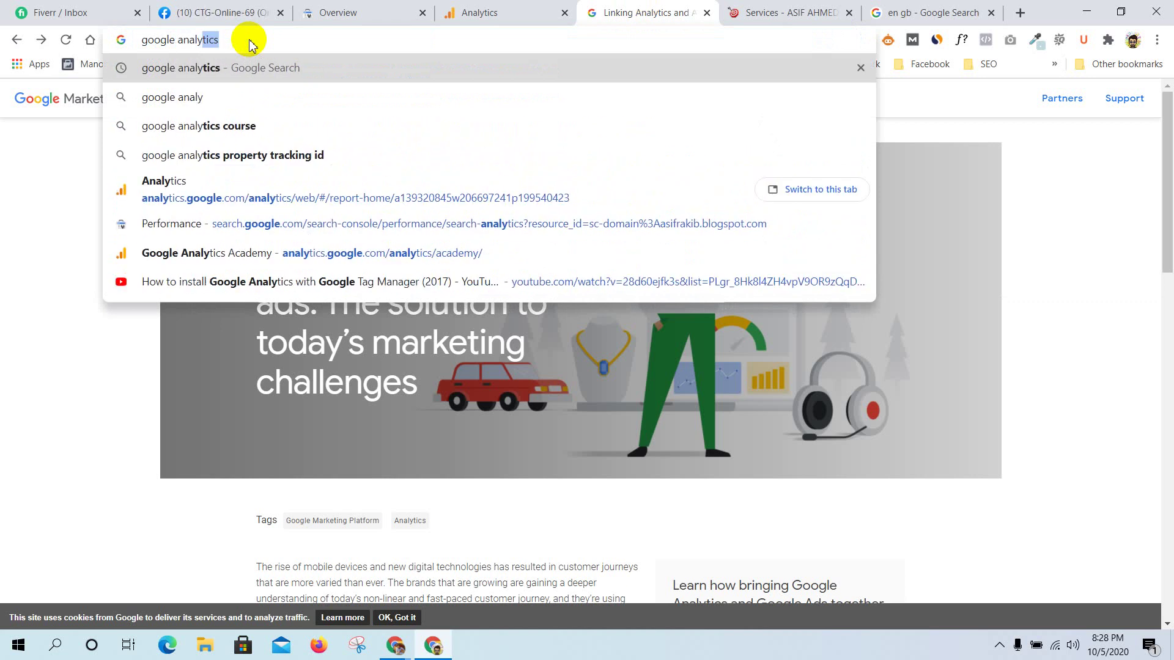
{"action": "type", "text": "tics course"}
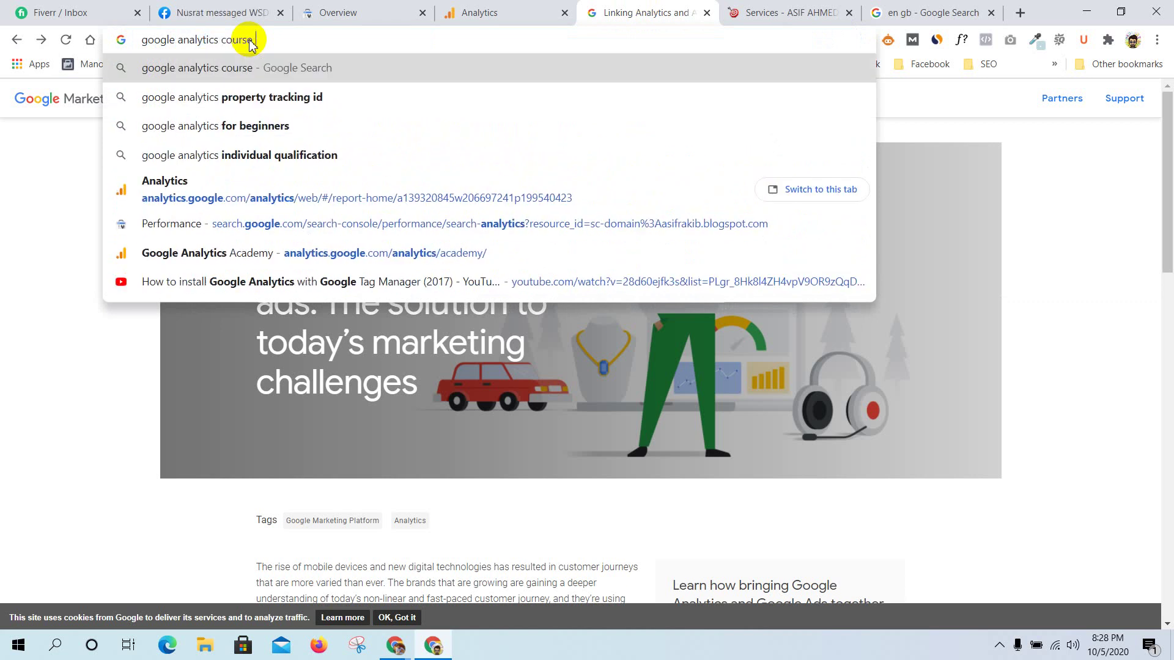
{"action": "key", "text": "Return"}
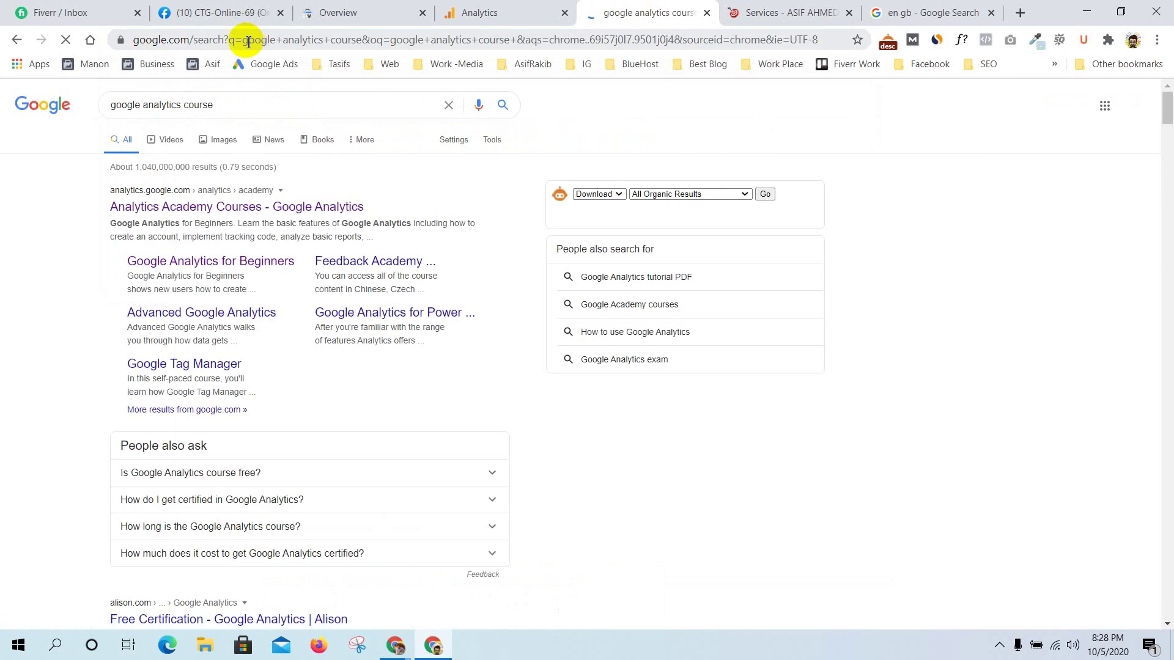
Open the Analytics Academy Courses result in a separate tab and examine the courses offered
{"action": "right_click", "coordinate": [251, 210]}
{"action": "left_click", "coordinate": [254, 222]}
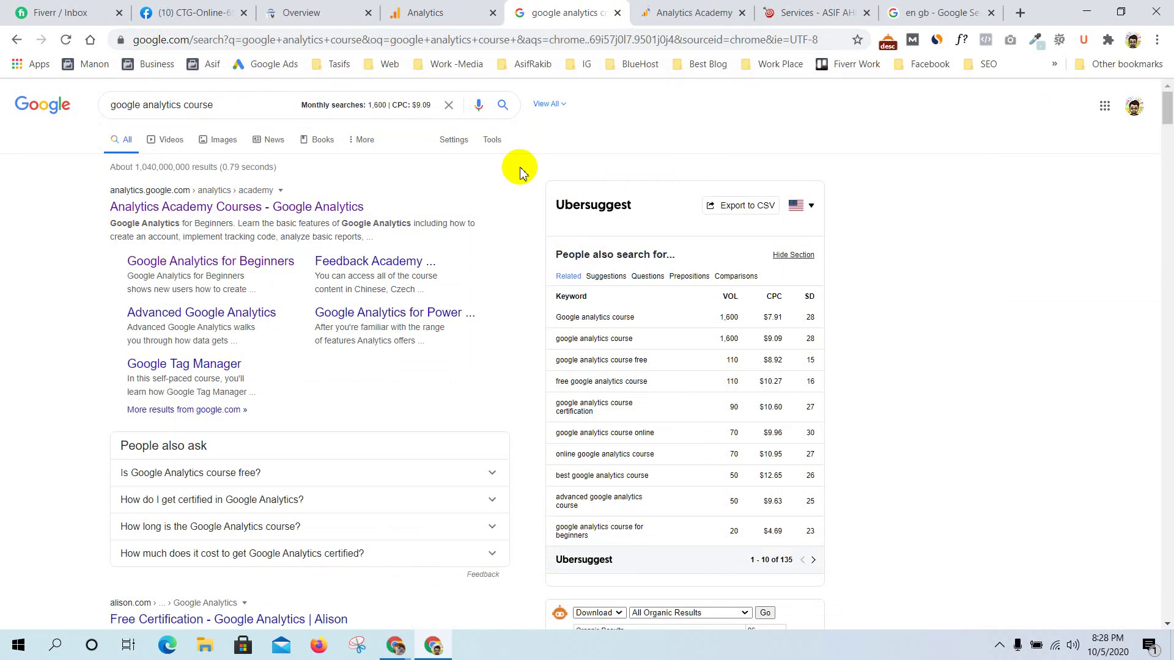
{"action": "left_click", "coordinate": [684, 6]}
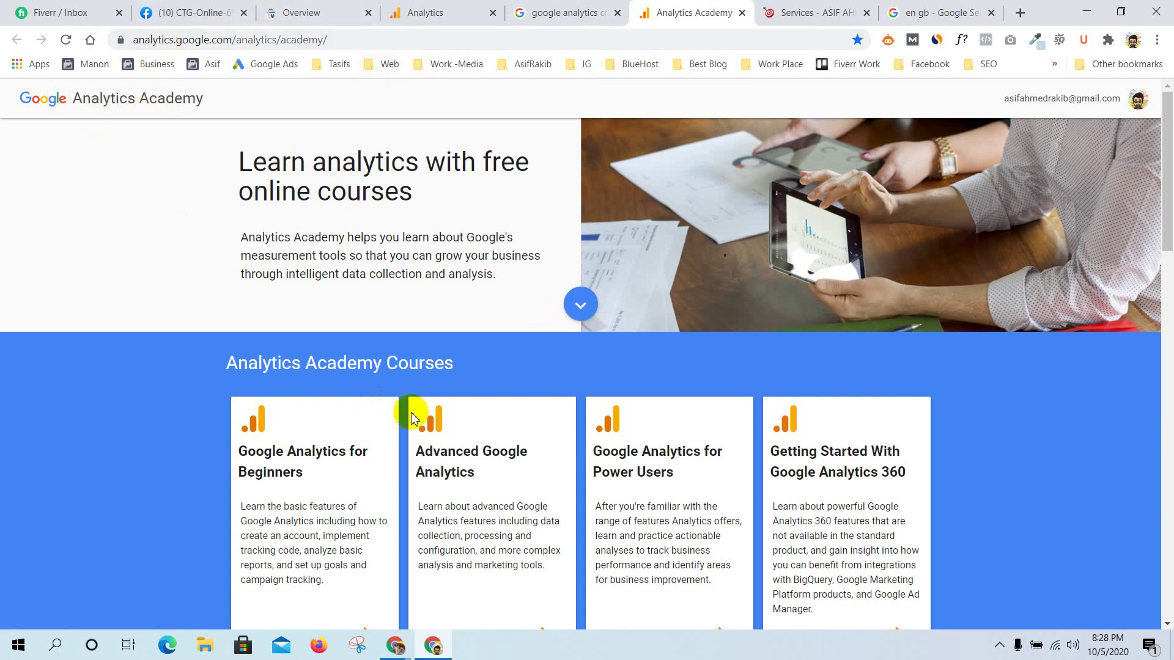
{"action": "left_click_drag", "start_coordinate": [1169, 178], "coordinate": [1168, 243]}
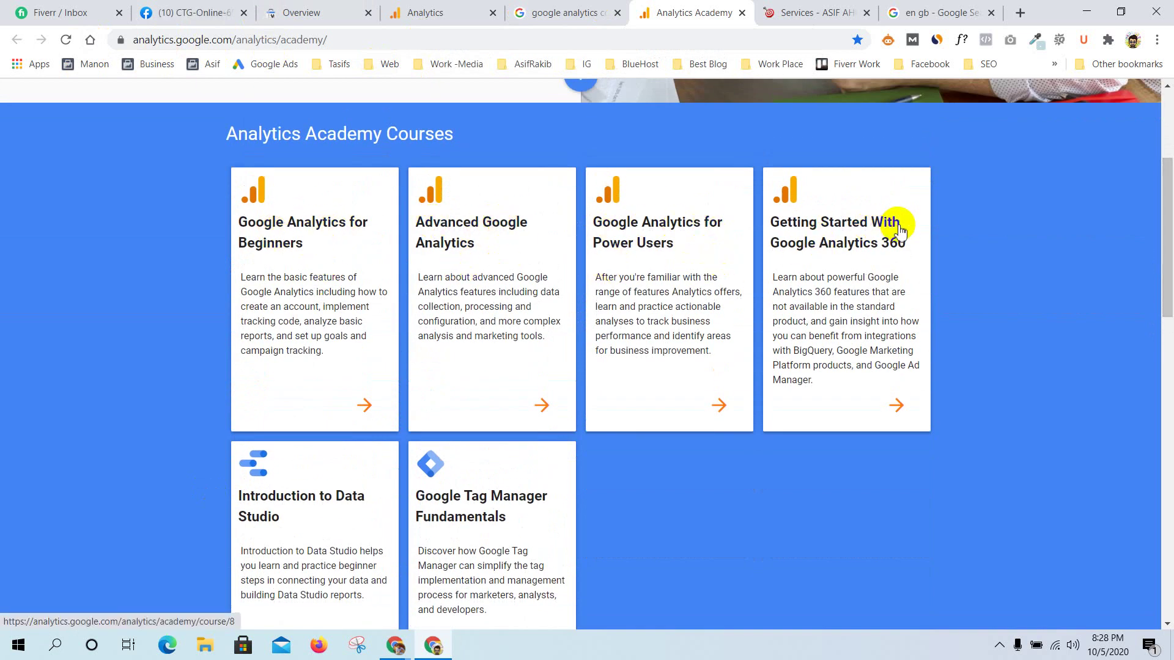
{"action": "mouse_move", "coordinate": [1168, 263]}
{"action": "left_mouse_down"}
{"action": "mouse_move", "coordinate": [1169, 208]}
{"action": "mouse_move", "coordinate": [1171, 256]}
{"action": "left_mouse_up"}
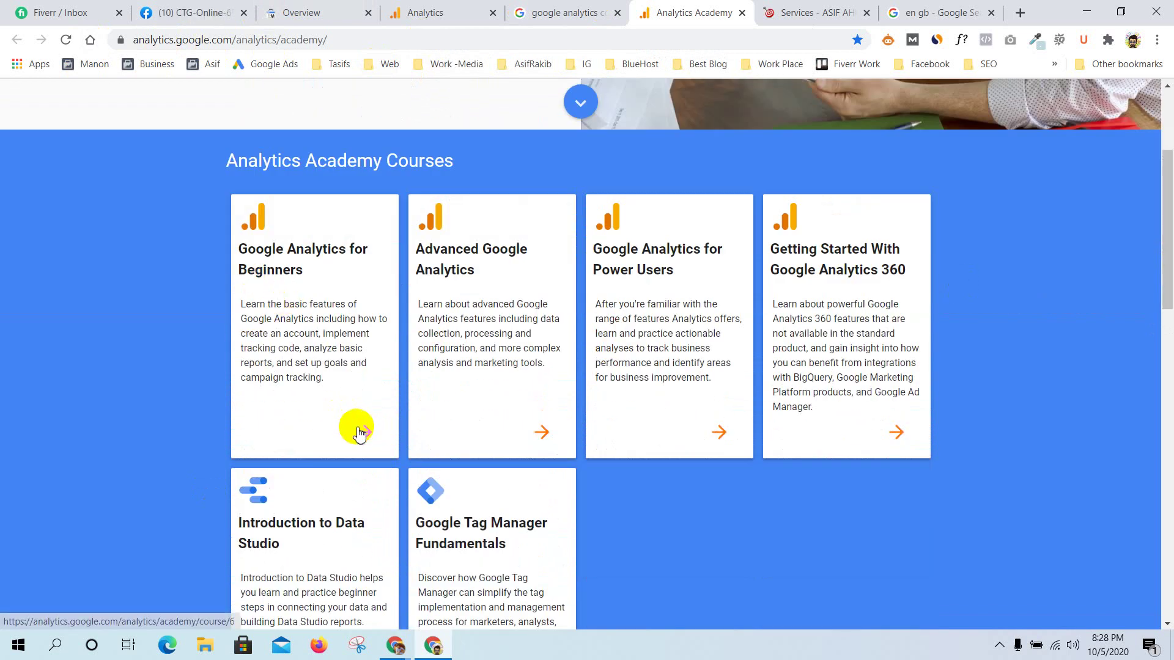
Open the Google Analytics for Beginners course, examine its units and lessons, and return to the course list
{"action": "left_click", "coordinate": [376, 436]}
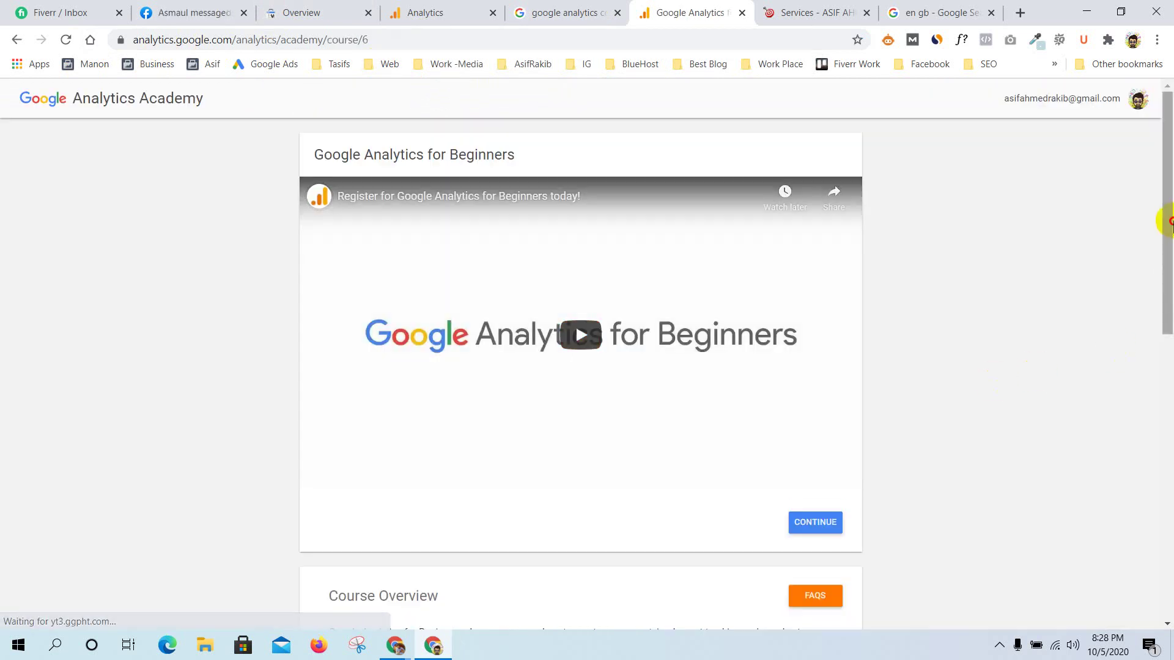
{"action": "left_click_drag", "start_coordinate": [1169, 221], "coordinate": [1169, 500]}
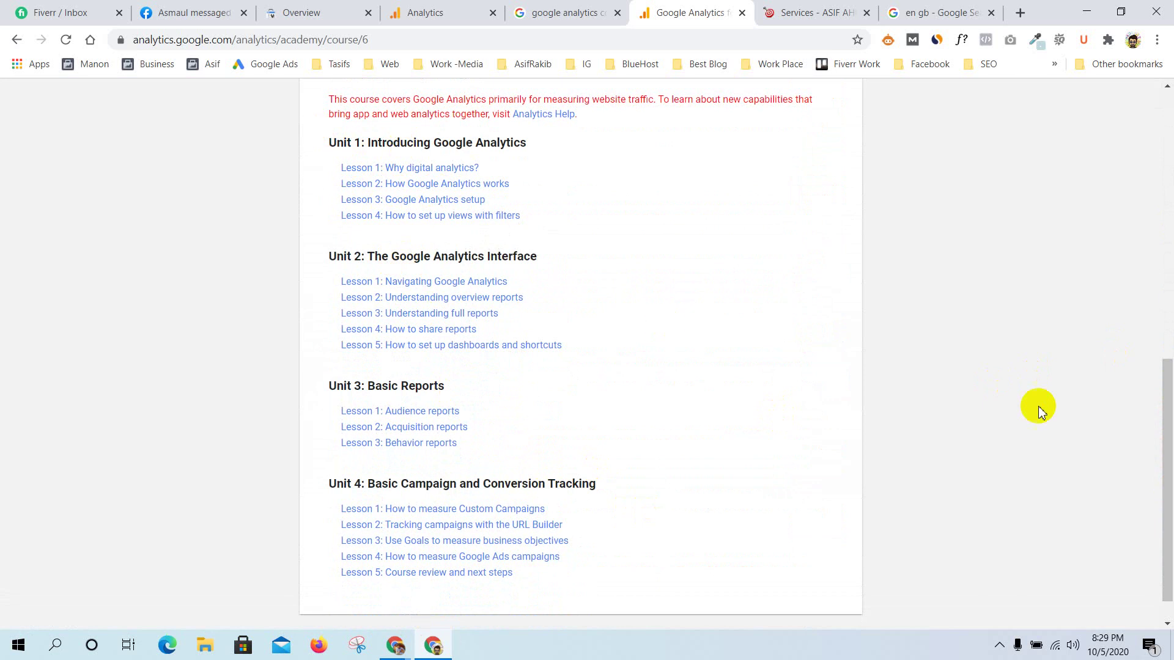
{"action": "left_click_drag", "start_coordinate": [1169, 460], "coordinate": [1168, 201]}
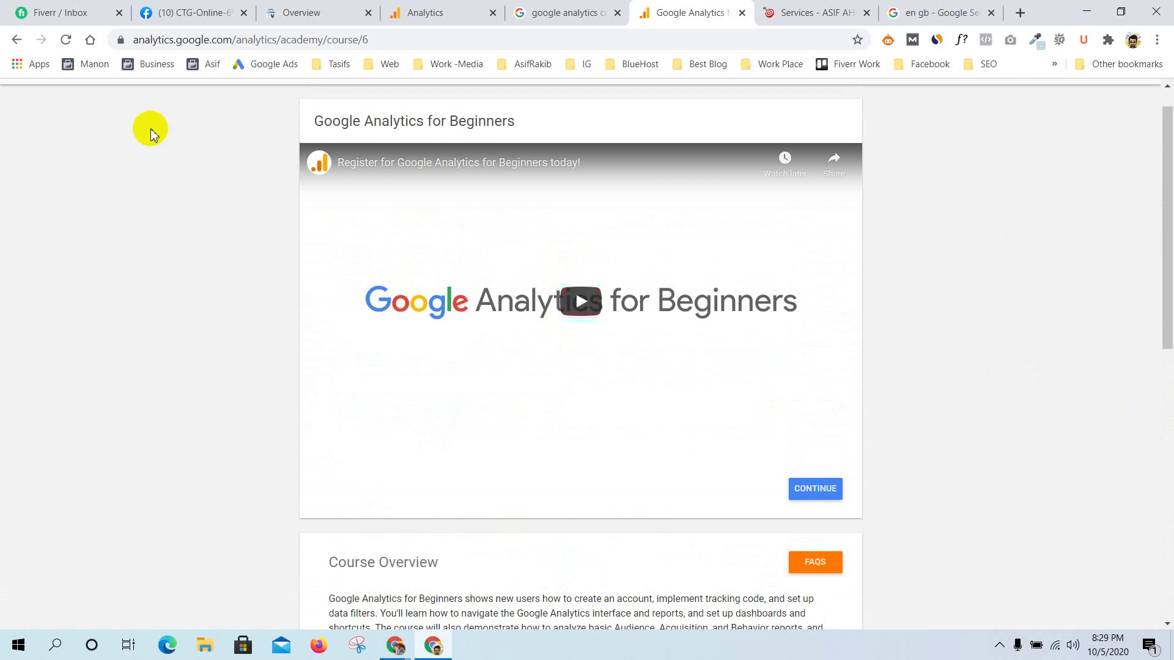
{"action": "left_click", "coordinate": [14, 40]}
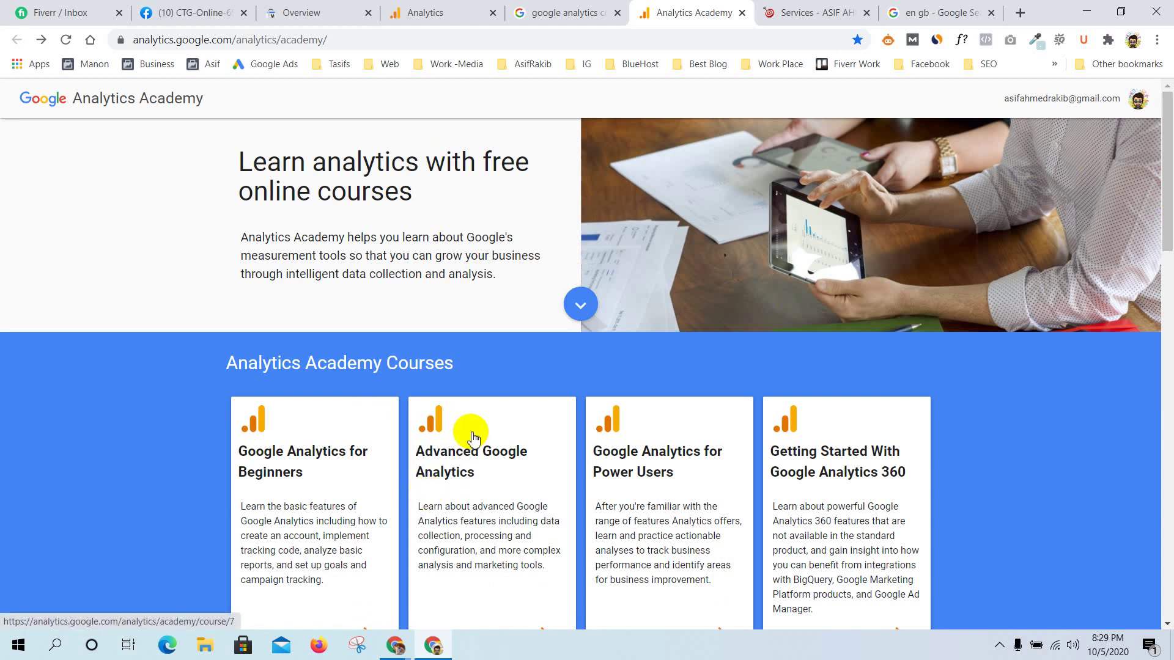
Switch to the other browser window with the attendance sheet and Google Meet call, and show the meeting's participant list
{"action": "left_click", "coordinate": [455, 8]}
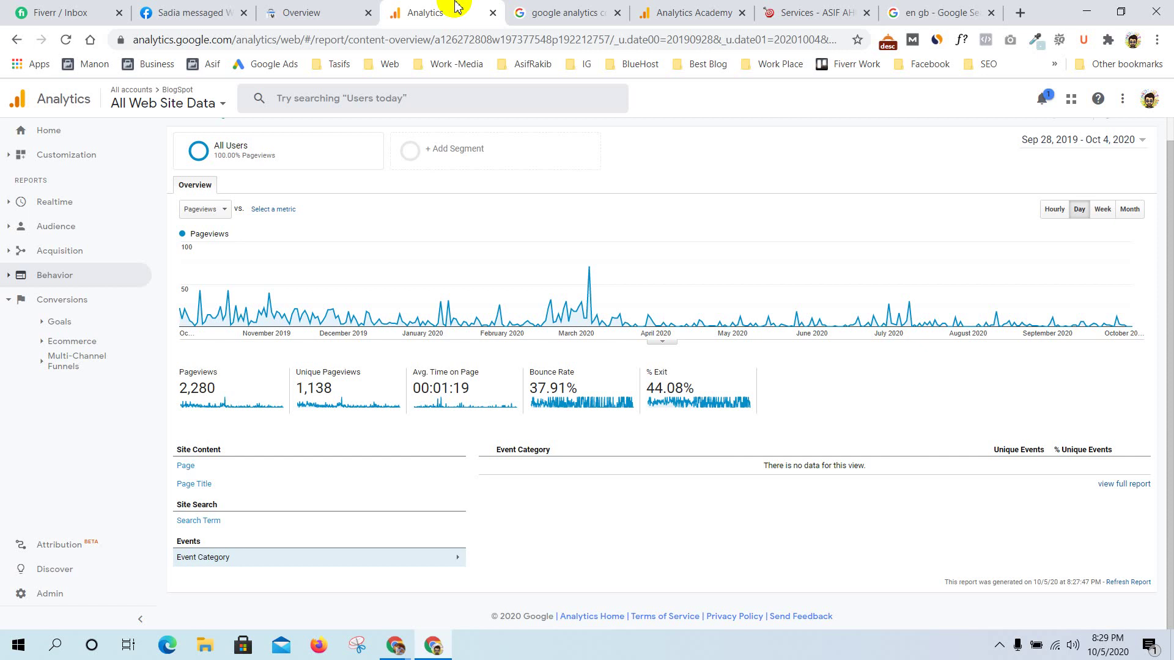
{"action": "left_click", "coordinate": [338, 9]}
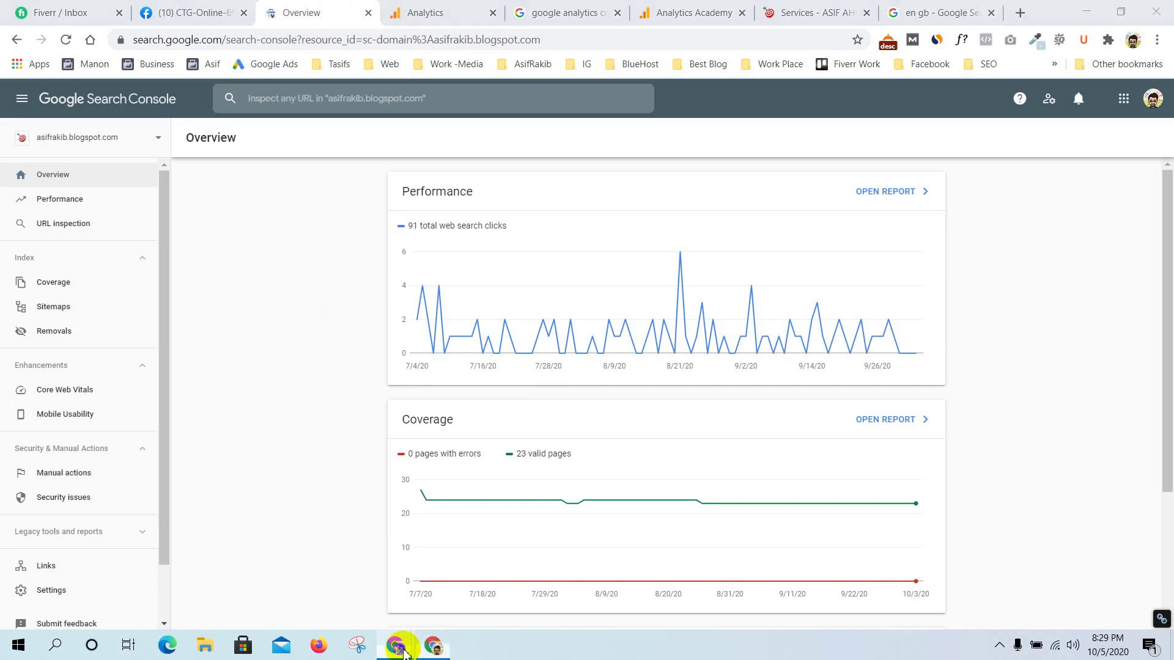
{"action": "mouse_move", "coordinate": [396, 647]}
{"action": "left_click", "coordinate": [341, 597]}
{"action": "left_click", "coordinate": [89, 6]}
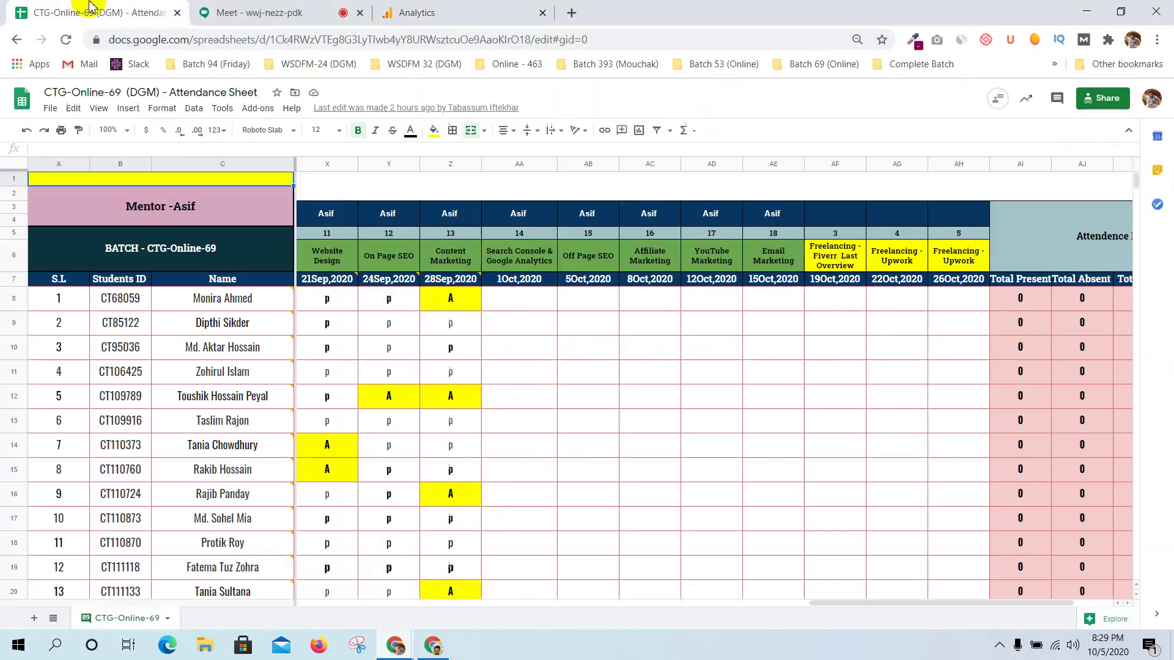
{"action": "left_click", "coordinate": [287, 12]}
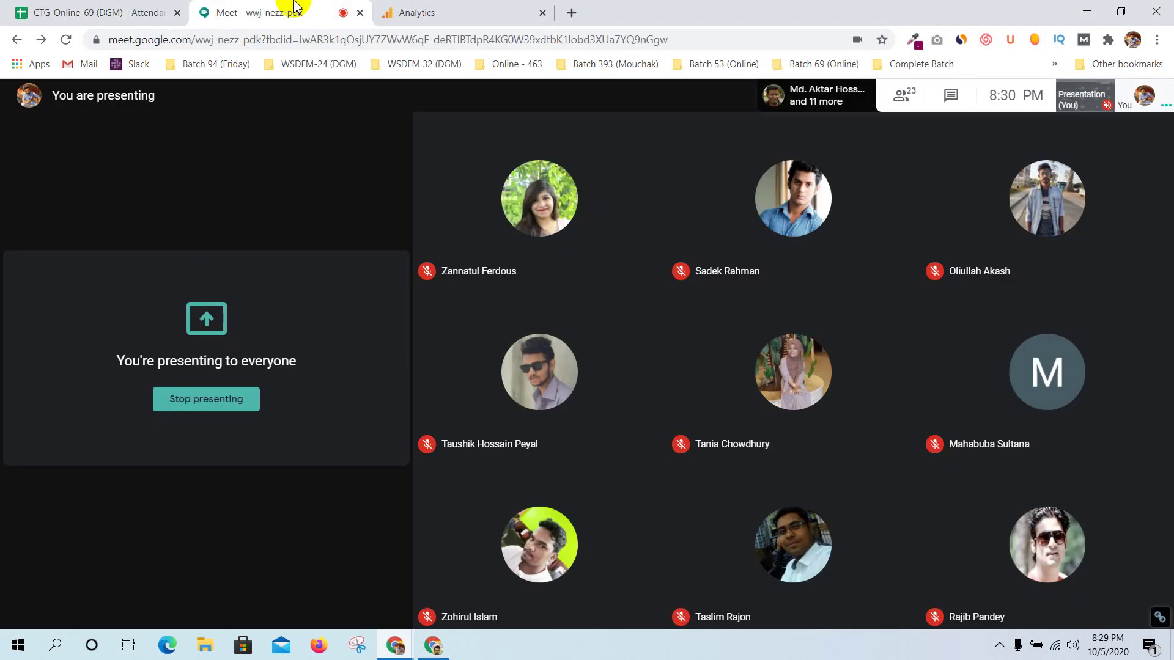
{"action": "left_click", "coordinate": [901, 96]}
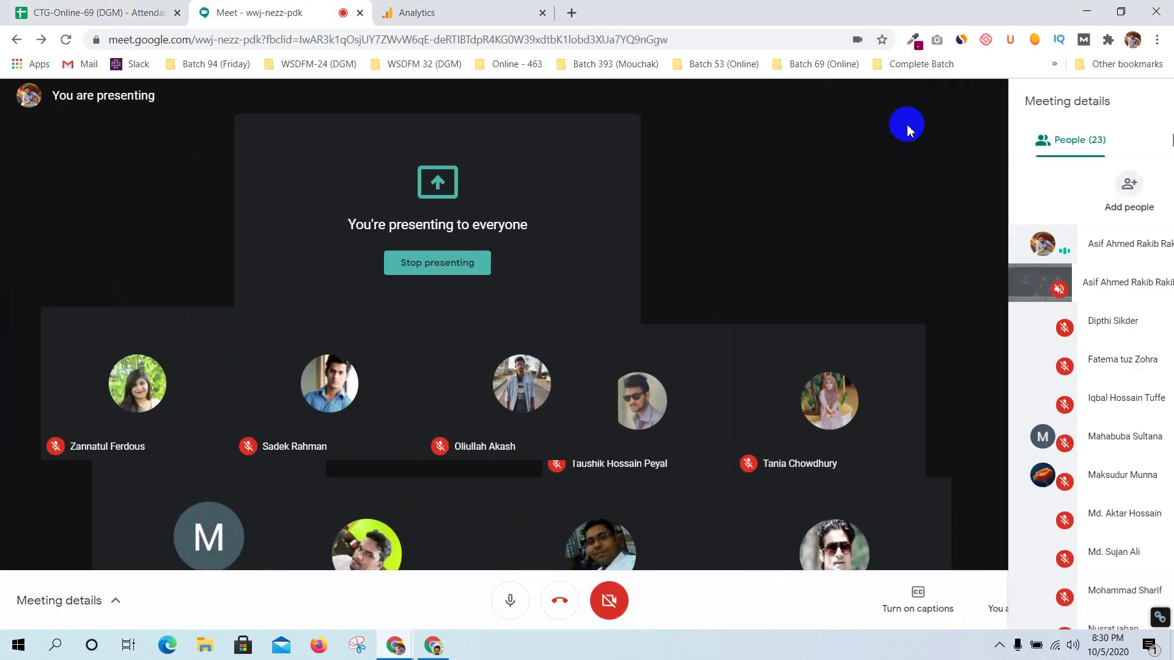
In the CTG-Online-69 attendance sheet, mark the first student present with "p" under 1Oct,2020
{"action": "left_click", "coordinate": [101, 12]}
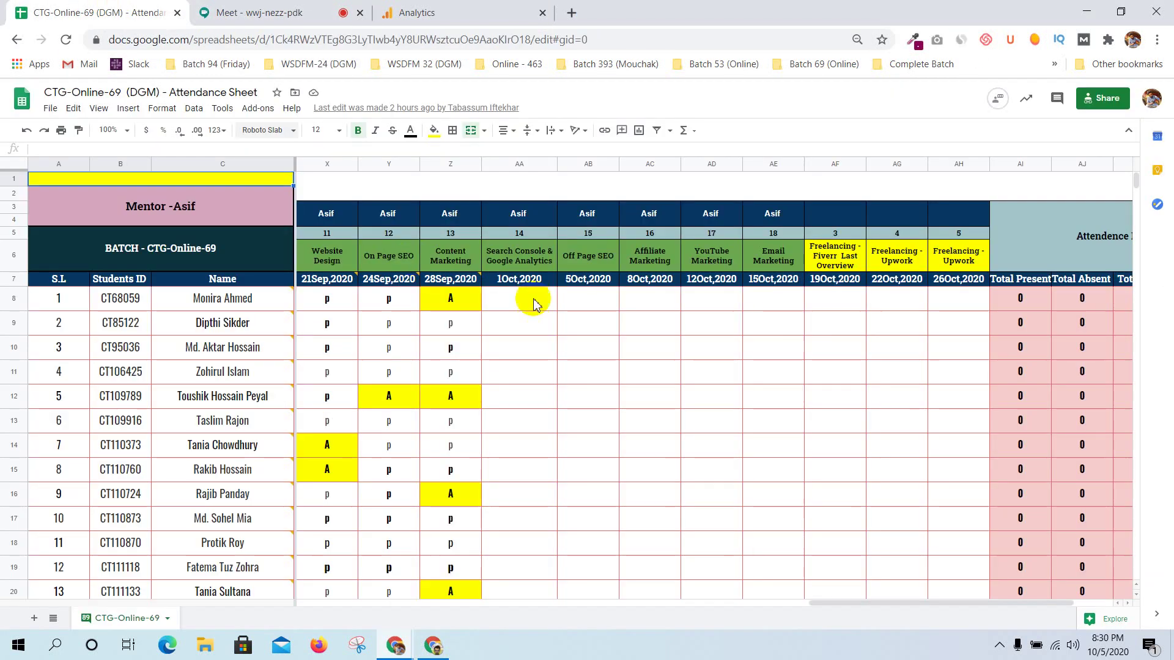
{"action": "left_click", "coordinate": [528, 302]}
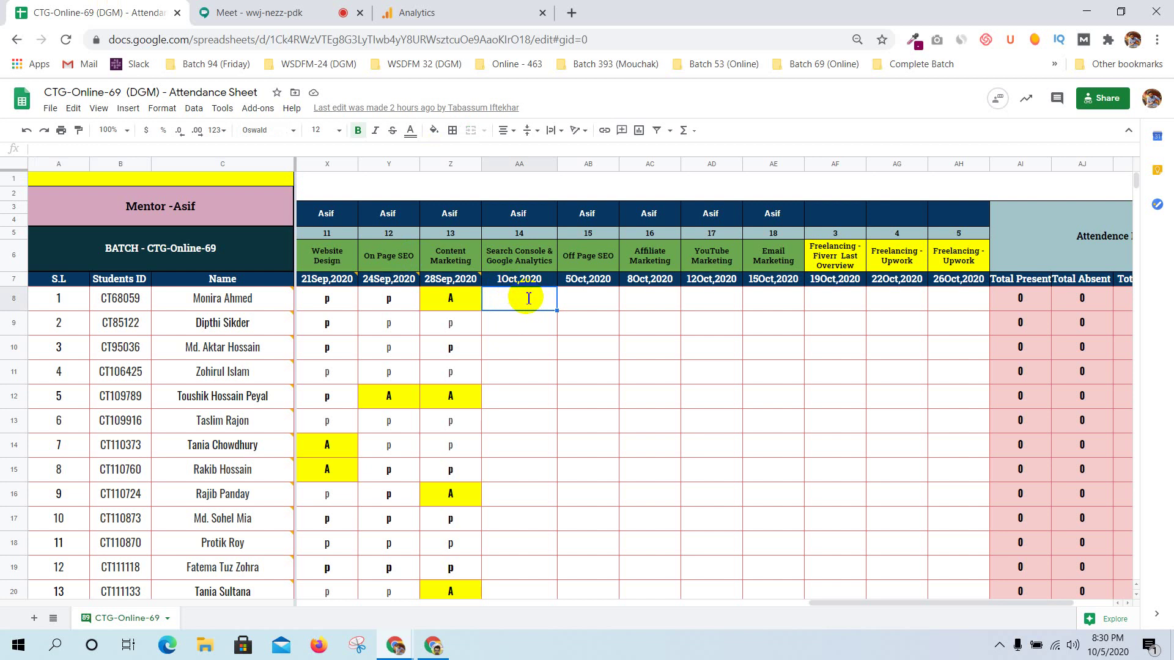
{"action": "type", "text": "p"}
{"action": "key", "text": "Return"}
Check the rest of the Meet participant list, and mark students 2 to 4 with "p" under 1Oct,2020
{"action": "left_click", "coordinate": [260, 12]}
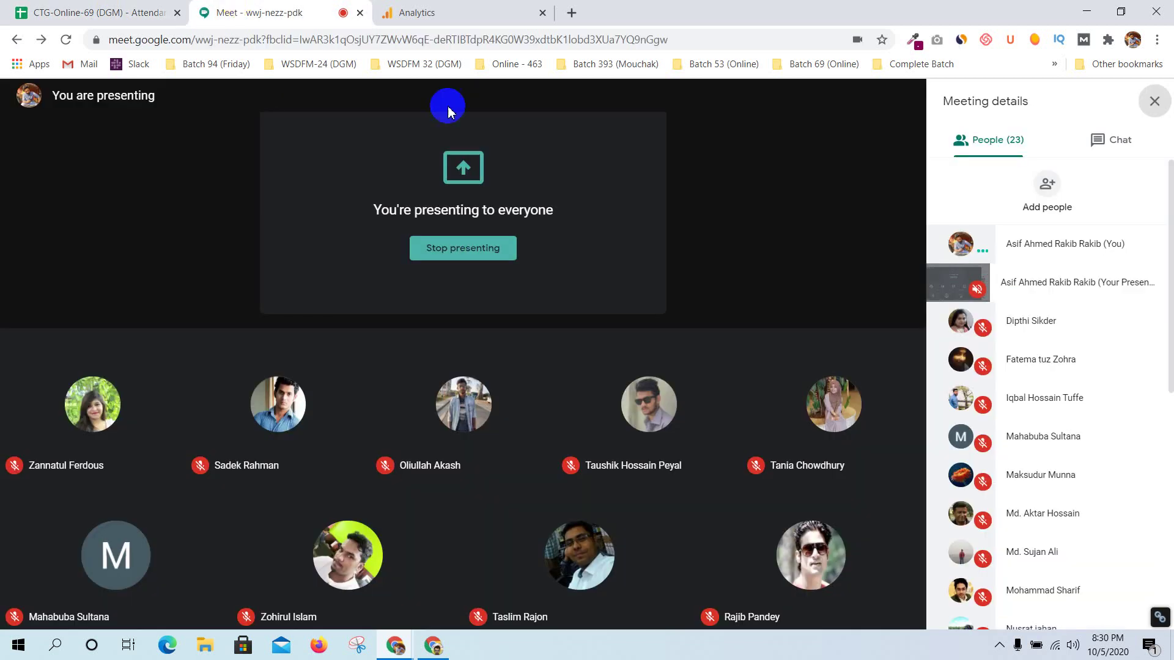
{"action": "scroll", "coordinate": [1111, 441], "scroll_direction": "down", "scroll_amount": 7}
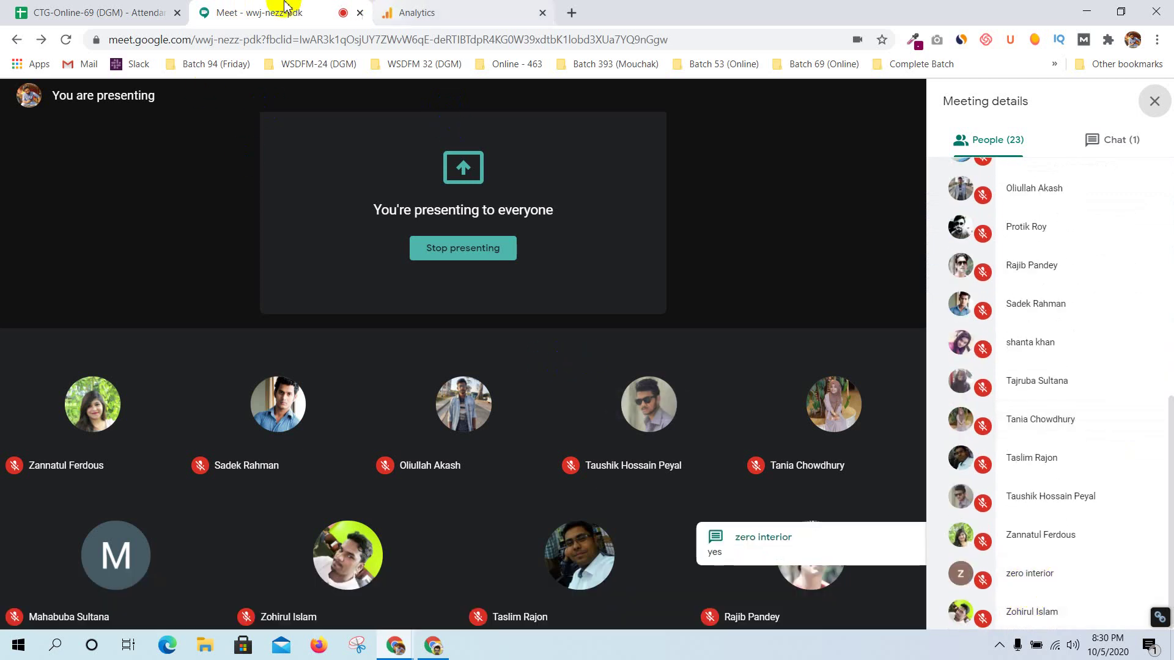
{"action": "left_click", "coordinate": [98, 12]}
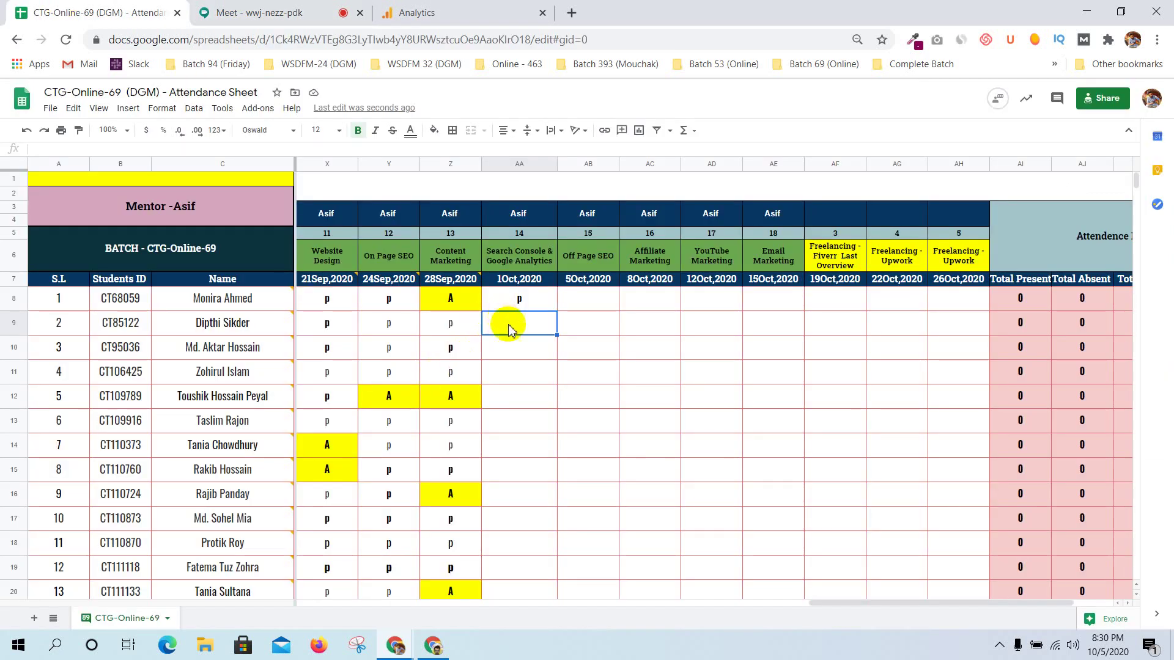
{"action": "type", "text": "p"}
{"action": "left_click", "coordinate": [521, 353]}
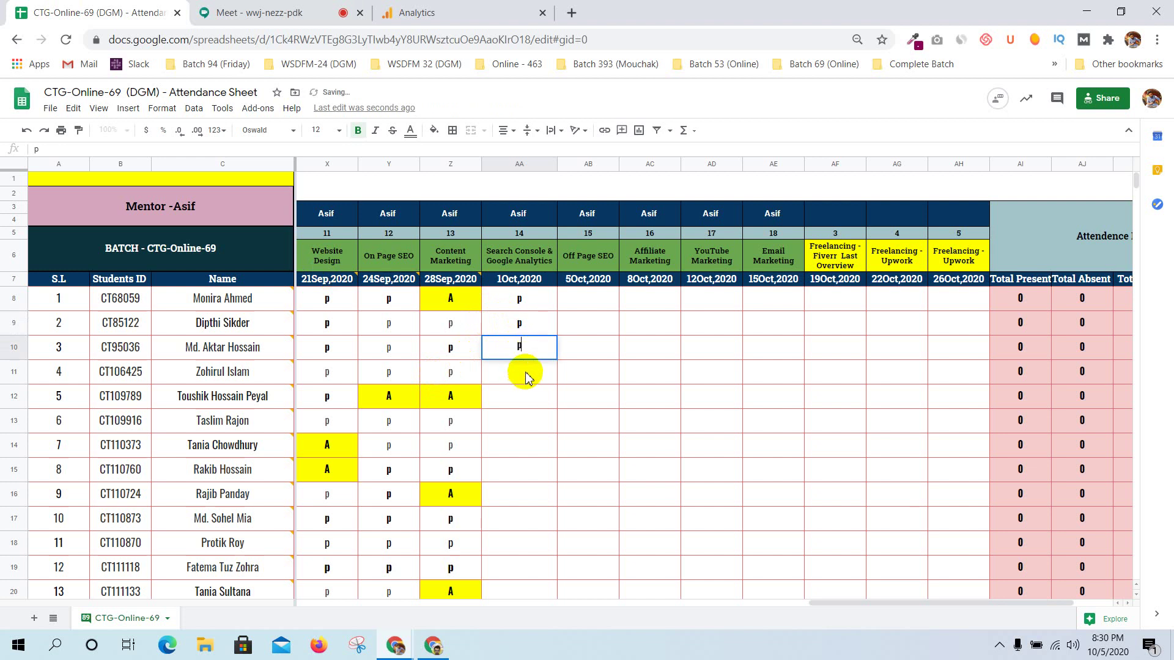
{"action": "left_click", "coordinate": [528, 372]}
{"action": "type", "text": "p"}
Check the Meet call for the fifth student and enter "p" for them under 1Oct,2020 in the attendance sheet
{"action": "left_click", "coordinate": [524, 398]}
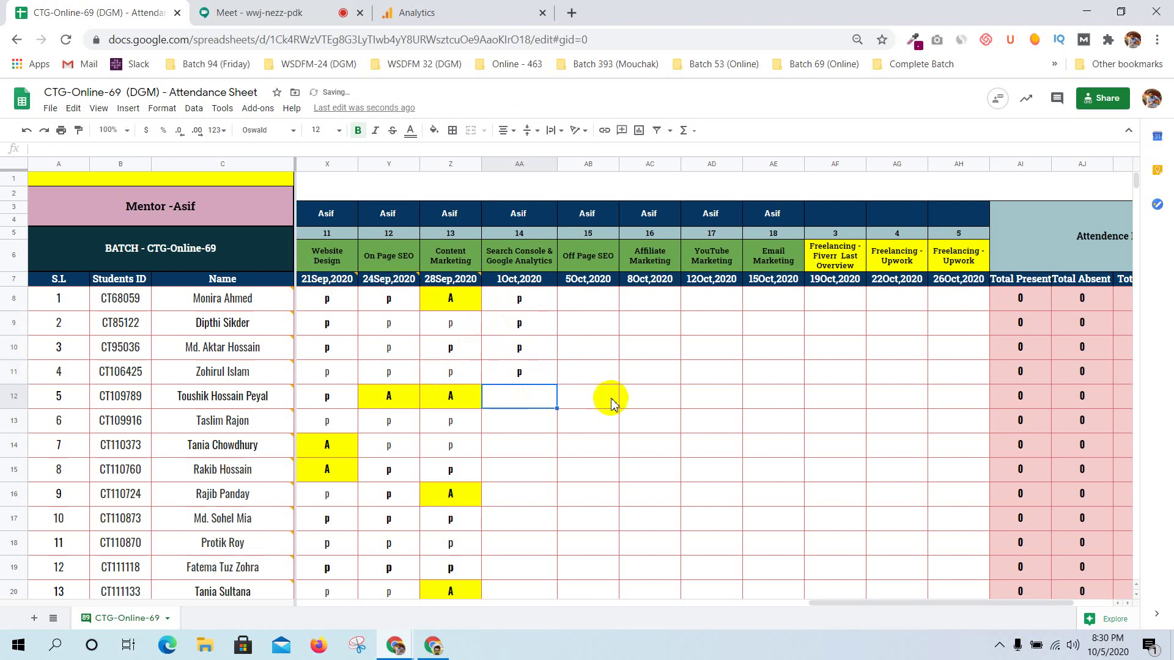
{"action": "scroll", "coordinate": [610, 398], "scroll_direction": "down", "scroll_amount": 3}
{"action": "left_click", "coordinate": [255, 12]}
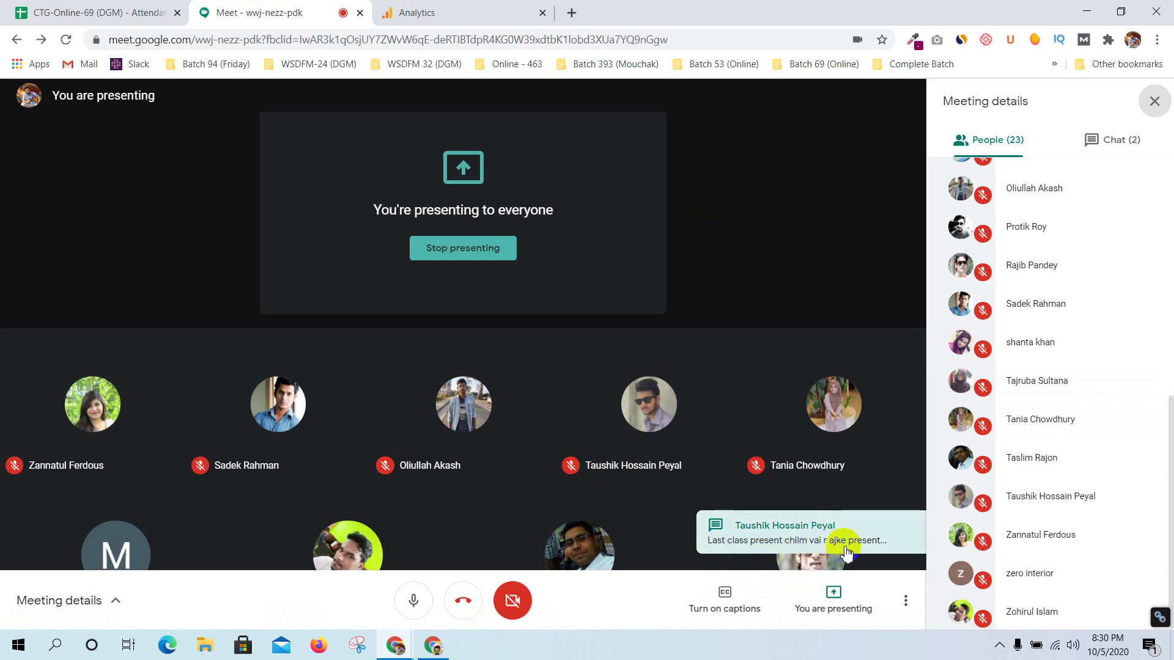
{"action": "left_click", "coordinate": [113, 6]}
{"action": "type", "text": "p"}
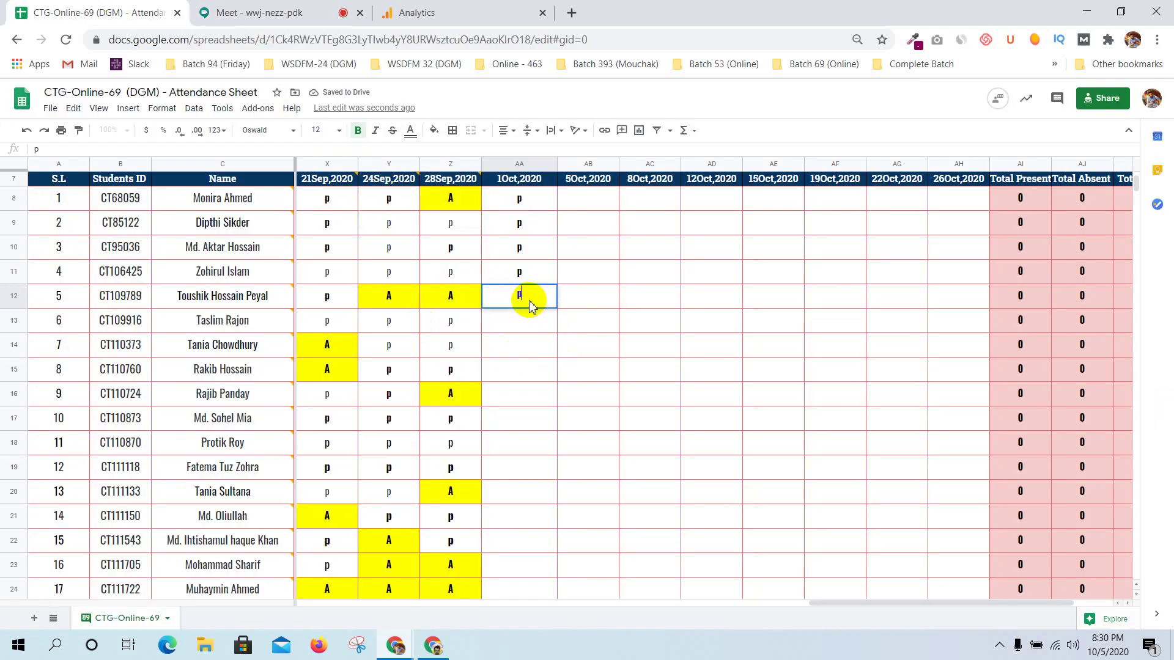
{"action": "left_click", "coordinate": [589, 295]}
{"action": "left_click", "coordinate": [460, 264]}
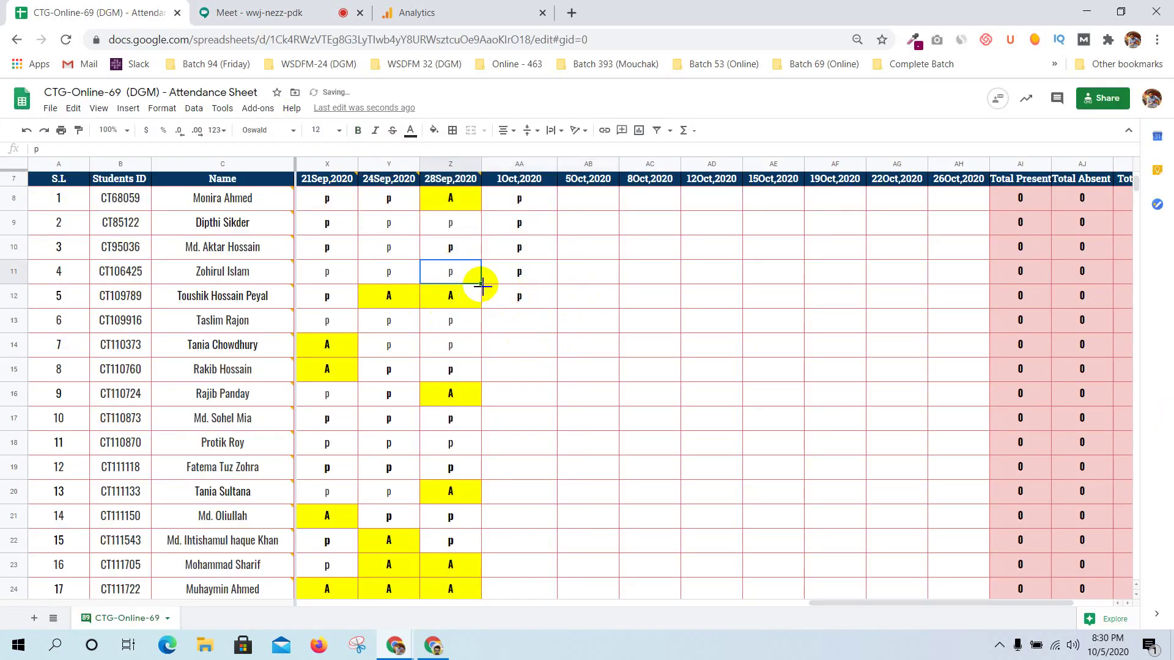
Change the fifth student's 28Sep,2020 entry to "p" and mark the sixth student "p" under 1Oct,2020
{"action": "left_click", "coordinate": [477, 299]}
{"action": "type", "text": "p"}
{"action": "left_click", "coordinate": [523, 321]}
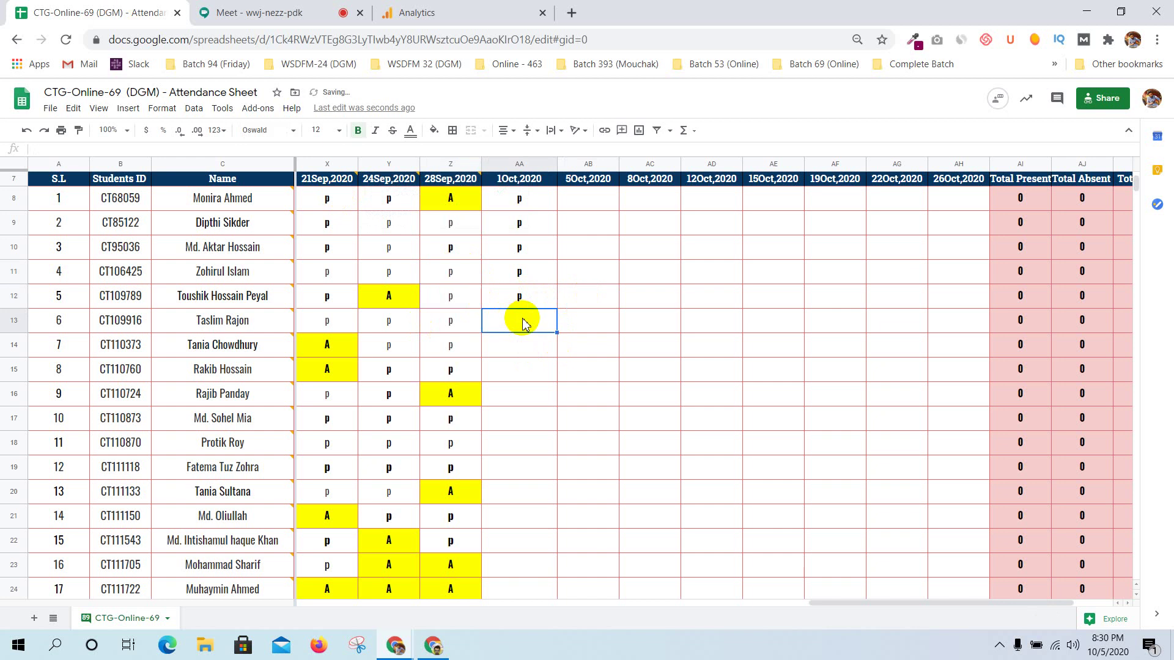
{"action": "type", "text": "p"}
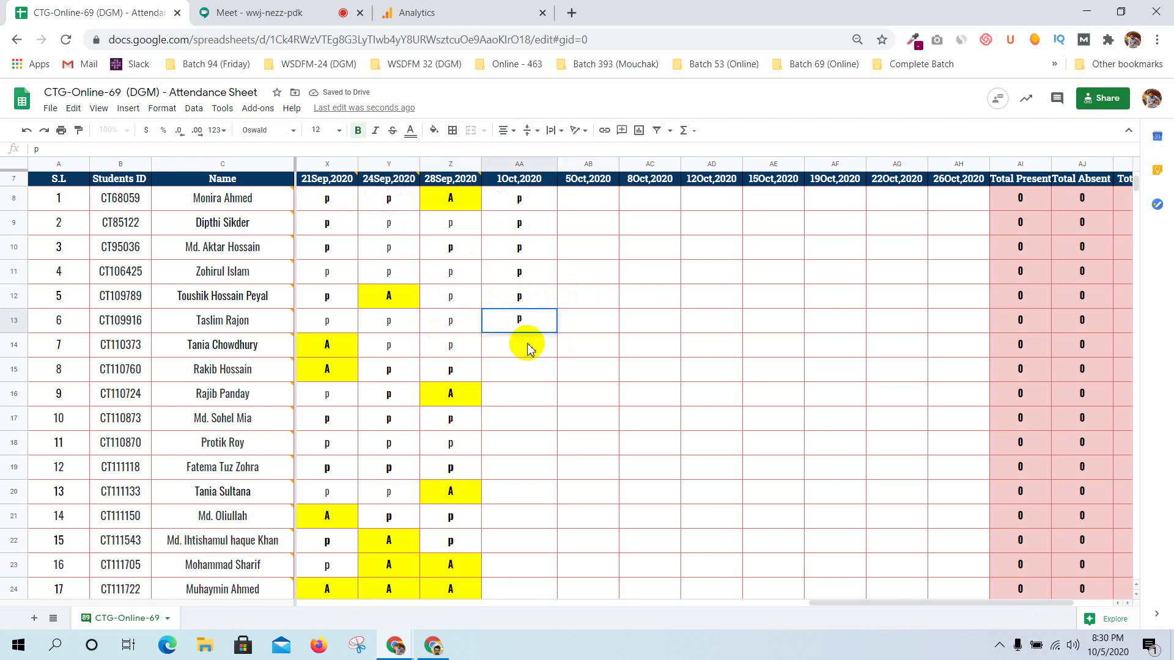
Check the Meet chat and participant list for the seventh student, and mark them "p" under 1Oct,2020
{"action": "key", "text": "ctrl+Tab"}
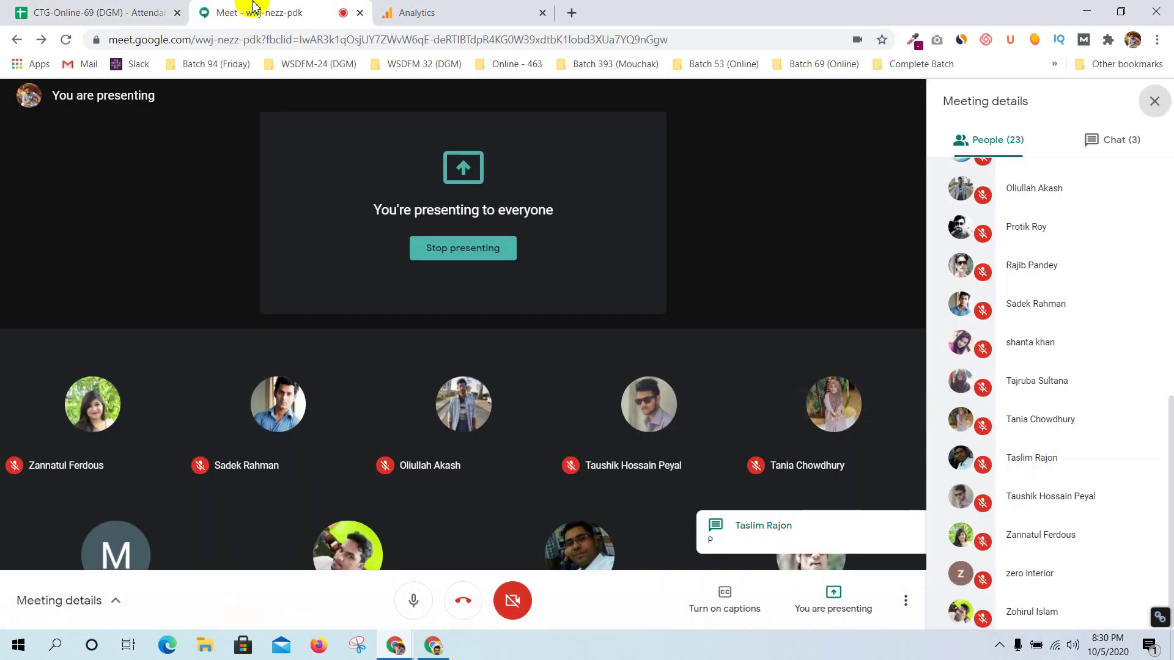
{"action": "left_click", "coordinate": [98, 13]}
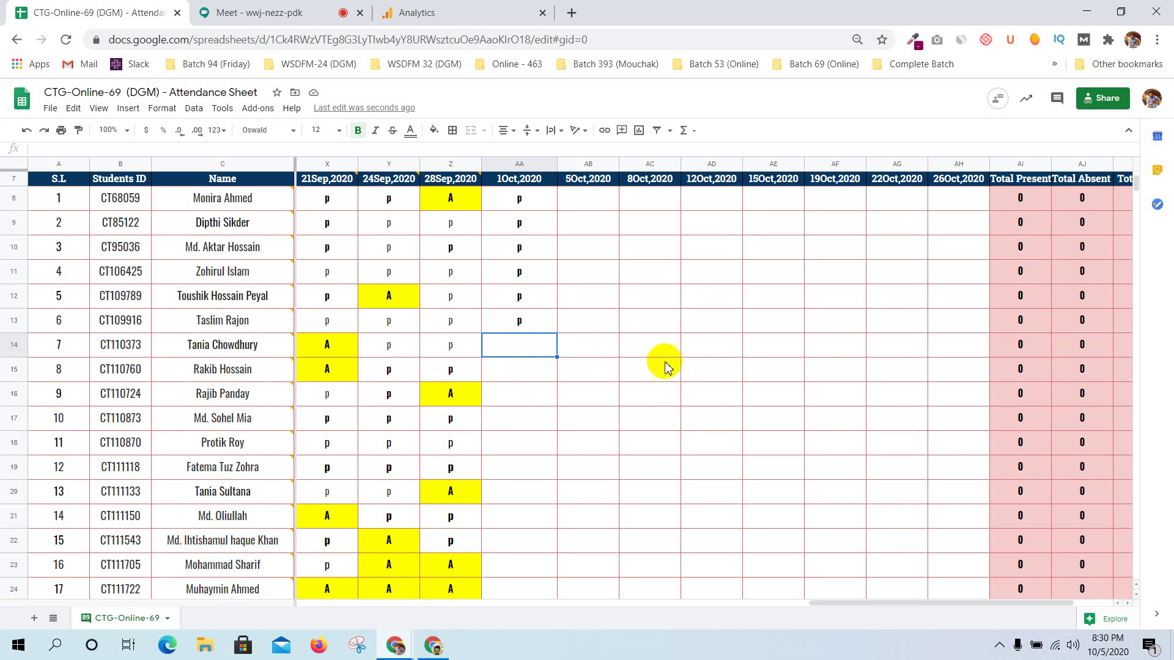
{"action": "scroll", "coordinate": [663, 367], "scroll_direction": "up", "scroll_amount": 1}
{"action": "scroll", "coordinate": [663, 367], "scroll_direction": "down", "scroll_amount": 1}
{"action": "left_click", "coordinate": [272, 9]}
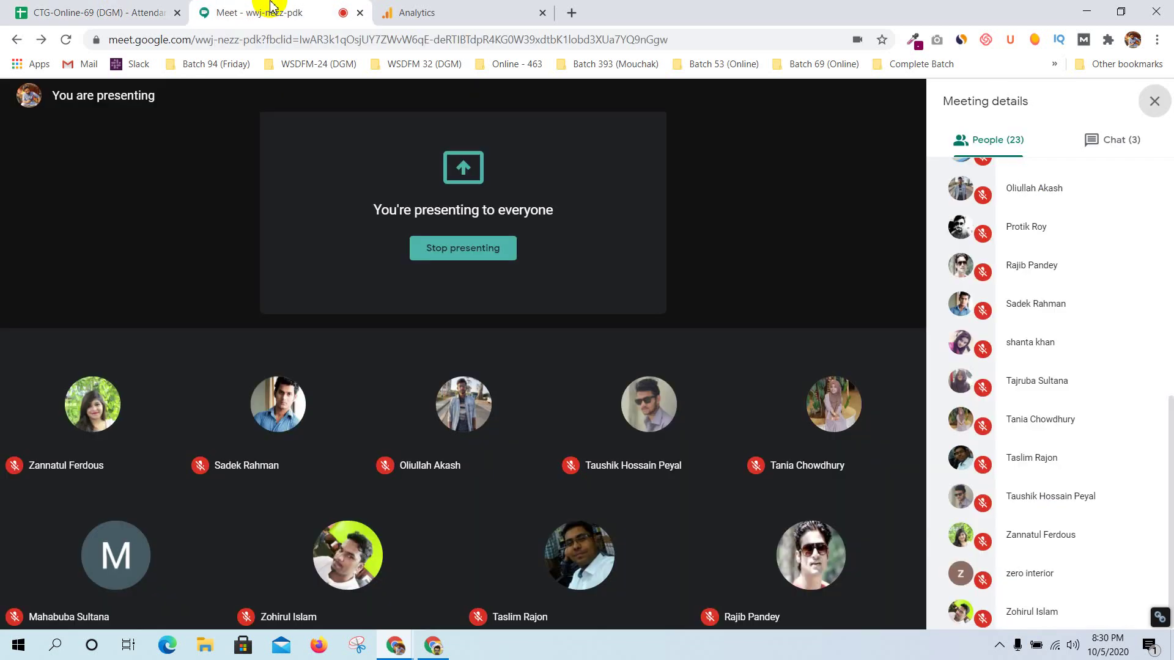
{"action": "left_click", "coordinate": [1096, 147]}
{"action": "scroll", "coordinate": [1044, 428], "scroll_direction": "down", "scroll_amount": 2}
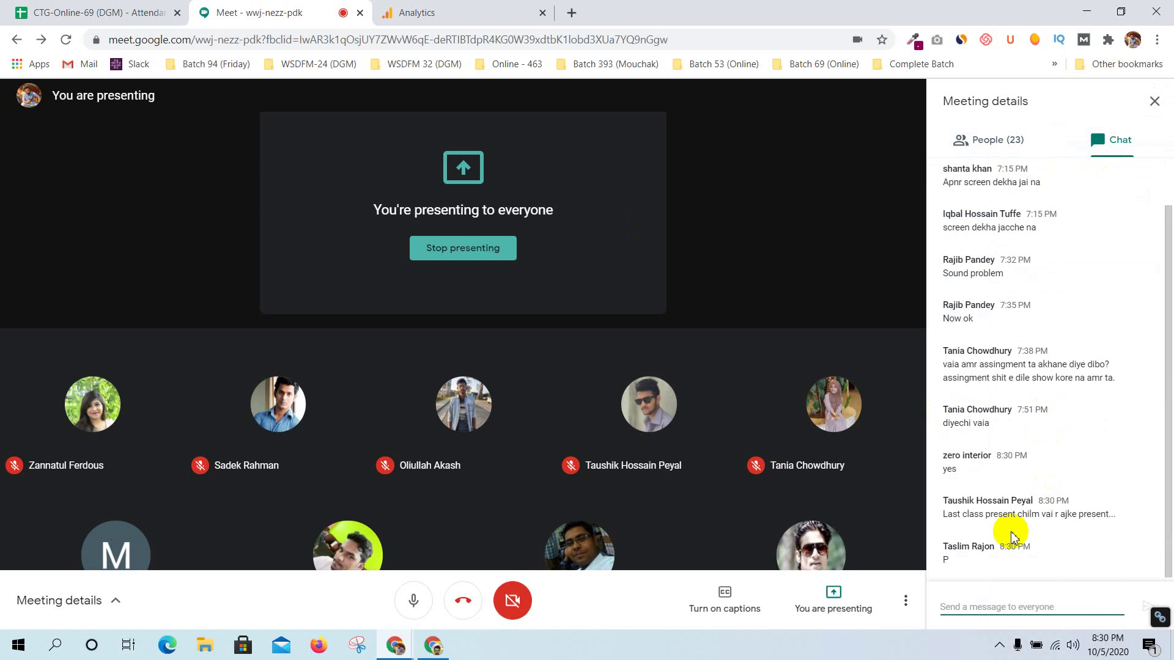
{"action": "left_click", "coordinate": [1004, 136]}
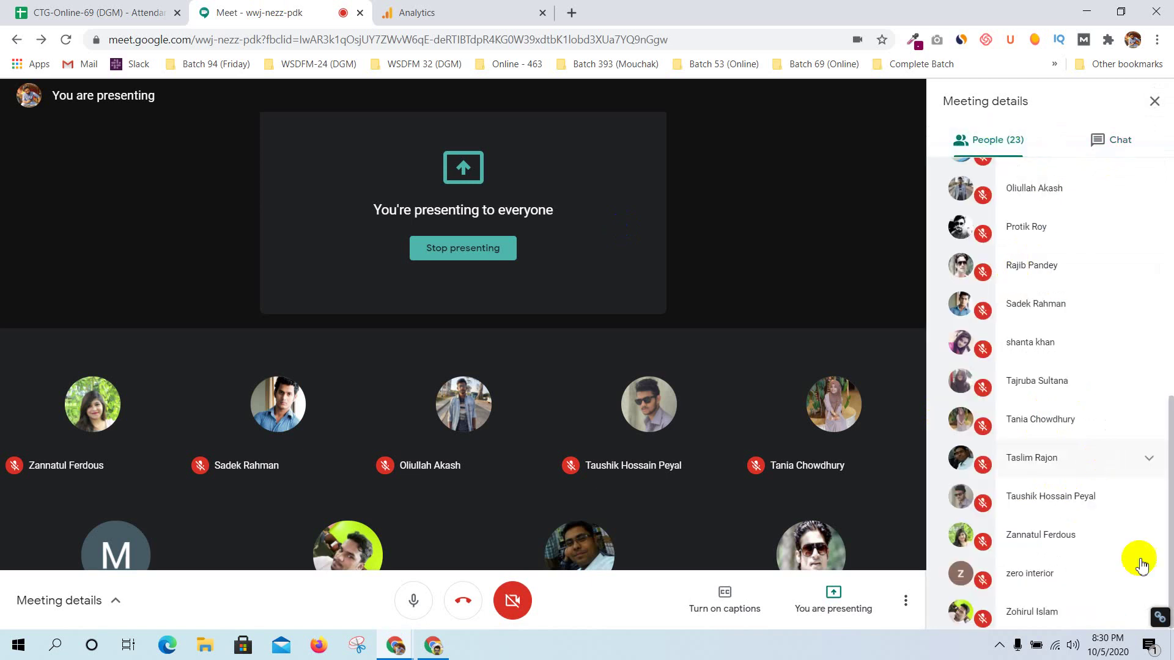
{"action": "left_click", "coordinate": [315, 219]}
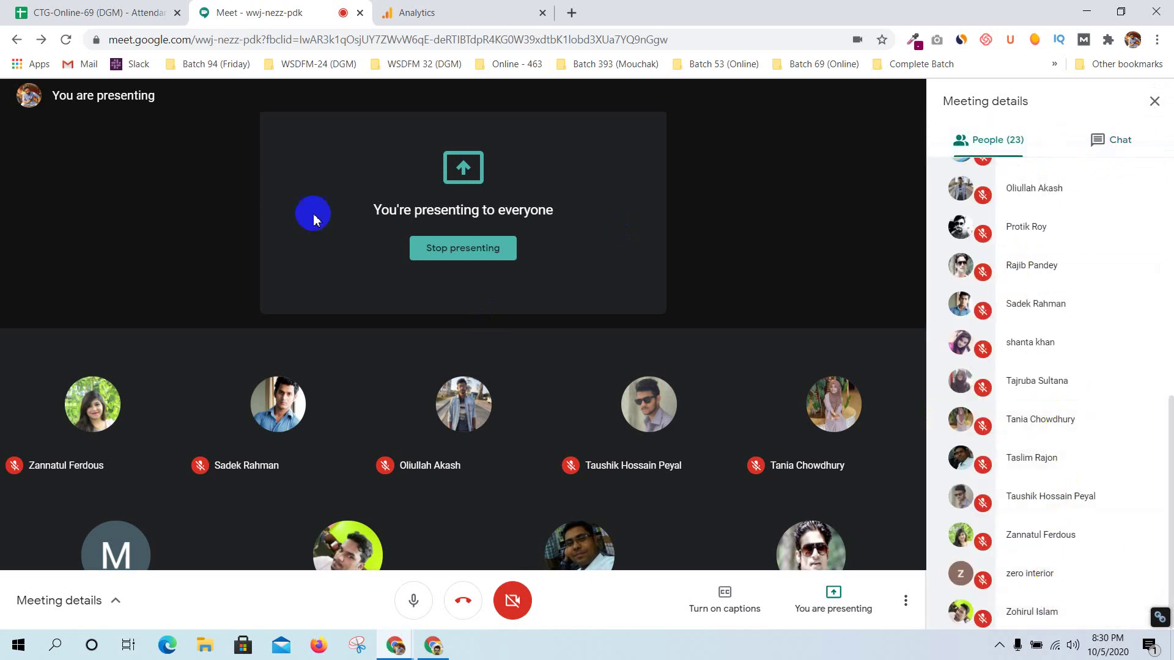
{"action": "left_click", "coordinate": [164, 6]}
{"action": "type", "text": "p"}
Mark students 8 and 9 present with "p" under 1Oct,2020
{"action": "left_click", "coordinate": [516, 370]}
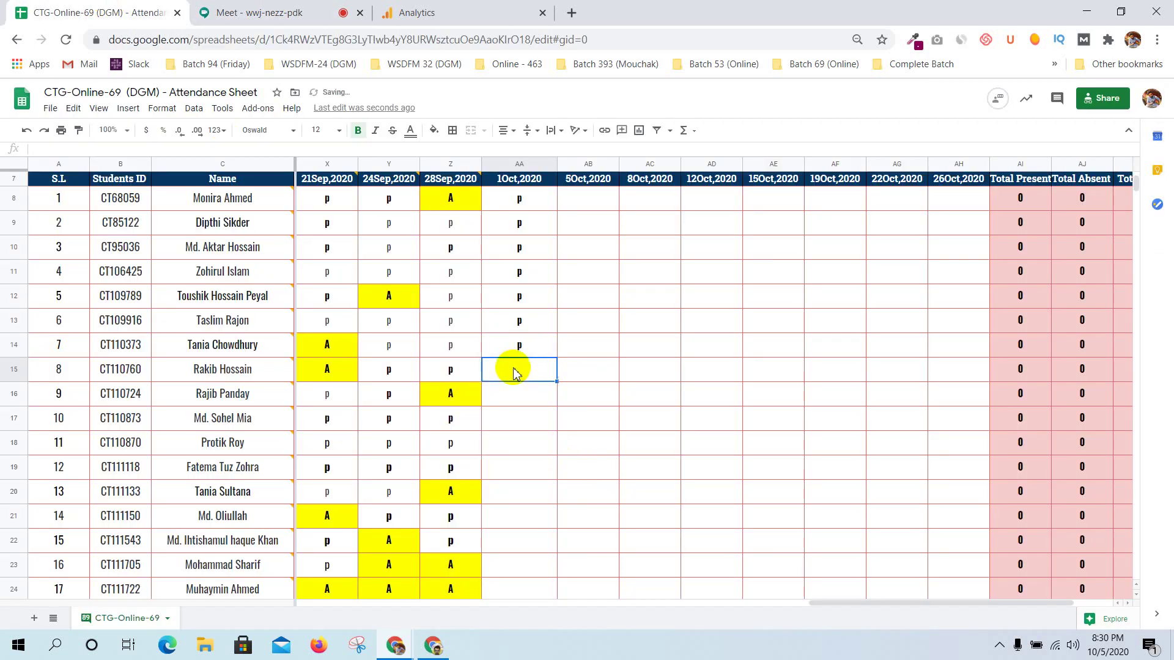
{"action": "type", "text": "p"}
{"action": "left_click", "coordinate": [518, 395]}
{"action": "type", "text": "p"}
Look for student 10 in the Meet participant list, and copy a yellow "A" cell into their 1Oct,2020 entry
{"action": "left_click", "coordinate": [521, 420]}
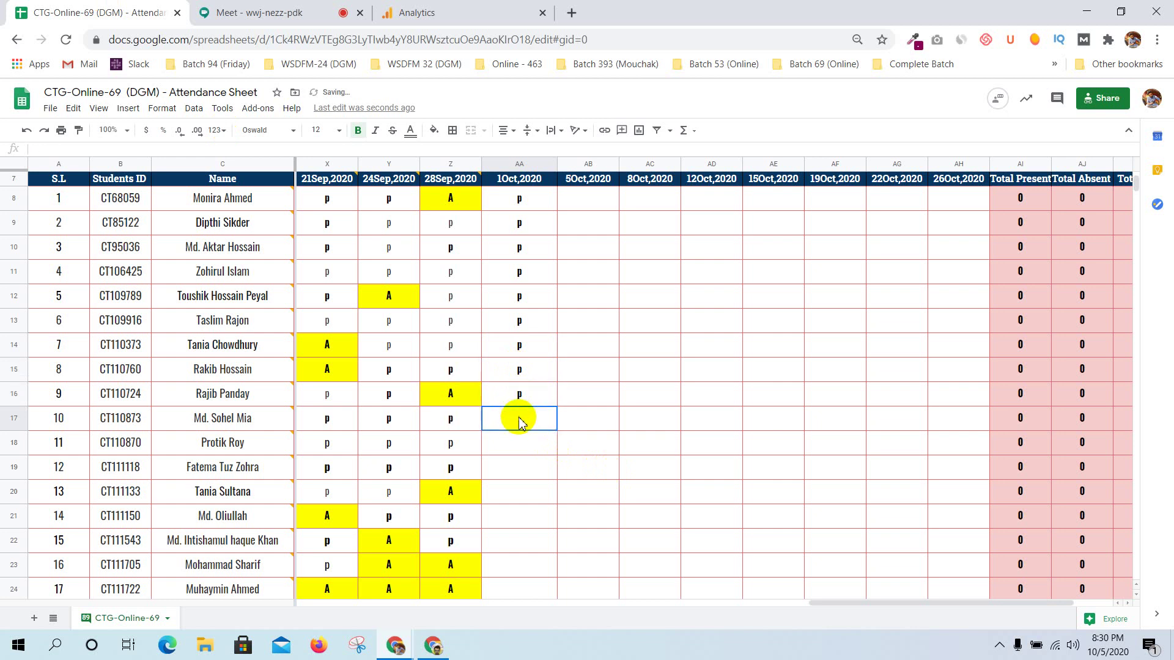
{"action": "left_click", "coordinate": [278, 12]}
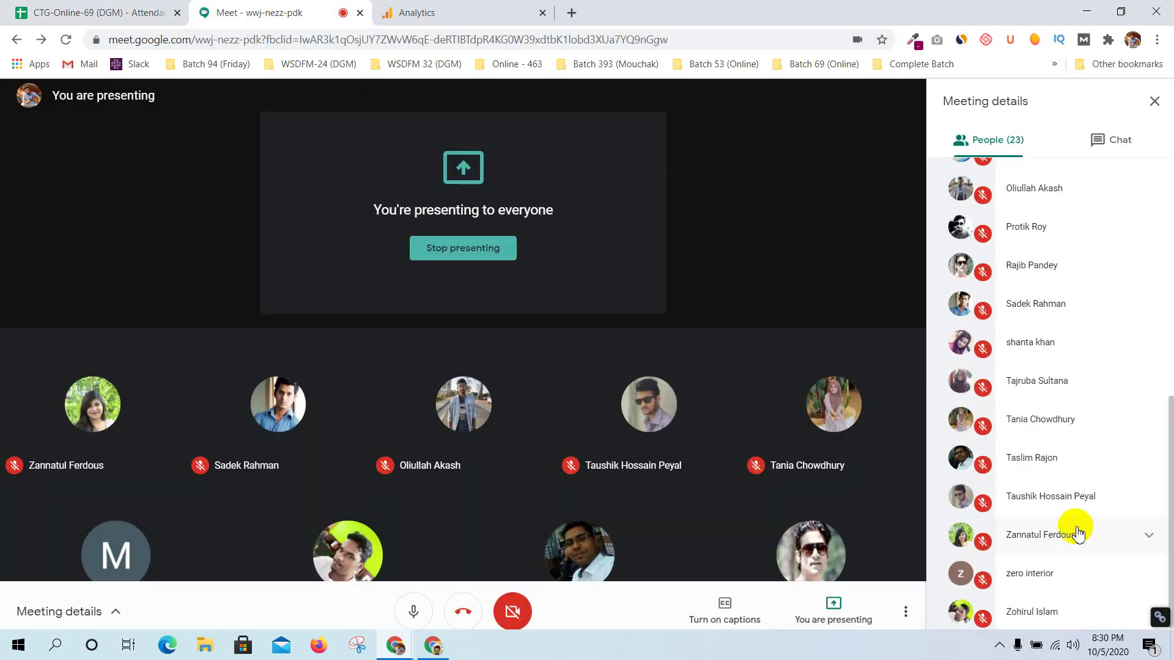
{"action": "mouse_move", "coordinate": [1168, 472]}
{"action": "left_mouse_down"}
{"action": "mouse_move", "coordinate": [1164, 265]}
{"action": "mouse_move", "coordinate": [1161, 479]}
{"action": "left_mouse_up"}
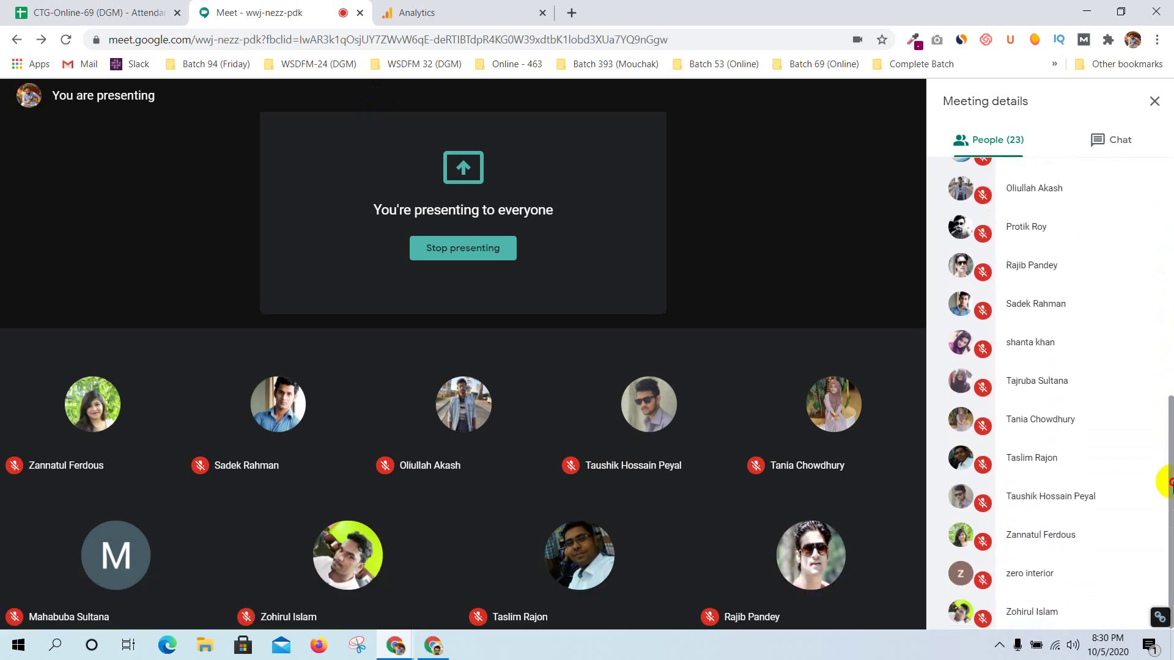
{"action": "left_click", "coordinate": [92, 9]}
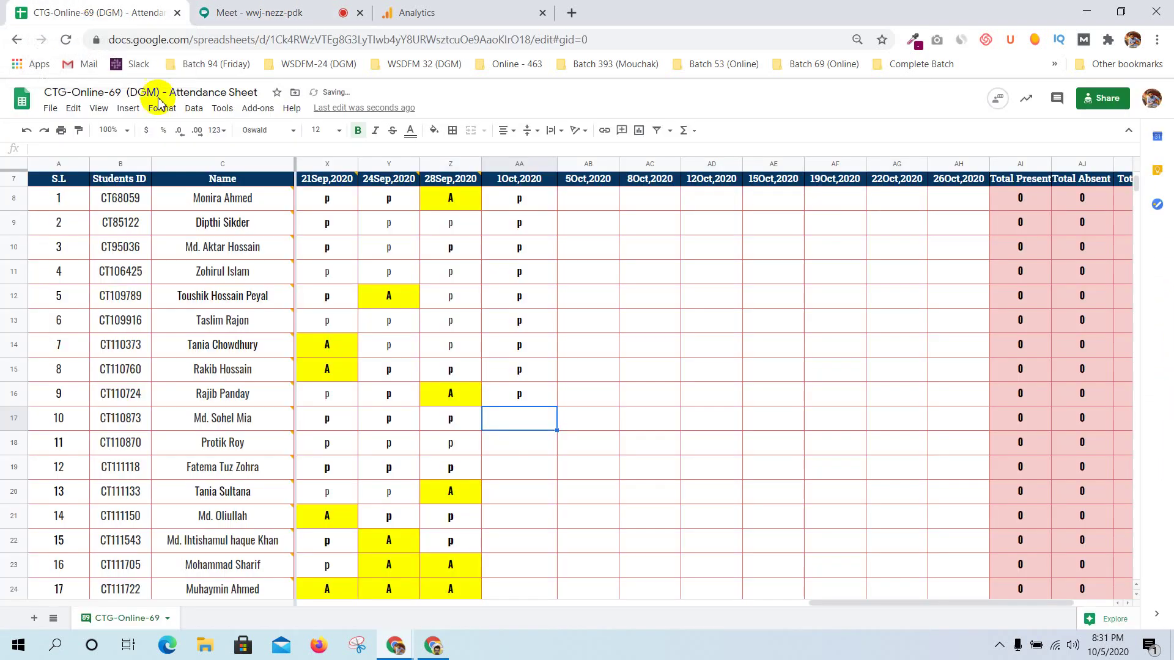
{"action": "left_click", "coordinate": [471, 401]}
{"action": "key", "text": "ctrl+c"}
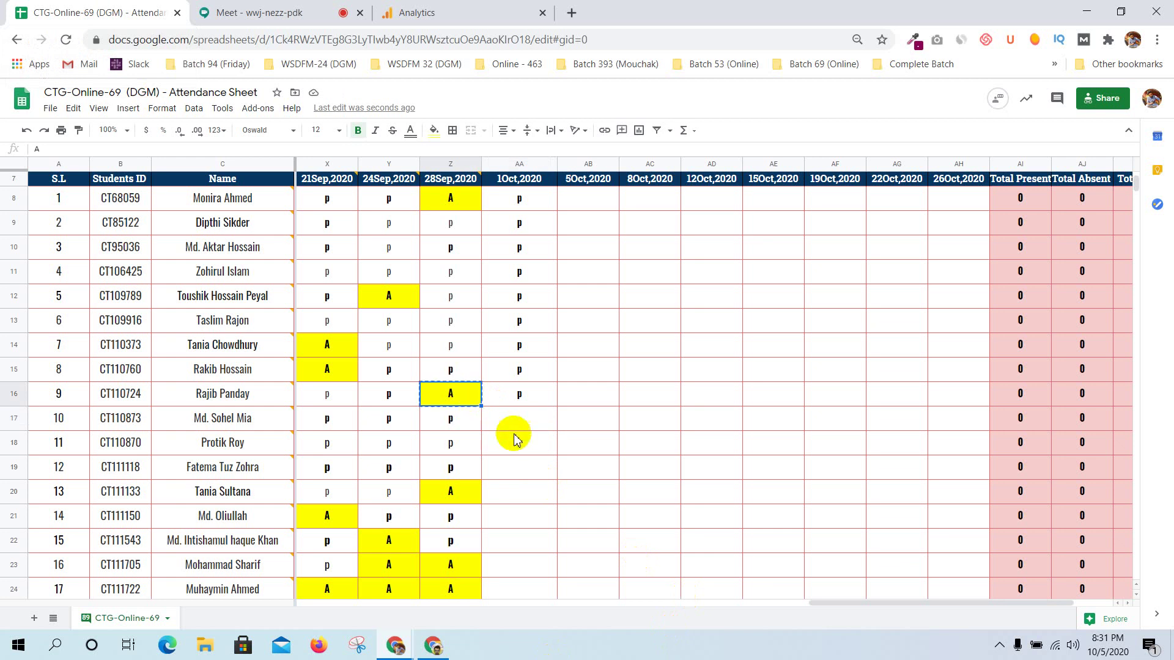
{"action": "left_click", "coordinate": [527, 419]}
{"action": "key", "text": "ctrl+v"}
Check the Meet call for student 11 and enter "p" for them under 1Oct,2020
{"action": "left_click", "coordinate": [526, 451]}
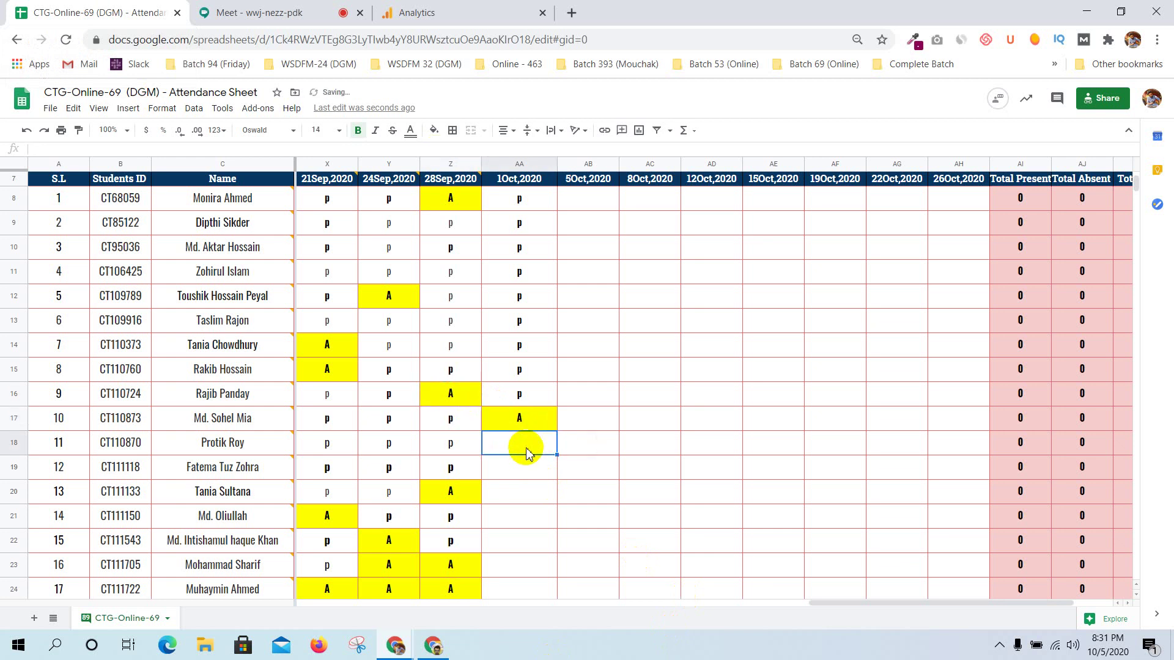
{"action": "left_click", "coordinate": [273, 8]}
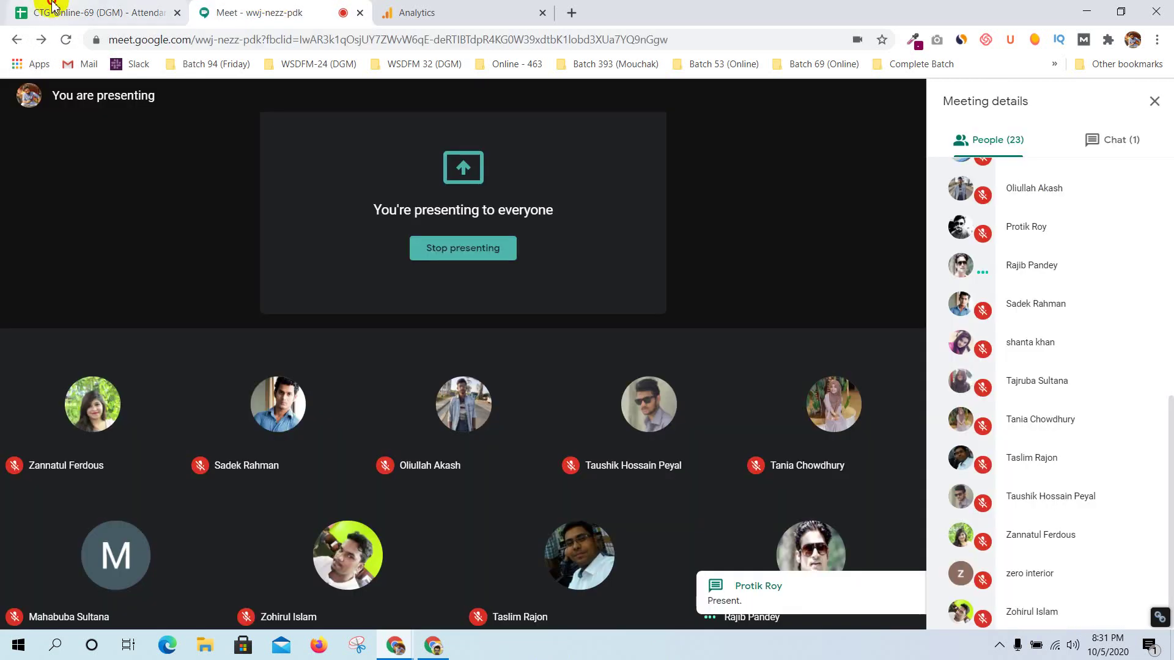
{"action": "left_click", "coordinate": [92, 8]}
{"action": "type", "text": "p"}
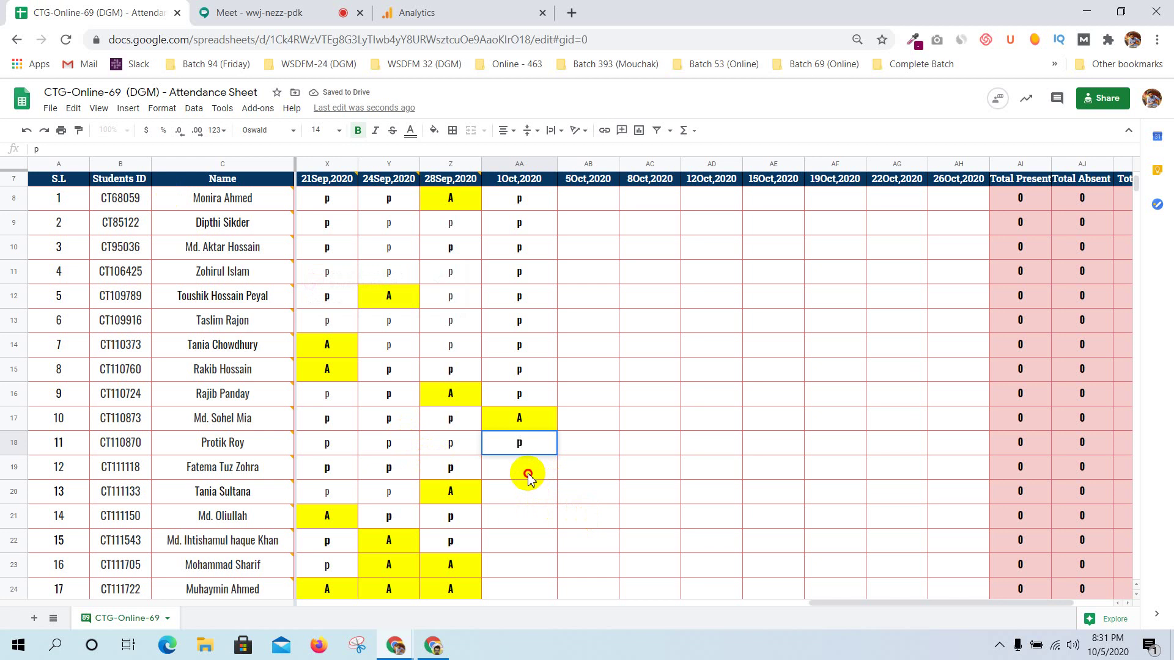
Check the Meet call for student 12's response and mark them "p" under 1Oct,2020
{"action": "left_click", "coordinate": [243, 7]}
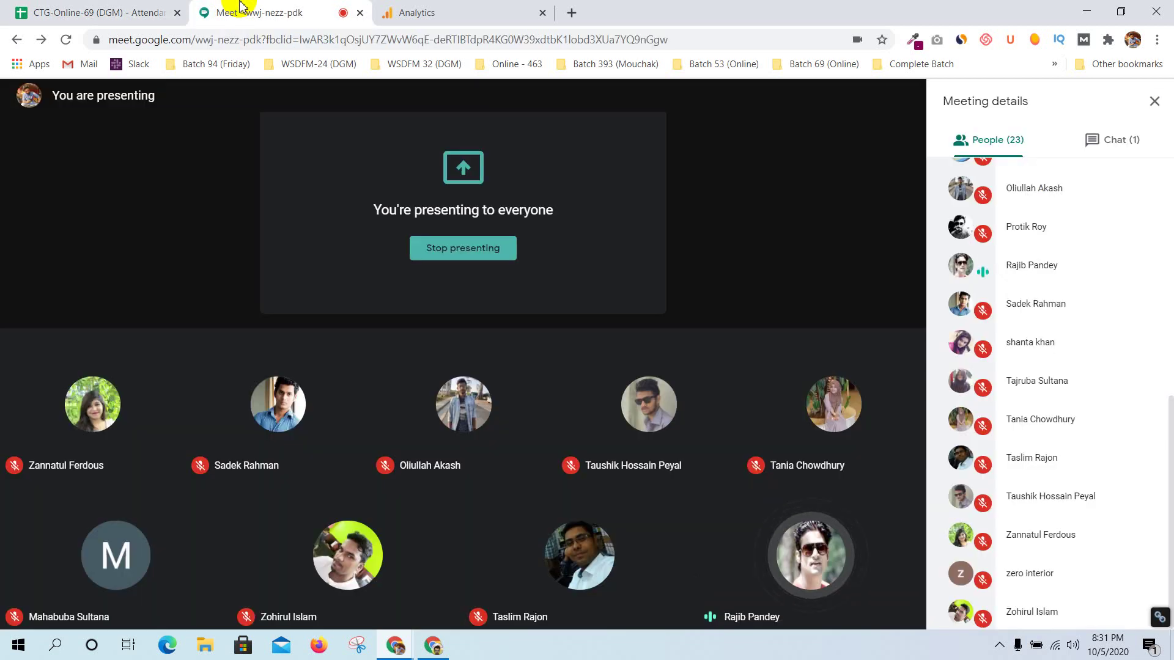
{"action": "left_click", "coordinate": [92, 8]}
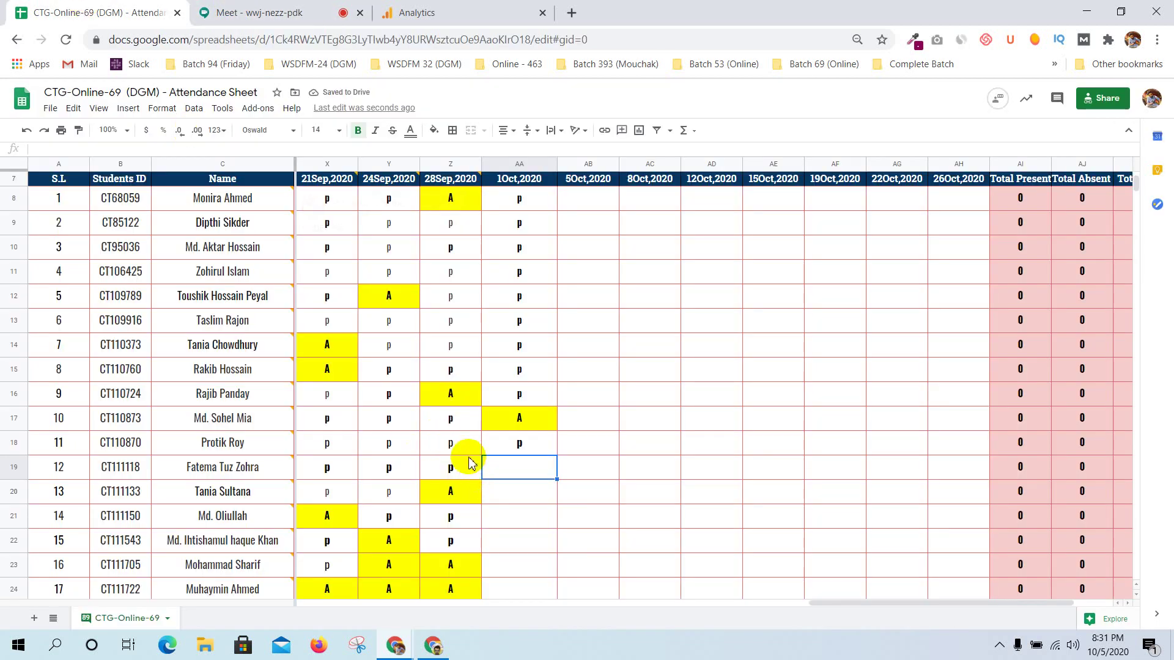
{"action": "scroll", "coordinate": [632, 451], "scroll_direction": "down", "scroll_amount": 1}
{"action": "left_click", "coordinate": [636, 450]}
{"action": "scroll", "coordinate": [636, 450], "scroll_direction": "down", "scroll_amount": 1}
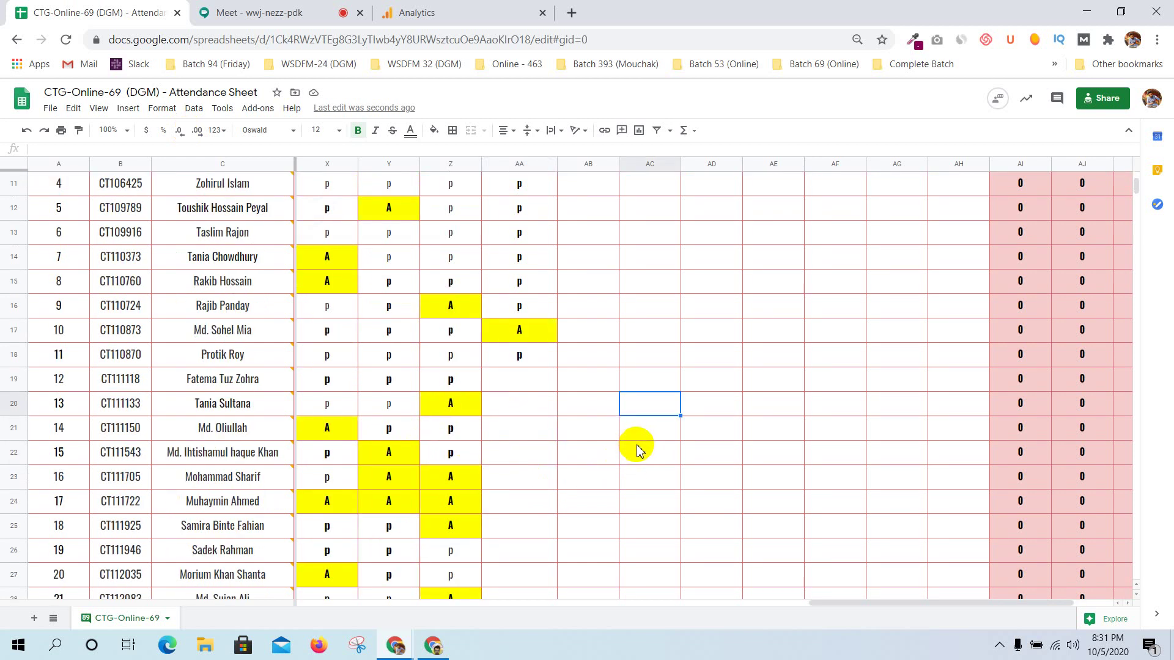
{"action": "scroll", "coordinate": [636, 449], "scroll_direction": "down", "scroll_amount": 1}
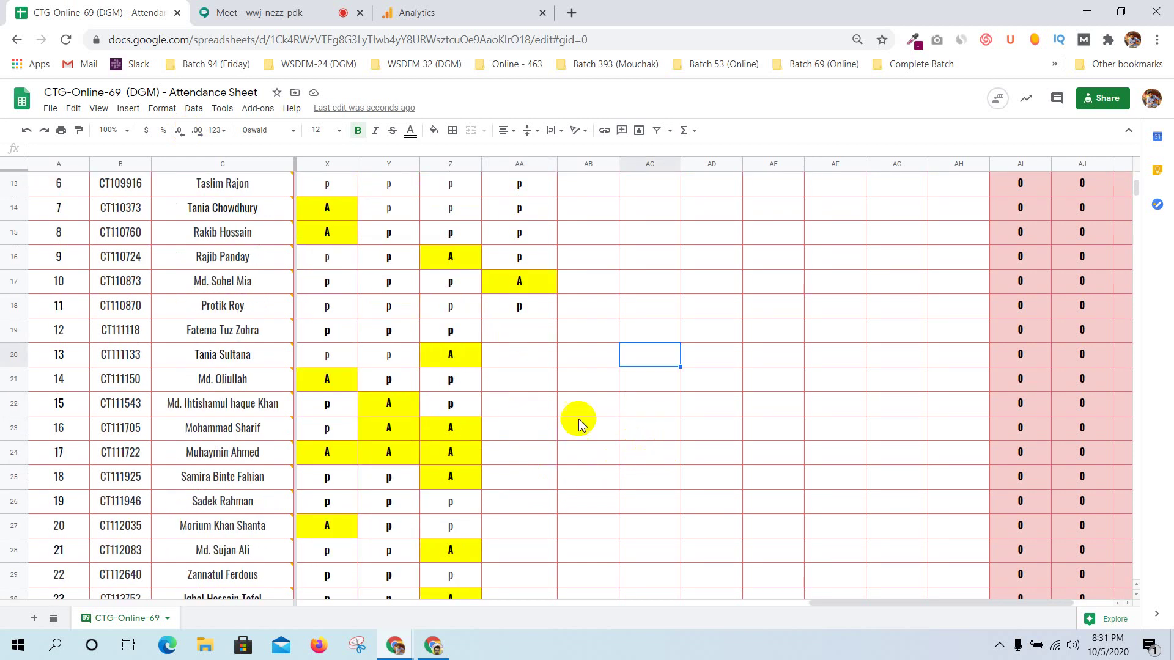
{"action": "left_click", "coordinate": [253, 7]}
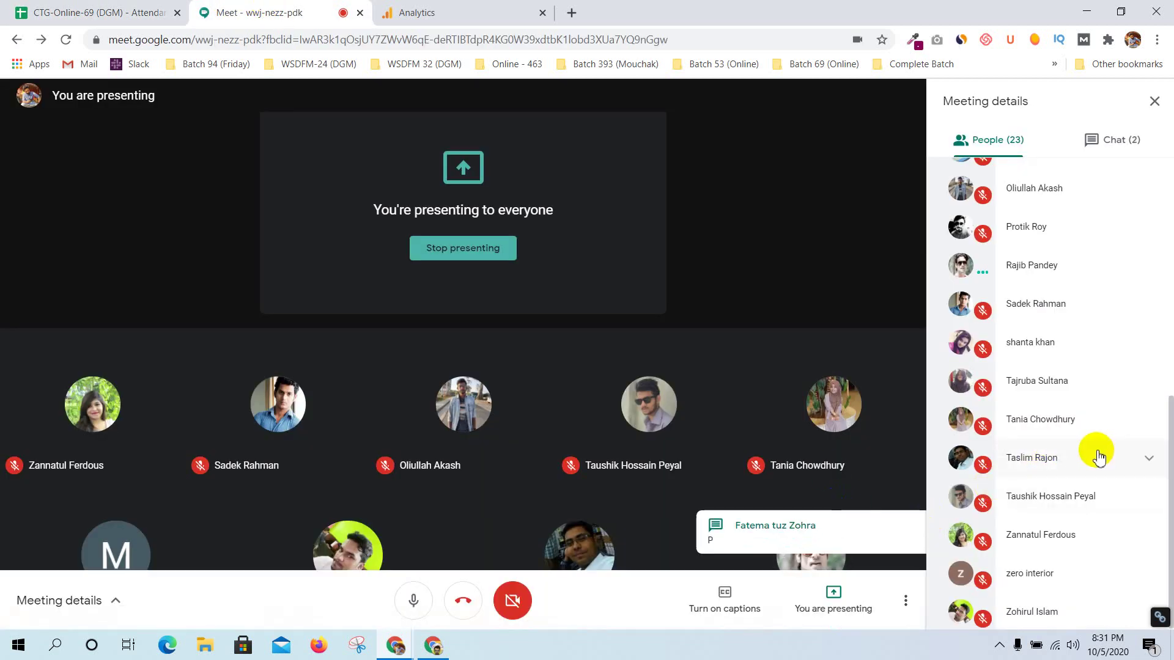
{"action": "left_click", "coordinate": [104, 11]}
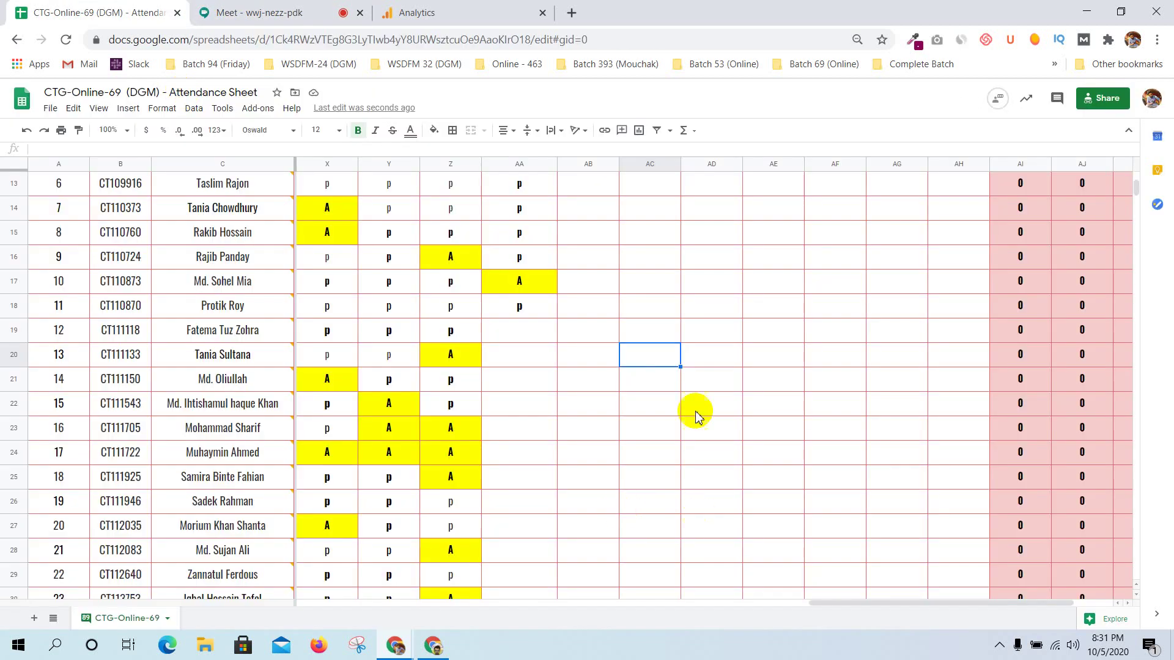
{"action": "type", "text": "p"}
{"action": "key", "text": "BackSpace"}
{"action": "left_click", "coordinate": [523, 333]}
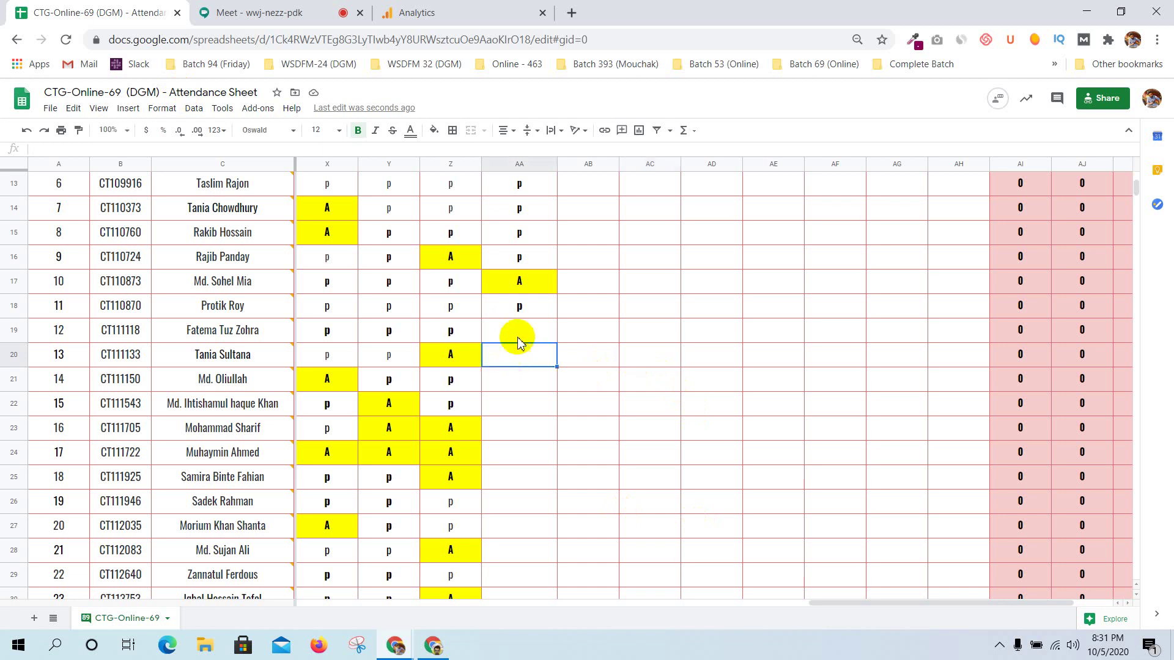
{"action": "type", "text": "p"}
Mark students 13 and 14 present with "p" under 1Oct,2020
{"action": "left_click", "coordinate": [531, 358]}
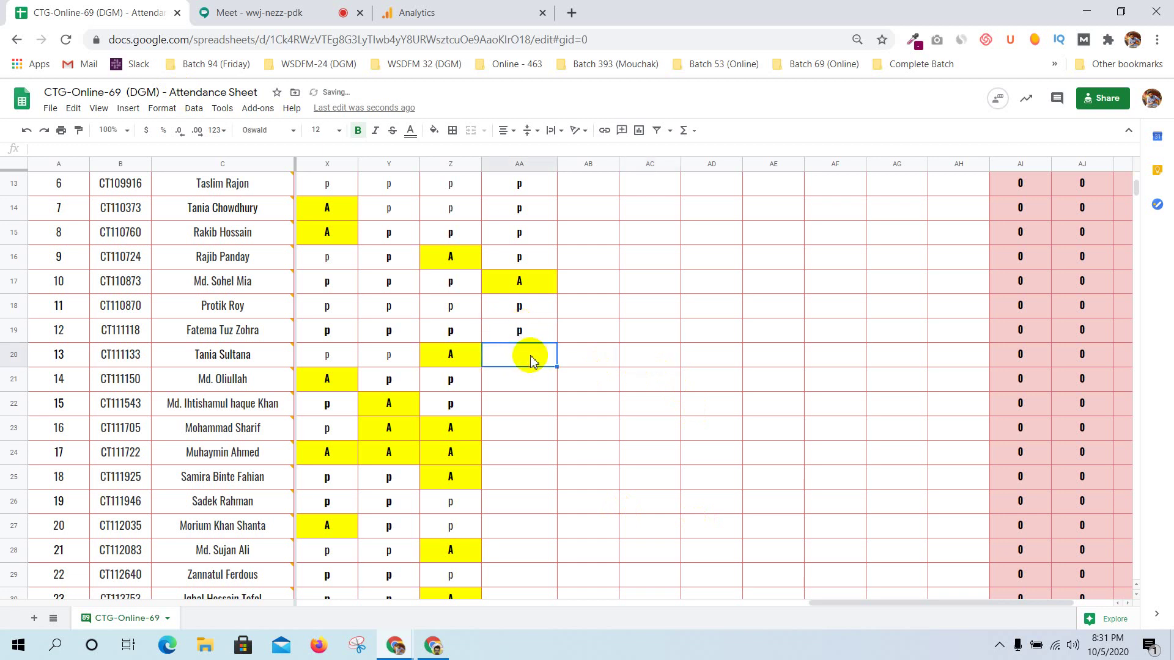
{"action": "left_click", "coordinate": [530, 382]}
{"action": "type", "text": "p"}
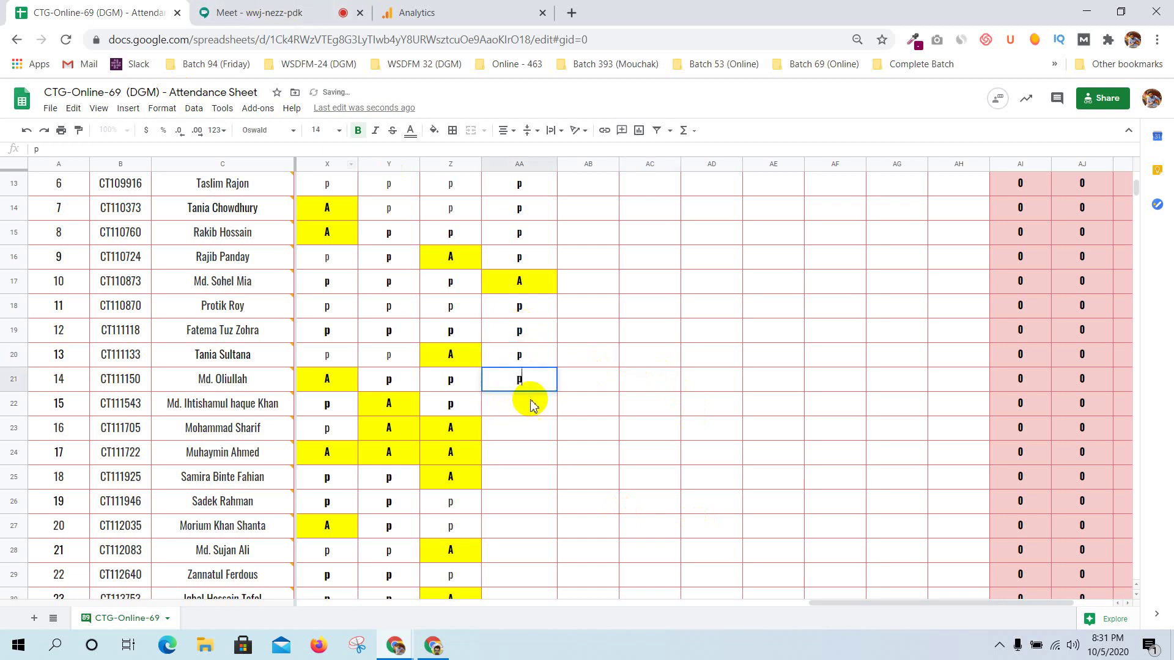
Recheck the Meet participant list for student 13, and replace their 1Oct,2020 entry with a copy of their yellow "A" cell from 28Sep,2020
{"action": "left_click", "coordinate": [531, 405]}
{"action": "left_click", "coordinate": [294, 12]}
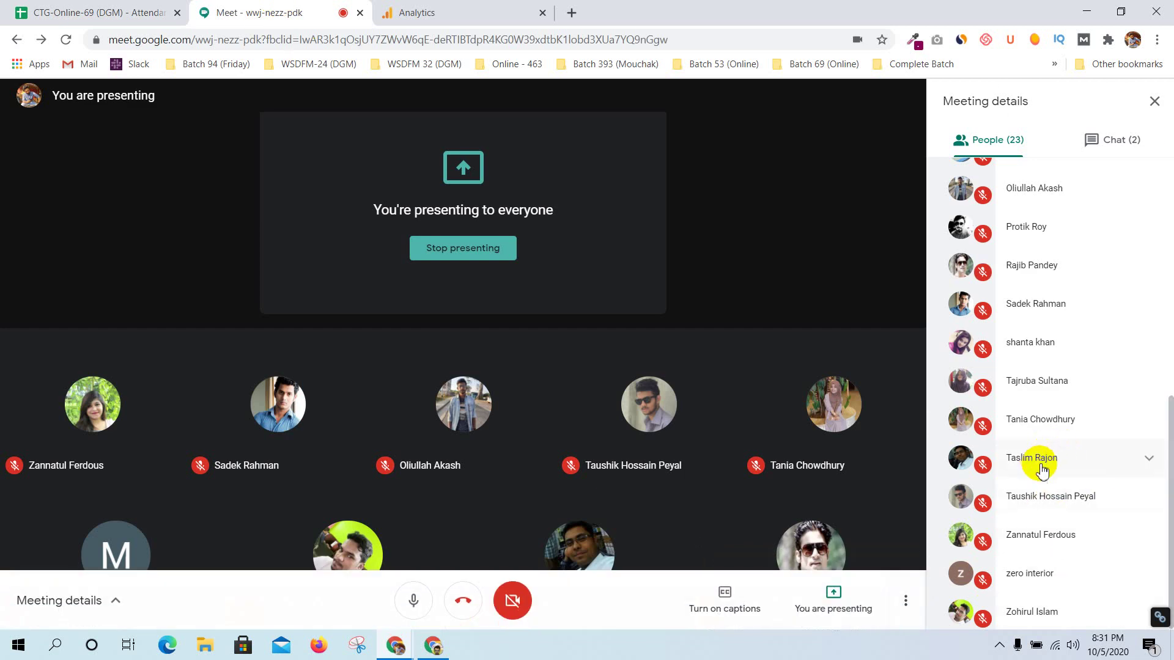
{"action": "left_click_drag", "start_coordinate": [1168, 523], "coordinate": [1161, 251]}
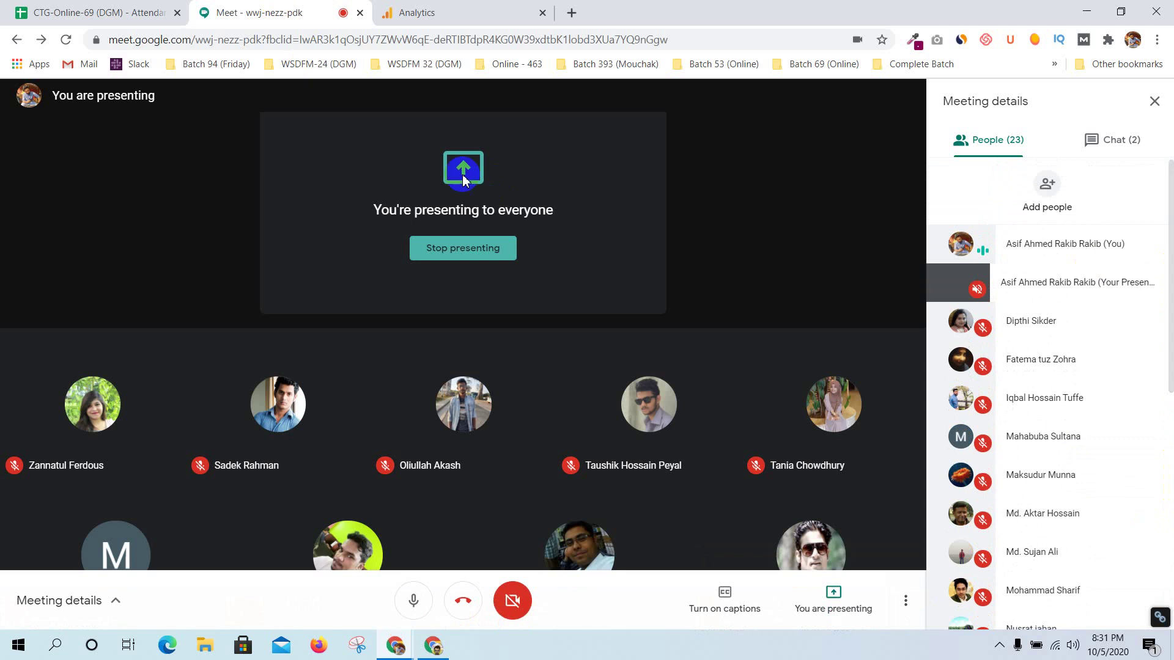
{"action": "left_click", "coordinate": [98, 12]}
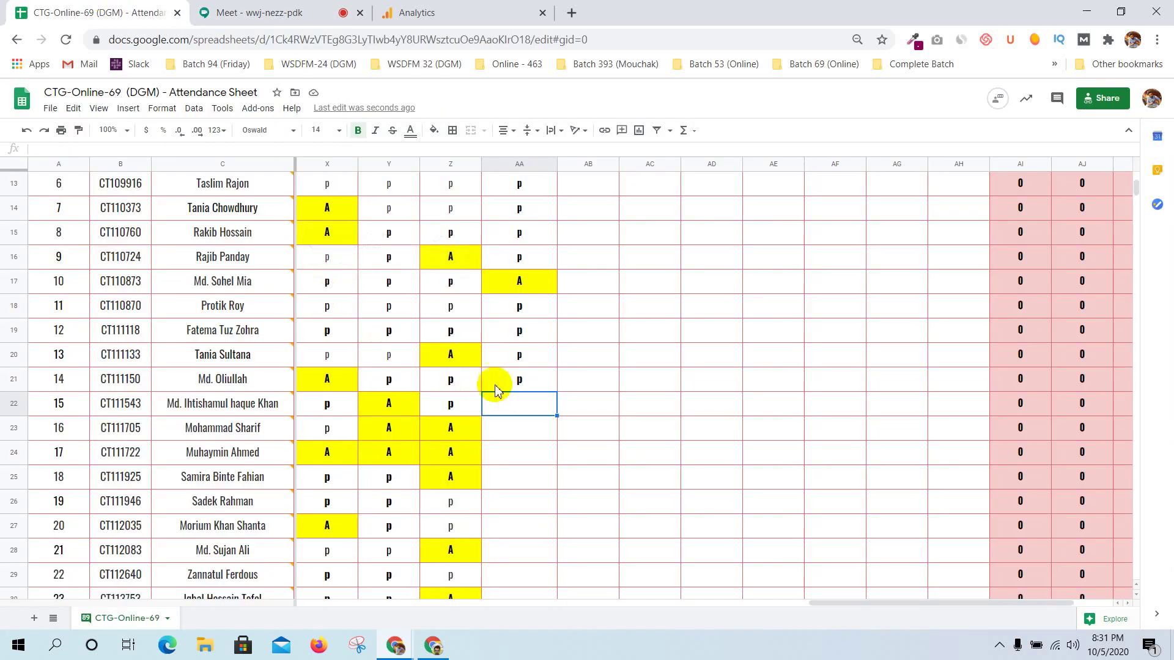
{"action": "left_click", "coordinate": [431, 361]}
{"action": "key", "text": "ctrl+c"}
{"action": "left_click", "coordinate": [520, 356]}
{"action": "key", "text": "ctrl+v"}
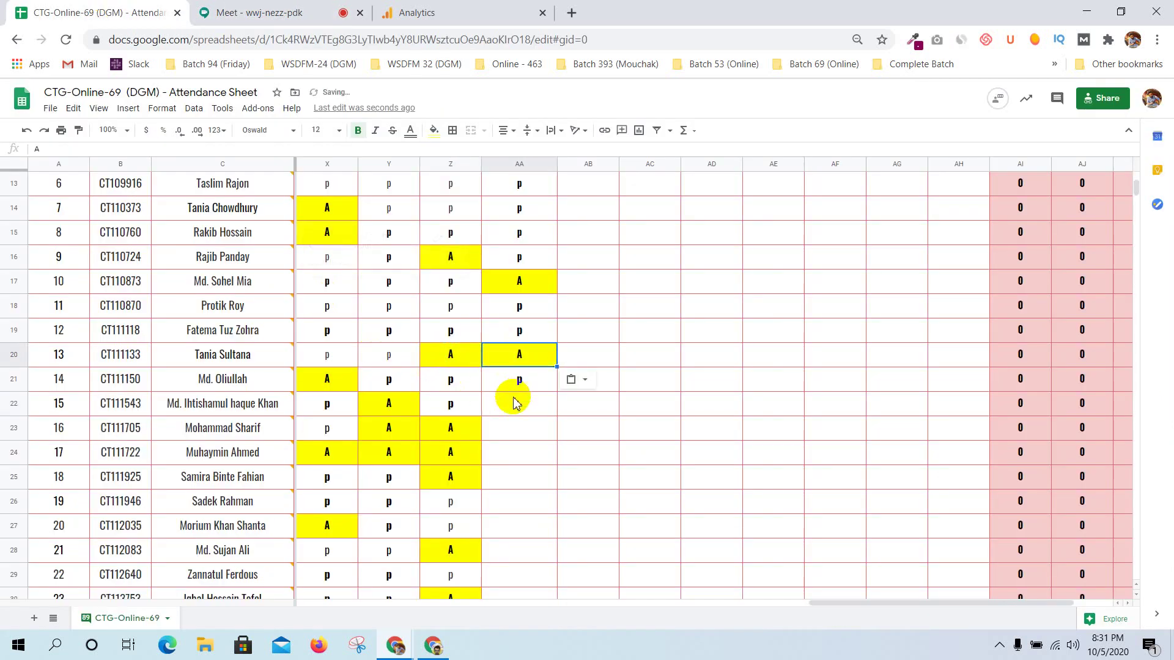
Look for student 15 in the Meet participant list, and paste the yellow "A" cell into their 1Oct,2020 entry
{"action": "left_click", "coordinate": [517, 407]}
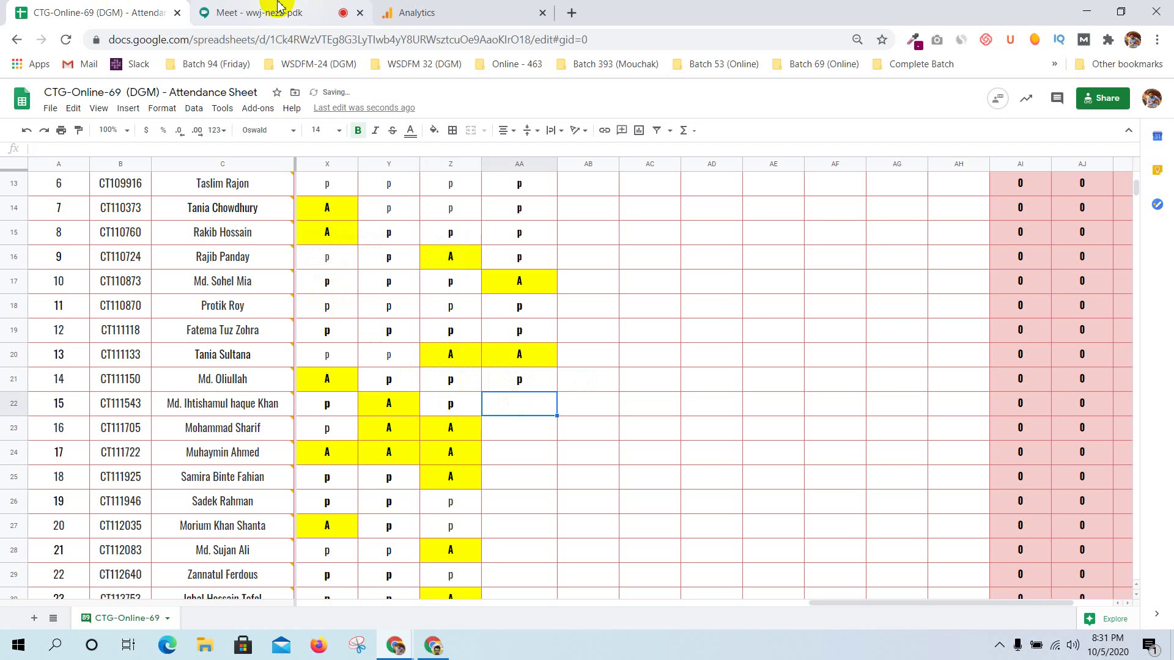
{"action": "left_click", "coordinate": [245, 12]}
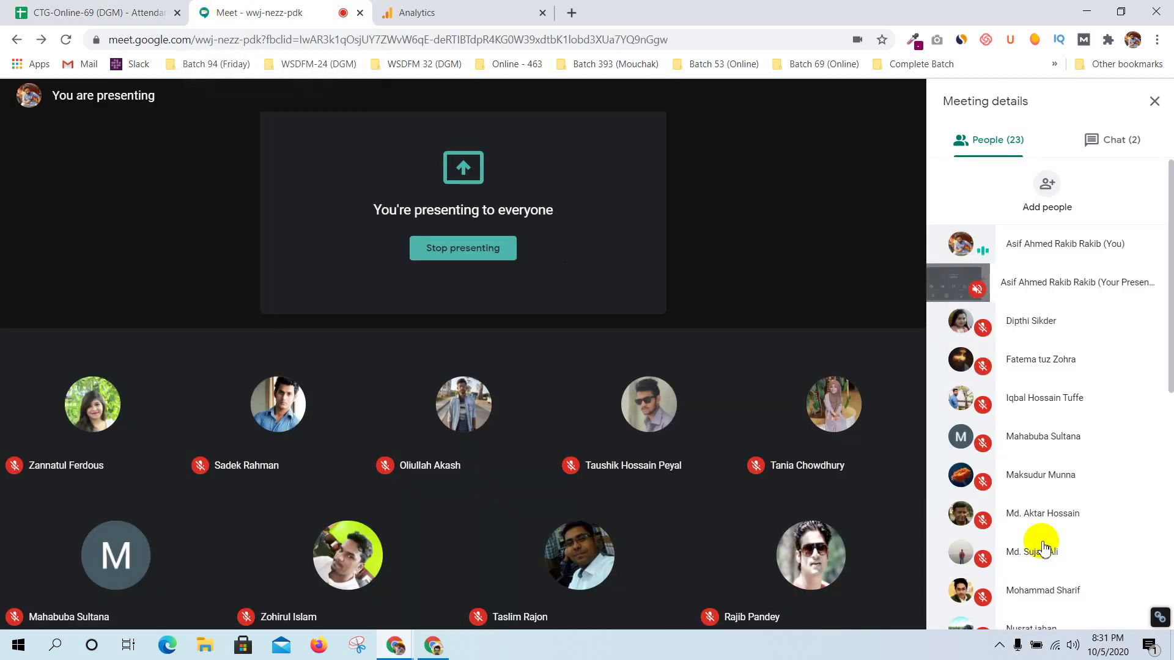
{"action": "scroll", "coordinate": [1088, 495], "scroll_direction": "down", "scroll_amount": 4}
{"action": "left_click_drag", "start_coordinate": [1169, 412], "coordinate": [3, 214]}
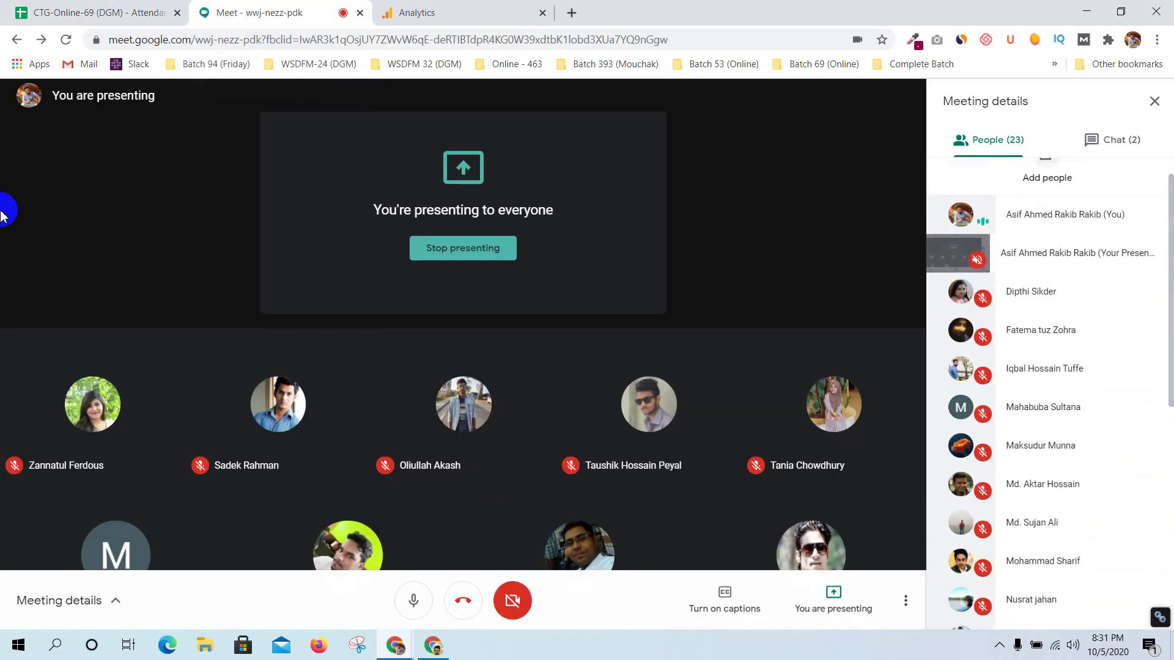
{"action": "left_click", "coordinate": [12, 7]}
{"action": "key", "text": "ctrl+v"}
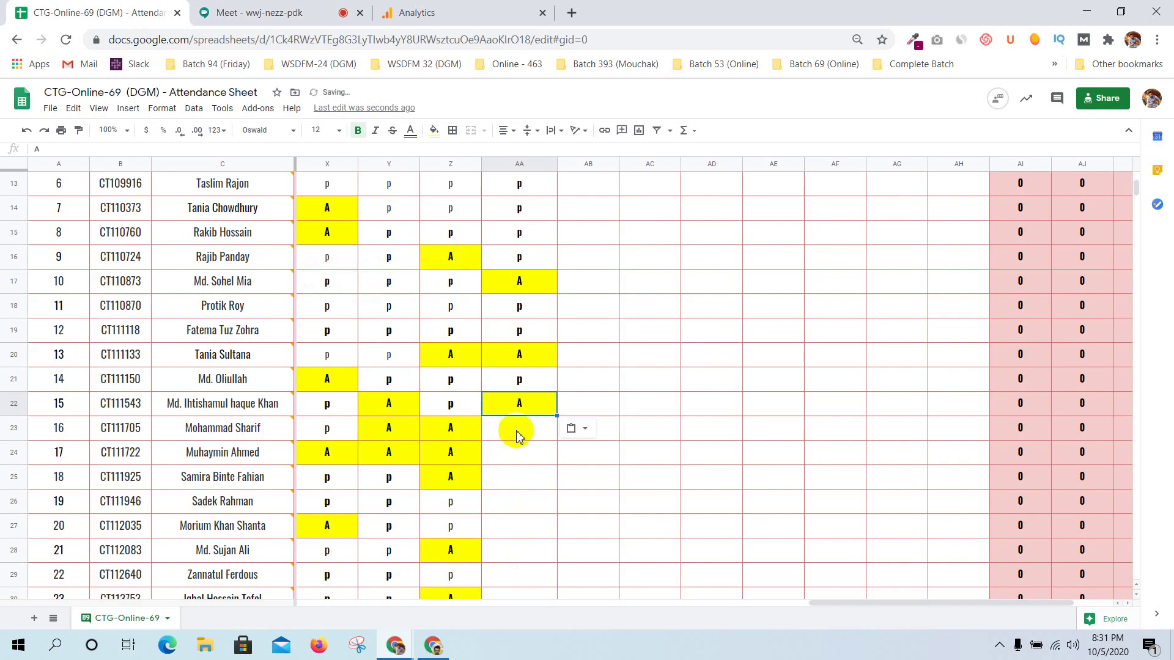
Check the Meet call for student 16's response and mark them "p" under 1Oct,2020
{"action": "left_click", "coordinate": [517, 435]}
{"action": "left_click", "coordinate": [278, 13]}
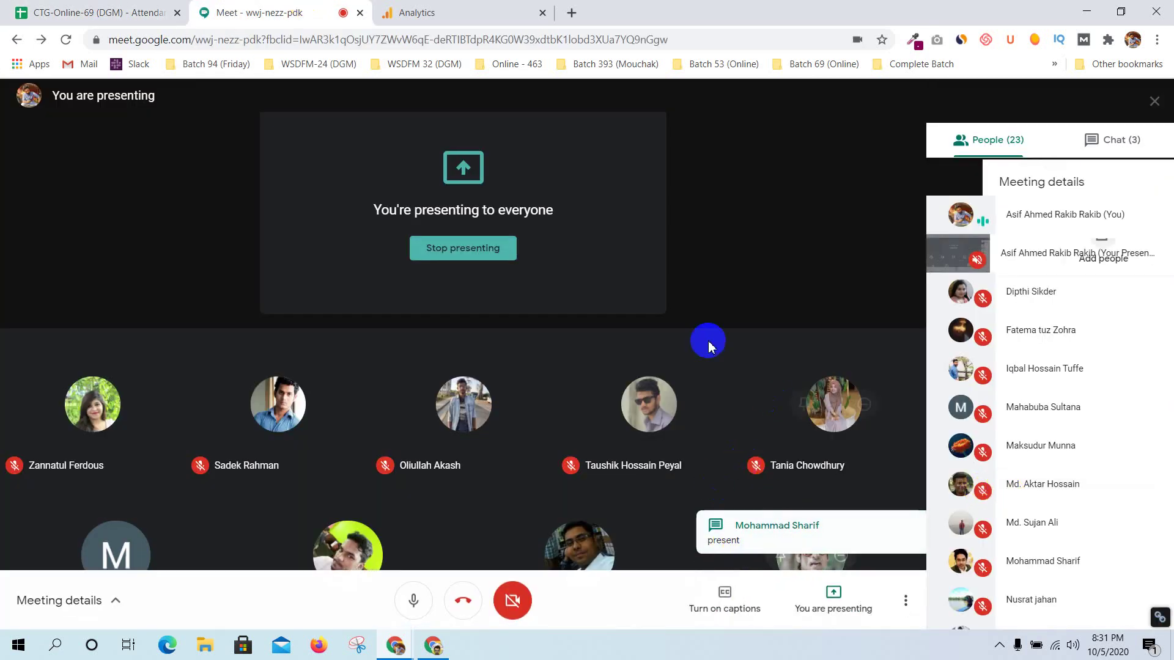
{"action": "left_click", "coordinate": [109, 9]}
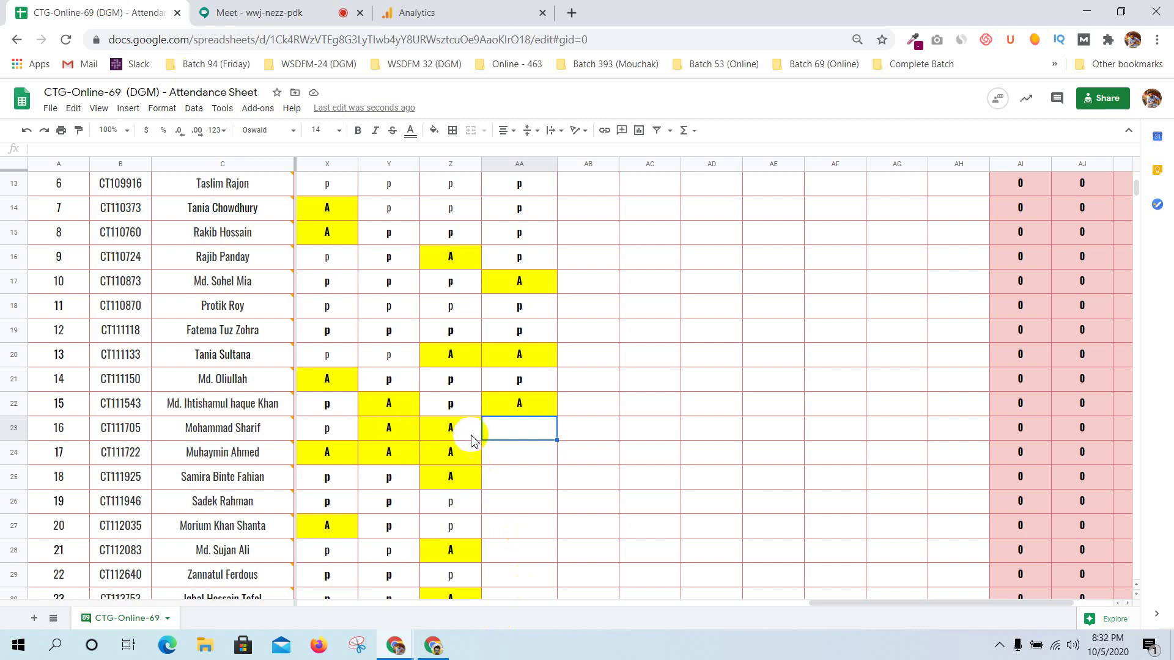
{"action": "key", "text": "Return"}
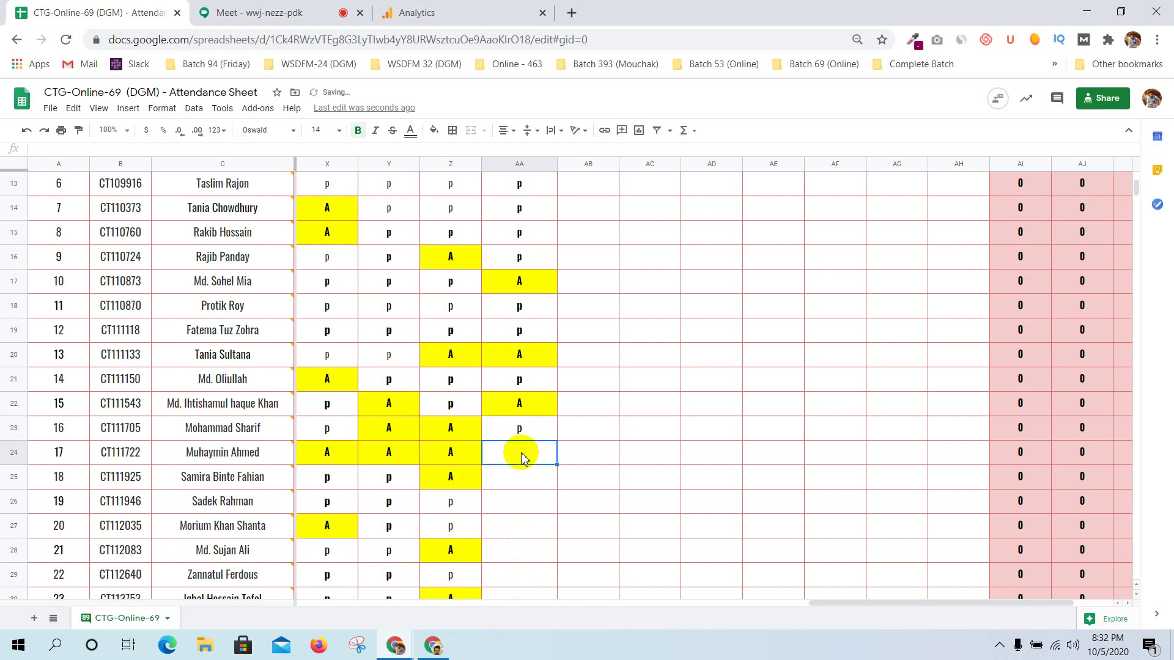
Check the Meet chat for student 17's response, and paste the yellow "A" cell into their 1Oct,2020 entry
{"action": "left_click", "coordinate": [278, 12]}
{"action": "left_click", "coordinate": [1121, 144]}
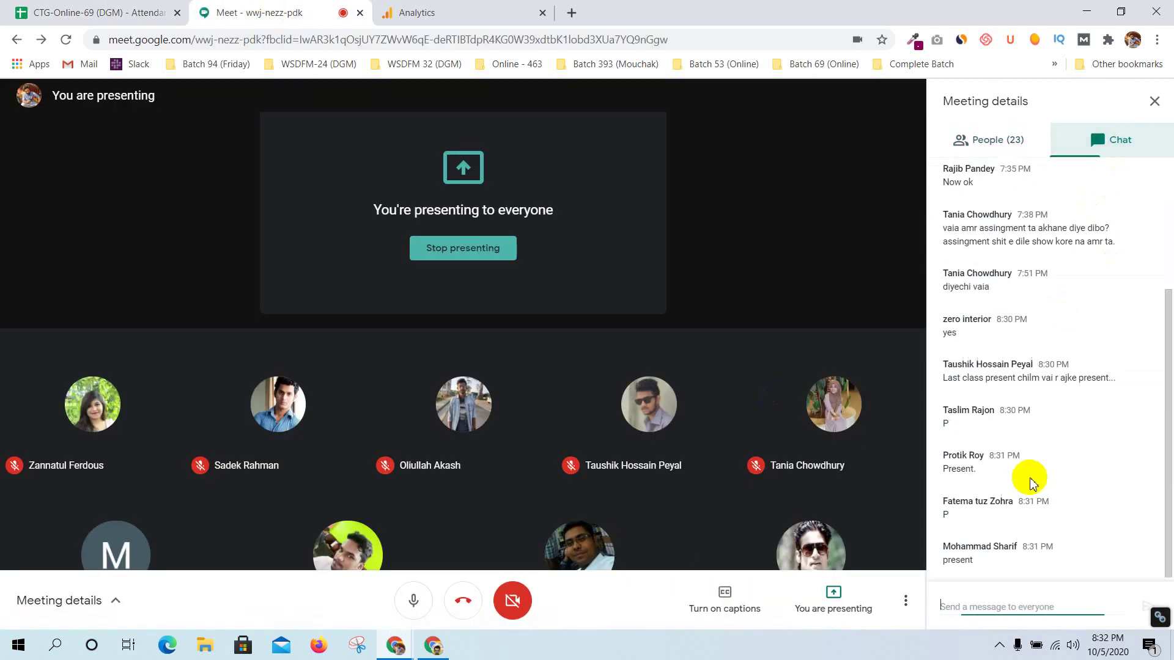
{"action": "left_click", "coordinate": [149, 10]}
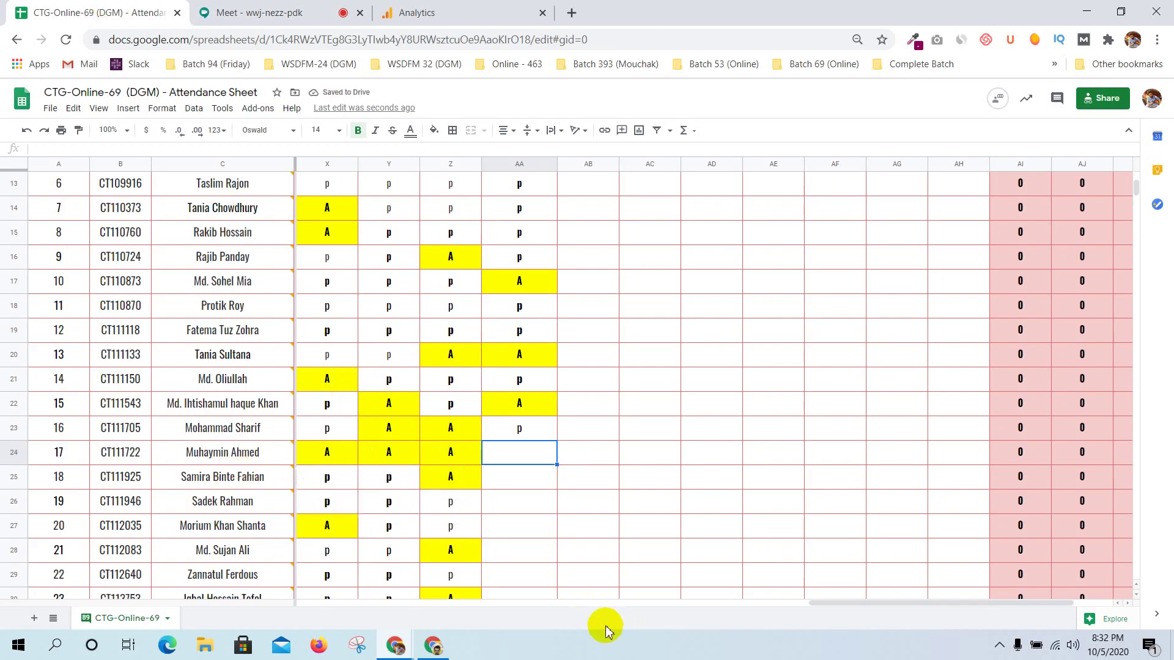
{"action": "mouse_move", "coordinate": [852, 608]}
{"action": "left_mouse_down"}
{"action": "mouse_move", "coordinate": [824, 606]}
{"action": "mouse_move", "coordinate": [860, 604]}
{"action": "left_mouse_up"}
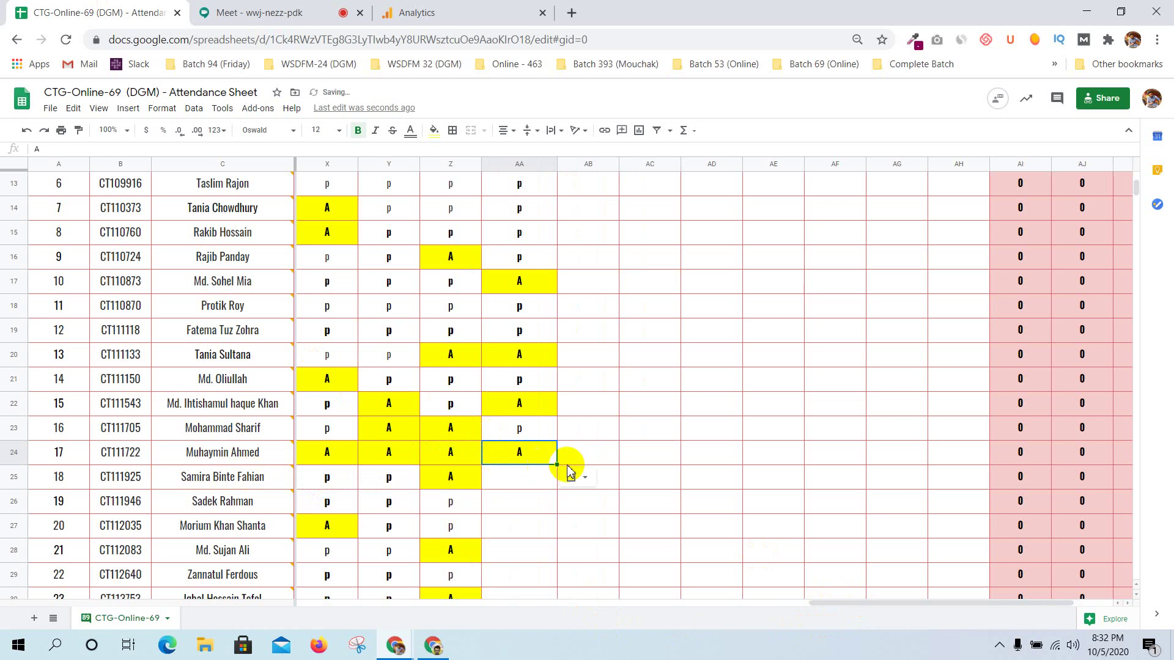
Look for student 18 in the Meet participant list, and paste the yellow "A" cell into their 1Oct,2020 entry
{"action": "left_click", "coordinate": [564, 471]}
{"action": "left_click", "coordinate": [279, 12]}
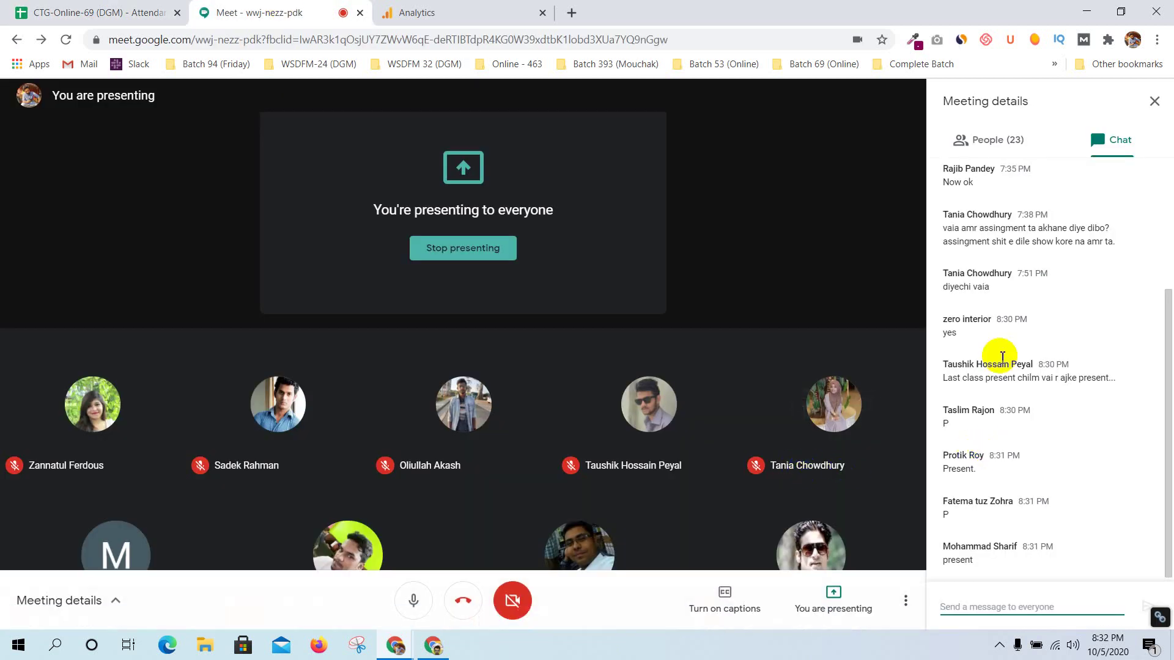
{"action": "left_click", "coordinate": [998, 139]}
{"action": "left_click_drag", "start_coordinate": [1169, 400], "coordinate": [1169, 428]}
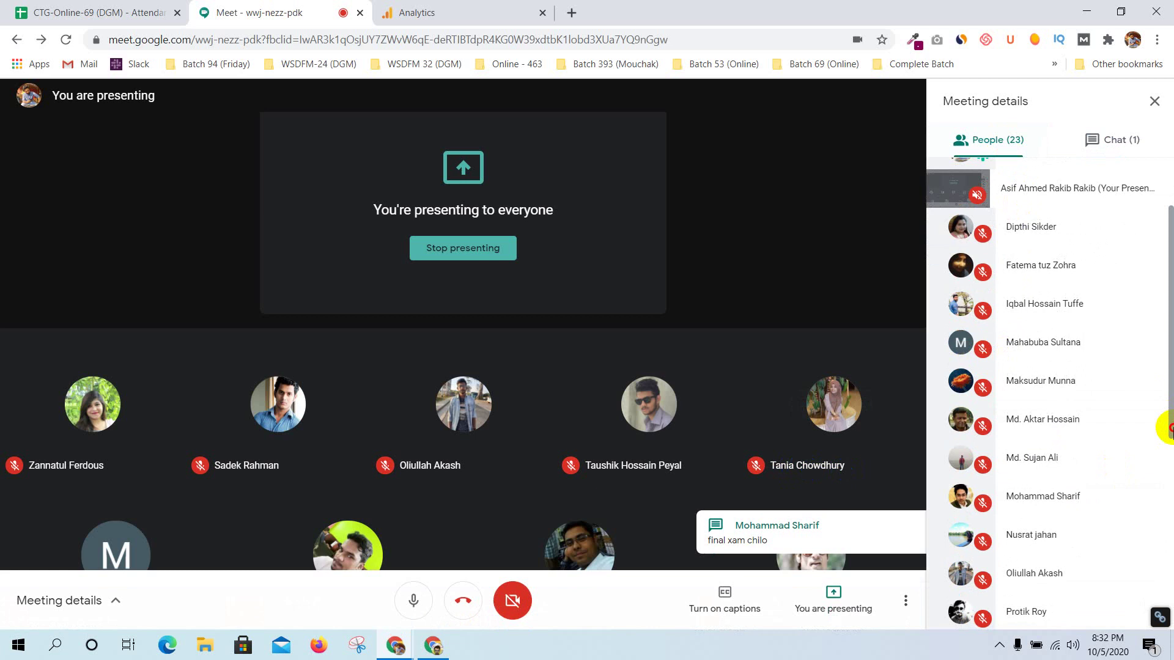
{"action": "scroll", "coordinate": [1163, 414], "scroll_direction": "up", "scroll_amount": 3}
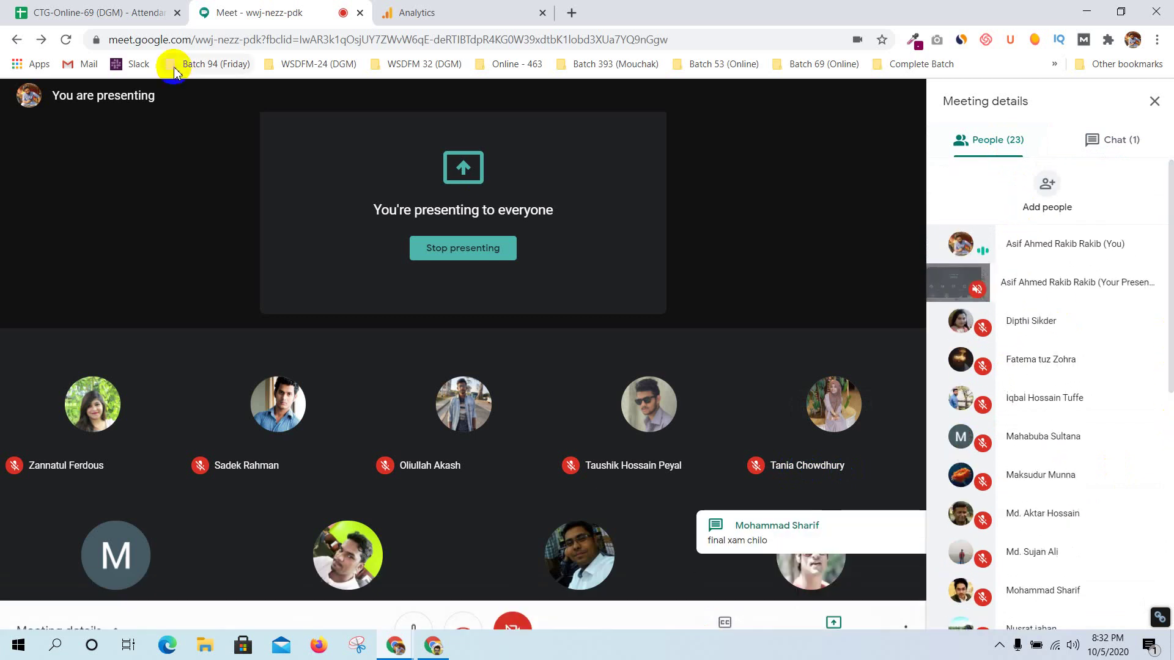
{"action": "left_click", "coordinate": [106, 7]}
{"action": "left_click", "coordinate": [523, 483]}
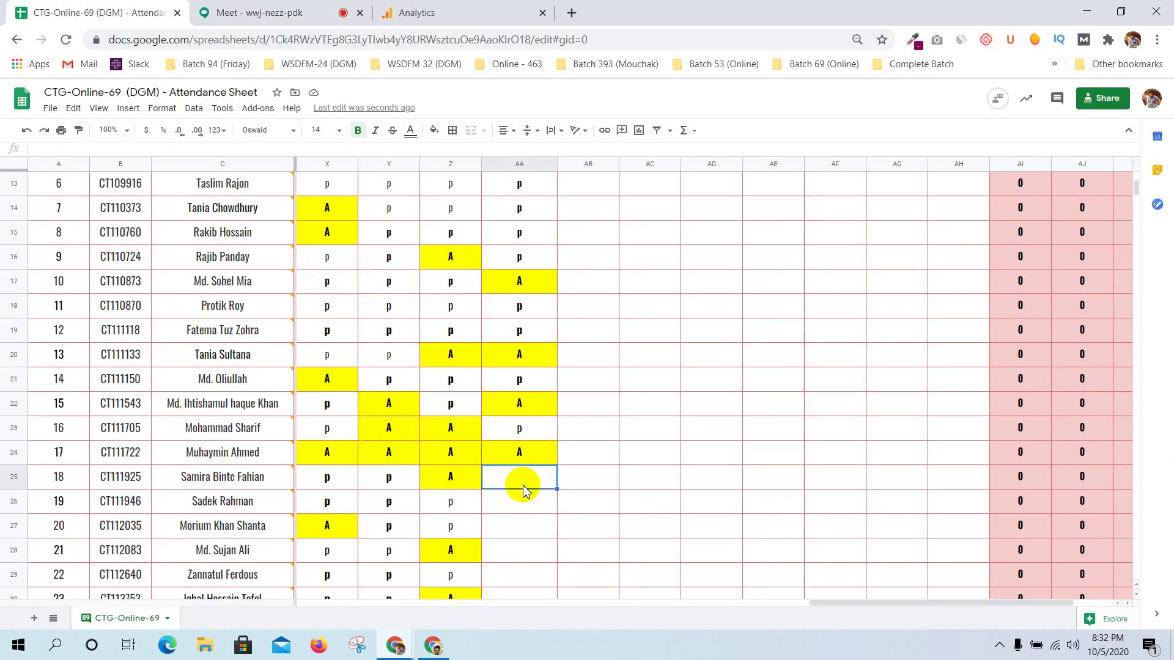
{"action": "left_click", "coordinate": [260, 11]}
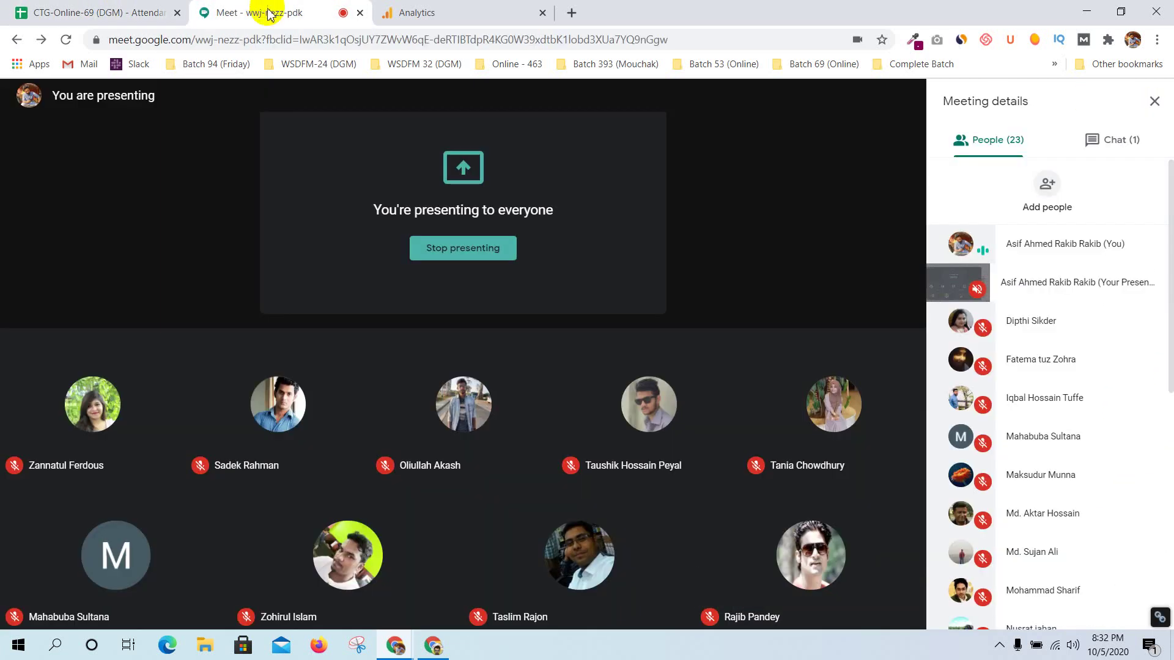
{"action": "left_click_drag", "start_coordinate": [1170, 302], "coordinate": [1169, 531]}
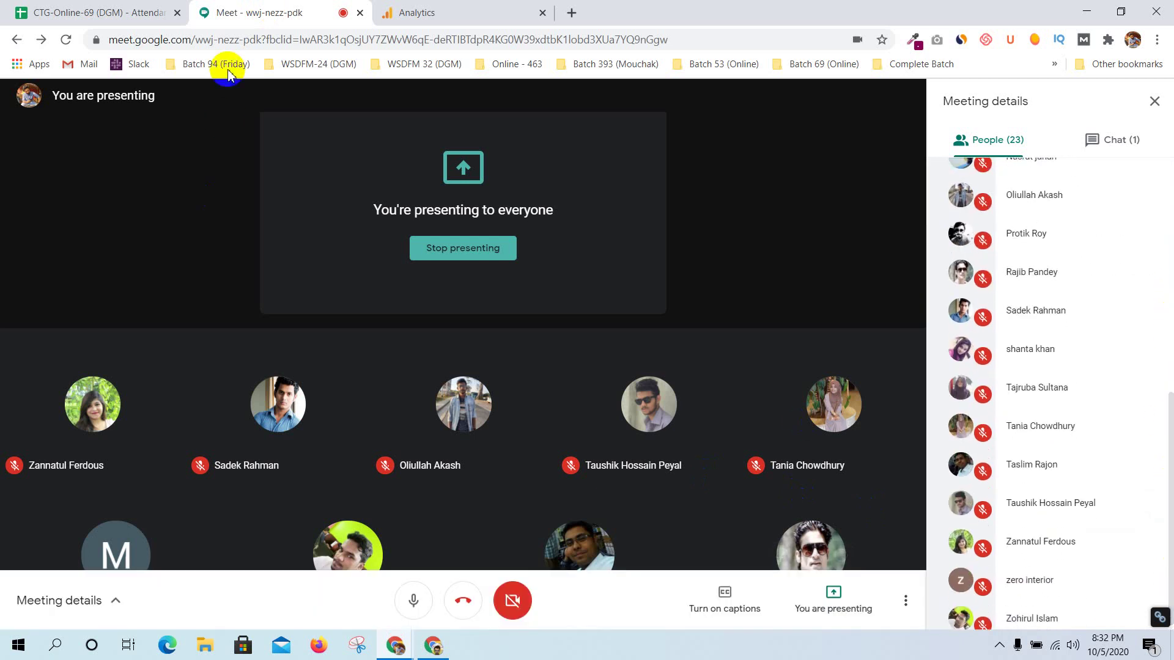
{"action": "left_click", "coordinate": [101, 12]}
{"action": "left_click", "coordinate": [521, 486]}
{"action": "type", "text": "A"}
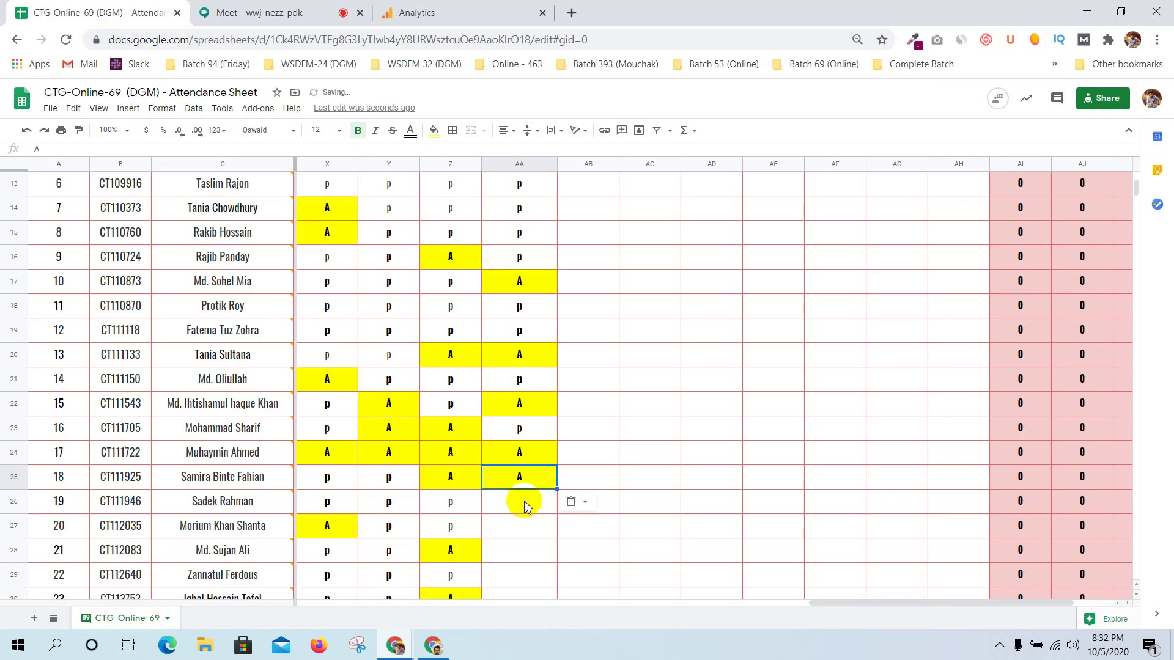
Mark student 19 "p" under 1Oct,2020, and check the Meet participants for student 20 before marking them "p" too
{"action": "key", "text": "Return"}
{"action": "scroll", "coordinate": [642, 422], "scroll_direction": "down", "scroll_amount": 1}
{"action": "type", "text": "p"}
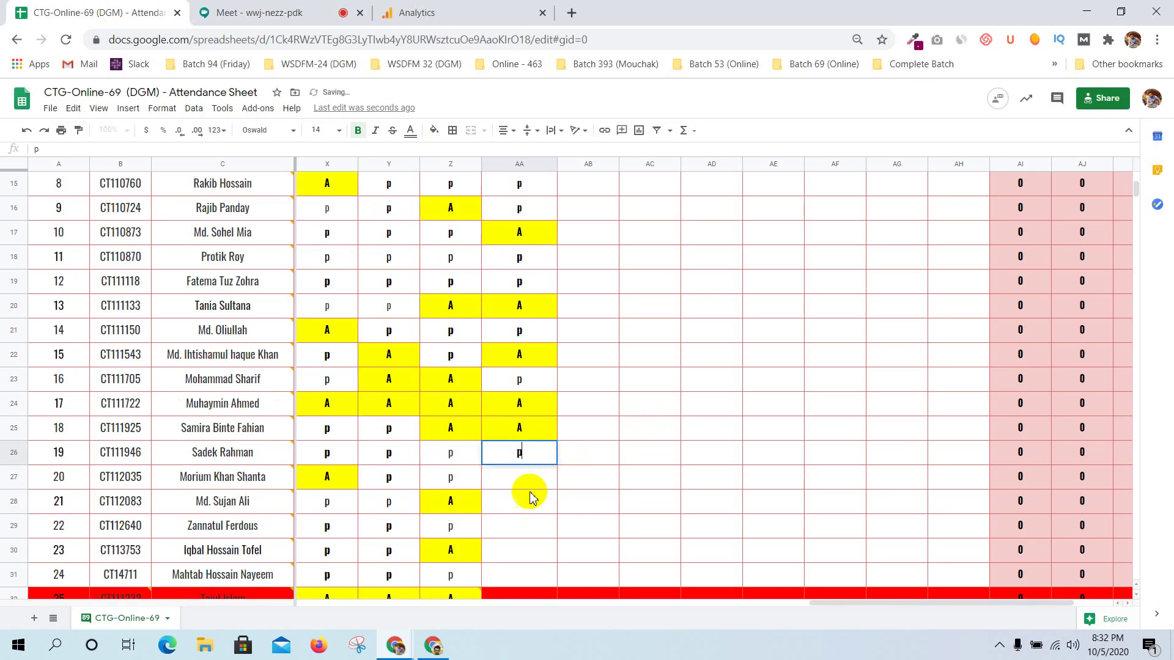
{"action": "left_click", "coordinate": [524, 481]}
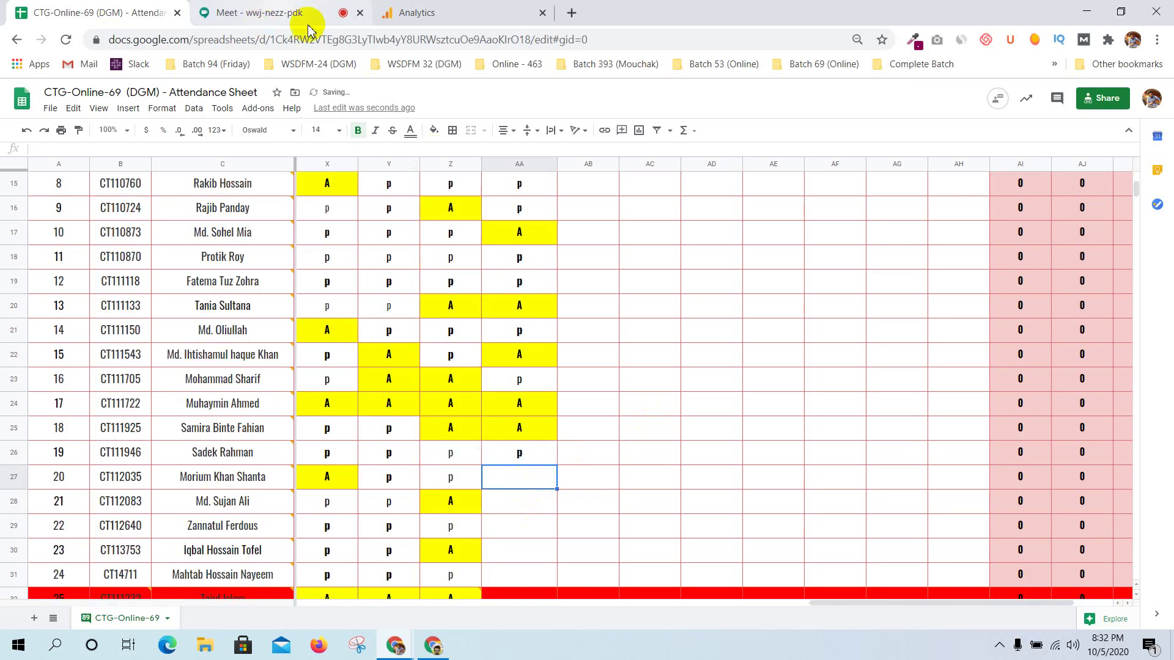
{"action": "left_click", "coordinate": [294, 13]}
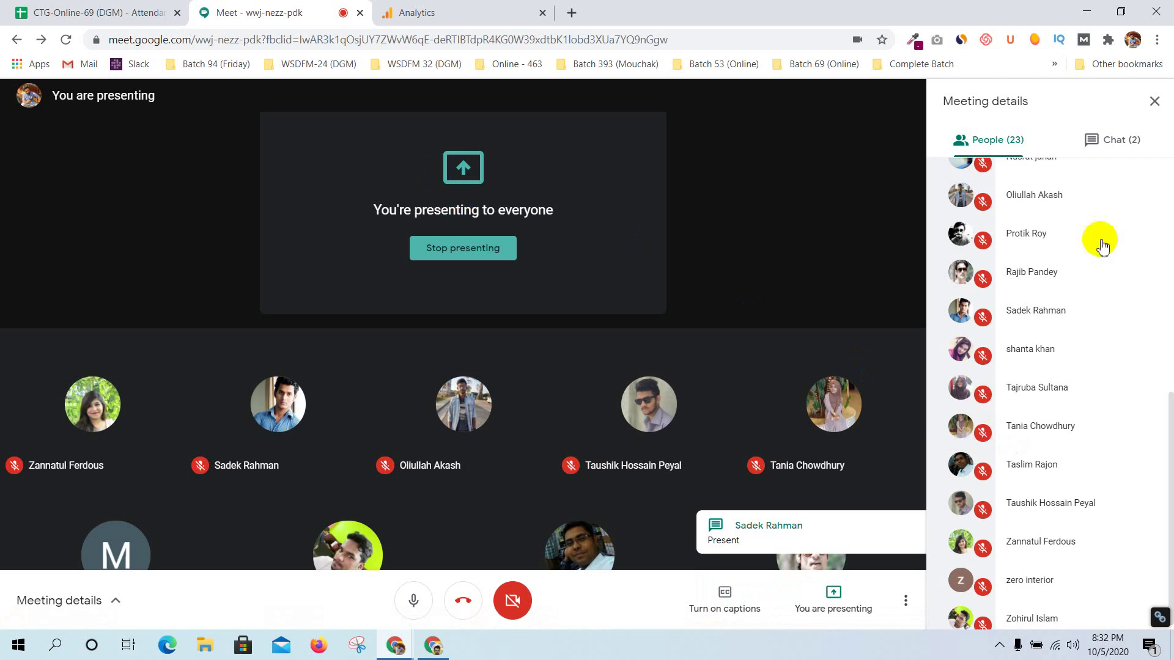
{"action": "left_click", "coordinate": [95, 8]}
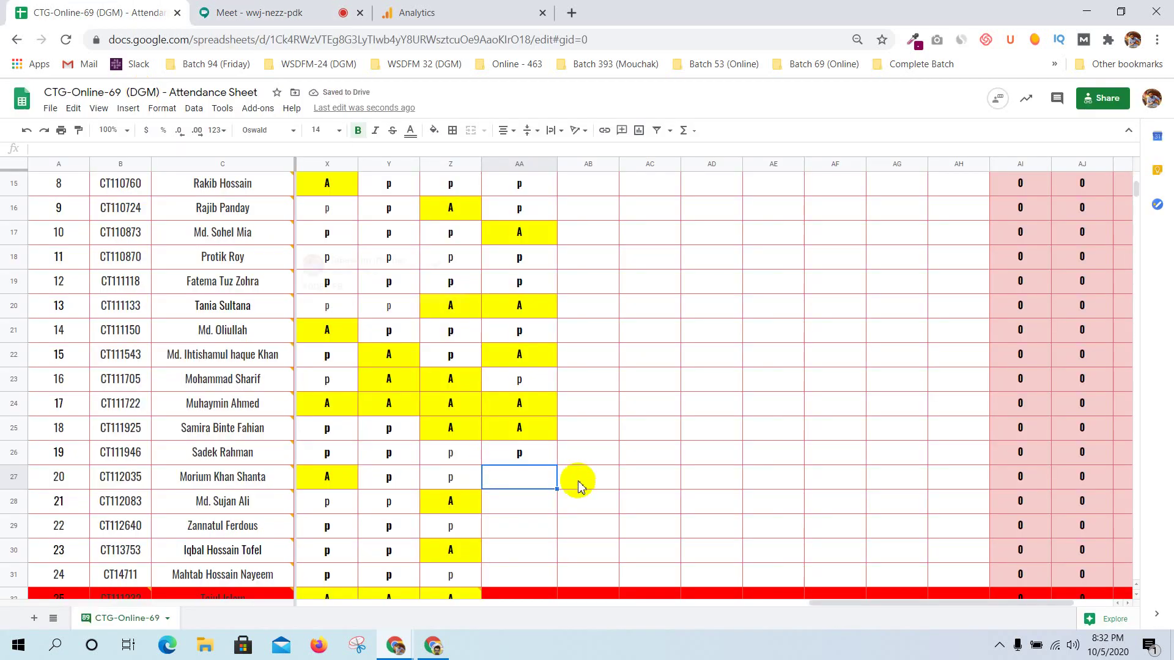
{"action": "type", "text": "p"}
{"action": "key", "text": "Return"}
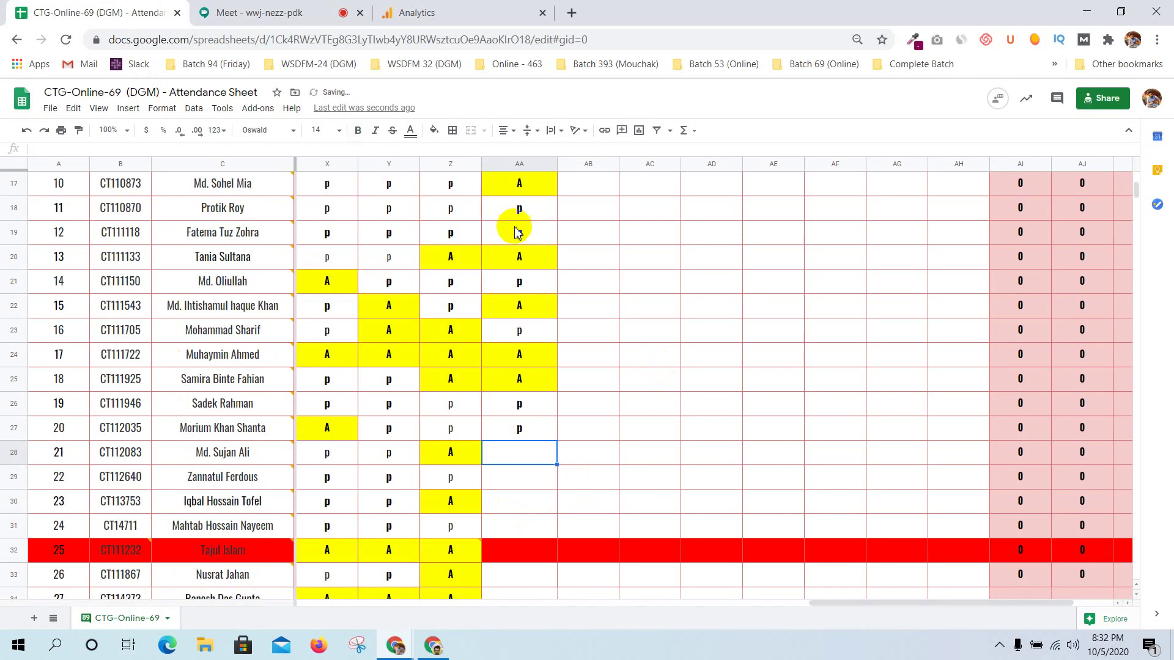
Check the Meet call for student 21 and mark them "p" under 1Oct,2020
{"action": "scroll", "coordinate": [734, 419], "scroll_direction": "down", "scroll_amount": 1}
{"action": "scroll", "coordinate": [734, 419], "scroll_direction": "down", "scroll_amount": 3}
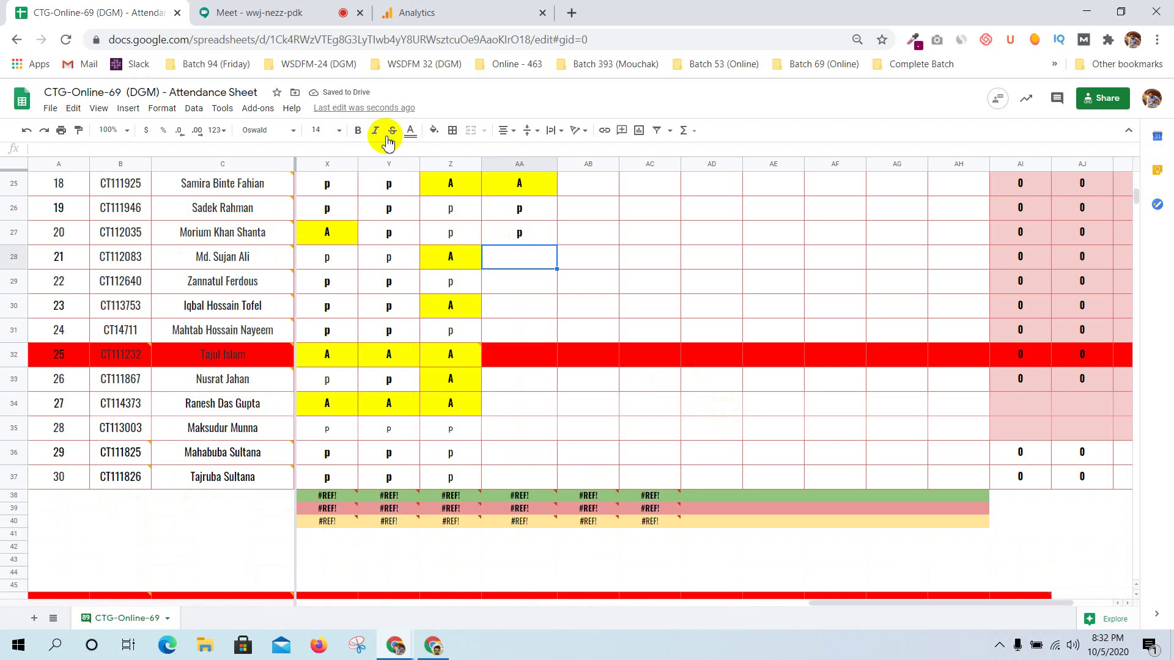
{"action": "left_click", "coordinate": [294, 8]}
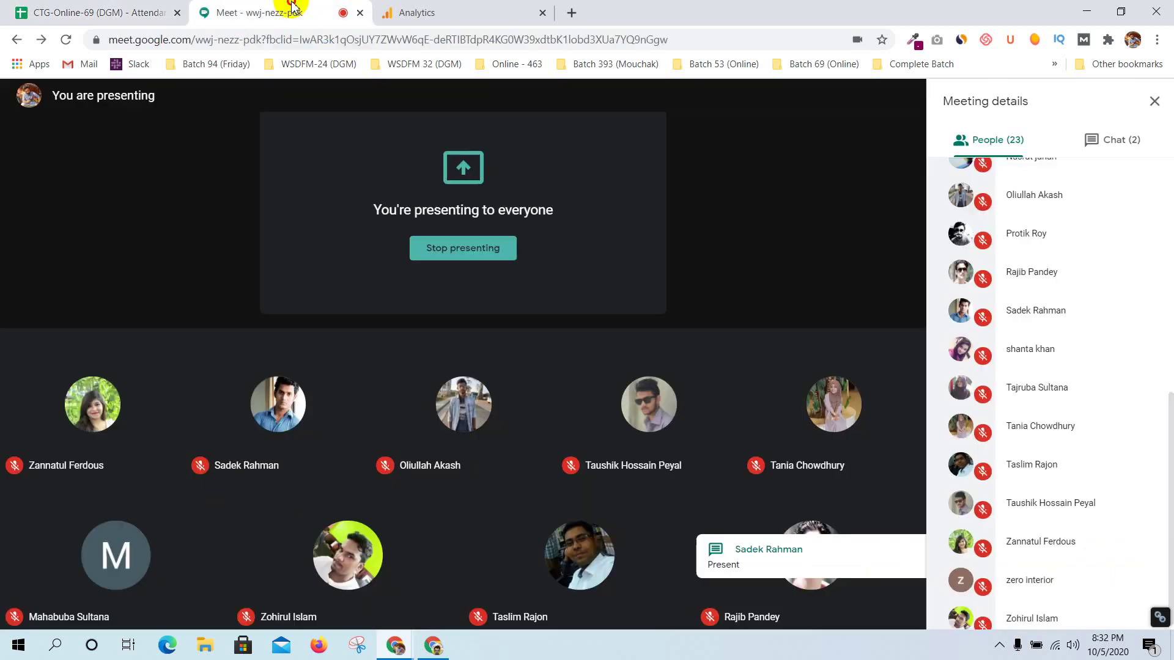
{"action": "left_click", "coordinate": [114, 9]}
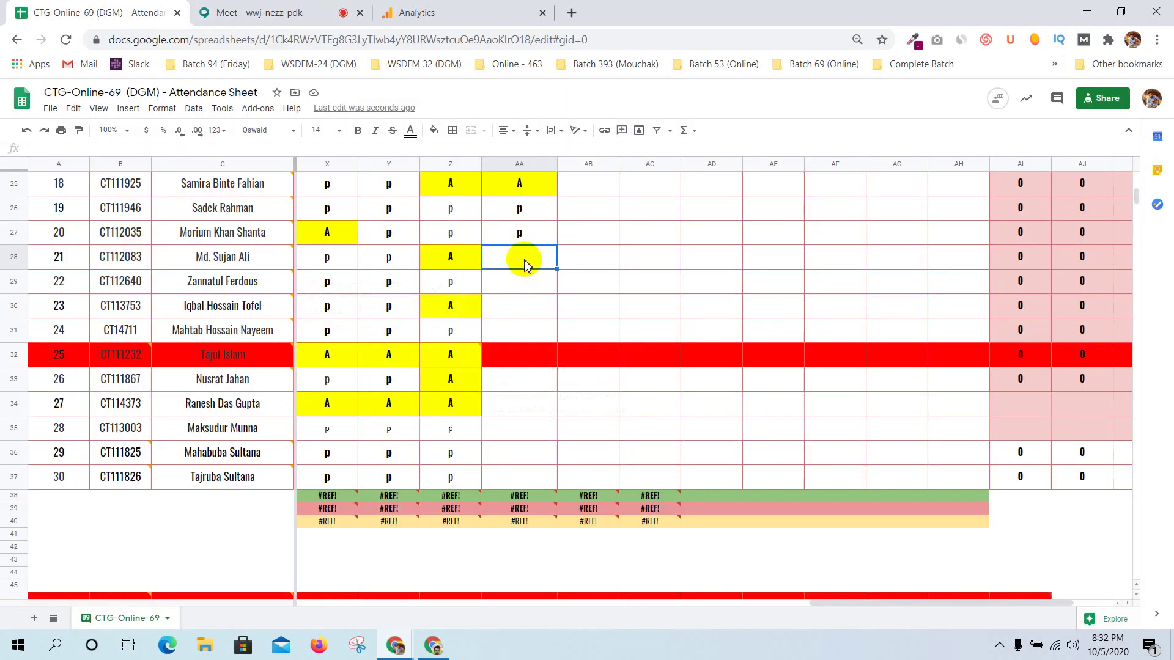
{"action": "type", "text": "p"}
Fill student 20's 28Sep,2020 "p" down over student 21's entry, and mark student 22 "p" under 1Oct,2020
{"action": "left_click", "coordinate": [428, 233]}
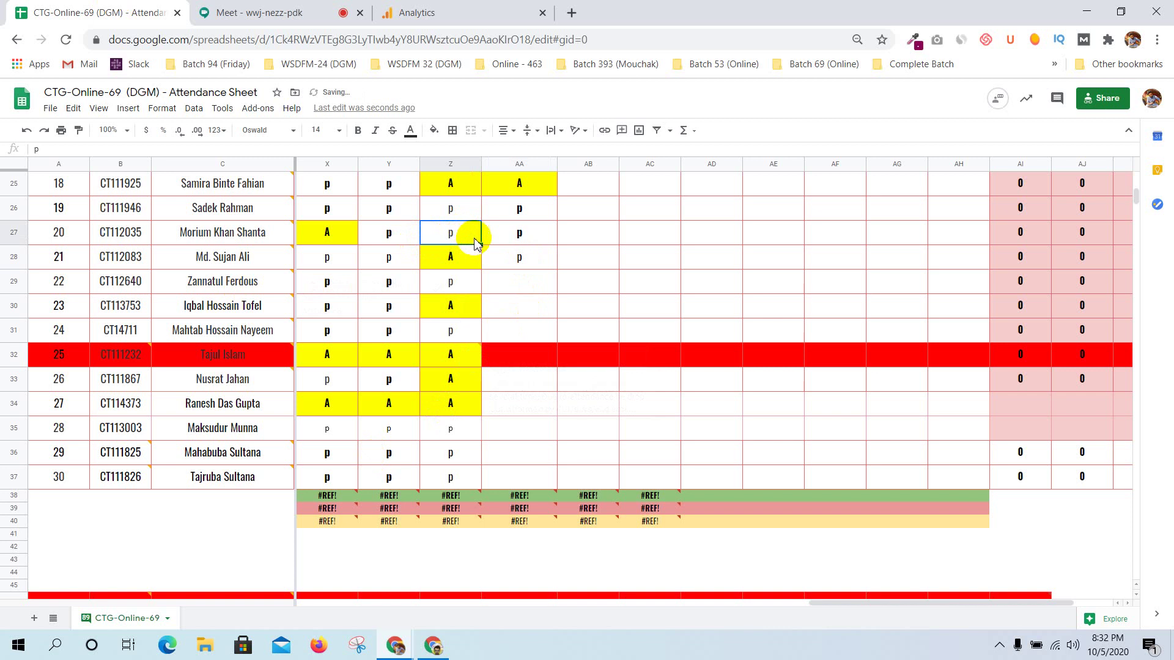
{"action": "left_click", "coordinate": [480, 260]}
{"action": "type", "text": "p"}
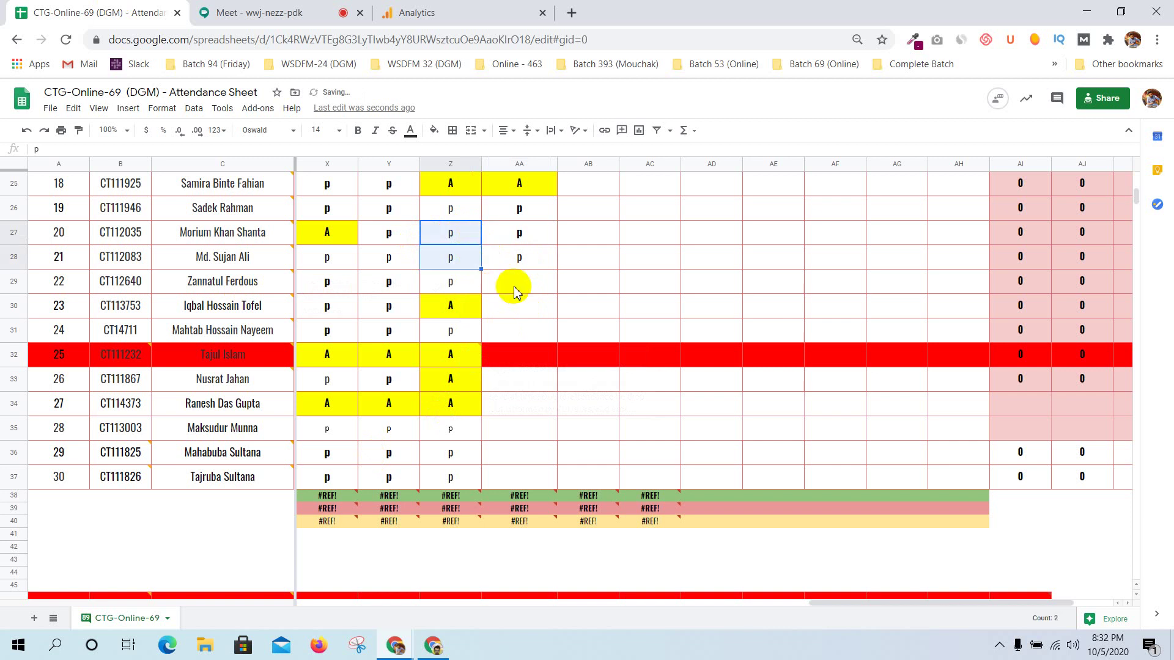
{"action": "left_click", "coordinate": [514, 286]}
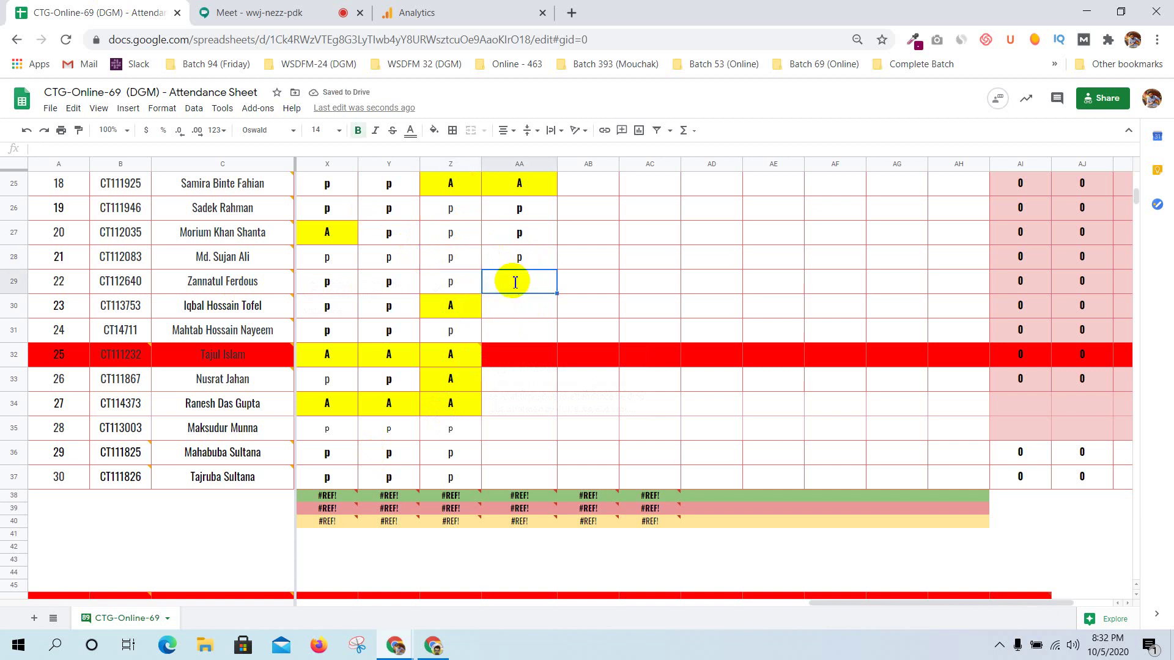
{"action": "type", "text": "p"}
Check Meet for student 23's response, mark them "p" under 1Oct,2020, and fill student 22's 28Sep,2020 "p" down over their entry
{"action": "left_click", "coordinate": [517, 315]}
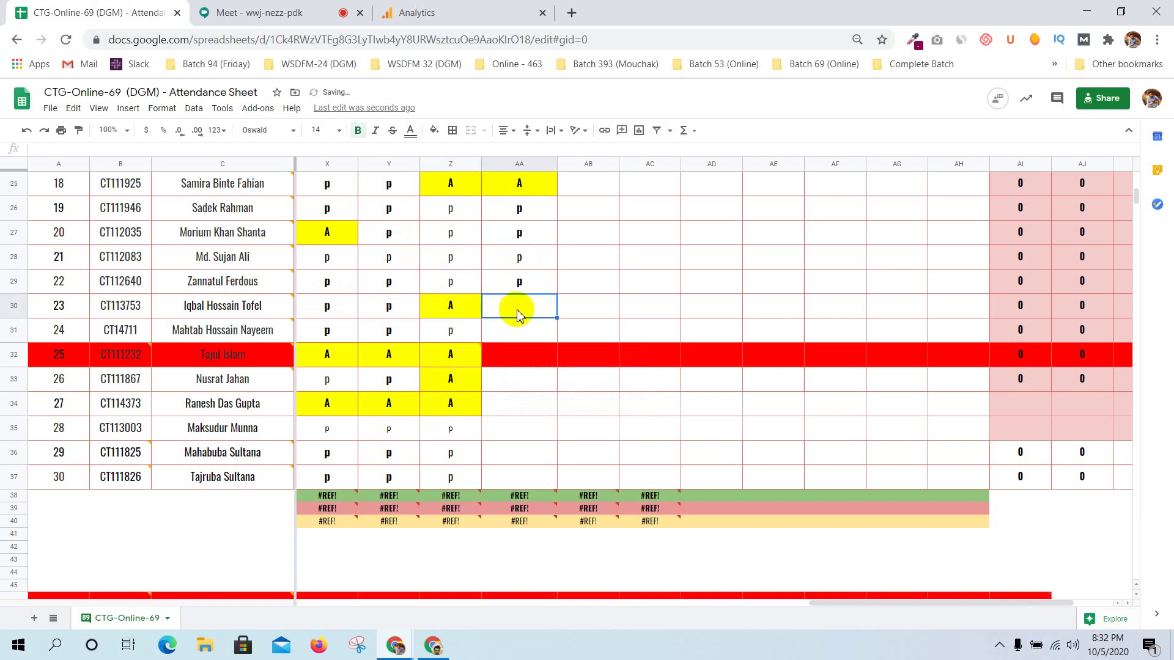
{"action": "left_click", "coordinate": [262, 11]}
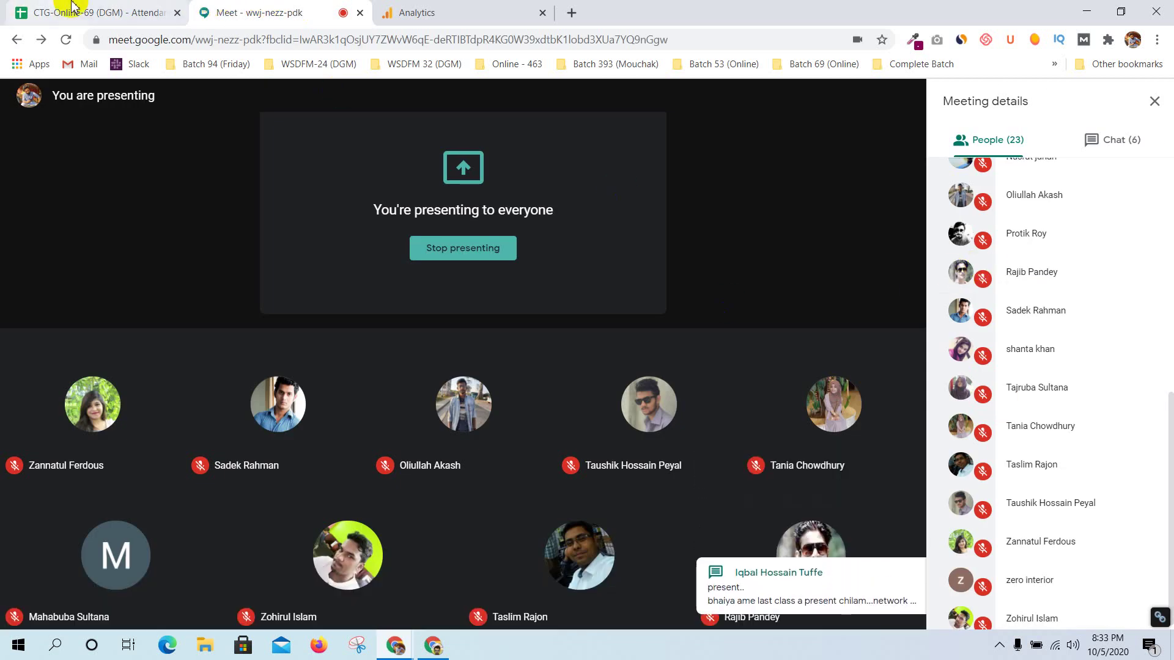
{"action": "left_click", "coordinate": [72, 6]}
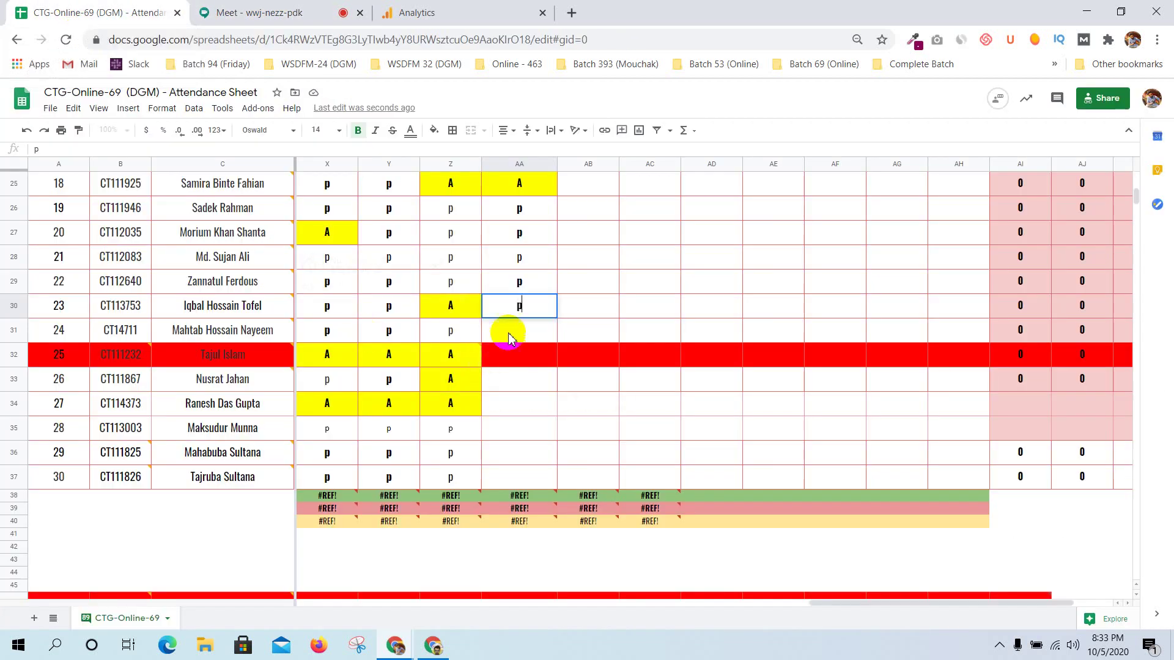
{"action": "left_click", "coordinate": [466, 283]}
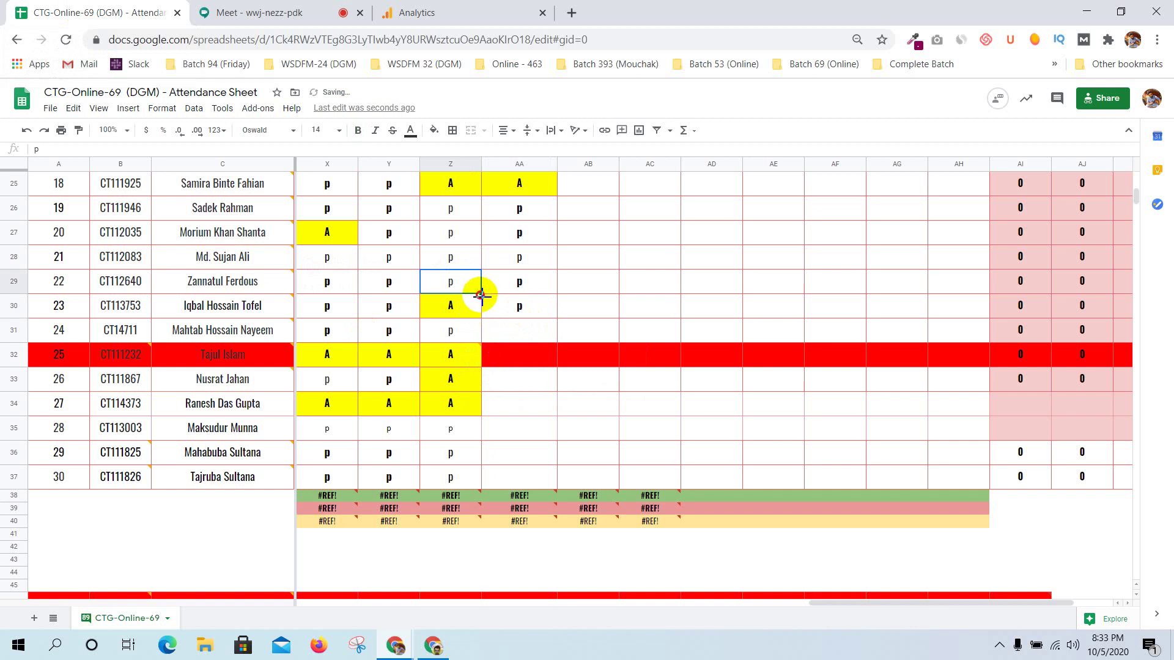
{"action": "left_click_drag", "start_coordinate": [481, 296], "coordinate": [487, 317]}
Look for student 24 in the Meet participant list, and paste the yellow "A" cell into their 1Oct,2020 entry
{"action": "left_click", "coordinate": [523, 329]}
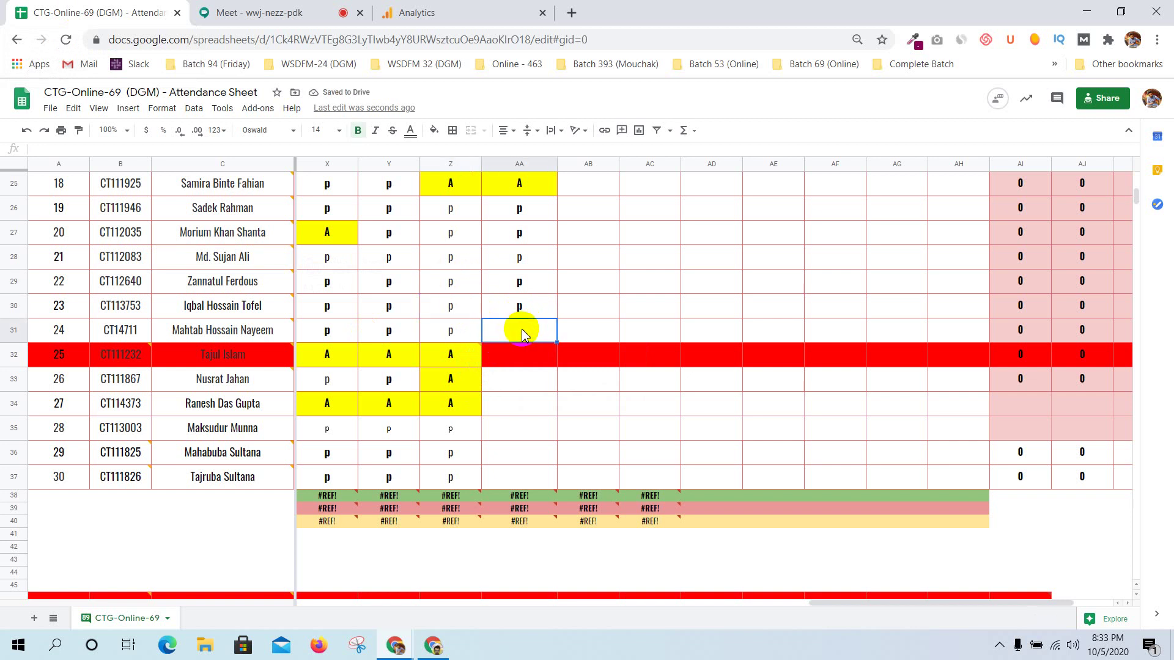
{"action": "left_click", "coordinate": [250, 12]}
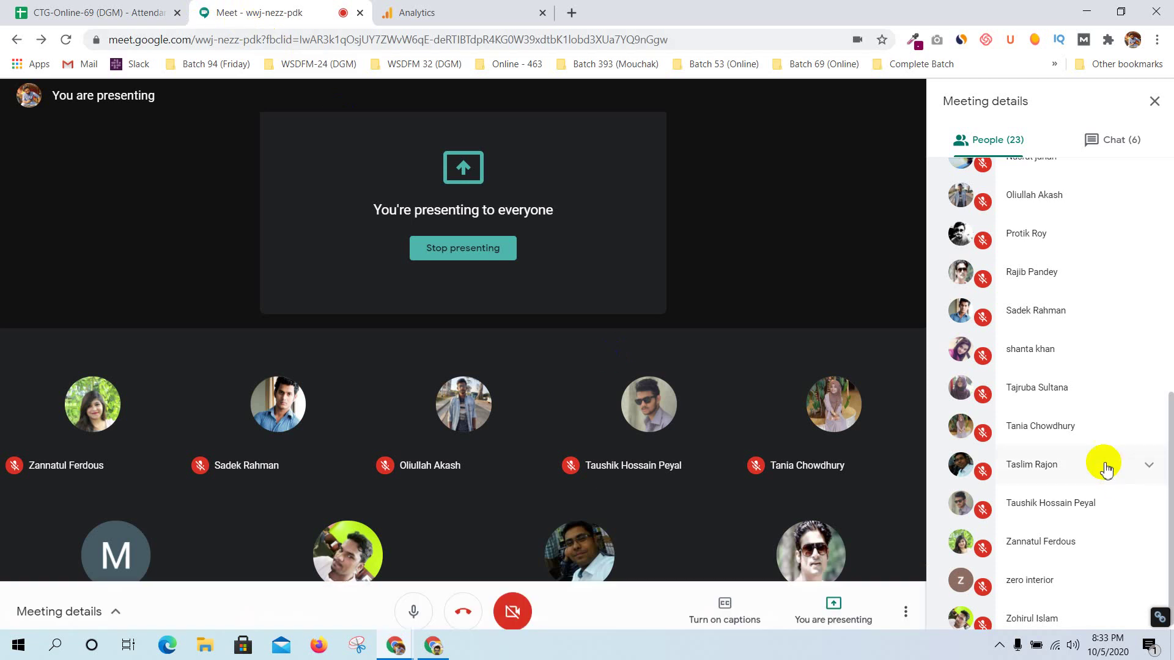
{"action": "left_click", "coordinate": [99, 9]}
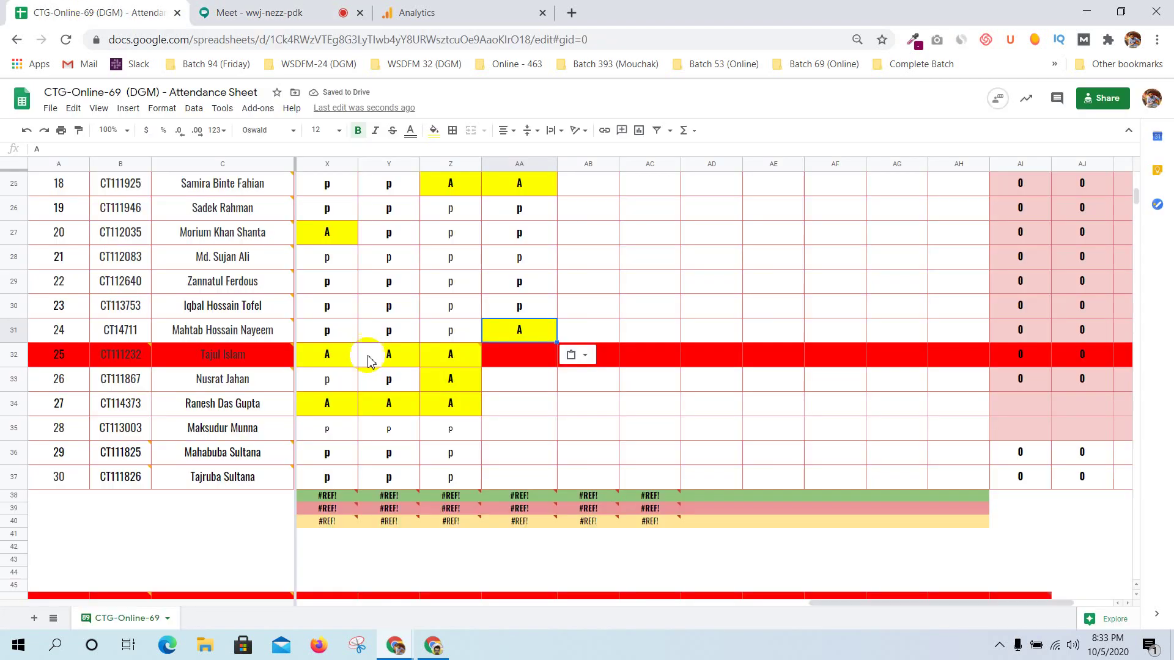
Check the Meet call for student 25, and paste the yellow "A" cell into their 1Oct,2020 entry
{"action": "left_click", "coordinate": [511, 361]}
{"action": "left_click", "coordinate": [275, 8]}
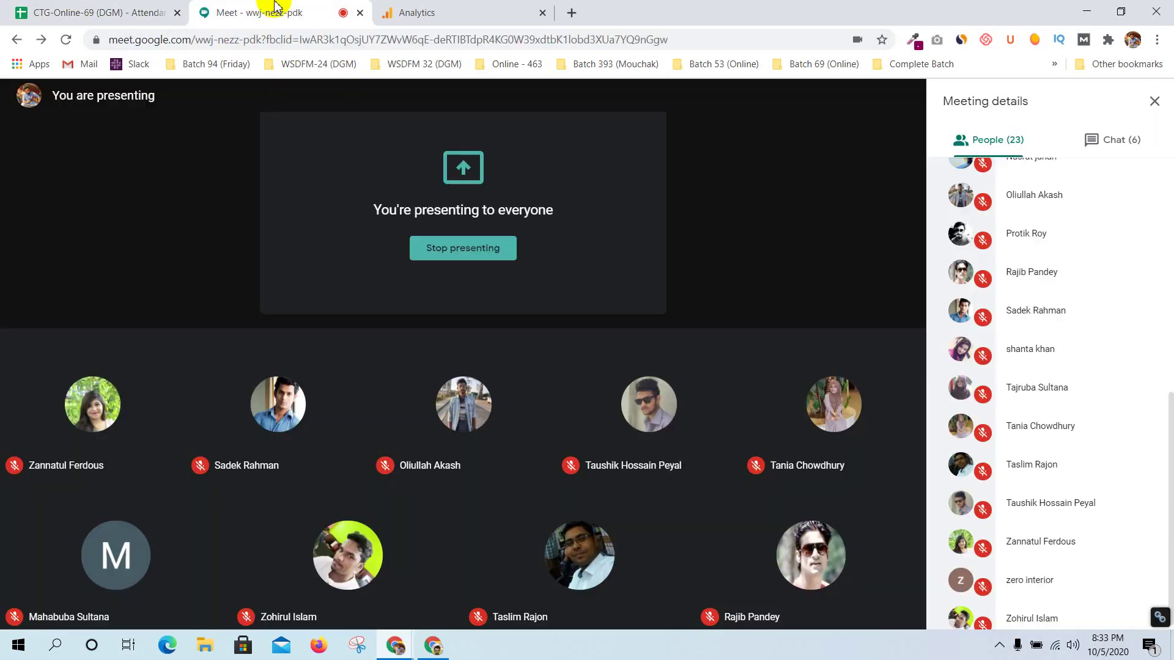
{"action": "left_click", "coordinate": [123, 12]}
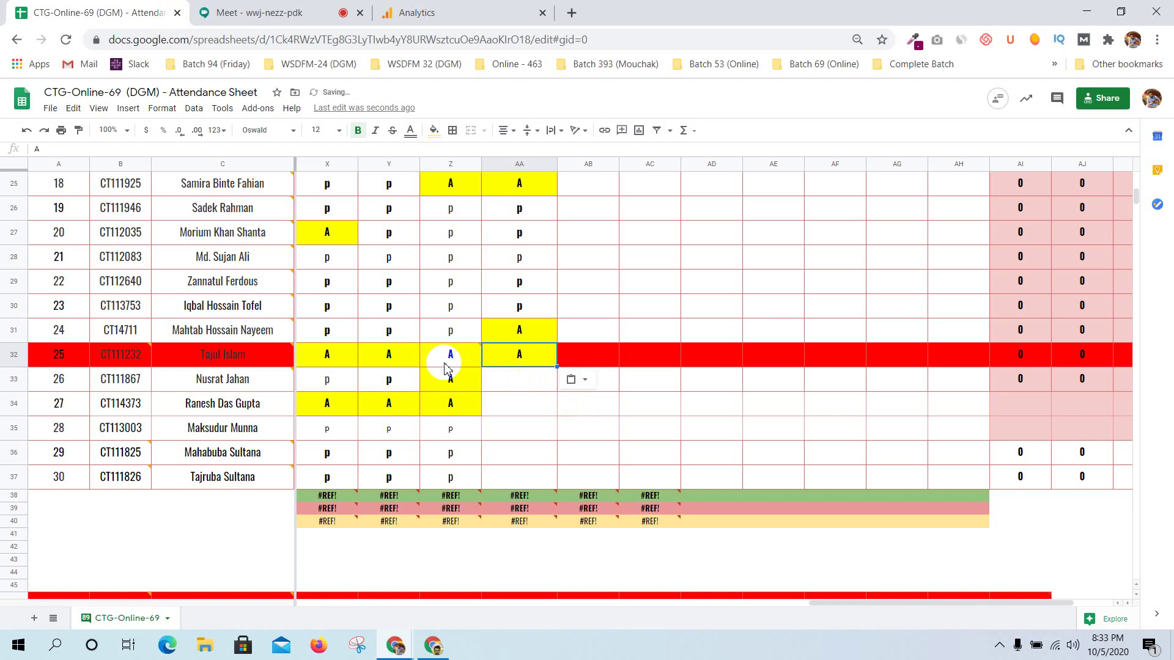
{"action": "left_click", "coordinate": [733, 354]}
Check Meet for student 26's response, mark them "p" under 1Oct,2020, and fill their 24Sep,2020 "p" across over the 28Sep,2020 entry
{"action": "left_click", "coordinate": [519, 379]}
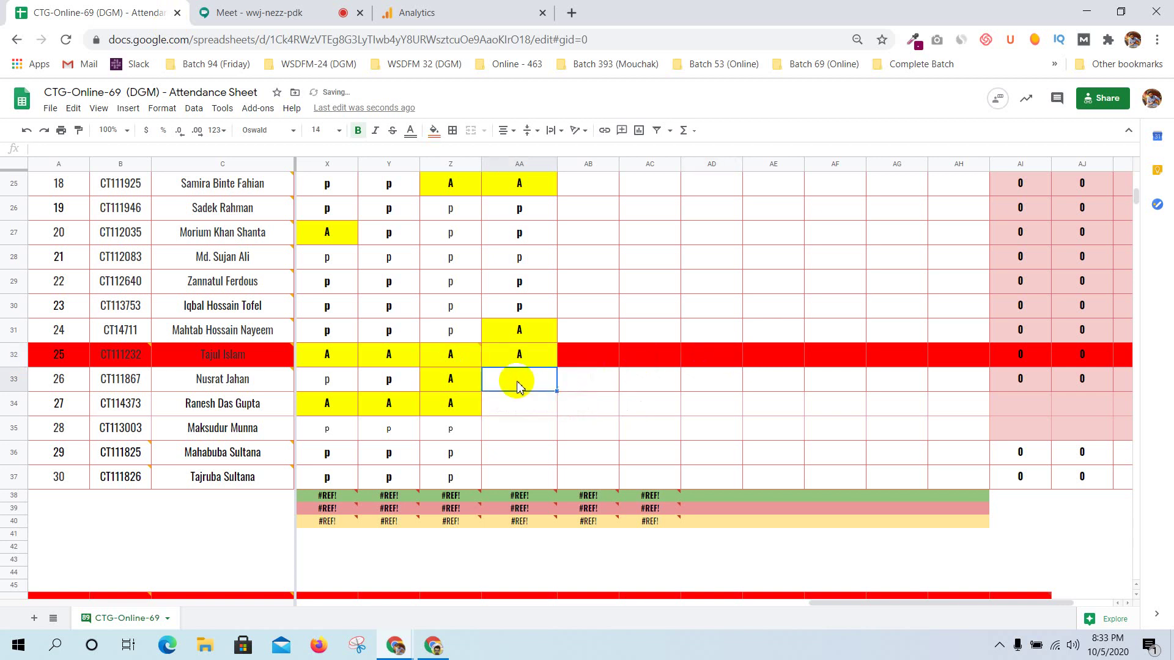
{"action": "left_click", "coordinate": [245, 12]}
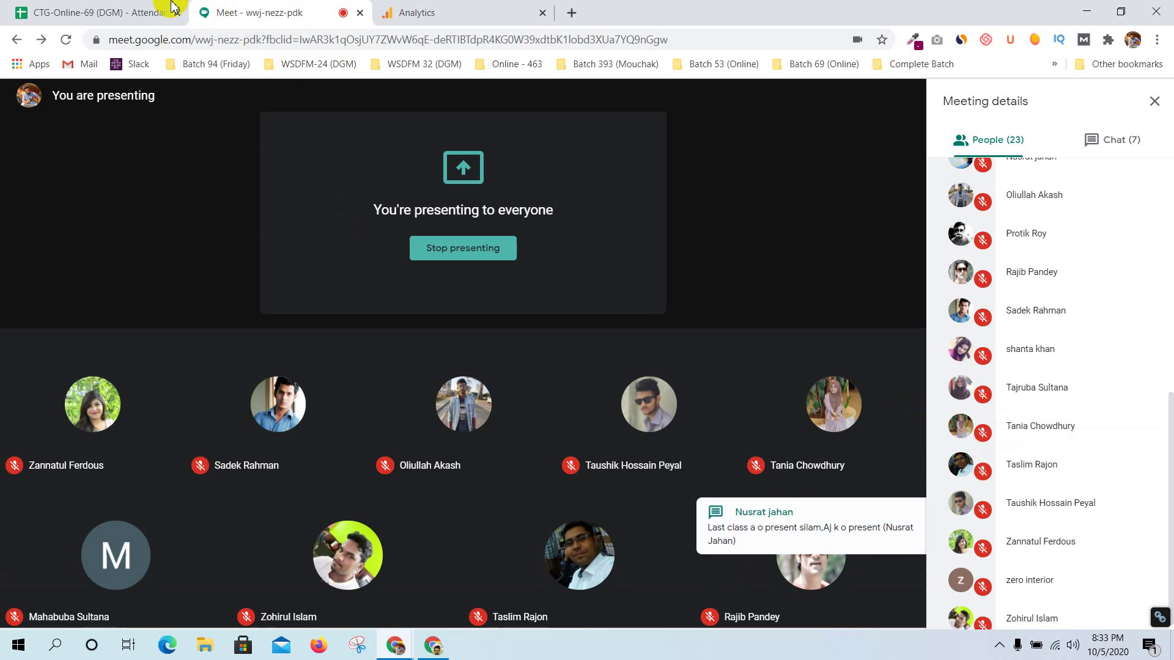
{"action": "left_click", "coordinate": [134, 12]}
{"action": "type", "text": "p"}
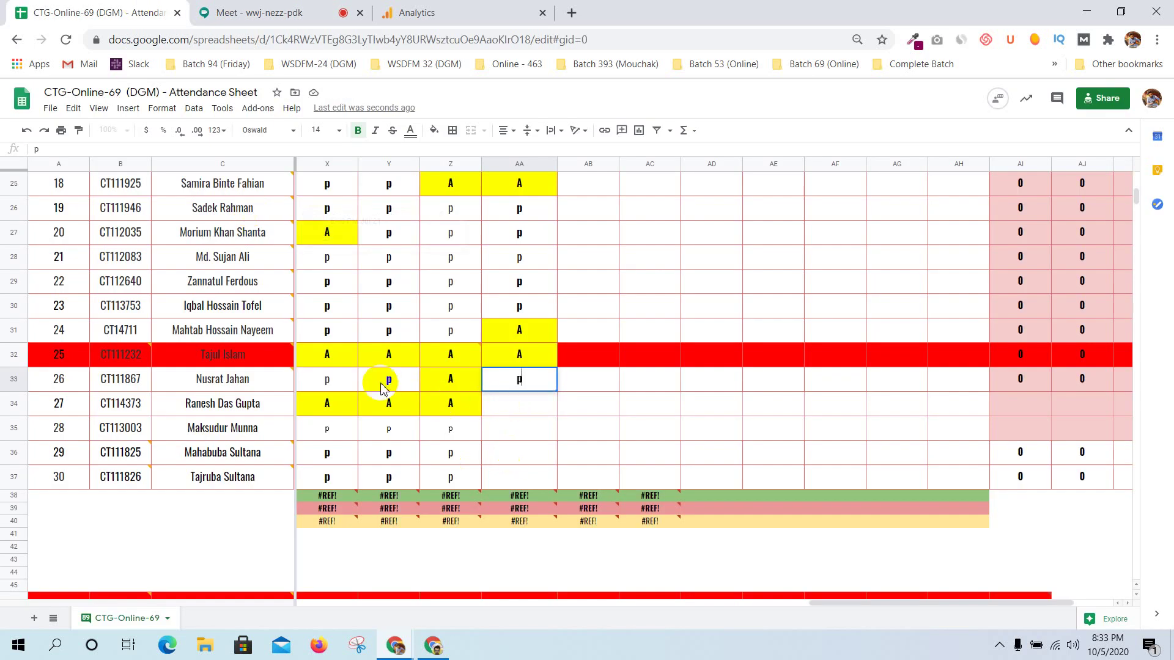
{"action": "left_click", "coordinate": [389, 377]}
{"action": "left_click_drag", "start_coordinate": [478, 392], "coordinate": [480, 390]}
Enter the yellow "A" for student 27 under 1Oct,2020
{"action": "left_click", "coordinate": [512, 402]}
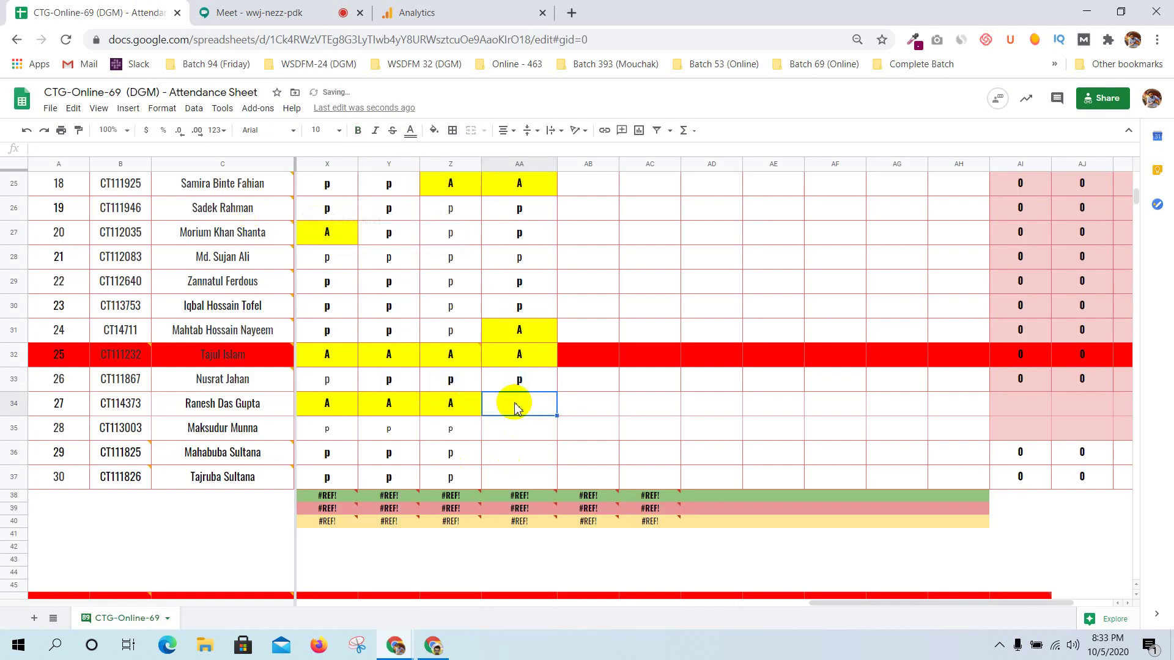
{"action": "type", "text": "A"}
{"action": "key", "text": "Return"}
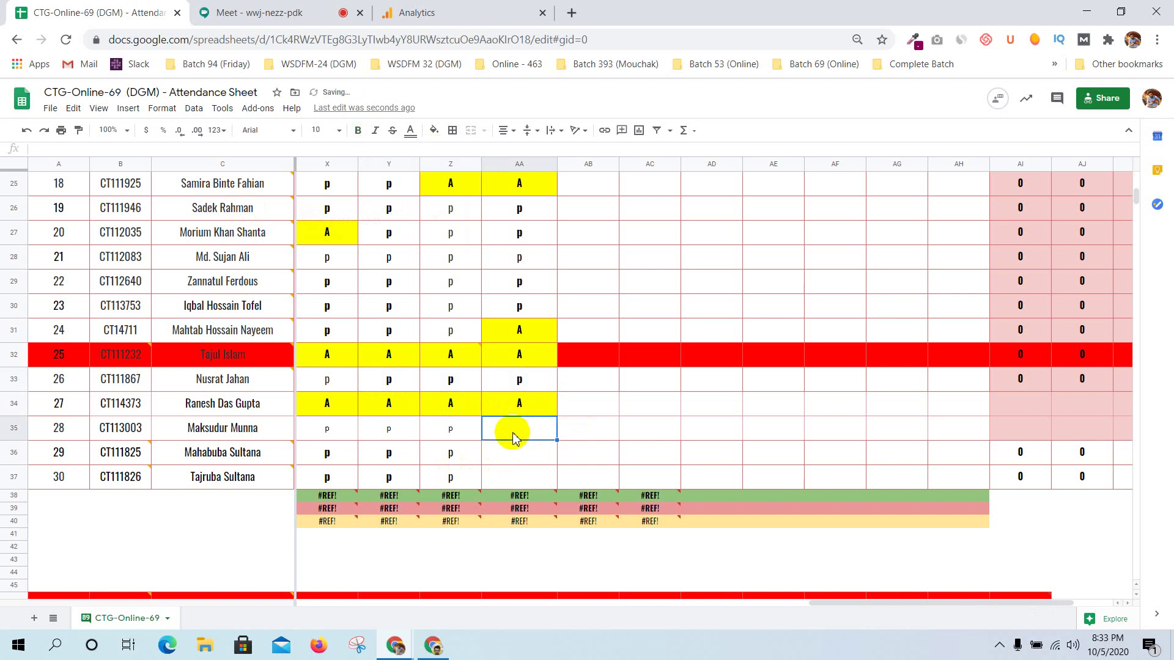
Look for student 28 in the Meet participant list, and mark them "p" under 1Oct,2020
{"action": "left_click", "coordinate": [225, 8]}
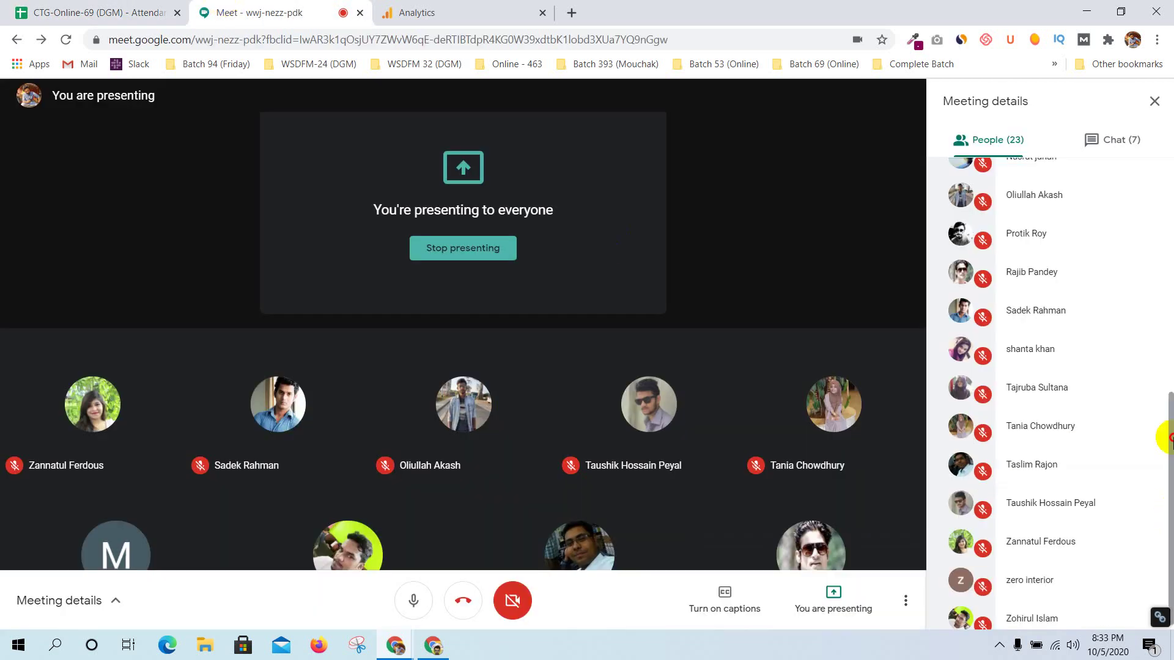
{"action": "scroll", "coordinate": [1161, 432], "scroll_direction": "up", "scroll_amount": 7}
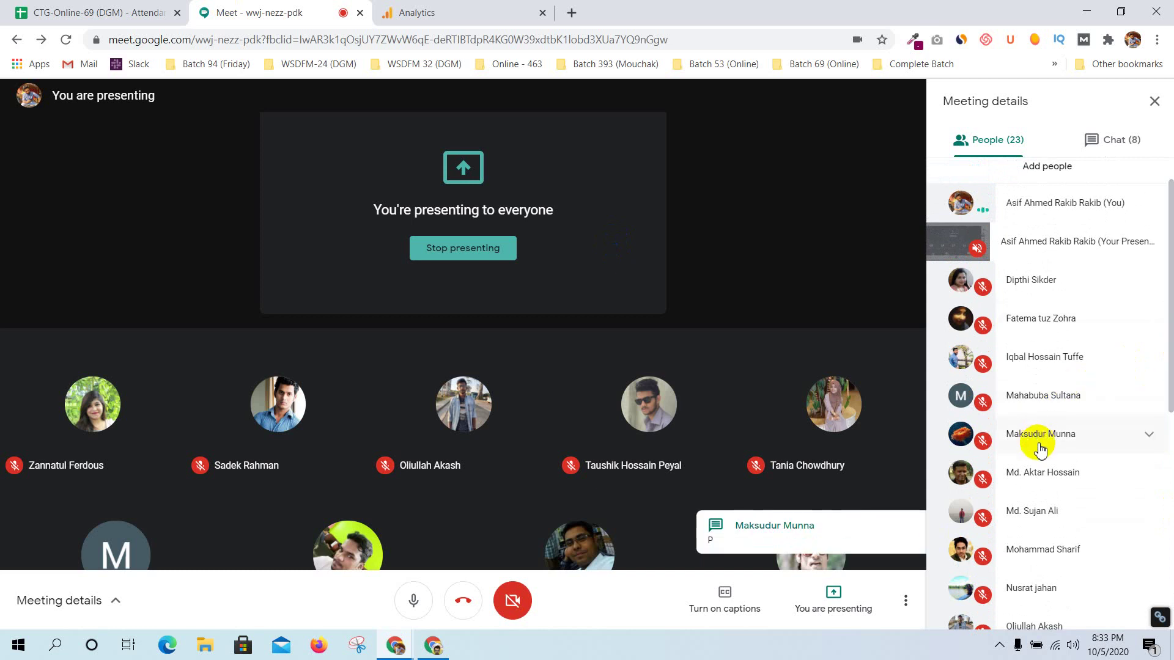
{"action": "left_click", "coordinate": [78, 7]}
{"action": "type", "text": "p"}
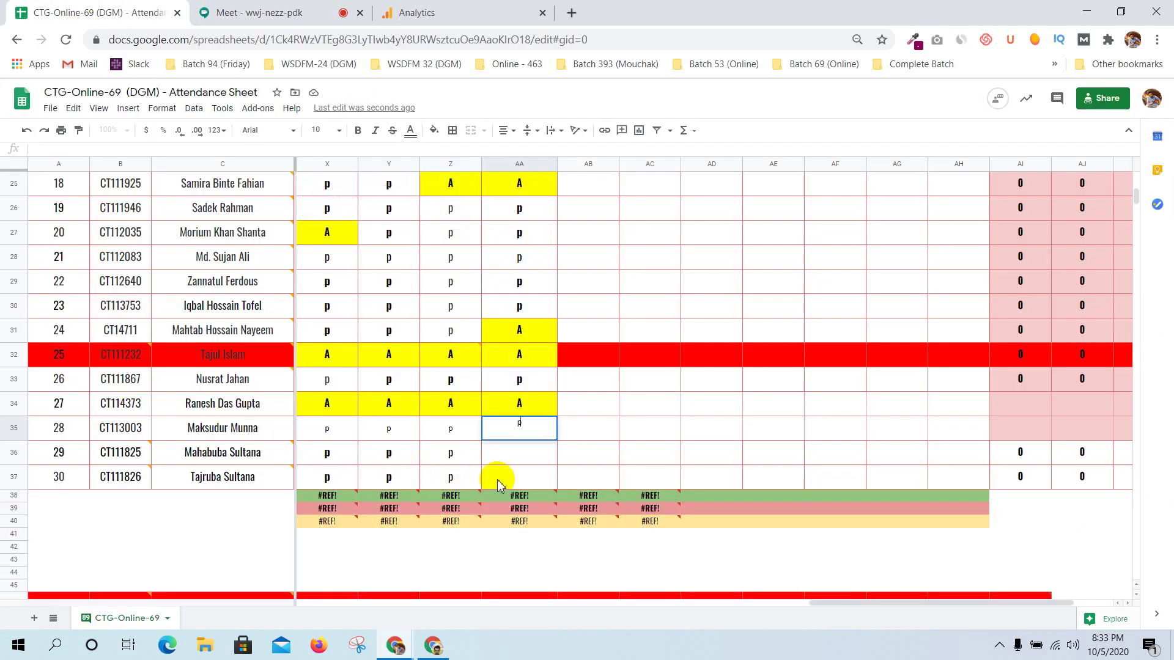
Mark students 29 and 30 "p" under 1Oct,2020
{"action": "left_click", "coordinate": [519, 459]}
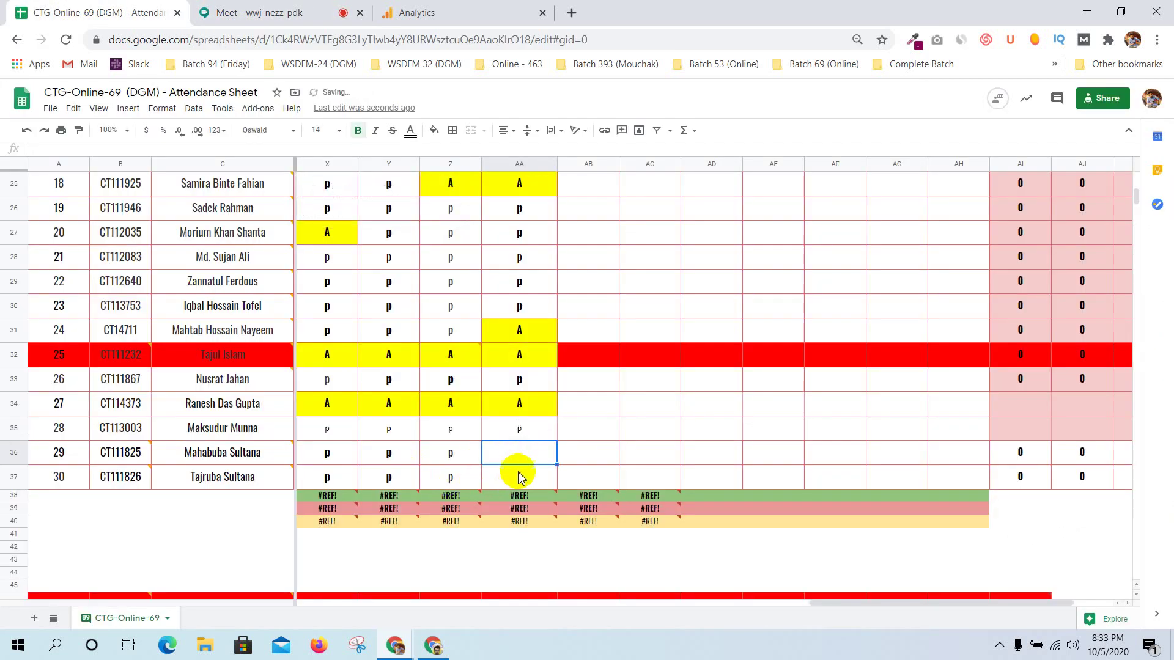
{"action": "type", "text": "p"}
{"action": "key", "text": "Return"}
{"action": "type", "text": "p"}
{"action": "left_click", "coordinate": [633, 439]}
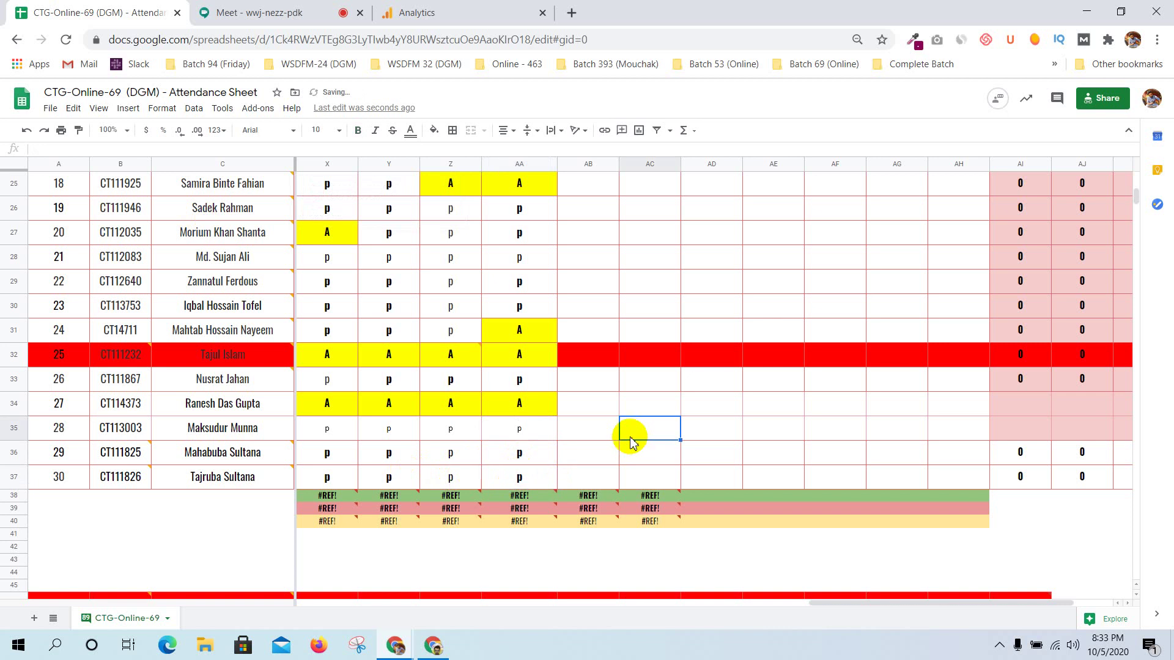
Close the Analytics page, and read the latest chat messages in the Meet call before closing the meeting details
{"action": "scroll", "coordinate": [633, 439], "scroll_direction": "up", "scroll_amount": 6}
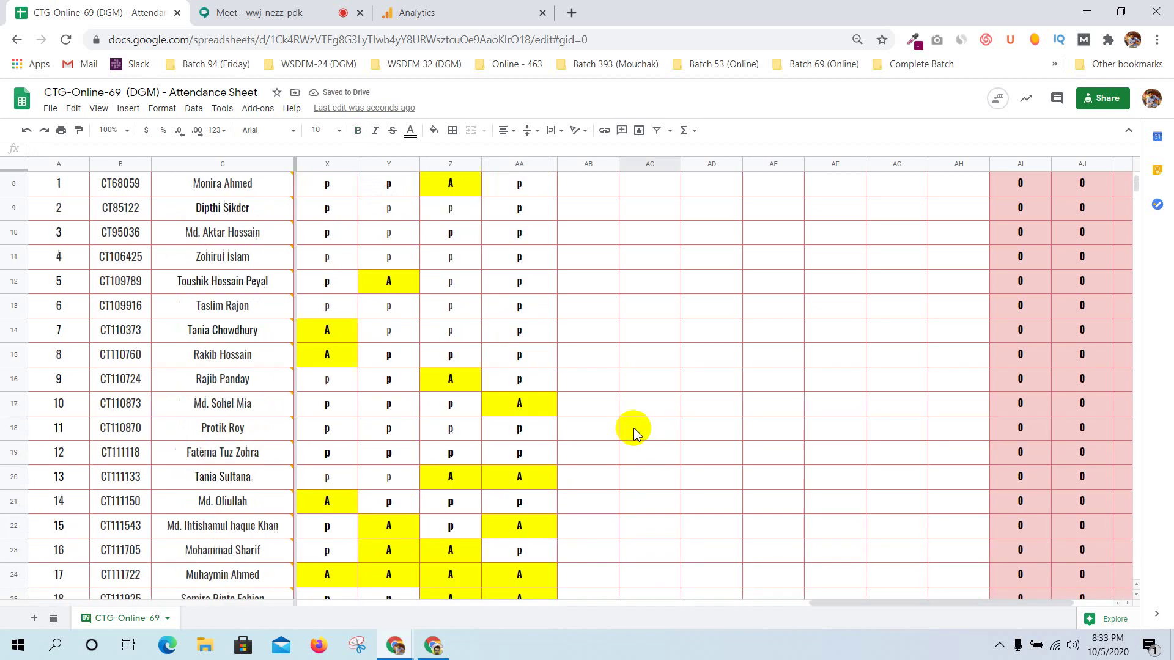
{"action": "scroll", "coordinate": [634, 432], "scroll_direction": "up", "scroll_amount": 2}
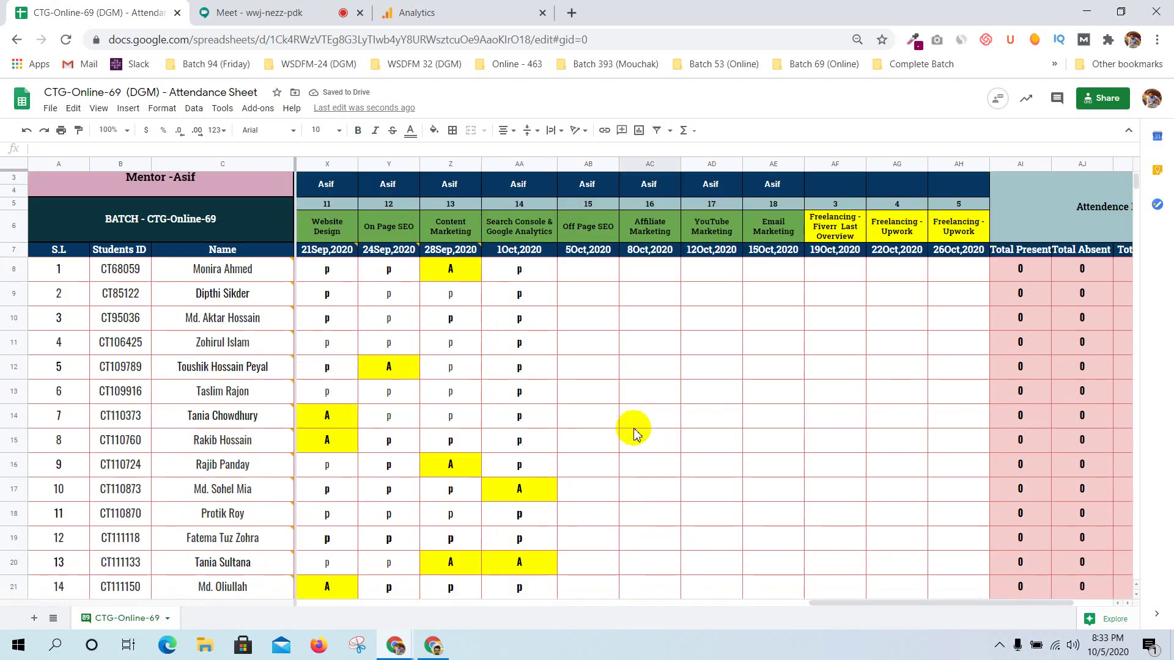
{"action": "left_click", "coordinate": [242, 6]}
{"action": "left_click", "coordinate": [467, 9]}
{"action": "left_click", "coordinate": [542, 13]}
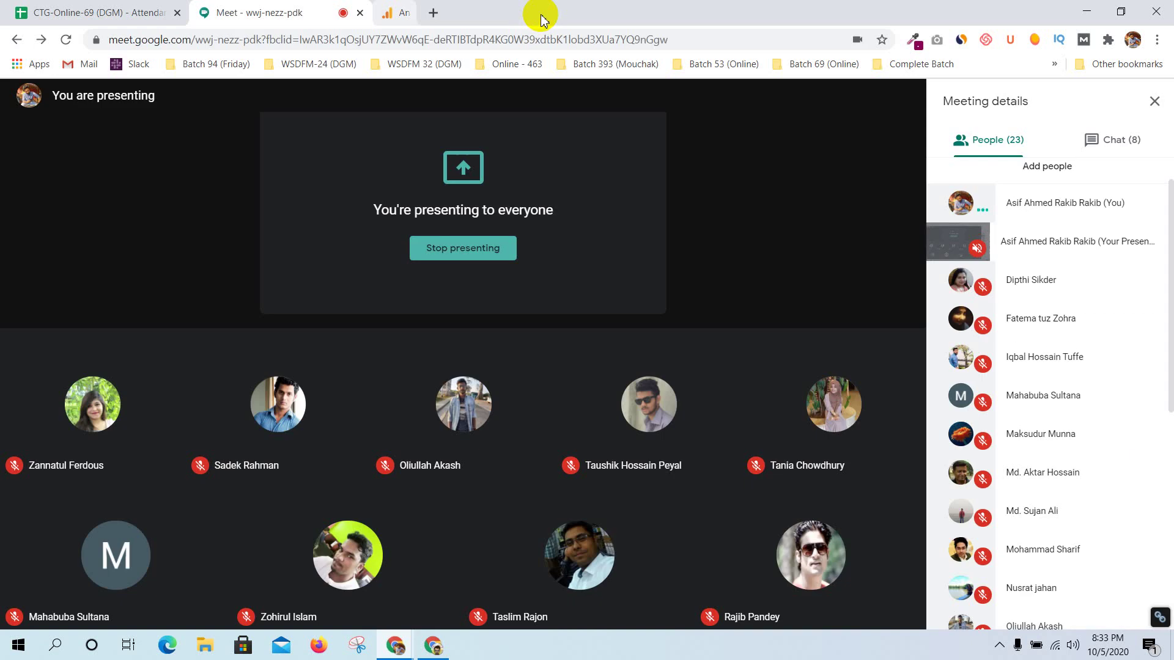
{"action": "left_click", "coordinate": [1119, 142]}
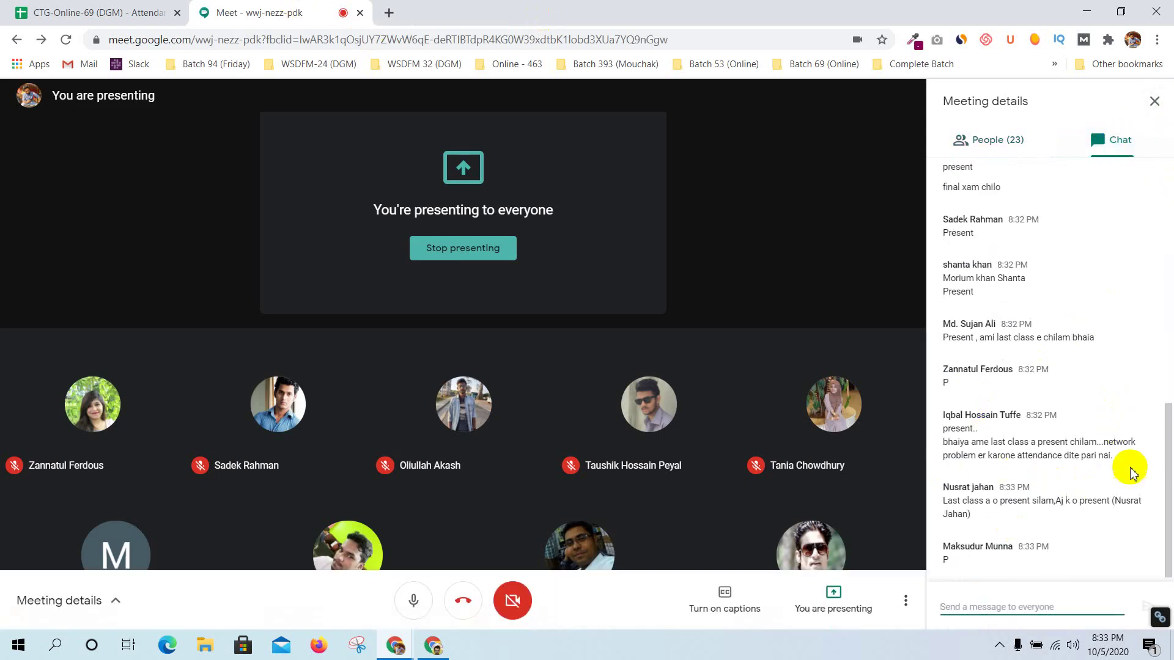
{"action": "left_click", "coordinate": [1153, 101]}
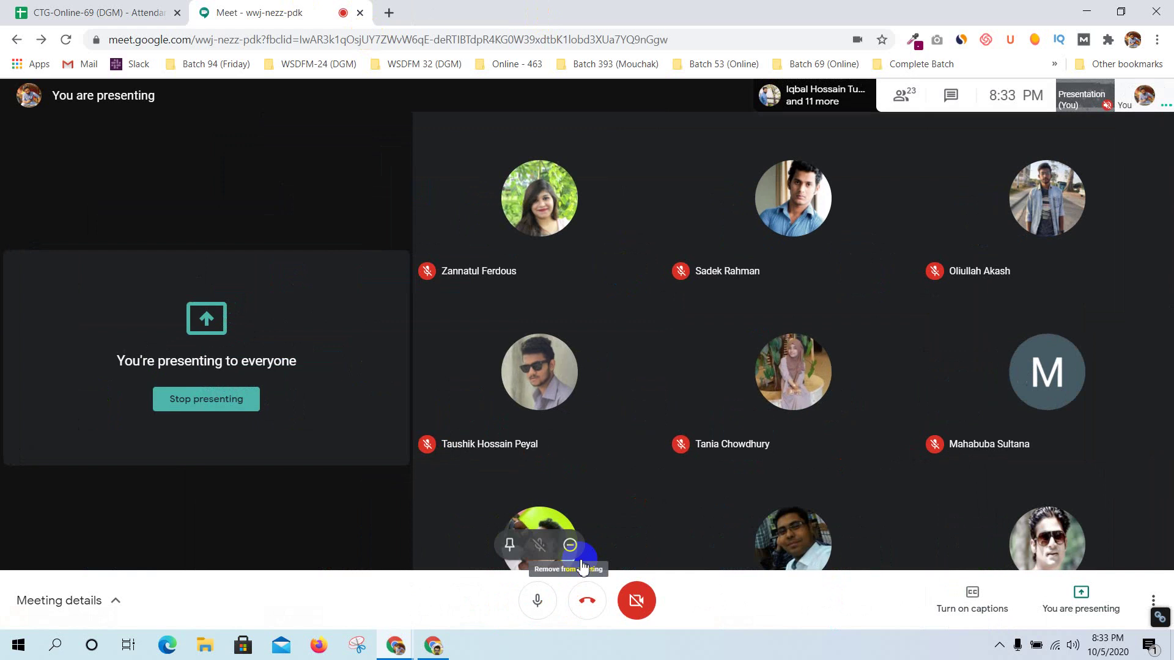
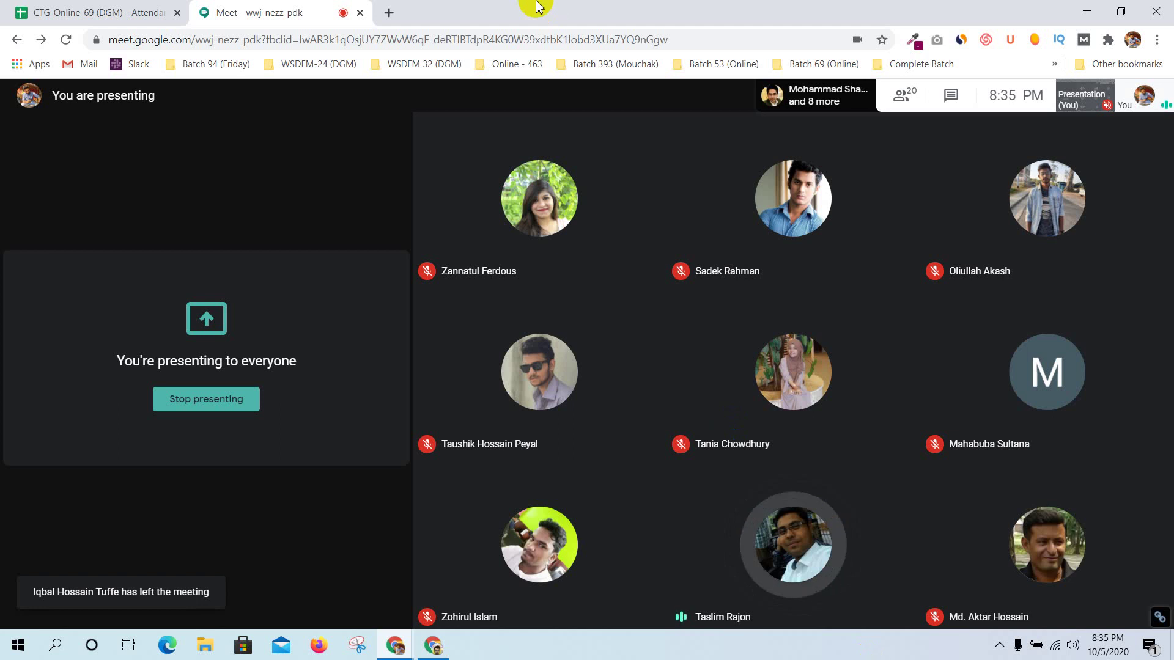
Review the class topics and dates in the attendance sheet, from the September classes through the upcoming October ones
{"action": "left_click", "coordinate": [104, 9]}
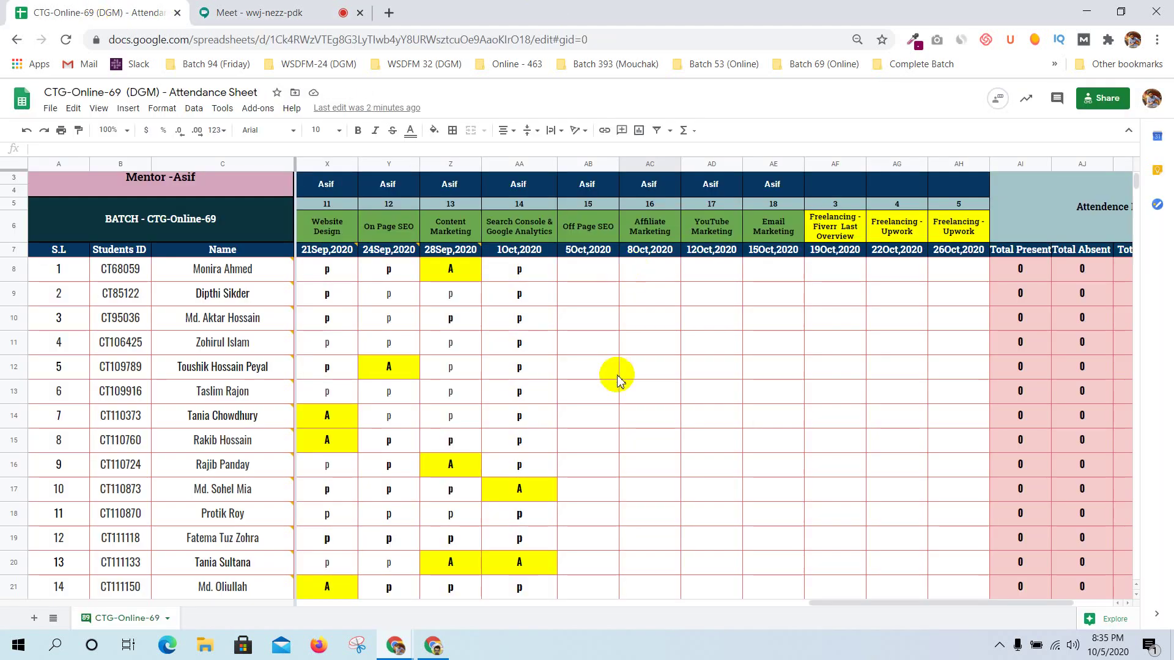
{"action": "scroll", "coordinate": [618, 379], "scroll_direction": "left", "scroll_amount": 2}
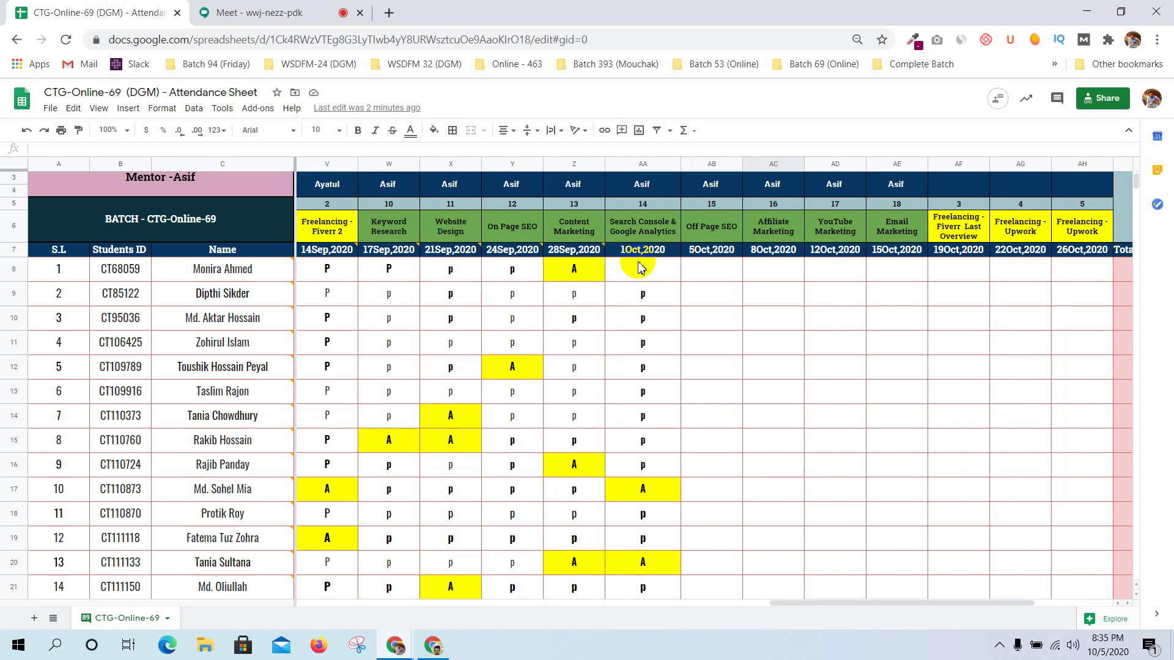
{"action": "left_click", "coordinate": [287, 11]}
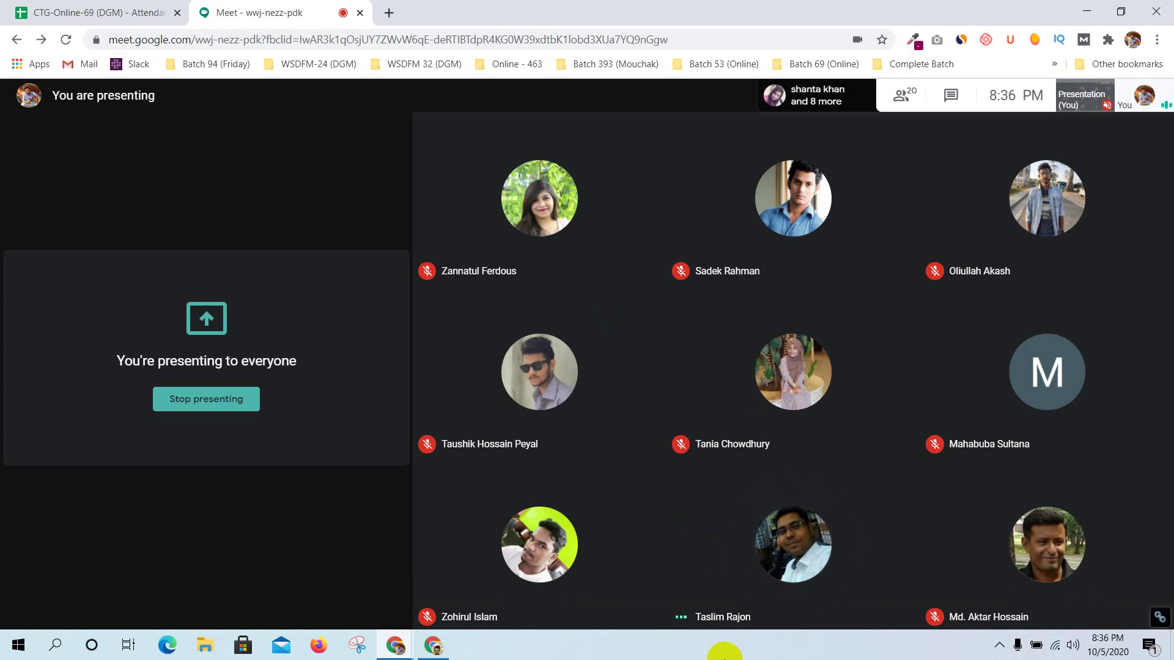
{"action": "left_click", "coordinate": [46, 6]}
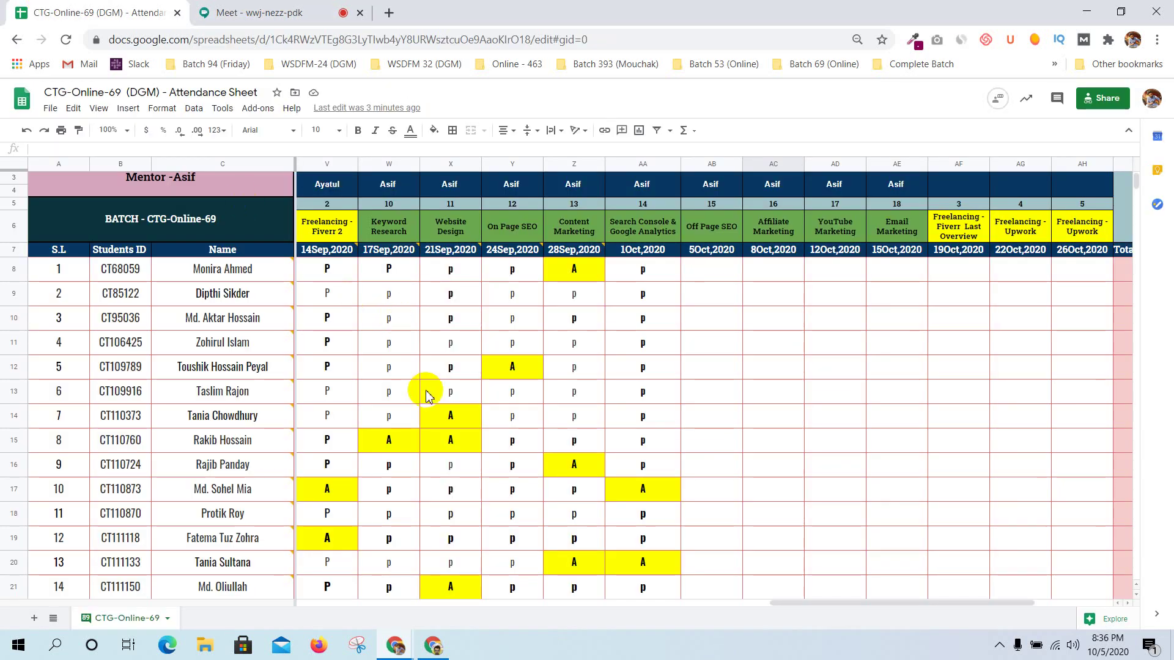
{"action": "scroll", "coordinate": [502, 318], "scroll_direction": "left", "scroll_amount": 2}
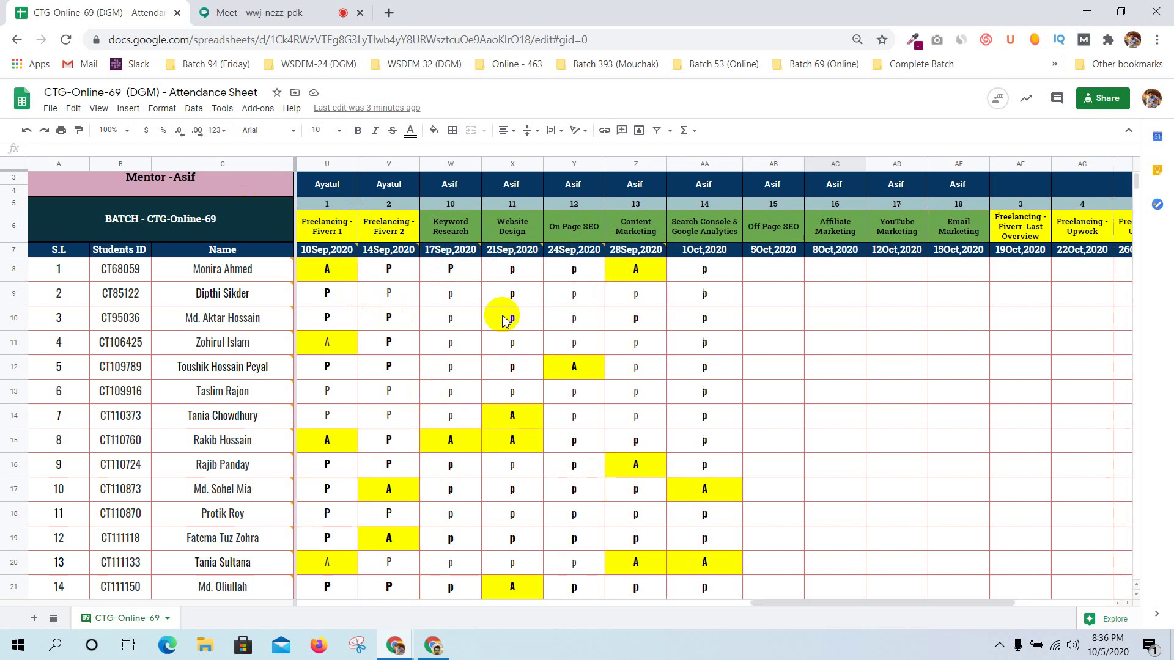
{"action": "scroll", "coordinate": [502, 318], "scroll_direction": "left", "scroll_amount": 1}
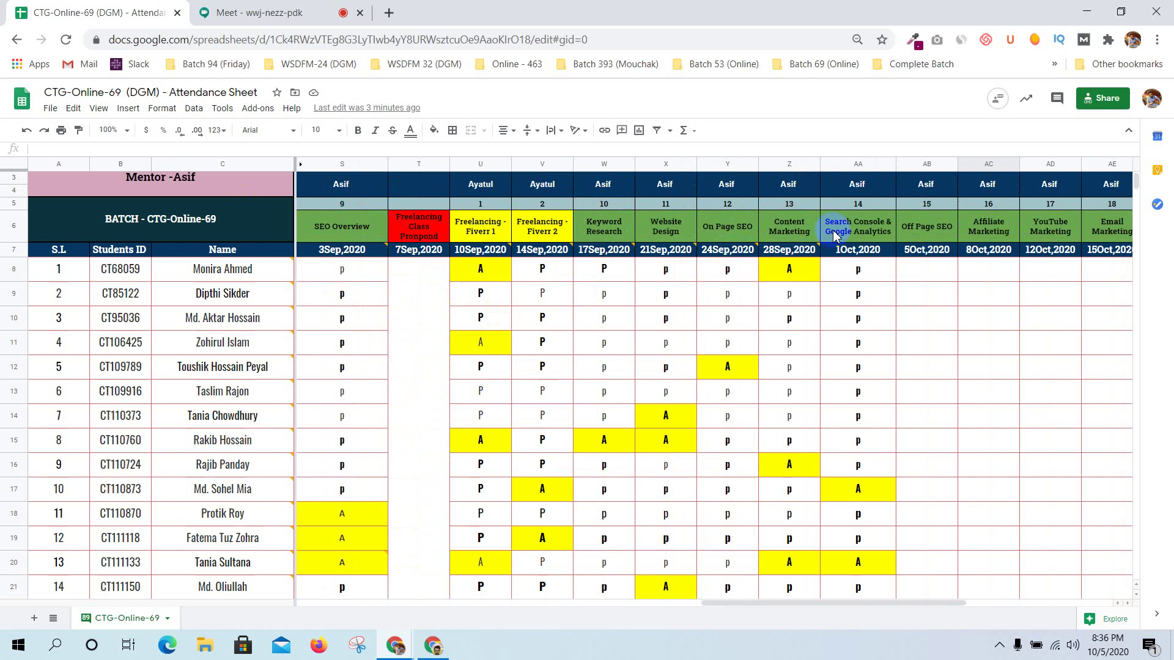
{"action": "scroll", "coordinate": [781, 333], "scroll_direction": "left", "scroll_amount": 4}
{"action": "scroll", "coordinate": [781, 333], "scroll_direction": "right", "scroll_amount": 7}
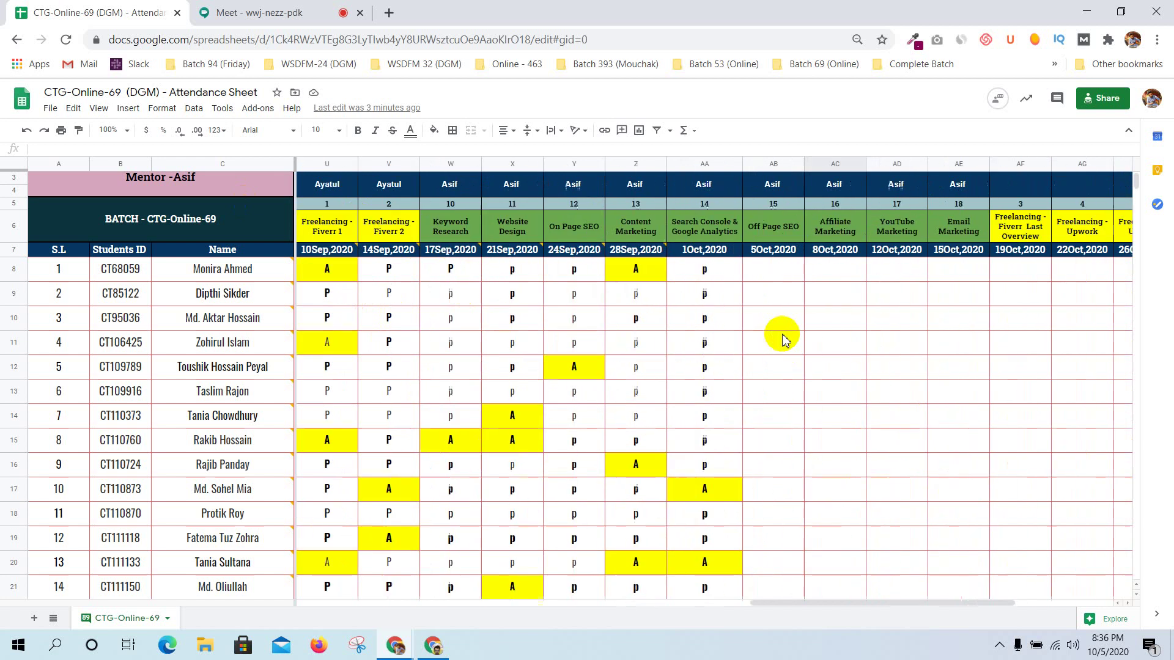
{"action": "scroll", "coordinate": [782, 339], "scroll_direction": "right", "scroll_amount": 3}
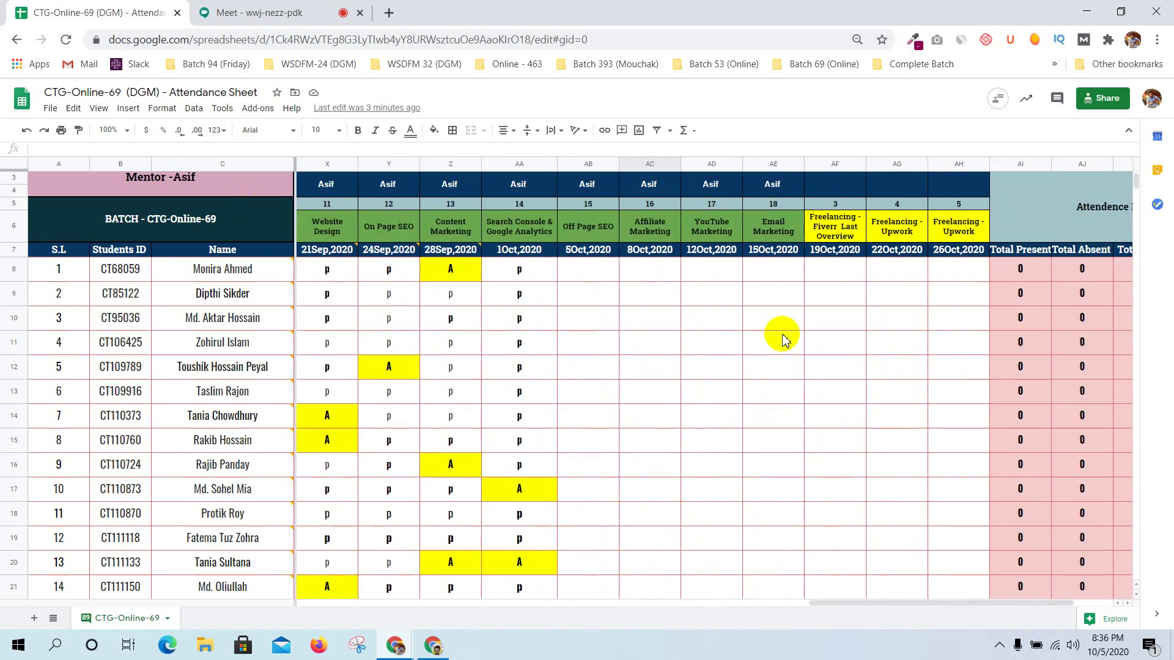
Return to the Meet call, view the list of participants still present, and close the meeting details
{"action": "left_click", "coordinate": [318, 7]}
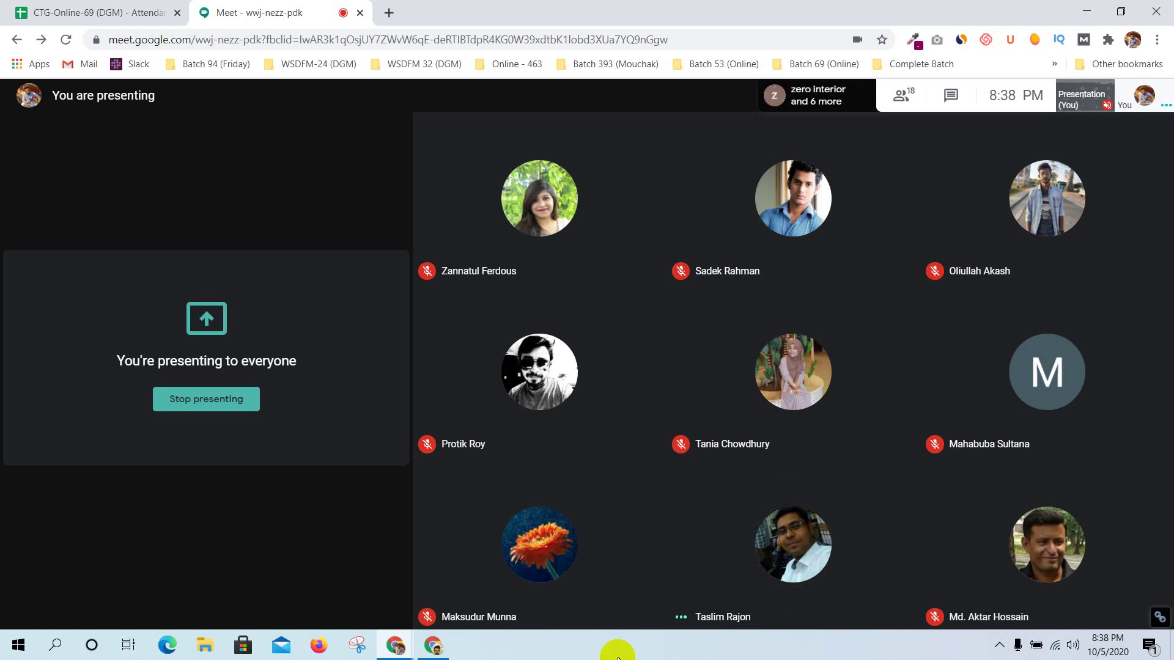
{"action": "mouse_move", "coordinate": [633, 507]}
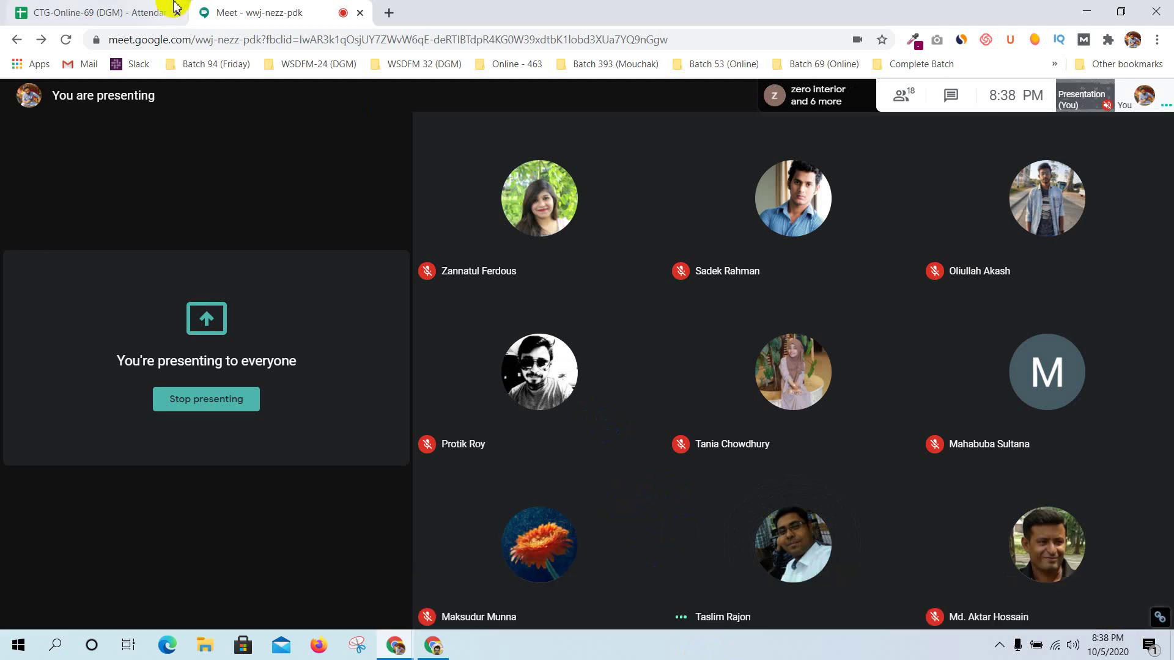
{"action": "left_click", "coordinate": [98, 7]}
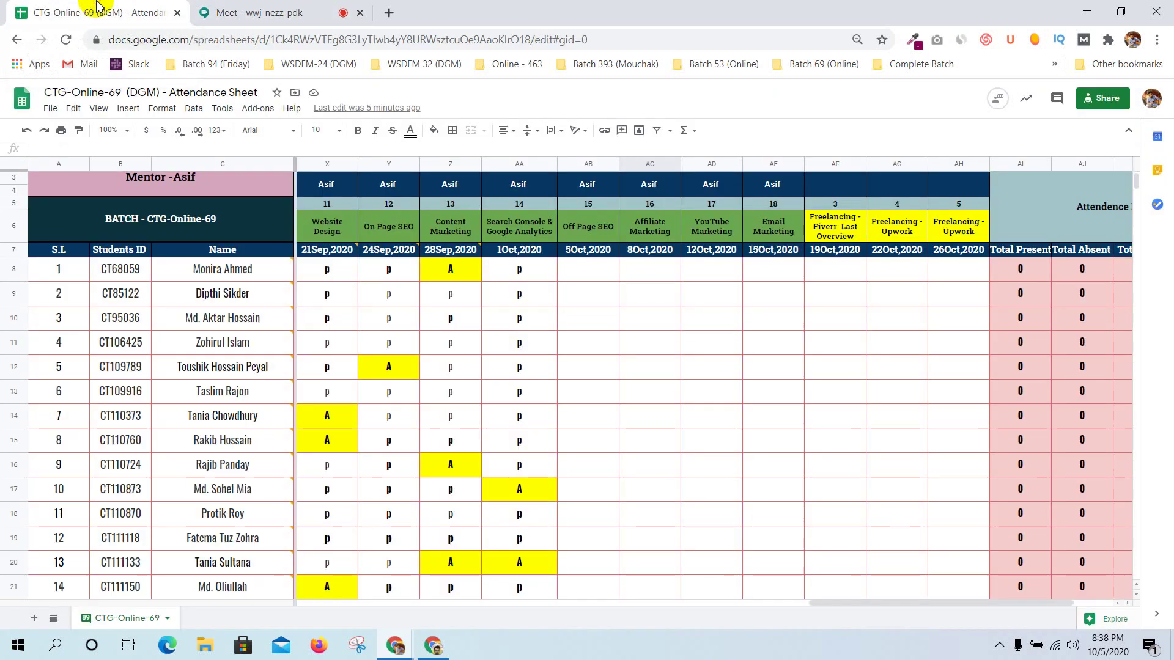
{"action": "left_click", "coordinate": [226, 6]}
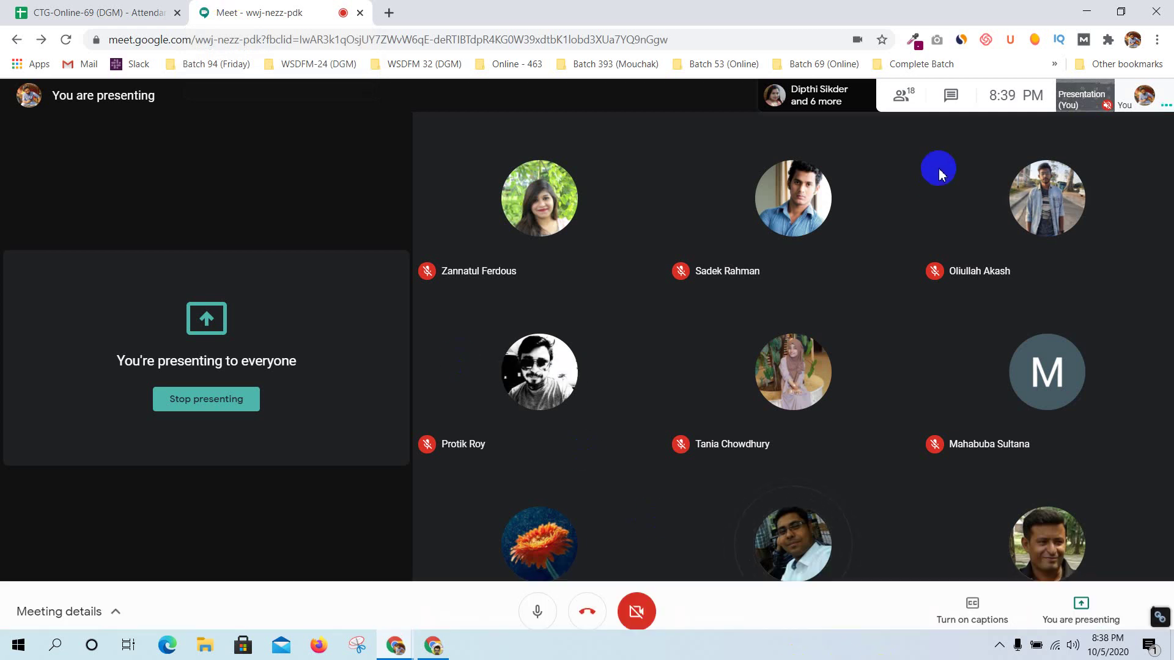
{"action": "left_click", "coordinate": [900, 100]}
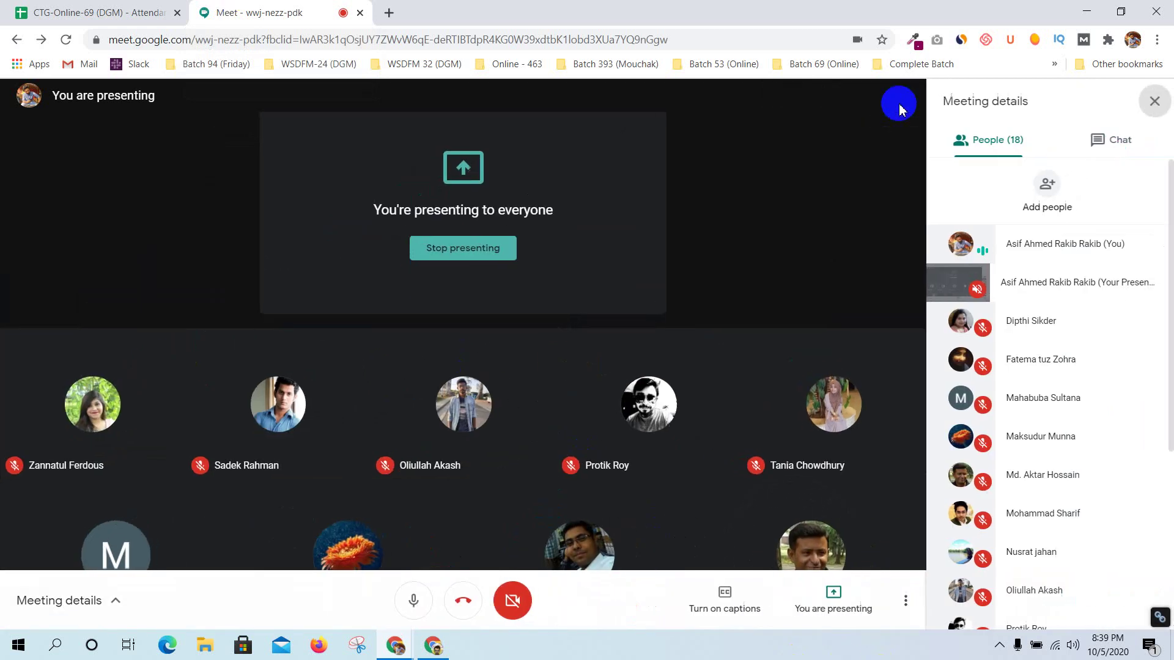
{"action": "left_click", "coordinate": [1155, 101]}
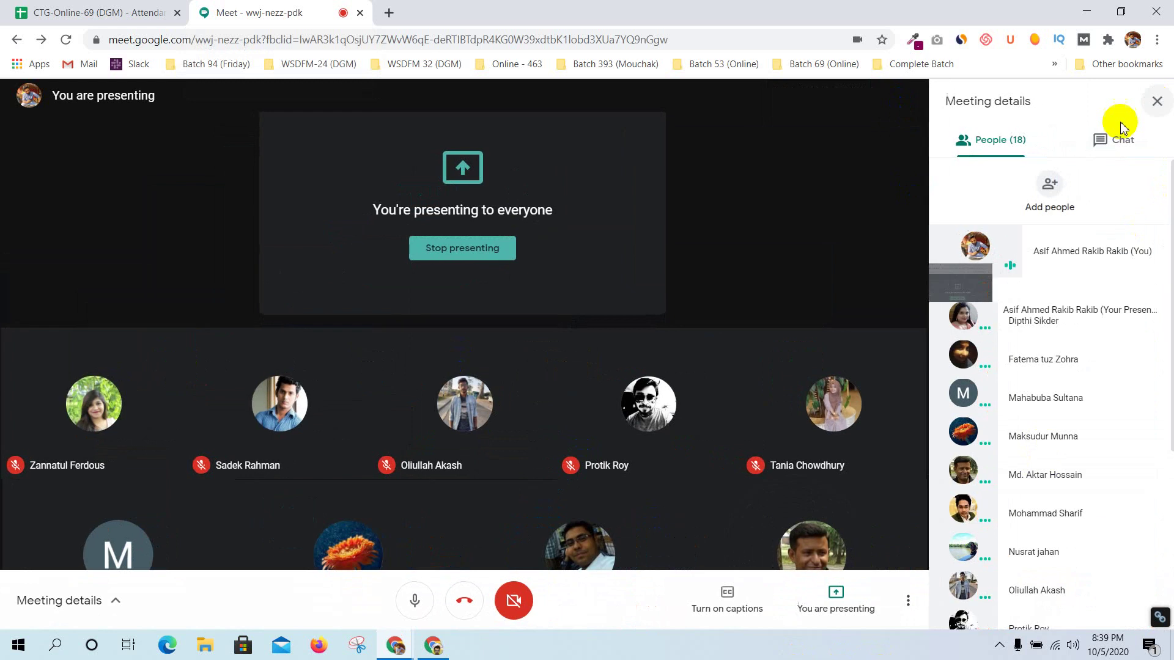
Show the hidden background programs in the Windows notification area
{"action": "left_click", "coordinate": [1001, 647]}
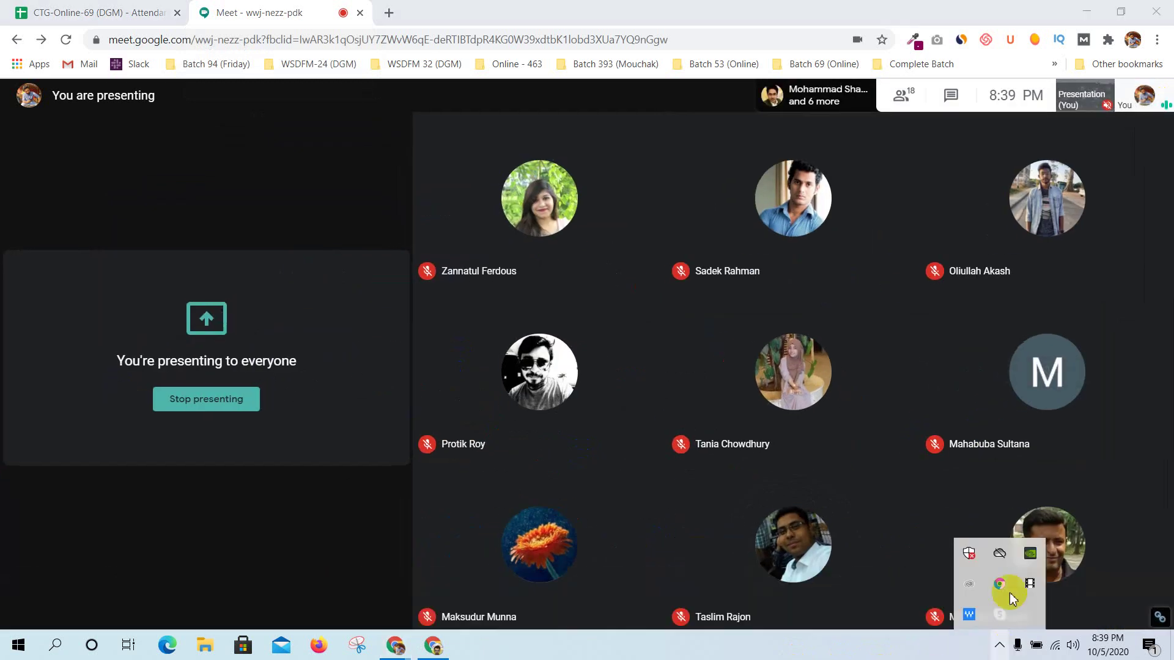